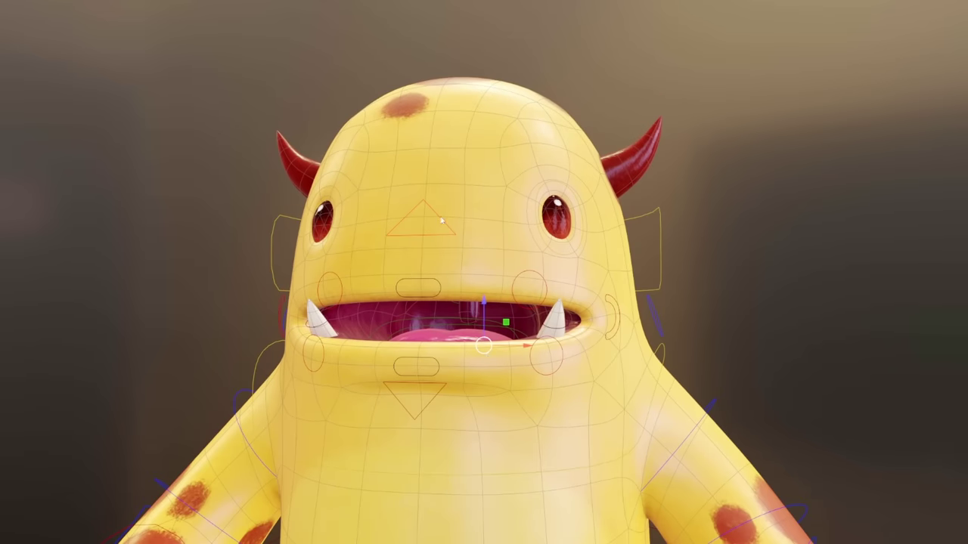
{"action": "mouse_move", "coordinate": [437, 286]}
{"action": "left_mouse_down"}
{"action": "mouse_move", "coordinate": [438, 274]}
{"action": "mouse_move", "coordinate": [441, 296]}
{"action": "left_mouse_up"}
{"action": "left_click_drag", "start_coordinate": [532, 273], "coordinate": [532, 250]}
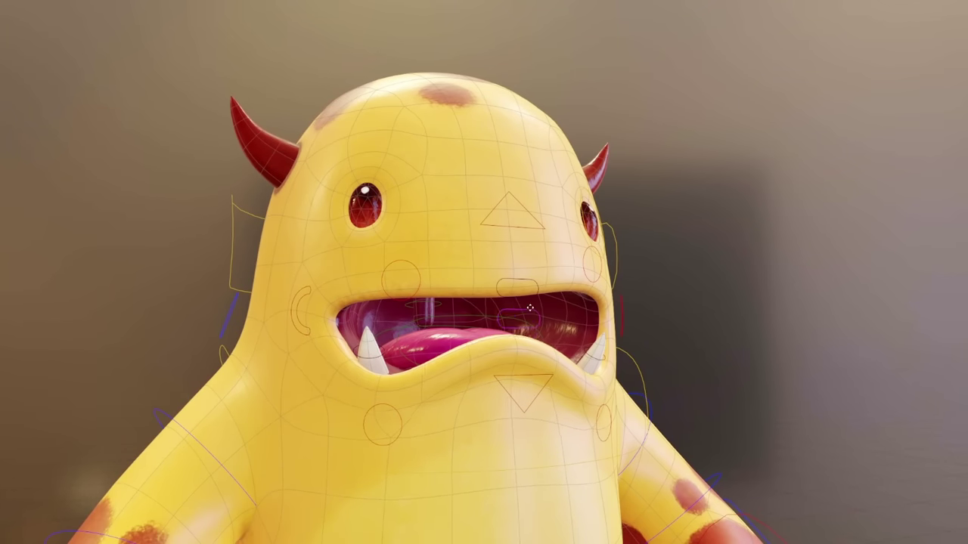
{"action": "left_click", "coordinate": [444, 202]}
{"action": "mouse_move", "coordinate": [308, 288]}
{"action": "left_mouse_down"}
{"action": "mouse_move", "coordinate": [234, 291]}
{"action": "mouse_move", "coordinate": [296, 279]}
{"action": "left_mouse_up"}
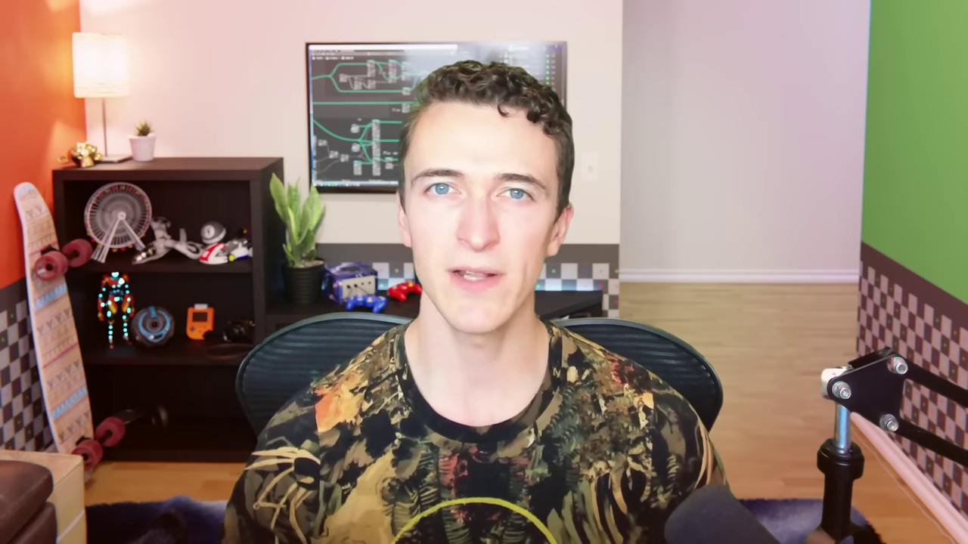
Step: Extend the retopology mesh below the eye from its lower edge with Strokes, adding rows of 11 faces
{"action": "mouse_move", "coordinate": [254, 274]}
{"action": "left_mouse_down", "text": "ctrl"}
{"action": "mouse_move", "coordinate": [309, 272]}
{"action": "mouse_move", "coordinate": [594, 328]}
{"action": "left_mouse_up", "text": "ctrl"}
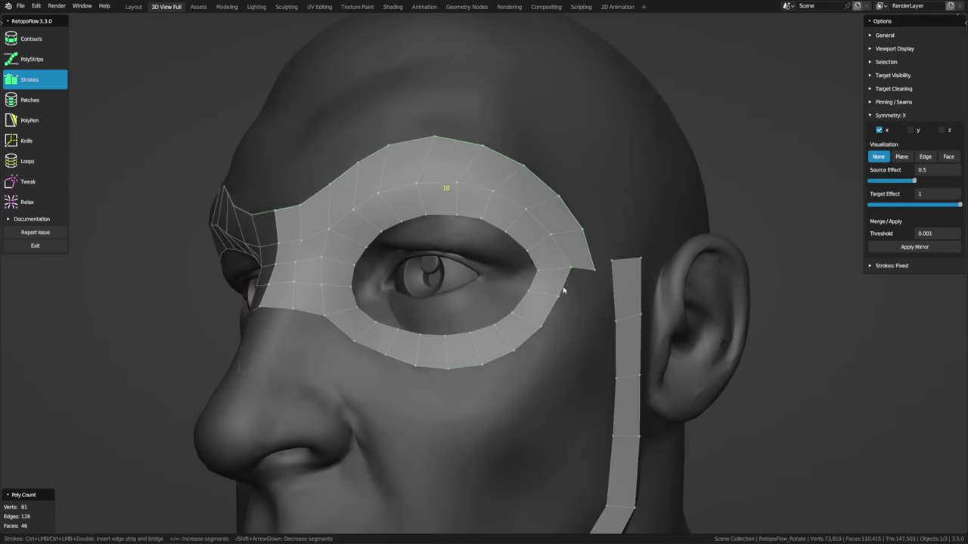
{"action": "left_click_drag", "start_coordinate": [563, 290], "coordinate": [284, 305]}
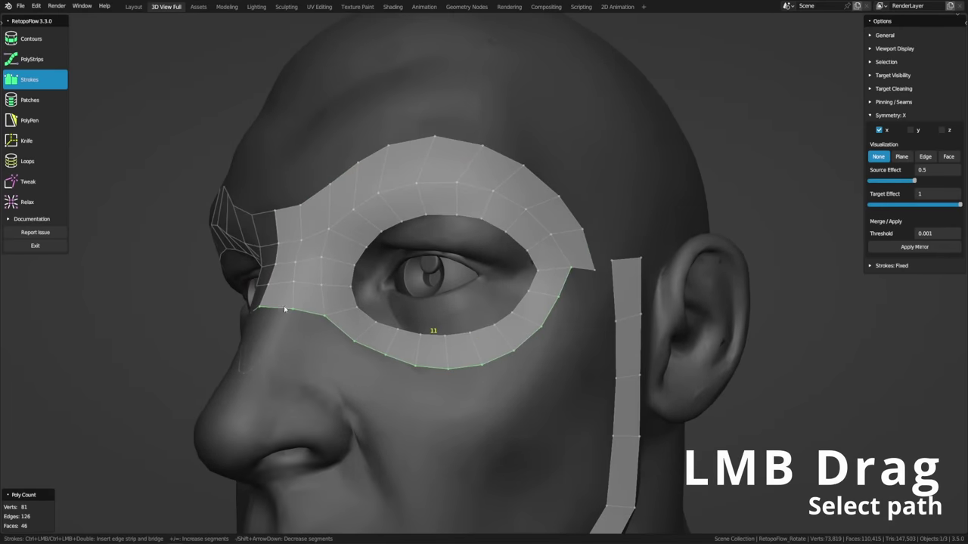
{"action": "mouse_move", "coordinate": [588, 274]}
{"action": "left_mouse_down", "text": "ctrl"}
{"action": "mouse_move", "coordinate": [583, 337]}
{"action": "mouse_move", "coordinate": [297, 323]}
{"action": "left_mouse_up", "text": "ctrl"}
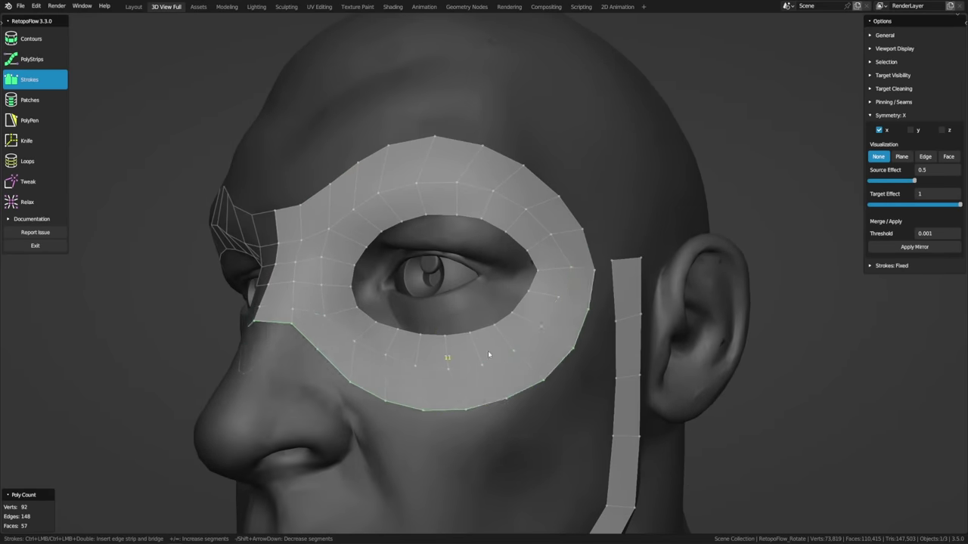
{"action": "middle_click_drag", "start_coordinate": [492, 353], "coordinate": [350, 340]}
Step: Adjust the mesh vertices below the eye with the quick Tweak brush
{"action": "key", "text": "c"}
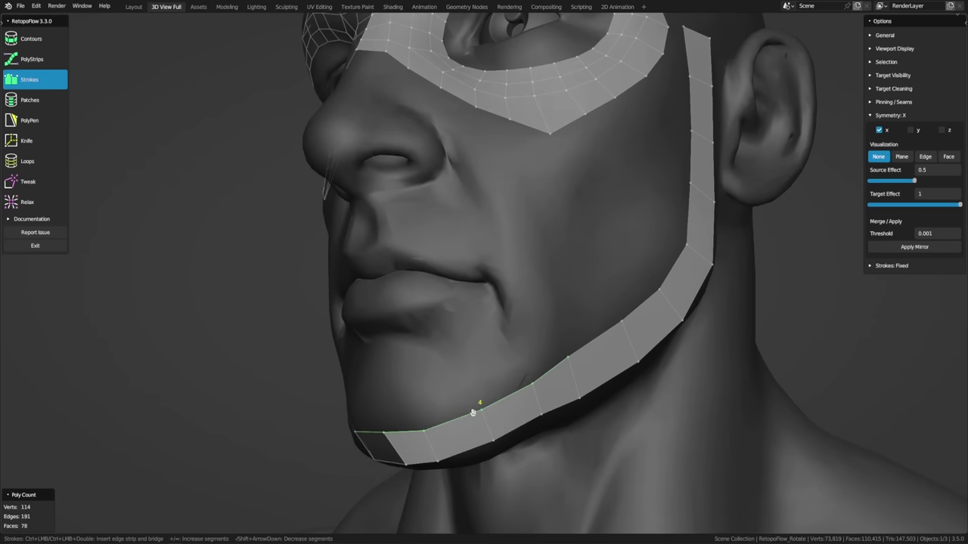
{"action": "mouse_move", "coordinate": [359, 399]}
{"action": "left_mouse_down", "text": "ctrl"}
{"action": "mouse_move", "coordinate": [432, 395]}
{"action": "mouse_move", "coordinate": [536, 338]}
{"action": "left_mouse_up", "text": "ctrl"}
{"action": "key", "text": "c"}
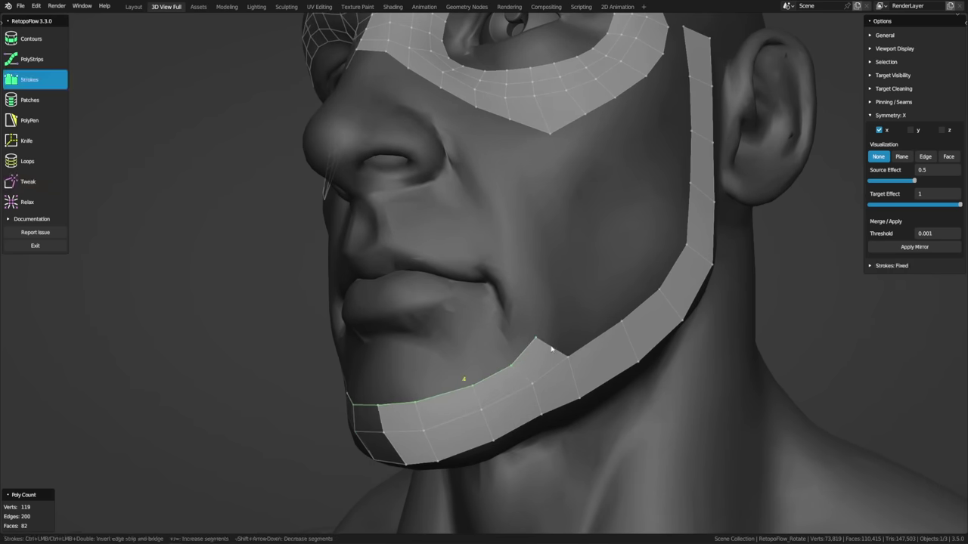
Step: Draw PolyStrips quad strips from the jaw strip up across the cheek towards the nose
{"action": "key", "text": "q"}
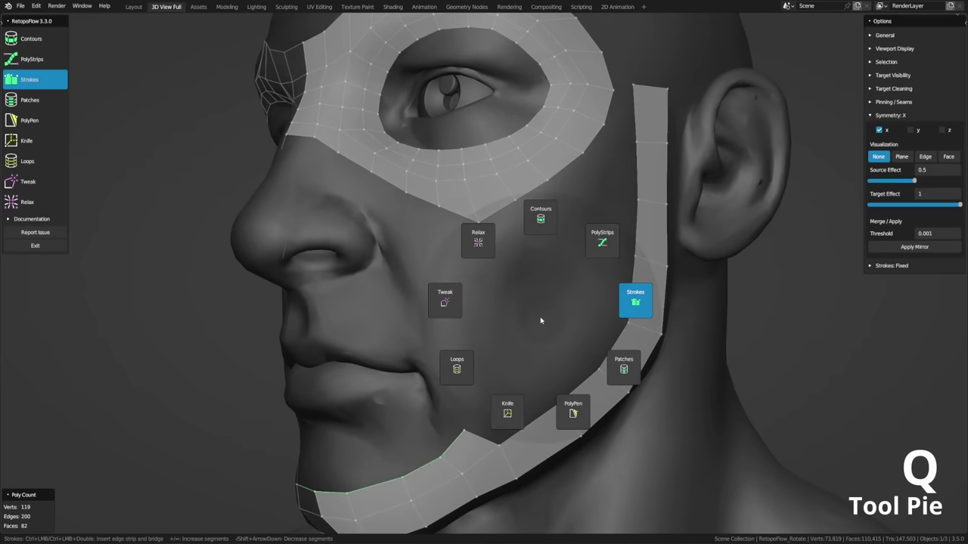
{"action": "left_click", "coordinate": [603, 242]}
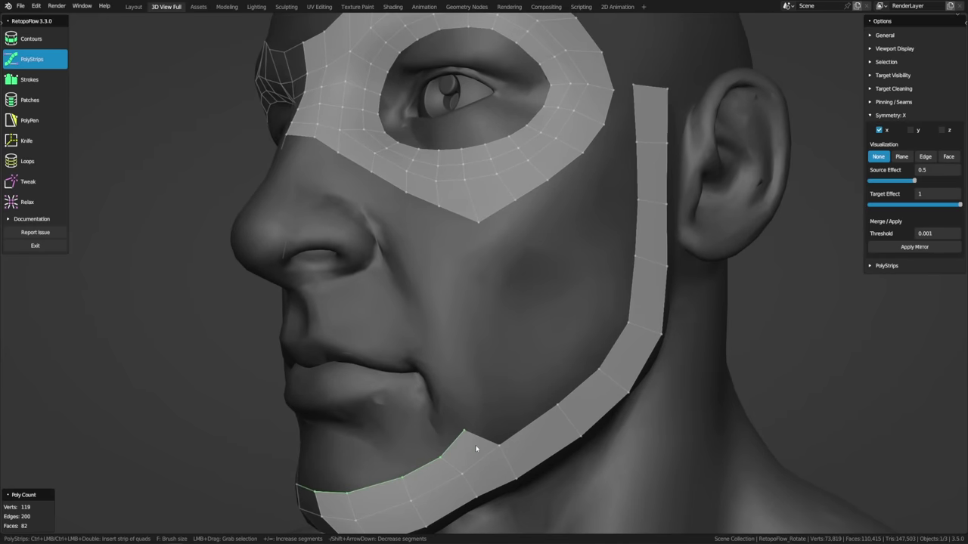
{"action": "mouse_move", "coordinate": [469, 447]}
{"action": "left_mouse_down", "text": "ctrl"}
{"action": "mouse_move", "coordinate": [449, 260]}
{"action": "mouse_move", "coordinate": [368, 214]}
{"action": "left_mouse_up", "text": "ctrl"}
{"action": "scroll", "coordinate": [559, 340], "scroll_direction": "down", "scroll_amount": 2, "text": "shift"}
{"action": "middle_click_drag", "start_coordinate": [559, 340], "coordinate": [532, 257]}
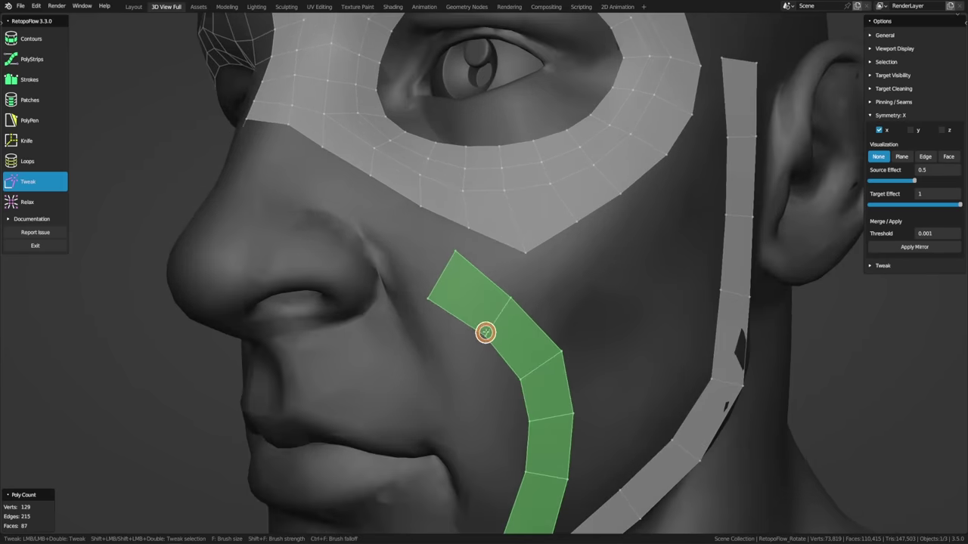
{"action": "left_click_drag", "start_coordinate": [484, 335], "coordinate": [456, 303]}
{"action": "mouse_move", "coordinate": [476, 269]}
{"action": "left_mouse_down", "text": "ctrl"}
{"action": "mouse_move", "coordinate": [473, 320]}
{"action": "mouse_move", "coordinate": [481, 307]}
{"action": "left_mouse_up", "text": "ctrl"}
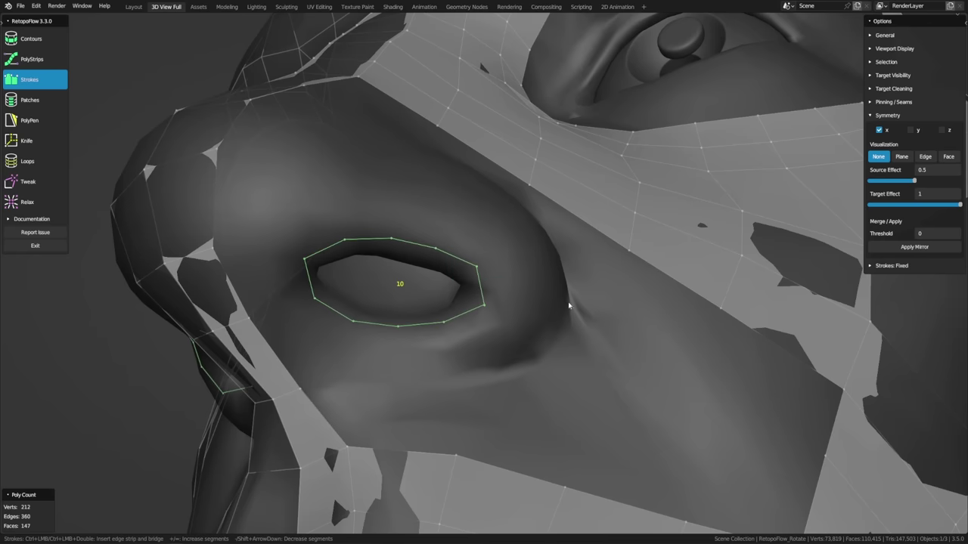
Step: Reposition the vertices of the new strips with the quick Tweak brush
{"action": "key", "text": "c"}
{"action": "left_click_drag", "start_coordinate": [297, 259], "coordinate": [291, 259]}
{"action": "left_click_drag", "start_coordinate": [435, 244], "coordinate": [433, 247]}
{"action": "left_click_drag", "start_coordinate": [489, 307], "coordinate": [486, 308]}
{"action": "left_click_drag", "start_coordinate": [404, 333], "coordinate": [404, 337]}
{"action": "mouse_move", "coordinate": [333, 199]}
{"action": "left_mouse_down", "text": "ctrl"}
{"action": "mouse_move", "coordinate": [264, 294]}
{"action": "mouse_move", "coordinate": [531, 262]}
{"action": "mouse_move", "coordinate": [333, 201]}
{"action": "left_mouse_up", "text": "ctrl"}
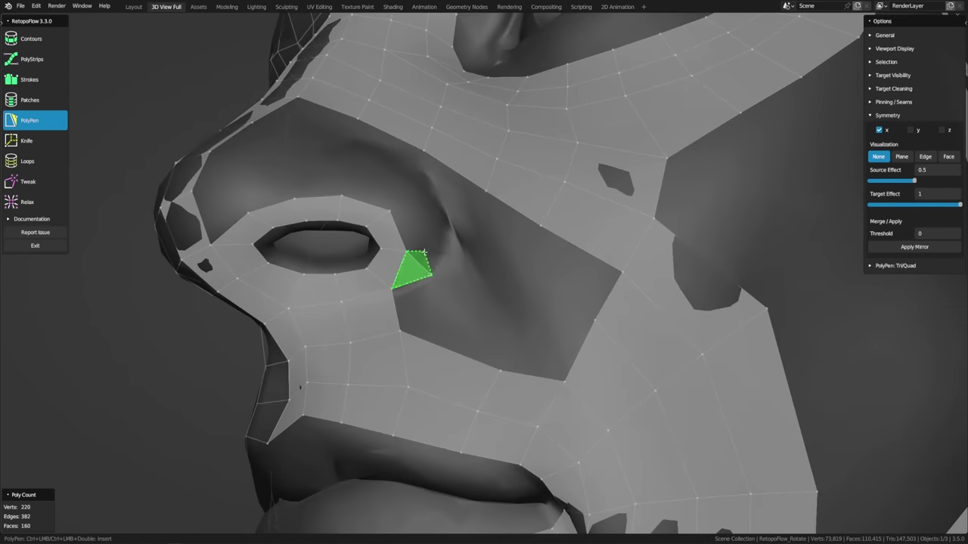
Step: Build faces around the side of the nostril with PolyPen, tweaking their vertices into place
{"action": "left_click", "coordinate": [445, 236], "text": "ctrl"}
{"action": "left_click", "coordinate": [423, 195], "text": "ctrl"}
{"action": "left_click", "coordinate": [401, 167], "text": "ctrl"}
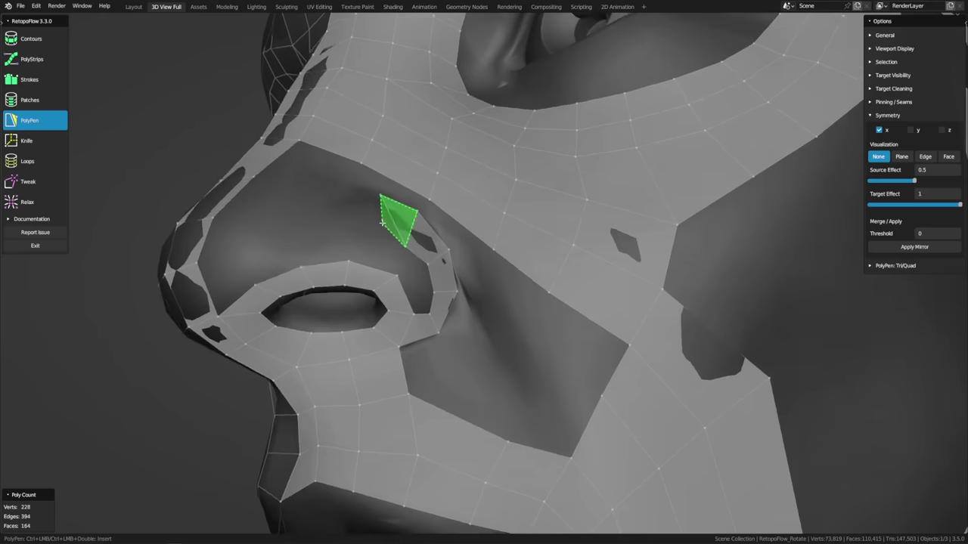
{"action": "left_click", "coordinate": [338, 204], "text": "ctrl"}
{"action": "key", "text": "t"}
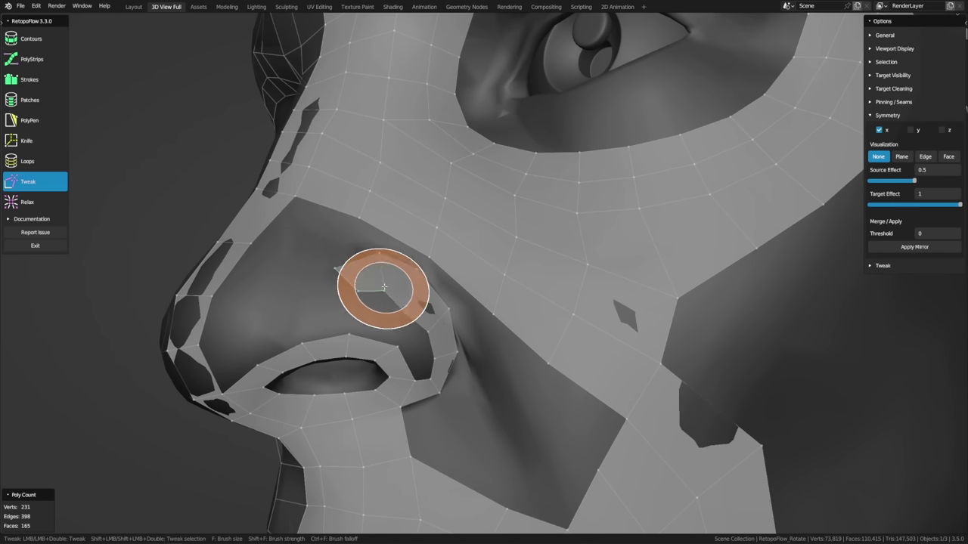
{"action": "left_click_drag", "start_coordinate": [381, 288], "coordinate": [320, 274]}
{"action": "left_click", "coordinate": [339, 283], "text": "ctrl"}
{"action": "left_click", "coordinate": [329, 335], "text": "ctrl"}
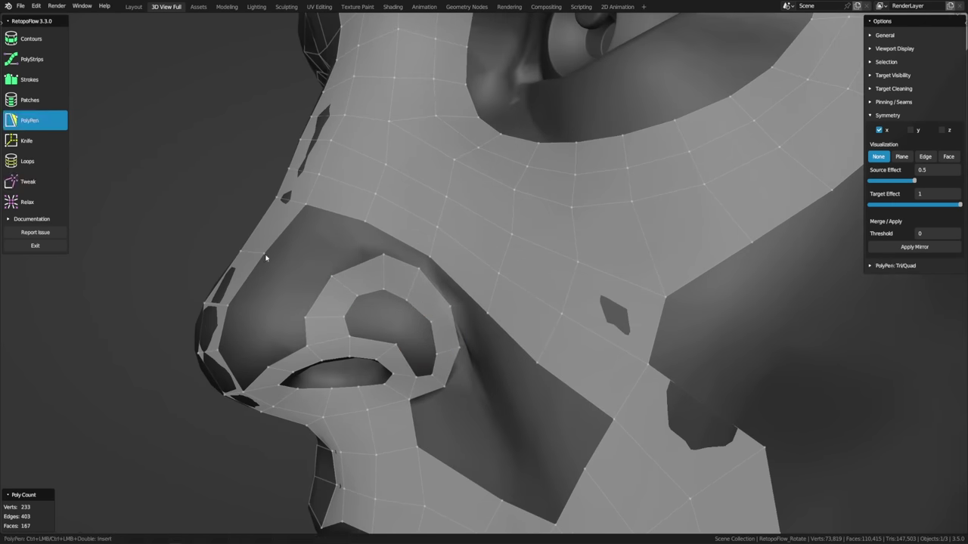
{"action": "key", "text": "t"}
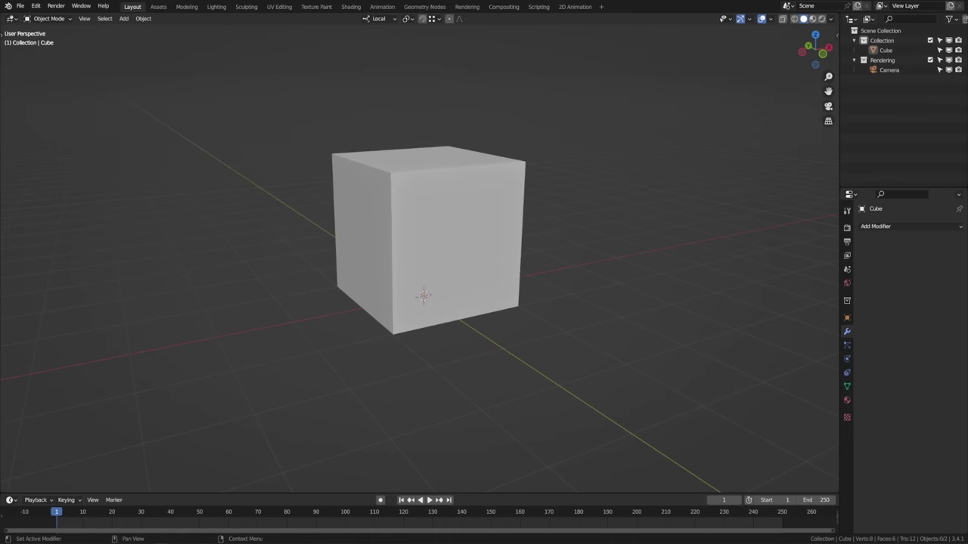
Step: Install the add-on RetopoFlow_v3.2.9.zip from the Desktop folder through the add-on preferences
{"action": "left_click", "coordinate": [36, 5]}
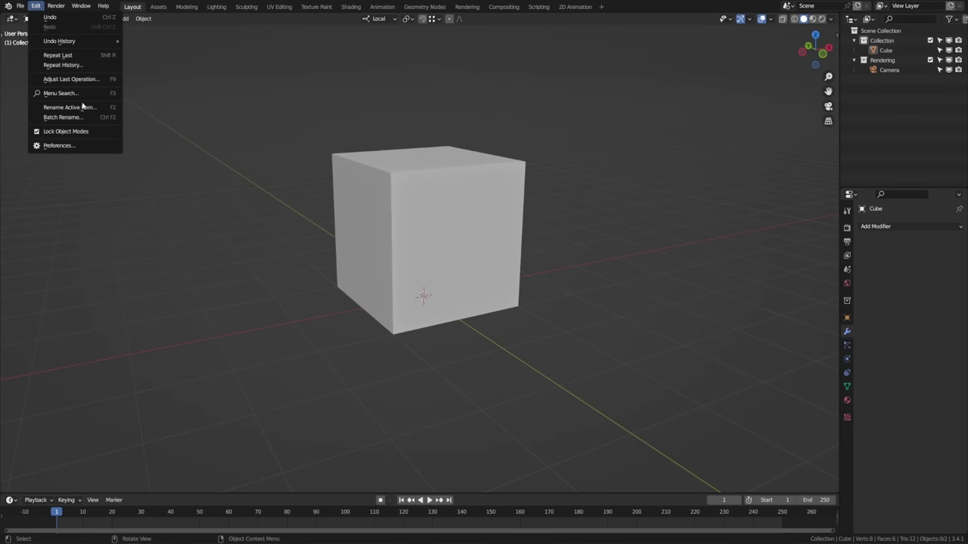
{"action": "left_click", "coordinate": [96, 146]}
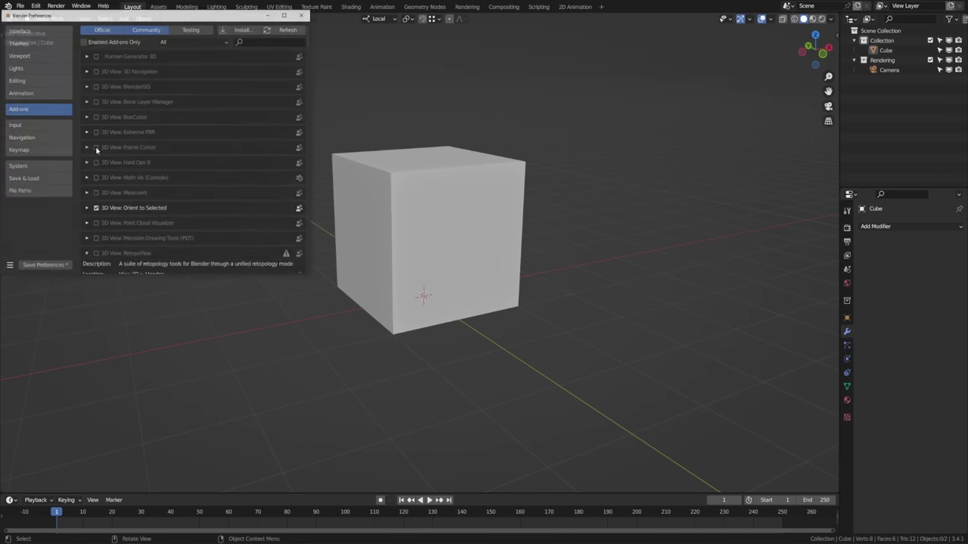
{"action": "left_click", "coordinate": [244, 31]}
{"action": "left_click", "coordinate": [50, 114]}
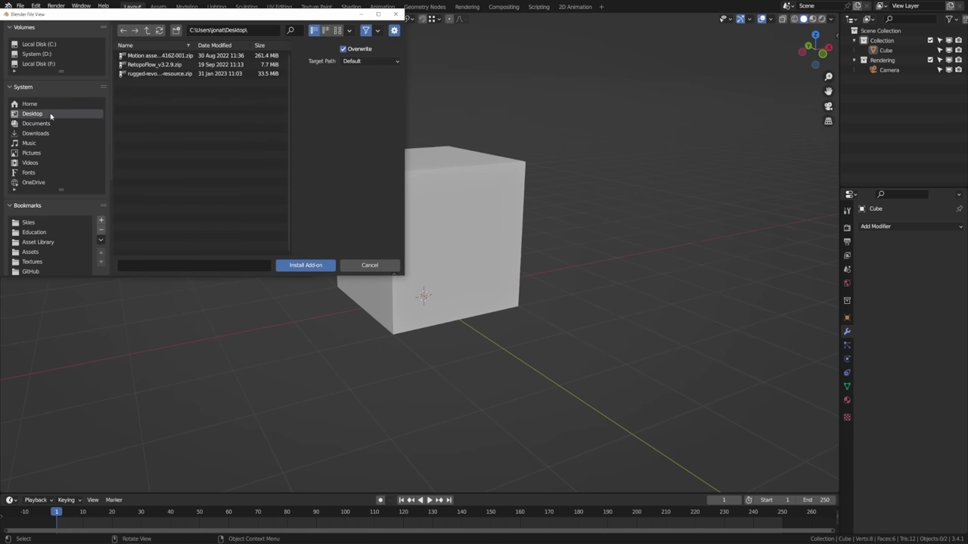
{"action": "left_click", "coordinate": [211, 65]}
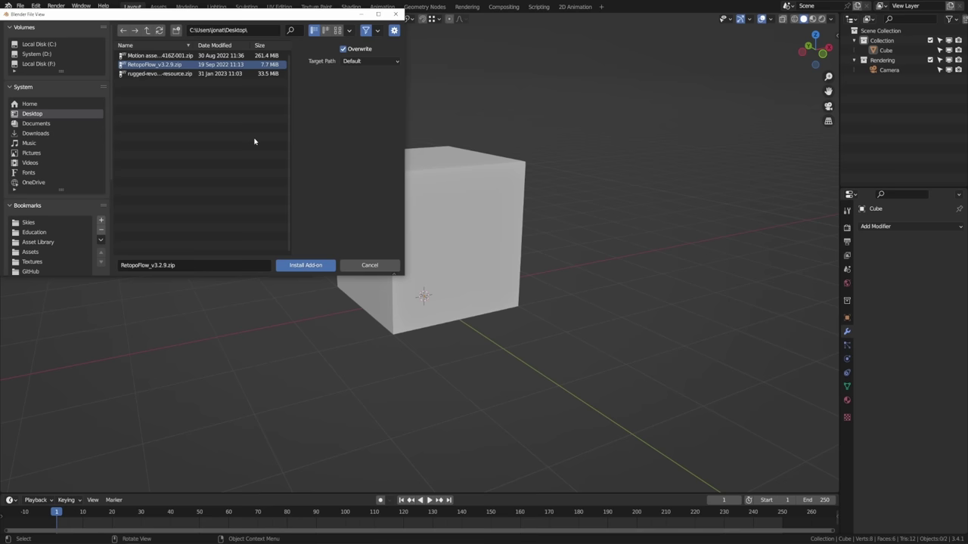
{"action": "left_click", "coordinate": [301, 267]}
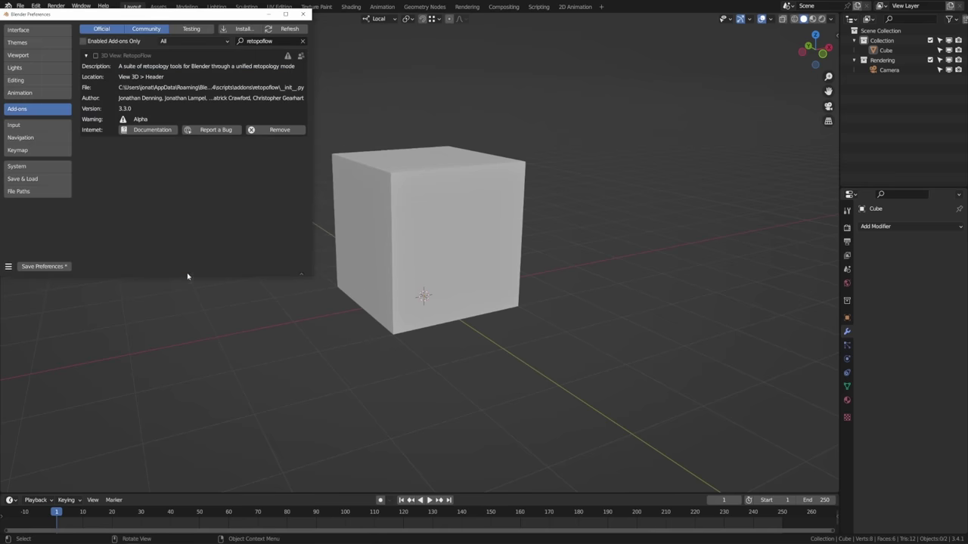
Step: Enable the RetopoFlow add-on and save the preferences
{"action": "left_click", "coordinate": [96, 56]}
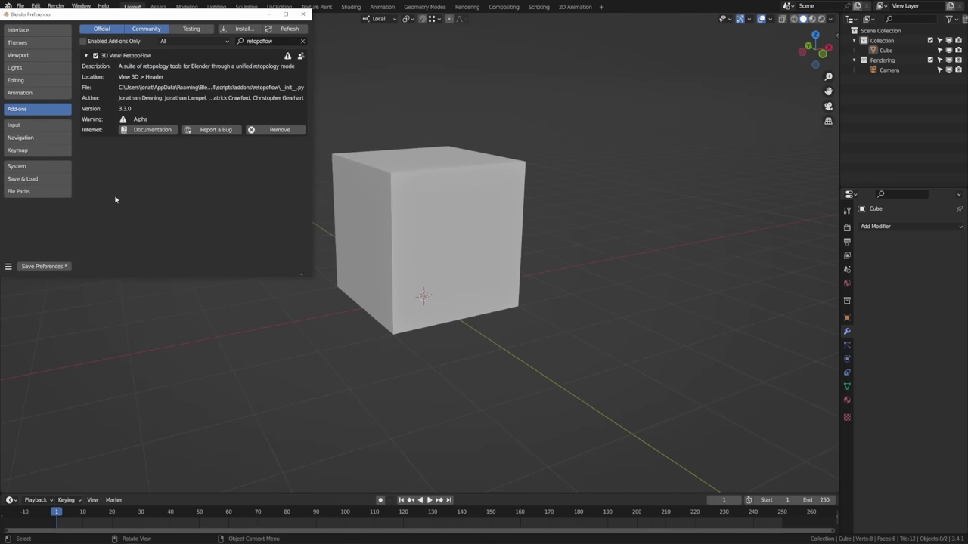
{"action": "left_click", "coordinate": [56, 269]}
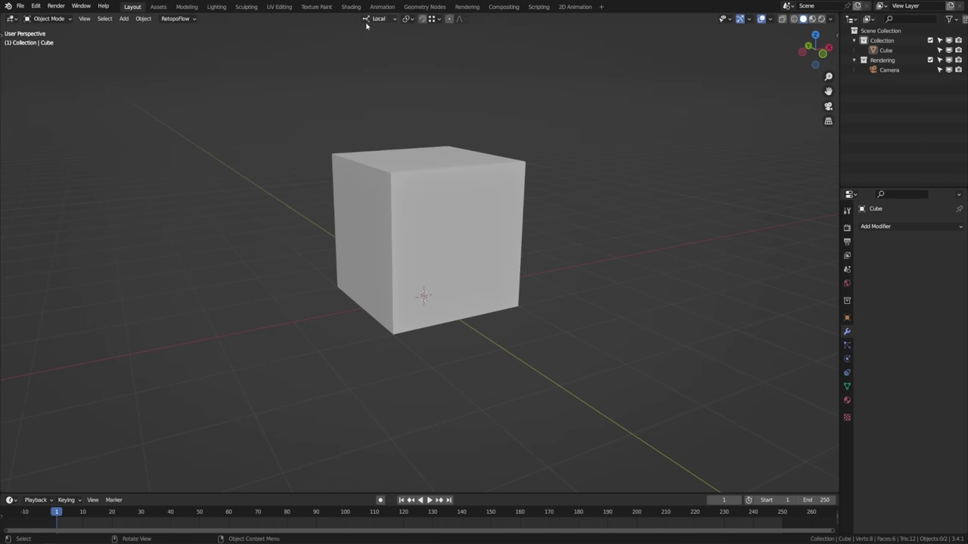
Step: Examine the RetopoFlow options with the cube visible and with it disabled in the viewport, restoring its visibility
{"action": "left_click", "coordinate": [186, 19]}
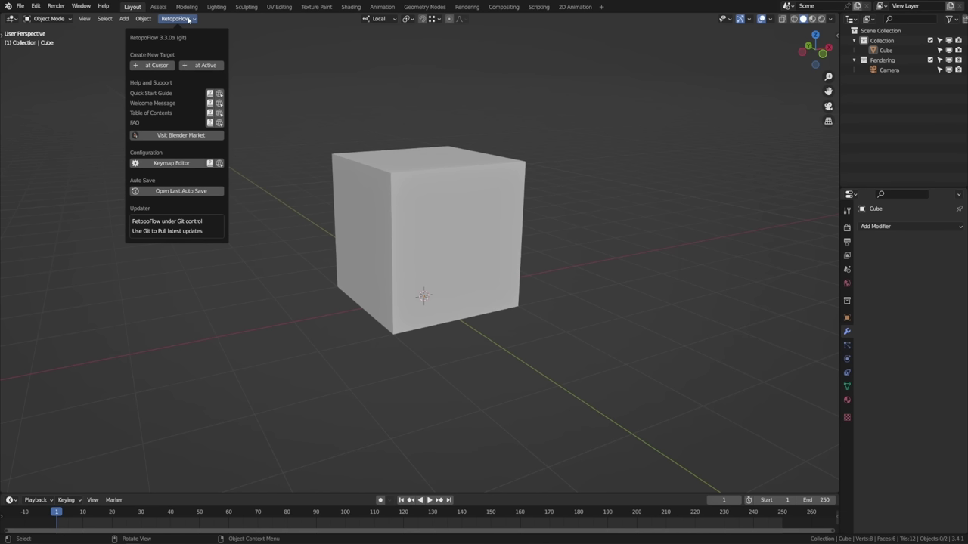
{"action": "middle_click_drag", "start_coordinate": [359, 217], "coordinate": [355, 216]}
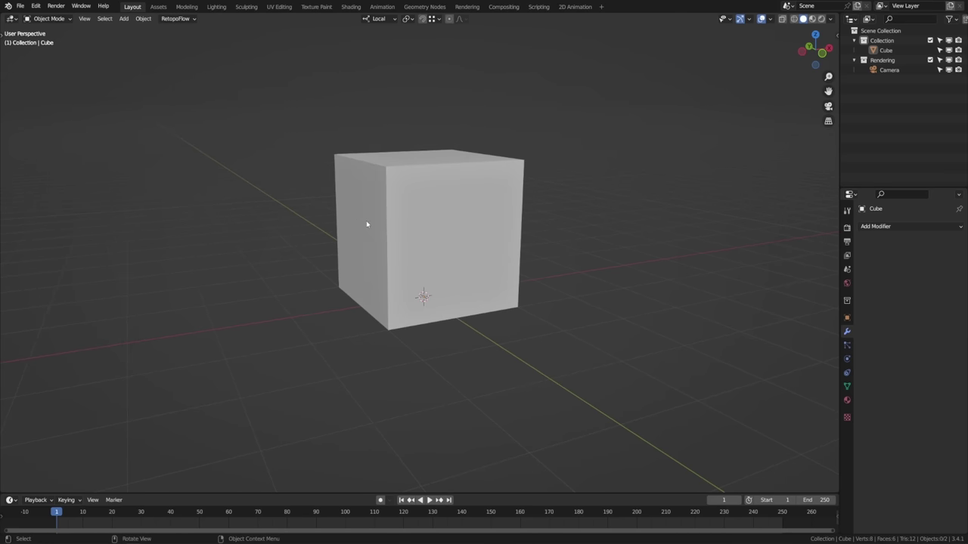
{"action": "left_click", "coordinate": [949, 50]}
{"action": "left_click", "coordinate": [184, 21]}
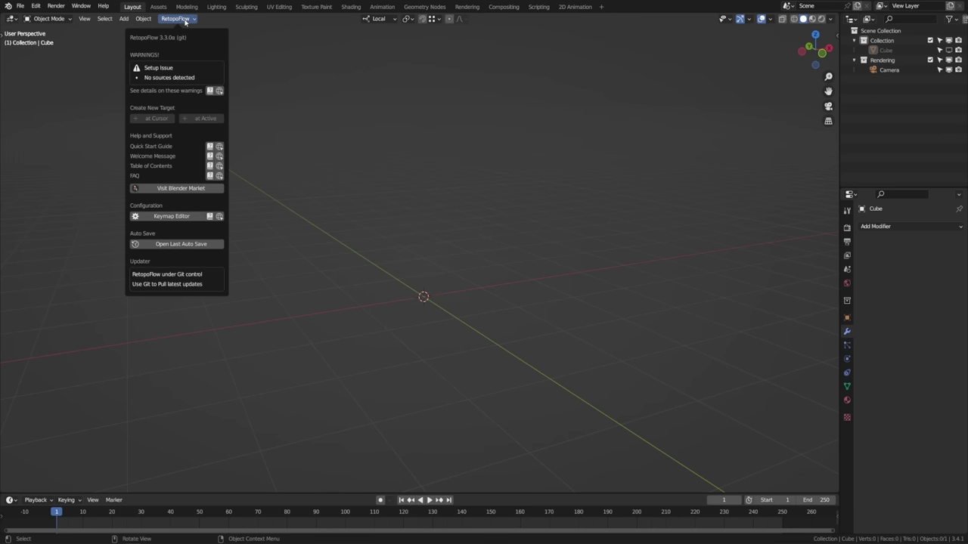
{"action": "left_click", "coordinate": [948, 50]}
Step: Duplicate the cube four times and spread the copies around the original
{"action": "scroll", "coordinate": [442, 265], "scroll_direction": "down", "scroll_amount": 3}
{"action": "left_click", "coordinate": [440, 266]}
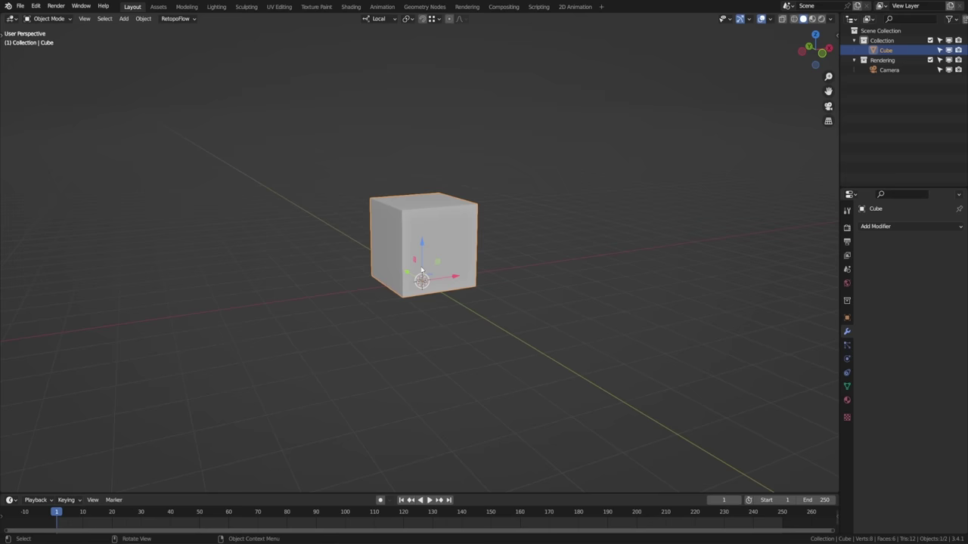
{"action": "key", "text": "shift+d"}
{"action": "left_click", "coordinate": [338, 236]}
{"action": "key", "text": "shift+d"}
{"action": "left_click", "coordinate": [589, 195]}
{"action": "key", "text": "shift+d"}
{"action": "left_click", "coordinate": [457, 140]}
{"action": "key", "text": "shift+d"}
{"action": "left_click", "coordinate": [212, 171]}
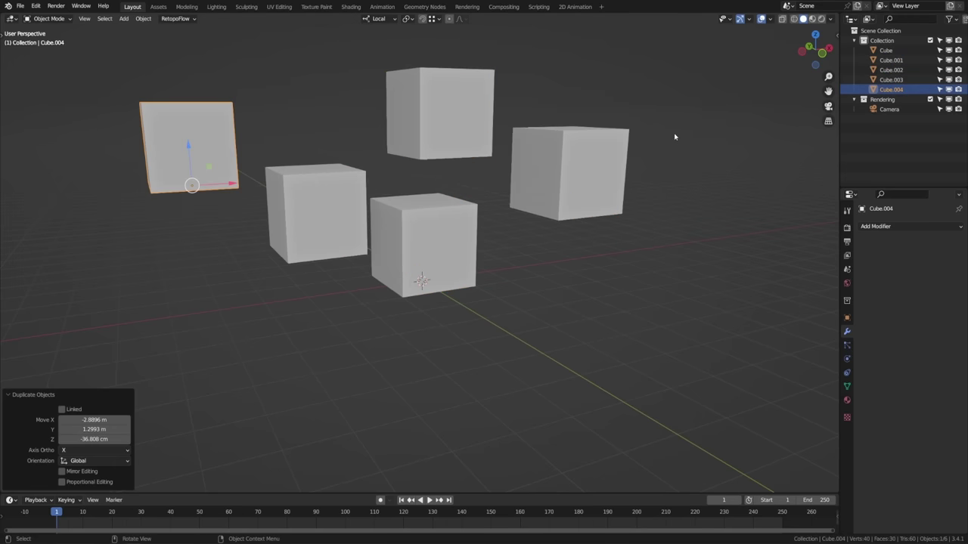
Step: Try isolating the cubes by excluding their collection and by local view, and undo the duplications
{"action": "left_click", "coordinate": [931, 40]}
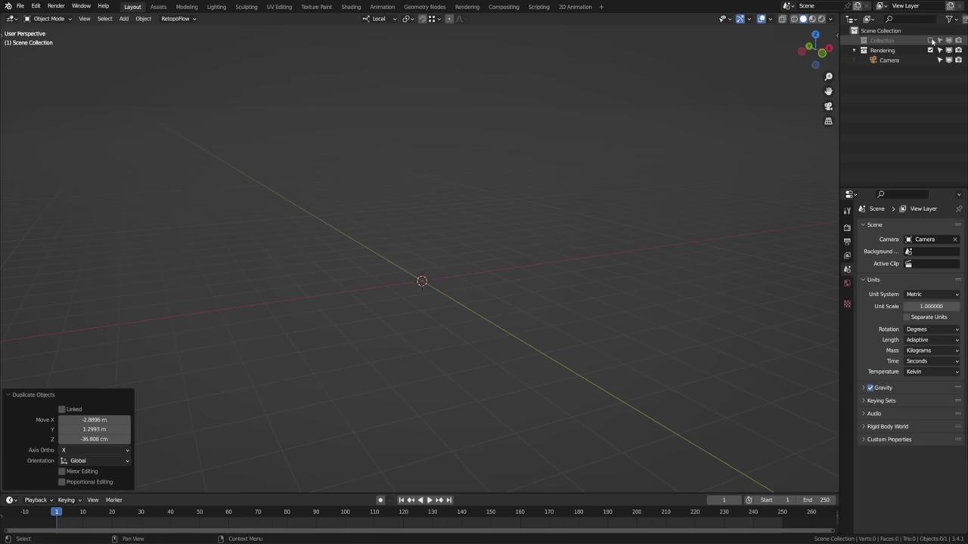
{"action": "left_click", "coordinate": [931, 41]}
{"action": "left_click", "coordinate": [449, 240]}
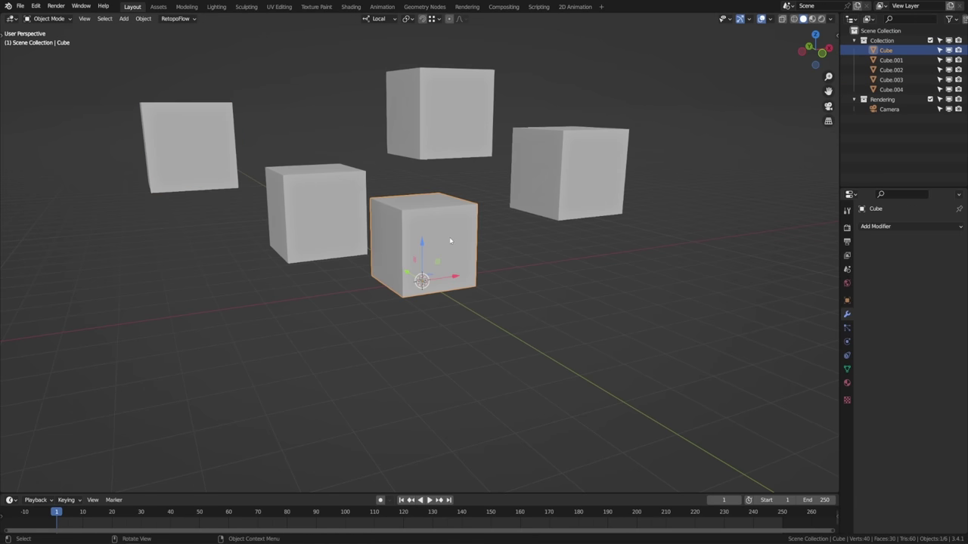
{"action": "key", "text": "KP_Divide"}
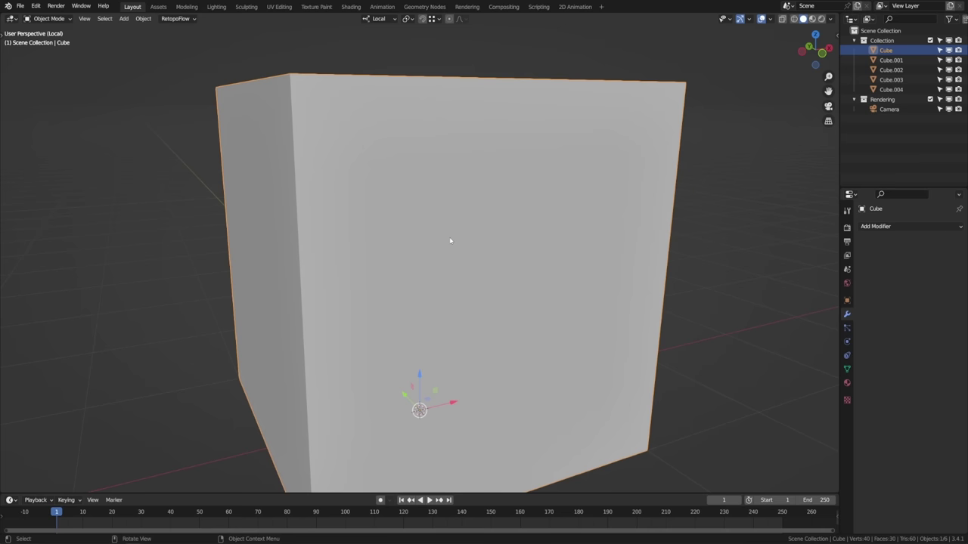
{"action": "key", "text": "KP_Divide"}
{"action": "key", "text": "ctrl+z"}
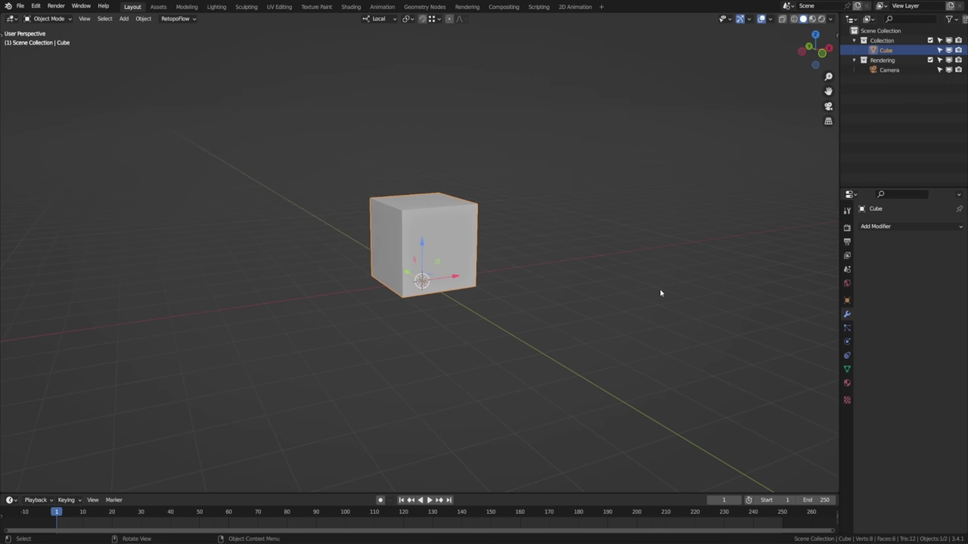
Step: Start RetopoFlow by creating a new target at the cursor
{"action": "scroll", "coordinate": [660, 292], "scroll_direction": "up", "scroll_amount": 4}
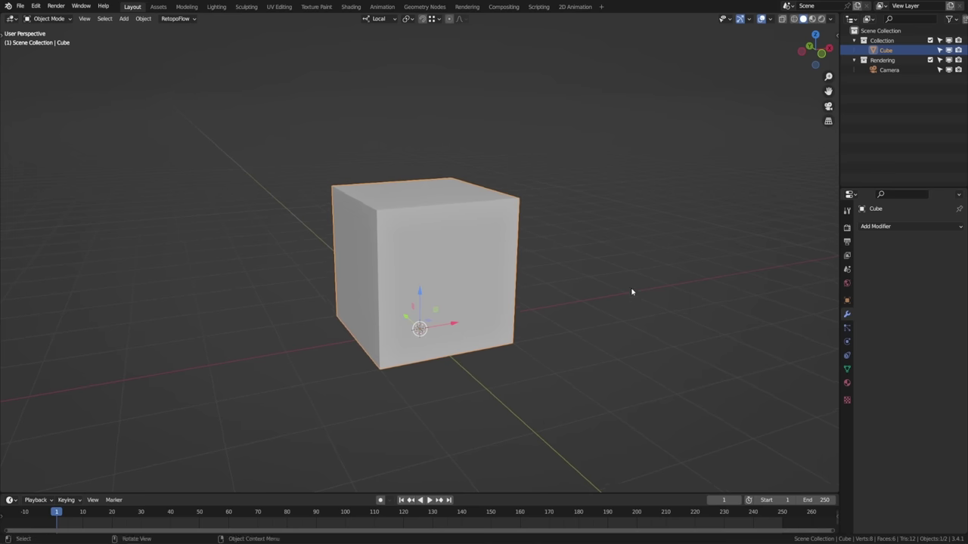
{"action": "left_click", "coordinate": [183, 20]}
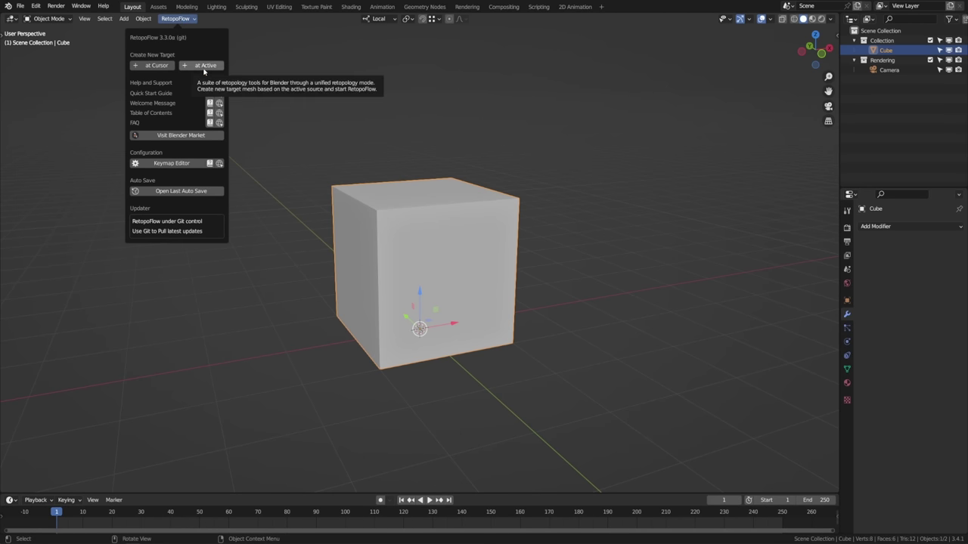
{"action": "left_click", "coordinate": [160, 67]}
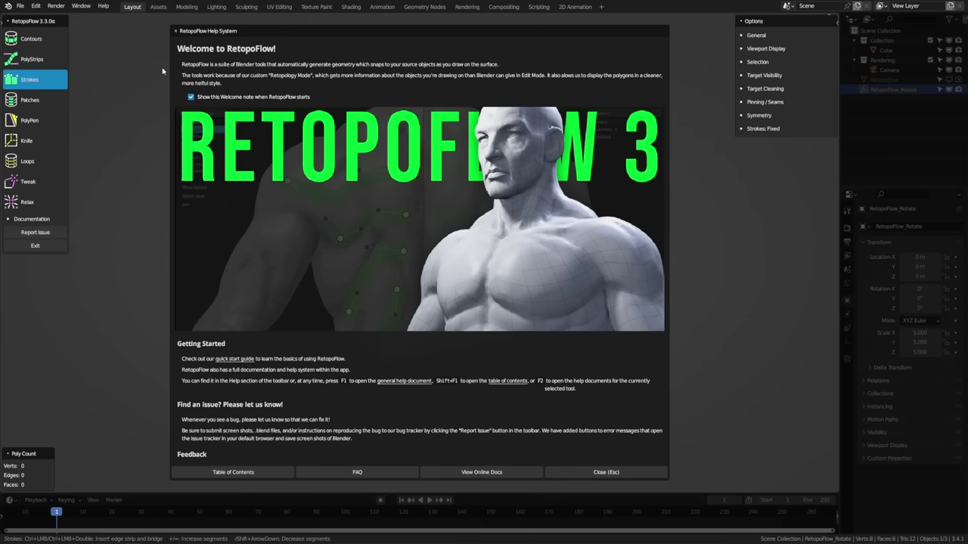
Step: Turn off showing the welcome note when RetopoFlow starts and close the help window
{"action": "scroll", "coordinate": [371, 234], "scroll_direction": "down", "scroll_amount": 8}
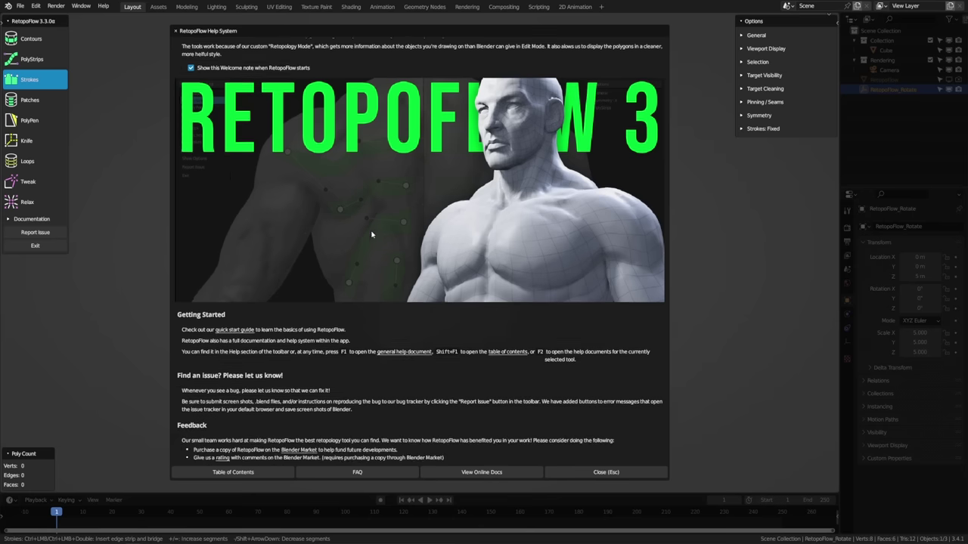
{"action": "scroll", "coordinate": [371, 234], "scroll_direction": "up", "scroll_amount": 6}
{"action": "scroll", "coordinate": [372, 235], "scroll_direction": "up", "scroll_amount": 2}
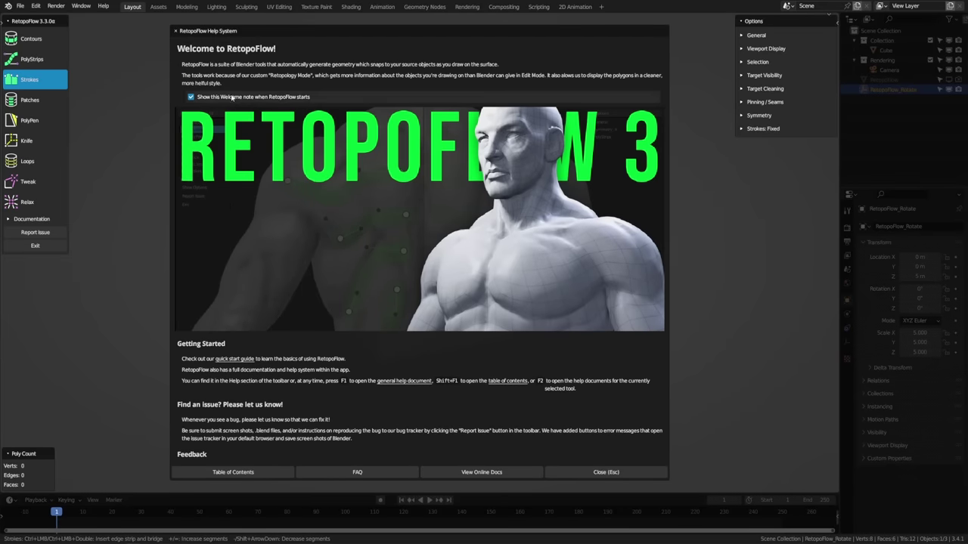
{"action": "left_click", "coordinate": [345, 98]}
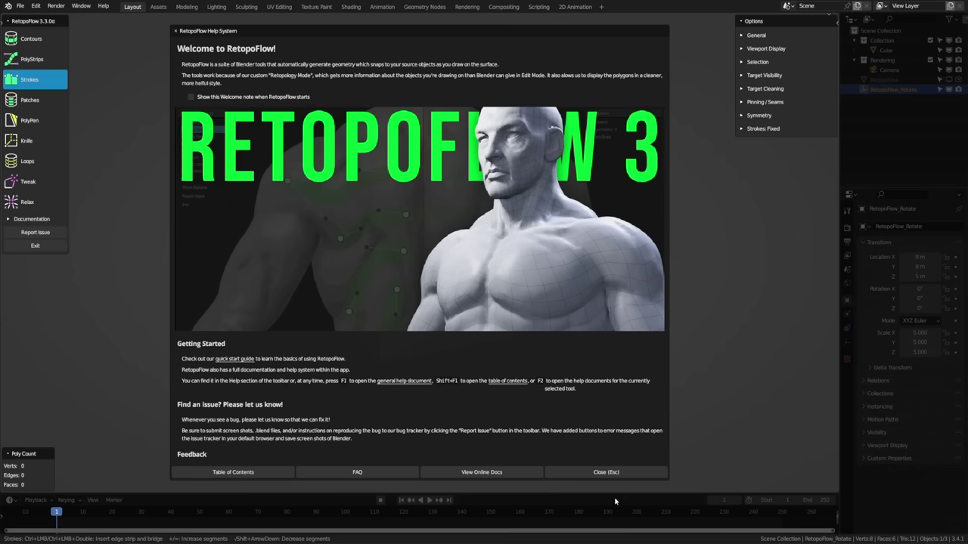
{"action": "left_click", "coordinate": [607, 472]}
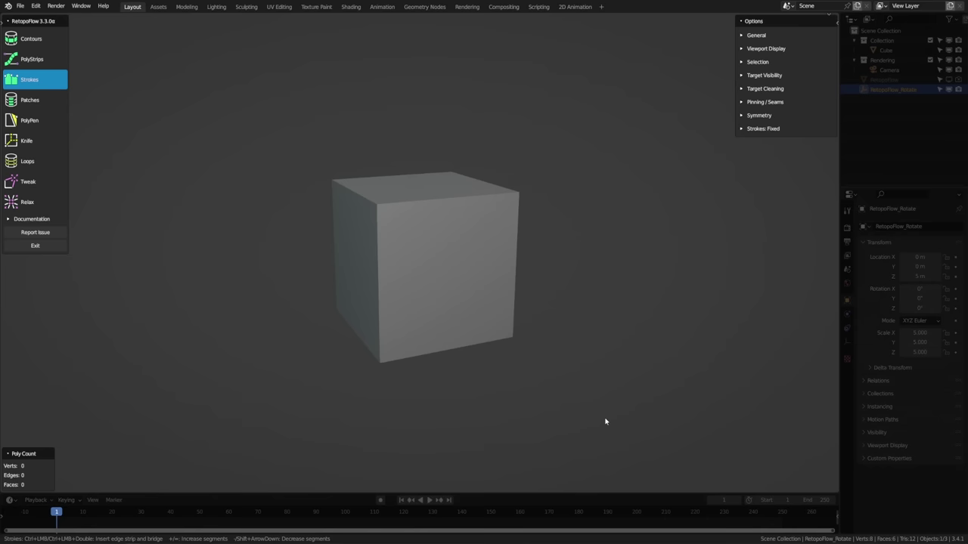
Step: Collapse the RetopoFlow tool palette to icons only and expand it again
{"action": "mouse_move", "coordinate": [30, 21]}
{"action": "left_mouse_down"}
{"action": "mouse_move", "coordinate": [52, 28]}
{"action": "mouse_move", "coordinate": [24, 21]}
{"action": "left_mouse_up"}
{"action": "mouse_move", "coordinate": [24, 452]}
{"action": "left_mouse_down"}
{"action": "mouse_move", "coordinate": [94, 411]}
{"action": "mouse_move", "coordinate": [24, 452]}
{"action": "left_mouse_up"}
{"action": "mouse_move", "coordinate": [773, 24]}
{"action": "left_mouse_down"}
{"action": "mouse_move", "coordinate": [766, 28]}
{"action": "mouse_move", "coordinate": [773, 23]}
{"action": "left_mouse_up"}
{"action": "left_click", "coordinate": [8, 21]}
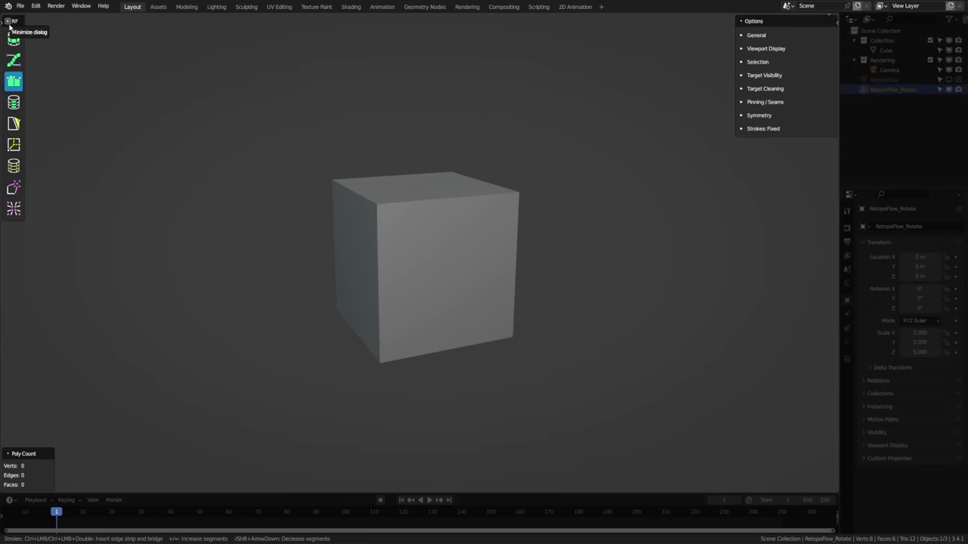
{"action": "left_click", "coordinate": [14, 23]}
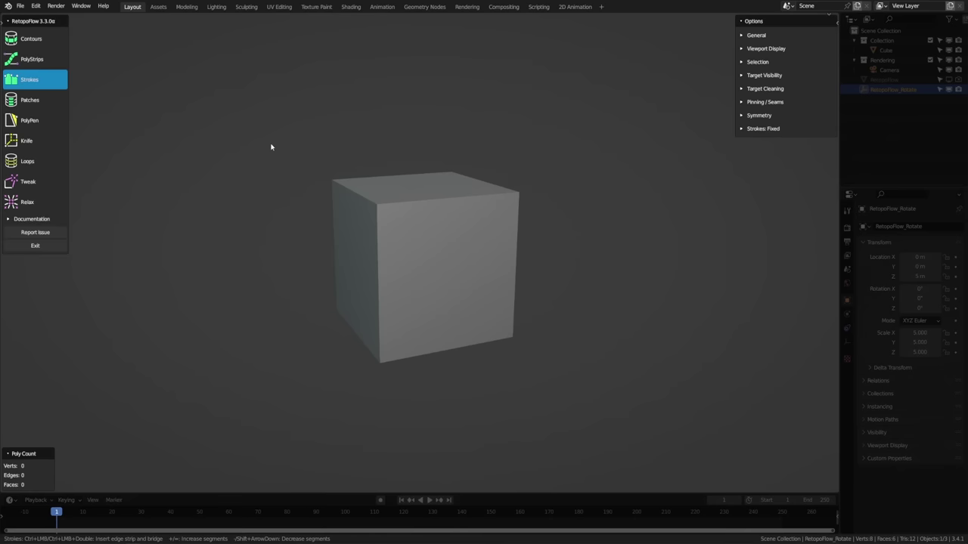
Step: Pick the Strokes tool from the tool pie menu and expand the RetopoFlow documentation links
{"action": "key", "text": "q"}
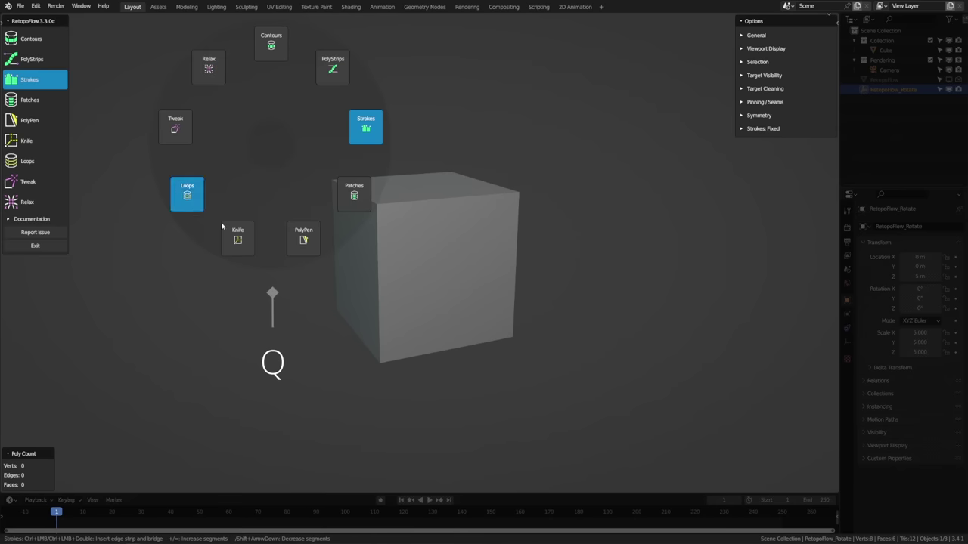
{"action": "left_click", "coordinate": [383, 135]}
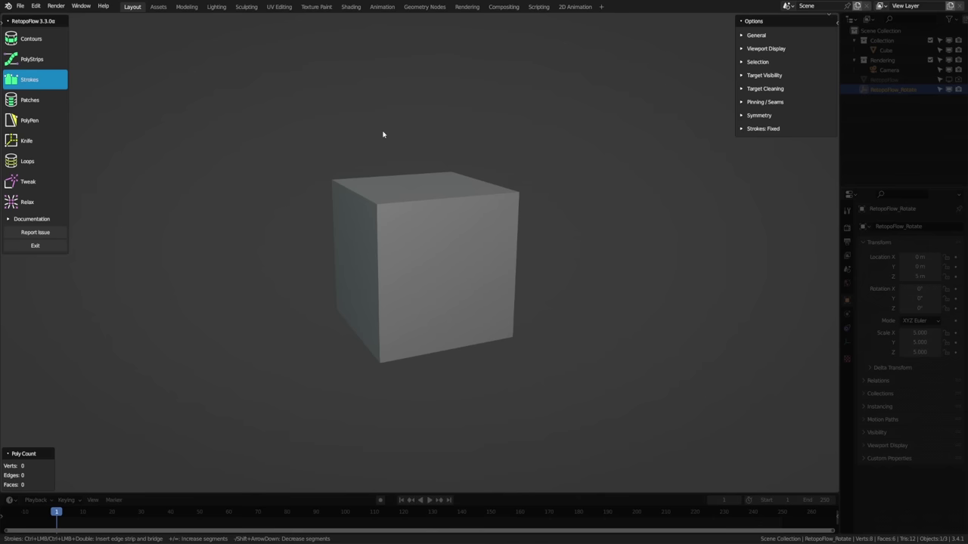
{"action": "left_click", "coordinate": [53, 222]}
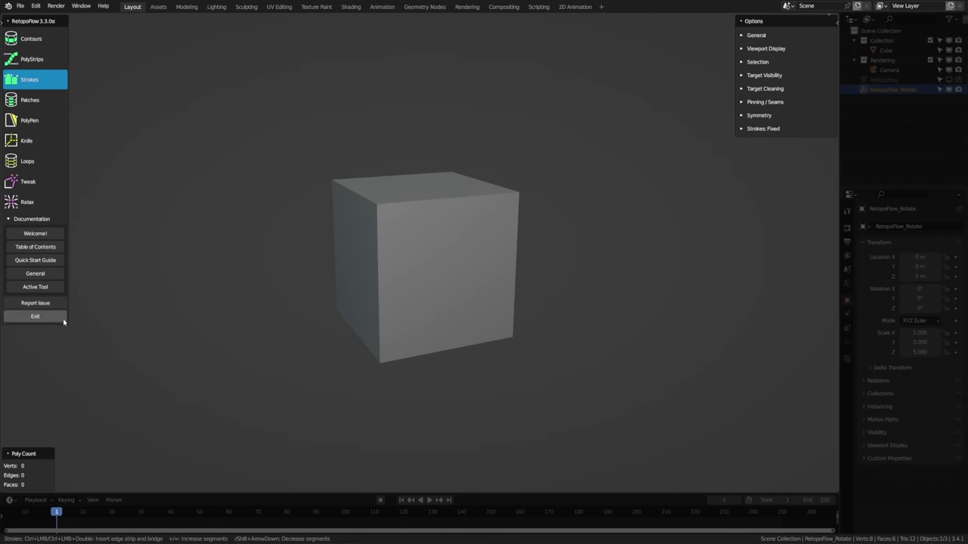
Step: Check the quit confirmation without leaving the session, and view the general start-up and quit options
{"action": "key", "text": "Tab"}
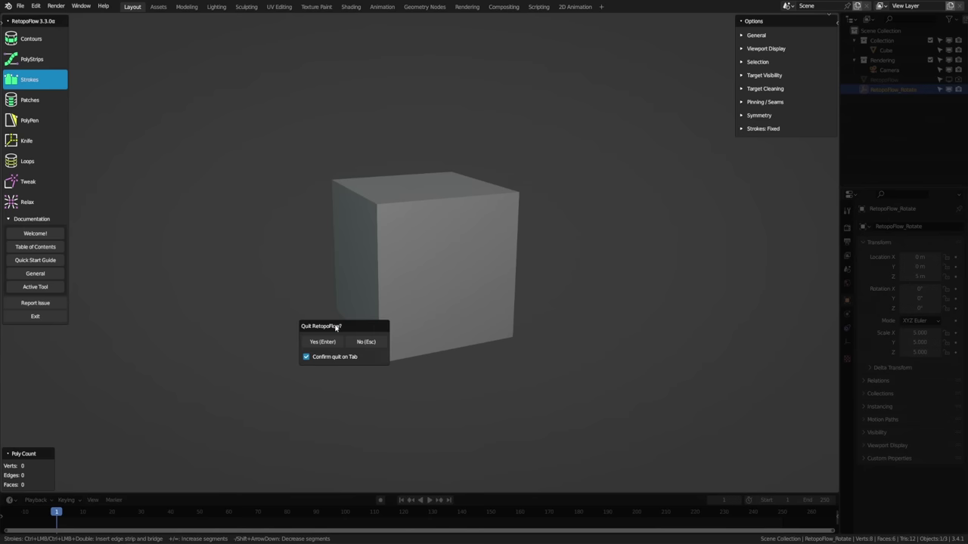
{"action": "key", "text": "Escape"}
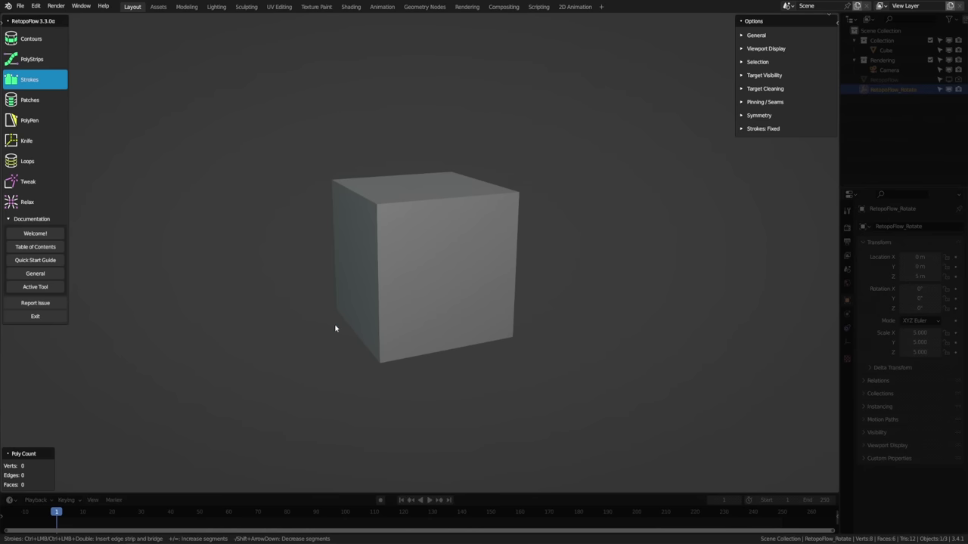
{"action": "left_click", "coordinate": [772, 35]}
{"action": "left_click", "coordinate": [773, 50]}
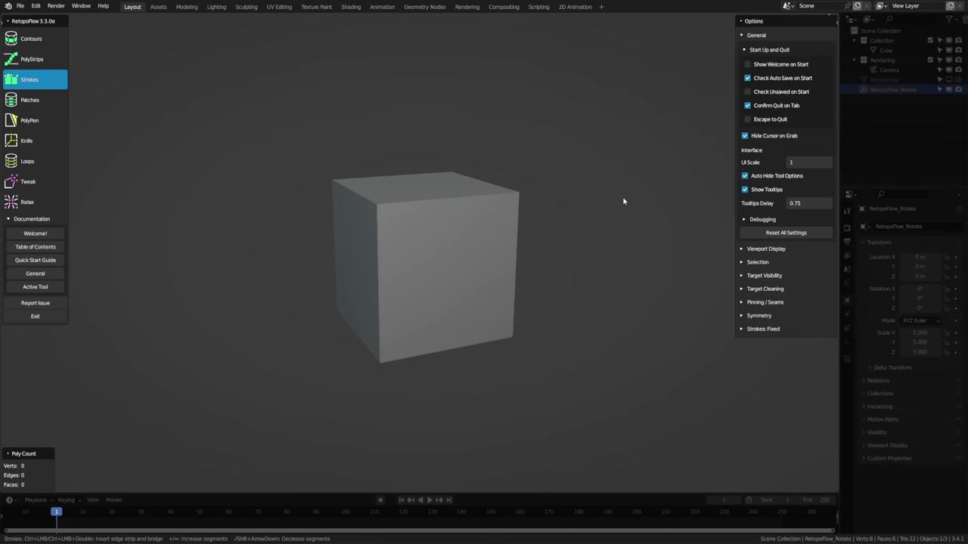
Step: Quit RetopoFlow, return to Object Mode and delete the empty RetopoFlow target object
{"action": "key", "text": "Tab"}
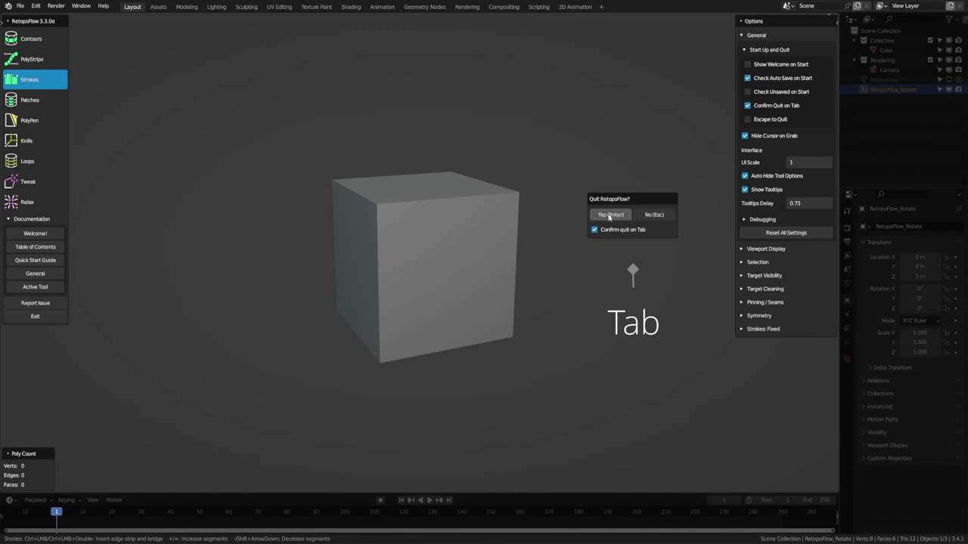
{"action": "left_click", "coordinate": [610, 215]}
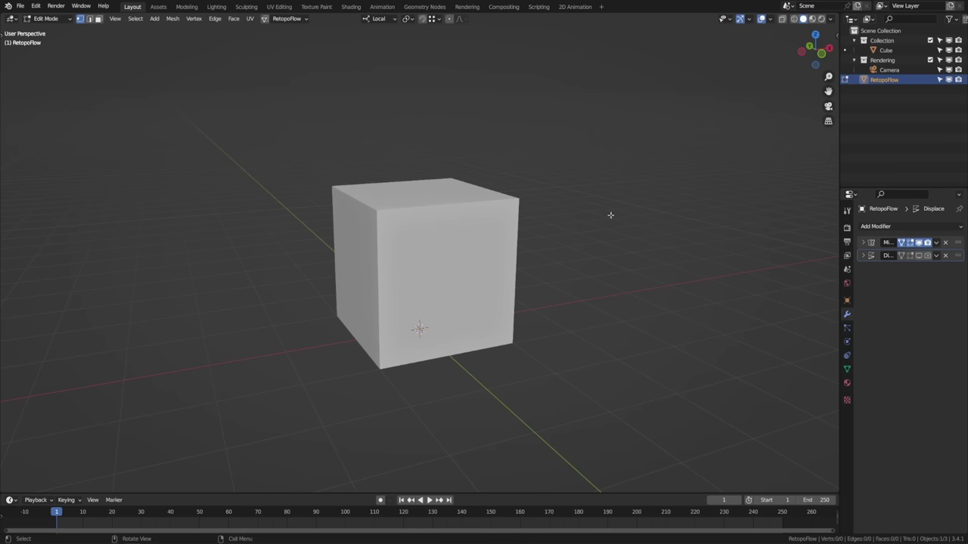
{"action": "key", "text": "Tab"}
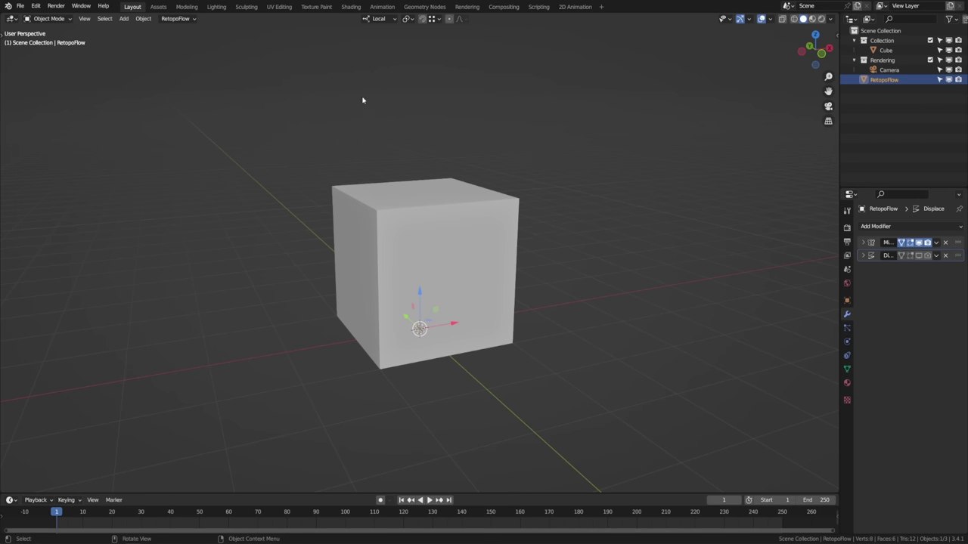
{"action": "left_click", "coordinate": [185, 18]}
{"action": "key", "text": "x"}
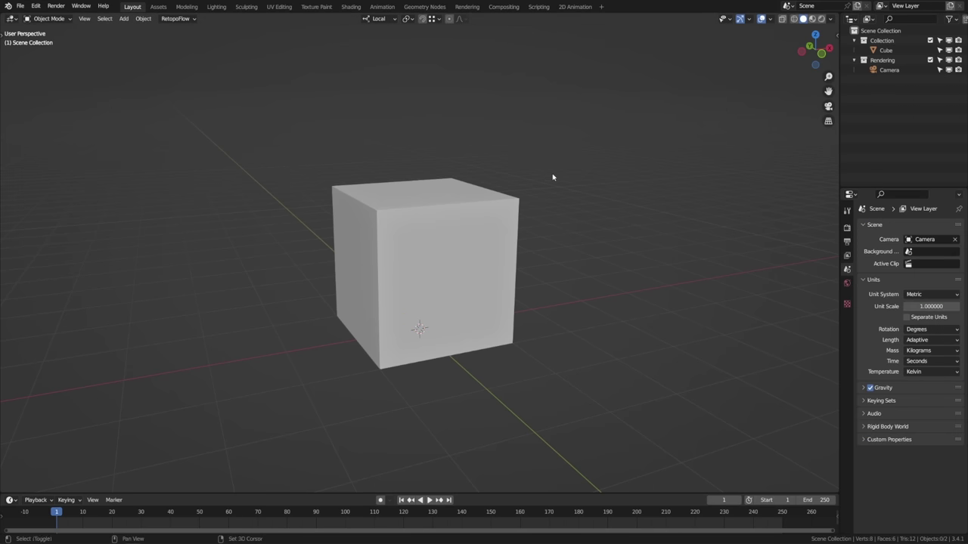
Step: Add a plane, raise it about 1 m along Z onto the cube's top face and scale it to about 0.714
{"action": "key", "text": "shift+a"}
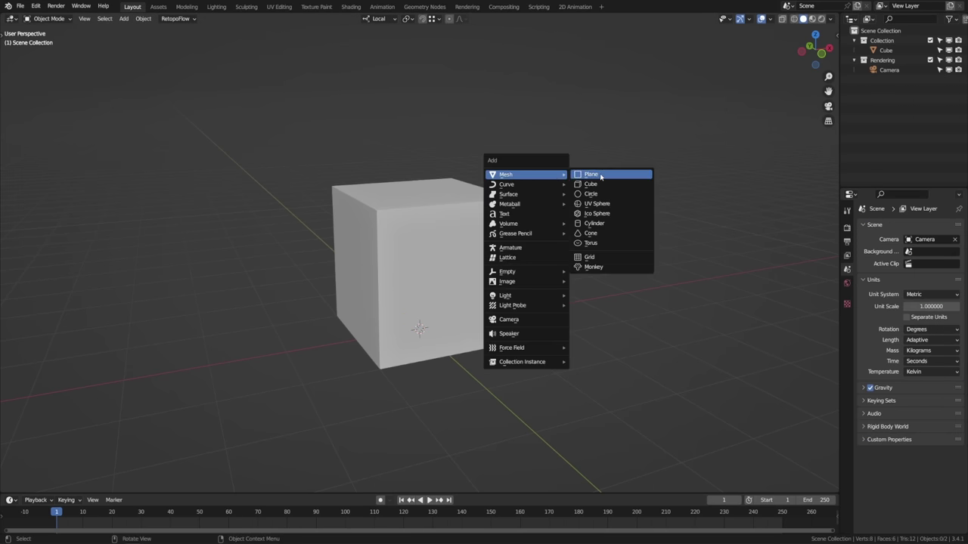
{"action": "left_click", "coordinate": [591, 174]}
{"action": "key", "text": "g"}
{"action": "key", "text": "z"}
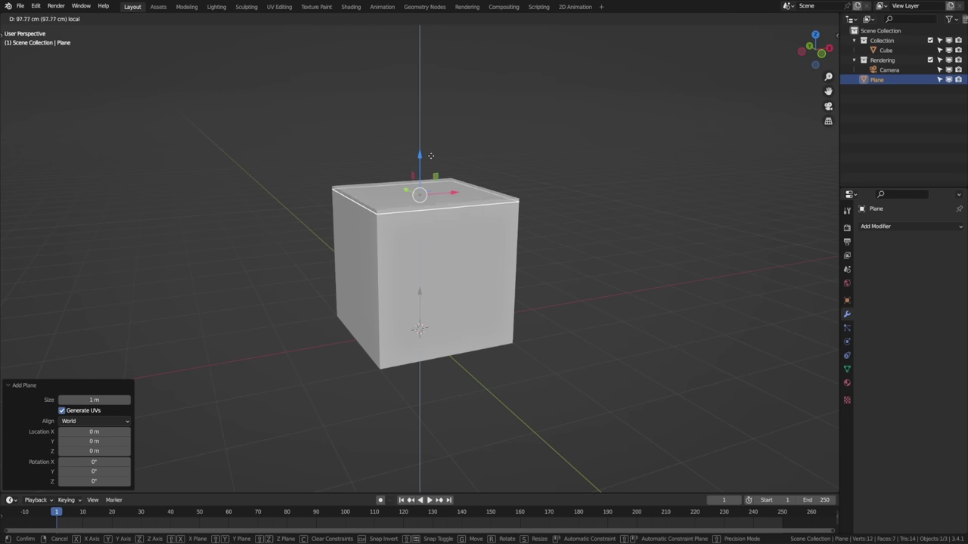
{"action": "left_click", "coordinate": [428, 155]}
{"action": "key", "text": "s"}
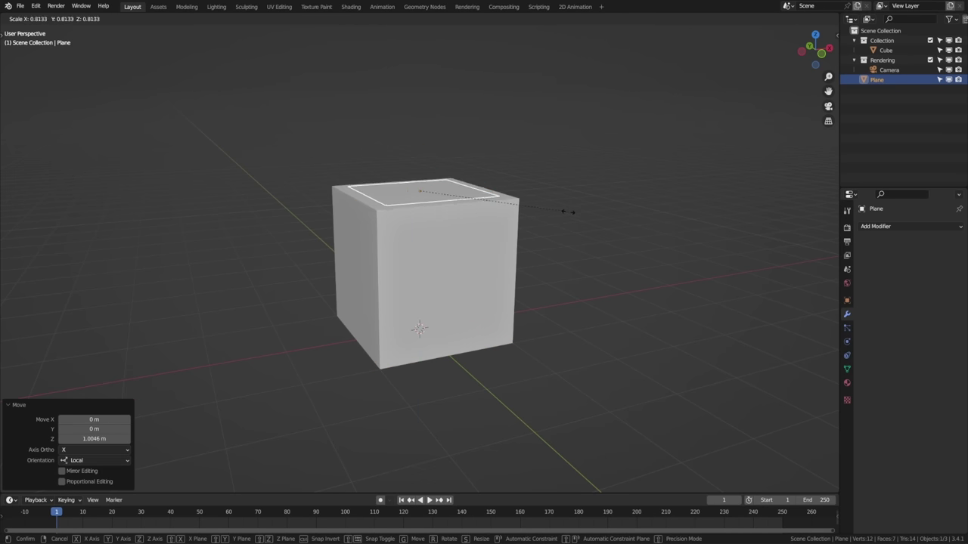
{"action": "left_click", "coordinate": [551, 209]}
{"action": "middle_click_drag", "start_coordinate": [504, 217], "coordinate": [507, 234]}
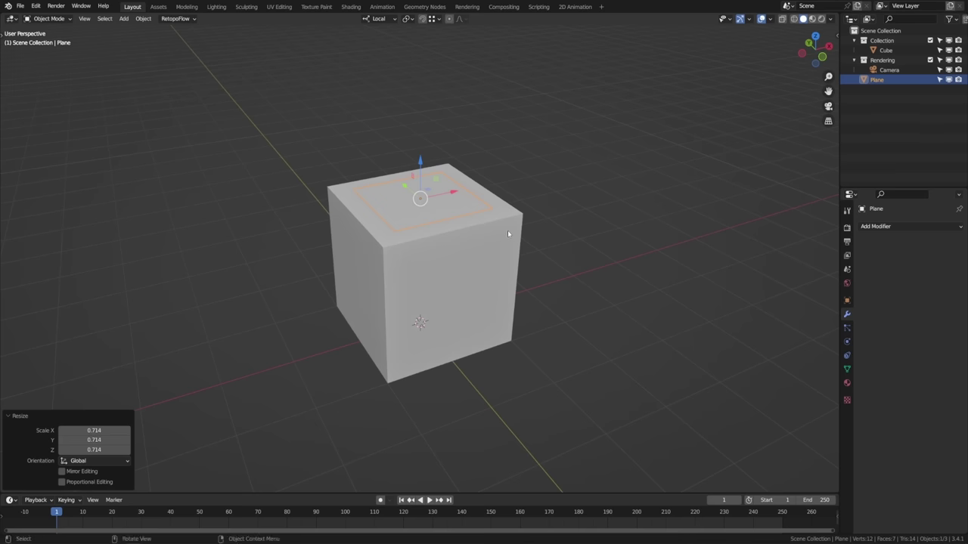
Step: Start RetopoFlow from Edit Mode with the plane as the existing target, and quit the session
{"action": "key", "text": "Tab"}
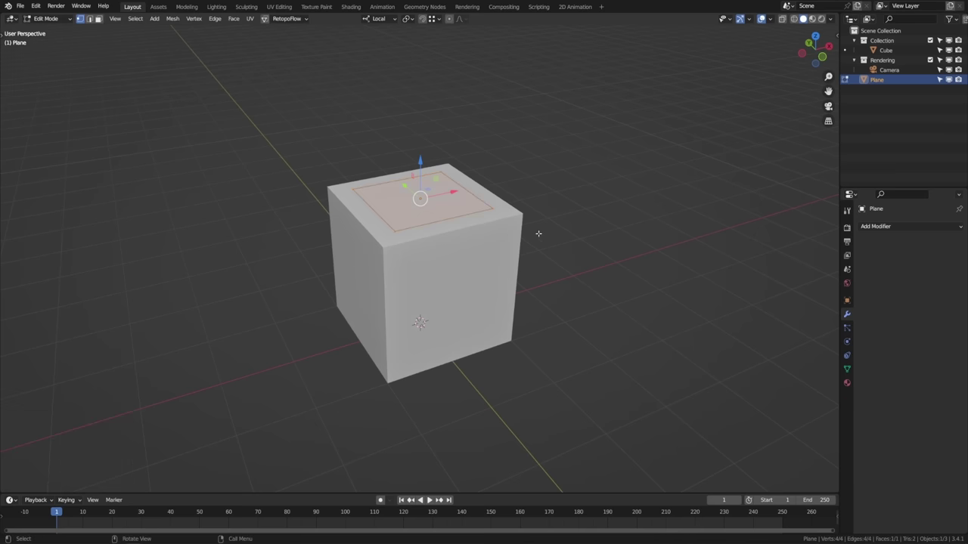
{"action": "left_click", "coordinate": [298, 20]}
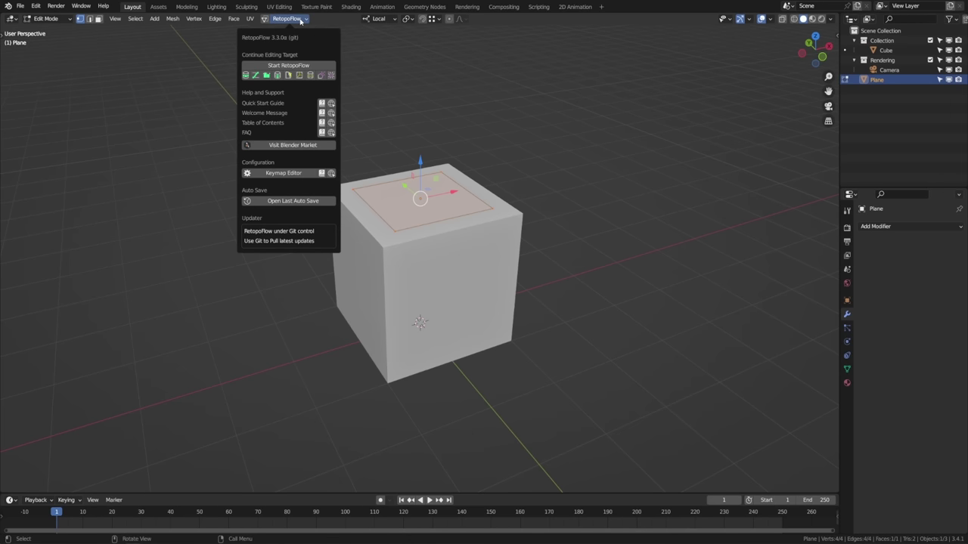
{"action": "left_click", "coordinate": [304, 22]}
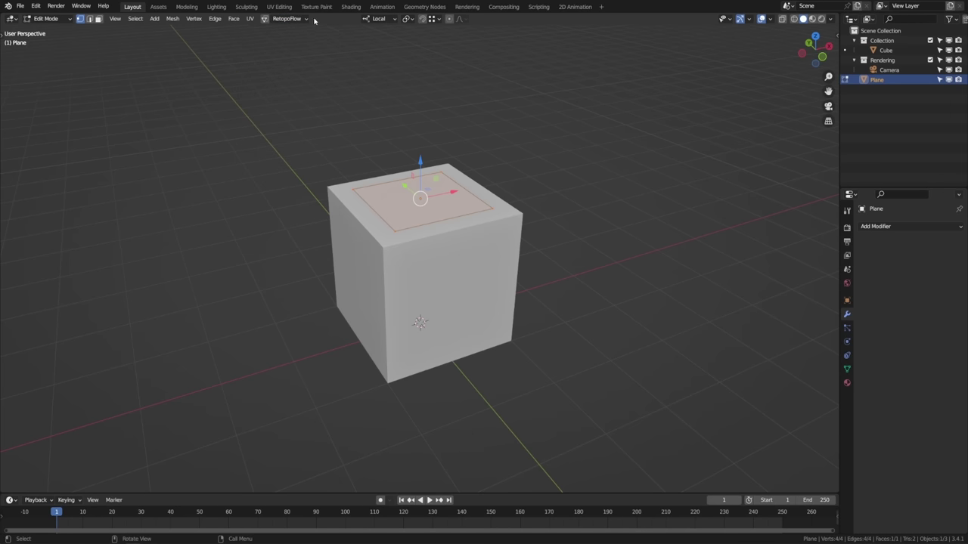
{"action": "left_click", "coordinate": [264, 20]}
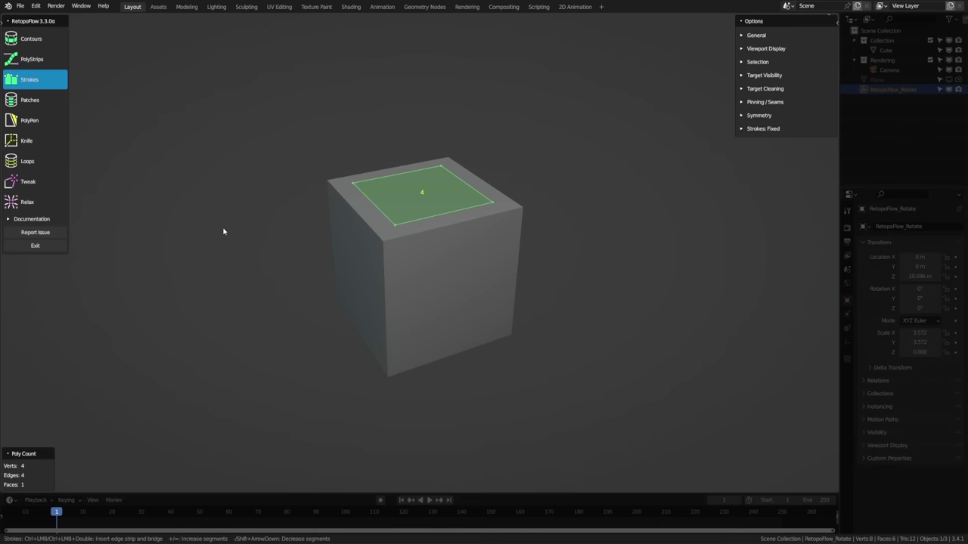
{"action": "key", "text": "Tab"}
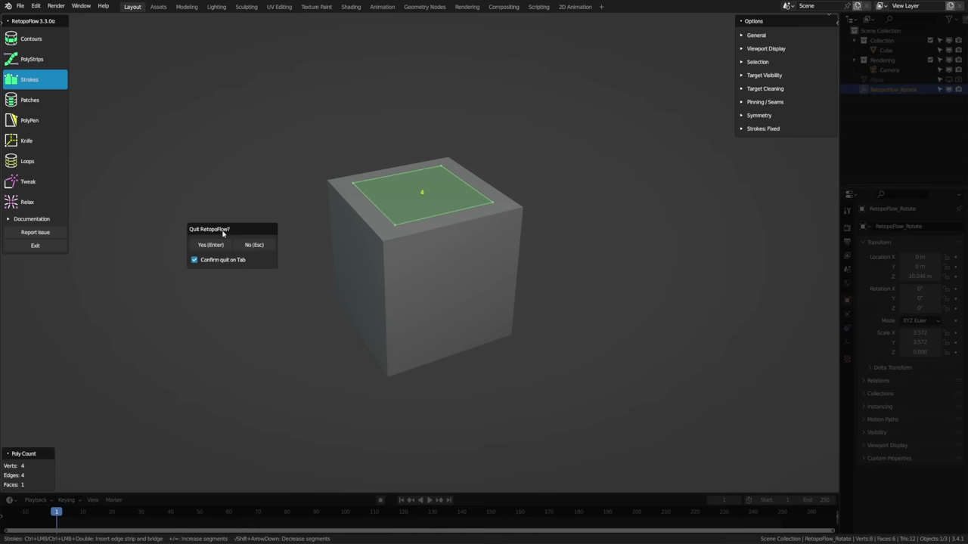
{"action": "left_click", "coordinate": [211, 245]}
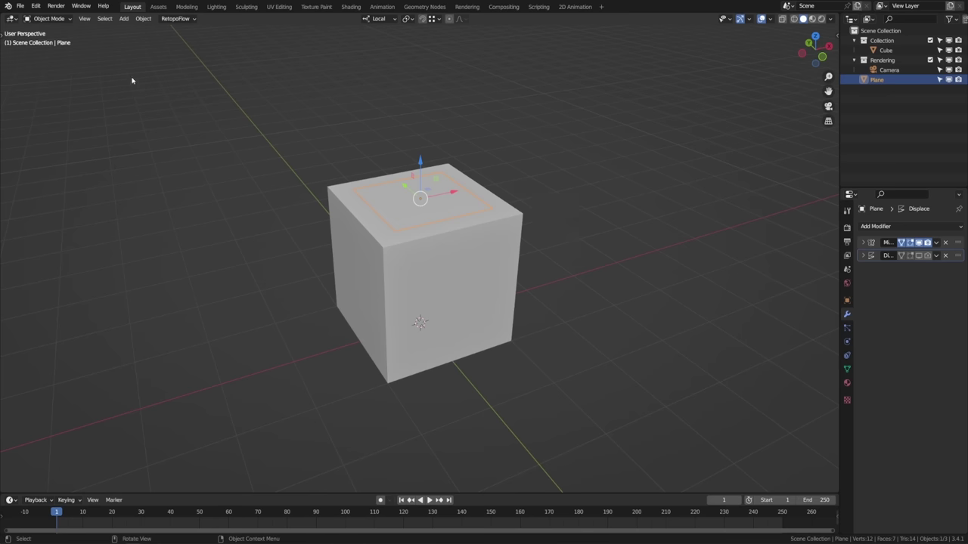
Step: Open the most recent file, the starting-retopoflow blend, without saving the current scene
{"action": "left_click", "coordinate": [20, 5]}
{"action": "mouse_move", "coordinate": [90, 37]}
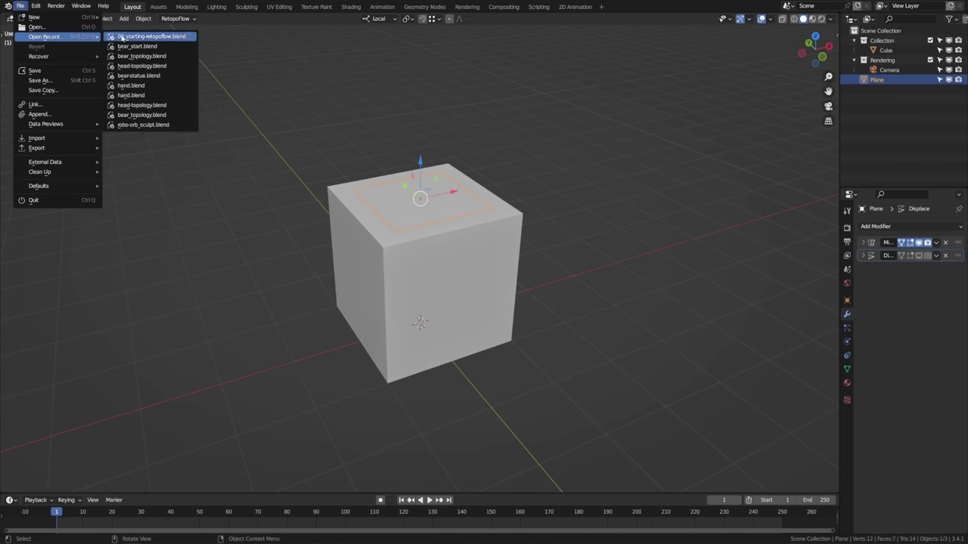
{"action": "left_click", "coordinate": [136, 37]}
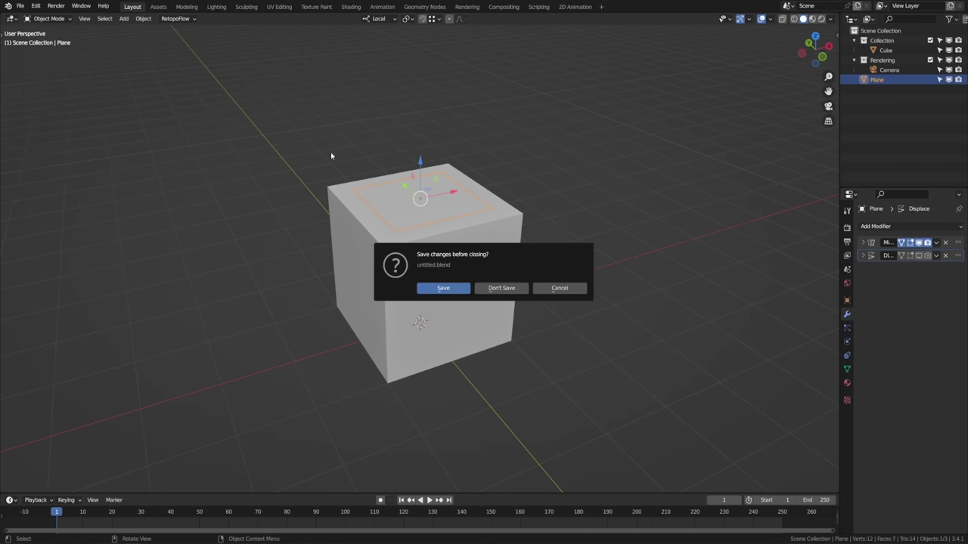
{"action": "left_click", "coordinate": [502, 287]}
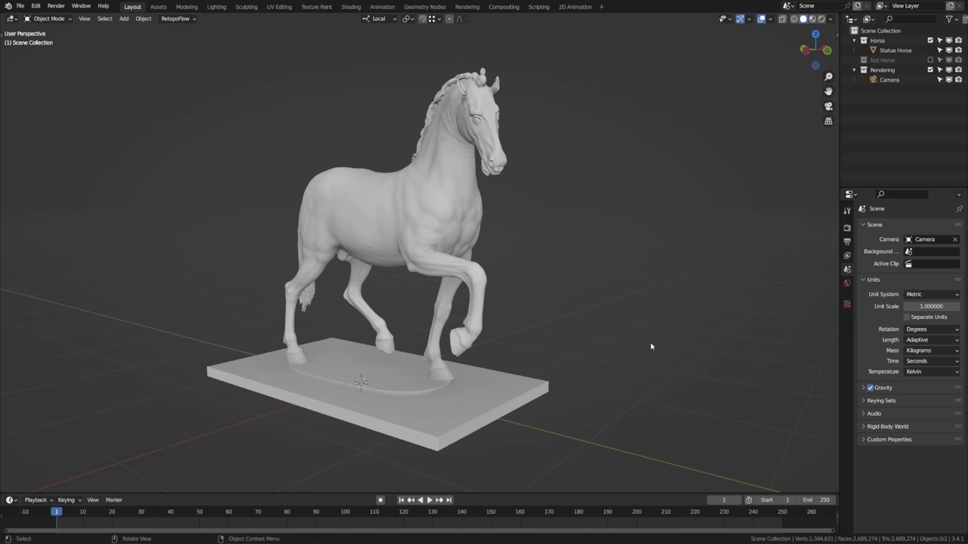
Step: Add a Decimate modifier to the horse statue and set its ratio to 0.1
{"action": "left_click", "coordinate": [194, 20]}
{"action": "left_click", "coordinate": [417, 187]}
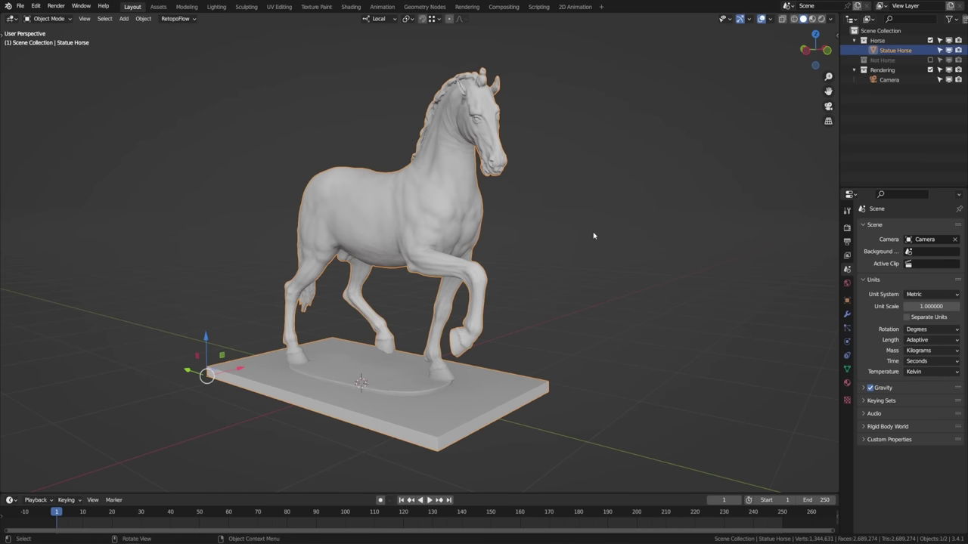
{"action": "left_click", "coordinate": [846, 315]}
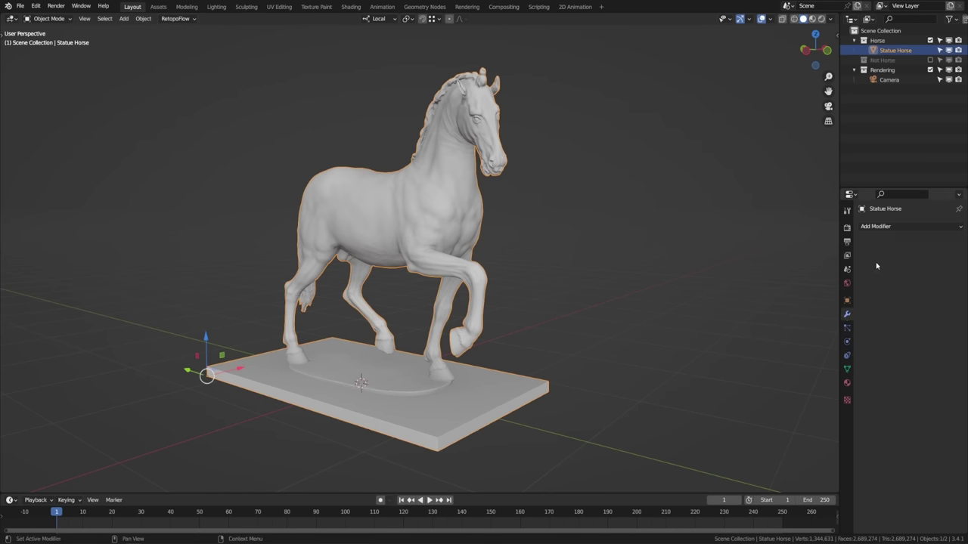
{"action": "left_click", "coordinate": [885, 226]}
{"action": "left_click", "coordinate": [775, 296]}
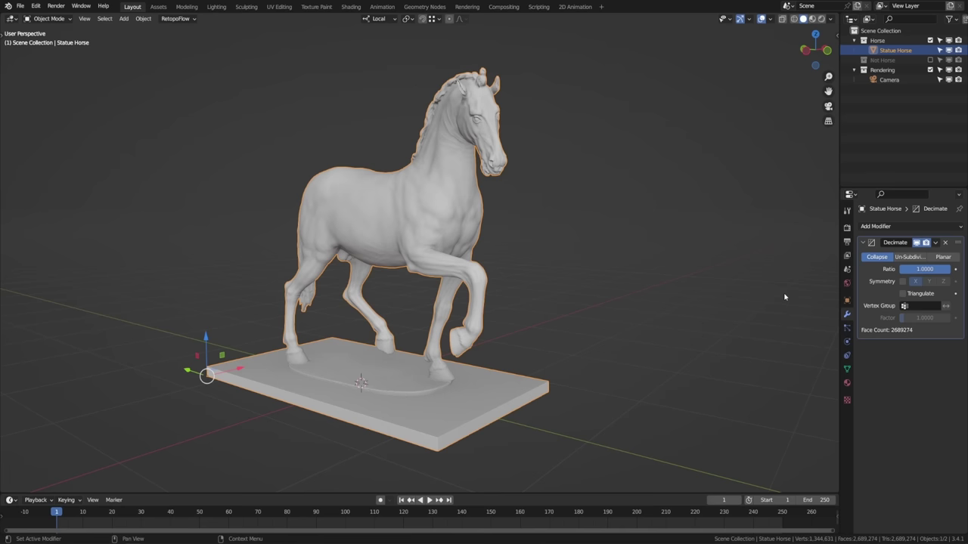
{"action": "left_click", "coordinate": [924, 269]}
{"action": "type", "text": ".1"}
{"action": "key", "text": "Return"}
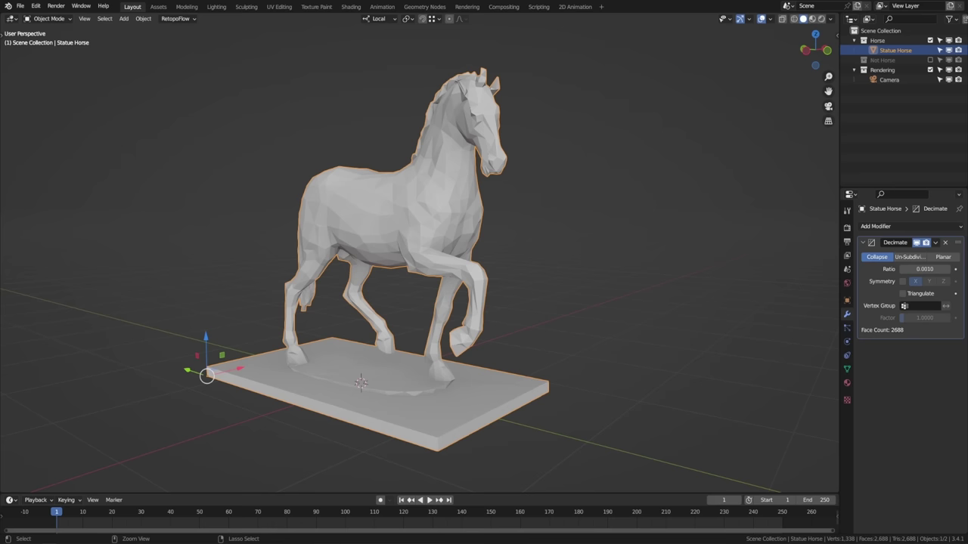
Step: Undo the last decimation ratio change and apply the Decimate modifier to the horse statue
{"action": "key", "text": "ctrl+z"}
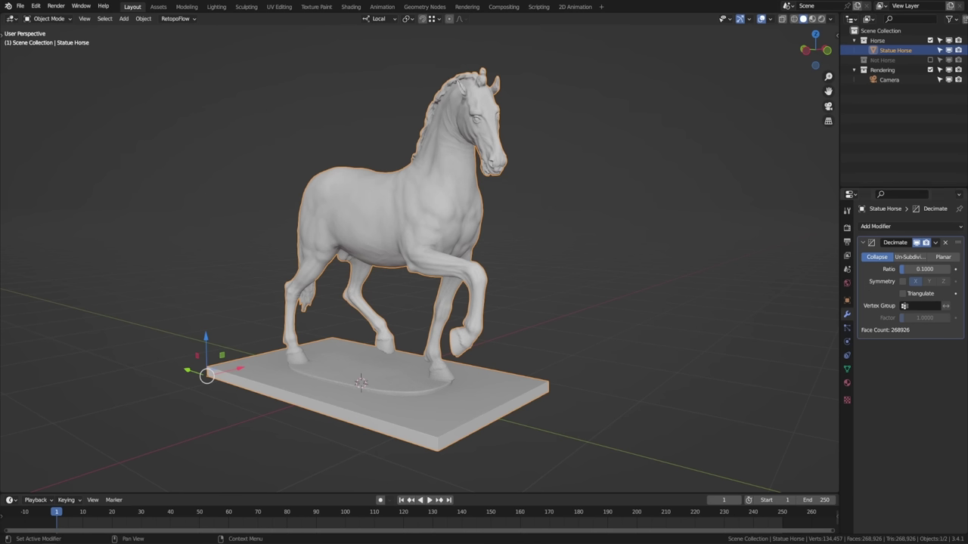
{"action": "left_click", "coordinate": [935, 243]}
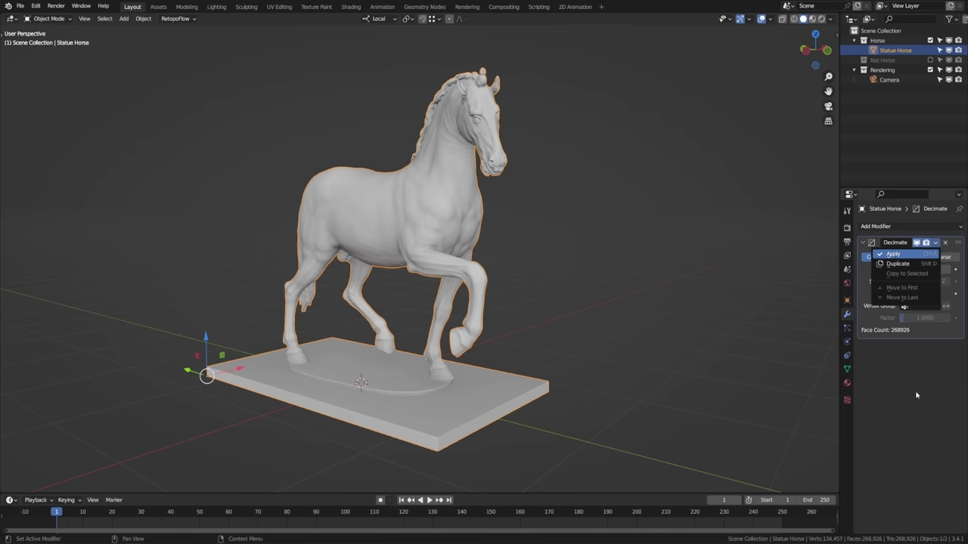
{"action": "key", "text": "Return"}
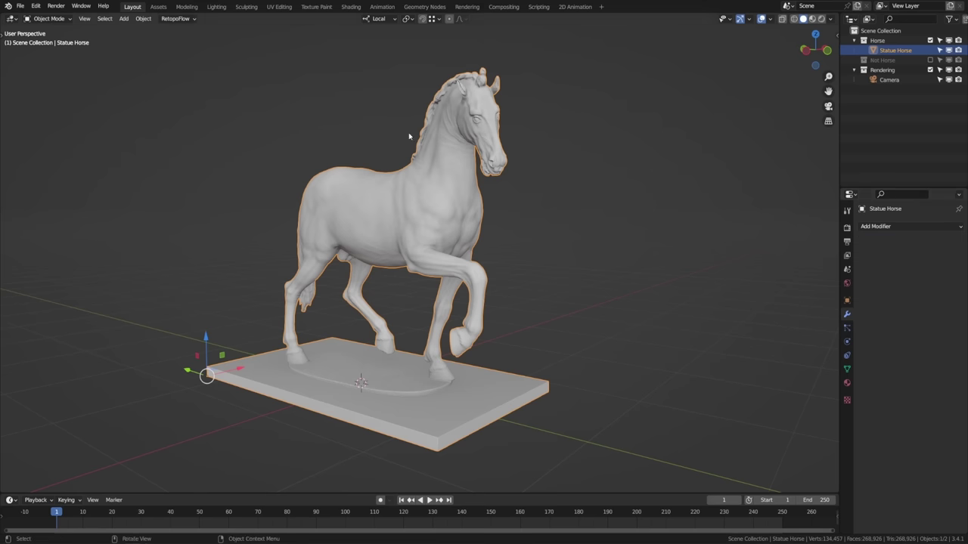
Step: Start RetopoFlow with a new target for the horse statue and choose the Contours tool
{"action": "left_click", "coordinate": [191, 18]}
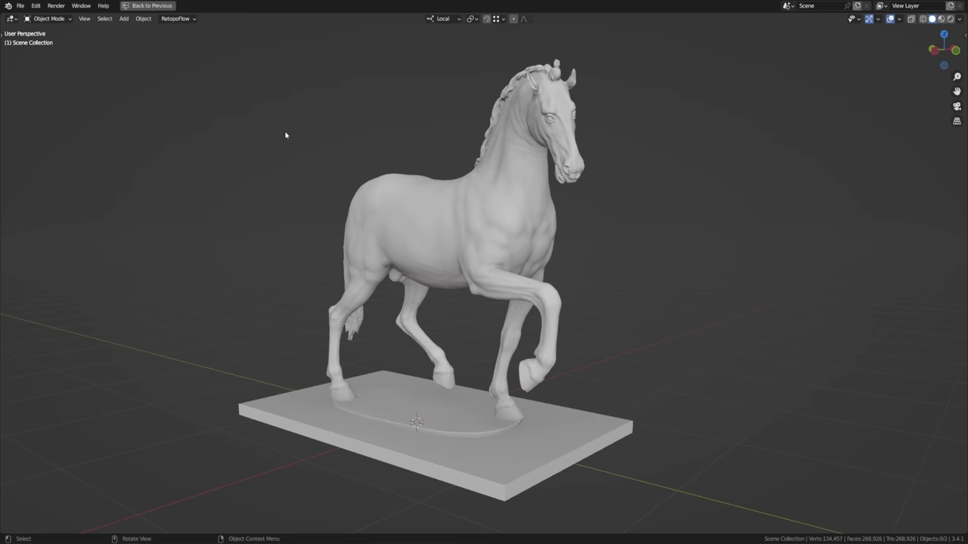
{"action": "left_click", "coordinate": [182, 20]}
{"action": "left_click", "coordinate": [164, 69]}
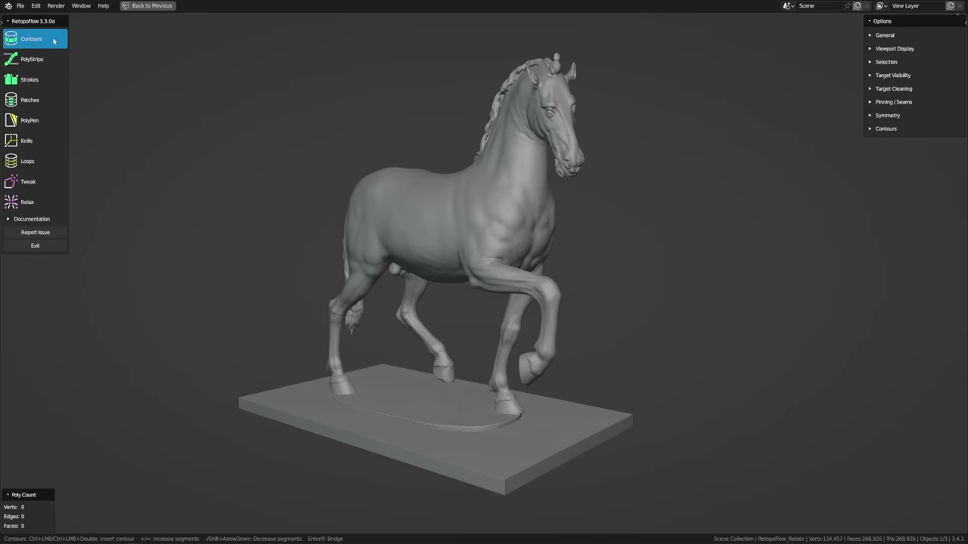
{"action": "key", "text": "q"}
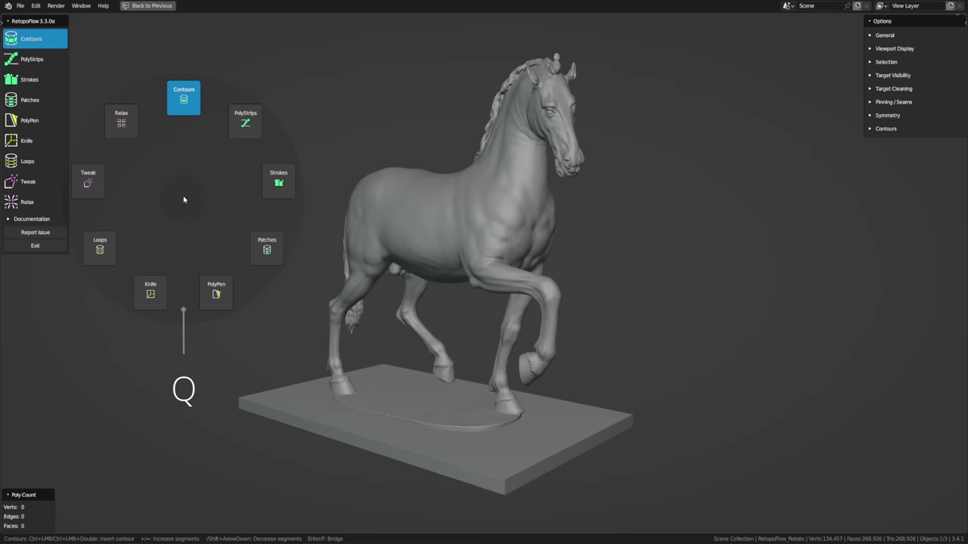
{"action": "left_click", "coordinate": [187, 87]}
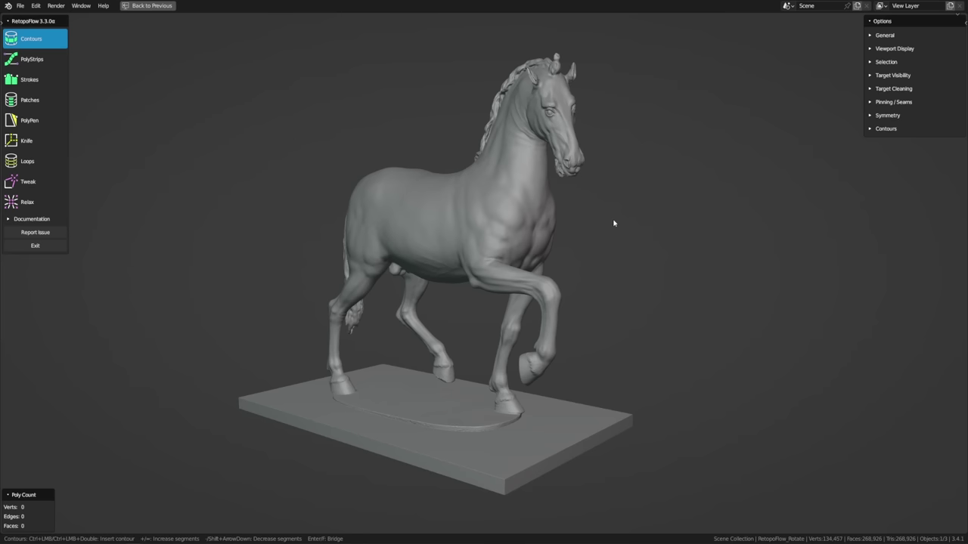
Step: Insert a contour around the middle of the horse's barrel and adjust its segment count, ending at 16
{"action": "middle_click_drag", "start_coordinate": [614, 223], "coordinate": [660, 224]}
{"action": "left_click_drag", "start_coordinate": [444, 112], "coordinate": [445, 342], "text": "ctrl"}
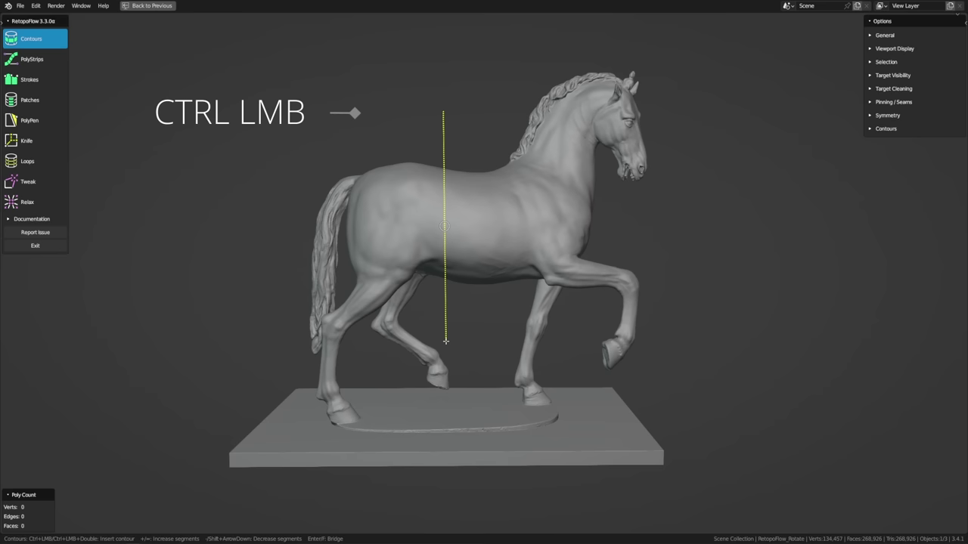
{"action": "left_click_drag", "start_coordinate": [445, 341], "coordinate": [446, 342], "text": "ctrl"}
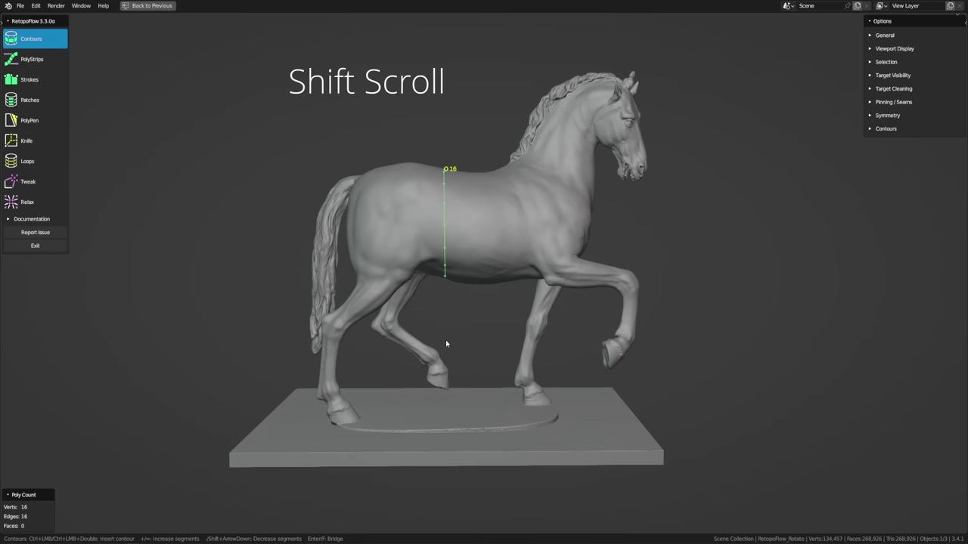
{"action": "scroll", "coordinate": [446, 344], "scroll_direction": "up", "scroll_amount": 2, "text": "shift"}
{"action": "scroll", "coordinate": [445, 344], "scroll_direction": "up", "scroll_amount": 4, "text": "shift"}
{"action": "scroll", "coordinate": [446, 344], "scroll_direction": "up", "scroll_amount": 1, "text": "shift"}
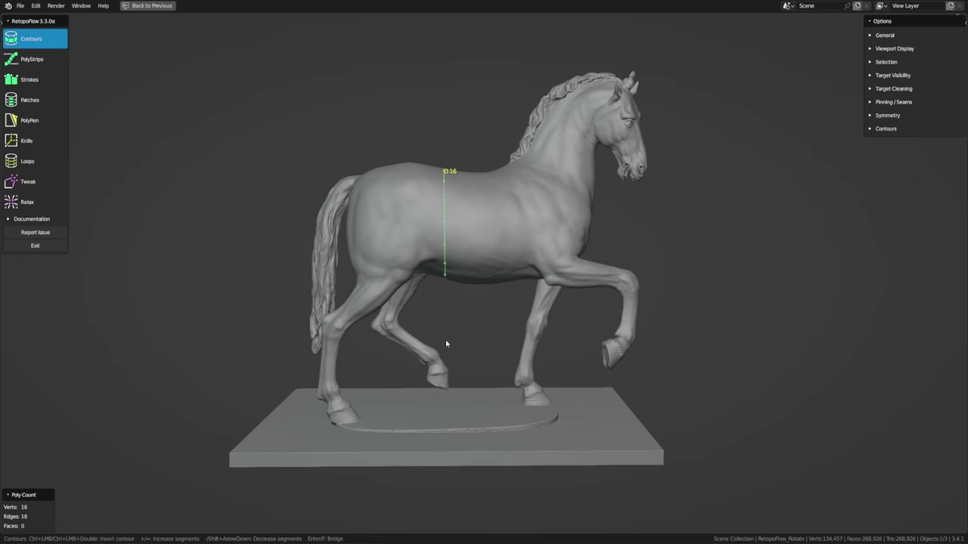
Step: Extend the barrel loop with contours toward the shoulder and the rump, and insert another contour between the existing loops
{"action": "left_click_drag", "start_coordinate": [492, 136], "coordinate": [502, 332], "text": "ctrl"}
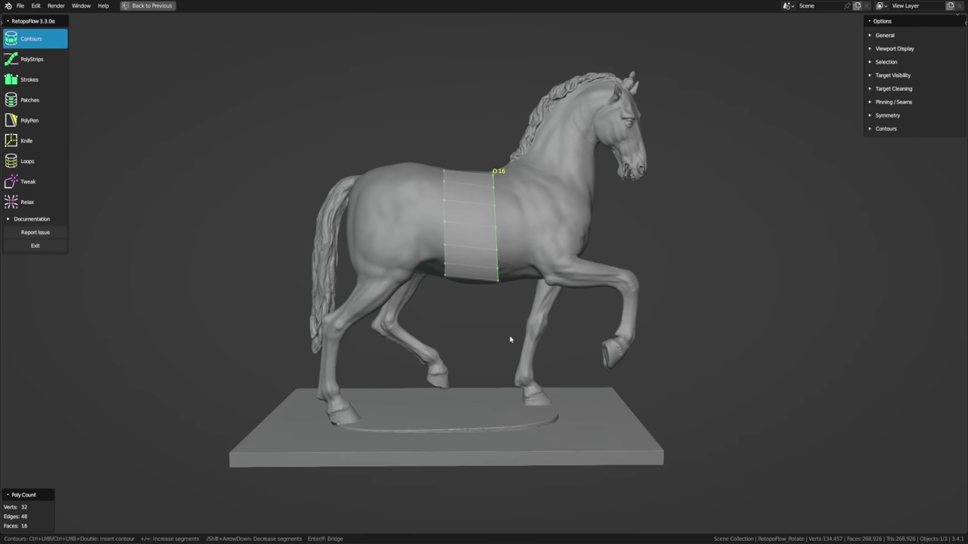
{"action": "left_click_drag", "start_coordinate": [491, 135], "coordinate": [521, 301], "text": "ctrl"}
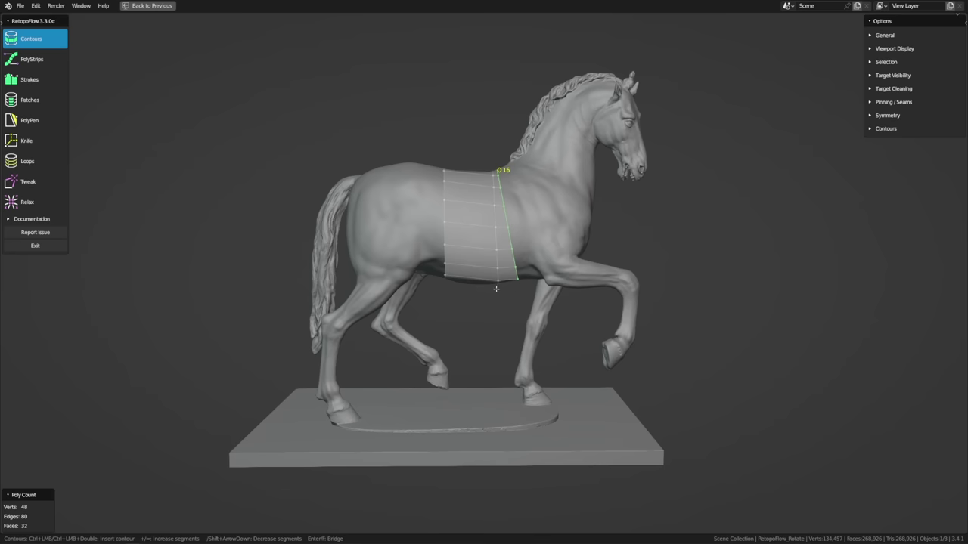
{"action": "mouse_move", "coordinate": [435, 126]}
{"action": "left_mouse_down", "text": "ctrl"}
{"action": "mouse_move", "coordinate": [434, 337]}
{"action": "mouse_move", "coordinate": [487, 334]}
{"action": "mouse_move", "coordinate": [460, 95]}
{"action": "left_mouse_up", "text": "ctrl"}
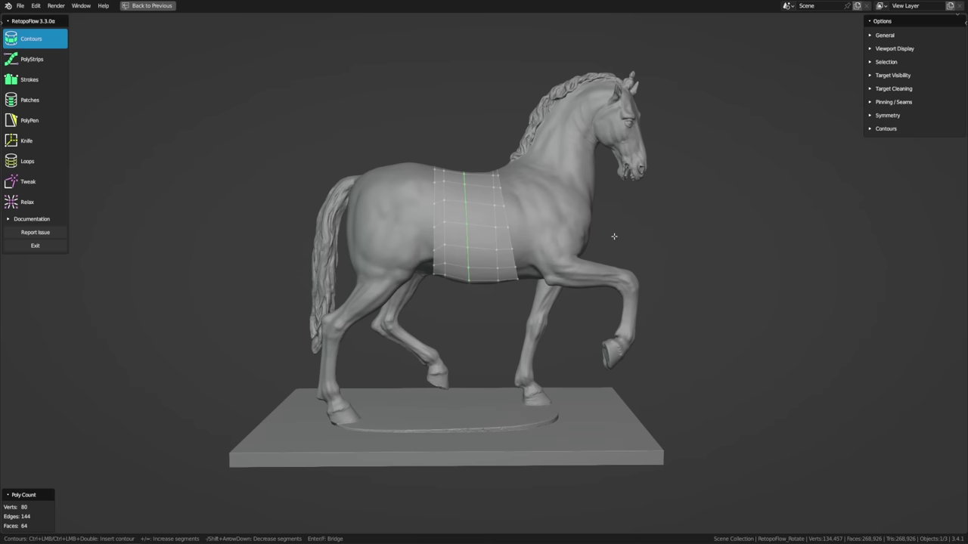
Step: Undo the contour that bridges the barrel to the raised foreleg, deselect everything and draw a separate contour around the upper foreleg
{"action": "left_click_drag", "start_coordinate": [617, 230], "coordinate": [554, 316], "text": "ctrl"}
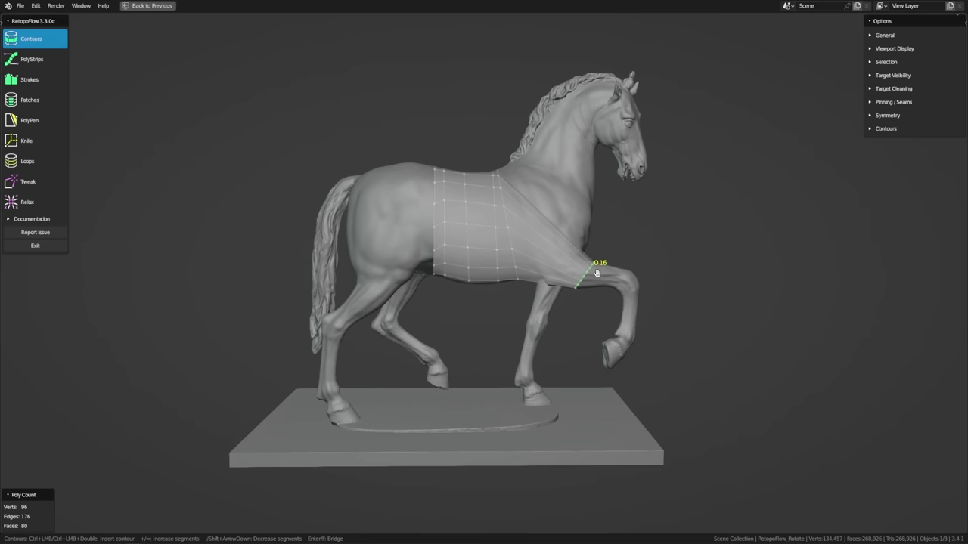
{"action": "key", "text": "ctrl+z"}
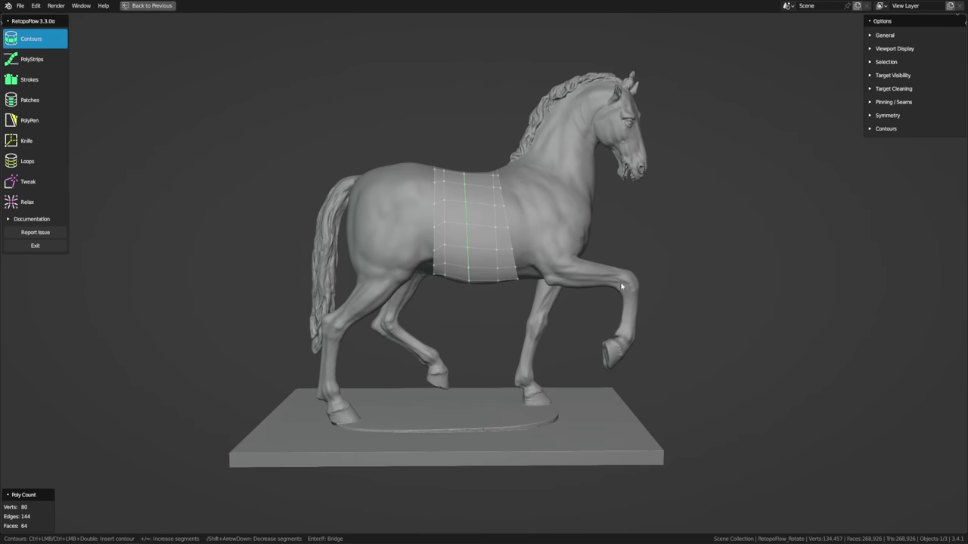
{"action": "key", "text": "alt+a"}
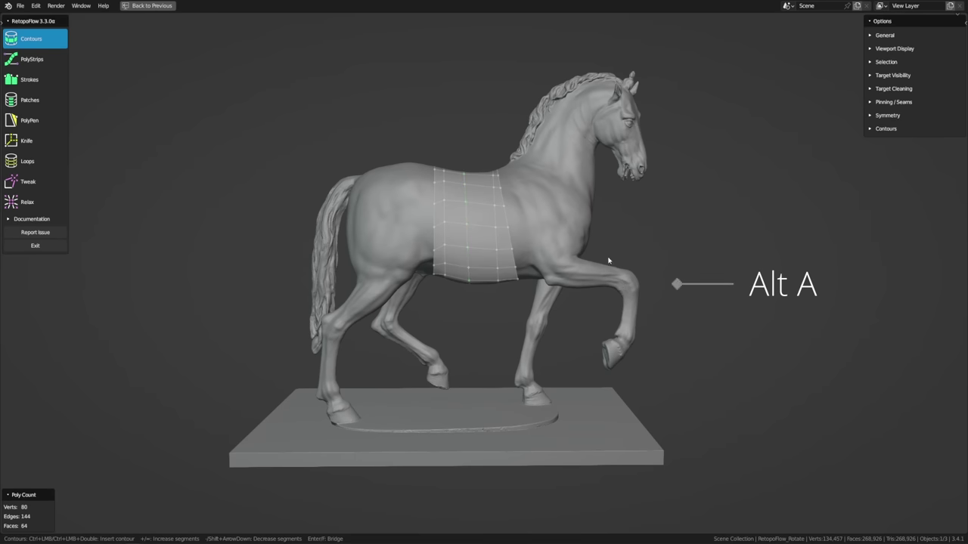
{"action": "left_click_drag", "start_coordinate": [605, 224], "coordinate": [554, 313], "text": "ctrl"}
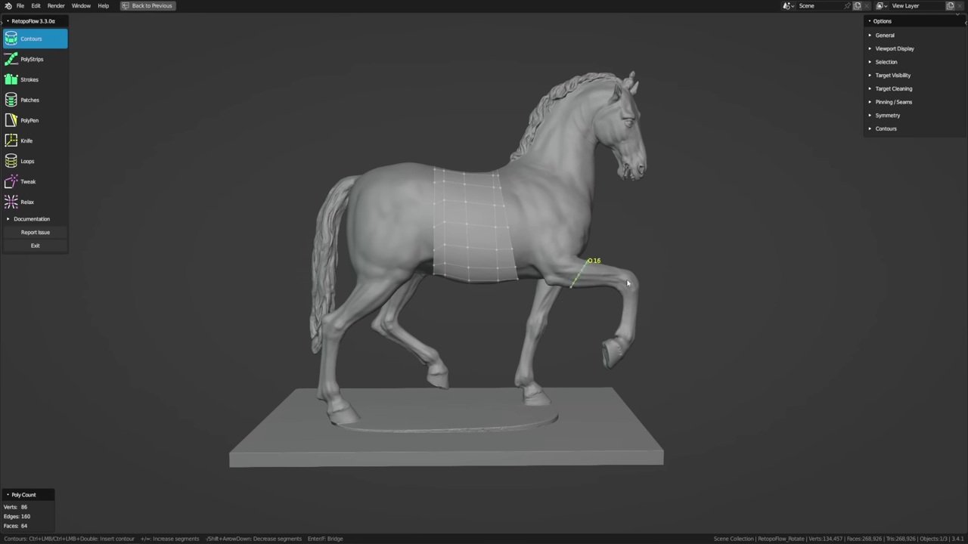
Step: Reduce the segment count of the raised foreleg's contour and extend it toward the knee with further contours
{"action": "key", "text": "minus"}
{"action": "key", "text": "minus"}
{"action": "key", "text": "minus"}
{"action": "key", "text": "minus"}
{"action": "key", "text": "minus"}
{"action": "key", "text": "minus"}
{"action": "mouse_move", "coordinate": [628, 244]}
{"action": "left_mouse_down", "text": "ctrl"}
{"action": "mouse_move", "coordinate": [579, 313]}
{"action": "mouse_move", "coordinate": [595, 306]}
{"action": "mouse_move", "coordinate": [605, 224]}
{"action": "mouse_move", "coordinate": [612, 247]}
{"action": "left_mouse_up", "text": "ctrl"}
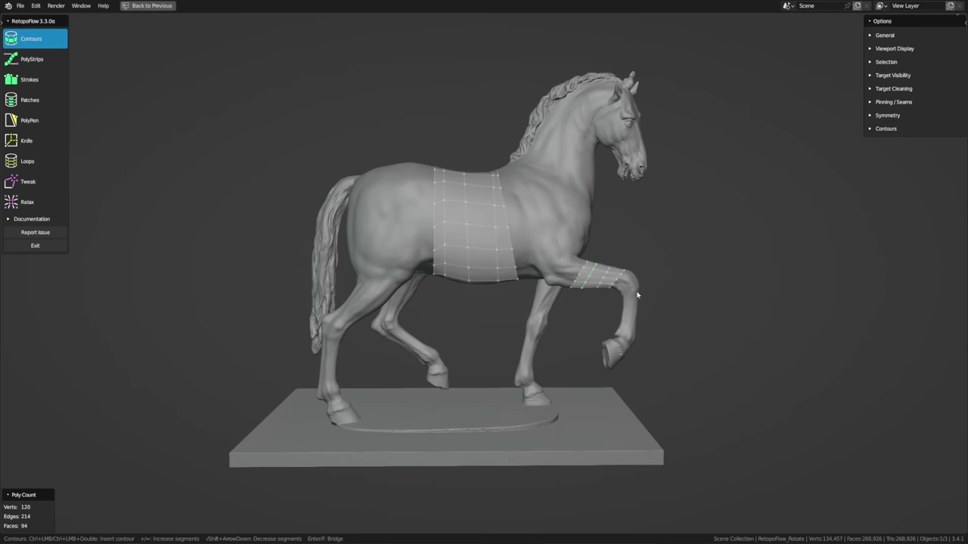
Step: Draw three connected 16-segment contours around the raised foreleg below the knee, separate from the upper leg strip
{"action": "middle_click_drag", "start_coordinate": [697, 321], "coordinate": [536, 295]}
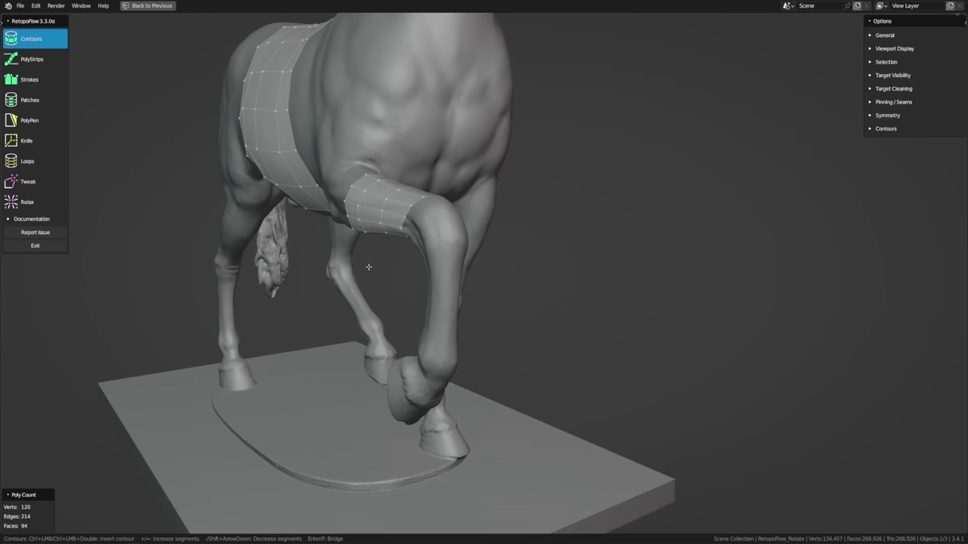
{"action": "mouse_move", "coordinate": [370, 262]}
{"action": "left_mouse_down", "text": "ctrl"}
{"action": "mouse_move", "coordinate": [532, 264]}
{"action": "mouse_move", "coordinate": [519, 263]}
{"action": "left_mouse_up", "text": "ctrl"}
{"action": "left_click_drag", "start_coordinate": [519, 262], "coordinate": [518, 262], "text": "ctrl"}
{"action": "mouse_move", "coordinate": [555, 292]}
{"action": "middle_mouse_down"}
{"action": "mouse_move", "coordinate": [507, 294]}
{"action": "mouse_move", "coordinate": [561, 285]}
{"action": "middle_mouse_up"}
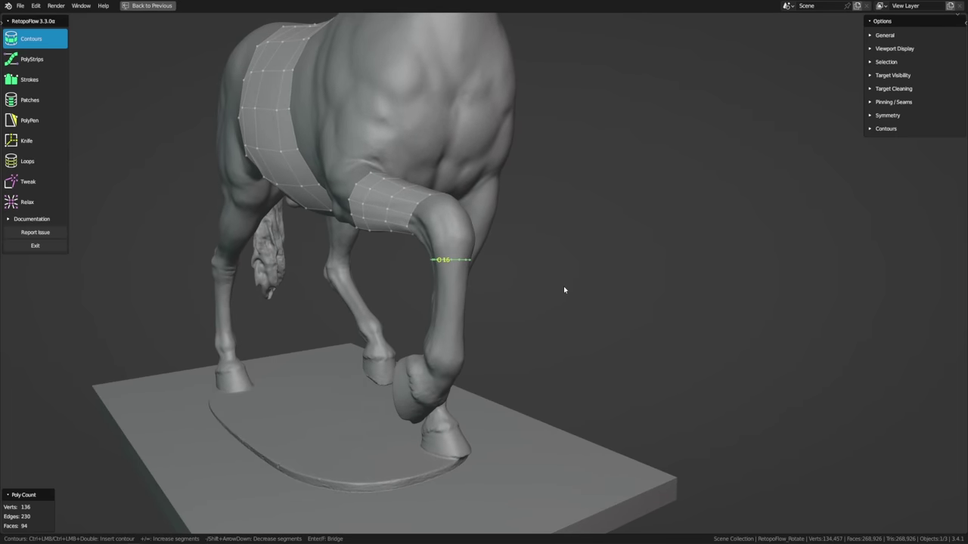
{"action": "left_click_drag", "start_coordinate": [406, 290], "coordinate": [514, 290], "text": "ctrl"}
{"action": "mouse_move", "coordinate": [402, 331]}
{"action": "left_mouse_down", "text": "ctrl"}
{"action": "mouse_move", "coordinate": [492, 325]}
{"action": "mouse_move", "coordinate": [486, 332]}
{"action": "left_mouse_up", "text": "ctrl"}
{"action": "middle_click_drag", "start_coordinate": [573, 334], "coordinate": [568, 332]}
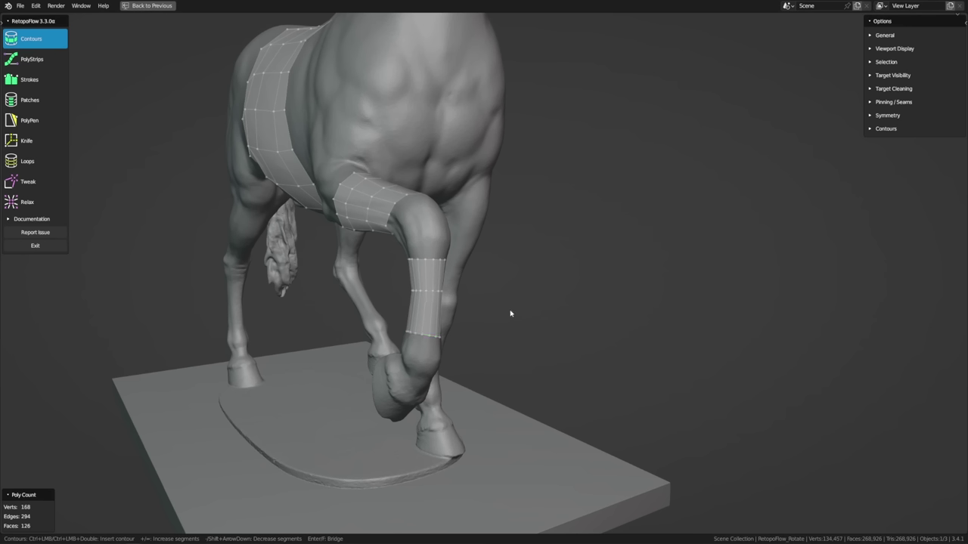
Step: Draw three connected contours around the upper part of the standing foreleg
{"action": "left_click_drag", "start_coordinate": [511, 260], "coordinate": [397, 259]}
{"action": "left_click_drag", "start_coordinate": [499, 283], "coordinate": [396, 282]}
{"action": "mouse_move", "coordinate": [539, 315]}
{"action": "left_mouse_down"}
{"action": "mouse_move", "coordinate": [347, 311]}
{"action": "mouse_move", "coordinate": [357, 312]}
{"action": "left_mouse_up"}
{"action": "mouse_move", "coordinate": [585, 303]}
{"action": "middle_mouse_down"}
{"action": "mouse_move", "coordinate": [551, 302]}
{"action": "mouse_move", "coordinate": [590, 303]}
{"action": "mouse_move", "coordinate": [567, 304]}
{"action": "middle_mouse_up"}
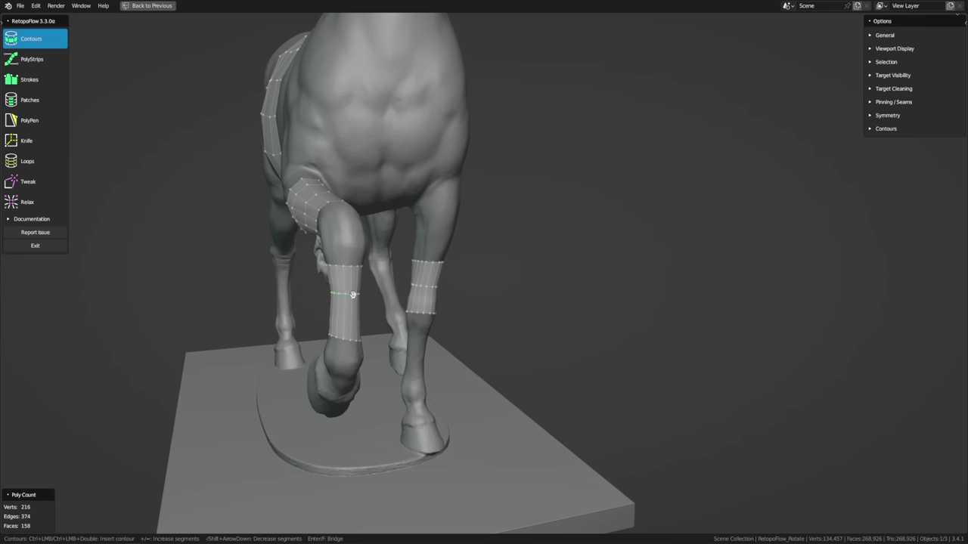
Step: Slide and rotate the middle loop of the raised foreleg's lower strip, and insert another contour below it
{"action": "key", "text": "g"}
{"action": "key", "text": "r"}
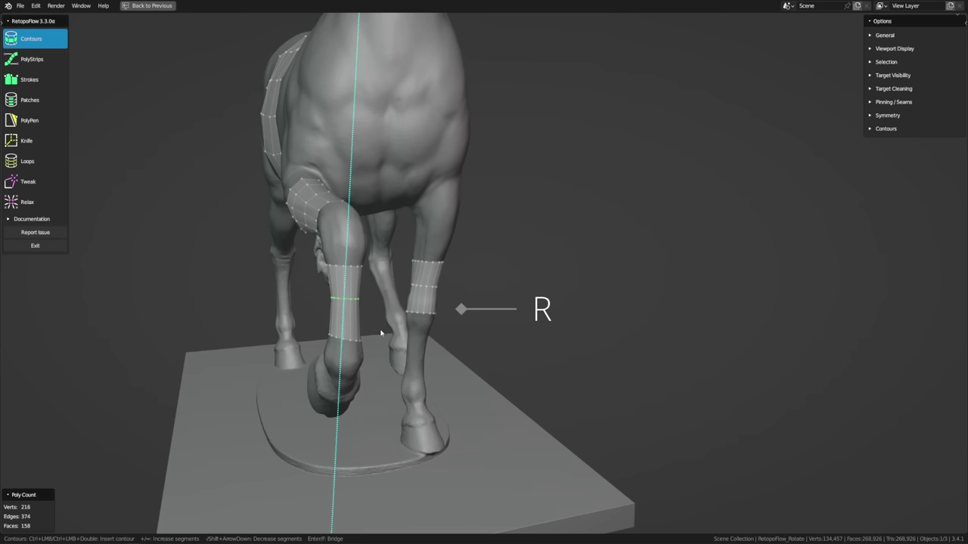
{"action": "key", "text": "shift+r"}
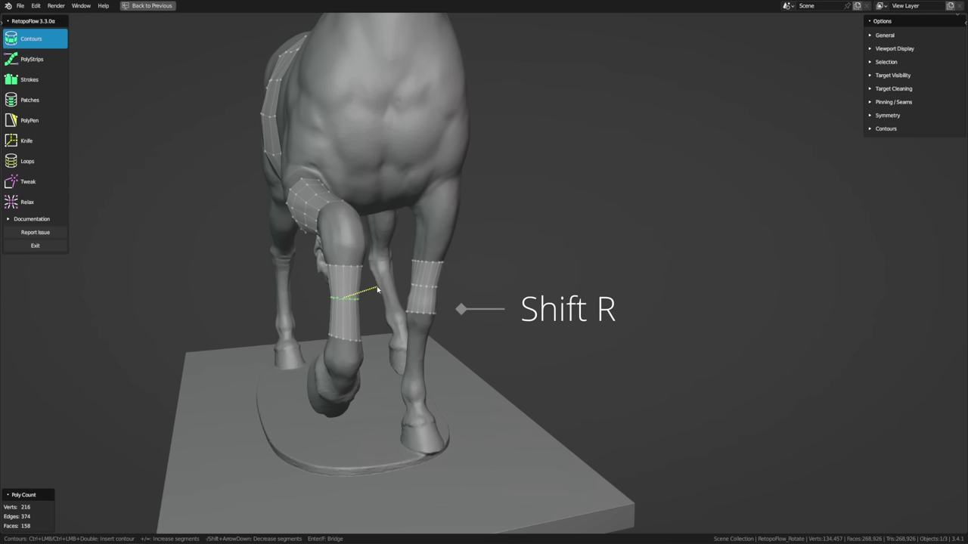
{"action": "left_click", "coordinate": [380, 300]}
{"action": "left_click_drag", "start_coordinate": [300, 313], "coordinate": [396, 326], "text": "ctrl"}
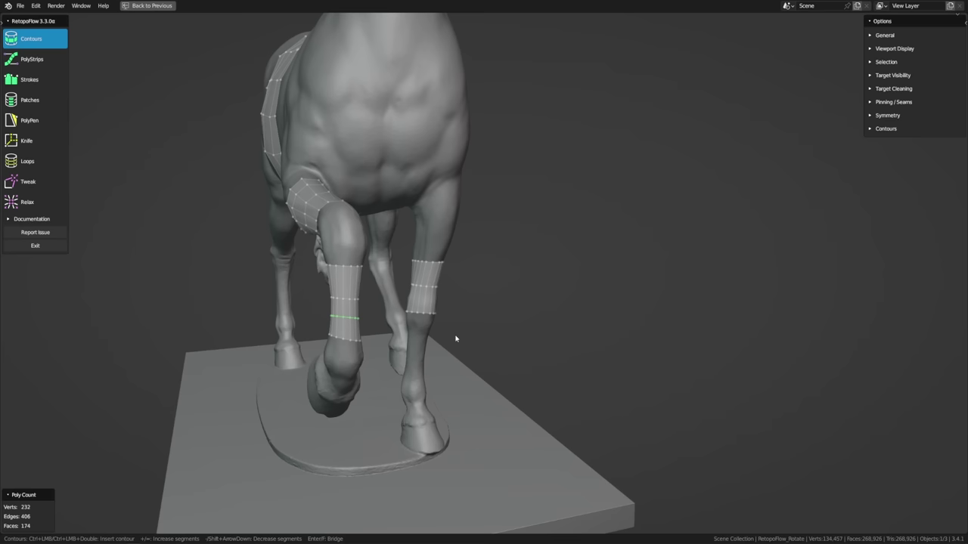
Step: Insert a 16-segment contour around the standing hind leg's thigh, shift its vertices with Tweak and return to Contours
{"action": "middle_click_drag", "start_coordinate": [195, 321], "coordinate": [388, 315]}
{"action": "left_click_drag", "start_coordinate": [300, 276], "coordinate": [455, 299], "text": "ctrl"}
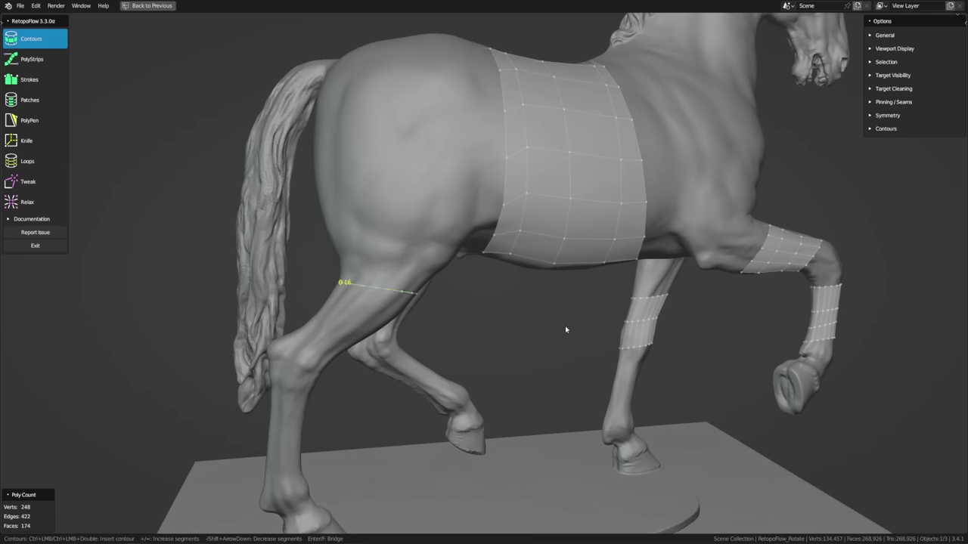
{"action": "scroll", "coordinate": [476, 327], "scroll_direction": "up", "scroll_amount": 2}
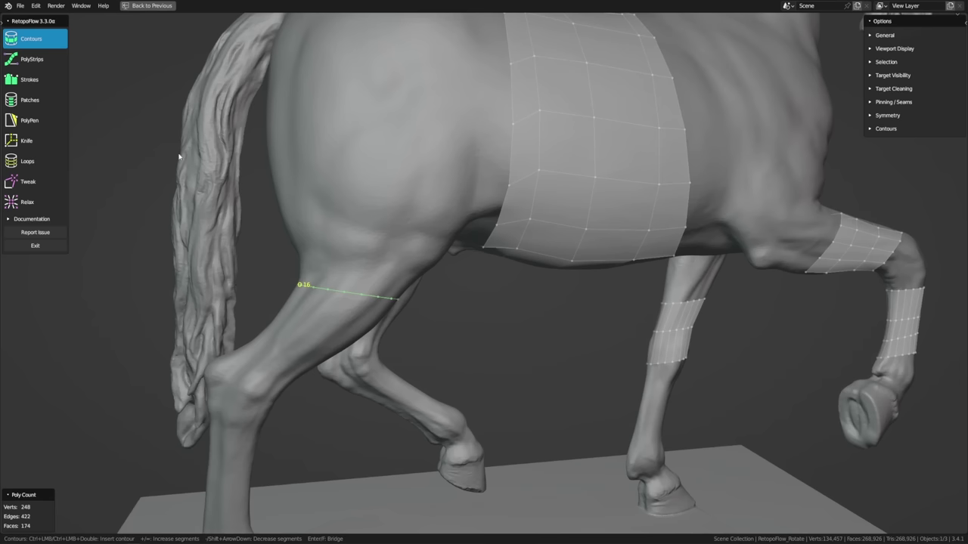
{"action": "left_click", "coordinate": [46, 184]}
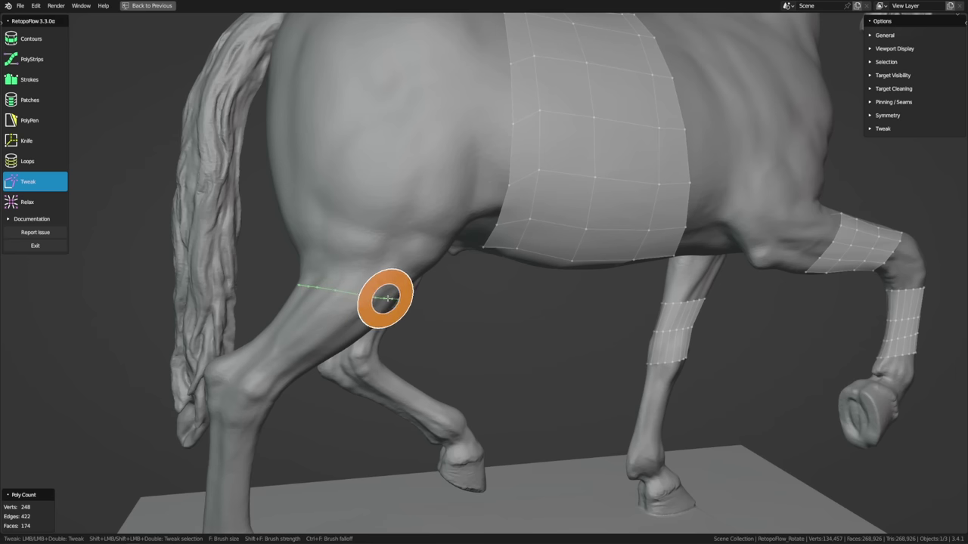
{"action": "left_click", "coordinate": [50, 42]}
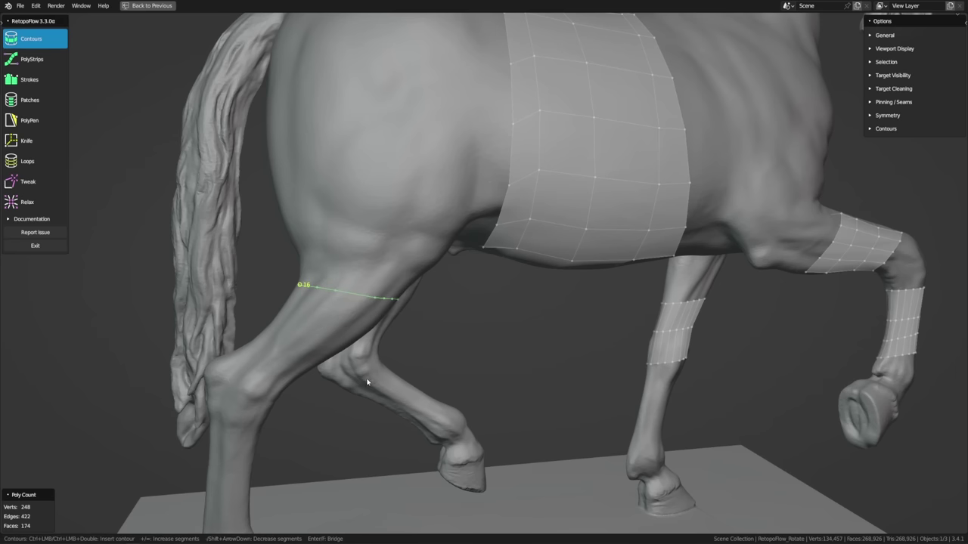
Step: Try a contour below the thigh loop, undo it, and turn off Uniform Cut for the Contours tool
{"action": "left_click_drag", "start_coordinate": [380, 387], "coordinate": [238, 306], "text": "ctrl"}
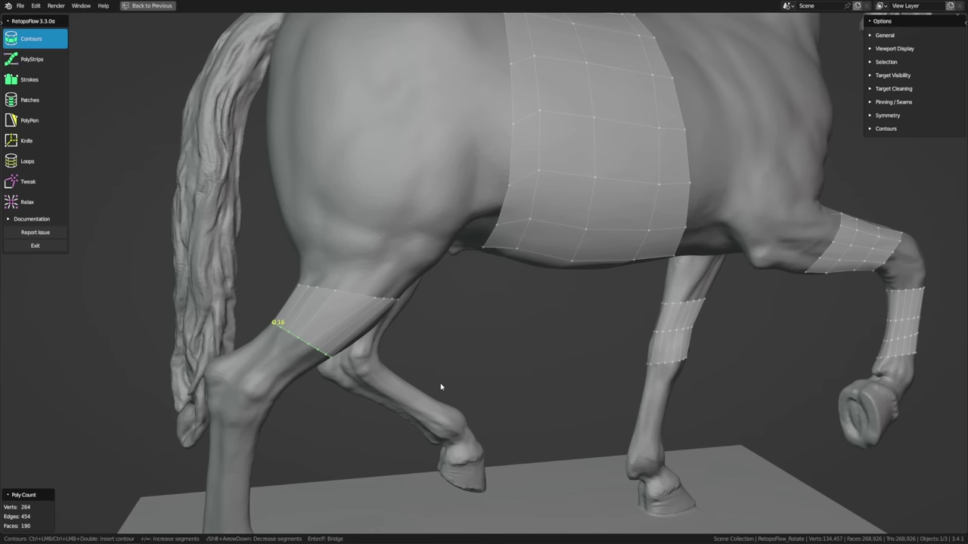
{"action": "key", "text": "ctrl+z"}
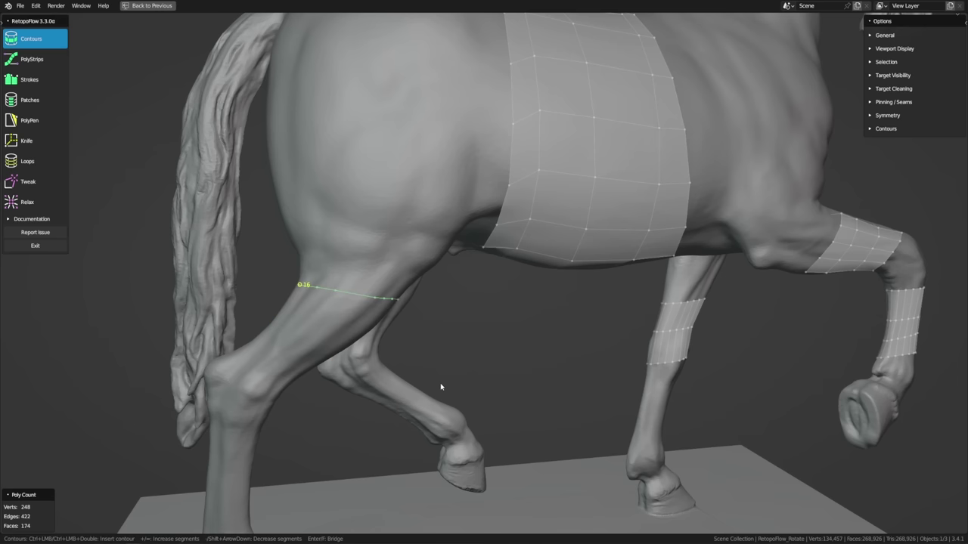
{"action": "left_click", "coordinate": [904, 129]}
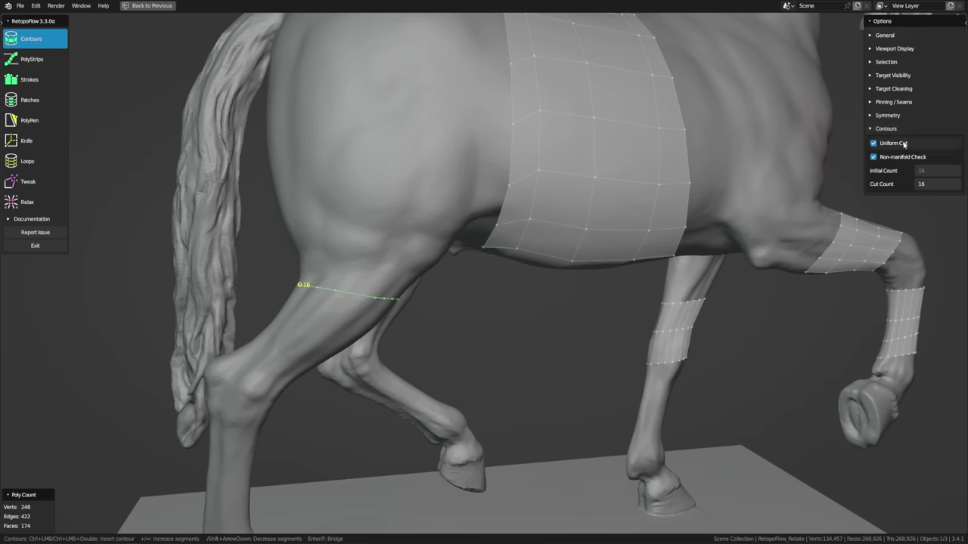
{"action": "left_click", "coordinate": [904, 143]}
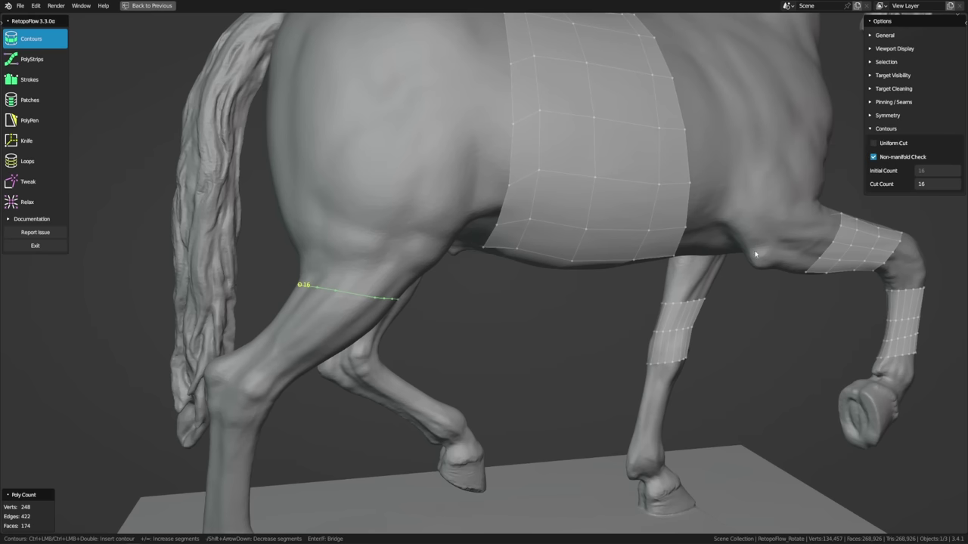
Step: Extend the thigh loop toward the hock with two contours that follow its uneven vertex spacing
{"action": "left_click_drag", "start_coordinate": [261, 305], "coordinate": [367, 367]}
{"action": "left_click_drag", "start_coordinate": [236, 318], "coordinate": [326, 395]}
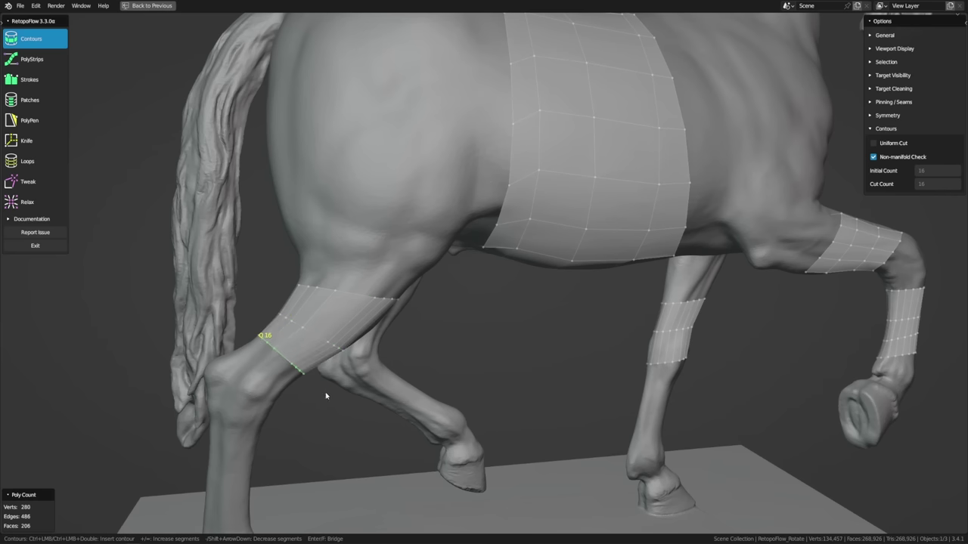
{"action": "mouse_move", "coordinate": [882, 146]}
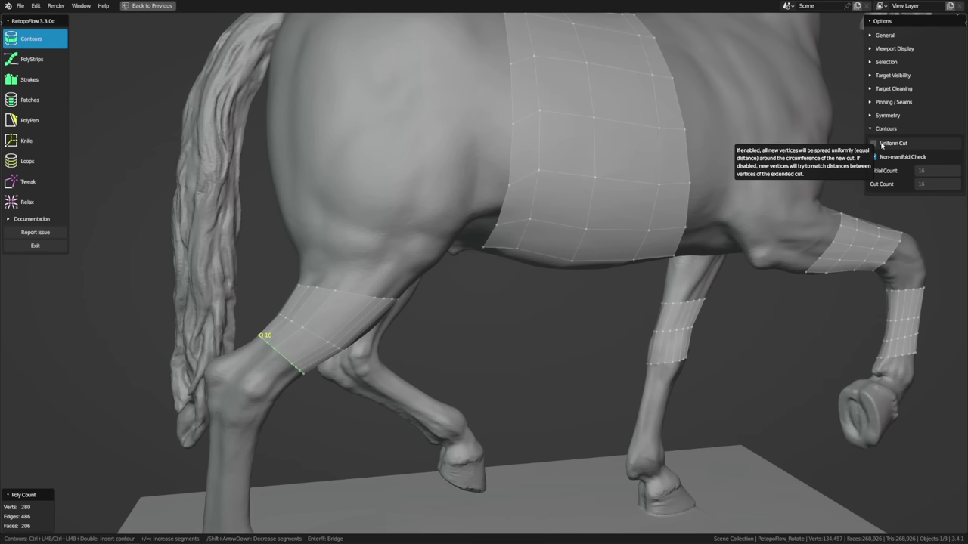
Step: Draw a series of connected contours along the lower part of the lifted hind leg
{"action": "middle_click_drag", "start_coordinate": [642, 339], "coordinate": [410, 336]}
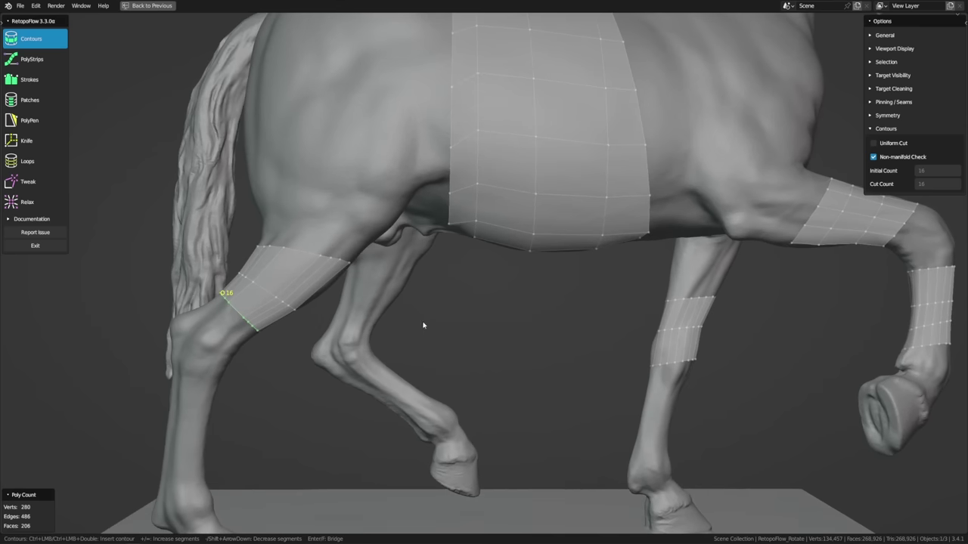
{"action": "left_click_drag", "start_coordinate": [413, 346], "coordinate": [327, 426]}
{"action": "left_click_drag", "start_coordinate": [452, 374], "coordinate": [369, 461]}
{"action": "left_click_drag", "start_coordinate": [415, 321], "coordinate": [302, 412]}
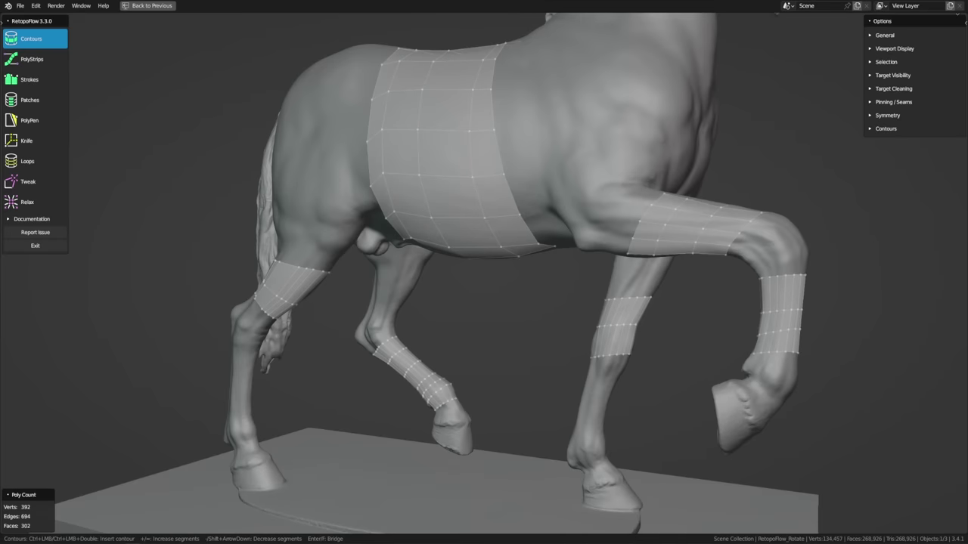
Step: Insert an edge loop around the standing hind leg's thigh strip with the Loops tool and slide it
{"action": "left_click", "coordinate": [34, 161]}
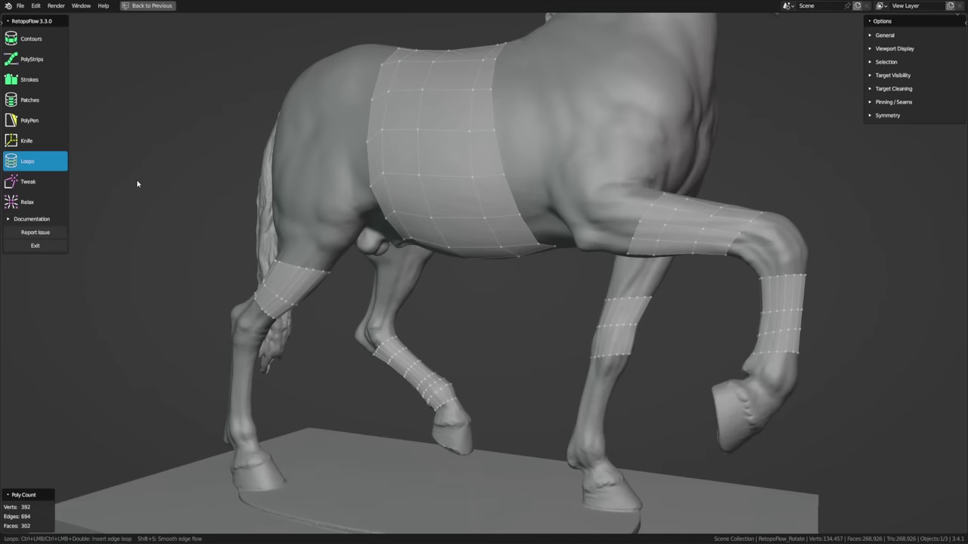
{"action": "left_click", "coordinate": [308, 289], "text": "ctrl"}
{"action": "middle_click_drag", "start_coordinate": [317, 317], "coordinate": [364, 319]}
{"action": "left_click_drag", "start_coordinate": [376, 300], "coordinate": [376, 299]}
{"action": "left_click", "coordinate": [437, 316]}
{"action": "key", "text": "g"}
{"action": "left_click", "coordinate": [495, 315]}
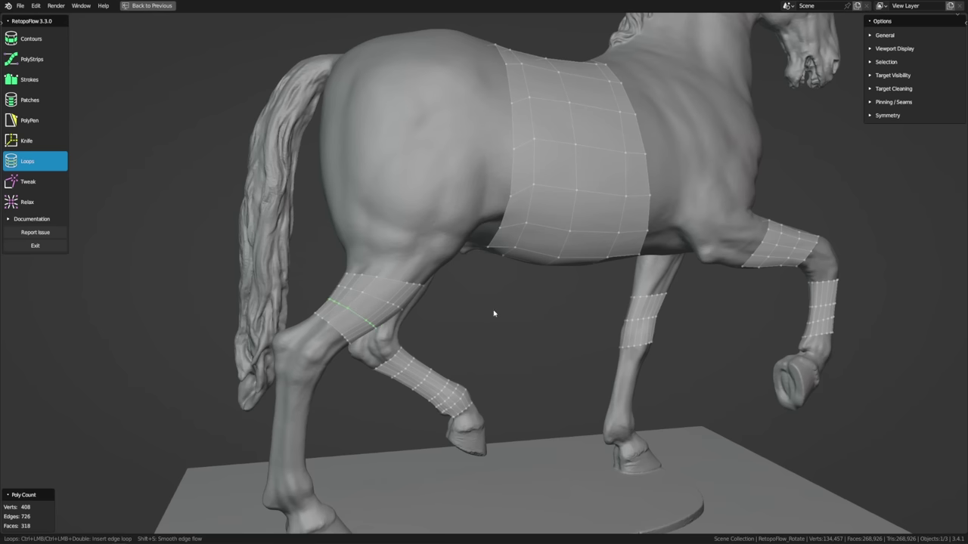
Step: Insert a lengthwise edge loop along the thigh strip and slide the barrel's middle edge loop
{"action": "left_click", "coordinate": [392, 278], "text": "ctrl"}
{"action": "mouse_move", "coordinate": [576, 171]}
{"action": "left_mouse_down"}
{"action": "mouse_move", "coordinate": [597, 169]}
{"action": "mouse_move", "coordinate": [555, 173]}
{"action": "mouse_move", "coordinate": [582, 173]}
{"action": "left_mouse_up"}
{"action": "middle_click_drag", "start_coordinate": [444, 186], "coordinate": [600, 202]}
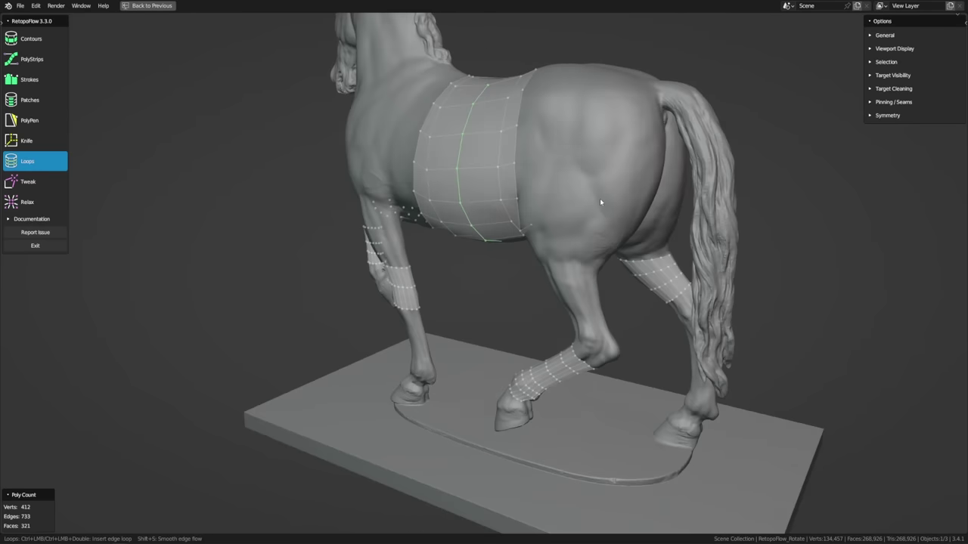
{"action": "left_click", "coordinate": [478, 165], "text": "ctrl"}
{"action": "left_click_drag", "start_coordinate": [478, 163], "coordinate": [512, 163]}
Step: Switch back to Contours and draw another contour across the horse's barrel
{"action": "left_click", "coordinate": [63, 45]}
{"action": "middle_click_drag", "start_coordinate": [345, 210], "coordinate": [444, 194]}
{"action": "mouse_move", "coordinate": [447, 111]}
{"action": "left_mouse_down"}
{"action": "mouse_move", "coordinate": [418, 350]}
{"action": "mouse_move", "coordinate": [435, 356]}
{"action": "left_mouse_up"}
{"action": "mouse_move", "coordinate": [499, 373]}
{"action": "middle_mouse_down"}
{"action": "mouse_move", "coordinate": [514, 363]}
{"action": "mouse_move", "coordinate": [489, 363]}
{"action": "middle_mouse_up"}
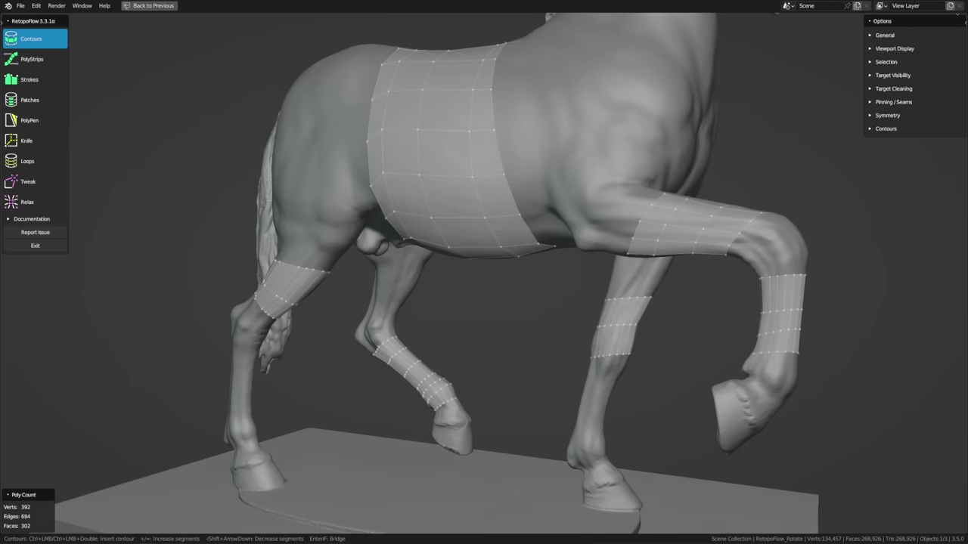
{"action": "middle_click_drag", "start_coordinate": [525, 297], "coordinate": [528, 314]}
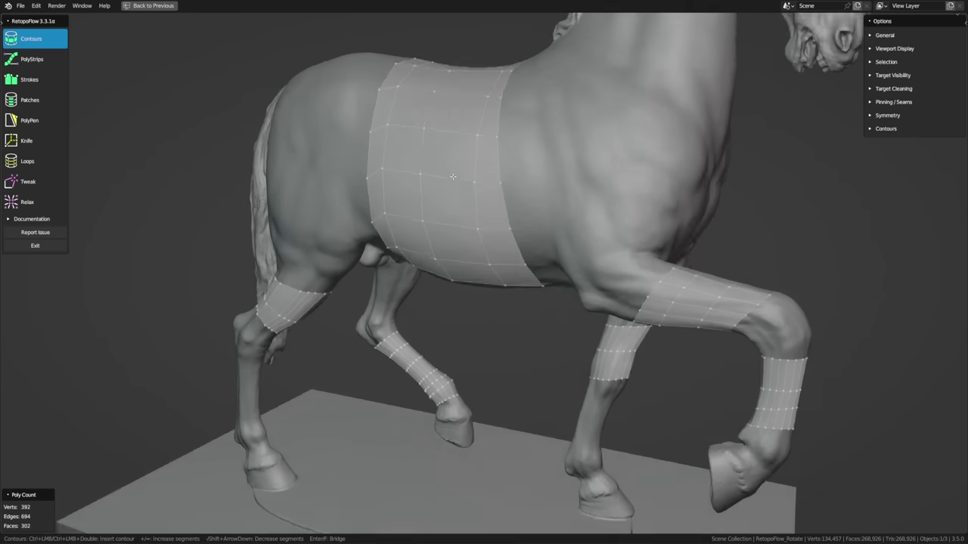
Step: Insert an edge loop around the middle of the horse's barrel with Loops, and return to Contours
{"action": "key", "text": "7"}
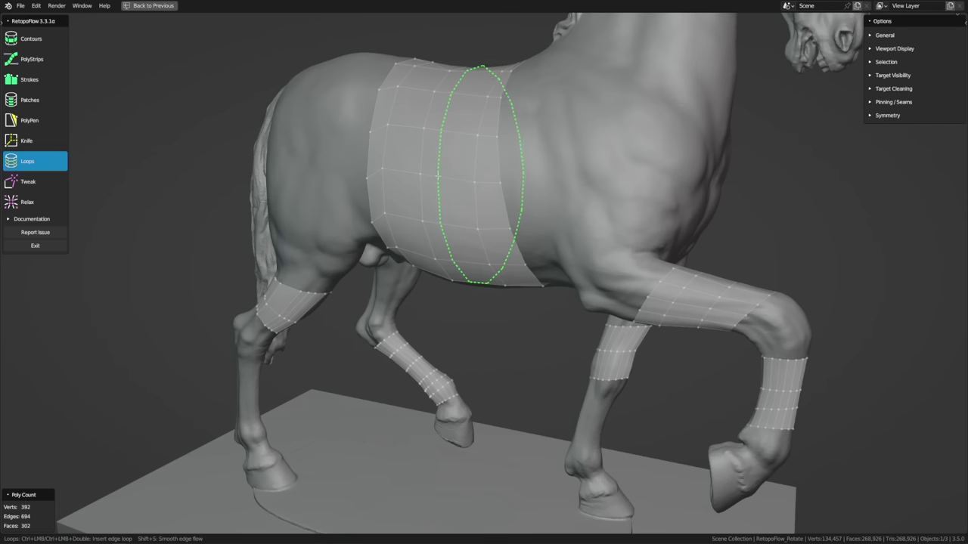
{"action": "left_click", "coordinate": [437, 175], "text": "ctrl"}
{"action": "key", "text": "1"}
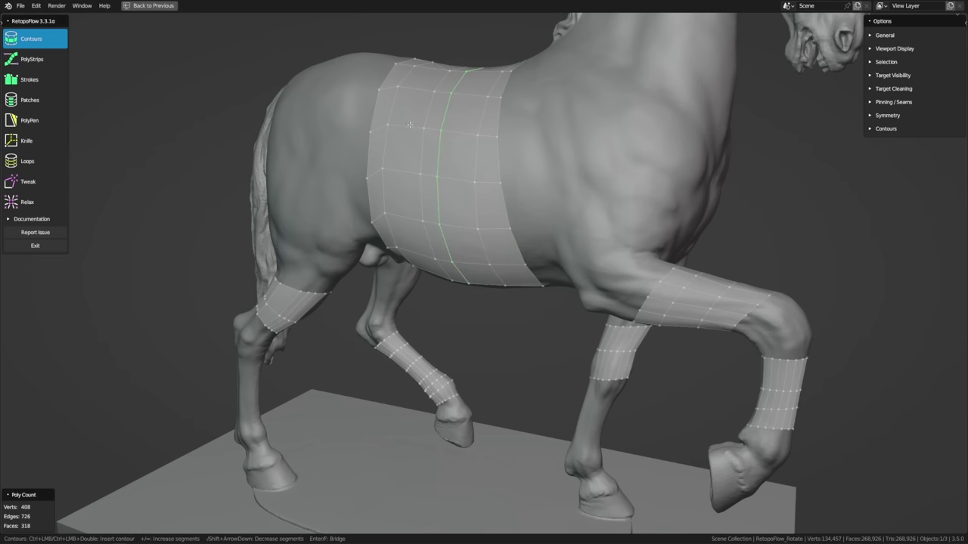
Step: Insert a second edge loop in the rear half of the barrel with Loops, slide it toward the hindquarters, and return to Contours
{"action": "key", "text": "7"}
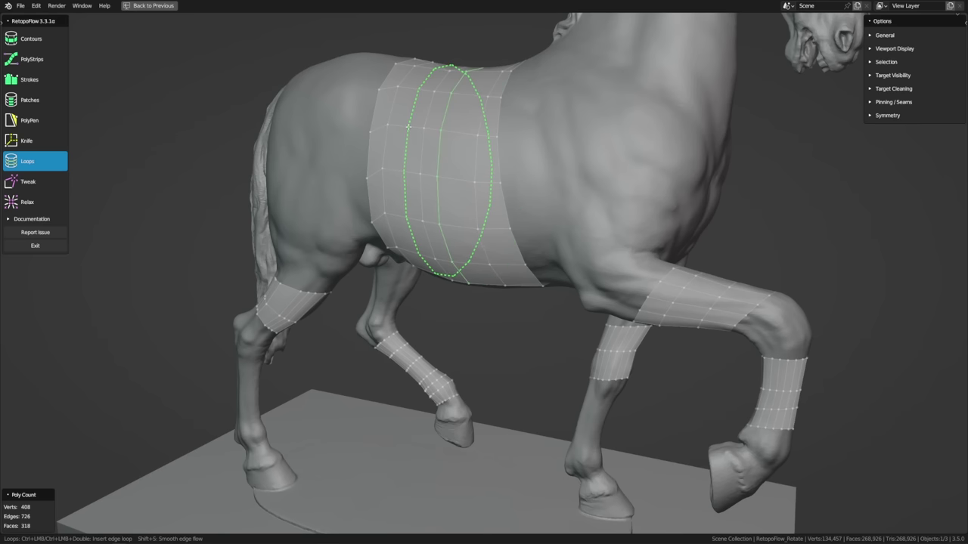
{"action": "left_click", "coordinate": [408, 127], "text": "ctrl"}
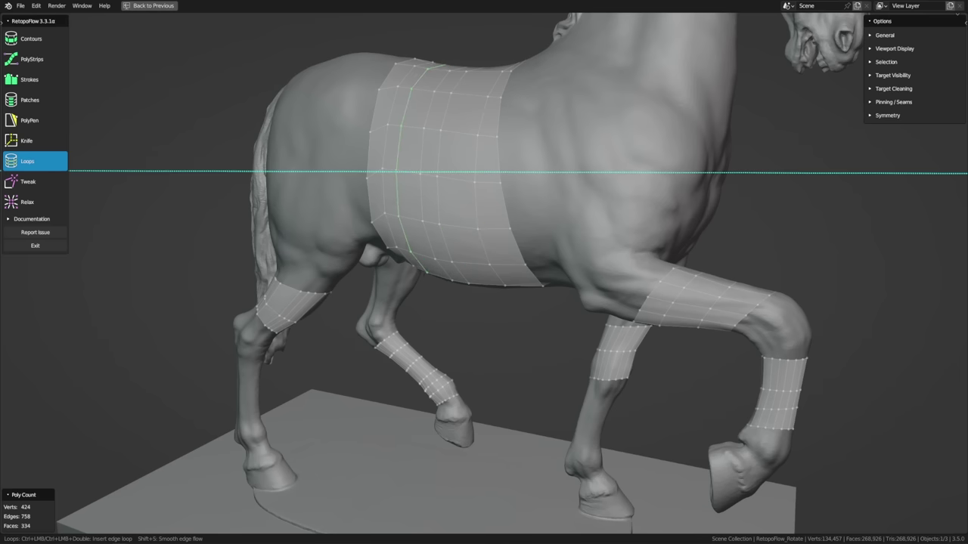
{"action": "left_click_drag", "start_coordinate": [414, 172], "coordinate": [402, 172], "text": "ctrl"}
{"action": "key", "text": "1"}
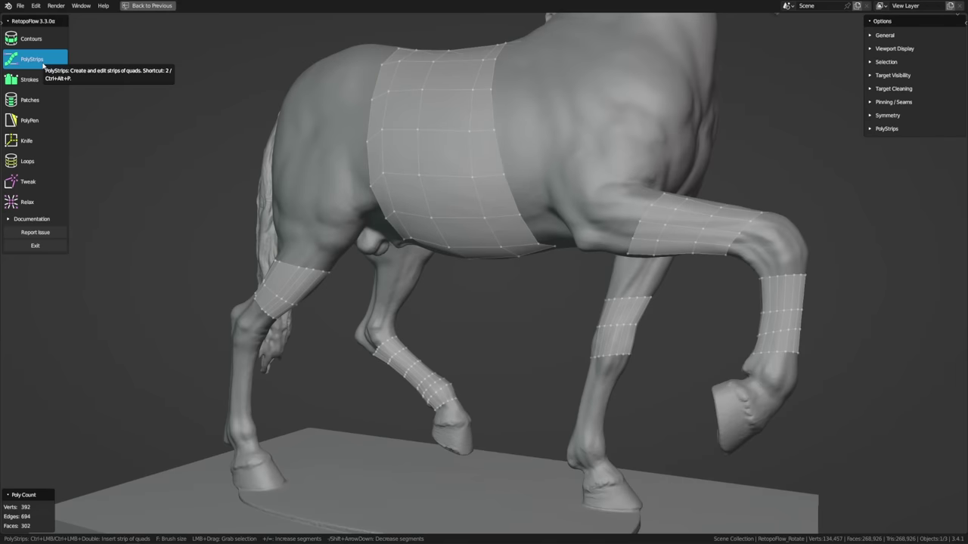
Step: Try a hook-shaped PolyStrips stroke from the horse's neck down around the shoulder, and undo it
{"action": "middle_click_drag", "start_coordinate": [627, 114], "coordinate": [560, 226], "text": "shift"}
{"action": "mouse_move", "coordinate": [559, 225]}
{"action": "middle_mouse_down"}
{"action": "mouse_move", "coordinate": [545, 222]}
{"action": "mouse_move", "coordinate": [565, 235]}
{"action": "middle_mouse_up"}
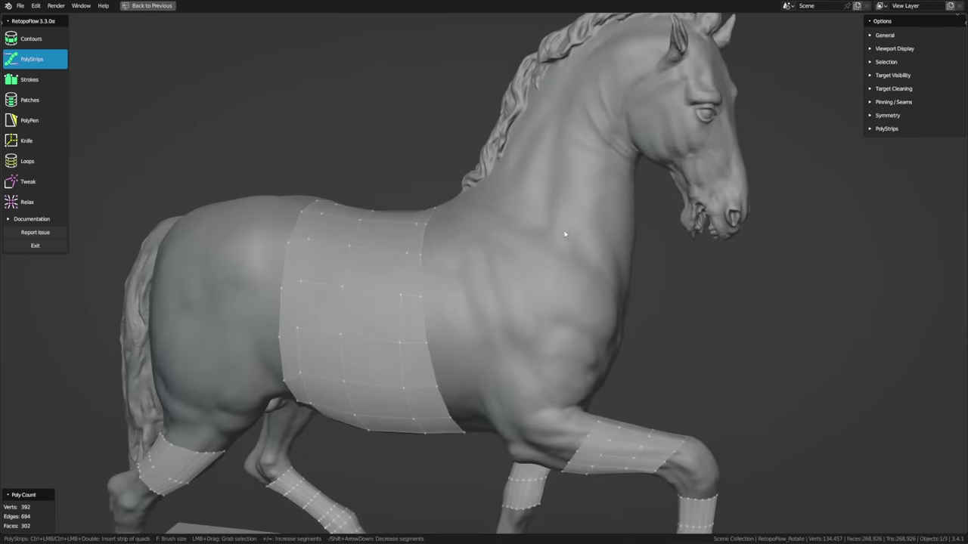
{"action": "scroll", "coordinate": [564, 234], "scroll_direction": "up", "scroll_amount": 2}
{"action": "mouse_move", "coordinate": [600, 98]}
{"action": "left_mouse_down"}
{"action": "mouse_move", "coordinate": [558, 136]}
{"action": "mouse_move", "coordinate": [575, 256]}
{"action": "mouse_move", "coordinate": [525, 335]}
{"action": "mouse_move", "coordinate": [454, 265]}
{"action": "mouse_move", "coordinate": [505, 239]}
{"action": "left_mouse_up"}
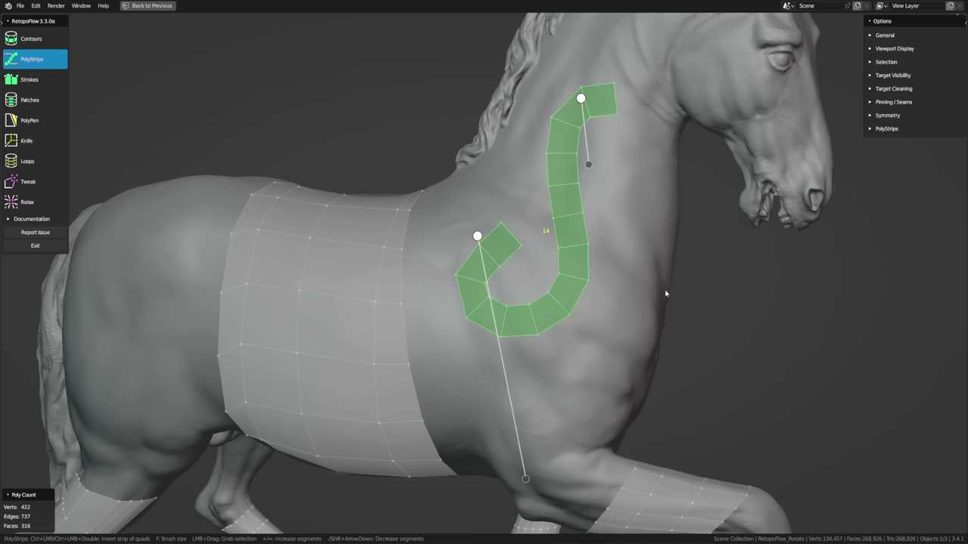
{"action": "key", "text": "ctrl+z"}
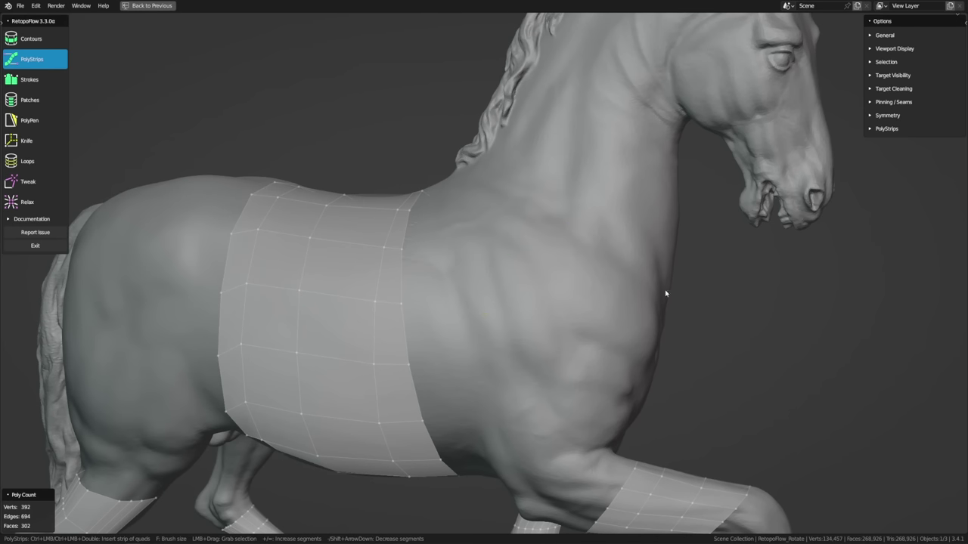
Step: Try another PolyStrips stroke over the neck and shoulder, undo it, try an angular corner-shaped strip, and undo that too
{"action": "mouse_move", "coordinate": [615, 137]}
{"action": "left_mouse_down"}
{"action": "mouse_move", "coordinate": [582, 158]}
{"action": "mouse_move", "coordinate": [609, 245]}
{"action": "mouse_move", "coordinate": [557, 324]}
{"action": "mouse_move", "coordinate": [477, 283]}
{"action": "mouse_move", "coordinate": [471, 257]}
{"action": "left_mouse_up"}
{"action": "key", "text": "ctrl+z"}
{"action": "mouse_move", "coordinate": [626, 192]}
{"action": "left_mouse_down"}
{"action": "mouse_move", "coordinate": [540, 188]}
{"action": "mouse_move", "coordinate": [539, 325]}
{"action": "left_mouse_up"}
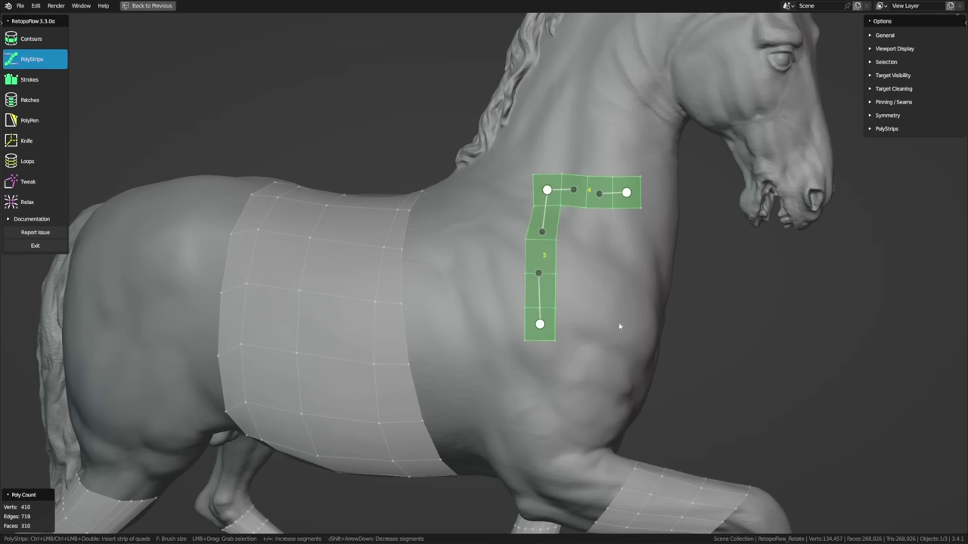
{"action": "key", "text": "ctrl+z"}
Step: Resize the PolyStrips brush, try a strip from the neck base down the shoulder at that size, and undo the strip
{"action": "key", "text": "f"}
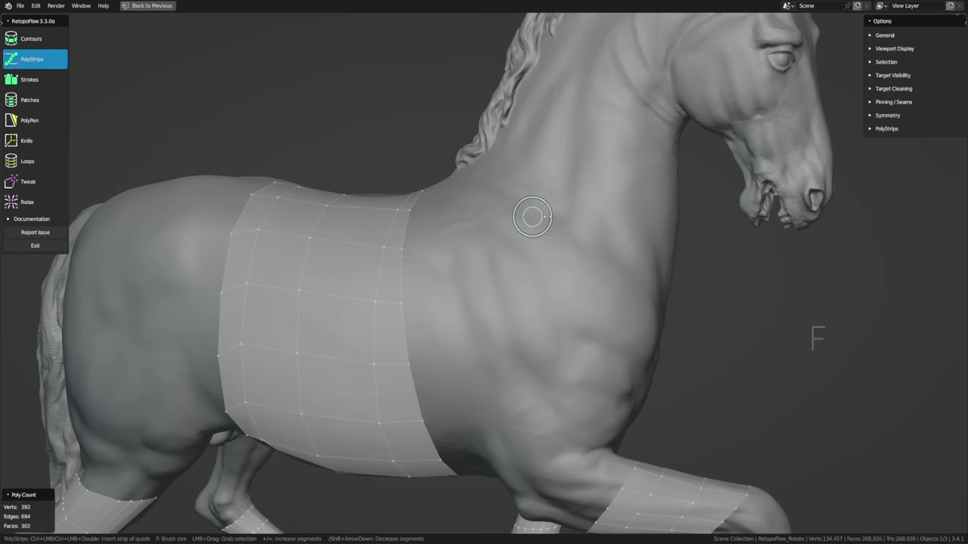
{"action": "left_click", "coordinate": [570, 220]}
{"action": "mouse_move", "coordinate": [626, 209]}
{"action": "left_mouse_down"}
{"action": "mouse_move", "coordinate": [525, 232]}
{"action": "mouse_move", "coordinate": [531, 356]}
{"action": "left_mouse_up"}
{"action": "key", "text": "ctrl+z"}
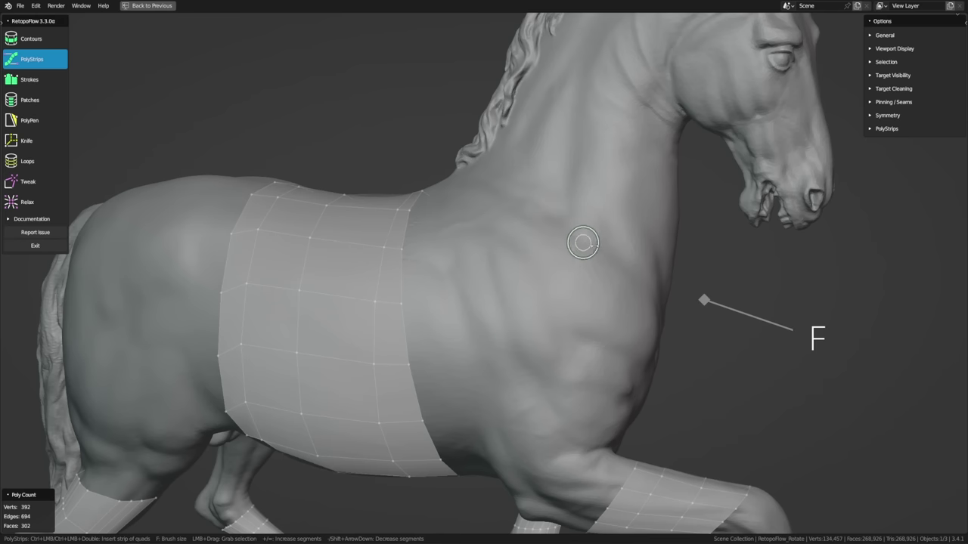
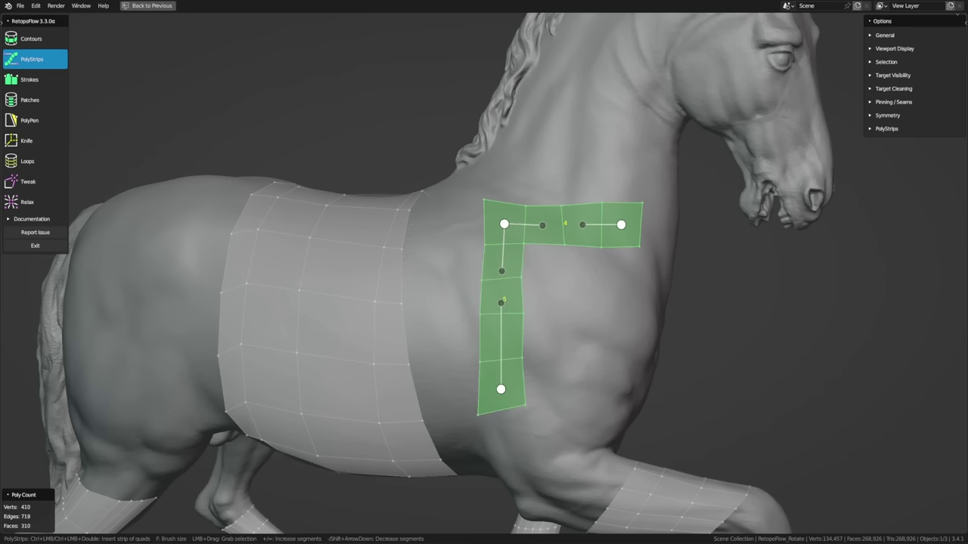
Step: Reshape both arms of the corner-shaped PolyStrips strip with their inner curve handles, and rotate the handles of the upper arm
{"action": "mouse_move", "coordinate": [582, 224]}
{"action": "left_mouse_down"}
{"action": "mouse_move", "coordinate": [580, 256]}
{"action": "mouse_move", "coordinate": [581, 229]}
{"action": "left_mouse_up"}
{"action": "left_click_drag", "start_coordinate": [475, 333], "coordinate": [499, 331]}
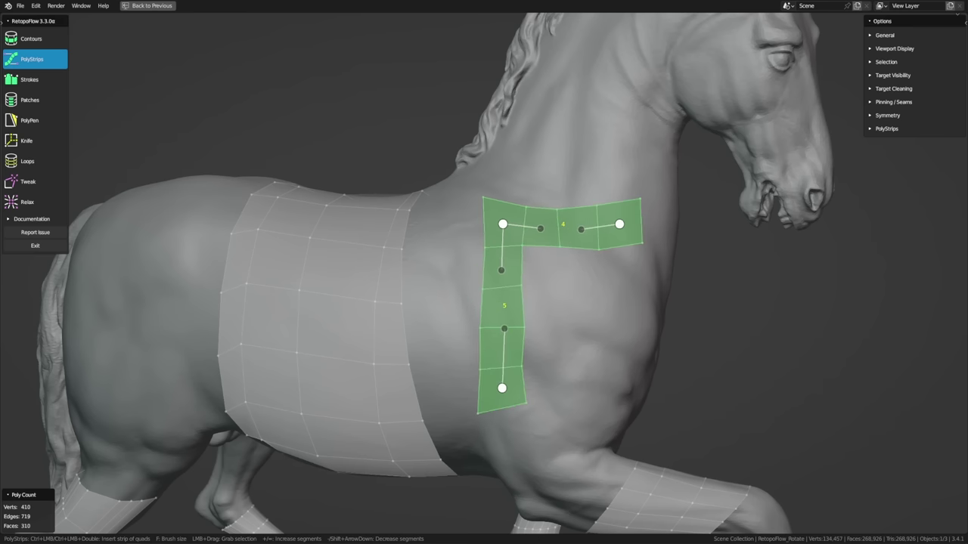
{"action": "left_click_drag", "start_coordinate": [500, 269], "coordinate": [507, 266]}
{"action": "key", "text": "shift"}
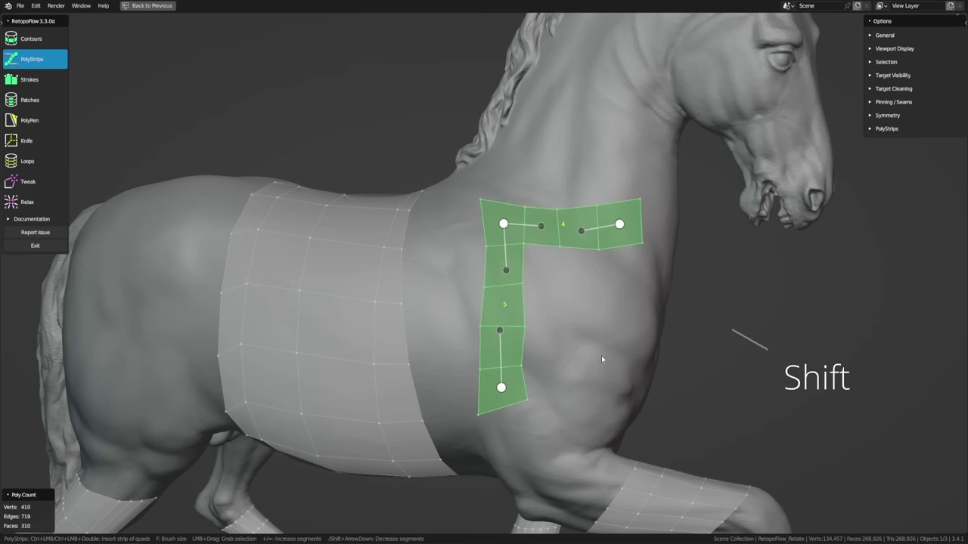
{"action": "left_click_drag", "start_coordinate": [578, 230], "coordinate": [581, 223], "text": "shift"}
Step: Narrow the free ends of the corner-shaped strip on the shoulder by scaling its width, and deselect it
{"action": "key", "text": "ctrl+shift"}
{"action": "mouse_move", "coordinate": [499, 330]}
{"action": "left_mouse_down", "text": "ctrl+shift"}
{"action": "mouse_move", "coordinate": [500, 344]}
{"action": "mouse_move", "coordinate": [499, 328]}
{"action": "left_mouse_up", "text": "ctrl+shift"}
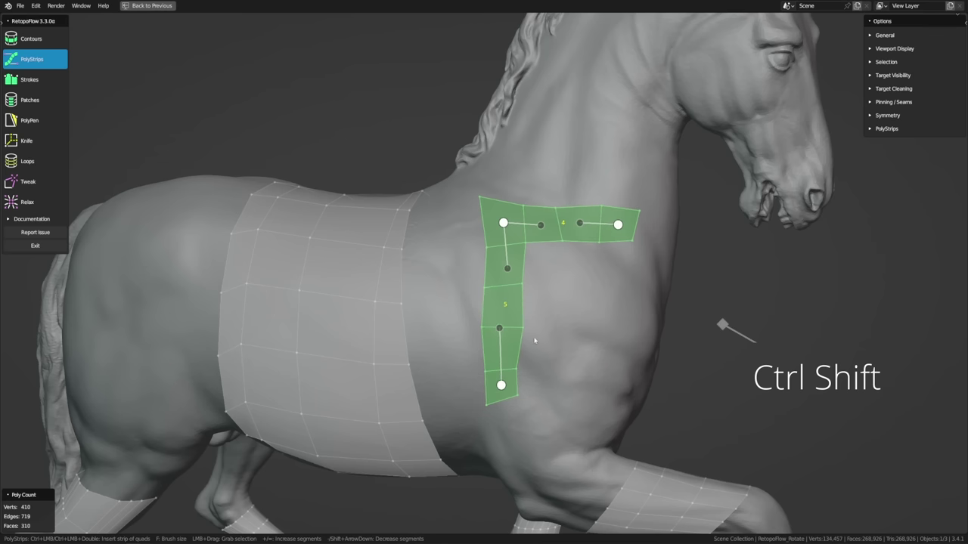
{"action": "left_click", "coordinate": [572, 340]}
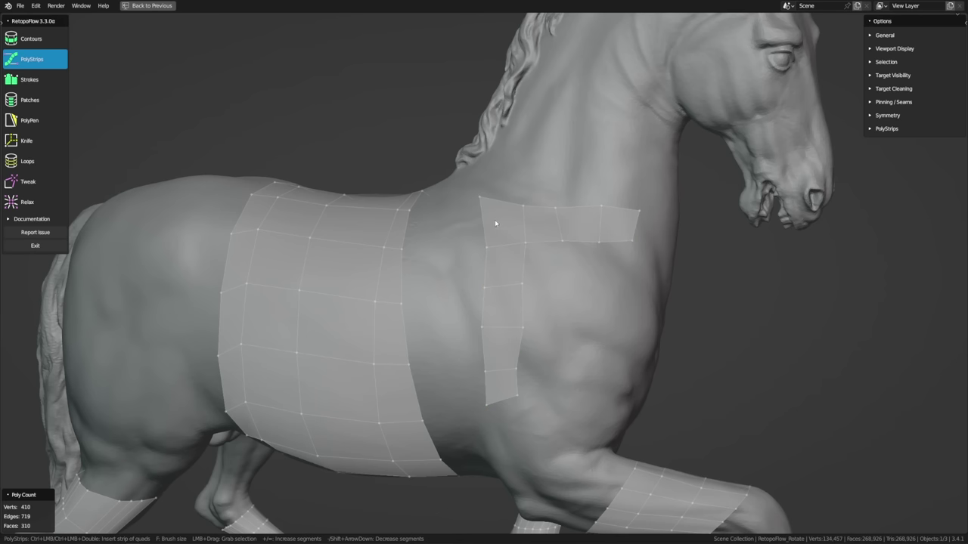
Step: Select the upper arm of the corner-shaped strip and nudge its front end forward, clear it, then select and deselect the lower arm
{"action": "left_click_drag", "start_coordinate": [495, 223], "coordinate": [624, 226]}
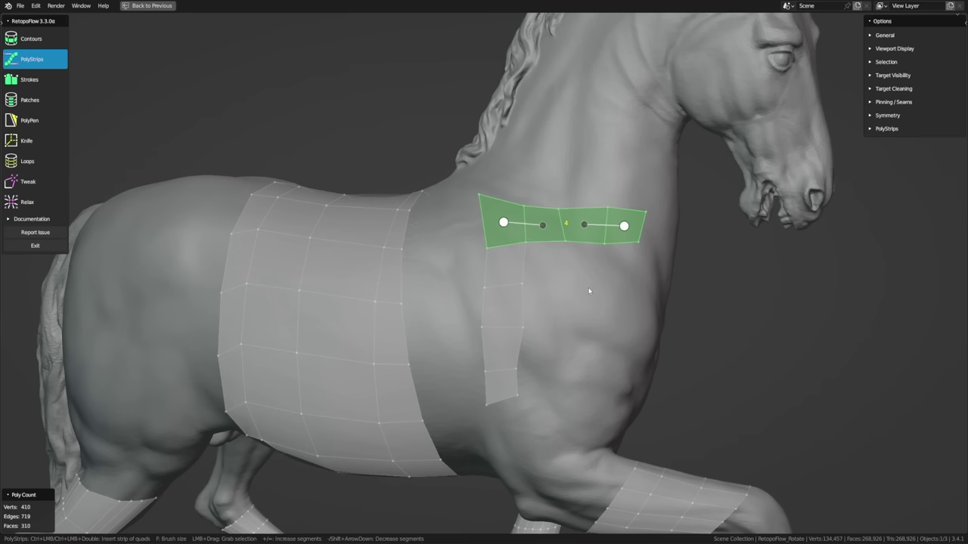
{"action": "key", "text": "alt+a"}
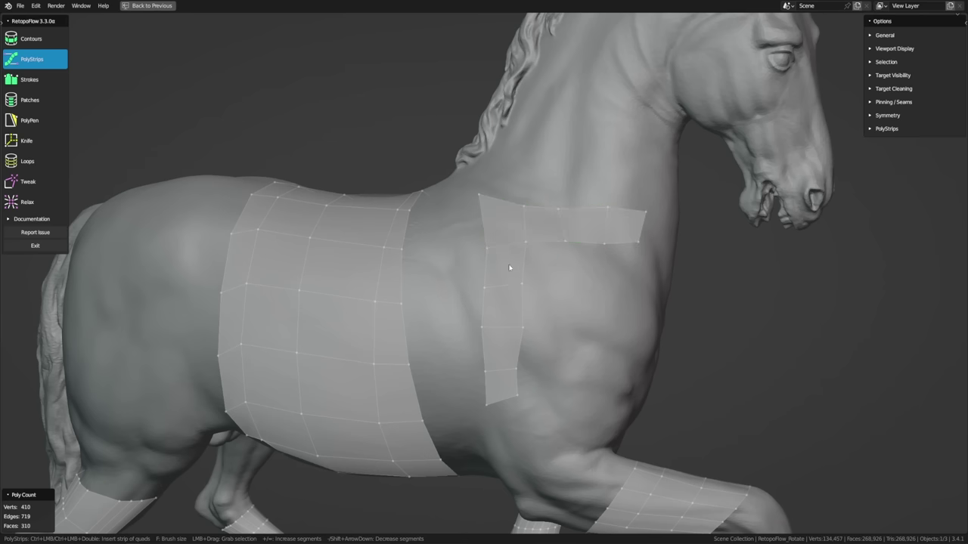
{"action": "left_click", "coordinate": [510, 268]}
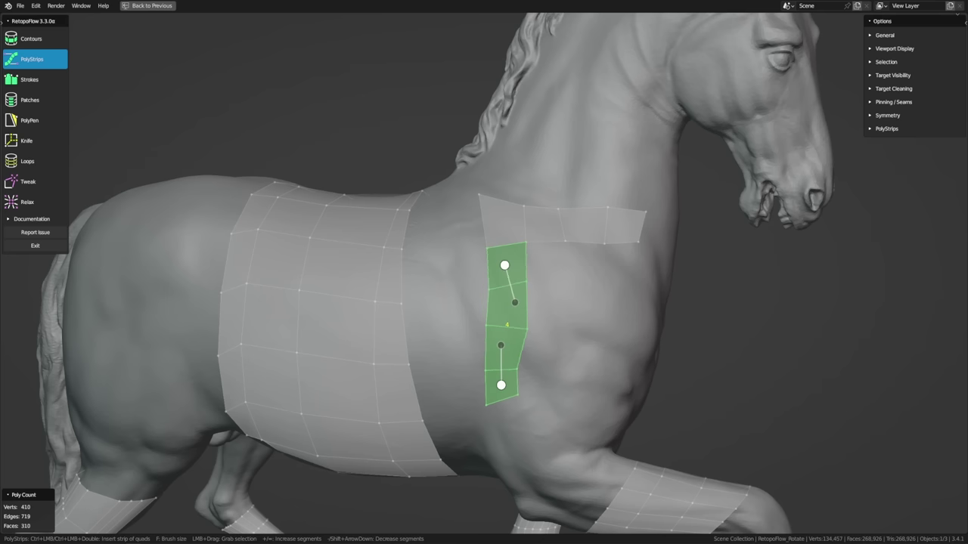
{"action": "left_click", "coordinate": [571, 322]}
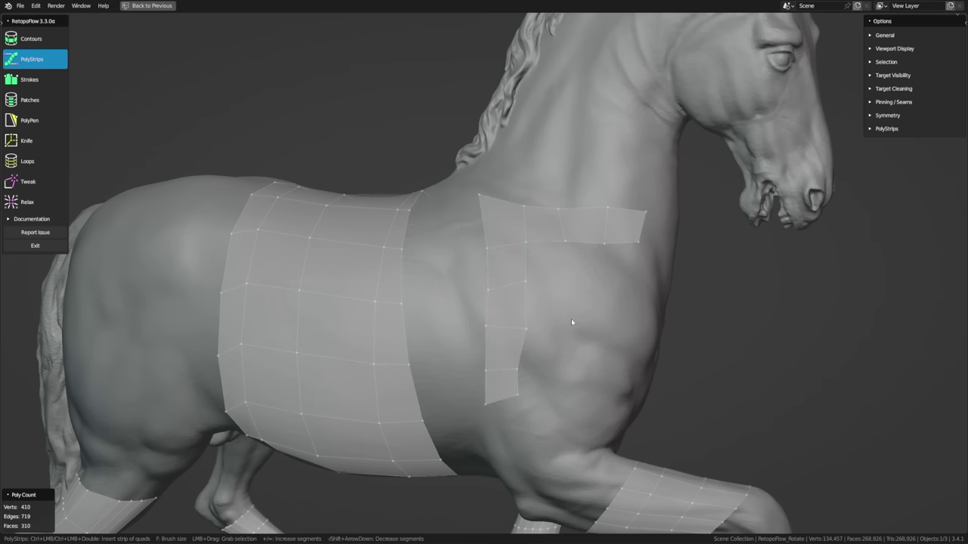
Step: Select the four-face column in the middle of the barrel mesh, adjust its curve with the strip handles, and deselect it
{"action": "mouse_move", "coordinate": [354, 261]}
{"action": "left_mouse_down"}
{"action": "mouse_move", "coordinate": [335, 390]}
{"action": "mouse_move", "coordinate": [347, 436]}
{"action": "left_mouse_up"}
{"action": "left_click_drag", "start_coordinate": [340, 268], "coordinate": [339, 270]}
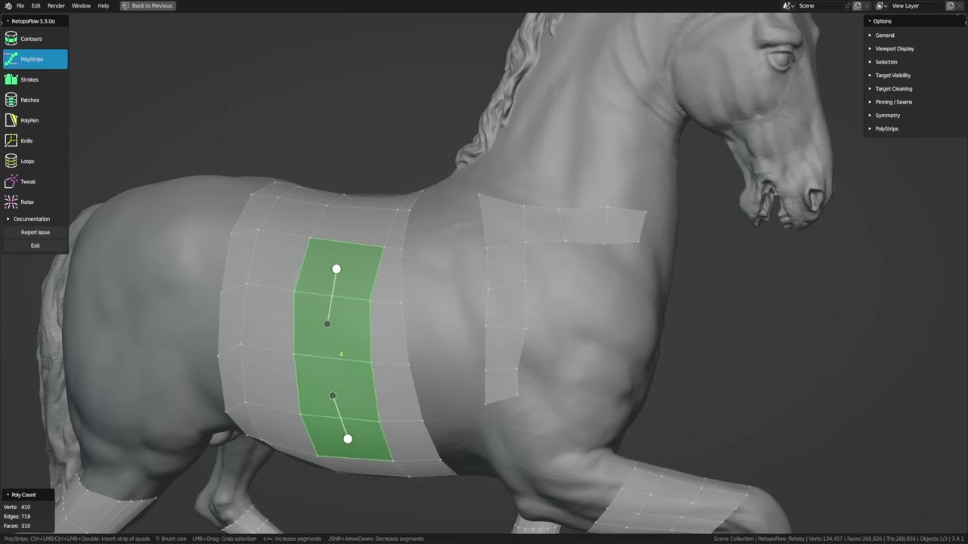
{"action": "left_click", "coordinate": [440, 308]}
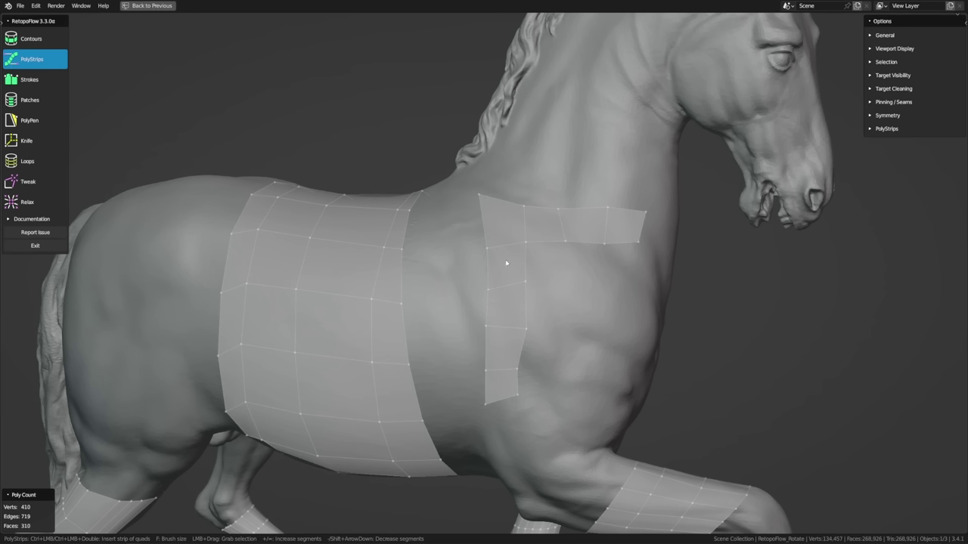
Step: Select the whole vertical arm of the shoulder strip, set its segment count to 6, and deselect it
{"action": "left_click_drag", "start_coordinate": [506, 229], "coordinate": [505, 389]}
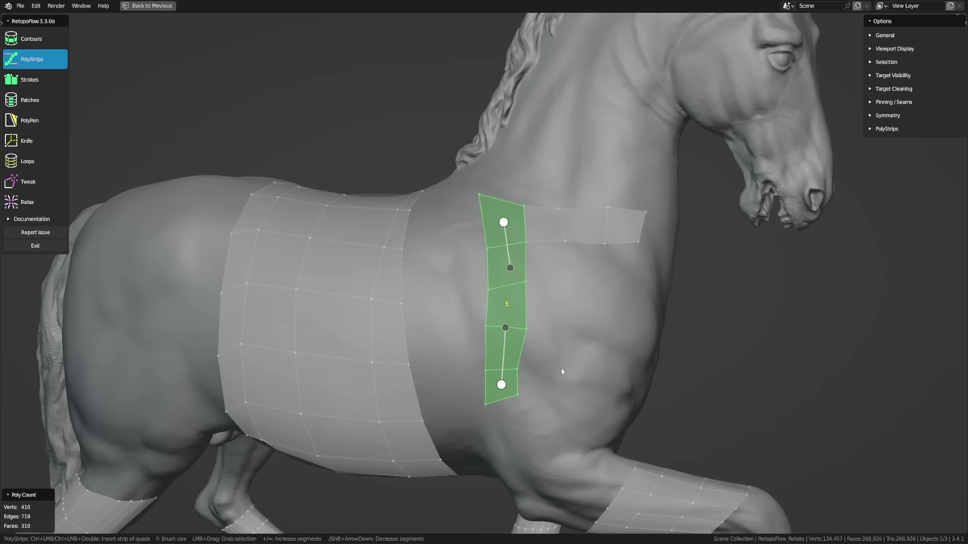
{"action": "scroll", "coordinate": [539, 384], "scroll_direction": "up", "scroll_amount": 2, "text": "shift"}
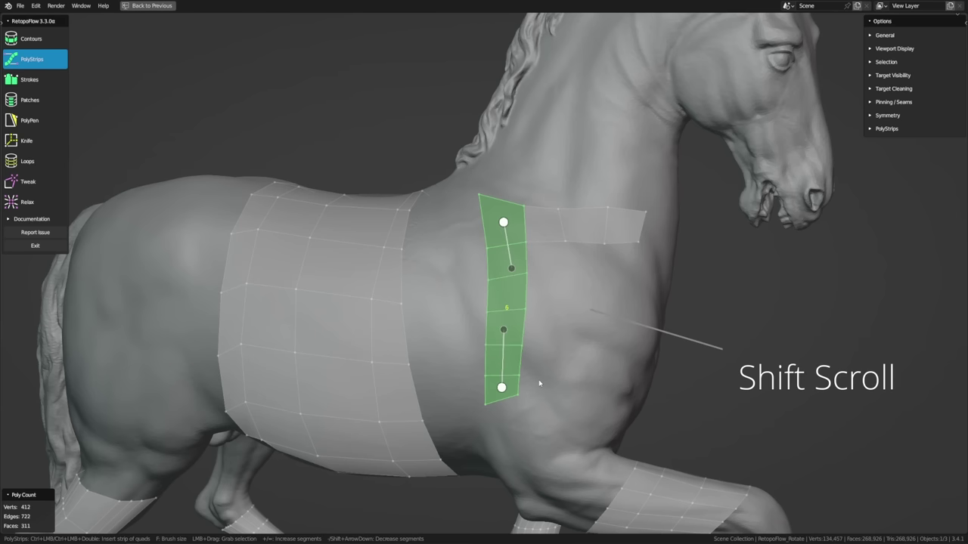
{"action": "scroll", "coordinate": [539, 383], "scroll_direction": "down", "scroll_amount": 4, "text": "shift"}
{"action": "scroll", "coordinate": [539, 383], "scroll_direction": "up", "scroll_amount": 4, "text": "shift"}
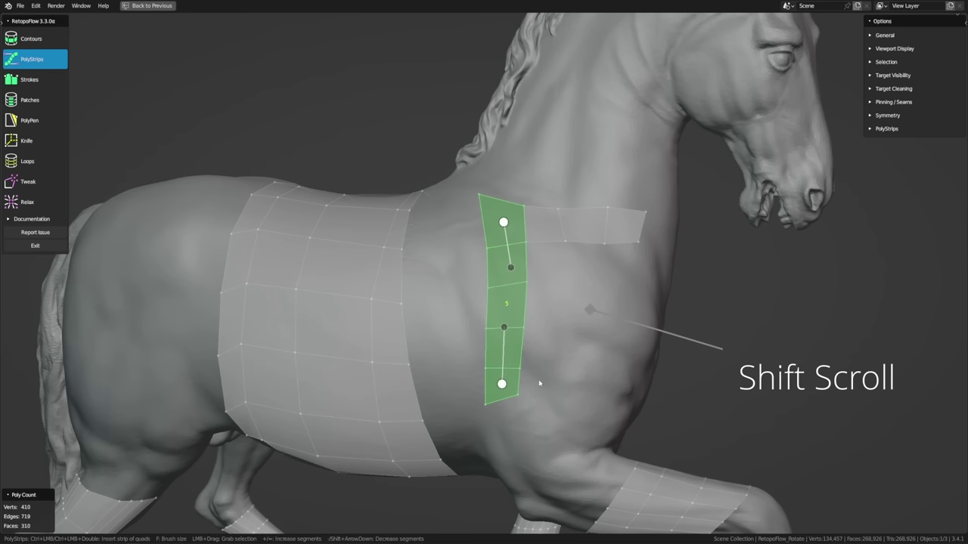
{"action": "scroll", "coordinate": [540, 384], "scroll_direction": "down", "scroll_amount": 1, "text": "shift"}
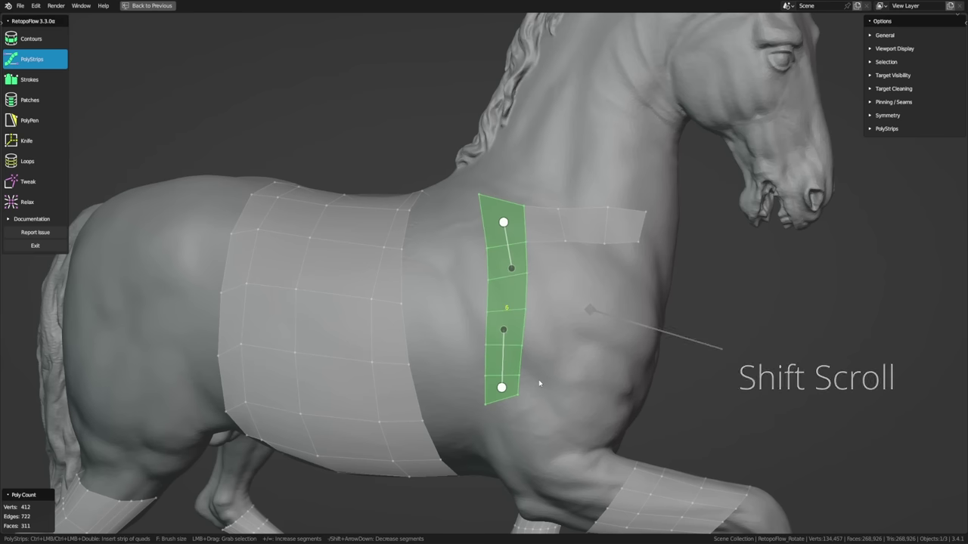
{"action": "left_click", "coordinate": [580, 304]}
Step: Draw a curved PolyStrips strip from behind the ear down the side of the neck and set it to 6 segments
{"action": "mouse_move", "coordinate": [580, 304]}
{"action": "middle_mouse_down"}
{"action": "mouse_move", "coordinate": [579, 257]}
{"action": "mouse_move", "coordinate": [559, 316]}
{"action": "mouse_move", "coordinate": [586, 265]}
{"action": "middle_mouse_up"}
{"action": "mouse_move", "coordinate": [697, 130]}
{"action": "left_mouse_down"}
{"action": "mouse_move", "coordinate": [624, 184]}
{"action": "mouse_move", "coordinate": [614, 301]}
{"action": "left_mouse_up"}
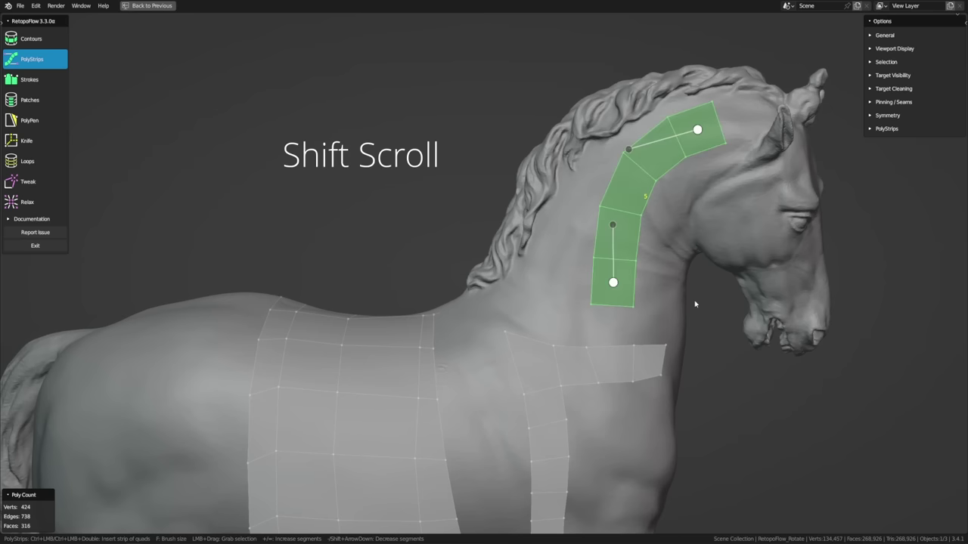
{"action": "scroll", "coordinate": [696, 305], "scroll_direction": "down", "scroll_amount": 1, "text": "shift"}
{"action": "scroll", "coordinate": [696, 305], "scroll_direction": "down", "scroll_amount": 4, "text": "shift"}
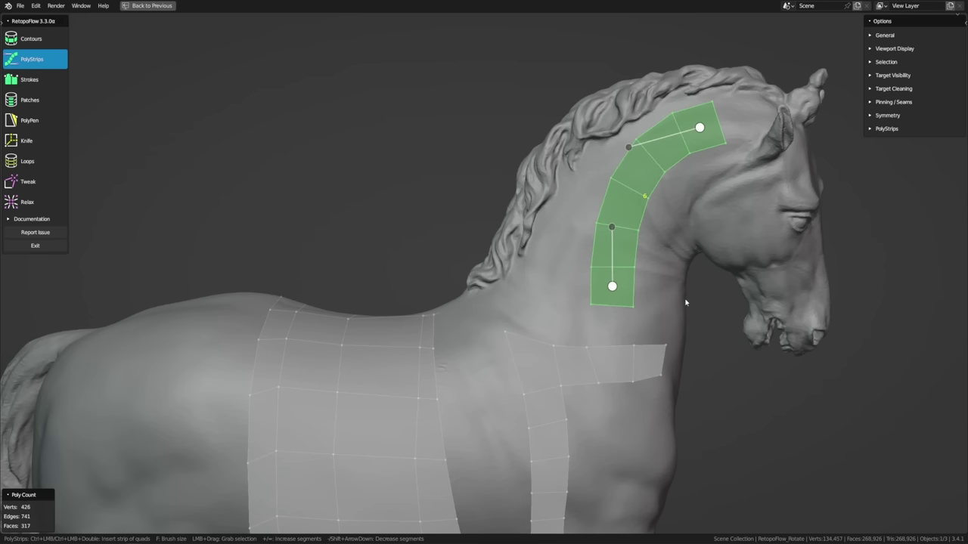
Step: Extend the upper shoulder strip across the base of the neck toward the front of the chest with a new PolyStrips stroke
{"action": "middle_click_drag", "start_coordinate": [600, 413], "coordinate": [530, 345], "text": "shift"}
{"action": "scroll", "coordinate": [530, 345], "scroll_direction": "up", "scroll_amount": 1}
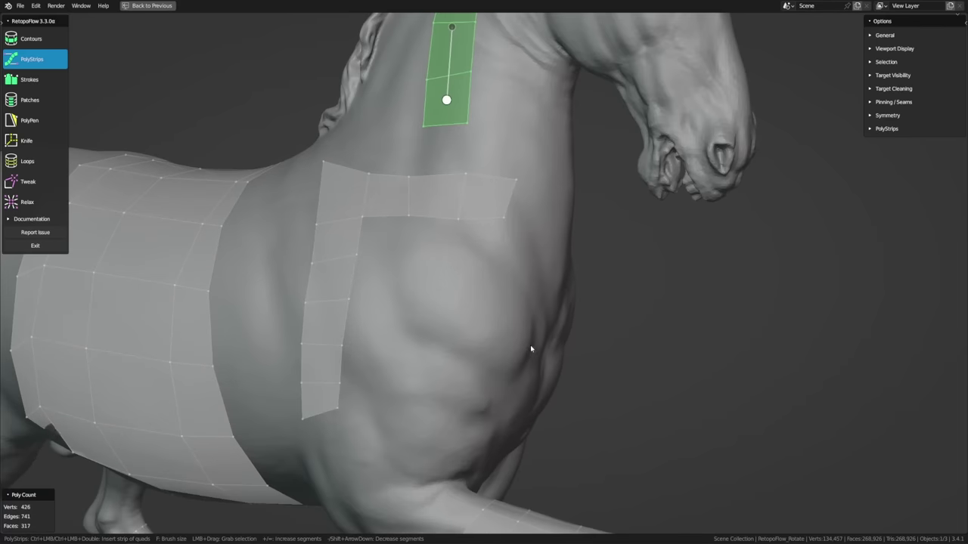
{"action": "middle_click_drag", "start_coordinate": [484, 200], "coordinate": [447, 227]}
{"action": "scroll", "coordinate": [447, 226], "scroll_direction": "up", "scroll_amount": 2}
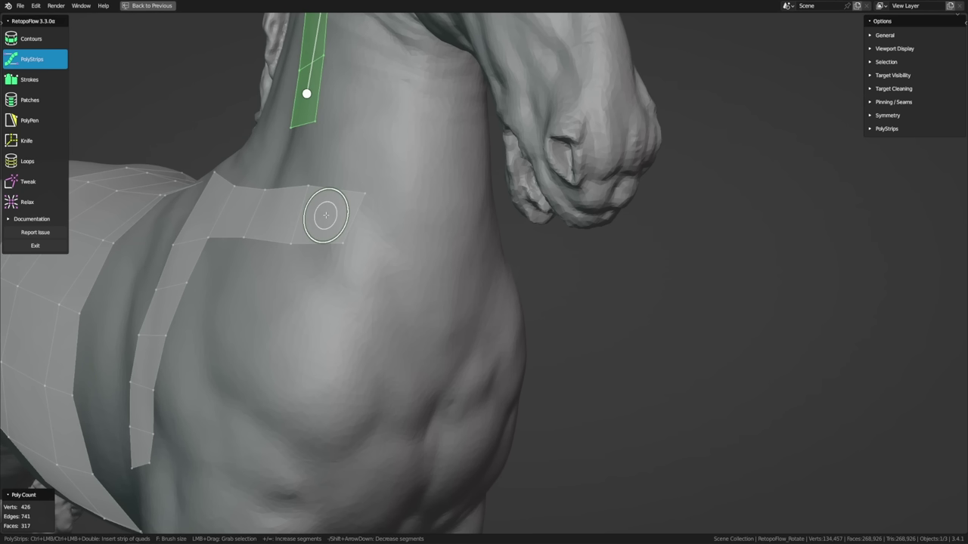
{"action": "left_click_drag", "start_coordinate": [326, 215], "coordinate": [482, 221]}
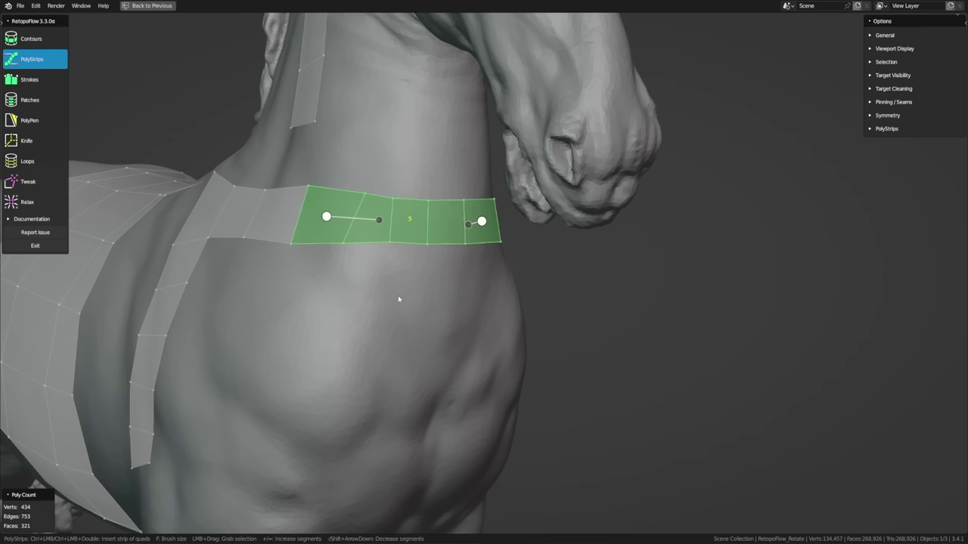
Step: Draw a strip branching forward from the vertical shoulder strip, and another from the lower chest up to that branch's front end
{"action": "middle_click_drag", "start_coordinate": [398, 298], "coordinate": [496, 306]}
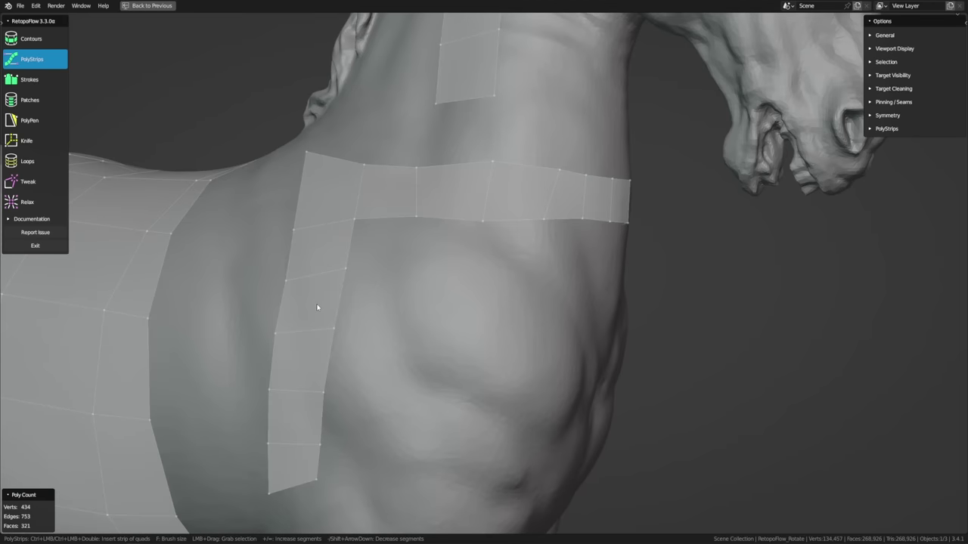
{"action": "left_click_drag", "start_coordinate": [309, 302], "coordinate": [483, 304]}
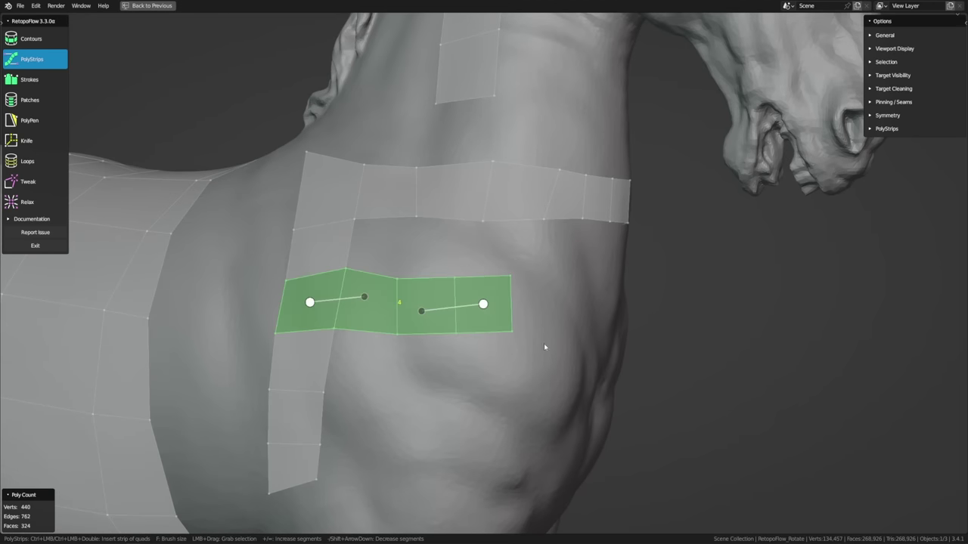
{"action": "scroll", "coordinate": [545, 346], "scroll_direction": "down", "scroll_amount": 2}
{"action": "middle_click_drag", "start_coordinate": [522, 349], "coordinate": [515, 343]}
{"action": "left_click", "coordinate": [473, 382]}
{"action": "left_click_drag", "start_coordinate": [468, 430], "coordinate": [469, 289]}
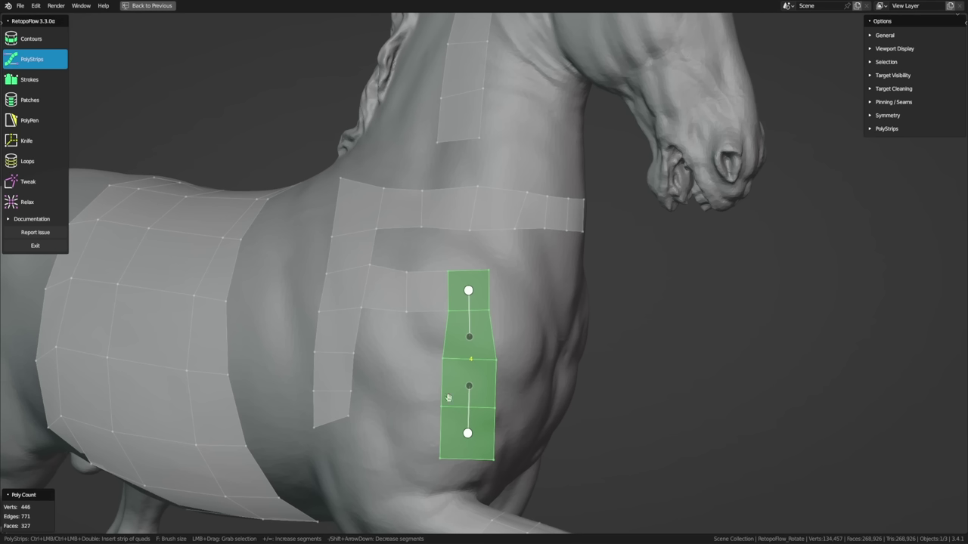
Step: Delete the vertices of the connected shoulder and chest strips, and delete the curved strip on the neck as well
{"action": "mouse_move", "coordinate": [328, 412]}
{"action": "left_mouse_down"}
{"action": "mouse_move", "coordinate": [359, 208]}
{"action": "mouse_move", "coordinate": [371, 236]}
{"action": "mouse_move", "coordinate": [432, 282]}
{"action": "mouse_move", "coordinate": [454, 209]}
{"action": "mouse_move", "coordinate": [578, 212]}
{"action": "left_mouse_up"}
{"action": "mouse_move", "coordinate": [579, 212]}
{"action": "middle_mouse_down"}
{"action": "mouse_move", "coordinate": [588, 253]}
{"action": "mouse_move", "coordinate": [514, 263]}
{"action": "mouse_move", "coordinate": [362, 216]}
{"action": "middle_mouse_up"}
{"action": "left_click", "coordinate": [380, 180], "text": "shift"}
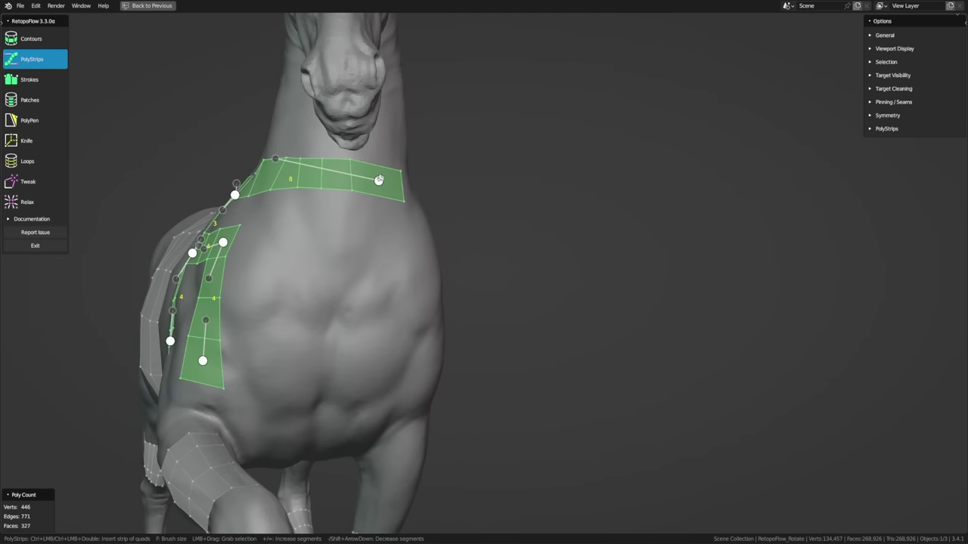
{"action": "key", "text": "x"}
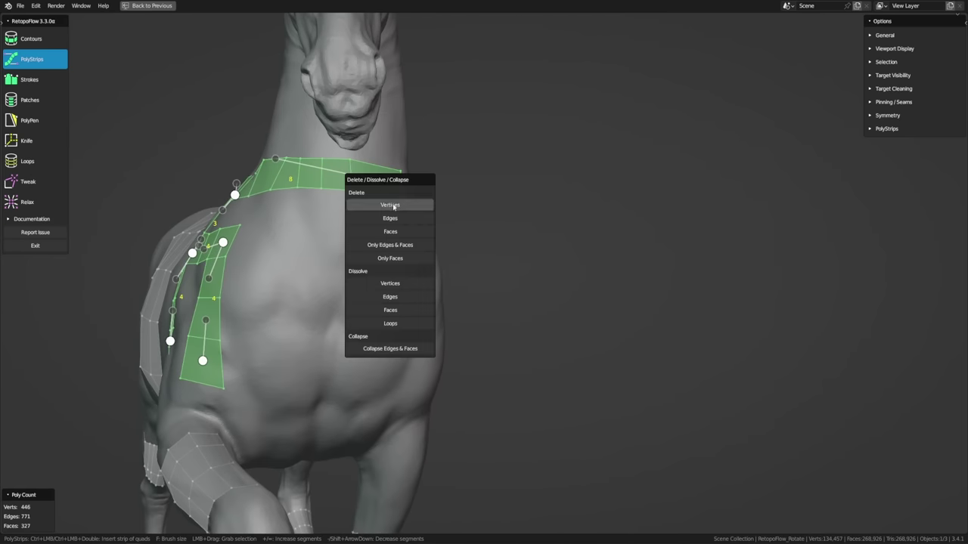
{"action": "left_click", "coordinate": [393, 205]}
{"action": "middle_click_drag", "start_coordinate": [354, 205], "coordinate": [469, 257]}
{"action": "left_click", "coordinate": [541, 115]}
{"action": "left_click", "coordinate": [448, 226], "text": "shift"}
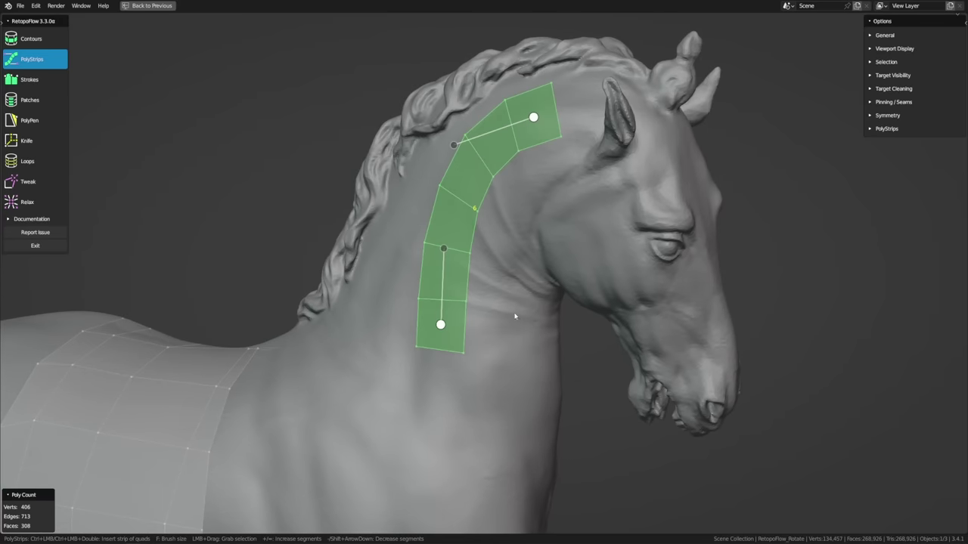
{"action": "key", "text": "x"}
{"action": "left_click", "coordinate": [520, 338]}
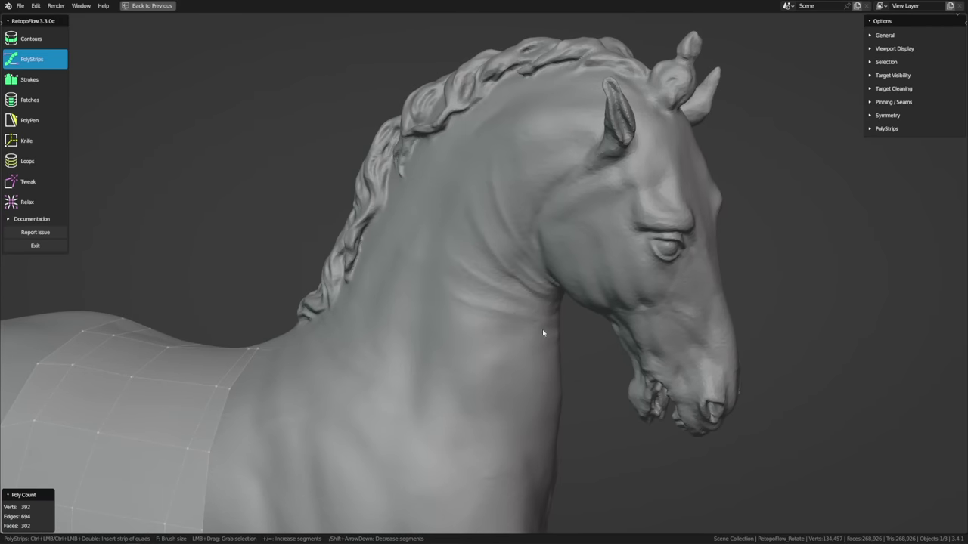
Step: Draw a curved PolyStrips strip from the temple around the cheek to the jaw, and branch another from it up to the mane
{"action": "mouse_move", "coordinate": [582, 329]}
{"action": "middle_mouse_down"}
{"action": "mouse_move", "coordinate": [609, 323]}
{"action": "mouse_move", "coordinate": [471, 370]}
{"action": "middle_mouse_up"}
{"action": "scroll", "coordinate": [471, 370], "scroll_direction": "up", "scroll_amount": 1}
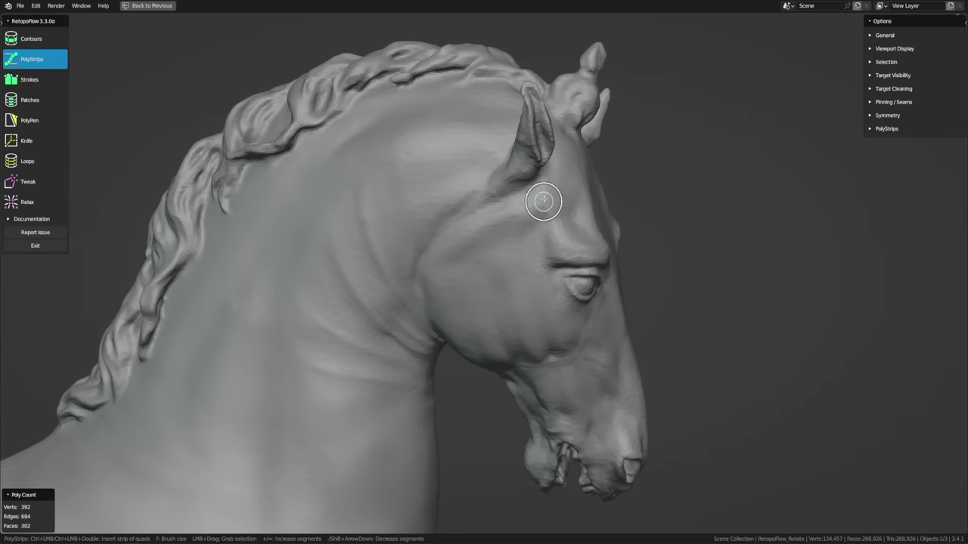
{"action": "mouse_move", "coordinate": [544, 201]}
{"action": "left_mouse_down"}
{"action": "mouse_move", "coordinate": [443, 257]}
{"action": "mouse_move", "coordinate": [467, 339]}
{"action": "mouse_move", "coordinate": [499, 354]}
{"action": "left_mouse_up"}
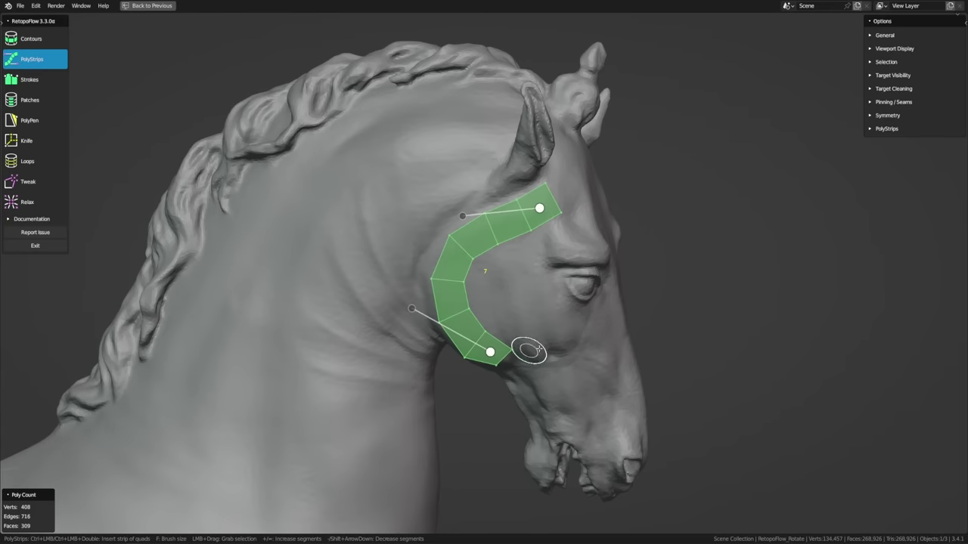
{"action": "left_click_drag", "start_coordinate": [475, 243], "coordinate": [403, 112]}
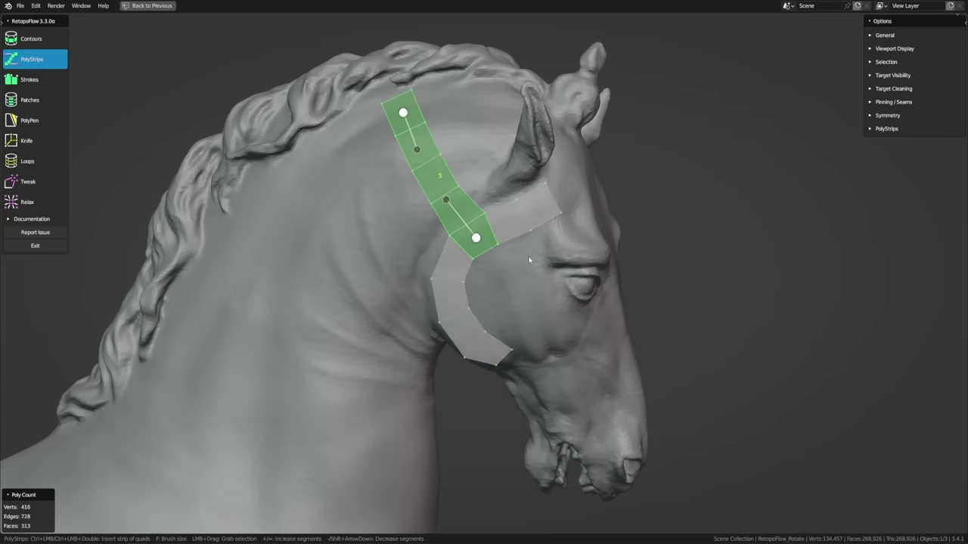
Step: Extend the temple strip across the forehead, and add a strip from its end down the bridge of the nose
{"action": "middle_click_drag", "start_coordinate": [529, 260], "coordinate": [302, 267]}
{"action": "left_click_drag", "start_coordinate": [302, 268], "coordinate": [385, 232]}
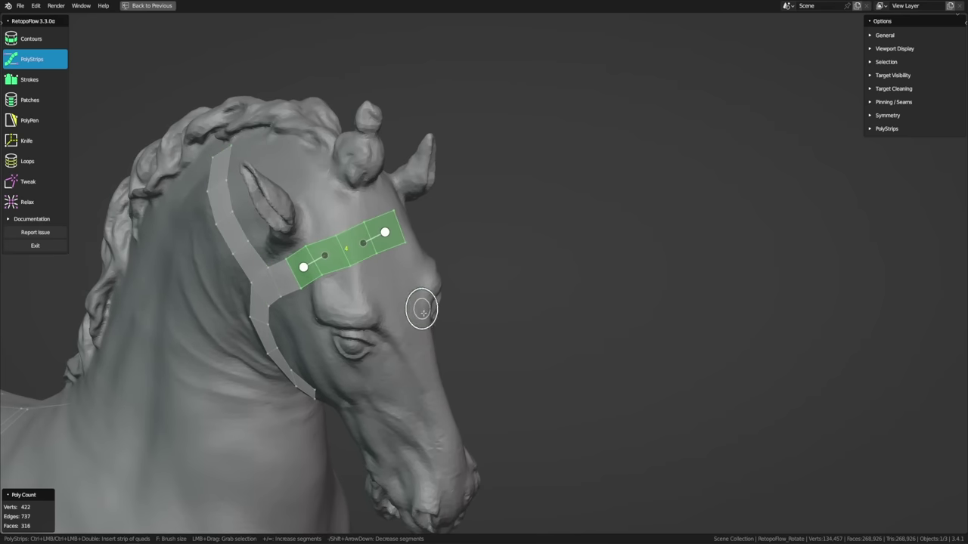
{"action": "mouse_move", "coordinate": [422, 310]}
{"action": "middle_mouse_down"}
{"action": "mouse_move", "coordinate": [346, 325]}
{"action": "mouse_move", "coordinate": [435, 314]}
{"action": "middle_mouse_up"}
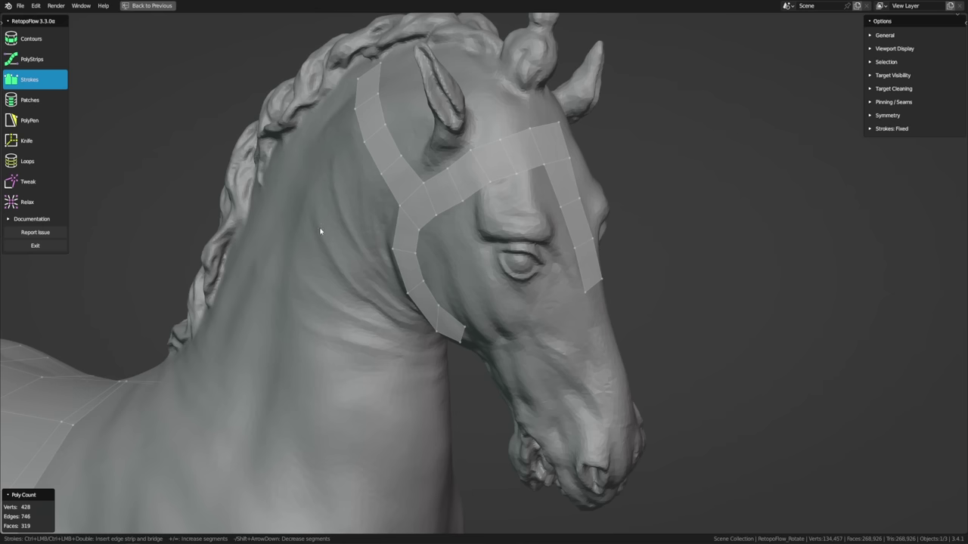
Step: Try a curved Strokes edge strip down the neck, bridge it to a second parallel stroke, adjust the segments, and undo it all
{"action": "mouse_move", "coordinate": [328, 230]}
{"action": "middle_mouse_down"}
{"action": "mouse_move", "coordinate": [338, 255]}
{"action": "mouse_move", "coordinate": [389, 213]}
{"action": "middle_mouse_up"}
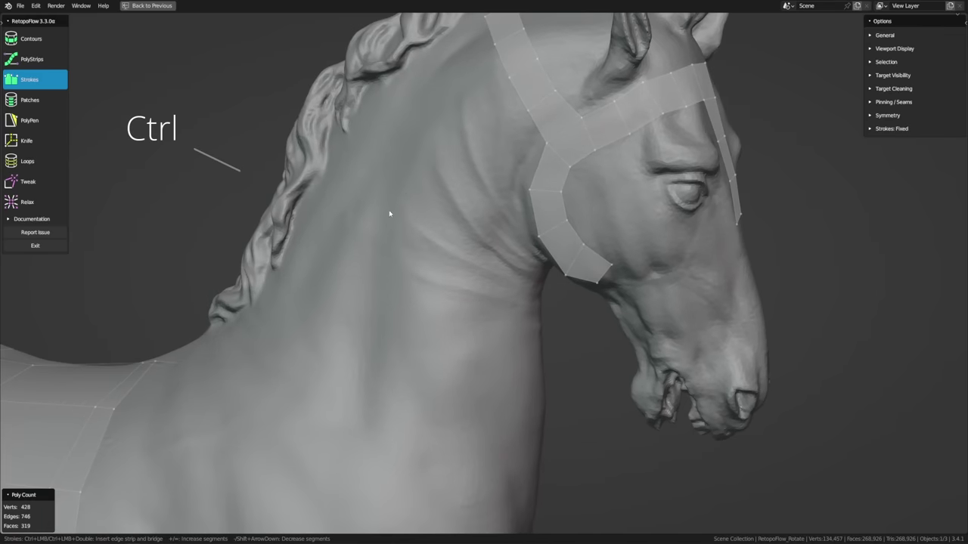
{"action": "mouse_move", "coordinate": [453, 141]}
{"action": "left_mouse_down", "text": "ctrl"}
{"action": "mouse_move", "coordinate": [384, 205]}
{"action": "mouse_move", "coordinate": [426, 368]}
{"action": "mouse_move", "coordinate": [297, 431]}
{"action": "mouse_move", "coordinate": [261, 375]}
{"action": "left_mouse_up", "text": "ctrl"}
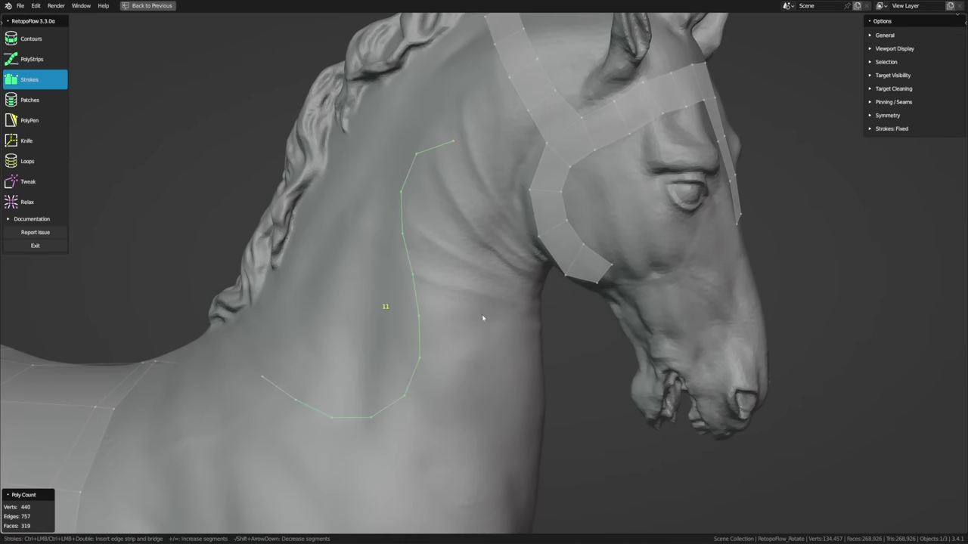
{"action": "mouse_move", "coordinate": [503, 195]}
{"action": "left_mouse_down", "text": "ctrl"}
{"action": "mouse_move", "coordinate": [482, 212]}
{"action": "mouse_move", "coordinate": [478, 453]}
{"action": "mouse_move", "coordinate": [432, 518]}
{"action": "mouse_move", "coordinate": [277, 501]}
{"action": "mouse_move", "coordinate": [235, 437]}
{"action": "left_mouse_up", "text": "ctrl"}
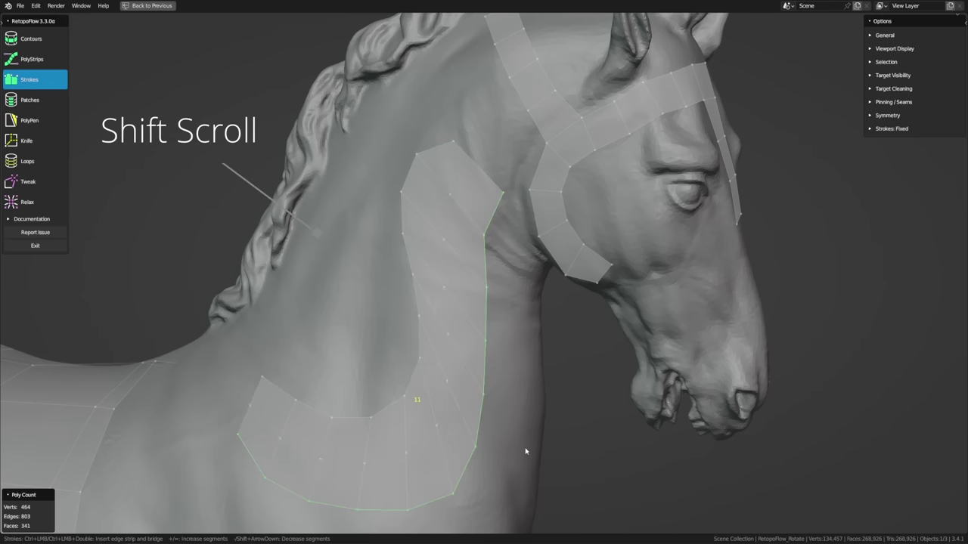
{"action": "scroll", "coordinate": [526, 451], "scroll_direction": "down", "scroll_amount": 1, "text": "shift"}
{"action": "key", "text": "ctrl+z"}
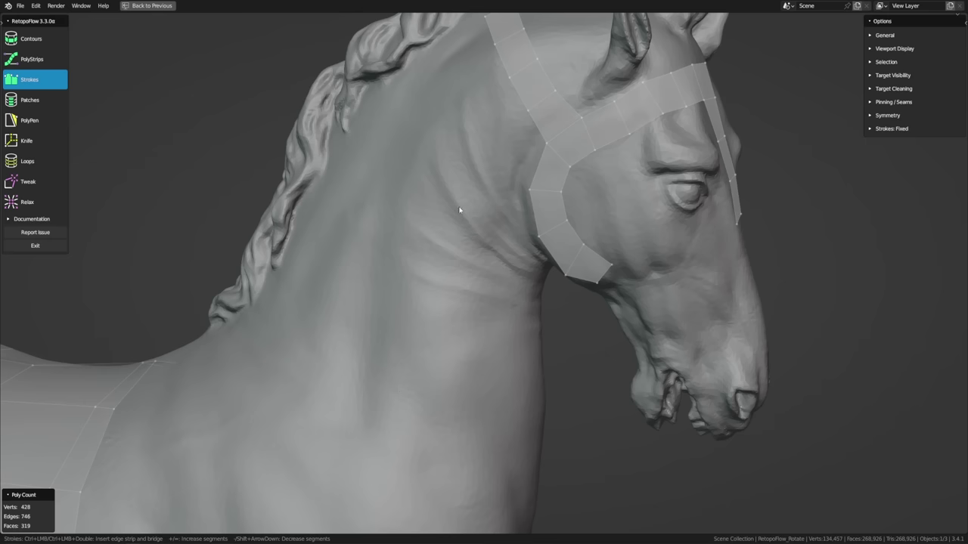
Step: Try bridging the mane strip's rear edge to freehand strokes across the side of the neck, and undo them
{"action": "middle_click_drag", "start_coordinate": [458, 219], "coordinate": [534, 218]}
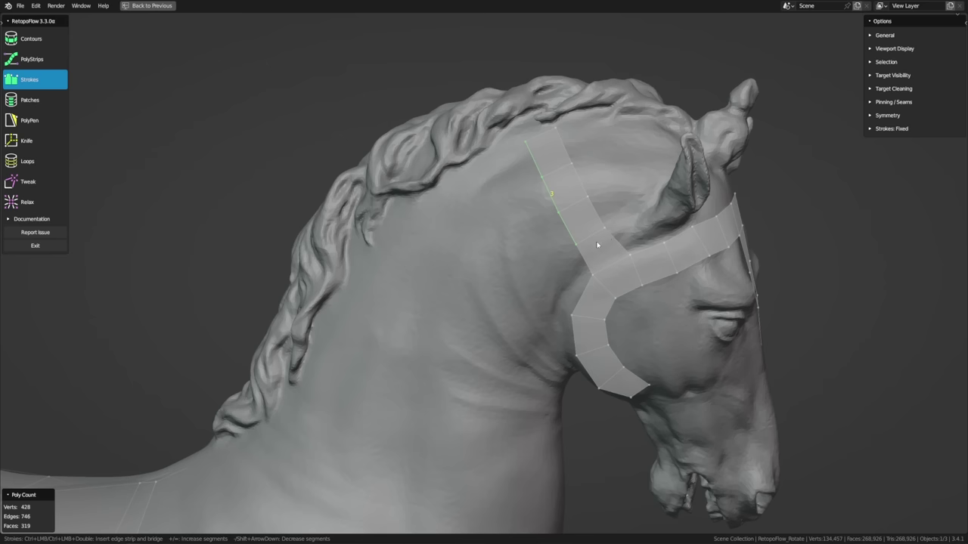
{"action": "mouse_move", "coordinate": [451, 202]}
{"action": "left_mouse_down", "text": "ctrl"}
{"action": "mouse_move", "coordinate": [492, 280]}
{"action": "mouse_move", "coordinate": [512, 280]}
{"action": "left_mouse_up", "text": "ctrl"}
{"action": "mouse_move", "coordinate": [366, 287]}
{"action": "left_mouse_down", "text": "ctrl"}
{"action": "mouse_move", "coordinate": [395, 341]}
{"action": "mouse_move", "coordinate": [484, 371]}
{"action": "mouse_move", "coordinate": [531, 363]}
{"action": "left_mouse_up", "text": "ctrl"}
{"action": "key", "text": "ctrl+z"}
{"action": "key", "text": "ctrl+z"}
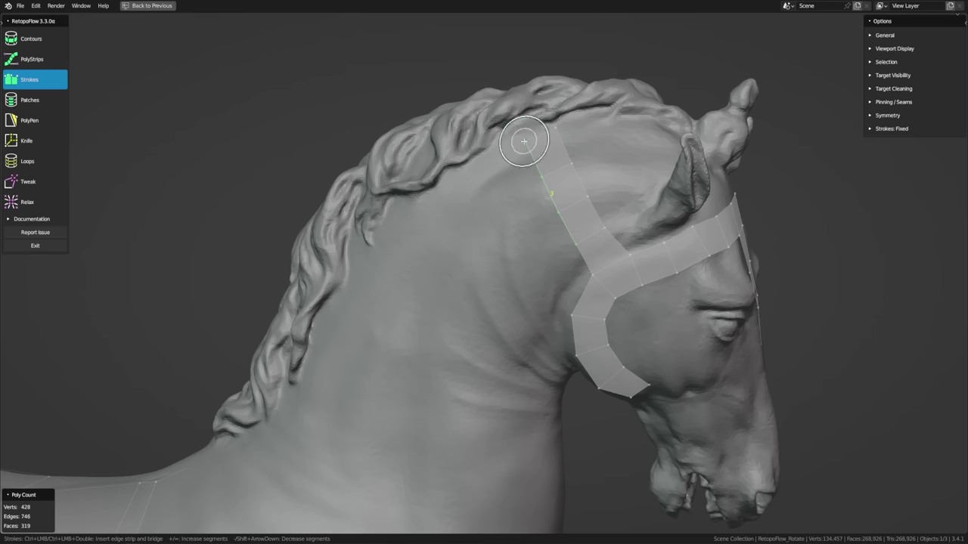
Step: Try extending the mane strip's rear edge down the neck, with one stroke from its upper end and another from its lower end
{"action": "mouse_move", "coordinate": [524, 142]}
{"action": "left_mouse_down", "text": "ctrl"}
{"action": "mouse_move", "coordinate": [406, 228]}
{"action": "mouse_move", "coordinate": [372, 281]}
{"action": "mouse_move", "coordinate": [371, 299]}
{"action": "left_mouse_up", "text": "ctrl"}
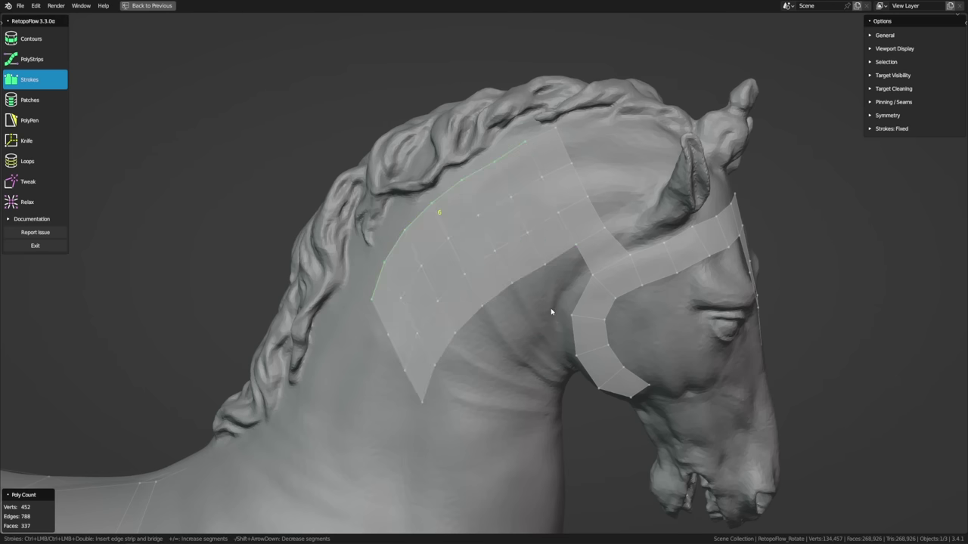
{"action": "key", "text": "ctrl+z"}
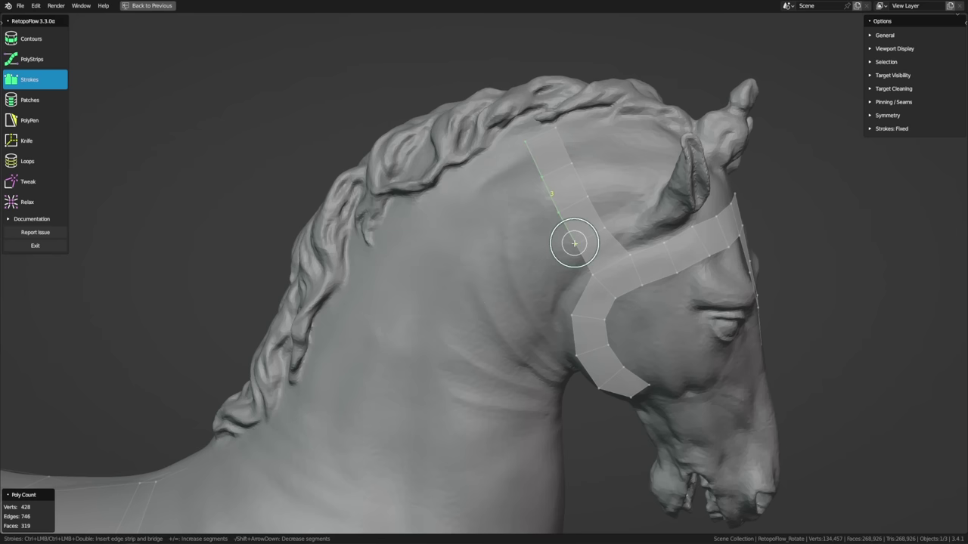
{"action": "mouse_move", "coordinate": [574, 242]}
{"action": "left_mouse_down", "text": "ctrl"}
{"action": "mouse_move", "coordinate": [546, 262]}
{"action": "mouse_move", "coordinate": [494, 345]}
{"action": "mouse_move", "coordinate": [491, 402]}
{"action": "left_mouse_up", "text": "ctrl"}
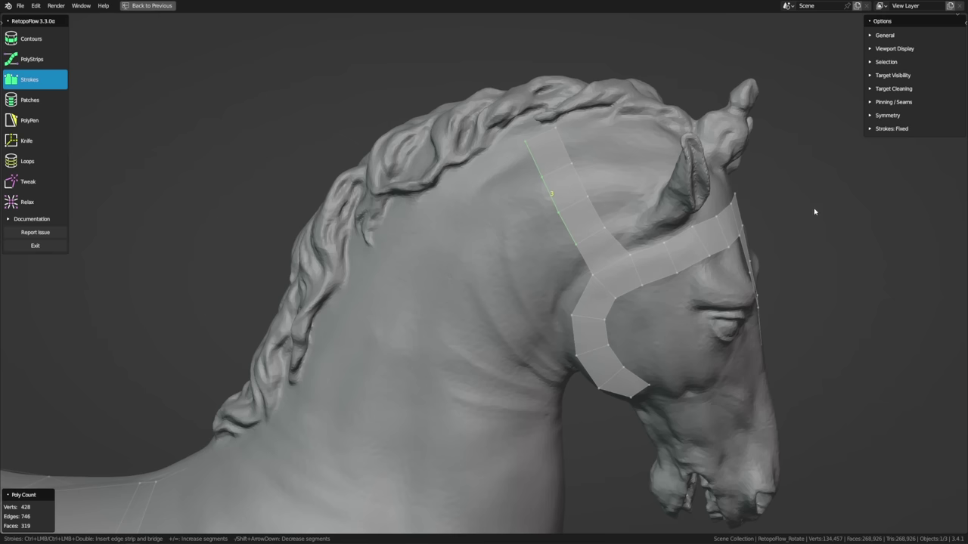
Step: Set the Strokes snap distance to 50
{"action": "left_click", "coordinate": [908, 124]}
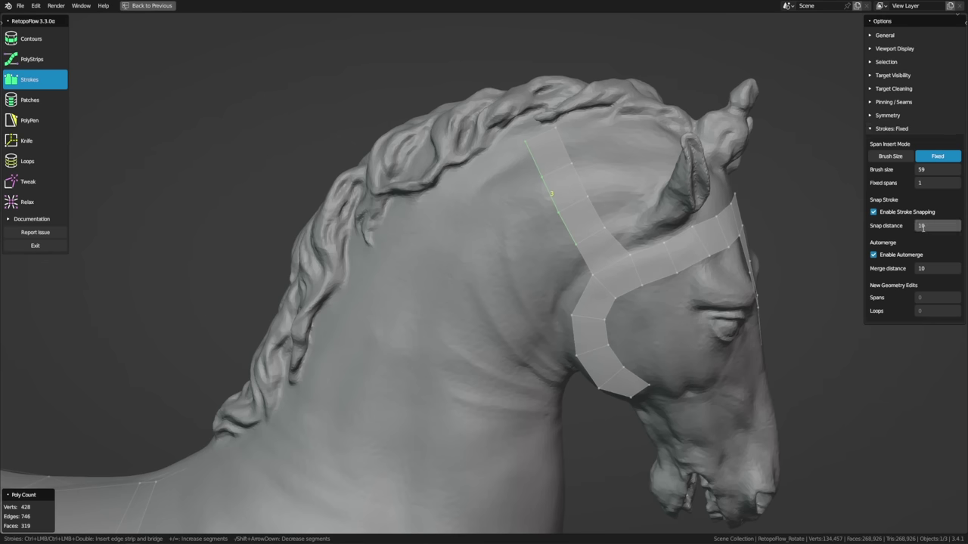
{"action": "left_click", "coordinate": [928, 226]}
{"action": "type", "text": "50"}
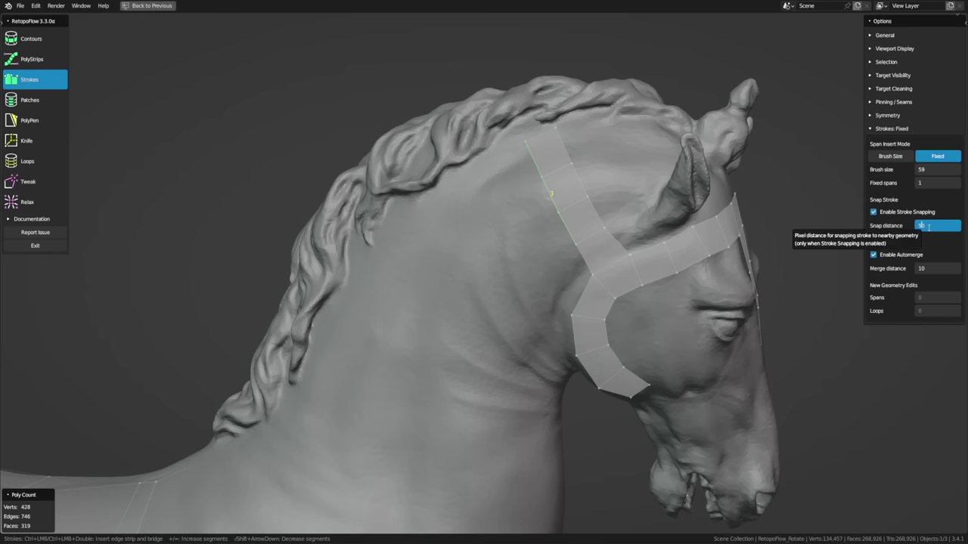
{"action": "key", "text": "Return"}
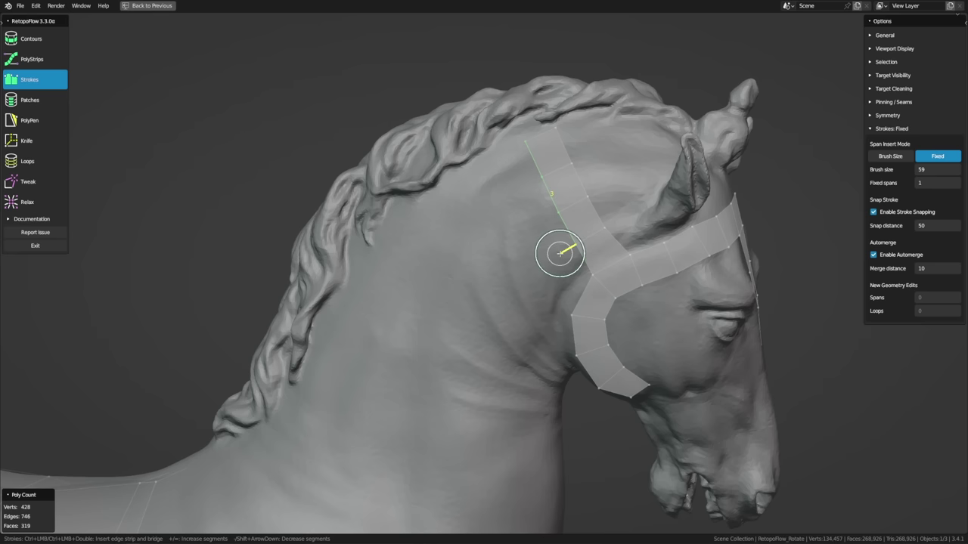
Step: Try snapped strokes between the mane strip's lower rear corner and the neck, drawn in both directions, and undo each one
{"action": "mouse_move", "coordinate": [560, 253]}
{"action": "left_mouse_down"}
{"action": "mouse_move", "coordinate": [487, 310]}
{"action": "mouse_move", "coordinate": [459, 382]}
{"action": "left_mouse_up"}
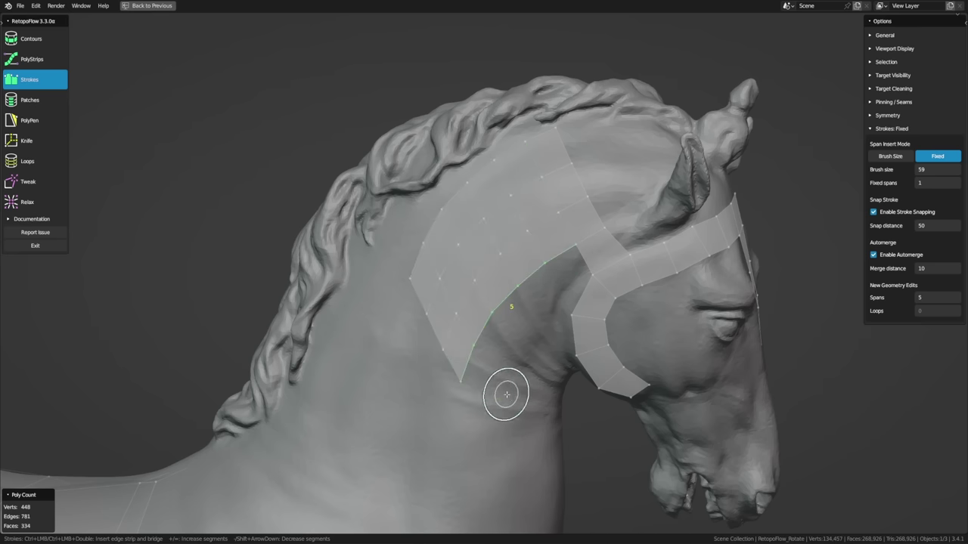
{"action": "key", "text": "ctrl+z"}
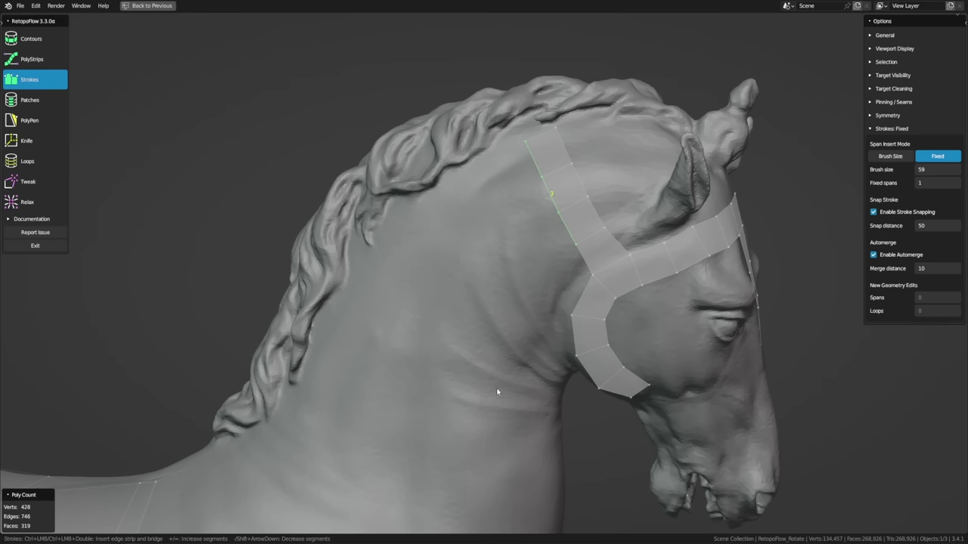
{"action": "mouse_move", "coordinate": [460, 372]}
{"action": "left_mouse_down"}
{"action": "mouse_move", "coordinate": [518, 261]}
{"action": "mouse_move", "coordinate": [558, 251]}
{"action": "left_mouse_up"}
{"action": "key", "text": "ctrl+z"}
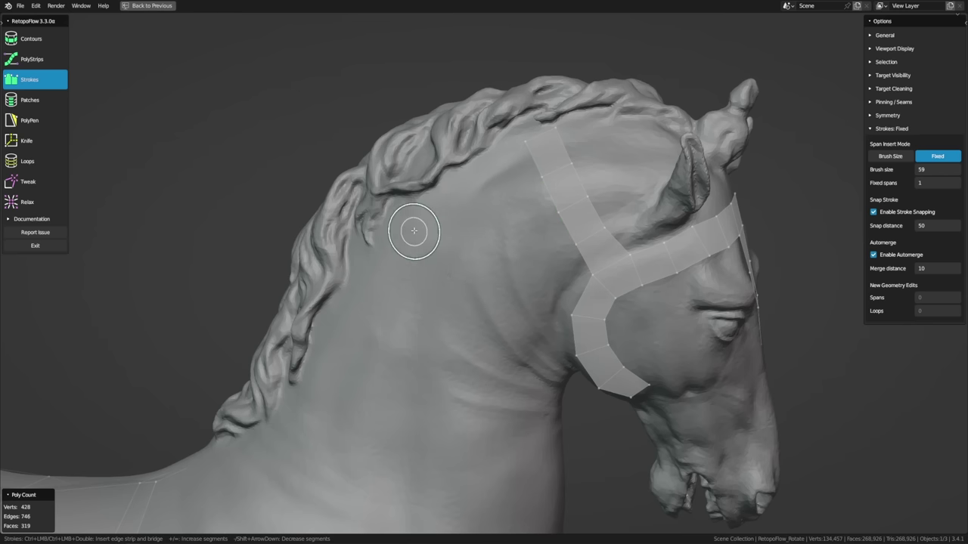
Step: Draw a curved three-segment edge strip on the middle of the neck and bridge it to a second parallel stroke below it
{"action": "mouse_move", "coordinate": [415, 222]}
{"action": "left_mouse_down"}
{"action": "mouse_move", "coordinate": [449, 316]}
{"action": "mouse_move", "coordinate": [499, 324]}
{"action": "left_mouse_up"}
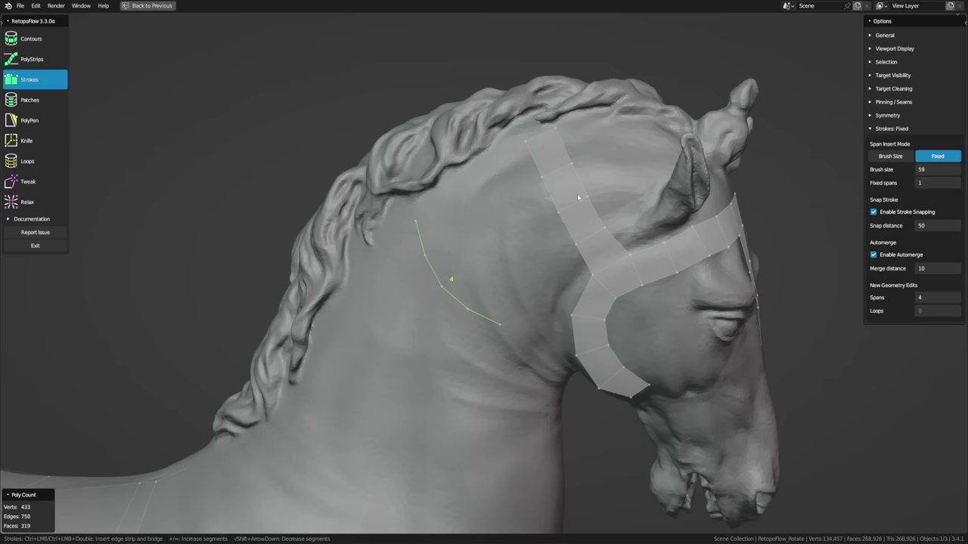
{"action": "key", "text": "minus"}
{"action": "mouse_move", "coordinate": [358, 280]}
{"action": "left_mouse_down"}
{"action": "mouse_move", "coordinate": [375, 341]}
{"action": "mouse_move", "coordinate": [446, 403]}
{"action": "mouse_move", "coordinate": [490, 395]}
{"action": "left_mouse_up"}
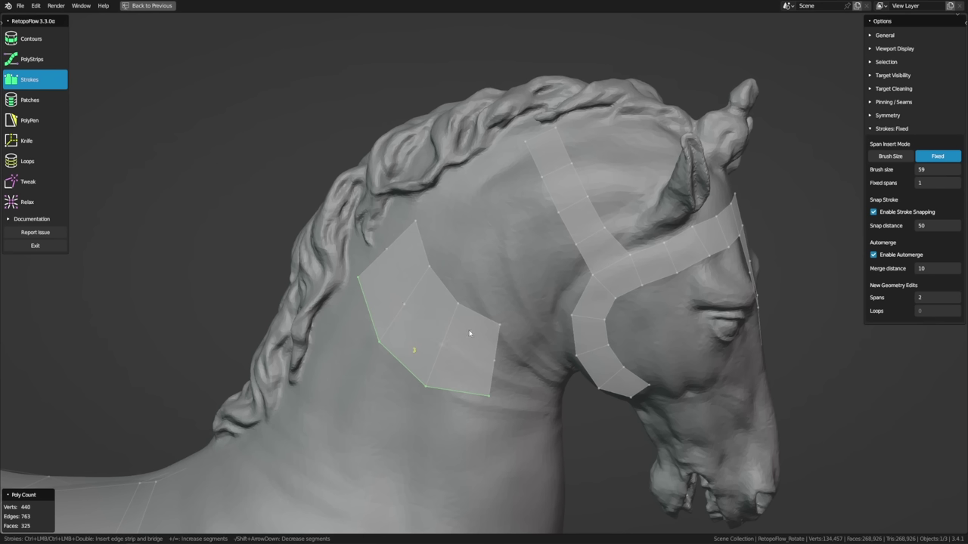
Step: Try bridging the neck patch's upper edge to the mane strip's rear edge with a connecting stroke, vary its spans, and undo it
{"action": "left_click", "coordinate": [469, 310]}
{"action": "left_click_drag", "start_coordinate": [530, 154], "coordinate": [565, 224], "text": "shift"}
{"action": "mouse_move", "coordinate": [500, 323]}
{"action": "left_mouse_down"}
{"action": "mouse_move", "coordinate": [513, 288]}
{"action": "mouse_move", "coordinate": [567, 246]}
{"action": "left_mouse_up"}
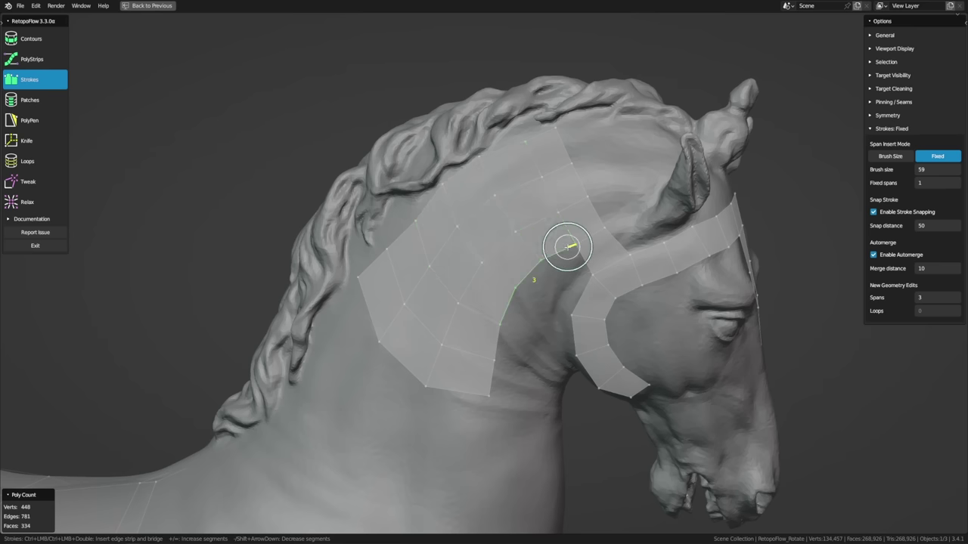
{"action": "scroll", "coordinate": [563, 290], "scroll_direction": "up", "scroll_amount": 2, "text": "shift"}
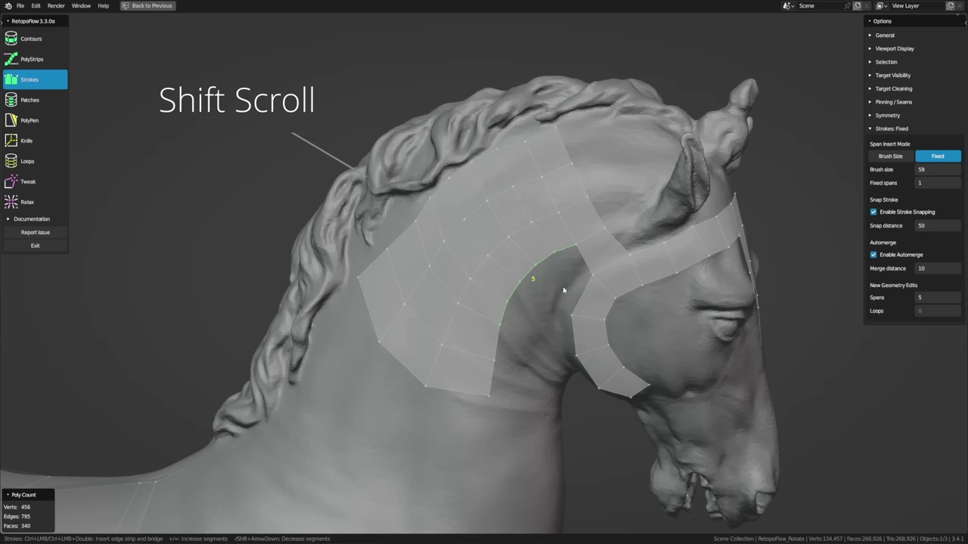
{"action": "scroll", "coordinate": [564, 290], "scroll_direction": "up", "scroll_amount": 1, "text": "shift"}
{"action": "scroll", "coordinate": [563, 291], "scroll_direction": "down", "scroll_amount": 4, "text": "shift"}
{"action": "scroll", "coordinate": [564, 290], "scroll_direction": "up", "scroll_amount": 3, "text": "shift"}
{"action": "key", "text": "ctrl+z"}
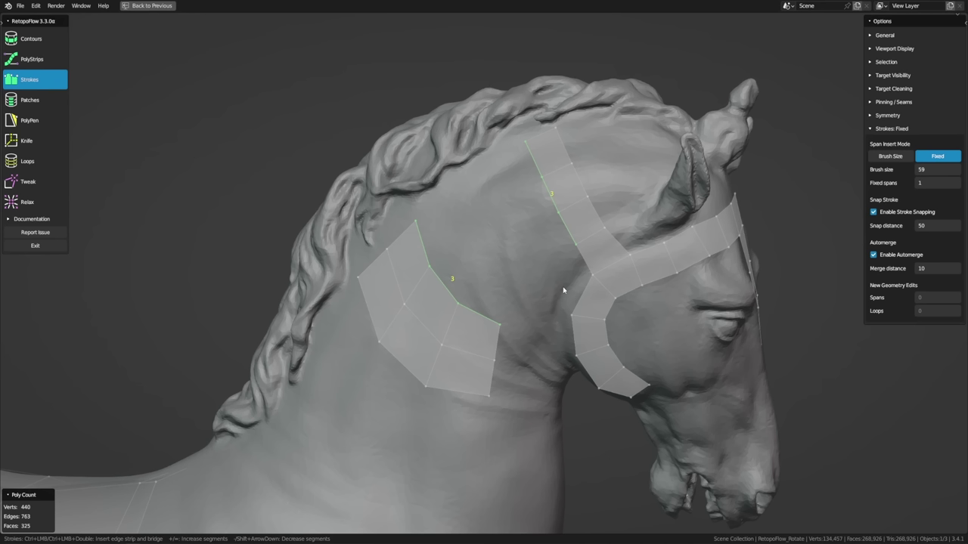
Step: Try bridging the neck patch to the mane strip using Brush Size span insertion with a brush size of 29
{"action": "left_click", "coordinate": [894, 157]}
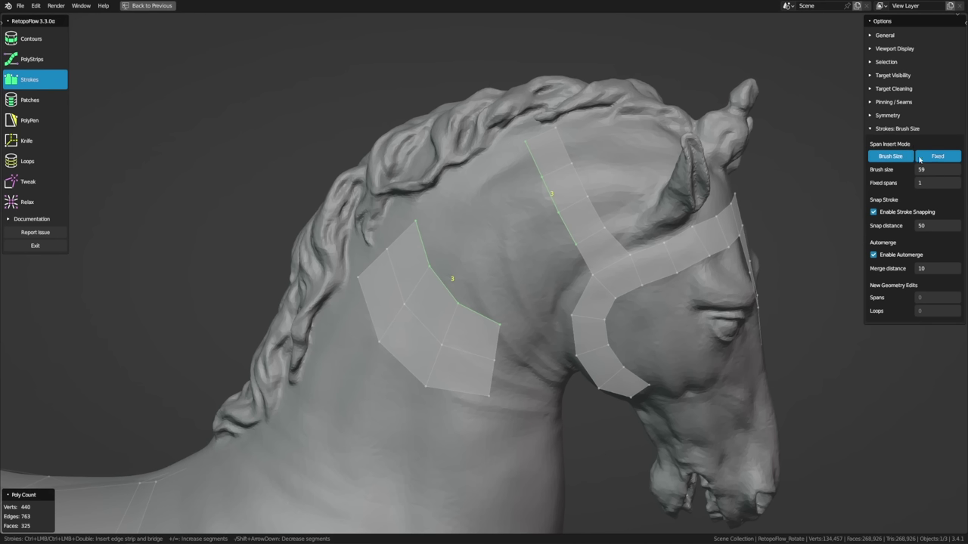
{"action": "left_click", "coordinate": [937, 156]}
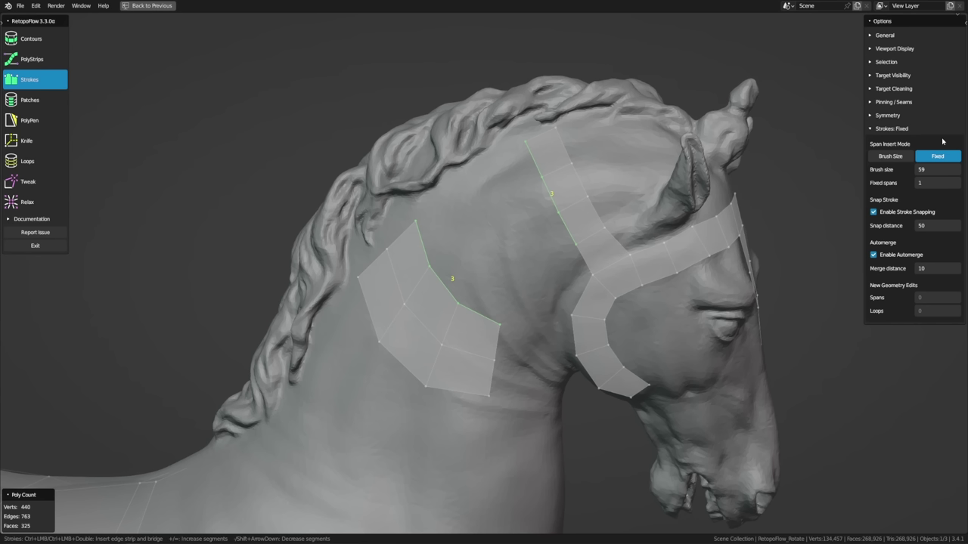
{"action": "left_click", "coordinate": [892, 158]}
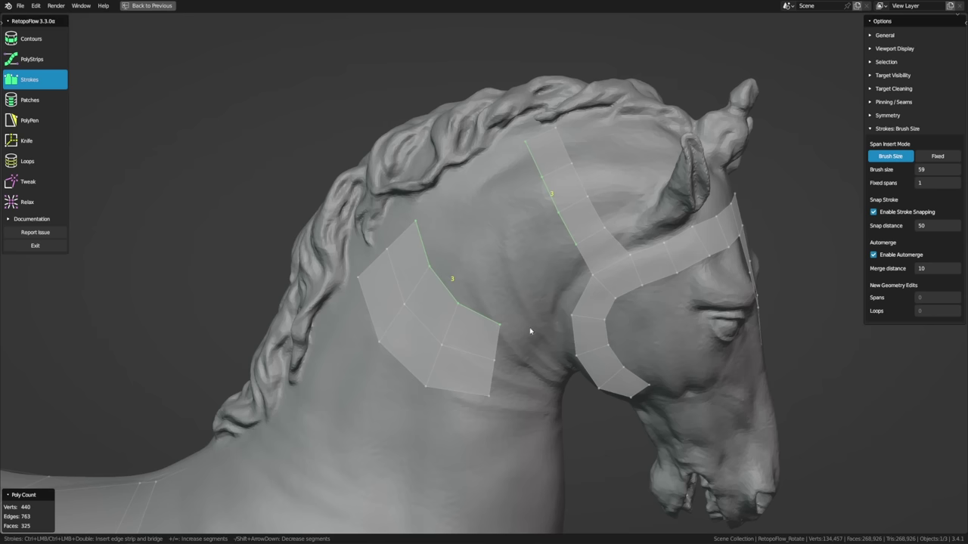
{"action": "key", "text": "f"}
{"action": "left_click", "coordinate": [473, 290]}
{"action": "mouse_move", "coordinate": [501, 326]}
{"action": "left_mouse_down", "text": "ctrl"}
{"action": "mouse_move", "coordinate": [510, 298]}
{"action": "mouse_move", "coordinate": [557, 242]}
{"action": "mouse_move", "coordinate": [570, 242]}
{"action": "left_mouse_up", "text": "ctrl"}
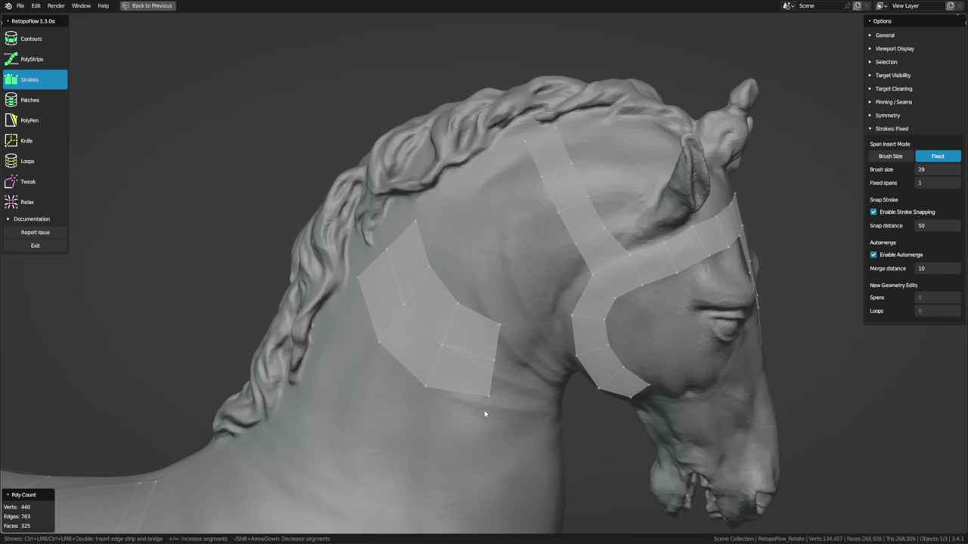
Step: With Fixed span insertion, extend the neck patch's front lower edge down the neck as a one-face-wide strip with three spans
{"action": "middle_click_drag", "start_coordinate": [419, 415], "coordinate": [460, 313], "text": "shift"}
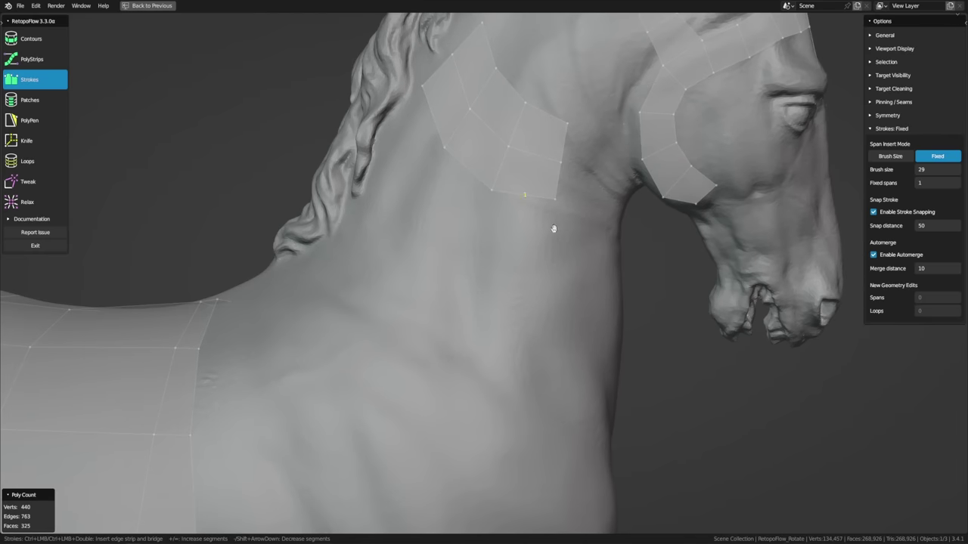
{"action": "left_click_drag", "start_coordinate": [553, 201], "coordinate": [525, 383]}
{"action": "key", "text": "minus"}
{"action": "key", "text": "minus"}
{"action": "key", "text": "minus"}
{"action": "key", "text": "minus"}
{"action": "key", "text": "minus"}
{"action": "key", "text": "minus"}
{"action": "key", "text": "minus"}
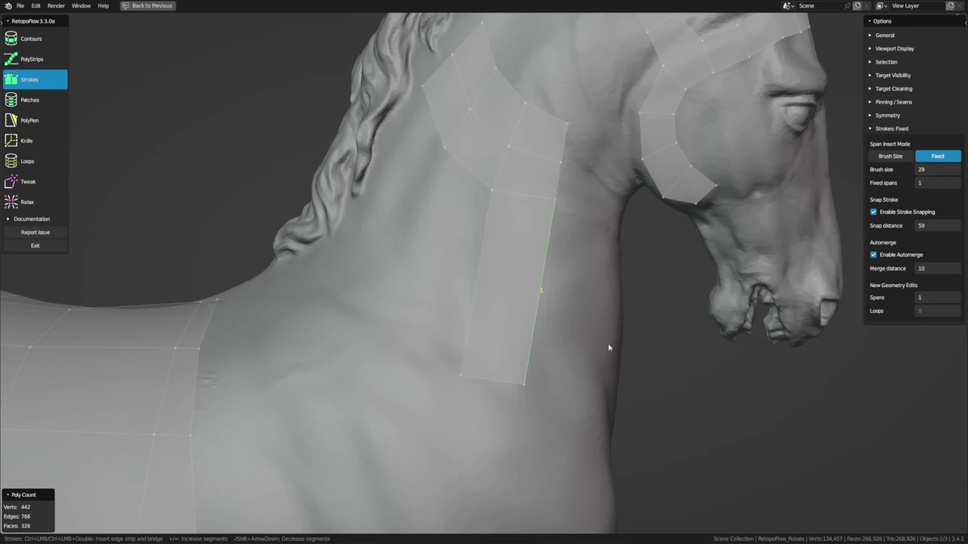
{"action": "key", "text": "equal"}
Step: Try filling the area behind the neck strip with a stroke from its lower corner and another from the patch's rear corner, undoing both
{"action": "middle_click_drag", "start_coordinate": [617, 345], "coordinate": [637, 353]}
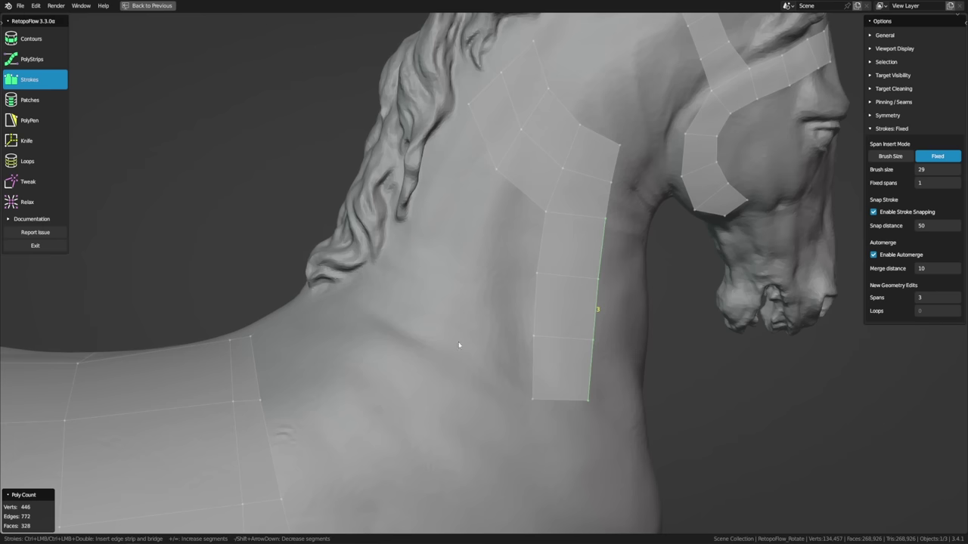
{"action": "left_click", "coordinate": [531, 196]}
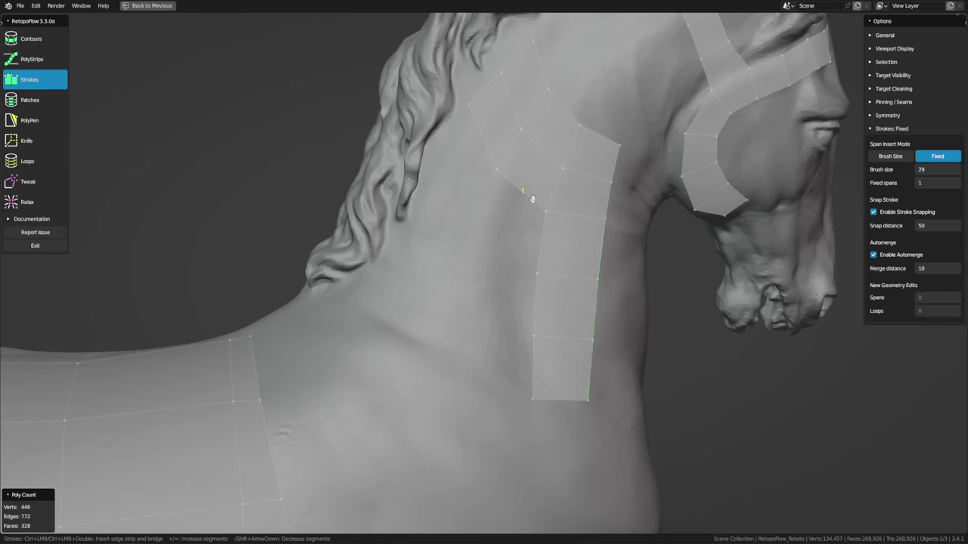
{"action": "left_click", "coordinate": [485, 135], "text": "shift"}
{"action": "middle_click_drag", "start_coordinate": [566, 280], "coordinate": [574, 286]}
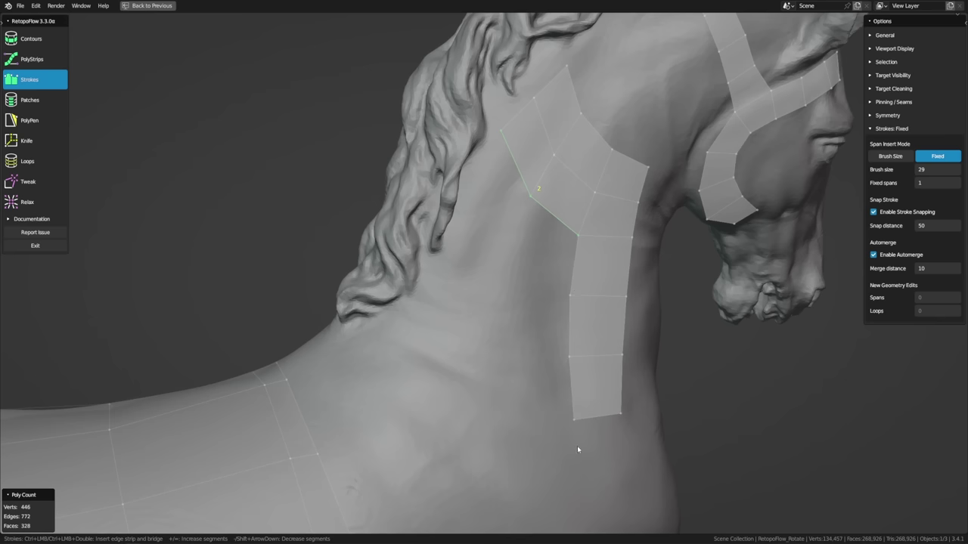
{"action": "mouse_move", "coordinate": [574, 419]}
{"action": "left_mouse_down"}
{"action": "mouse_move", "coordinate": [488, 419]}
{"action": "mouse_move", "coordinate": [445, 393]}
{"action": "mouse_move", "coordinate": [403, 344]}
{"action": "left_mouse_up"}
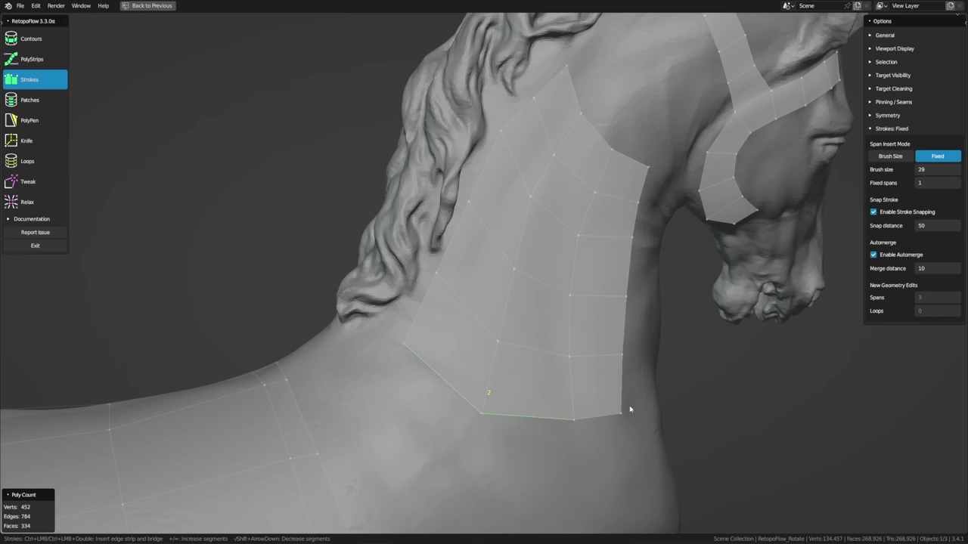
{"action": "key", "text": "ctrl+z"}
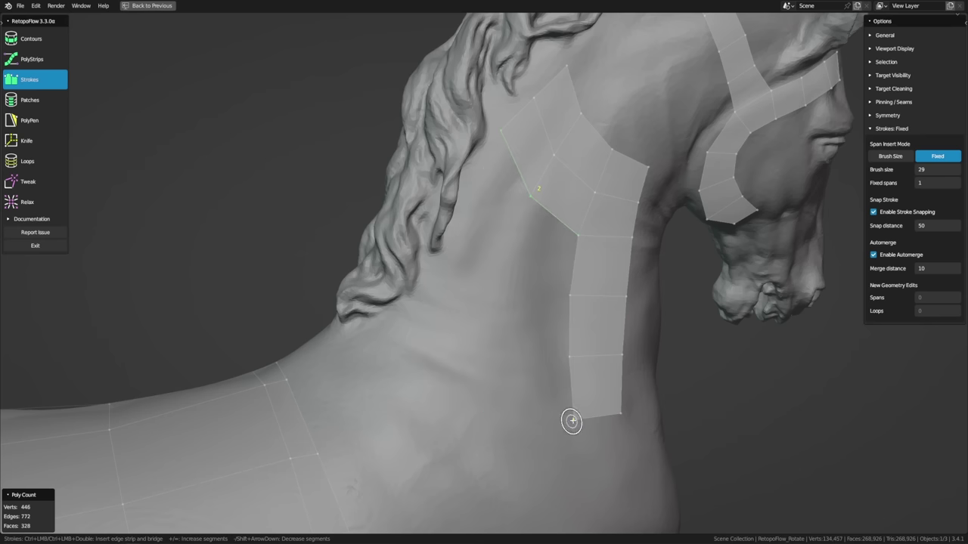
{"action": "mouse_move", "coordinate": [499, 132]}
{"action": "left_mouse_down"}
{"action": "mouse_move", "coordinate": [452, 268]}
{"action": "mouse_move", "coordinate": [444, 386]}
{"action": "left_mouse_up"}
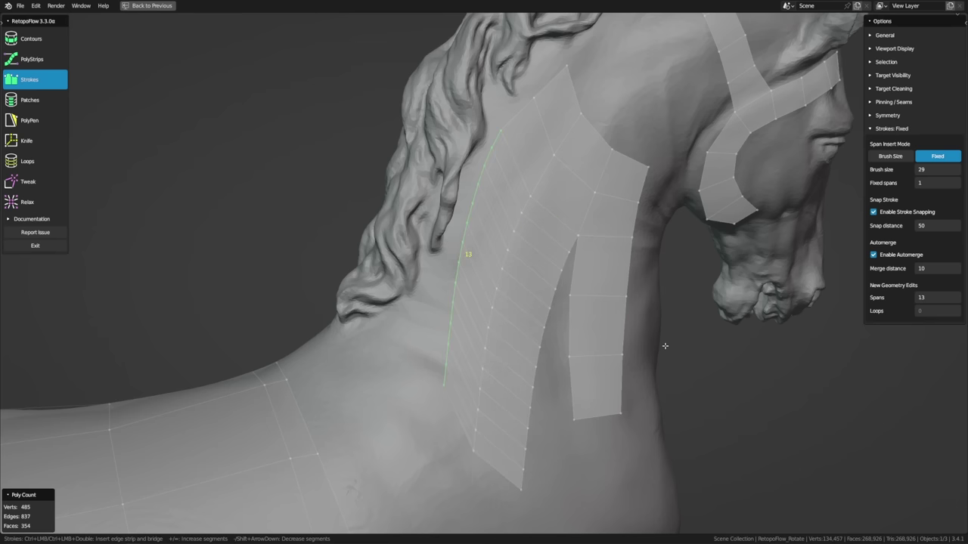
{"action": "key", "text": "ctrl+z"}
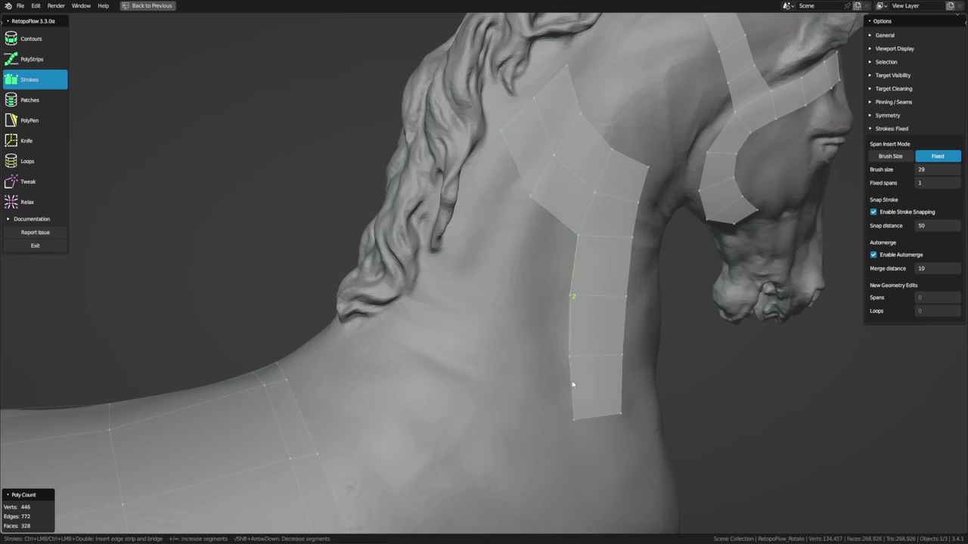
Step: Select the neck strip's full rear edge and fill the corner area with a stroke from the patch's rear corner down beside the mane
{"action": "left_click", "coordinate": [572, 383], "text": "shift"}
{"action": "mouse_move", "coordinate": [501, 131]}
{"action": "left_mouse_down"}
{"action": "mouse_move", "coordinate": [424, 313]}
{"action": "mouse_move", "coordinate": [415, 420]}
{"action": "left_mouse_up"}
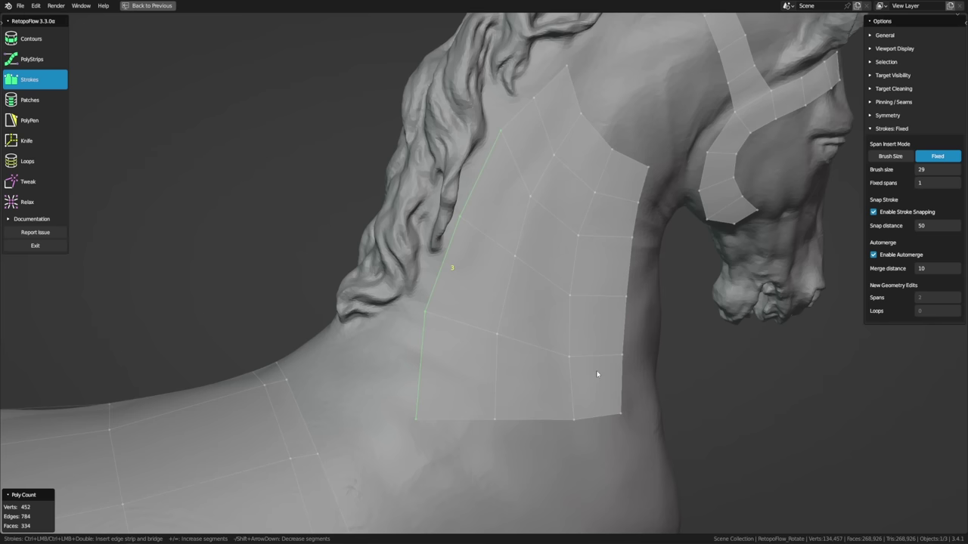
Step: Set the Strokes brush size to 41 for close-up work on the horse's eye
{"action": "mouse_move", "coordinate": [793, 339]}
{"action": "middle_mouse_down"}
{"action": "mouse_move", "coordinate": [764, 247]}
{"action": "mouse_move", "coordinate": [631, 298]}
{"action": "mouse_move", "coordinate": [553, 207]}
{"action": "mouse_move", "coordinate": [477, 201]}
{"action": "mouse_move", "coordinate": [532, 201]}
{"action": "middle_mouse_up"}
{"action": "scroll", "coordinate": [630, 298], "scroll_direction": "up", "scroll_amount": 3}
{"action": "scroll", "coordinate": [499, 205], "scroll_direction": "up", "scroll_amount": 3}
{"action": "key", "text": "f"}
{"action": "left_click", "coordinate": [484, 201]}
Step: Try closed strokes around the horse's eyeball, undoing the first loop and repeating it with a nose strip edge selected
{"action": "mouse_move", "coordinate": [539, 198]}
{"action": "left_mouse_down"}
{"action": "mouse_move", "coordinate": [497, 168]}
{"action": "mouse_move", "coordinate": [461, 182]}
{"action": "mouse_move", "coordinate": [477, 209]}
{"action": "mouse_move", "coordinate": [514, 220]}
{"action": "mouse_move", "coordinate": [541, 200]}
{"action": "left_mouse_up"}
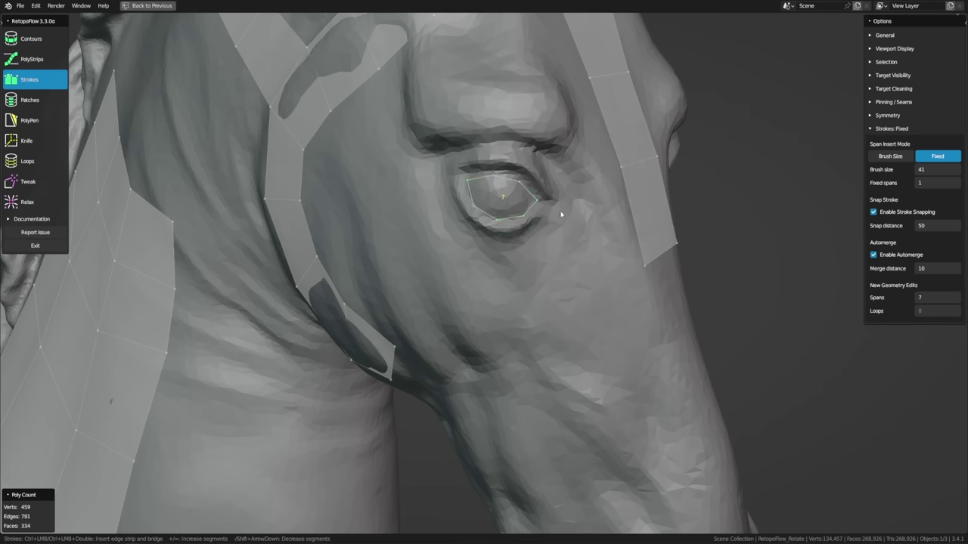
{"action": "key", "text": "ctrl+z"}
{"action": "mouse_move", "coordinate": [538, 199]}
{"action": "left_mouse_down"}
{"action": "mouse_move", "coordinate": [464, 176]}
{"action": "mouse_move", "coordinate": [517, 213]}
{"action": "mouse_move", "coordinate": [545, 199]}
{"action": "left_mouse_up"}
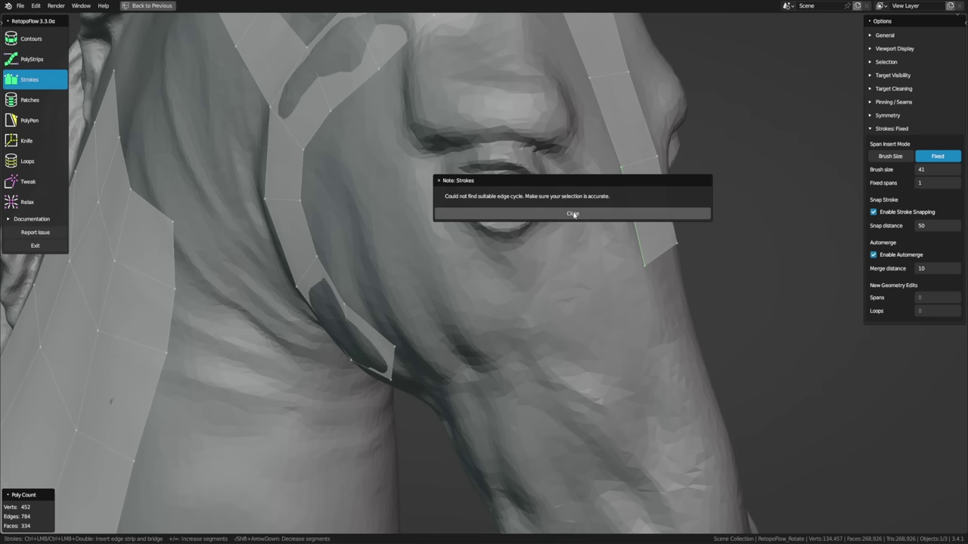
{"action": "left_click", "coordinate": [574, 215]}
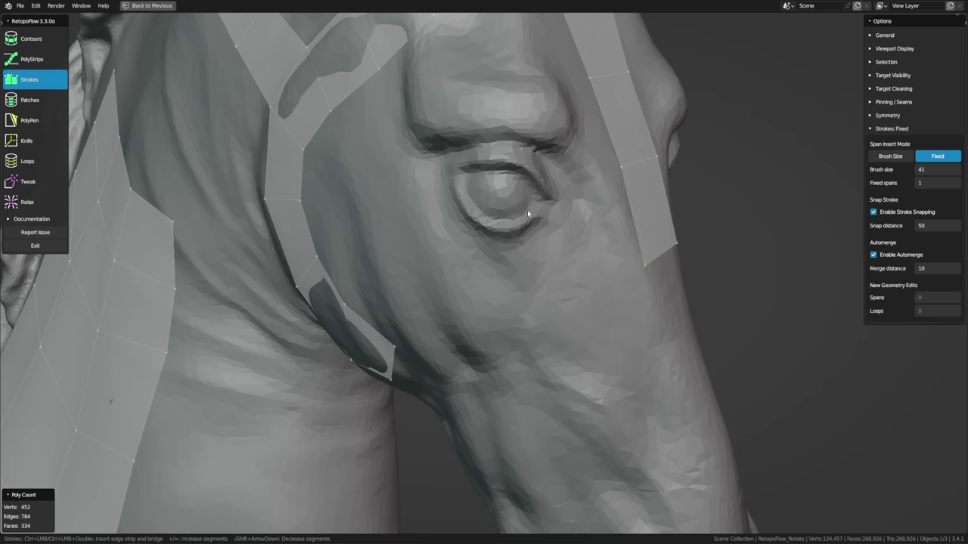
Step: Draw a closed edge loop around the horse's eyeball and increase it to nine segments
{"action": "mouse_move", "coordinate": [530, 181]}
{"action": "left_mouse_down"}
{"action": "mouse_move", "coordinate": [502, 169]}
{"action": "mouse_move", "coordinate": [461, 173]}
{"action": "mouse_move", "coordinate": [495, 220]}
{"action": "mouse_move", "coordinate": [540, 207]}
{"action": "mouse_move", "coordinate": [536, 191]}
{"action": "left_mouse_up"}
{"action": "key", "text": "equal"}
{"action": "key", "text": "equal"}
Step: Set the Strokes snap distance to 10
{"action": "left_click", "coordinate": [921, 226]}
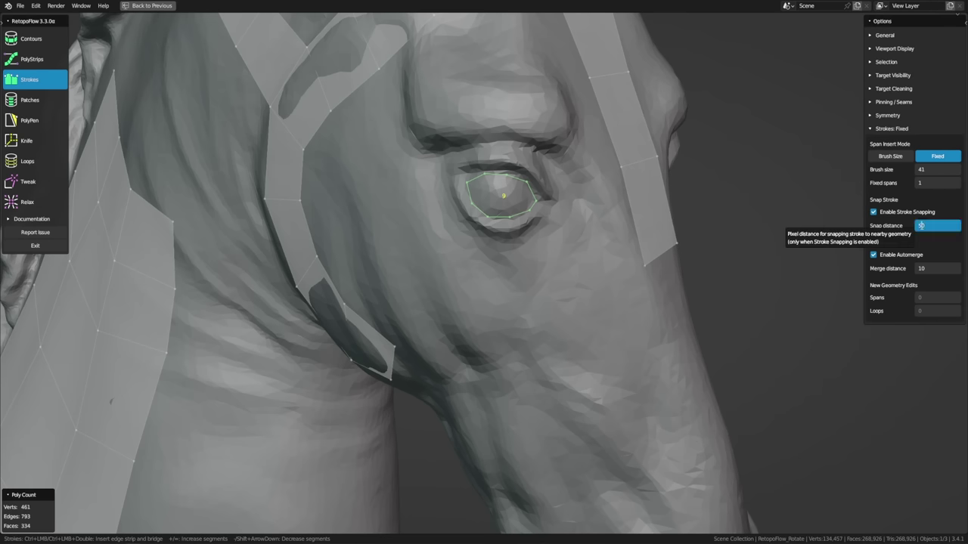
{"action": "key", "text": "BackSpace"}
{"action": "type", "text": "1"}
{"action": "key", "text": "Return"}
{"action": "middle_click_drag", "start_coordinate": [610, 187], "coordinate": [570, 232], "text": "shift"}
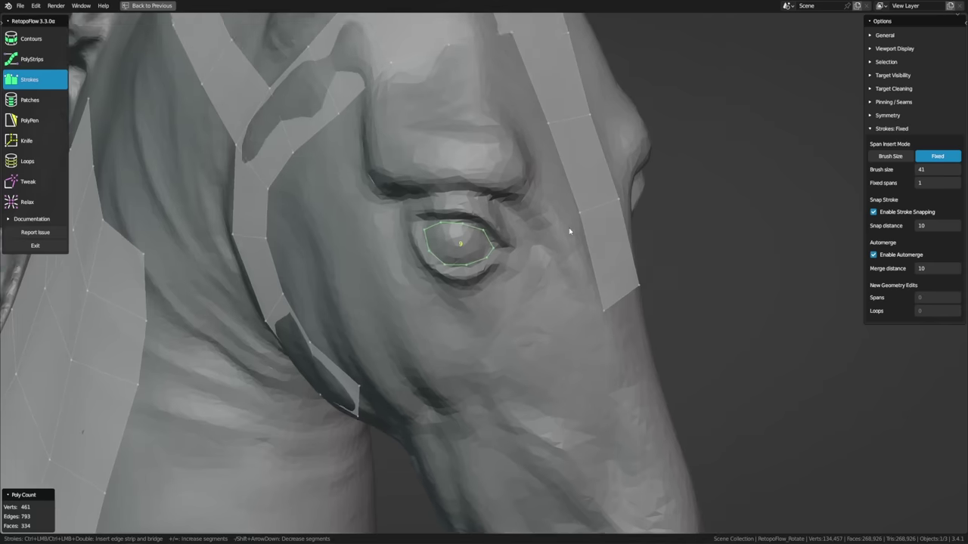
{"action": "scroll", "coordinate": [570, 231], "scroll_direction": "up", "scroll_amount": 3}
{"action": "middle_click_drag", "start_coordinate": [516, 279], "coordinate": [508, 275]}
{"action": "scroll", "coordinate": [507, 275], "scroll_direction": "down", "scroll_amount": 3}
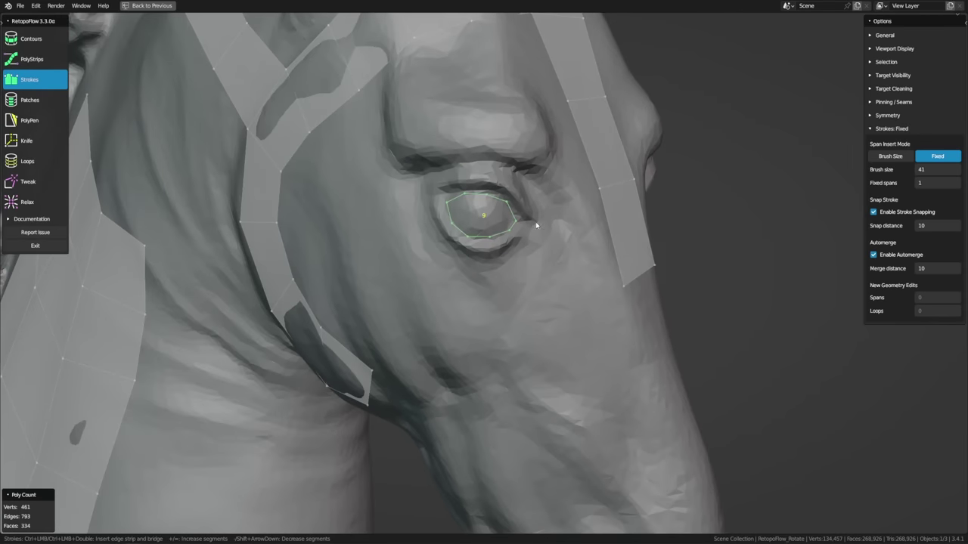
Step: Draw a closed Strokes loop around the horse's eye to surround the eyeball loop with a ring of faces
{"action": "mouse_move", "coordinate": [535, 223]}
{"action": "left_mouse_down"}
{"action": "mouse_move", "coordinate": [516, 191]}
{"action": "mouse_move", "coordinate": [499, 186]}
{"action": "mouse_move", "coordinate": [432, 194]}
{"action": "mouse_move", "coordinate": [447, 242]}
{"action": "mouse_move", "coordinate": [481, 253]}
{"action": "mouse_move", "coordinate": [511, 247]}
{"action": "mouse_move", "coordinate": [537, 217]}
{"action": "left_mouse_up"}
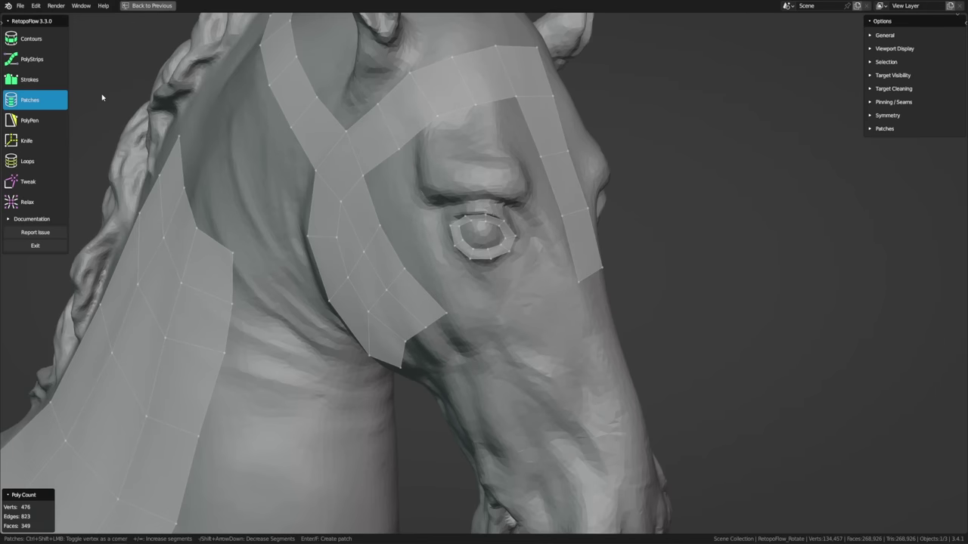
Step: Select the facing three-edge boundaries of the neck mesh and head strip for Patches, and try filling the gap before undoing it
{"action": "middle_click_drag", "start_coordinate": [223, 197], "coordinate": [255, 208]}
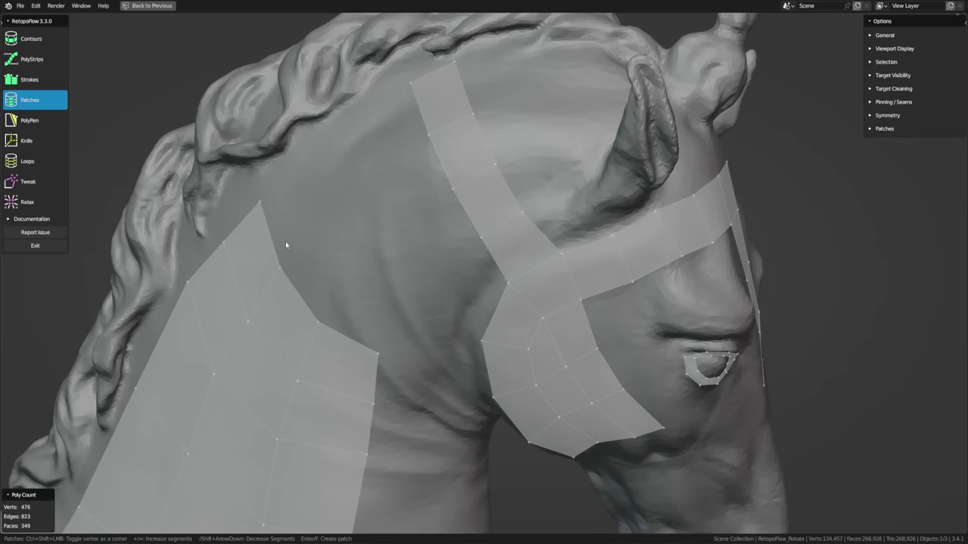
{"action": "mouse_move", "coordinate": [279, 249]}
{"action": "left_mouse_down"}
{"action": "mouse_move", "coordinate": [281, 266]}
{"action": "mouse_move", "coordinate": [345, 329]}
{"action": "left_mouse_up"}
{"action": "left_click_drag", "start_coordinate": [428, 106], "coordinate": [473, 219], "text": "shift"}
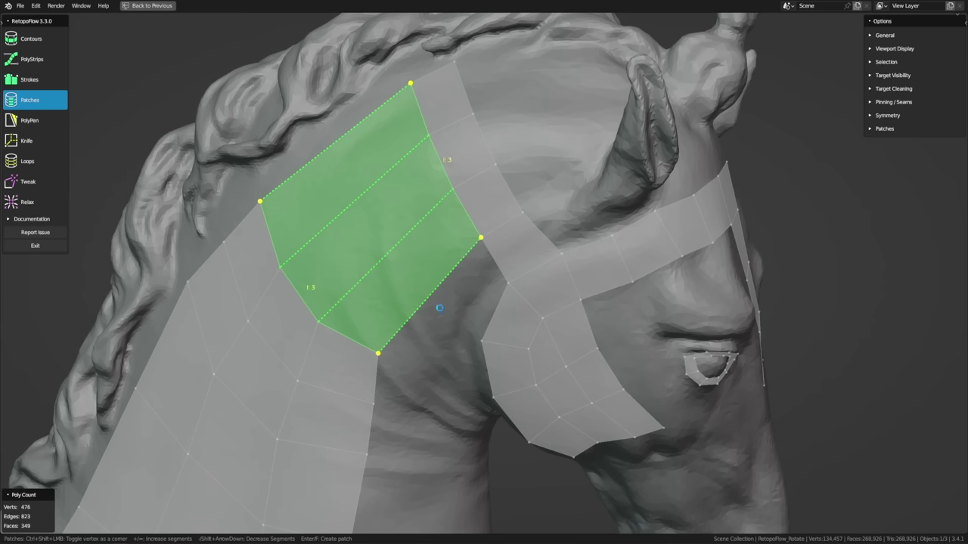
{"action": "left_click", "coordinate": [42, 82]}
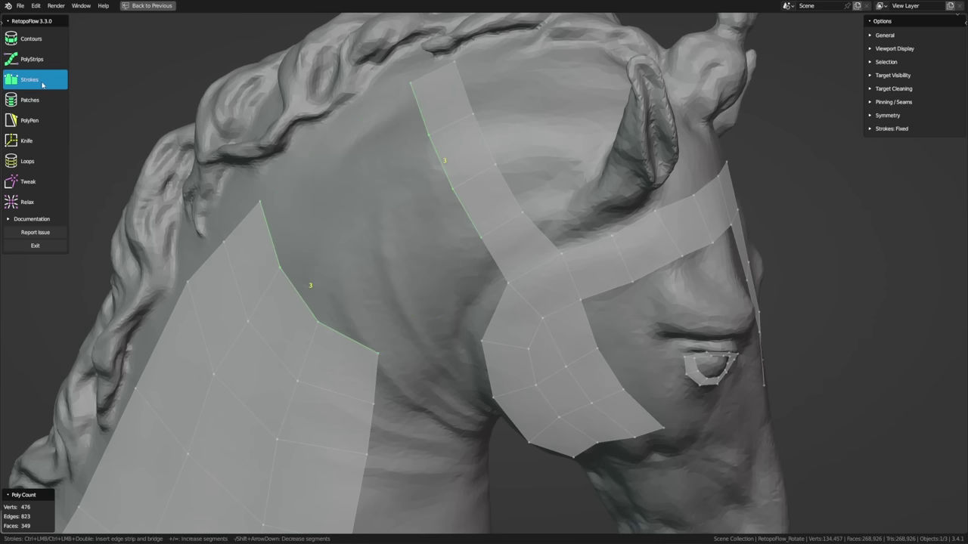
{"action": "left_click", "coordinate": [43, 100]}
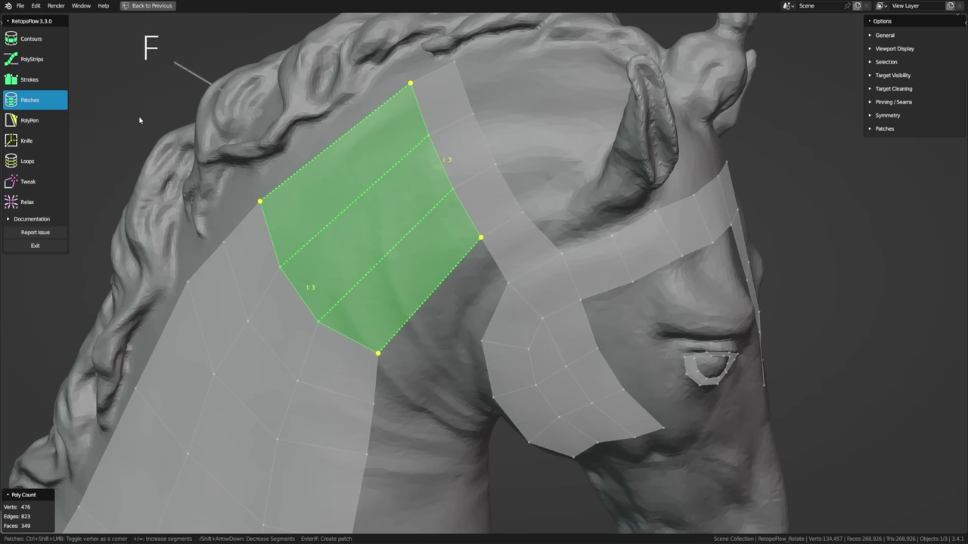
{"action": "key", "text": "f"}
{"action": "key", "text": "ctrl+z"}
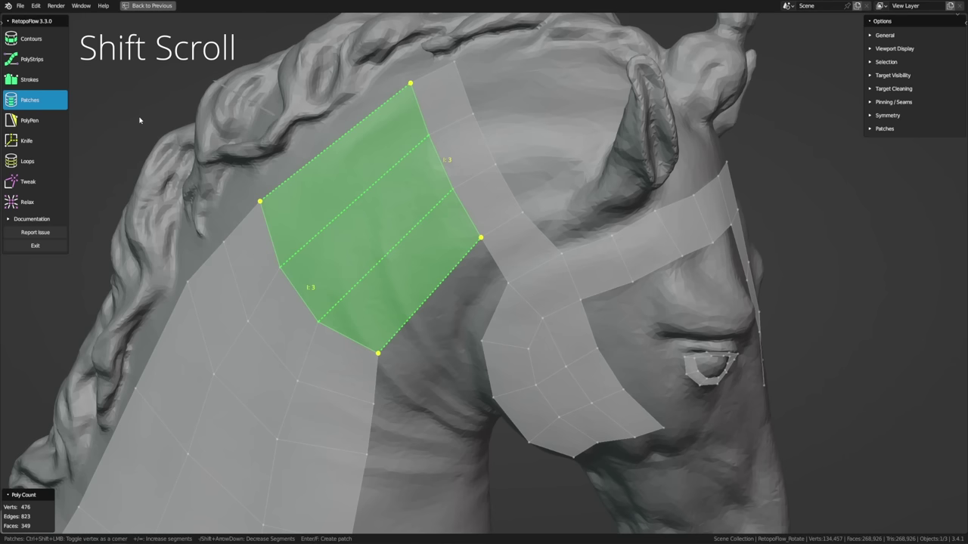
Step: Increase the patch between the neck mesh and the head strip to two segments across and create it
{"action": "scroll", "coordinate": [139, 120], "scroll_direction": "up", "scroll_amount": 4, "text": "shift"}
{"action": "scroll", "coordinate": [139, 121], "scroll_direction": "down", "scroll_amount": 2, "text": "shift"}
{"action": "scroll", "coordinate": [139, 120], "scroll_direction": "up", "scroll_amount": 1, "text": "shift"}
{"action": "scroll", "coordinate": [139, 120], "scroll_direction": "down", "scroll_amount": 2, "text": "shift"}
{"action": "scroll", "coordinate": [140, 120], "scroll_direction": "up", "scroll_amount": 1, "text": "shift"}
{"action": "scroll", "coordinate": [139, 120], "scroll_direction": "down", "scroll_amount": 1, "text": "shift"}
{"action": "scroll", "coordinate": [139, 121], "scroll_direction": "up", "scroll_amount": 1, "text": "shift"}
{"action": "scroll", "coordinate": [139, 120], "scroll_direction": "down", "scroll_amount": 1, "text": "shift"}
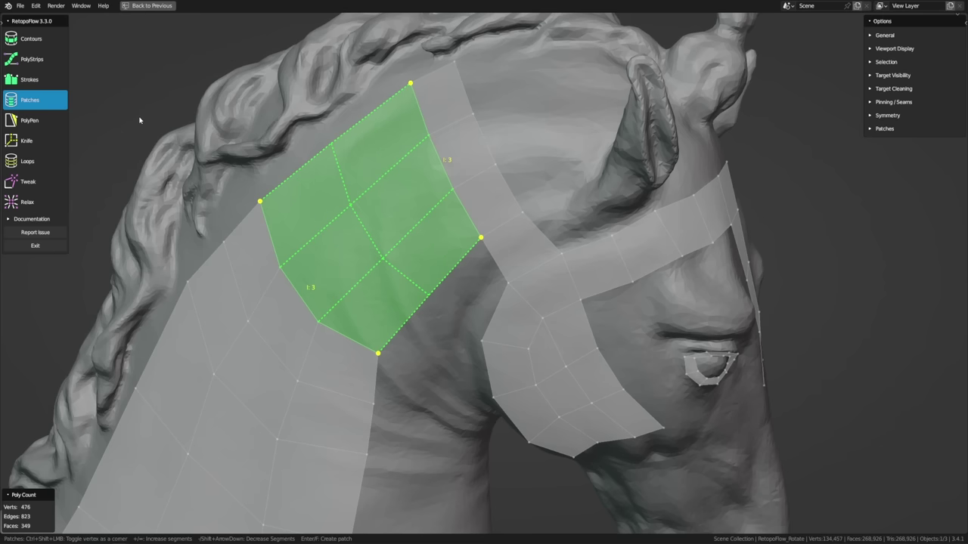
{"action": "key", "text": "f"}
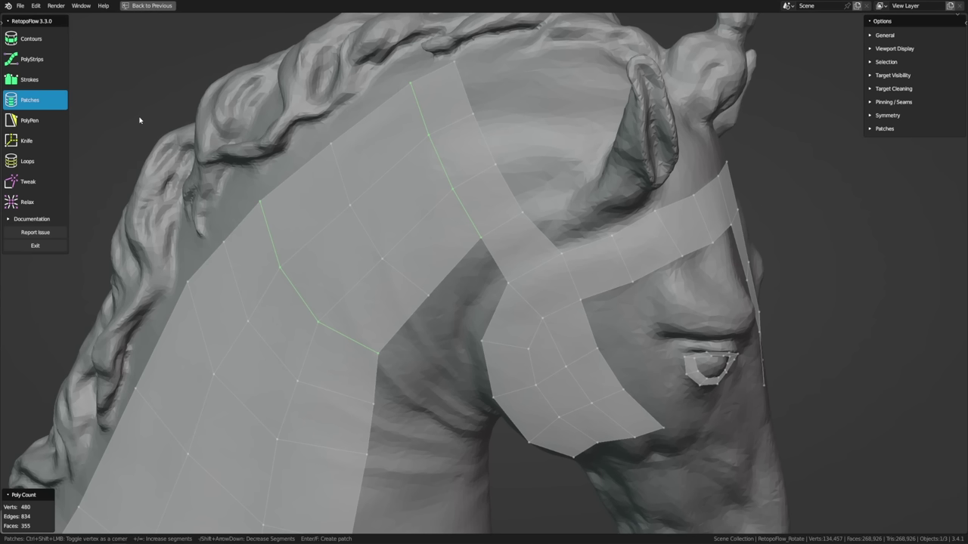
Step: Draw a PolyStrips strip from the back lower corner of the neck mesh down over the horse's shoulder
{"action": "scroll", "coordinate": [386, 337], "scroll_direction": "down", "scroll_amount": 2}
{"action": "middle_click_drag", "start_coordinate": [386, 337], "coordinate": [438, 199], "text": "shift"}
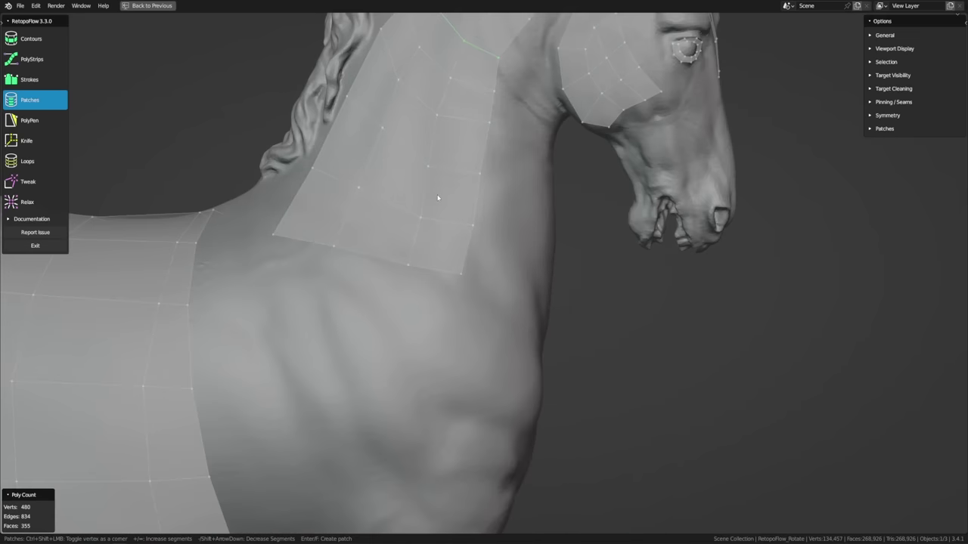
{"action": "left_click", "coordinate": [32, 59]}
{"action": "middle_click_drag", "start_coordinate": [376, 234], "coordinate": [450, 219], "text": "shift"}
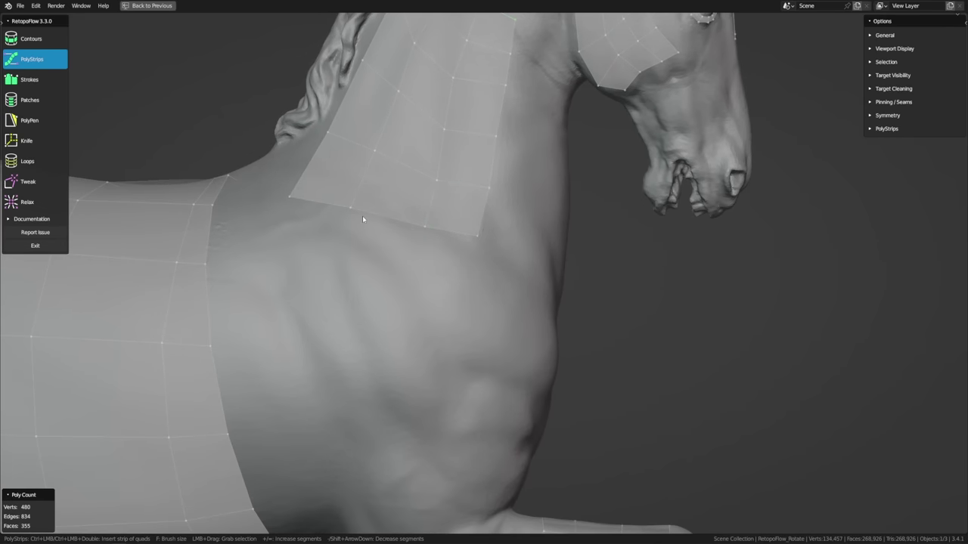
{"action": "mouse_move", "coordinate": [335, 169]}
{"action": "left_mouse_down"}
{"action": "mouse_move", "coordinate": [313, 237]}
{"action": "mouse_move", "coordinate": [318, 415]}
{"action": "left_mouse_up"}
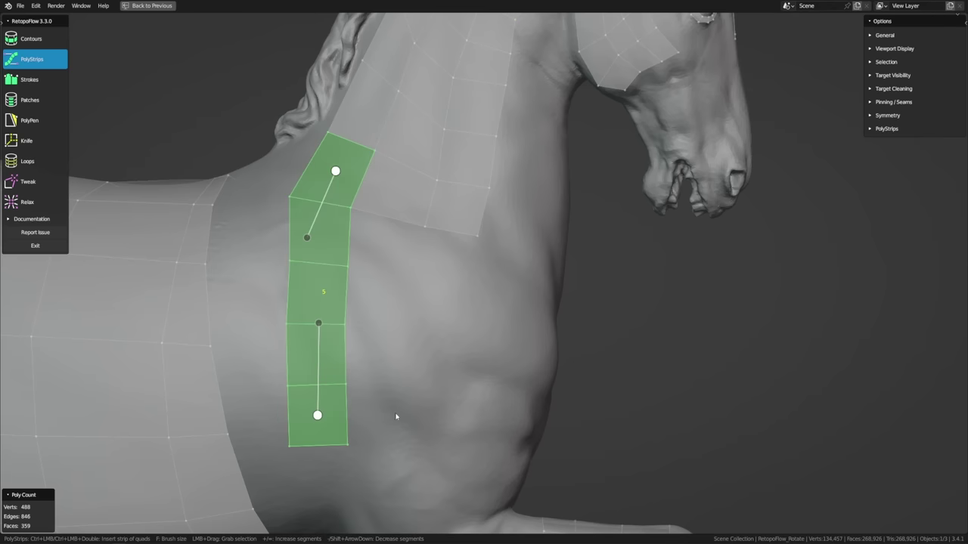
Step: Try filling the L-shaped corner between the neck mesh's lower edge and the shoulder strip with a 2x4 patch, then undo it
{"action": "left_click", "coordinate": [47, 100]}
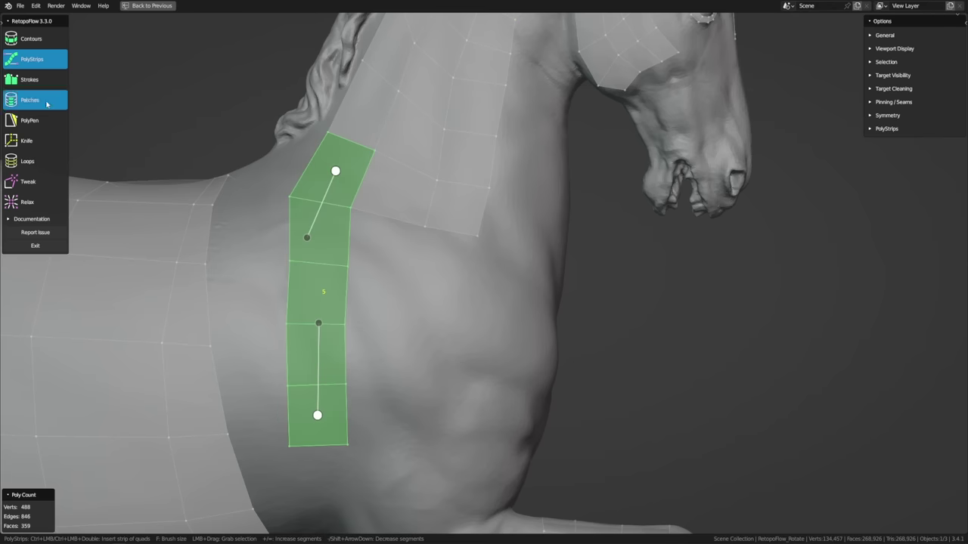
{"action": "left_click", "coordinate": [401, 221]}
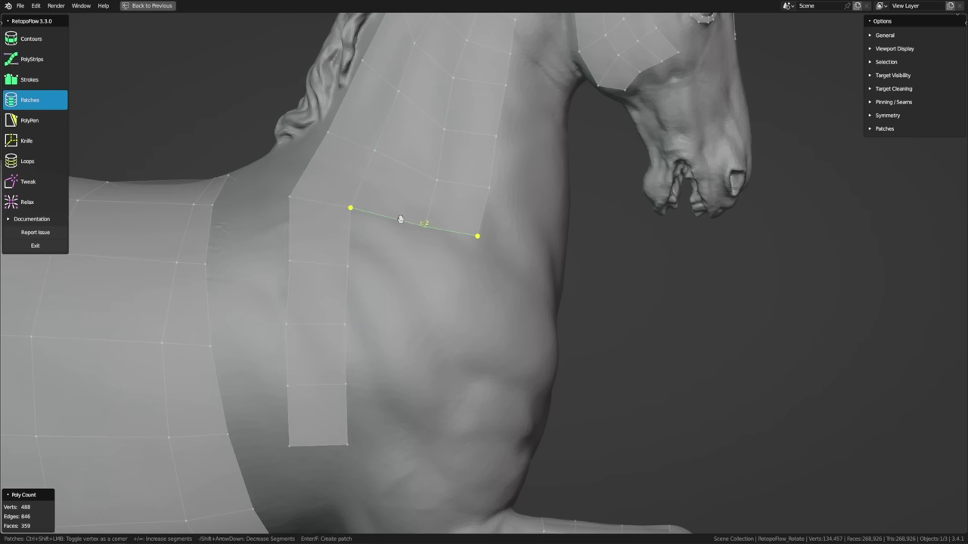
{"action": "left_click", "coordinate": [349, 239], "text": "shift"}
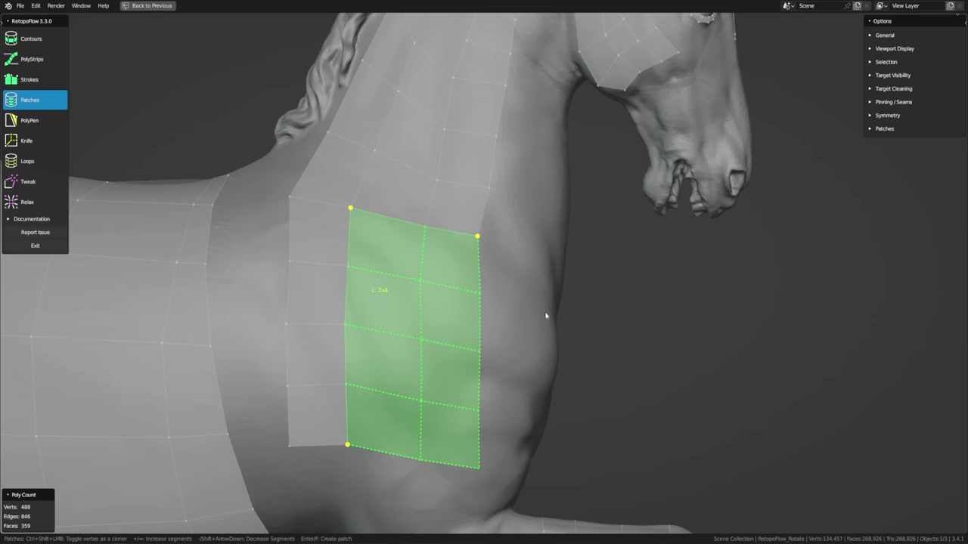
{"action": "key", "text": "Return"}
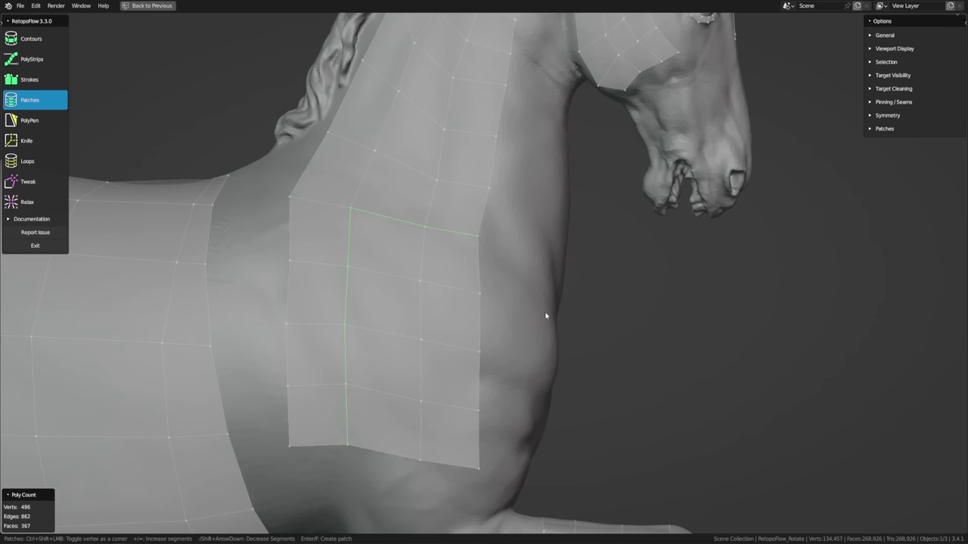
{"action": "key", "text": "ctrl+z"}
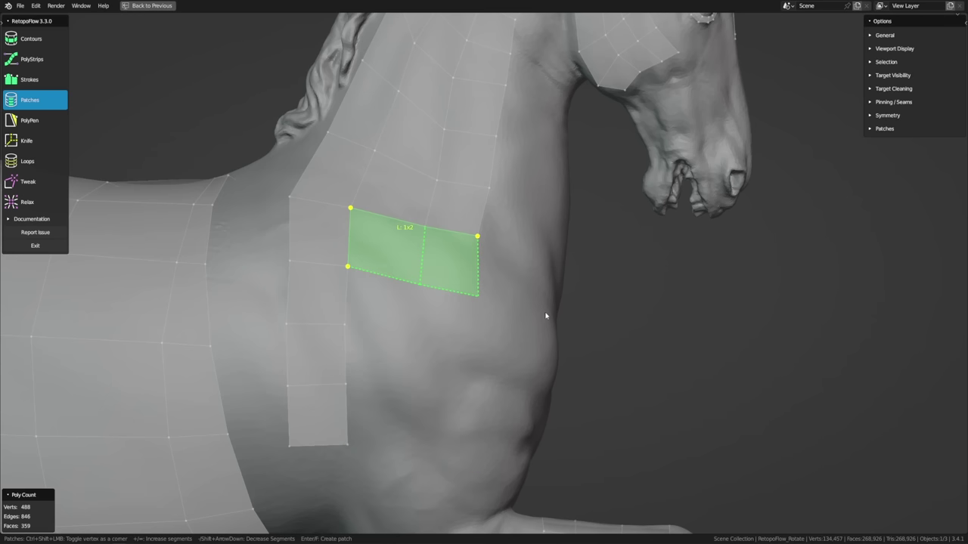
Step: Draw a second PolyStrips strip from the front lower corner of the neck mesh down the chest, redrawing it with four quads
{"action": "left_click", "coordinate": [53, 60]}
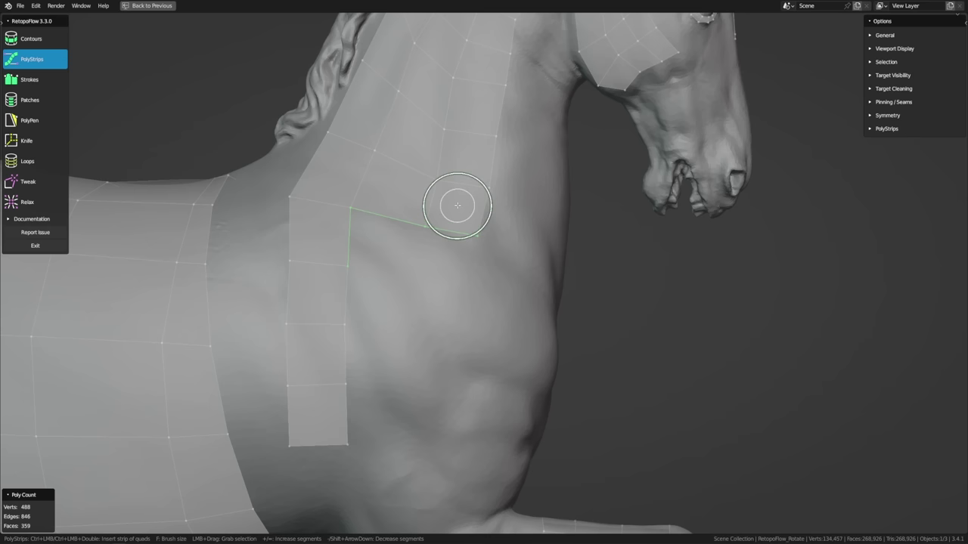
{"action": "mouse_move", "coordinate": [457, 205]}
{"action": "left_mouse_down"}
{"action": "mouse_move", "coordinate": [428, 335]}
{"action": "mouse_move", "coordinate": [428, 449]}
{"action": "left_mouse_up"}
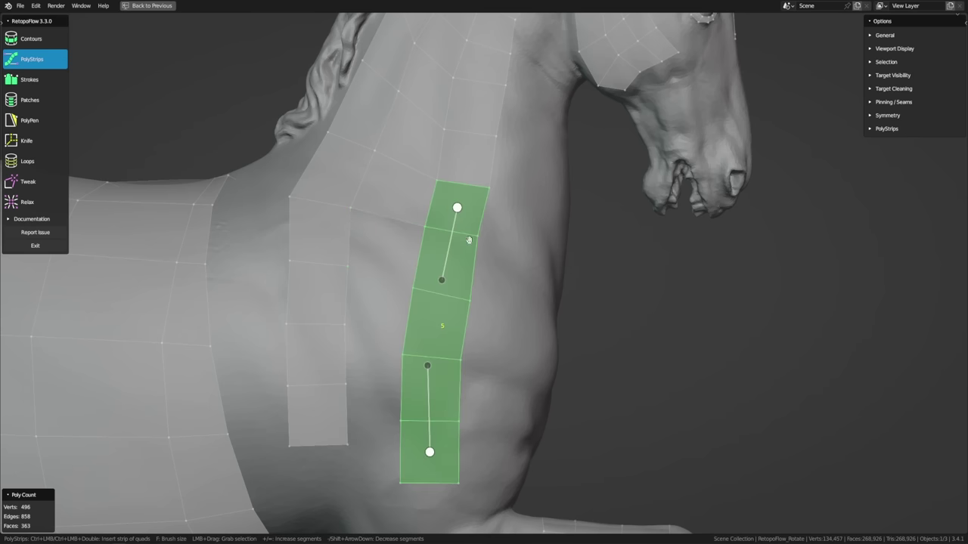
{"action": "key", "text": "alt+a"}
{"action": "mouse_move", "coordinate": [454, 288]}
{"action": "left_mouse_down"}
{"action": "mouse_move", "coordinate": [430, 452]}
{"action": "mouse_move", "coordinate": [434, 419]}
{"action": "left_mouse_up"}
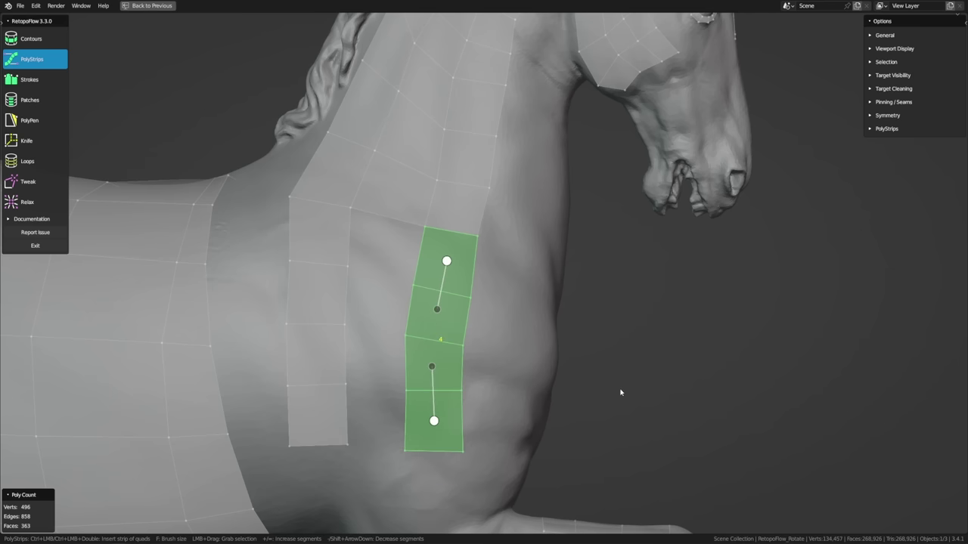
Step: Try filling the C-shaped gap between the two chest strips with a 4x1 patch, then undo it
{"action": "left_click", "coordinate": [48, 99]}
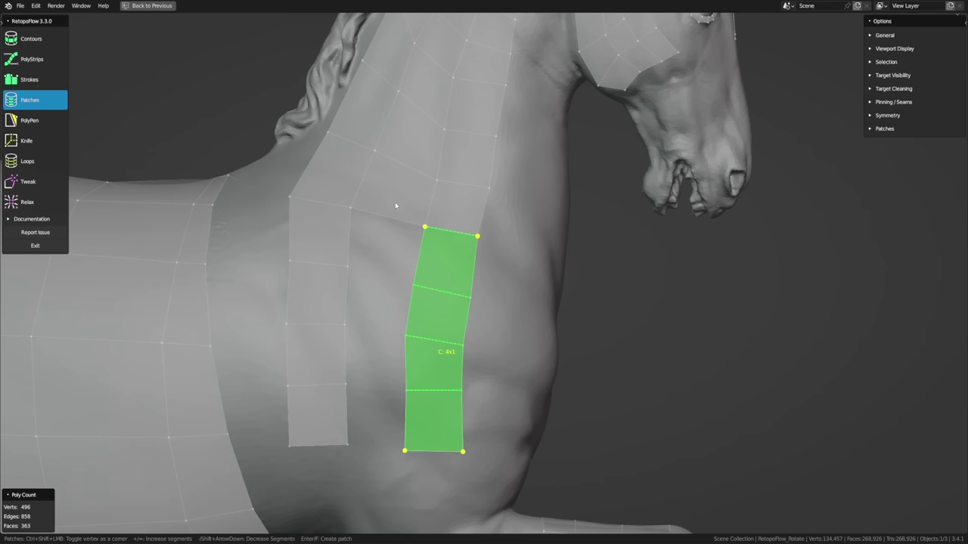
{"action": "left_click", "coordinate": [424, 259]}
{"action": "left_click", "coordinate": [347, 242], "text": "shift"}
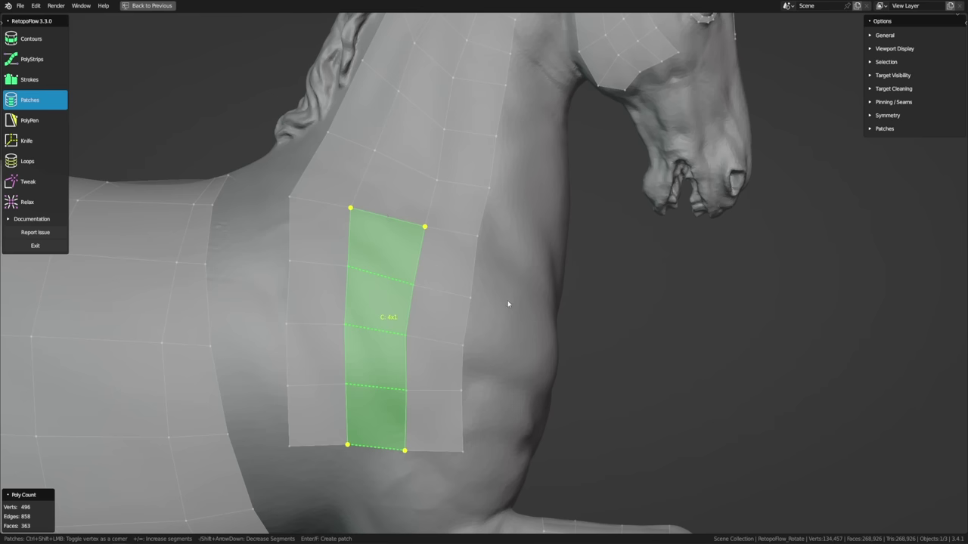
{"action": "key", "text": "Return"}
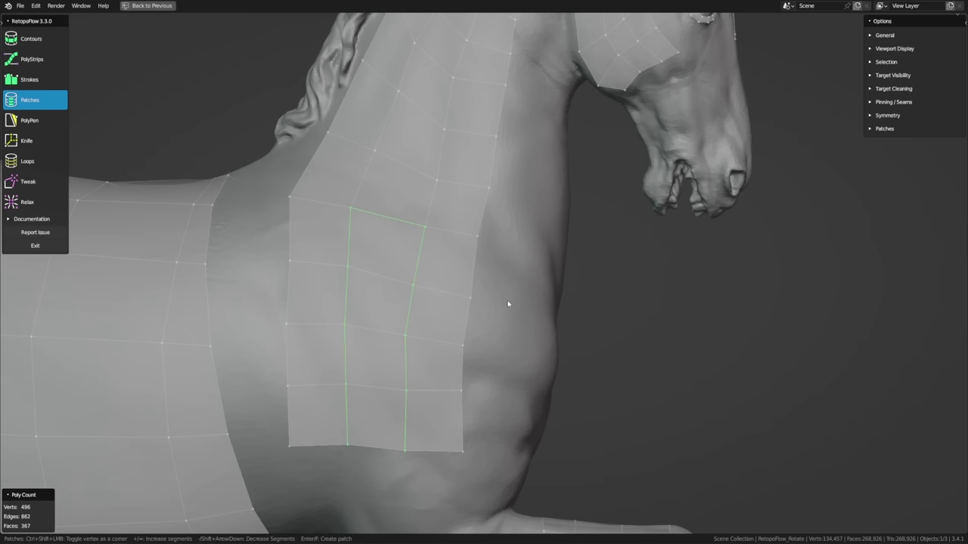
{"action": "key", "text": "ctrl+z"}
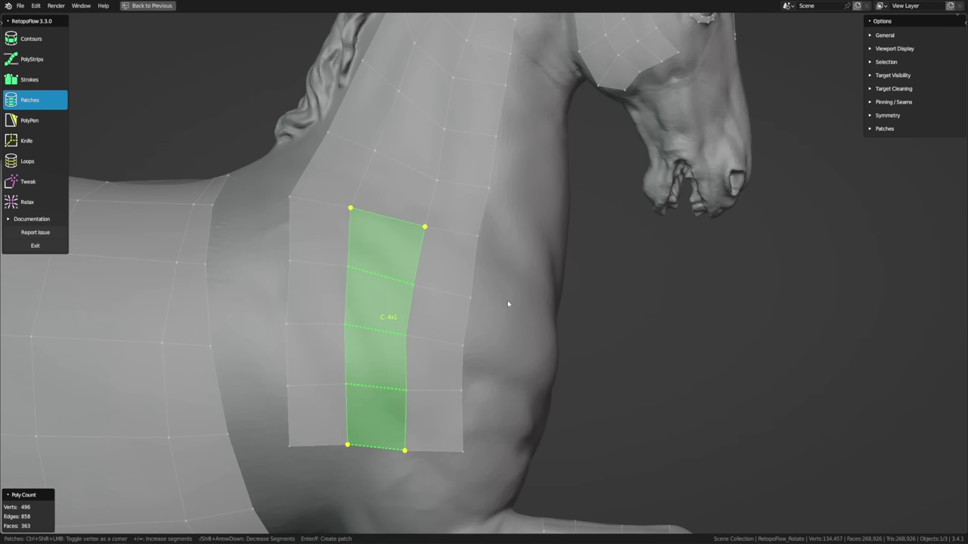
{"action": "key", "text": "ctrl+z"}
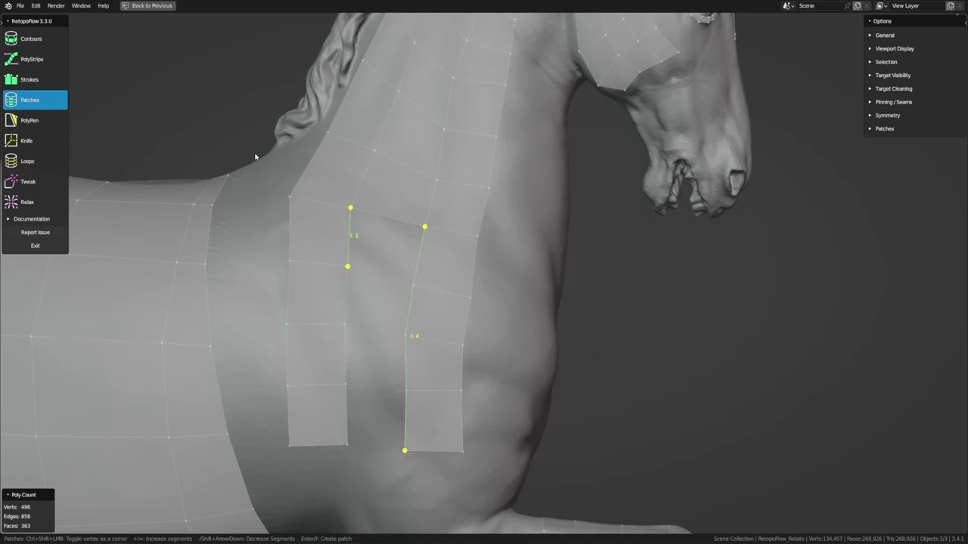
Step: Bridge the gap between the two chest strips with Strokes from its top edge, undoing and redrawing the stroke between the lower corners
{"action": "key", "text": "3"}
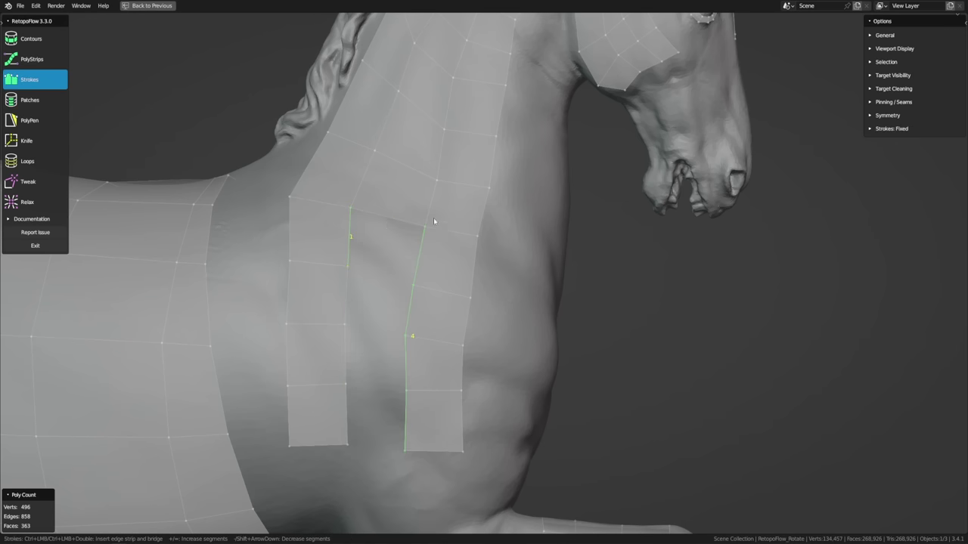
{"action": "left_click", "coordinate": [390, 218]}
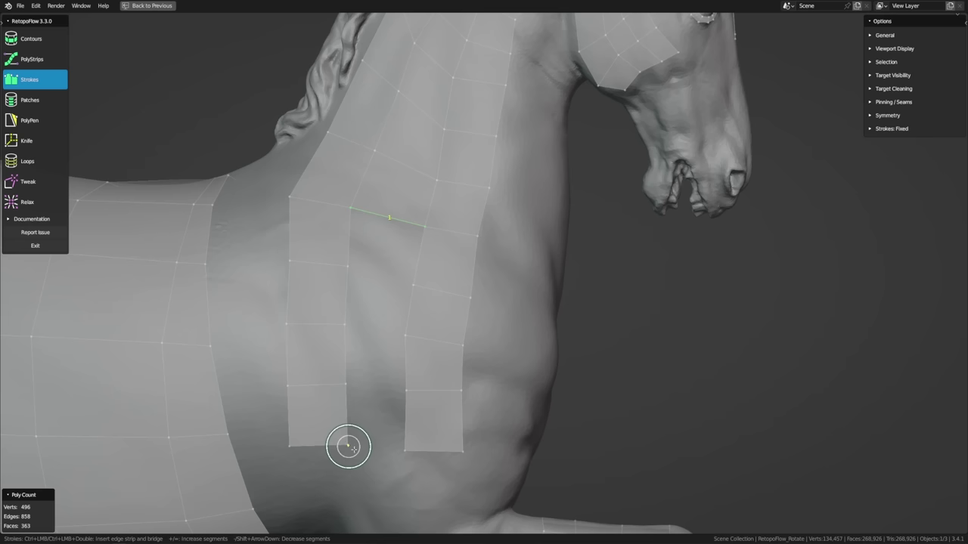
{"action": "left_click_drag", "start_coordinate": [348, 446], "coordinate": [403, 449]}
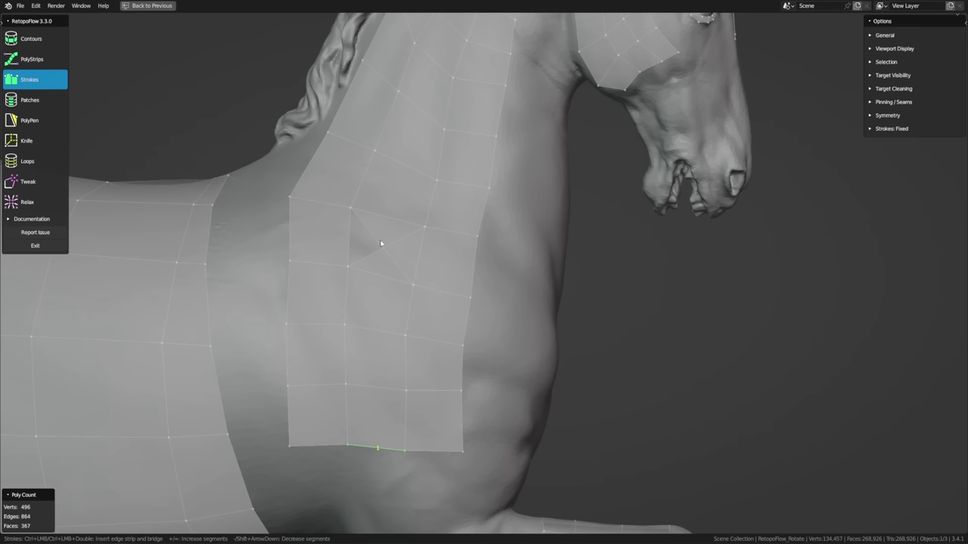
{"action": "key", "text": "ctrl+z"}
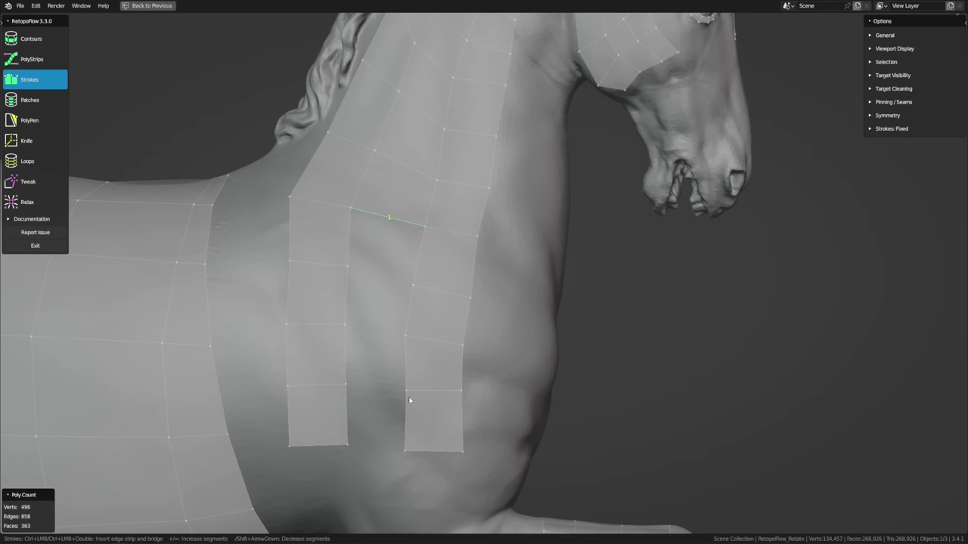
{"action": "left_click_drag", "start_coordinate": [401, 448], "coordinate": [347, 445]}
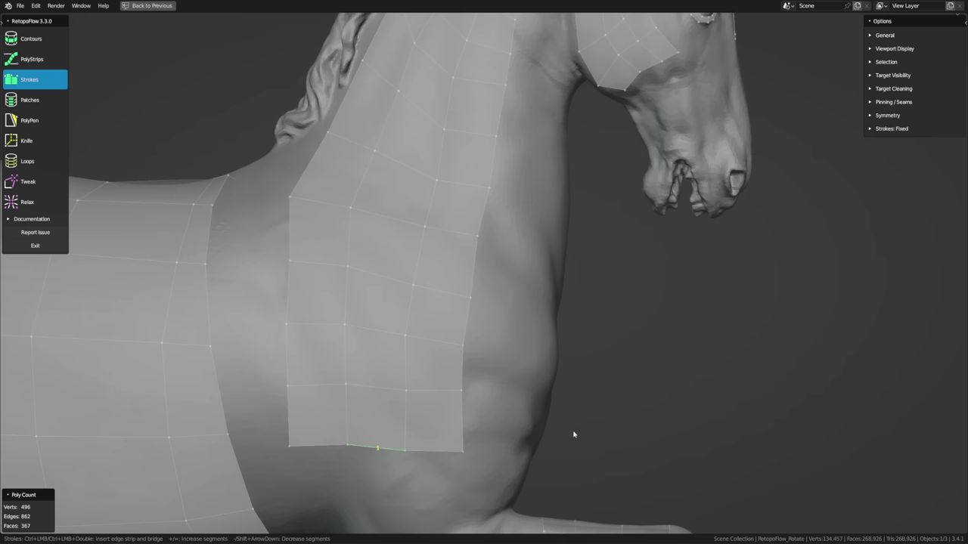
Step: Select a four-face strip in the middle of the chest mesh with PolyStrips and delete its faces
{"action": "left_click", "coordinate": [32, 59]}
{"action": "left_click_drag", "start_coordinate": [389, 184], "coordinate": [366, 343]}
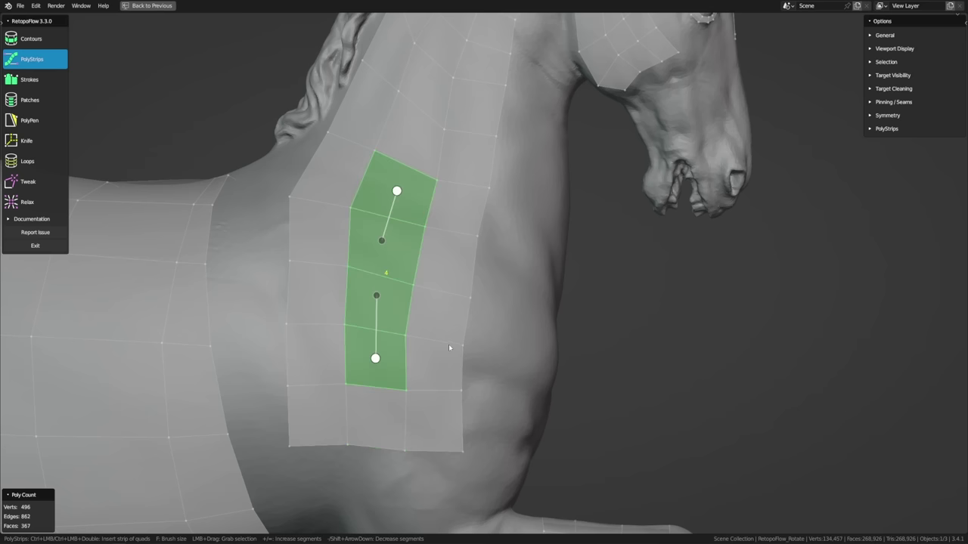
{"action": "key", "text": "x"}
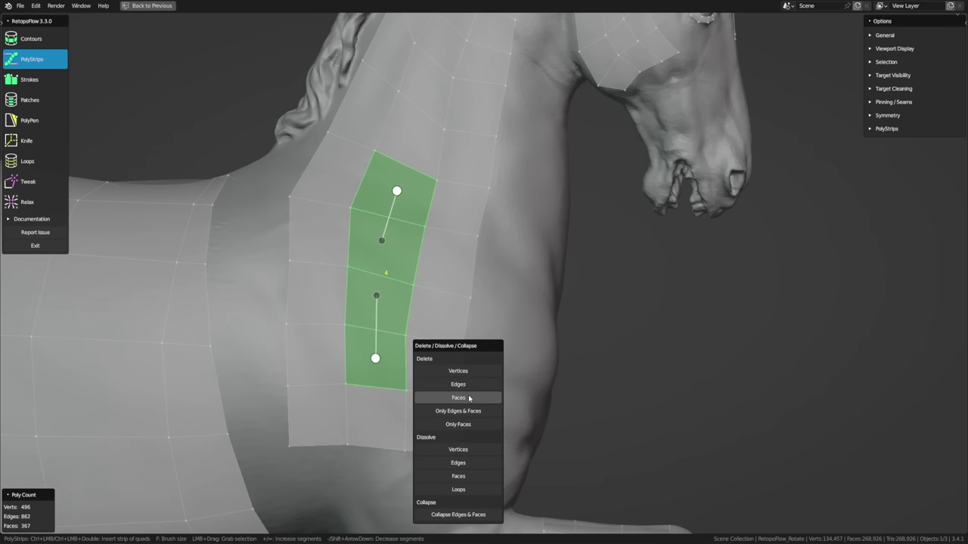
{"action": "left_click", "coordinate": [469, 398]}
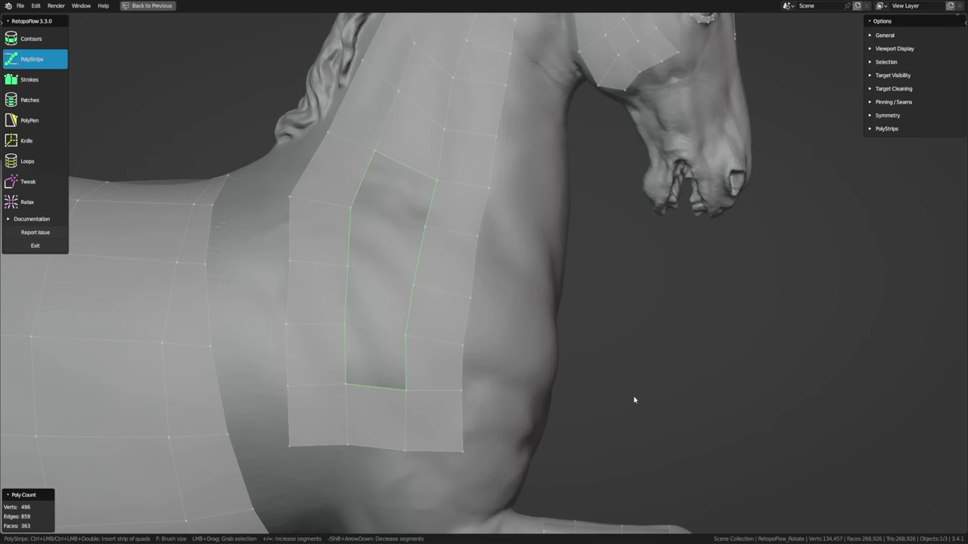
Step: Fill the enclosed rectangular hole with a 4x1 patch, then undo back to the open gap between the two chest strips
{"action": "left_click", "coordinate": [31, 100]}
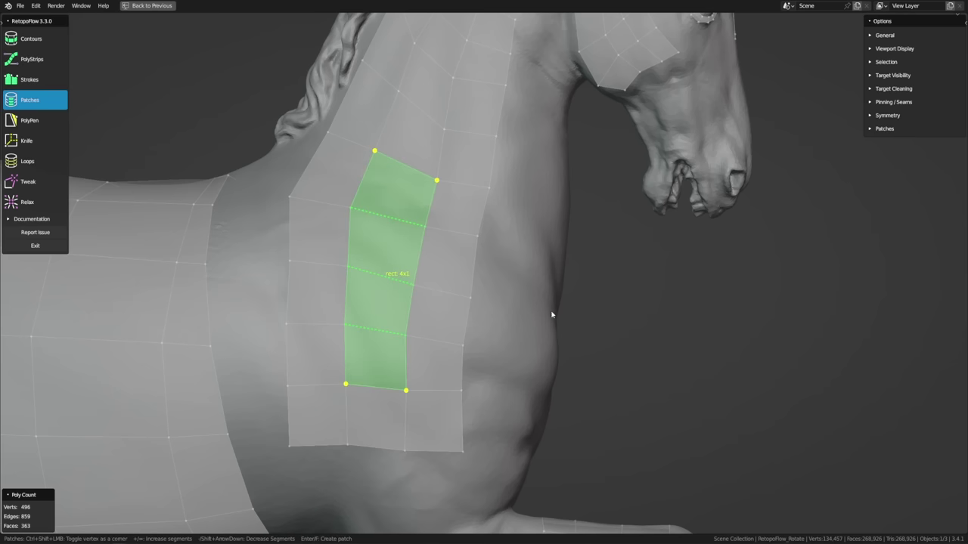
{"action": "key", "text": "Return"}
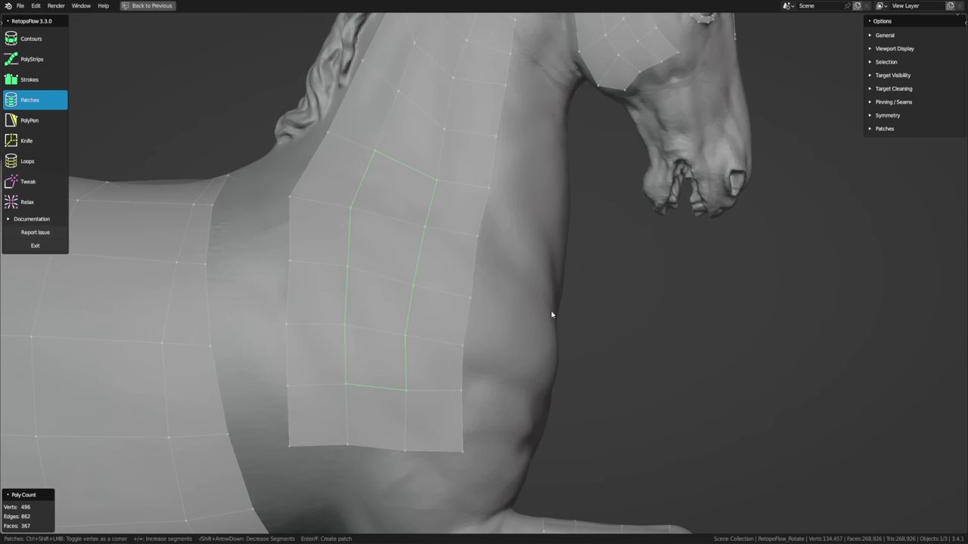
{"action": "key", "text": "Return"}
{"action": "key", "text": "ctrl+z"}
Step: Undo the recent chest edits back to before the front PolyStrips strip was drawn, leaving only the rear strip below the neck
{"action": "key", "text": "ctrl+z"}
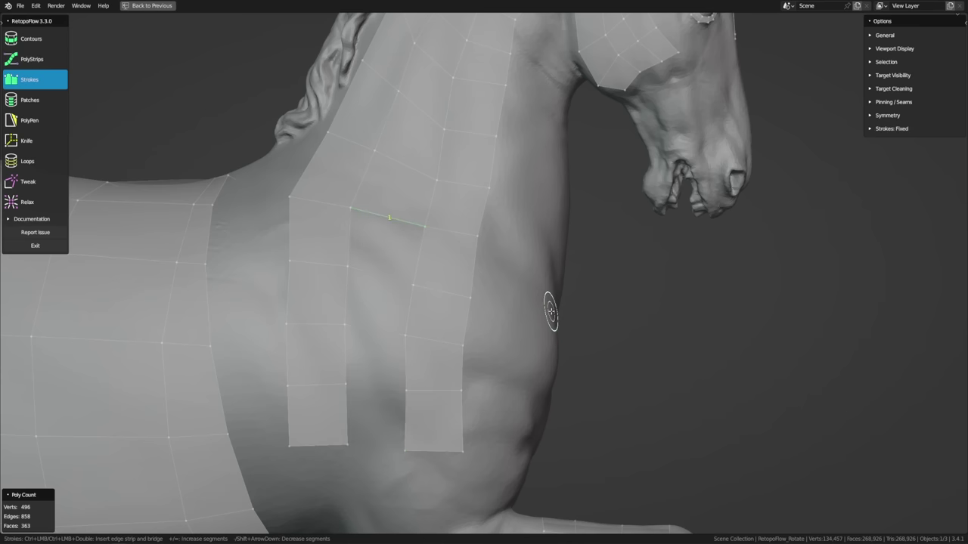
{"action": "key", "text": "ctrl+z"}
{"action": "key", "text": "ctrl+z"}
{"action": "key", "text": "ctrl+z"}
{"action": "key", "text": "ctrl+z"}
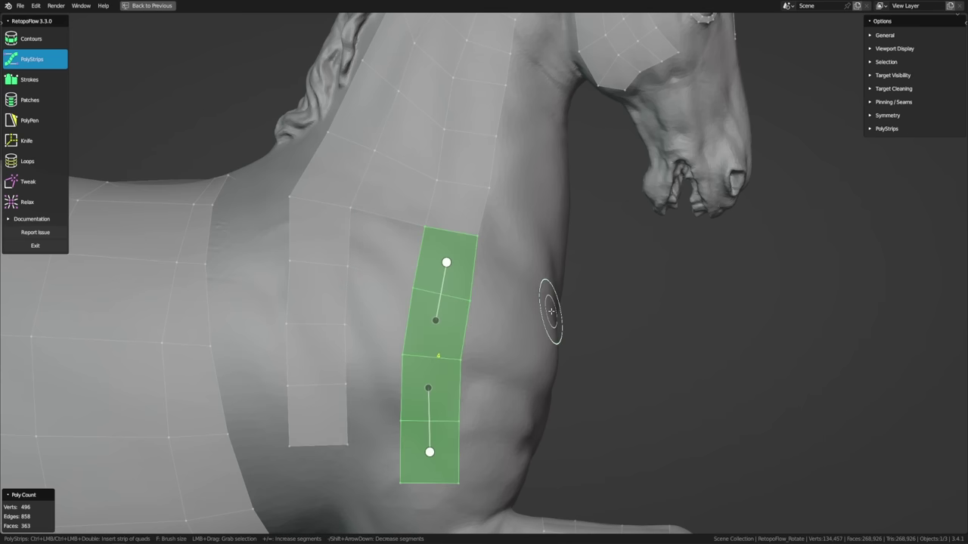
{"action": "key", "text": "ctrl+z"}
{"action": "key", "text": "ctrl+z"}
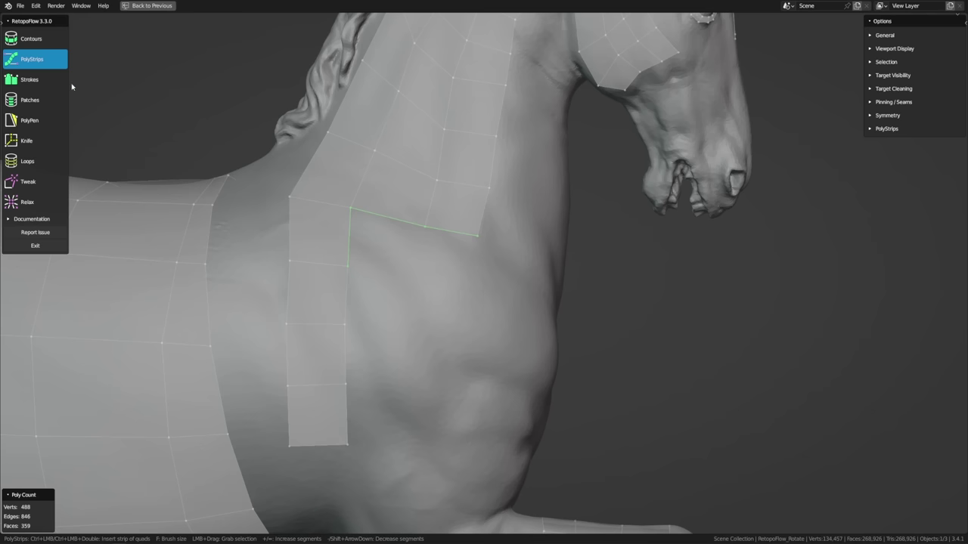
Step: Try extending the neck's two-edge lower border with Strokes from the chest strip's lower corner, then undo the attempt
{"action": "left_click", "coordinate": [44, 83]}
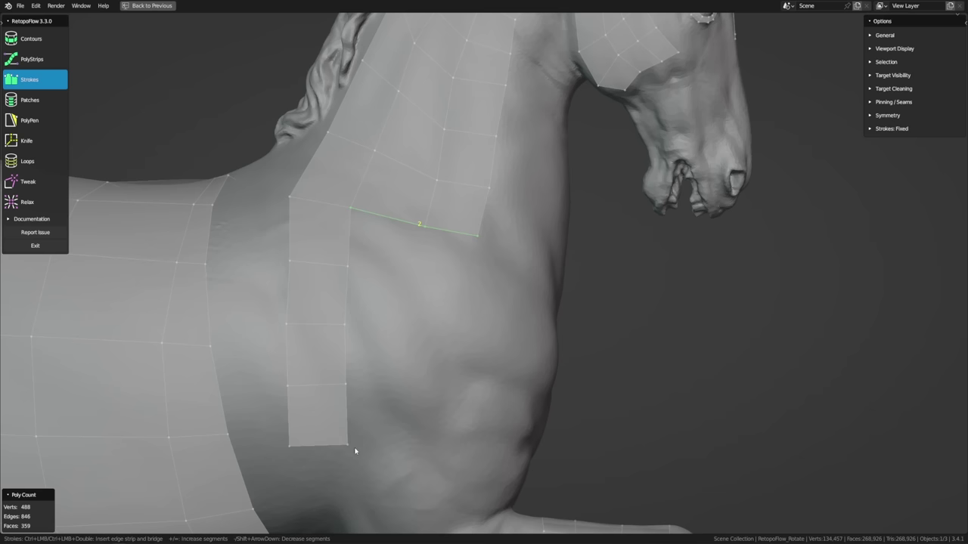
{"action": "left_click_drag", "start_coordinate": [348, 445], "coordinate": [476, 442], "text": "ctrl"}
{"action": "key", "text": "ctrl+z"}
{"action": "scroll", "coordinate": [539, 435], "scroll_direction": "down", "scroll_amount": 3}
{"action": "mouse_move", "coordinate": [385, 408]}
{"action": "middle_mouse_down"}
{"action": "mouse_move", "coordinate": [462, 400]}
{"action": "mouse_move", "coordinate": [348, 396]}
{"action": "mouse_move", "coordinate": [389, 402]}
{"action": "mouse_move", "coordinate": [374, 377]}
{"action": "mouse_move", "coordinate": [384, 352]}
{"action": "mouse_move", "coordinate": [372, 352]}
{"action": "mouse_move", "coordinate": [388, 346]}
{"action": "mouse_move", "coordinate": [385, 316]}
{"action": "middle_mouse_up"}
{"action": "mouse_move", "coordinate": [400, 200]}
{"action": "left_mouse_down"}
{"action": "mouse_move", "coordinate": [429, 221]}
{"action": "mouse_move", "coordinate": [446, 254]}
{"action": "left_mouse_up"}
{"action": "middle_click_drag", "start_coordinate": [446, 254], "coordinate": [464, 272]}
{"action": "scroll", "coordinate": [436, 312], "scroll_direction": "up", "scroll_amount": 3}
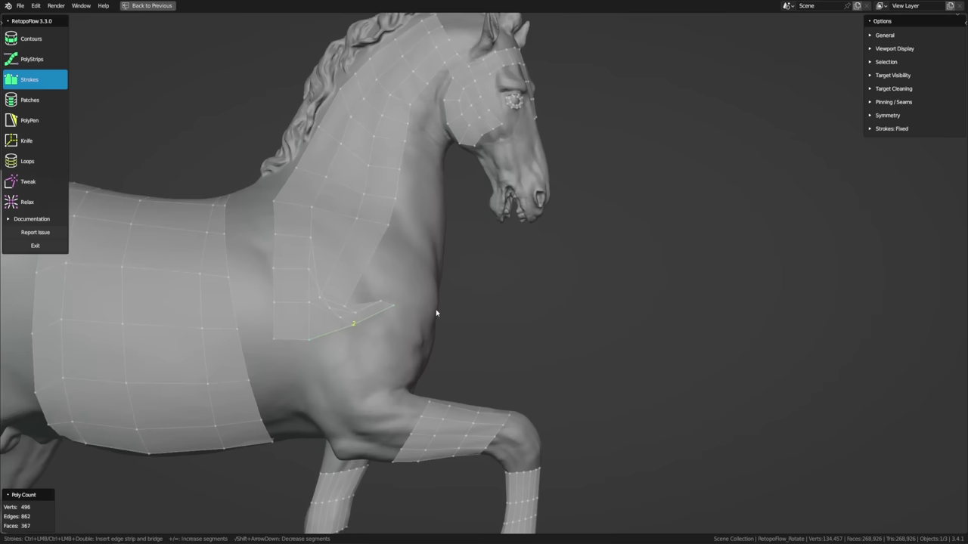
{"action": "middle_click_drag", "start_coordinate": [436, 312], "coordinate": [437, 320]}
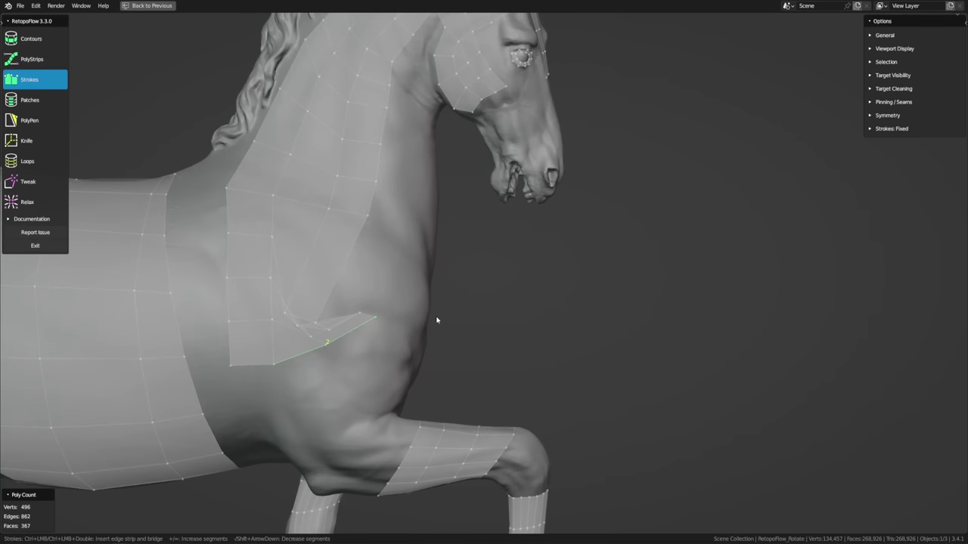
{"action": "key", "text": "ctrl+z"}
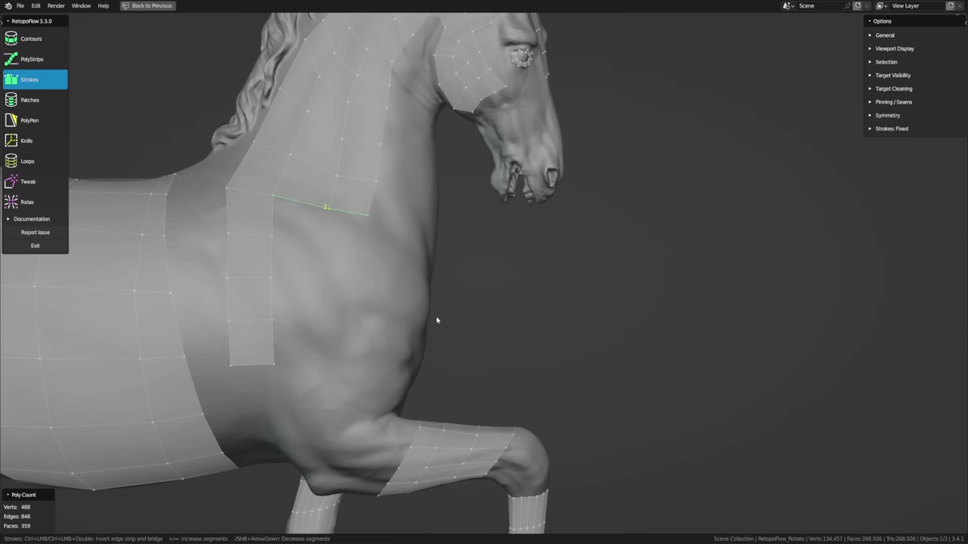
Step: Select the chest strip's front edge with the neck's lower border and fill the L-shaped gap with a 4x2 patch
{"action": "left_click", "coordinate": [48, 103]}
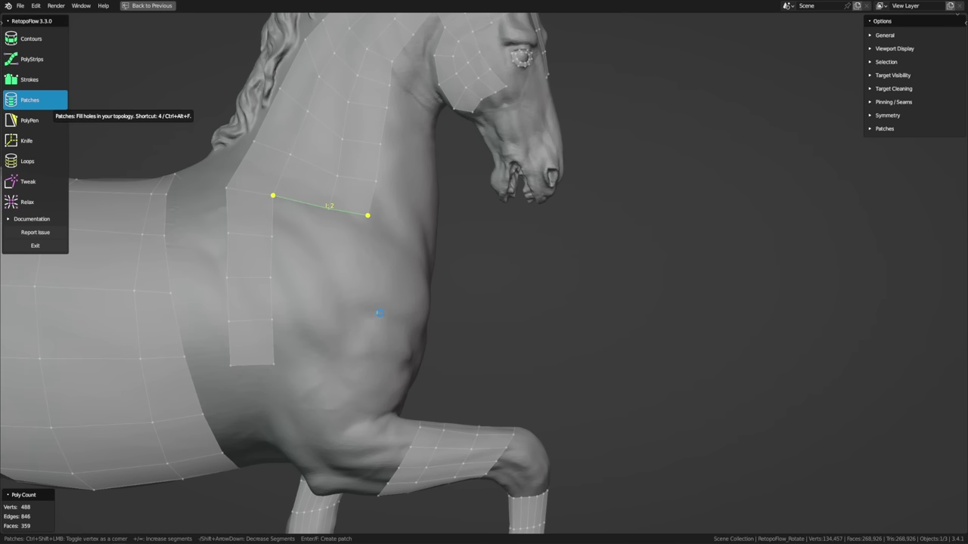
{"action": "left_click_drag", "start_coordinate": [271, 250], "coordinate": [275, 365], "text": "shift"}
{"action": "middle_click_drag", "start_coordinate": [429, 331], "coordinate": [486, 355]}
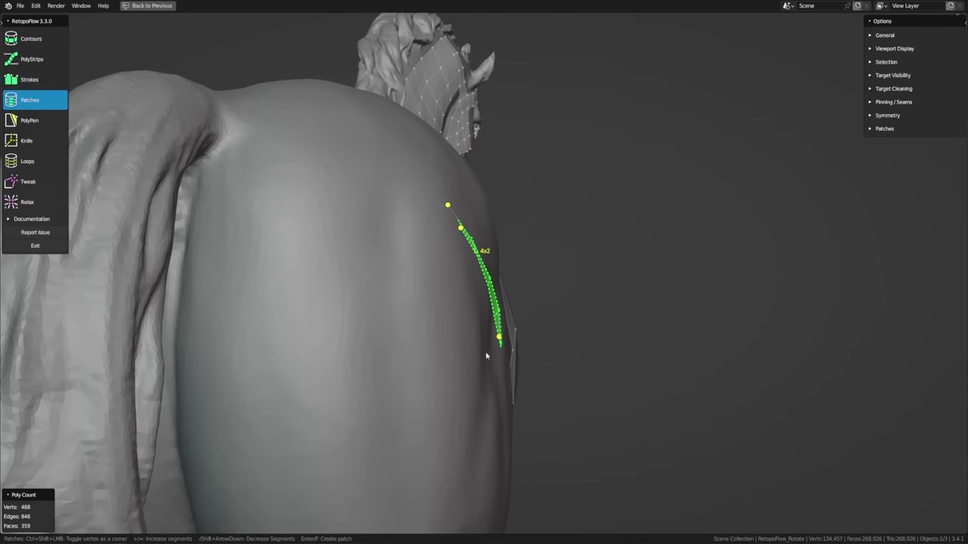
{"action": "key", "text": "Return"}
{"action": "middle_click_drag", "start_coordinate": [579, 327], "coordinate": [509, 341]}
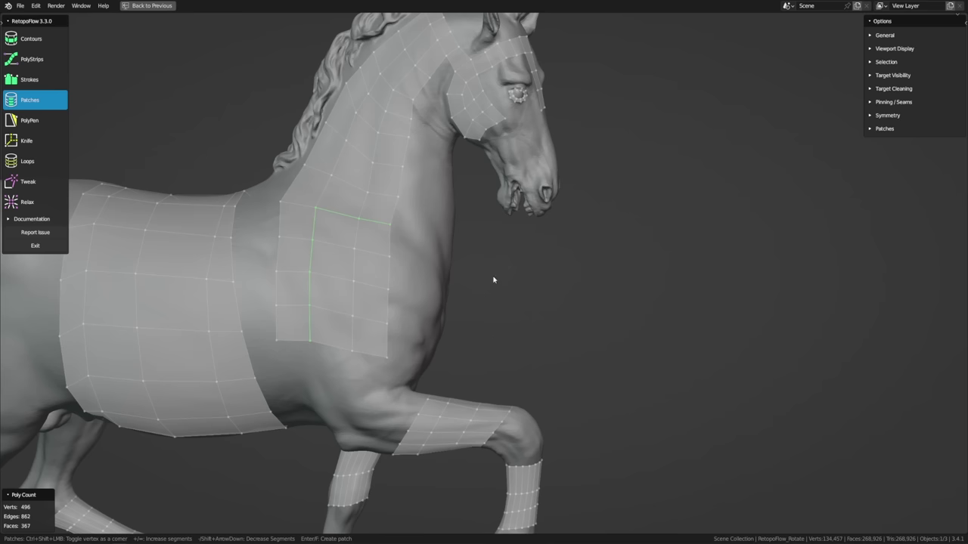
Step: Select the two middle five-face strips of the torso mesh with PolyStrips and delete their faces
{"action": "middle_click_drag", "start_coordinate": [486, 268], "coordinate": [466, 398], "text": "shift"}
{"action": "scroll", "coordinate": [488, 334], "scroll_direction": "up", "scroll_amount": 1}
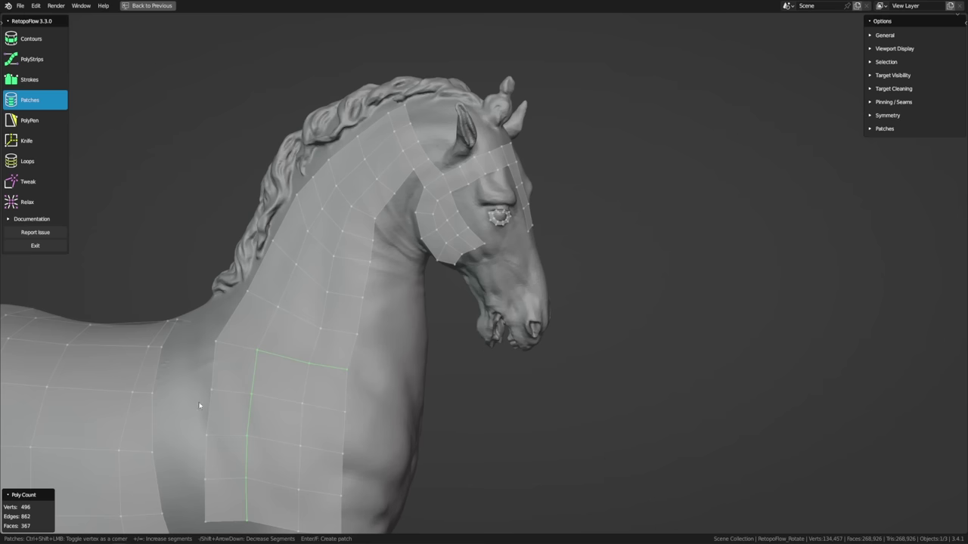
{"action": "scroll", "coordinate": [197, 405], "scroll_direction": "down", "scroll_amount": 2}
{"action": "middle_click_drag", "start_coordinate": [194, 404], "coordinate": [289, 355], "text": "shift"}
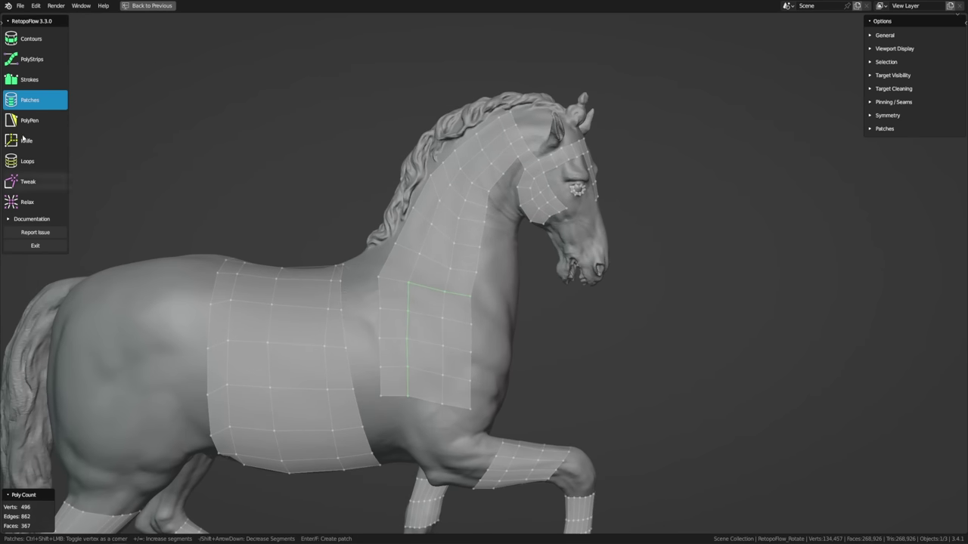
{"action": "left_click", "coordinate": [31, 64]}
{"action": "left_click_drag", "start_coordinate": [314, 296], "coordinate": [313, 442]}
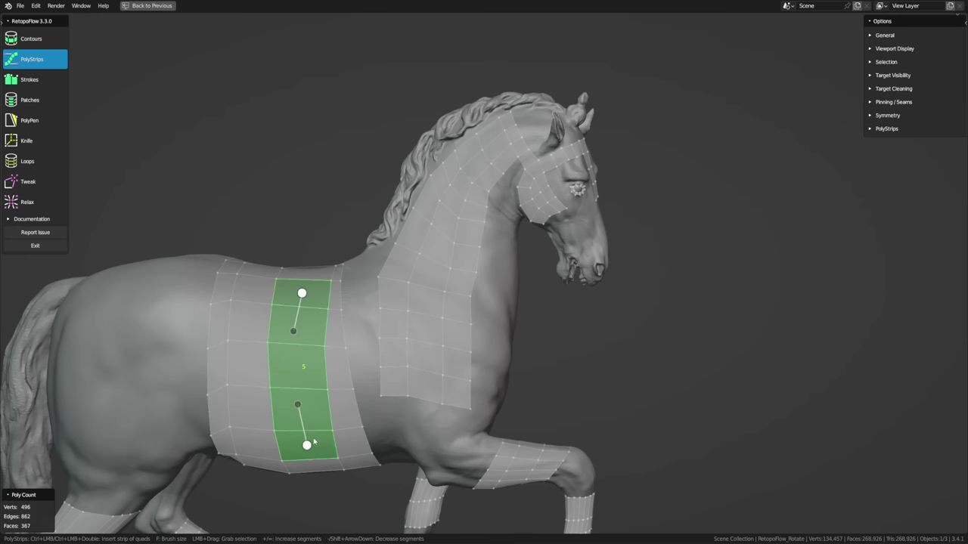
{"action": "left_click_drag", "start_coordinate": [253, 293], "coordinate": [255, 444], "text": "ctrl"}
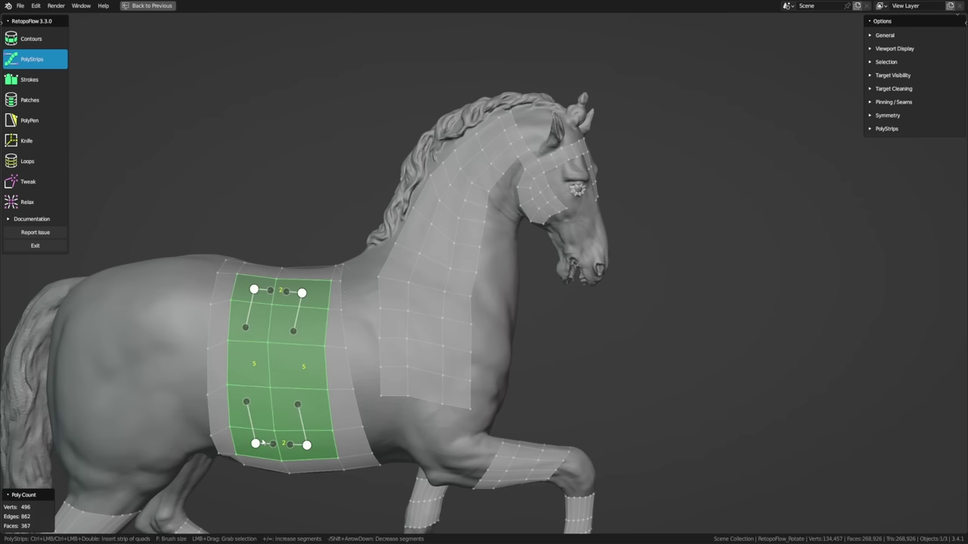
{"action": "key", "text": "x"}
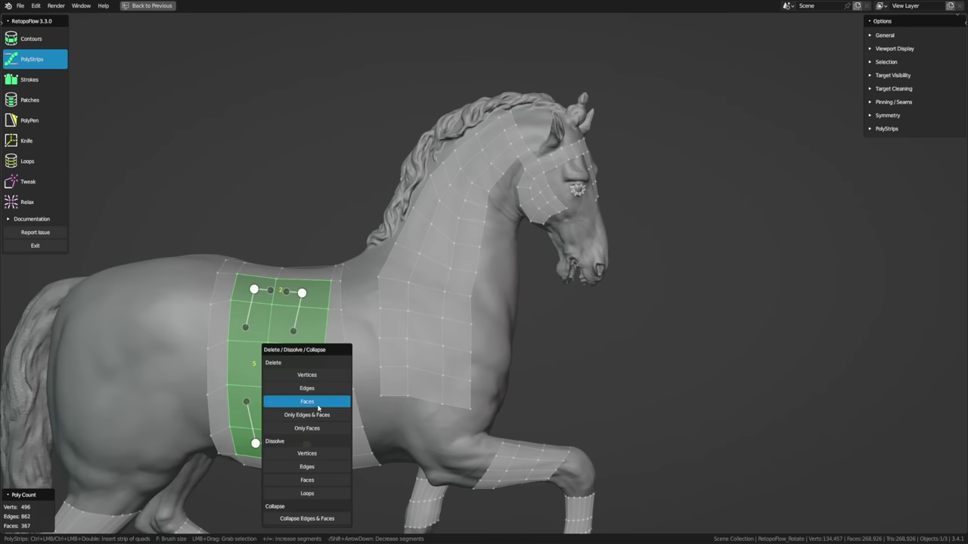
{"action": "left_click", "coordinate": [319, 402]}
Step: Try moving the Patches corner of the torso hole from its upper front vertex to the middle vertex of its top edge
{"action": "left_click", "coordinate": [34, 100]}
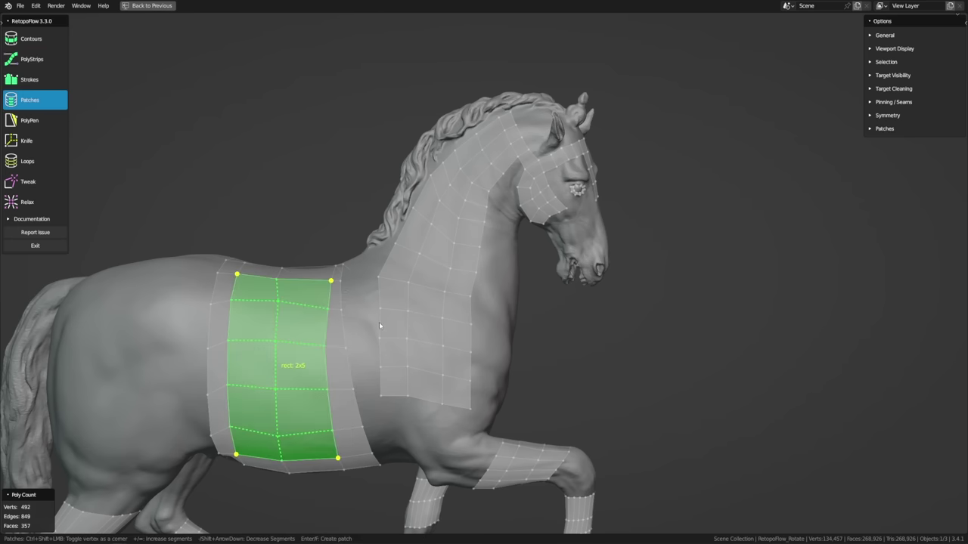
{"action": "middle_click_drag", "start_coordinate": [381, 326], "coordinate": [438, 291]}
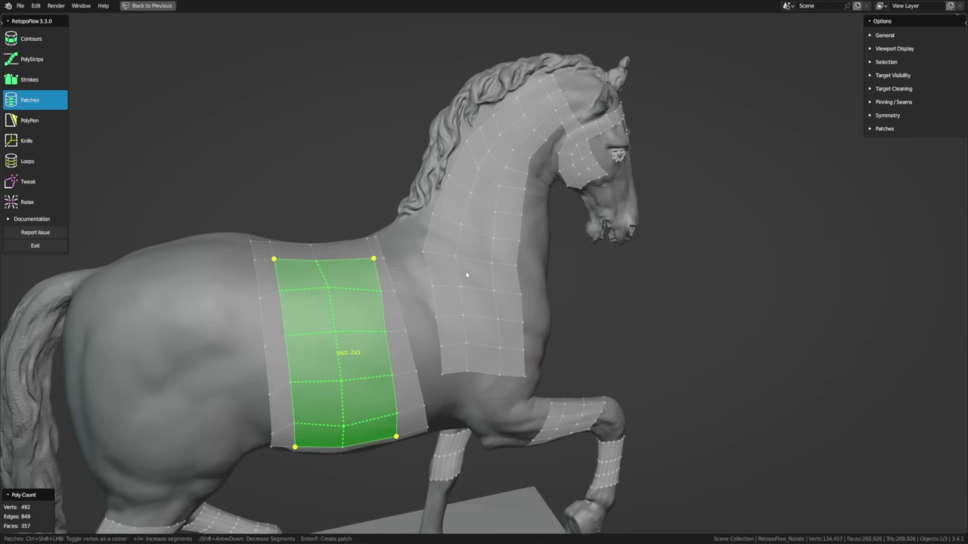
{"action": "left_click", "coordinate": [373, 260], "text": "ctrl+shift"}
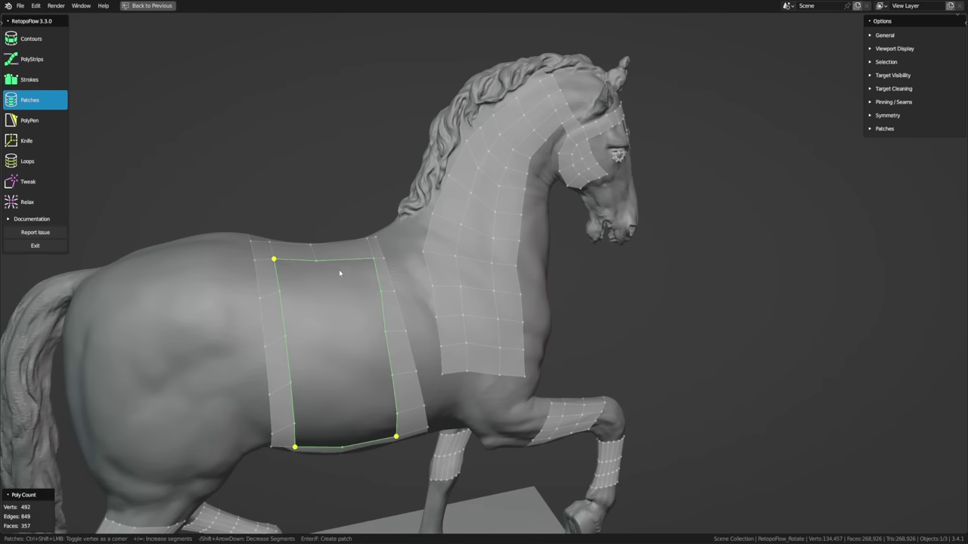
{"action": "left_click", "coordinate": [316, 259], "text": "ctrl+shift"}
{"action": "left_click", "coordinate": [383, 291], "text": "ctrl+shift"}
{"action": "key", "text": "ctrl+z"}
{"action": "left_click", "coordinate": [373, 259], "text": "ctrl+shift"}
{"action": "left_click", "coordinate": [317, 261], "text": "ctrl+shift"}
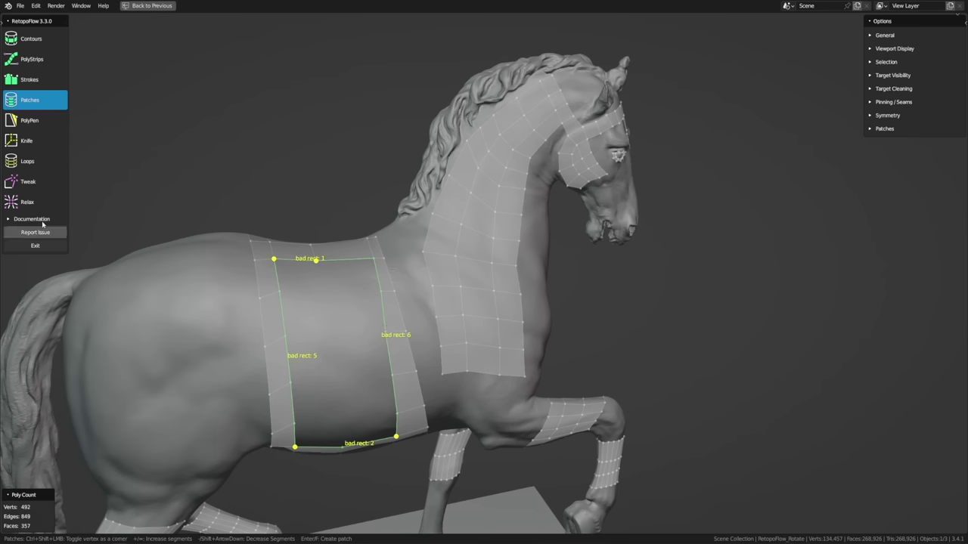
Step: Round off the torso hole by pulling its corner and side vertices inward with the Tweak brush
{"action": "left_click", "coordinate": [30, 181]}
{"action": "middle_click_drag", "start_coordinate": [299, 291], "coordinate": [286, 300]}
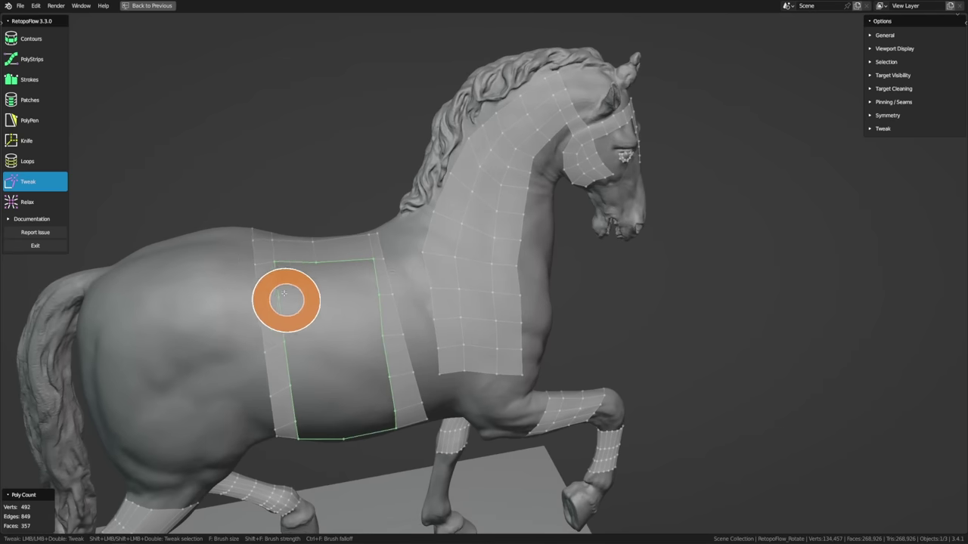
{"action": "mouse_move", "coordinate": [273, 263]}
{"action": "left_mouse_down"}
{"action": "mouse_move", "coordinate": [289, 277]}
{"action": "mouse_move", "coordinate": [284, 298]}
{"action": "left_mouse_up"}
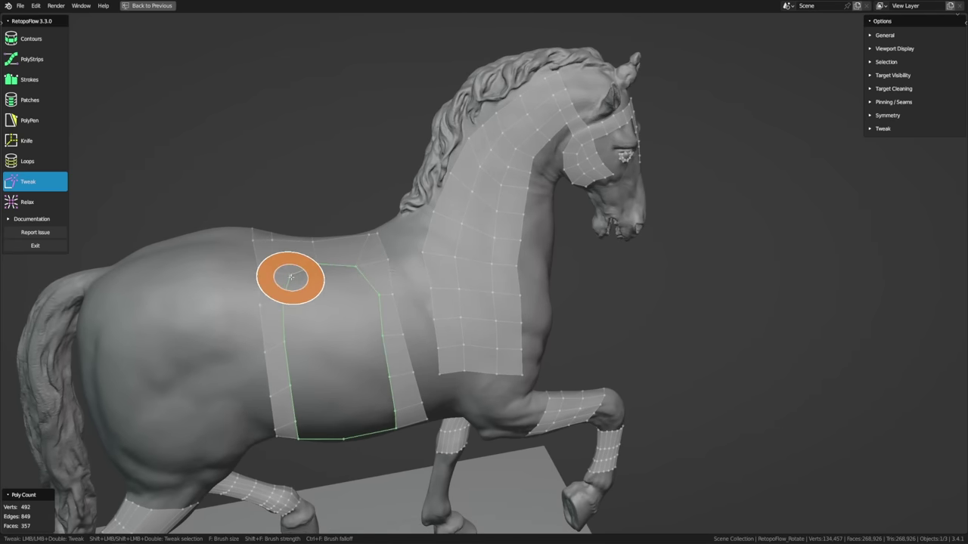
{"action": "middle_click_drag", "start_coordinate": [348, 274], "coordinate": [365, 358]}
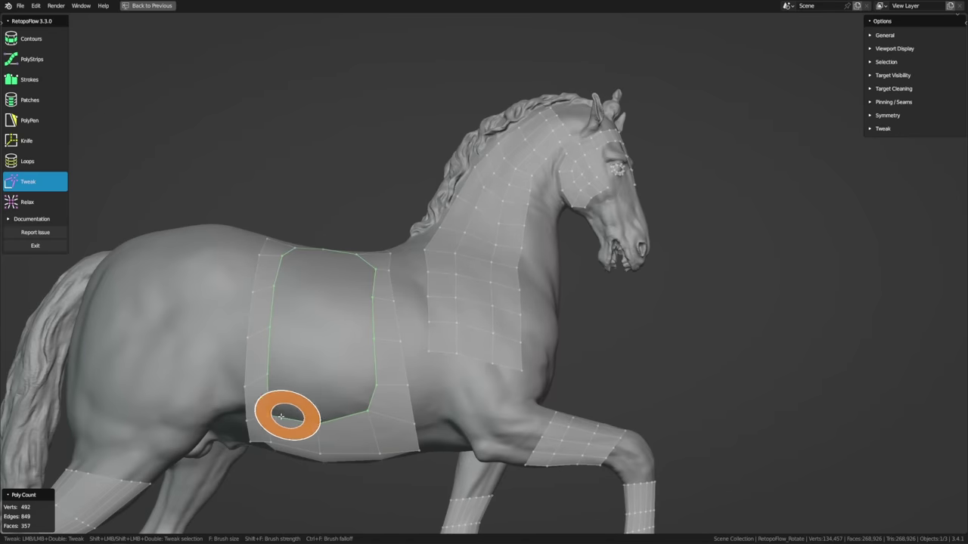
{"action": "left_click_drag", "start_coordinate": [281, 411], "coordinate": [296, 400]}
{"action": "left_click_drag", "start_coordinate": [367, 379], "coordinate": [372, 379]}
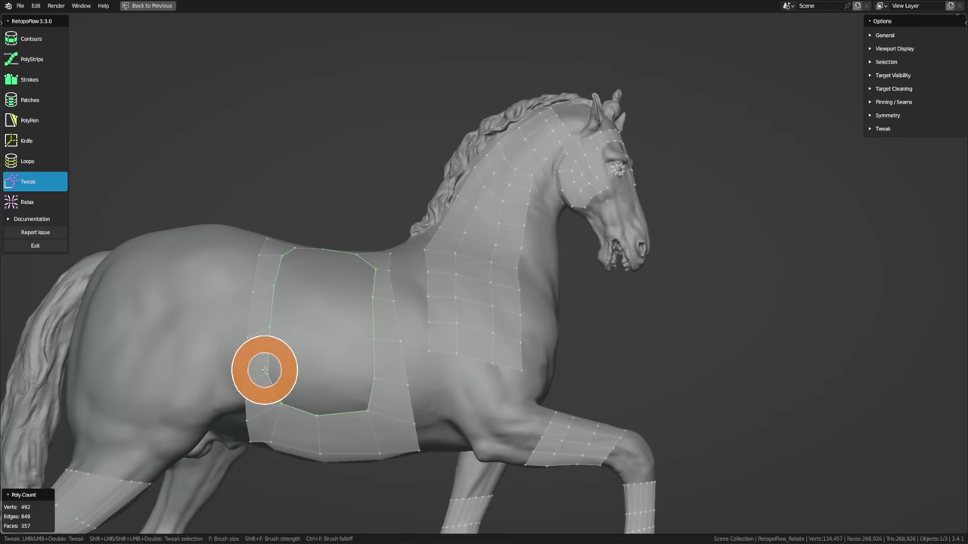
{"action": "left_click_drag", "start_coordinate": [266, 370], "coordinate": [271, 370]}
{"action": "left_click_drag", "start_coordinate": [271, 330], "coordinate": [277, 328]}
{"action": "mouse_move", "coordinate": [363, 412]}
{"action": "left_mouse_down"}
{"action": "mouse_move", "coordinate": [321, 417]}
{"action": "mouse_move", "coordinate": [285, 397]}
{"action": "mouse_move", "coordinate": [362, 404]}
{"action": "left_mouse_up"}
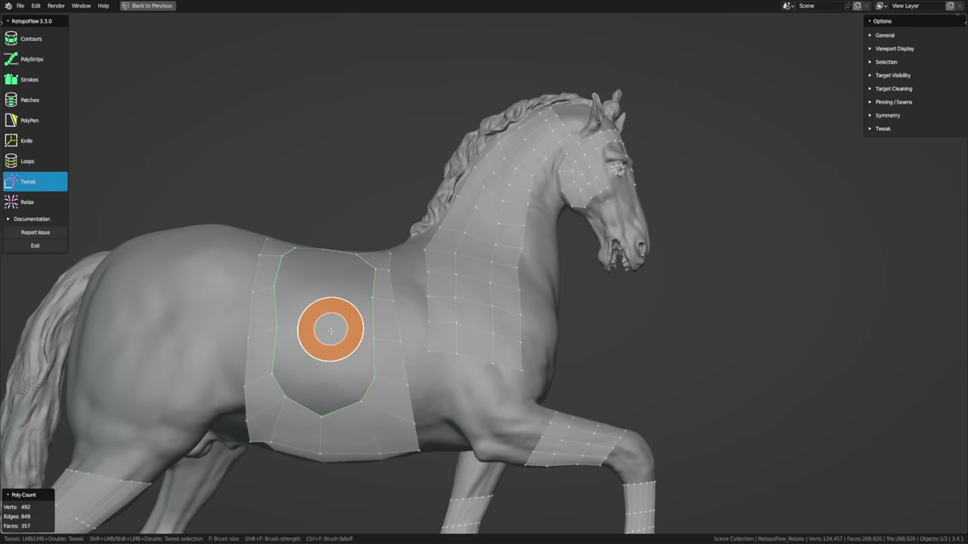
{"action": "middle_click_drag", "start_coordinate": [330, 328], "coordinate": [332, 368]}
Step: Unmark the top middle corner, mark the two outer vertices of both the top and bottom edges as Patches corners, and fill the hole
{"action": "left_click", "coordinate": [32, 98]}
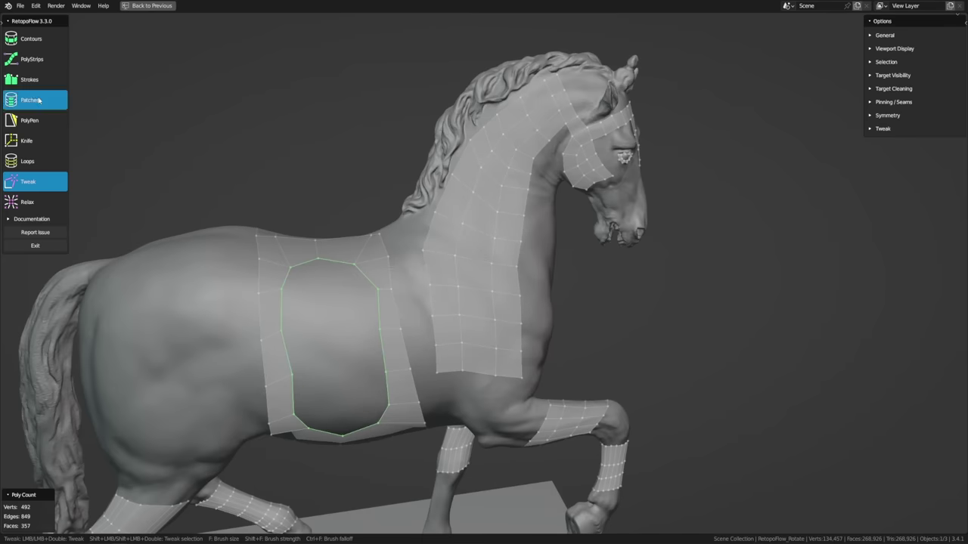
{"action": "middle_click_drag", "start_coordinate": [423, 357], "coordinate": [424, 348]}
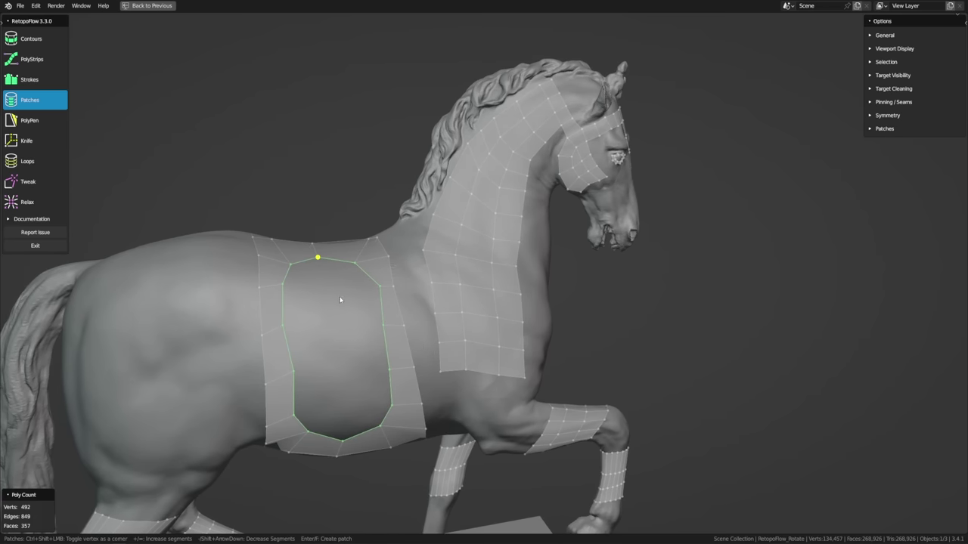
{"action": "left_click", "coordinate": [318, 257], "text": "ctrl+shift"}
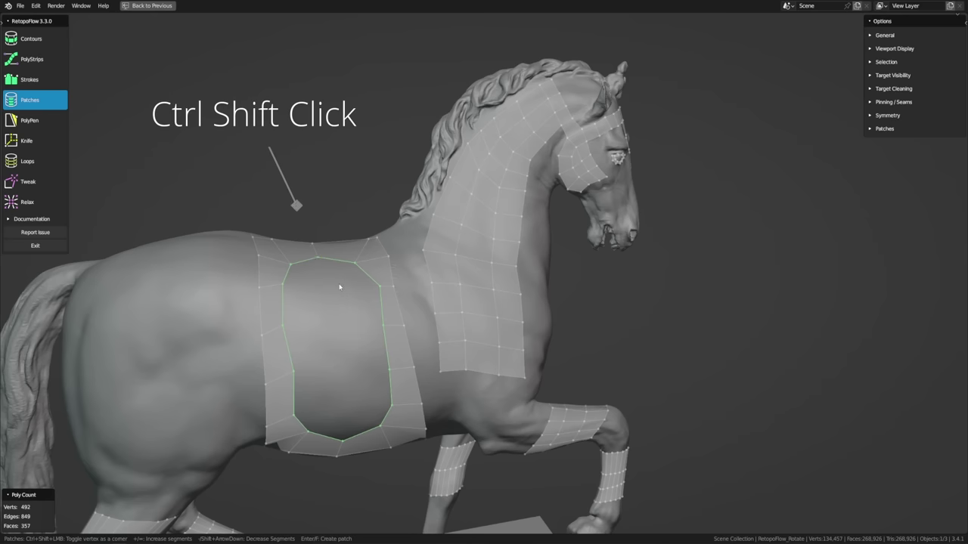
{"action": "left_click", "coordinate": [291, 265], "text": "ctrl+shift"}
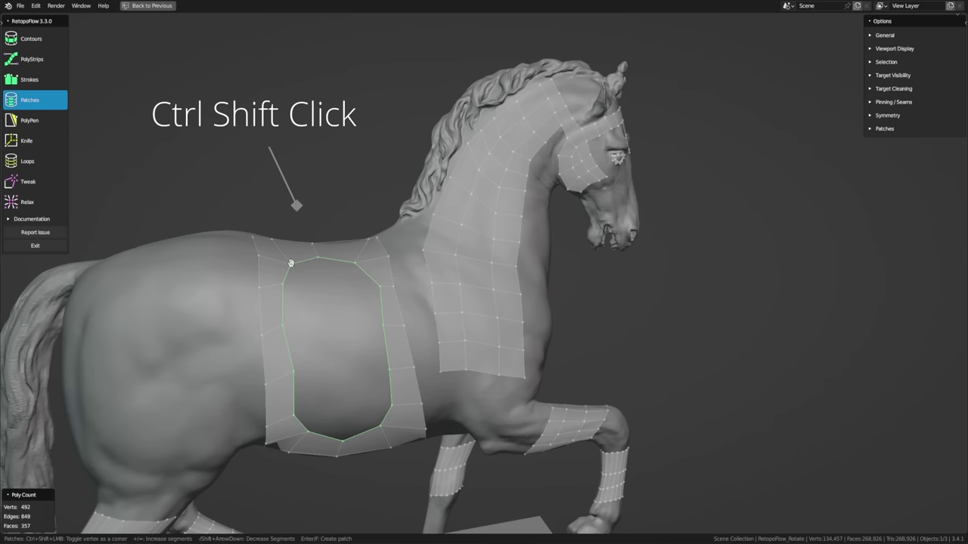
{"action": "left_click", "coordinate": [353, 263], "text": "ctrl+shift"}
{"action": "left_click", "coordinate": [380, 426], "text": "ctrl+shift"}
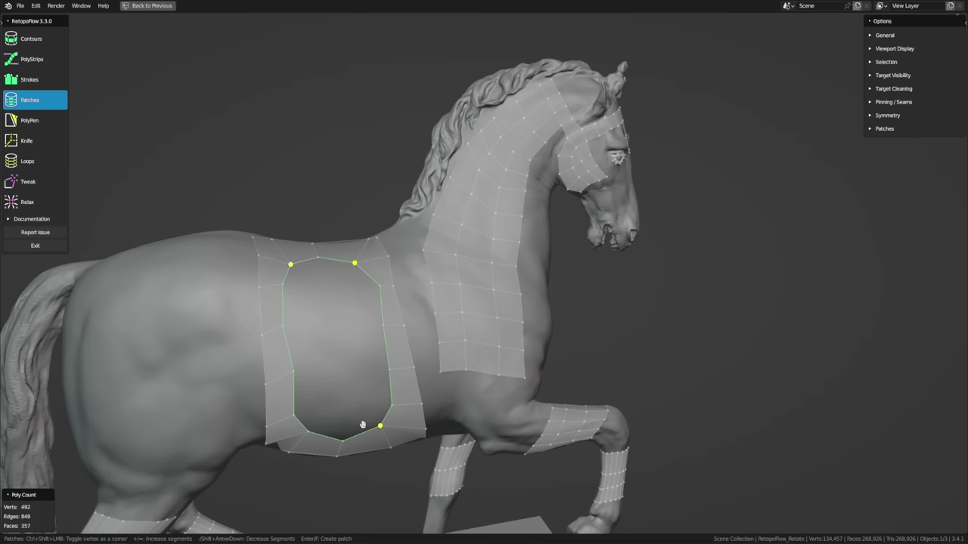
{"action": "left_click", "coordinate": [309, 431], "text": "ctrl+shift"}
{"action": "key", "text": "Return"}
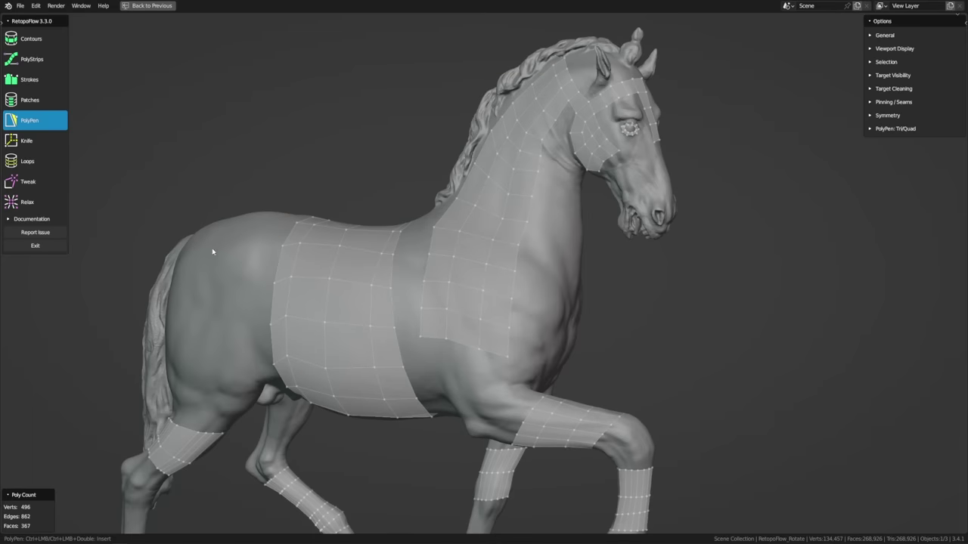
Step: Build a two-by-two block of quads onto the rear edge of the torso mesh with PolyPen in Tri/Quad mode
{"action": "middle_click_drag", "start_coordinate": [212, 252], "coordinate": [417, 286]}
{"action": "scroll", "coordinate": [376, 270], "scroll_direction": "up", "scroll_amount": 2}
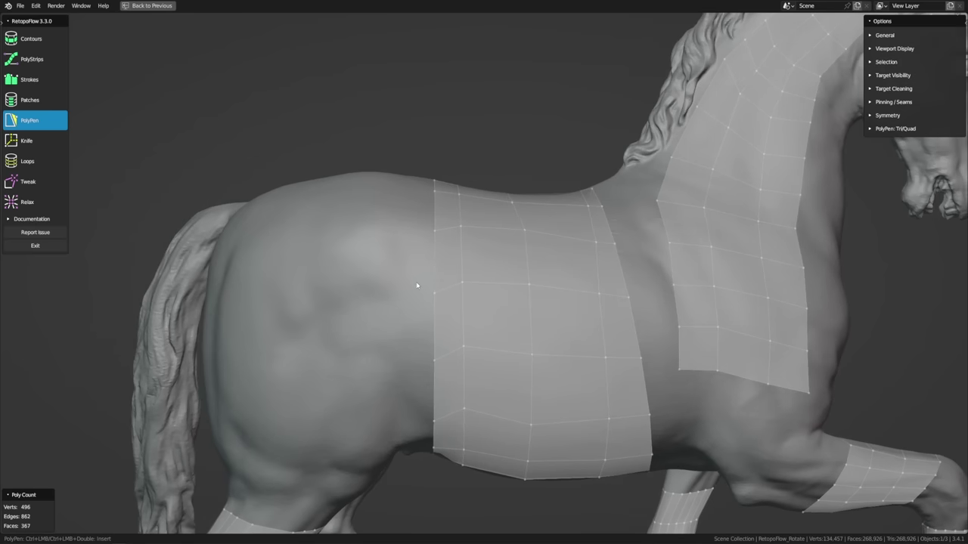
{"action": "left_click", "coordinate": [395, 229]}
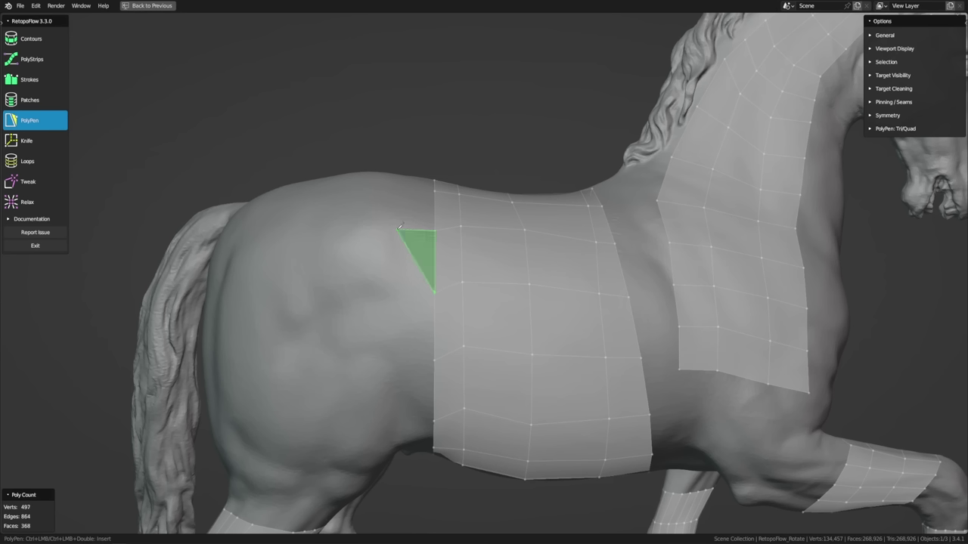
{"action": "left_click", "coordinate": [392, 281]}
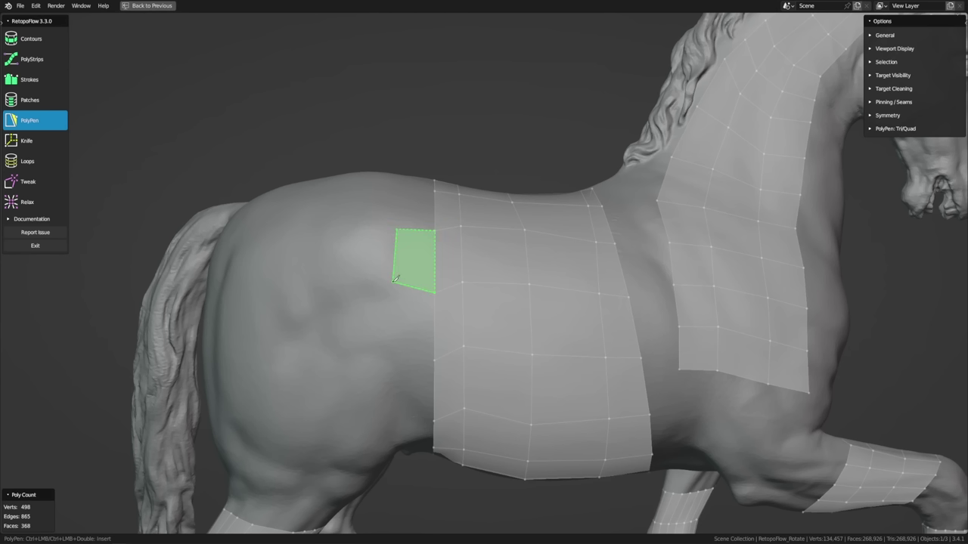
{"action": "left_click", "coordinate": [350, 278]}
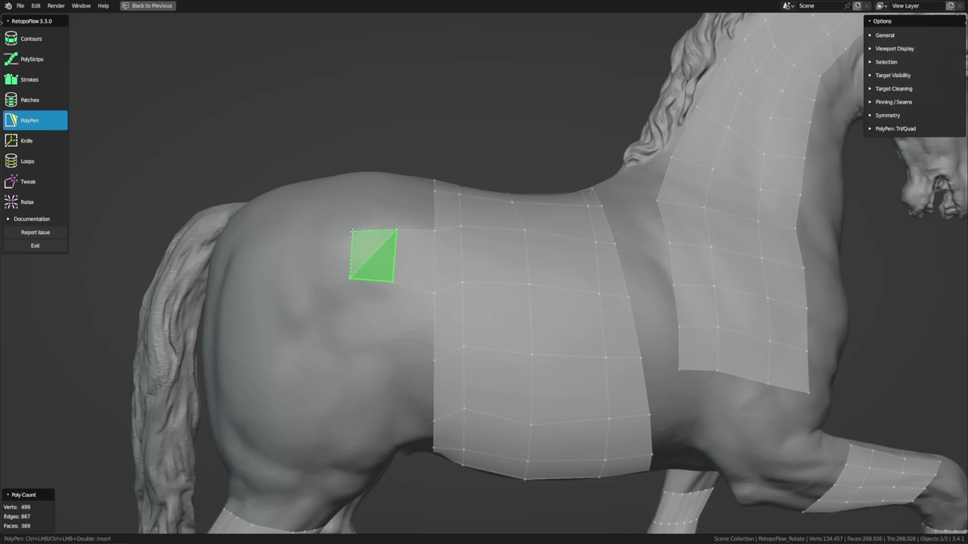
{"action": "left_click", "coordinate": [354, 234]}
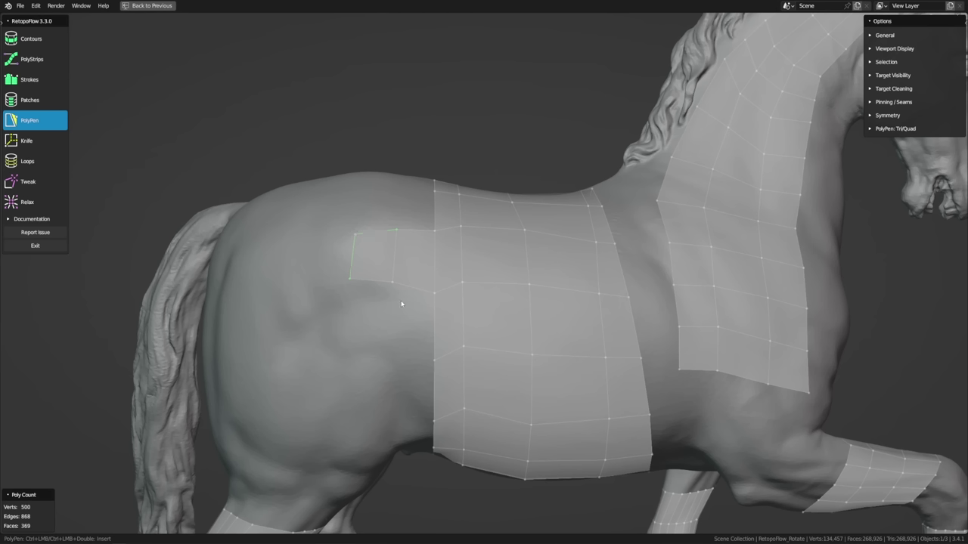
{"action": "left_click", "coordinate": [394, 357]}
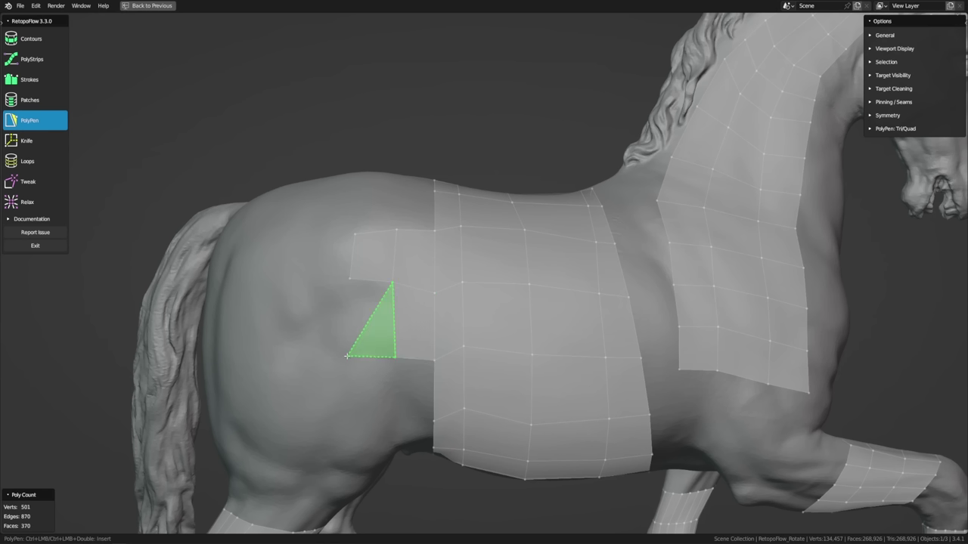
{"action": "left_click", "coordinate": [349, 279]}
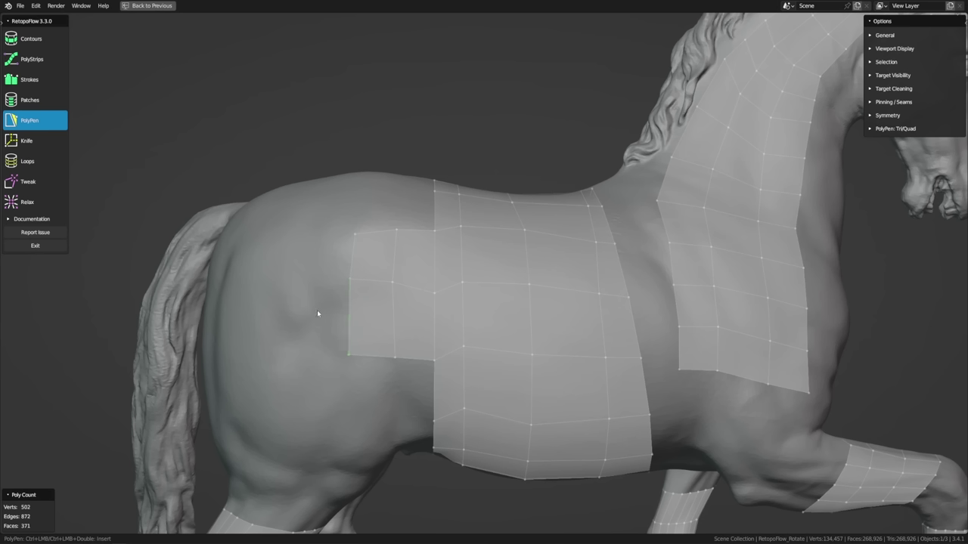
Step: Draw a separate quad on the rump with PolyPen, and join it to the torso mesh with a bridging quad and another above
{"action": "left_click", "coordinate": [249, 285]}
{"action": "left_click", "coordinate": [248, 350]}
{"action": "left_click", "coordinate": [288, 350]}
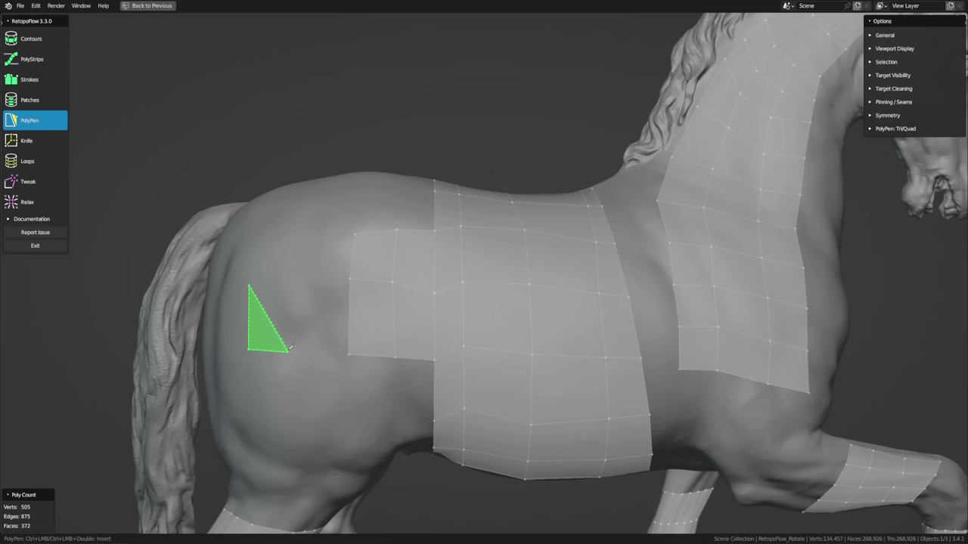
{"action": "left_click", "coordinate": [287, 283]}
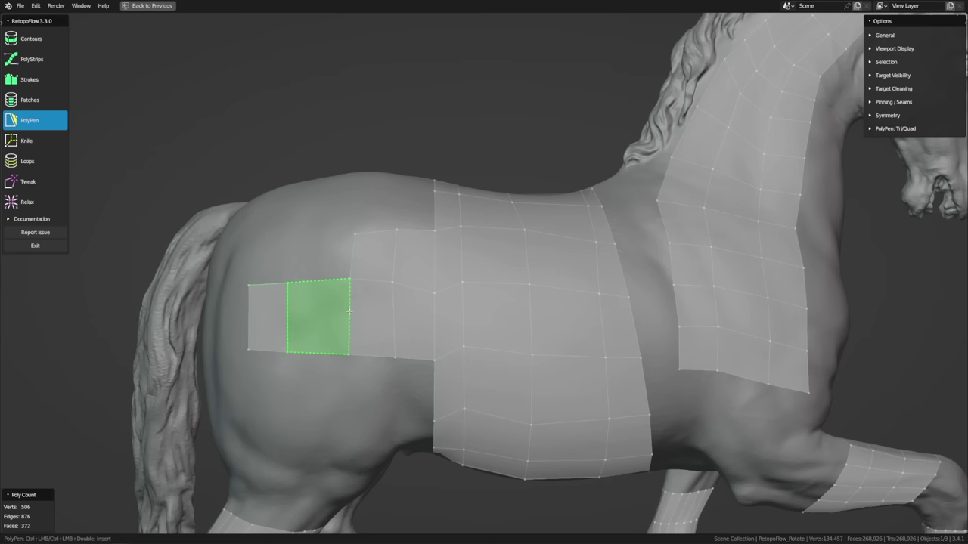
{"action": "left_click", "coordinate": [349, 310], "text": "ctrl"}
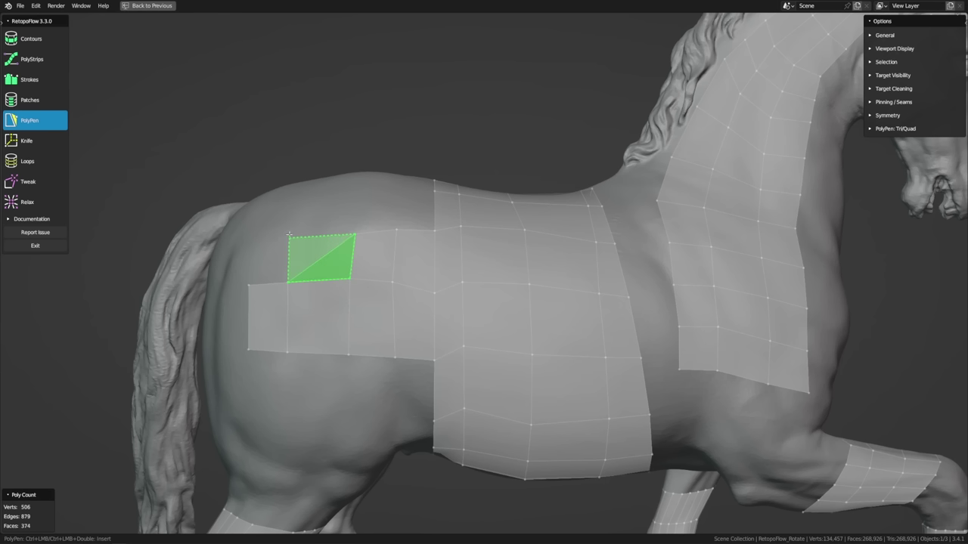
{"action": "left_click", "coordinate": [286, 239], "text": "ctrl"}
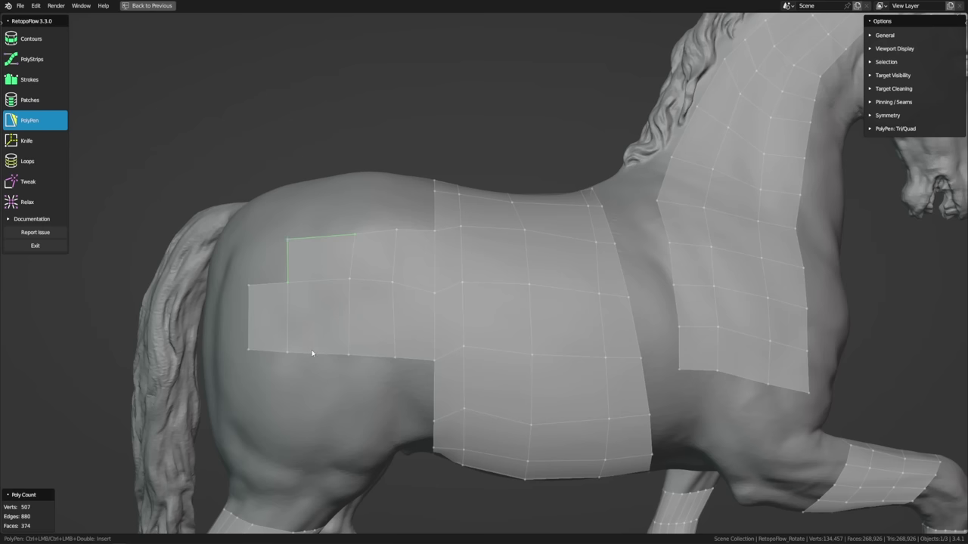
Step: Try building a curved strip of faces from the rump patch's lower edge towards the belly in Tri/Quad mode
{"action": "middle_click_drag", "start_coordinate": [330, 370], "coordinate": [350, 369]}
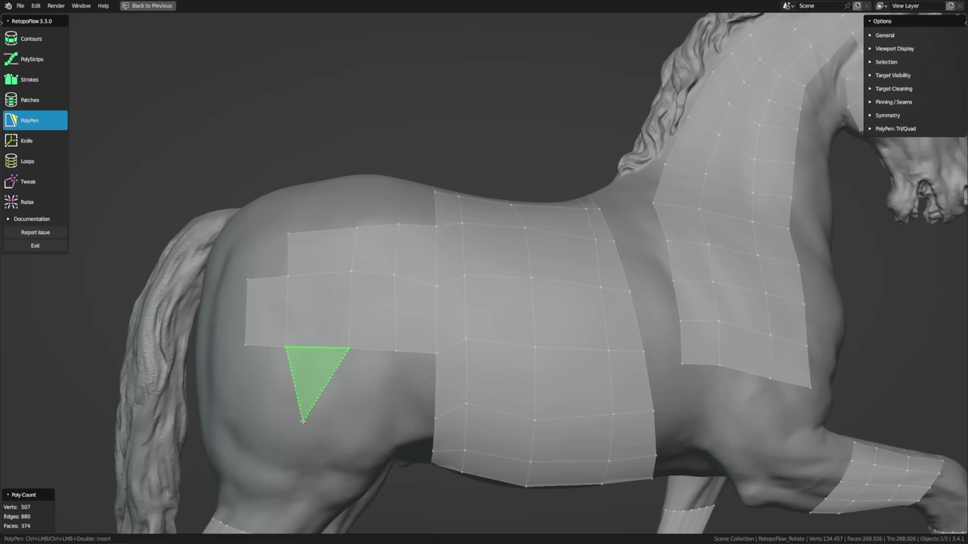
{"action": "left_click", "coordinate": [337, 387]}
{"action": "left_click", "coordinate": [340, 431]}
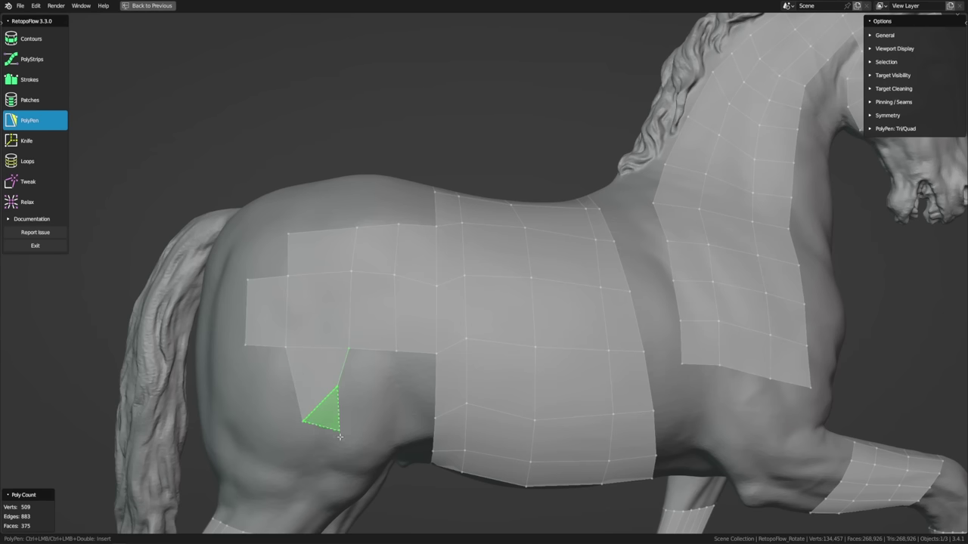
{"action": "left_click_drag", "start_coordinate": [340, 436], "coordinate": [355, 452]}
{"action": "left_click", "coordinate": [370, 406]}
{"action": "left_click", "coordinate": [385, 435]}
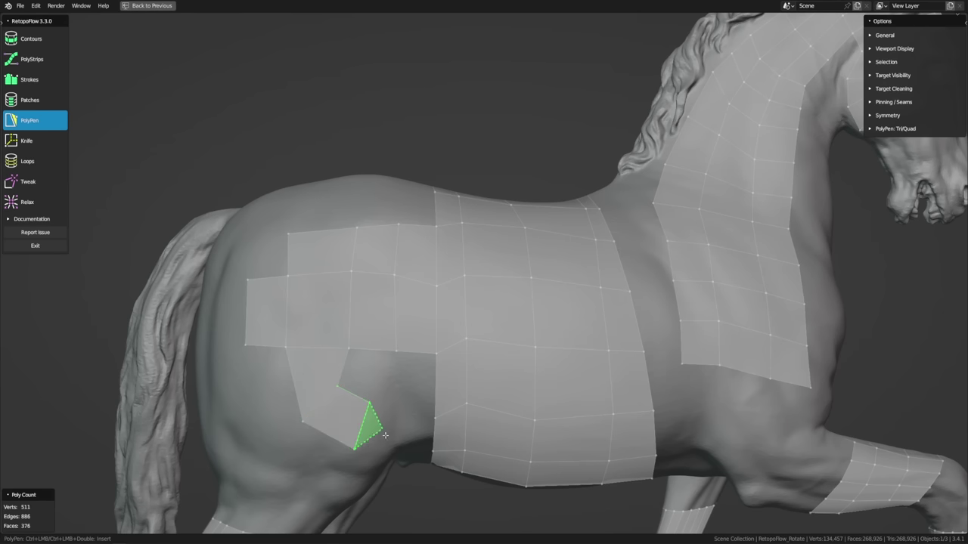
{"action": "left_click", "coordinate": [387, 441], "text": "ctrl"}
{"action": "left_click", "coordinate": [399, 399], "text": "ctrl"}
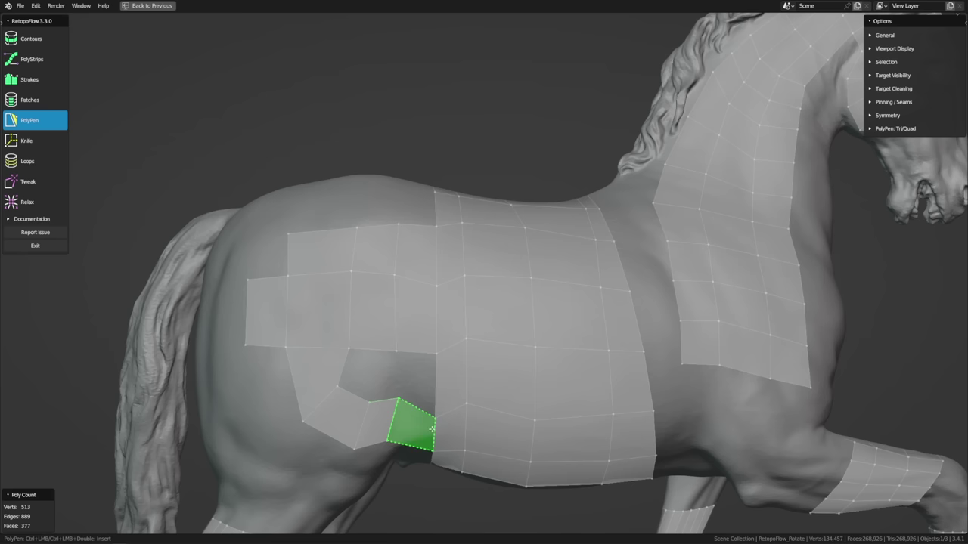
Step: Undo the curved strip of faces below the rump patch
{"action": "key", "text": "ctrl+z"}
{"action": "key", "text": "ctrl+z"}
{"action": "key", "text": "ctrl+z"}
{"action": "key", "text": "ctrl+z"}
{"action": "key", "text": "ctrl+z"}
{"action": "key", "text": "ctrl+z"}
{"action": "key", "text": "ctrl+z"}
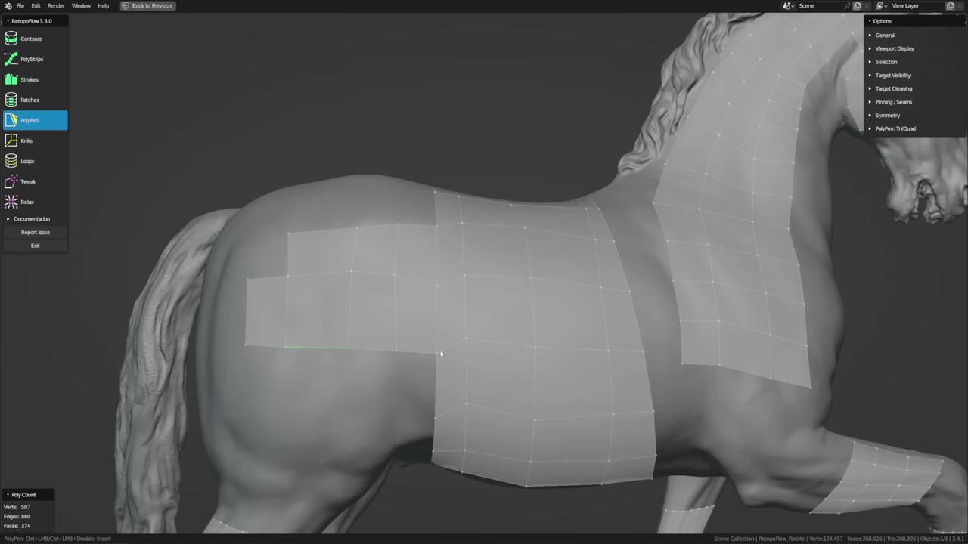
Step: Set the PolyPen insert mode to Quad-Only, and bring up the tool and insert mode pie menus
{"action": "left_click", "coordinate": [878, 134]}
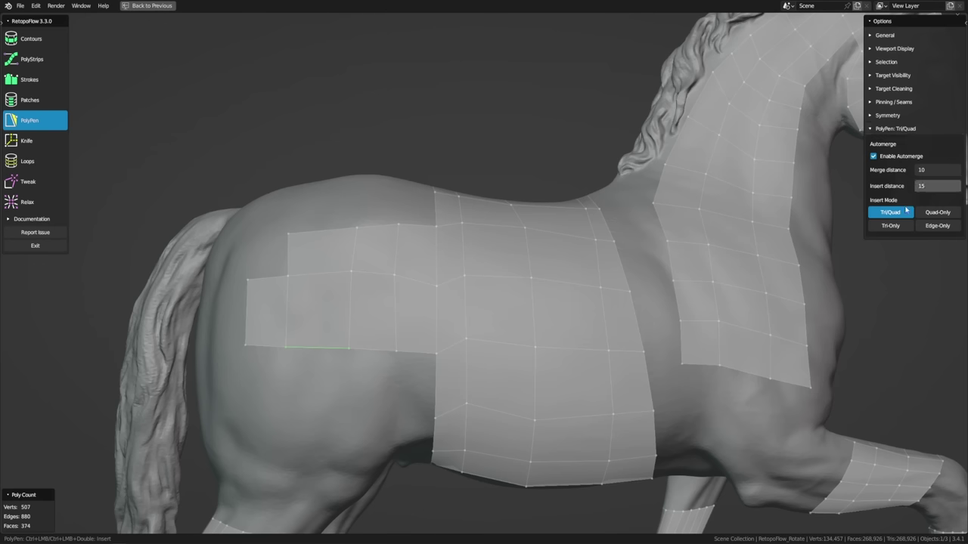
{"action": "left_click", "coordinate": [938, 213]}
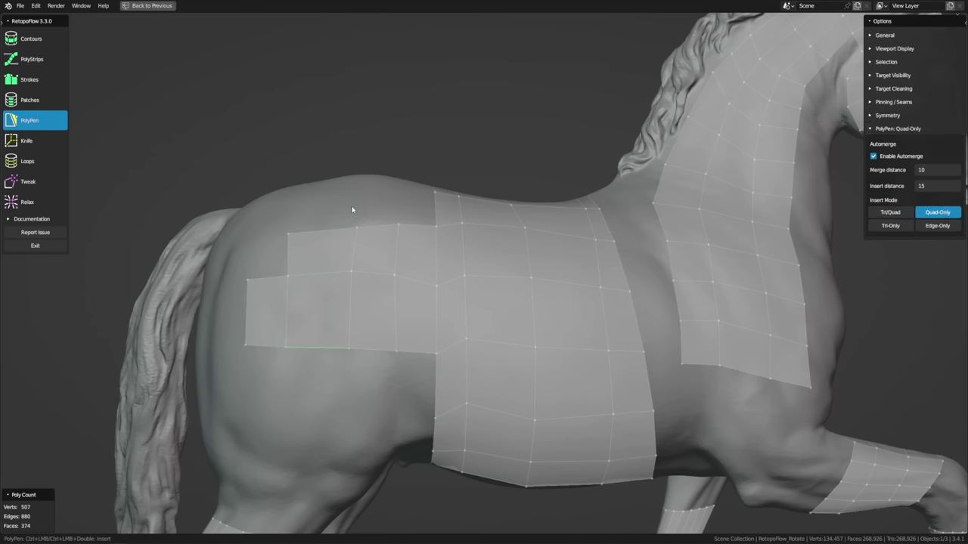
{"action": "key", "text": "q"}
{"action": "key", "text": "q"}
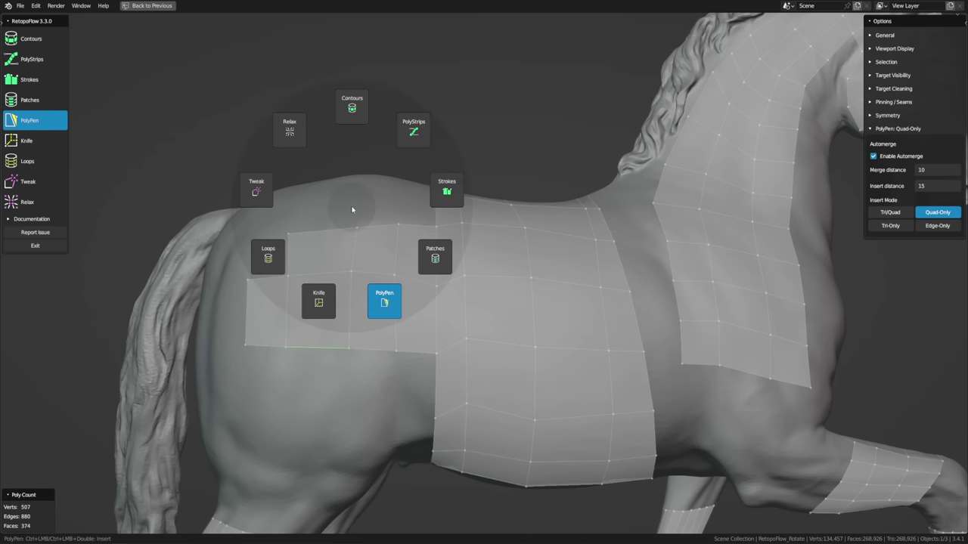
{"action": "key", "text": "shift+q"}
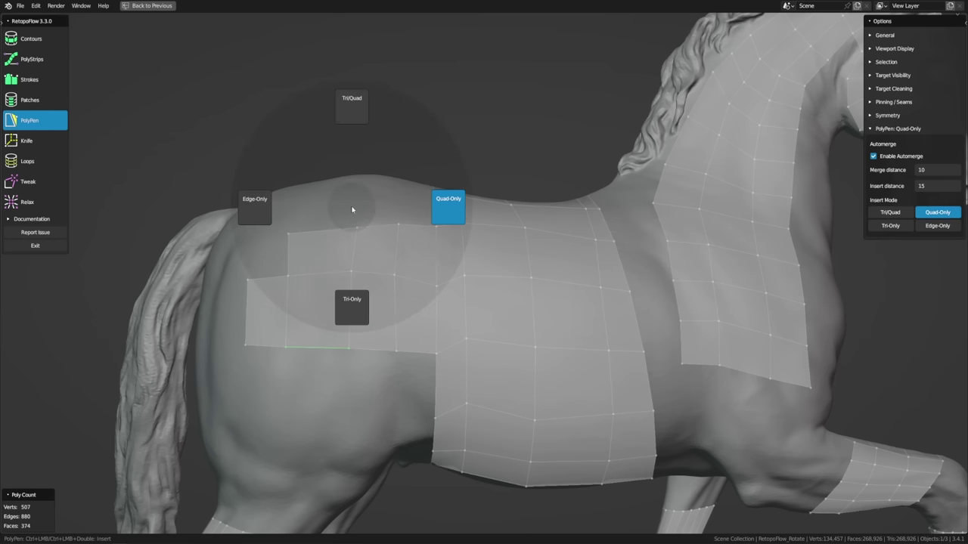
Step: Insert a row of three quads below the rump patch in Quad-Only mode, connecting it to the torso's rear edge
{"action": "mouse_move", "coordinate": [307, 405]}
{"action": "left_mouse_down"}
{"action": "mouse_move", "coordinate": [314, 427]}
{"action": "mouse_move", "coordinate": [315, 410]}
{"action": "left_mouse_up"}
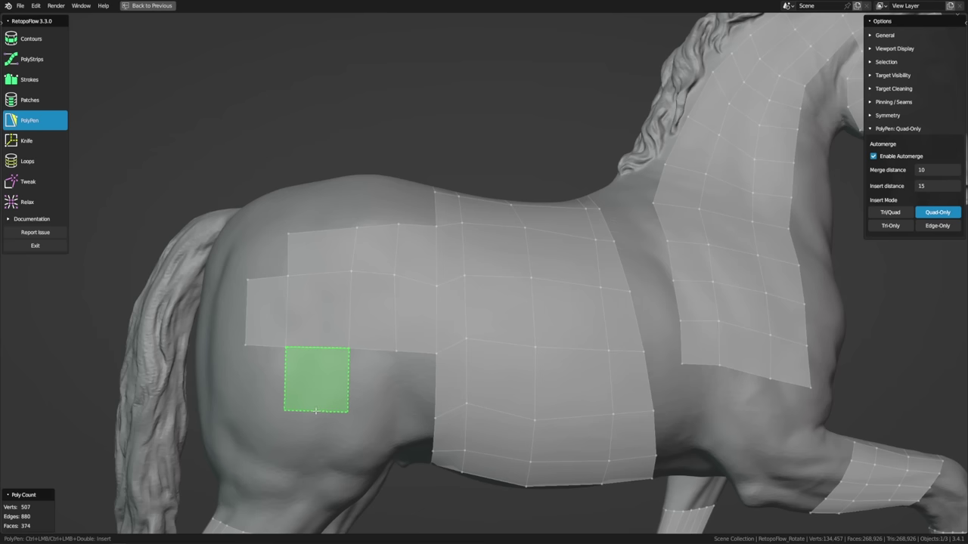
{"action": "mouse_move", "coordinate": [401, 386]}
{"action": "left_mouse_down", "text": "ctrl"}
{"action": "mouse_move", "coordinate": [406, 392]}
{"action": "mouse_move", "coordinate": [392, 380]}
{"action": "left_mouse_up", "text": "ctrl"}
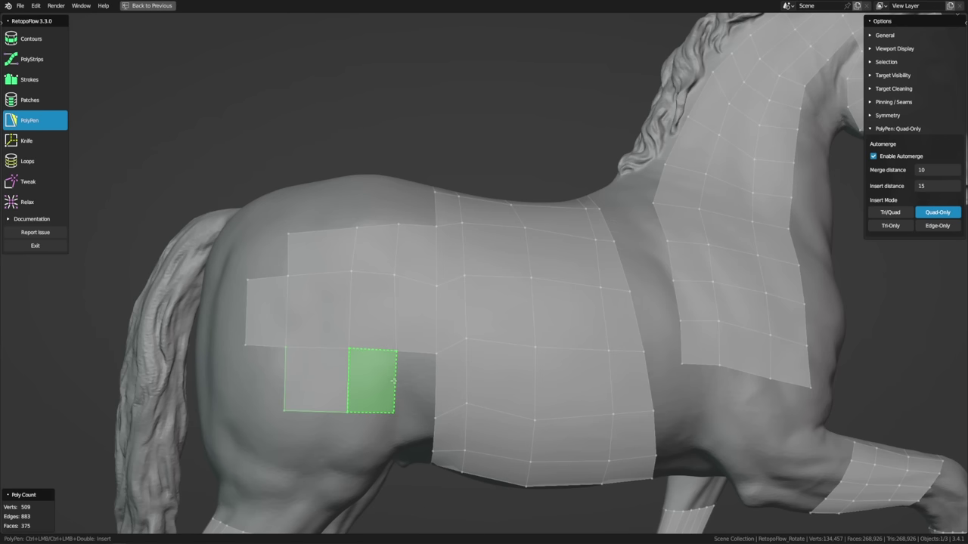
{"action": "left_click", "coordinate": [432, 383], "text": "ctrl"}
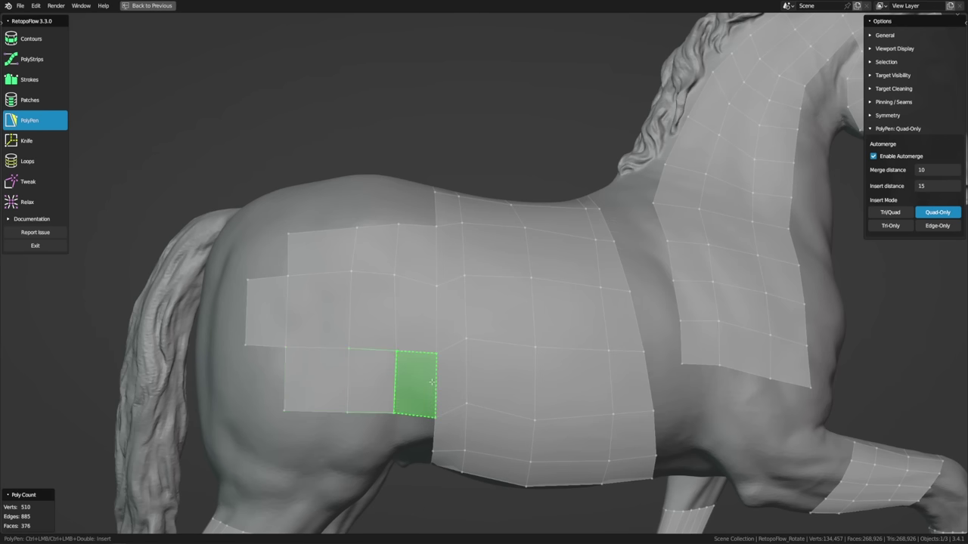
Step: Add a bottom row of four quads to the rump patch and fill the gap in its rearmost column
{"action": "left_click", "coordinate": [413, 448], "text": "ctrl"}
{"action": "left_click", "coordinate": [394, 431], "text": "ctrl"}
{"action": "left_click", "coordinate": [349, 429], "text": "ctrl"}
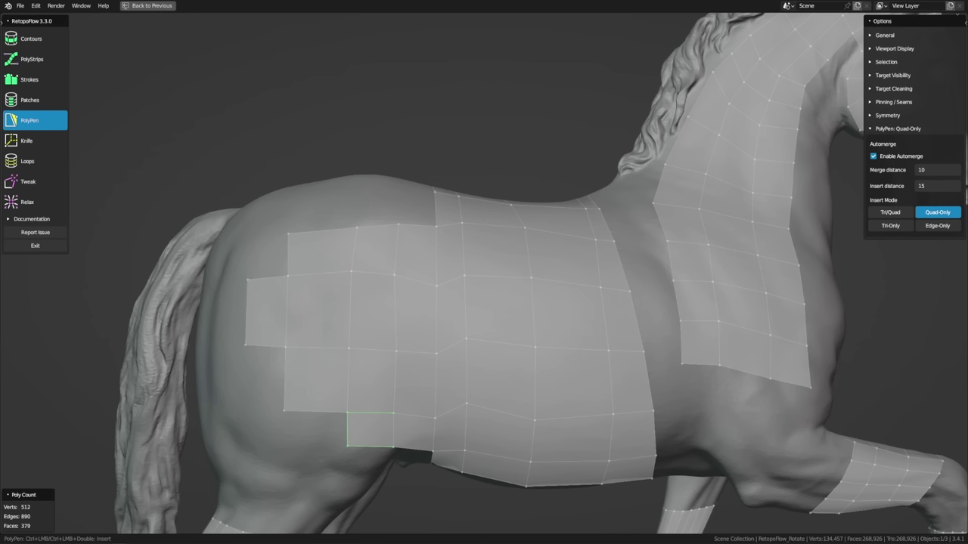
{"action": "left_click", "coordinate": [282, 426], "text": "ctrl"}
{"action": "left_click", "coordinate": [248, 440], "text": "ctrl"}
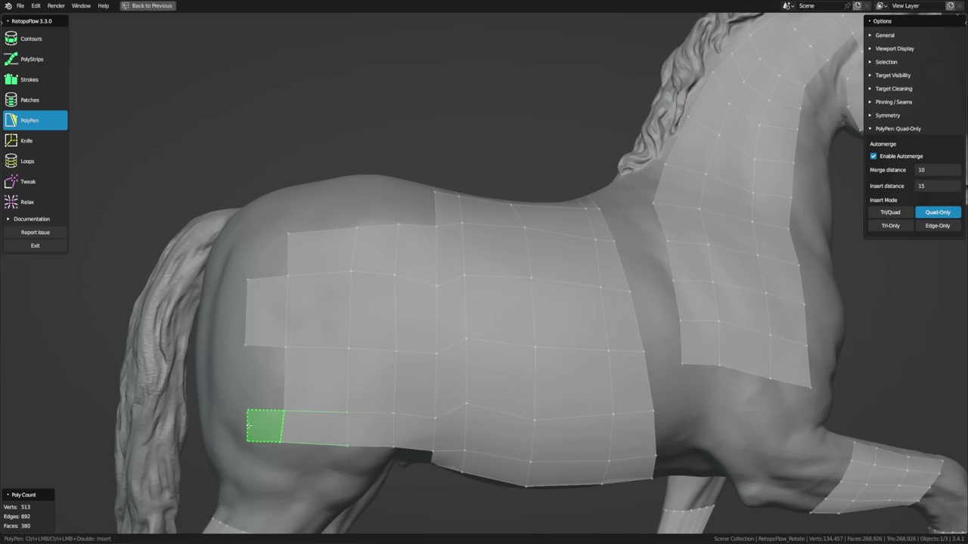
{"action": "left_click", "coordinate": [271, 348], "text": "ctrl"}
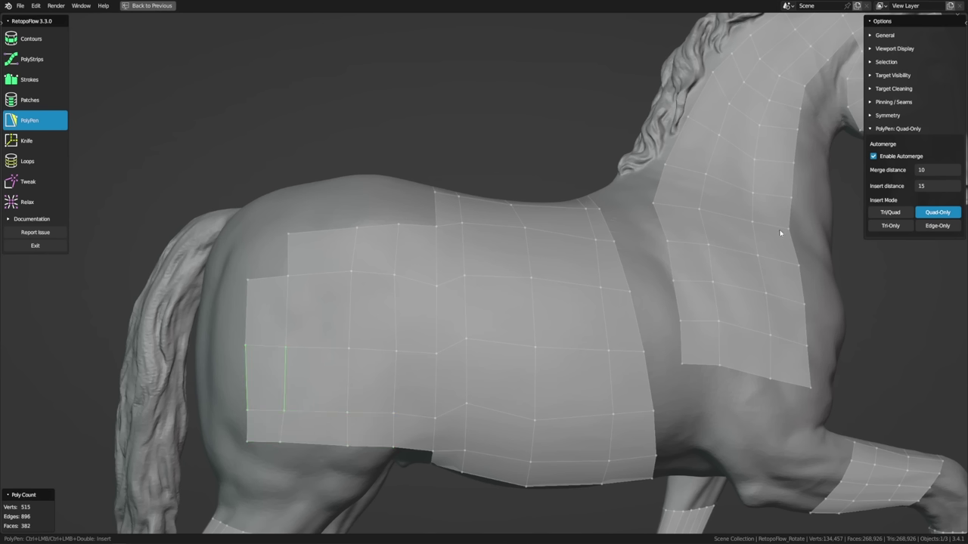
Step: Try inserting a chain of triangles at the rump patch's upper rear corner in Tri-Only mode
{"action": "left_click", "coordinate": [892, 226]}
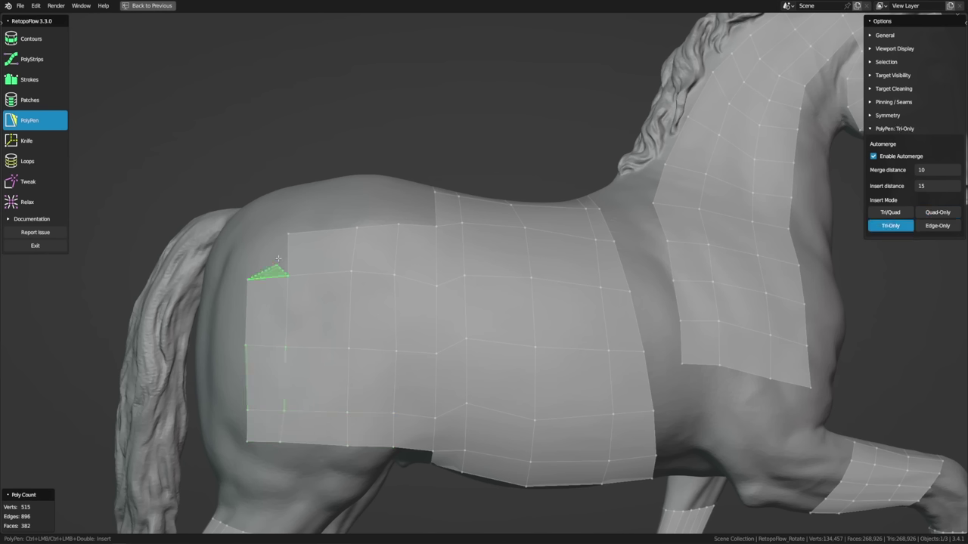
{"action": "left_click", "coordinate": [248, 237], "text": "ctrl"}
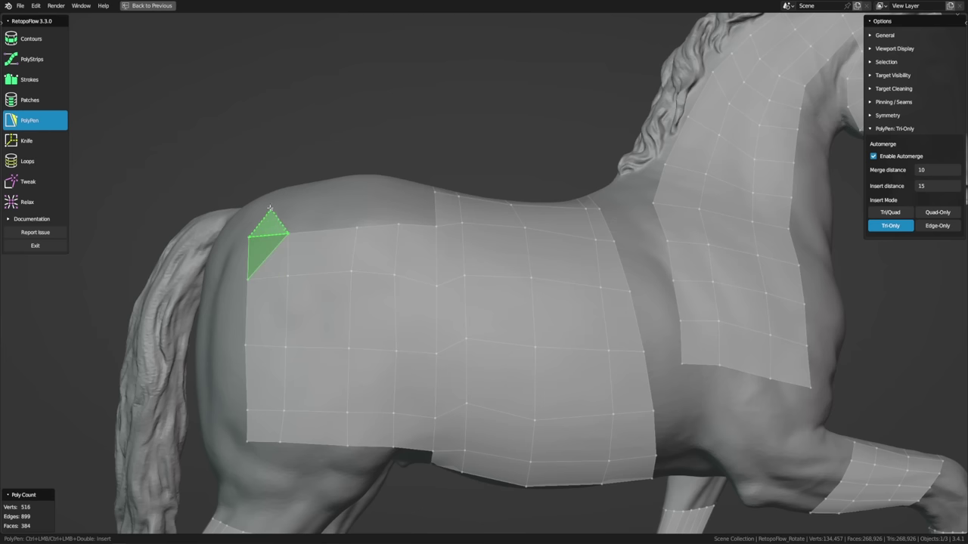
{"action": "left_click", "coordinate": [257, 214], "text": "ctrl"}
{"action": "left_click", "coordinate": [289, 208], "text": "ctrl"}
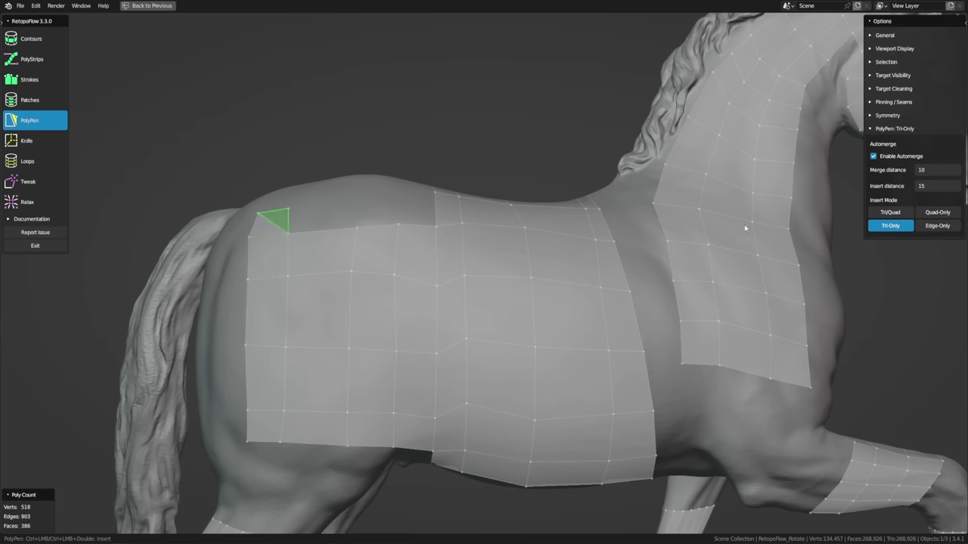
Step: Try drawing connected edges along the croup in Edge-Only mode, and undo them together with the inserted triangles
{"action": "left_click", "coordinate": [938, 225]}
{"action": "left_click", "coordinate": [336, 206], "text": "ctrl"}
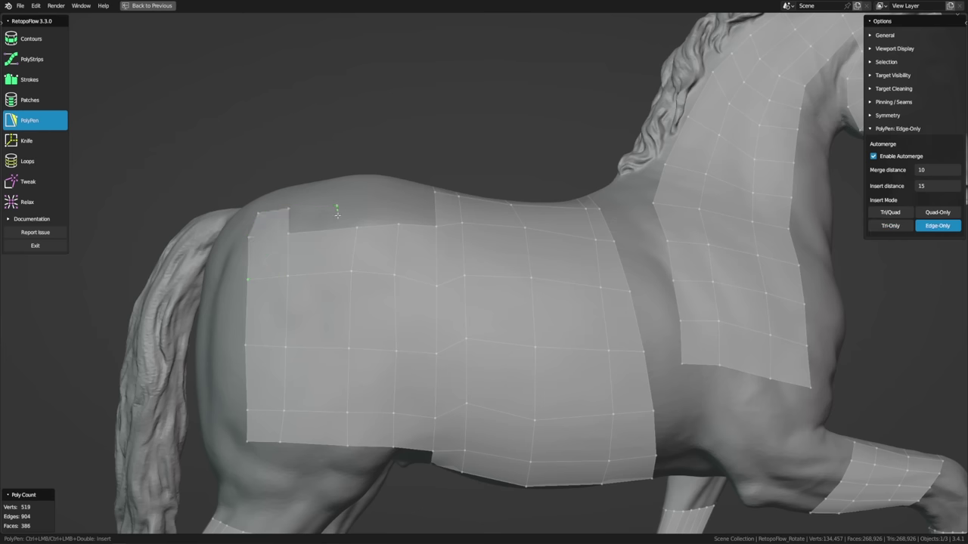
{"action": "left_click", "coordinate": [368, 200], "text": "ctrl"}
{"action": "key", "text": "ctrl+z"}
{"action": "key", "text": "ctrl+z"}
{"action": "key", "text": "ctrl+z"}
{"action": "key", "text": "ctrl+z"}
{"action": "key", "text": "ctrl+z"}
{"action": "key", "text": "ctrl+z"}
{"action": "key", "text": "ctrl+z"}
{"action": "key", "text": "ctrl+z"}
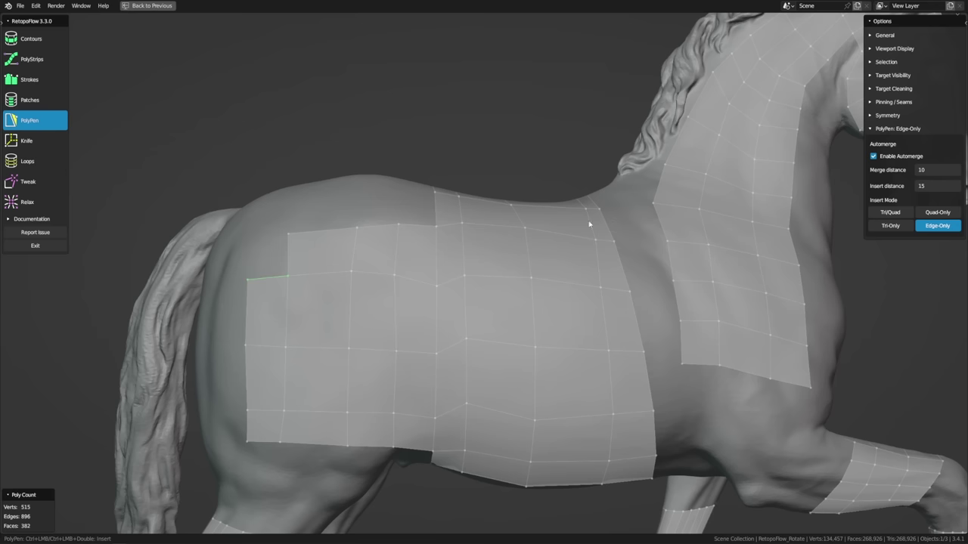
Step: Set the insert mode back to Tri/Quad, and nudge an edge and a face at the upper rear of the rump patch
{"action": "left_click", "coordinate": [892, 213]}
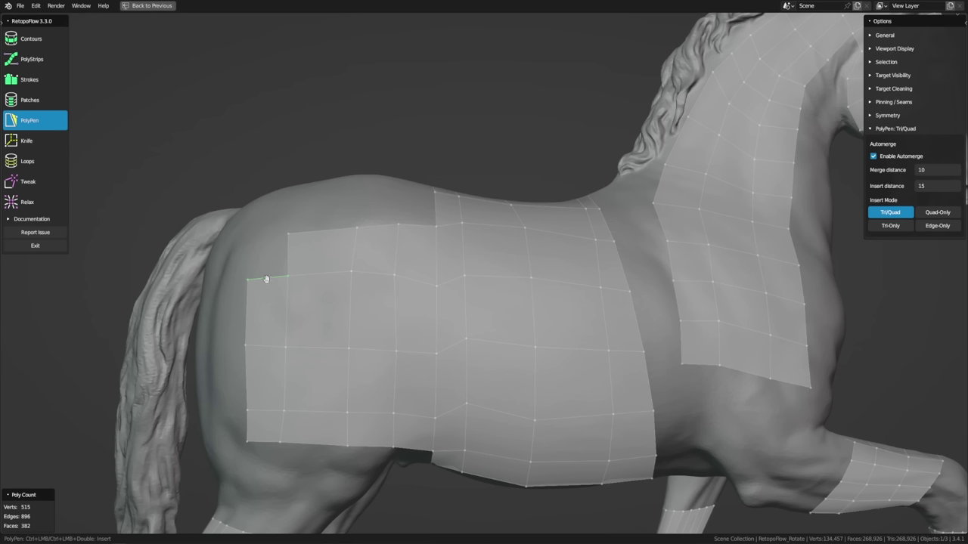
{"action": "left_click_drag", "start_coordinate": [266, 280], "coordinate": [273, 280]}
{"action": "left_click", "coordinate": [323, 250]}
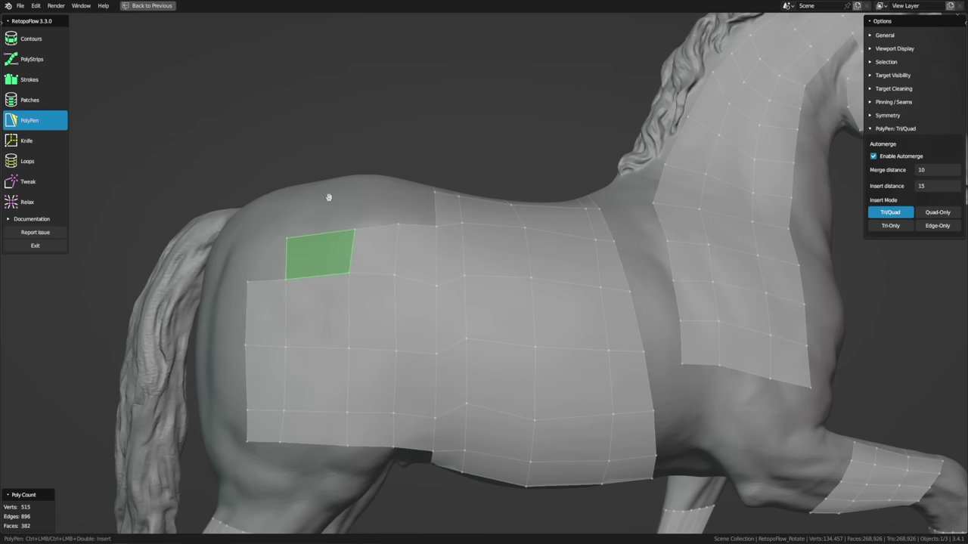
{"action": "left_click", "coordinate": [312, 236]}
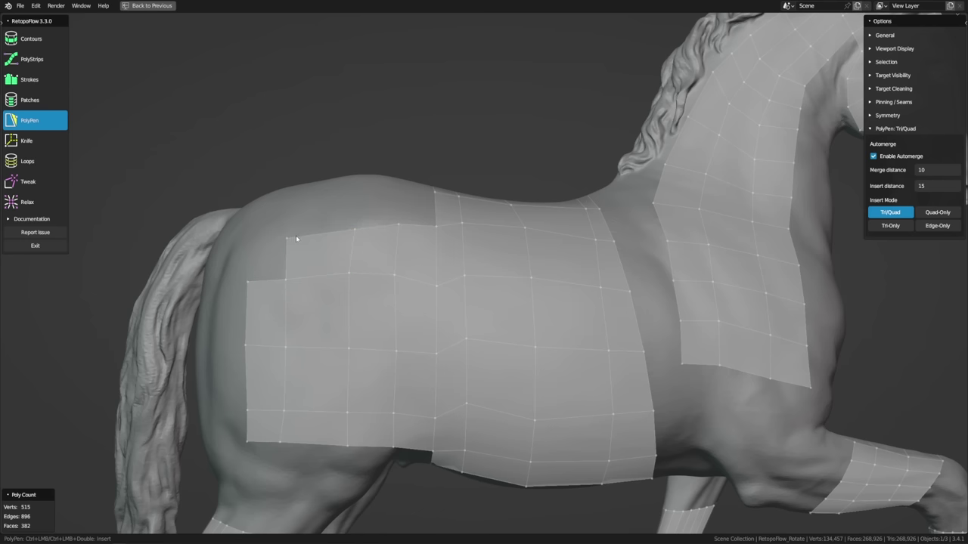
Step: Paint-select the top row and a column of faces on the rump patch, shift them slightly towards the tail, and deselect everything
{"action": "left_click", "coordinate": [425, 227], "text": "ctrl+shift"}
{"action": "key", "text": "g"}
{"action": "left_click", "coordinate": [389, 245]}
{"action": "mouse_move", "coordinate": [426, 263]}
{"action": "left_mouse_down"}
{"action": "mouse_move", "coordinate": [310, 258]}
{"action": "mouse_move", "coordinate": [301, 372]}
{"action": "left_mouse_up"}
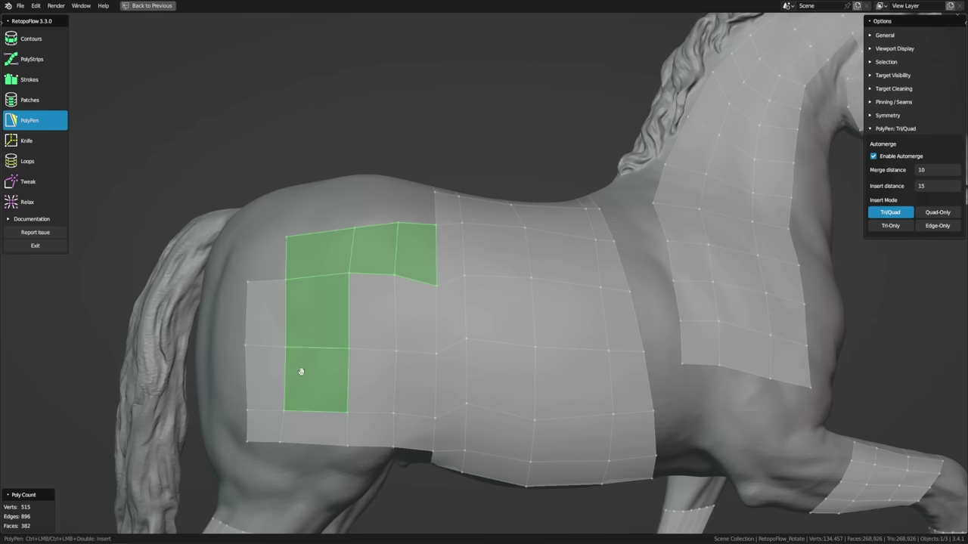
{"action": "left_click_drag", "start_coordinate": [313, 307], "coordinate": [308, 310]}
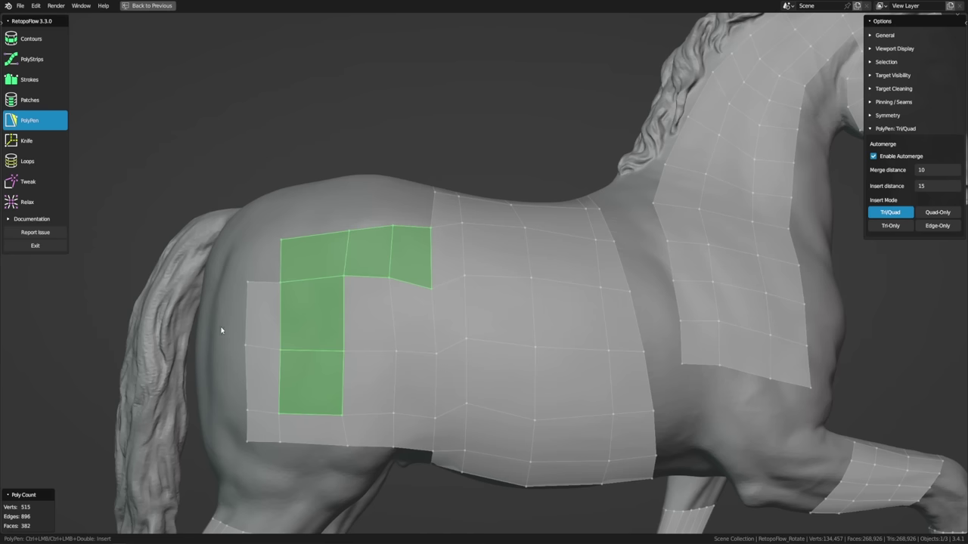
{"action": "key", "text": "alt+a"}
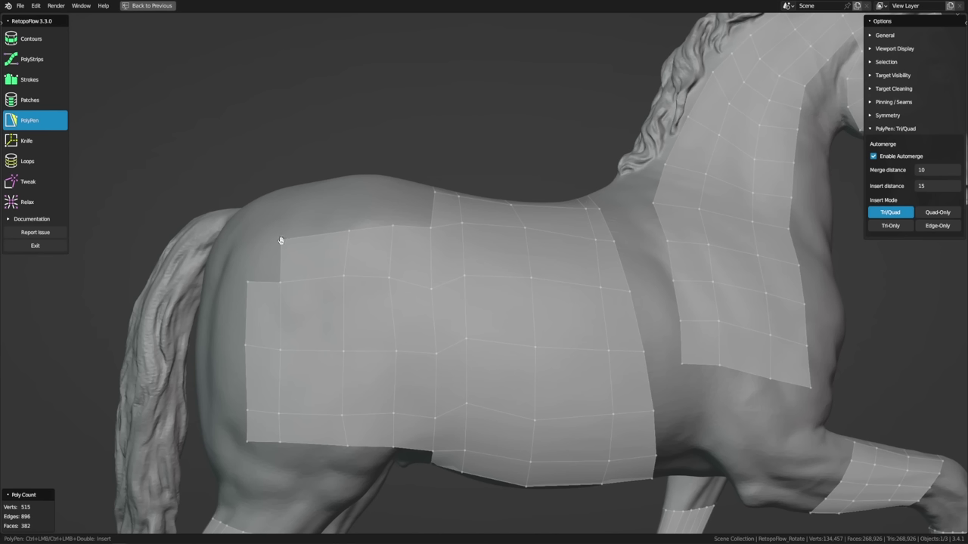
Step: Collapse the rump patch's top row by moving its three rear upper vertices onto the vertices below with automerge
{"action": "left_click_drag", "start_coordinate": [280, 241], "coordinate": [284, 282]}
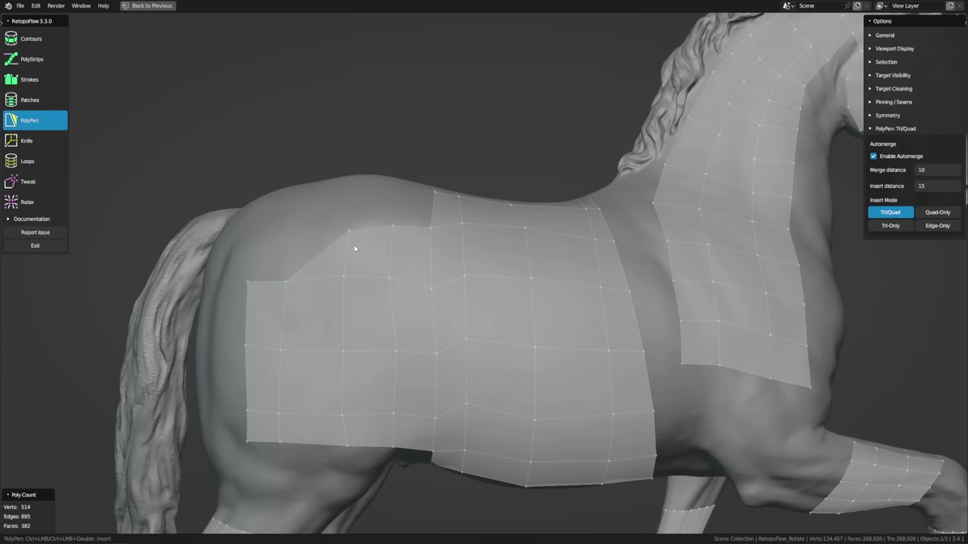
{"action": "left_click_drag", "start_coordinate": [349, 231], "coordinate": [347, 269]}
{"action": "left_click_drag", "start_coordinate": [392, 225], "coordinate": [390, 277]}
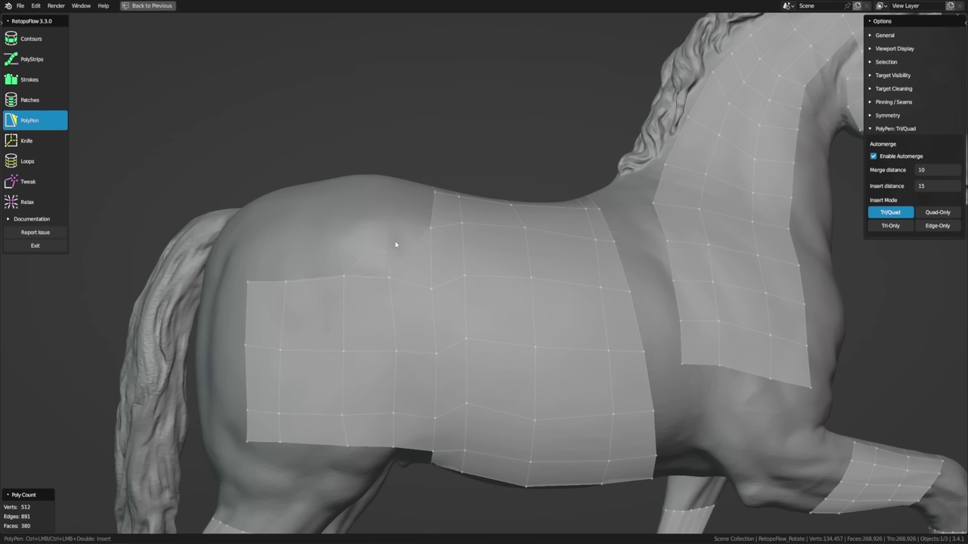
Step: Disable automerge to move the merged vertex at the front of the collapsed row, and enable automerge again
{"action": "left_click", "coordinate": [874, 156]}
{"action": "left_click", "coordinate": [370, 279]}
{"action": "left_click", "coordinate": [896, 157]}
Step: Add a vertex that turns the remaining top triangle into a quad, and cut a vertical edge down through two quads of the rump patch
{"action": "left_click", "coordinate": [398, 227]}
{"action": "left_click", "coordinate": [307, 280]}
{"action": "left_click", "coordinate": [308, 279]}
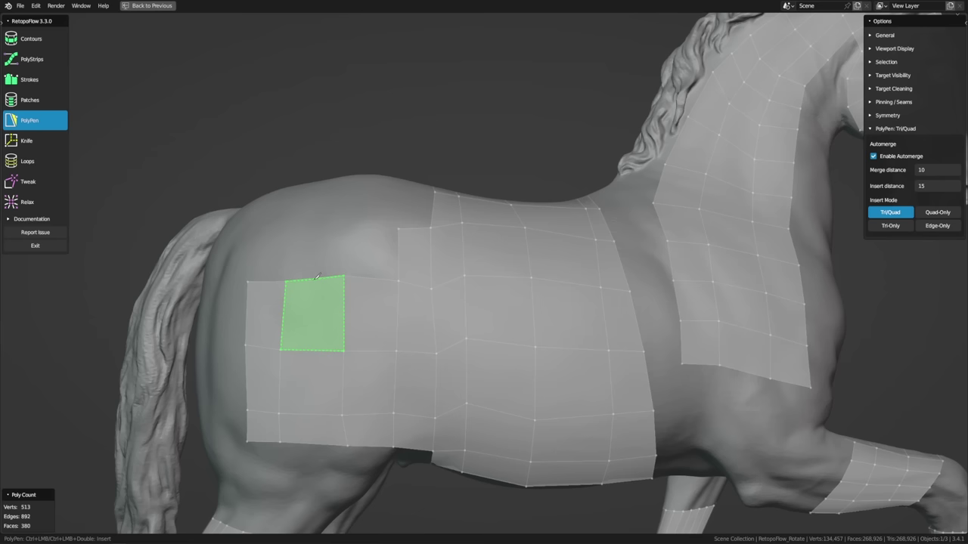
{"action": "left_click", "coordinate": [314, 279], "text": "ctrl"}
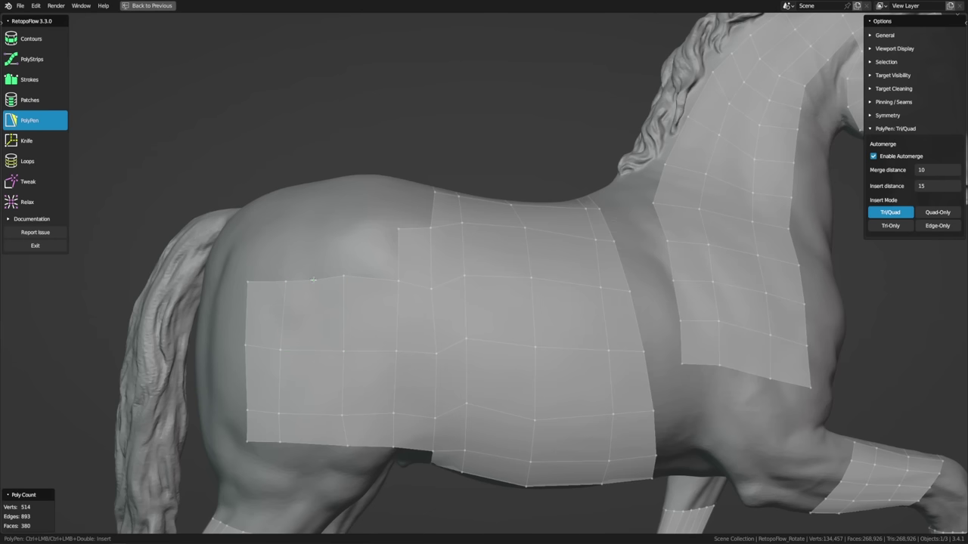
{"action": "left_click", "coordinate": [310, 352], "text": "ctrl"}
{"action": "left_click", "coordinate": [310, 408], "text": "ctrl"}
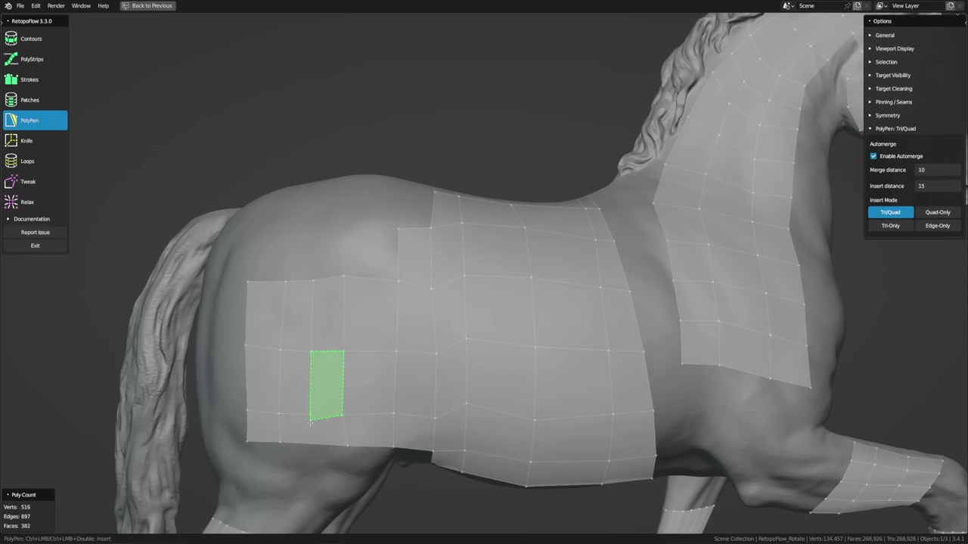
Step: Finish the vertical cut at the rump patch's lower edge, and knife a horizontal cut forward from its rear edge with upward and diagonal branches
{"action": "left_click", "coordinate": [310, 443], "text": "ctrl"}
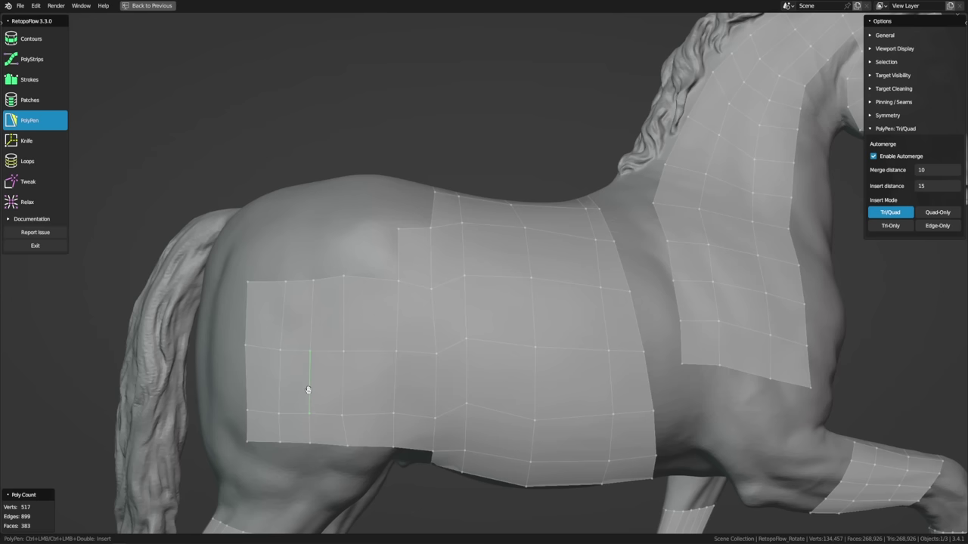
{"action": "left_click", "coordinate": [37, 142]}
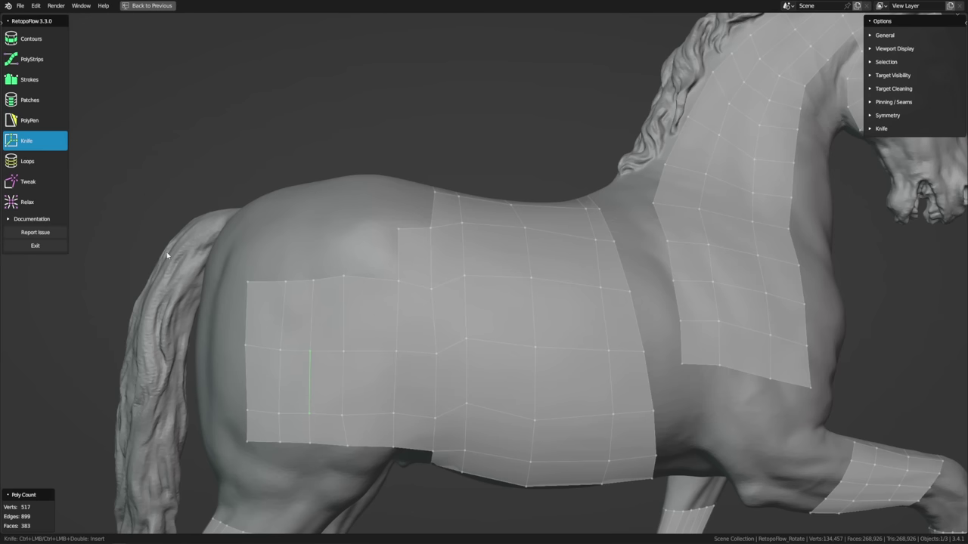
{"action": "left_click", "coordinate": [212, 327]}
{"action": "left_click", "coordinate": [227, 374], "text": "ctrl"}
{"action": "left_click", "coordinate": [368, 380], "text": "ctrl"}
{"action": "left_click", "coordinate": [370, 263], "text": "ctrl"}
{"action": "left_click", "coordinate": [367, 382], "text": "ctrl"}
{"action": "left_click", "coordinate": [393, 412], "text": "ctrl"}
Step: Knife a straight horizontal cut across the whole rump and barrel patch, from behind the rump to past its front edge, and deselect everything
{"action": "left_click", "coordinate": [285, 282]}
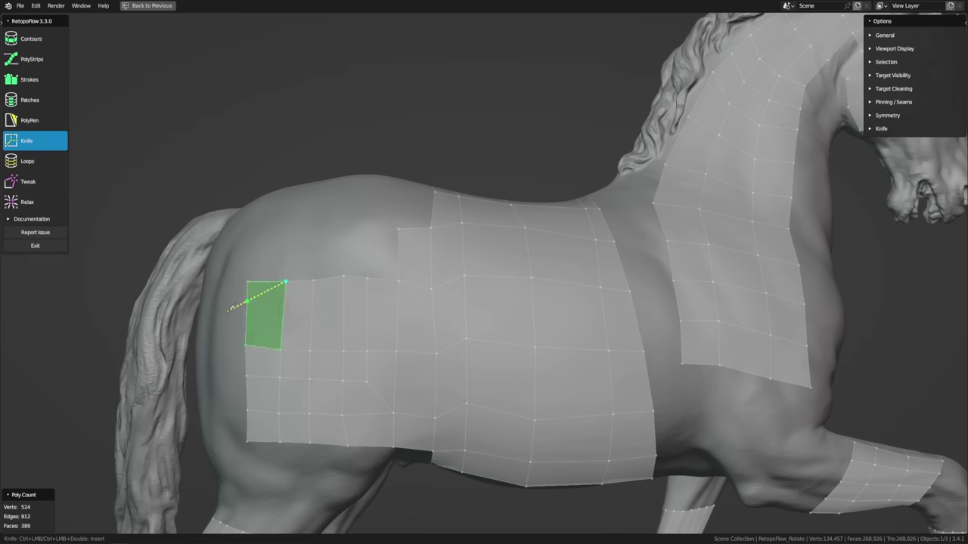
{"action": "left_click", "coordinate": [229, 308]}
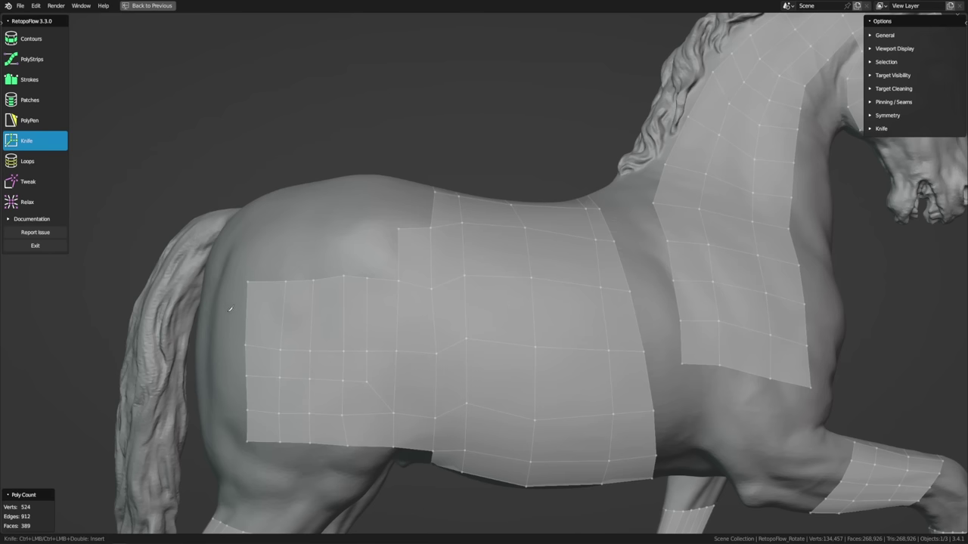
{"action": "left_click", "coordinate": [657, 315]}
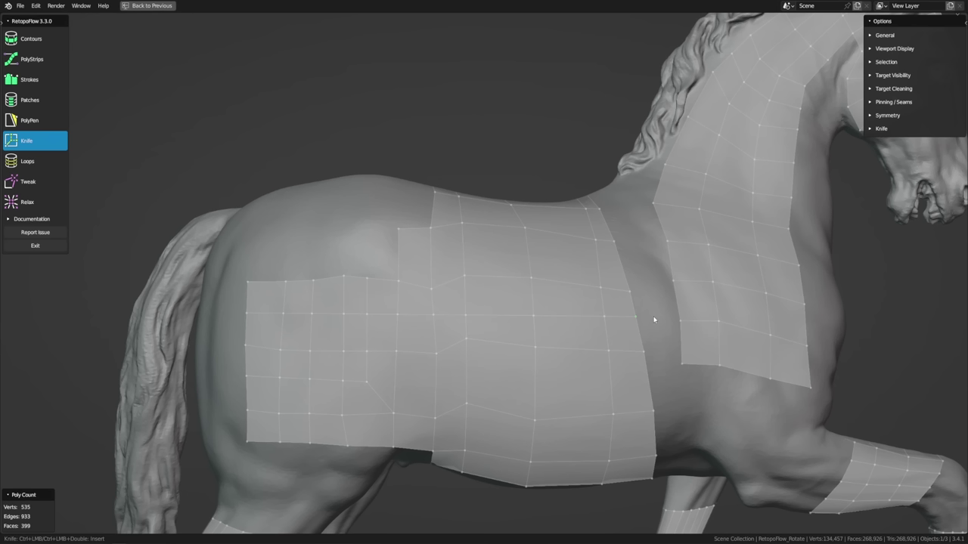
{"action": "left_click", "coordinate": [356, 328], "text": "shift"}
{"action": "left_click", "coordinate": [318, 263]}
Step: Fill the area above the rump patch with PolyPen quads, turning the edge flow around a corner near the tail
{"action": "left_click", "coordinate": [54, 120]}
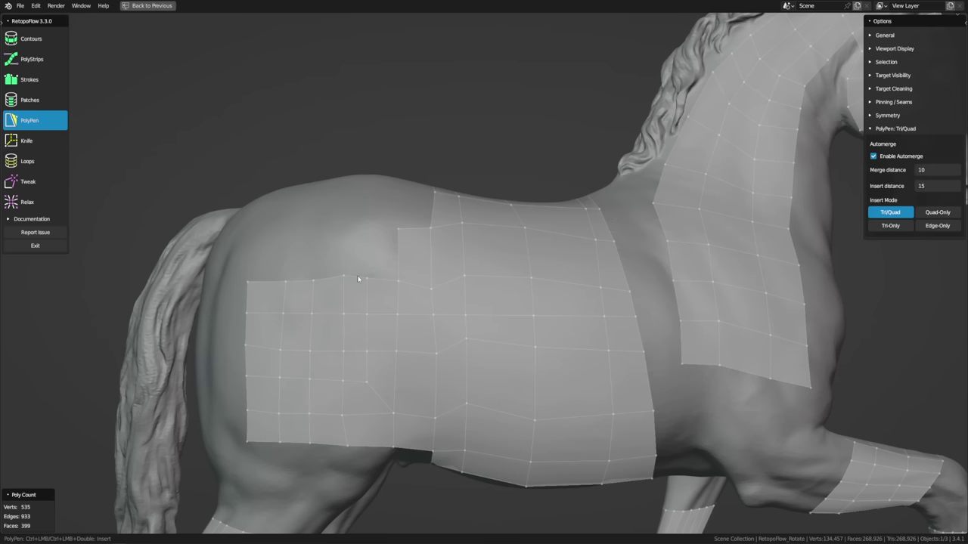
{"action": "left_click", "coordinate": [344, 228]}
{"action": "left_click", "coordinate": [316, 249]}
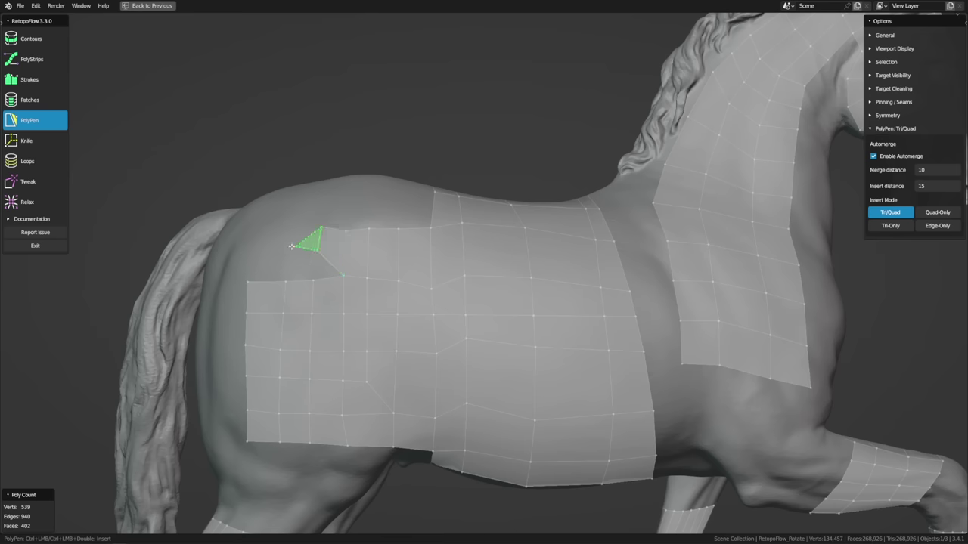
{"action": "left_click", "coordinate": [286, 223]}
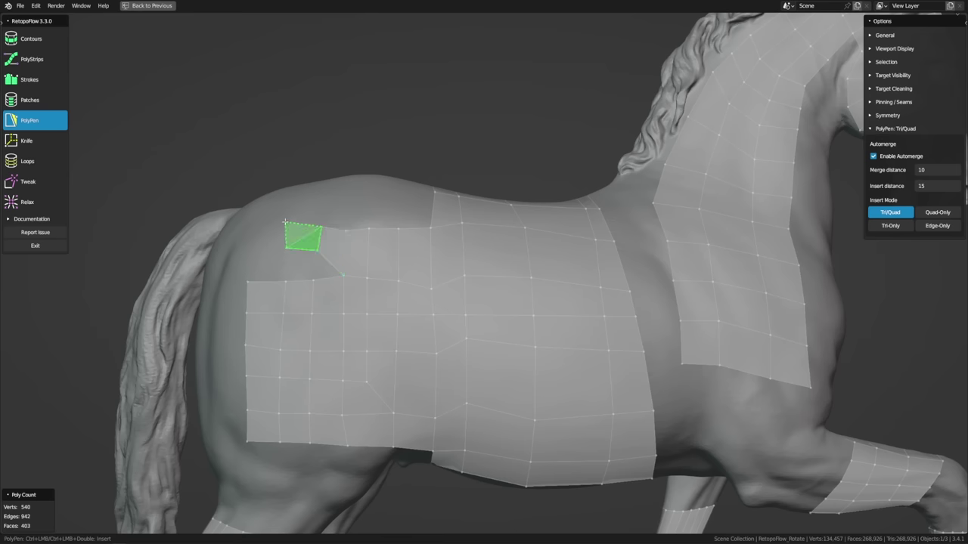
{"action": "left_click", "coordinate": [316, 254]}
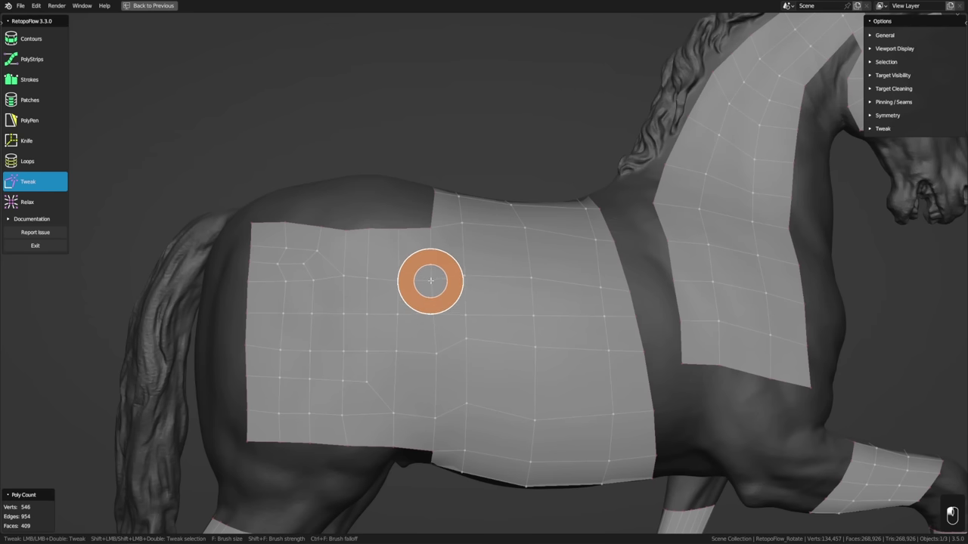
Step: Set the Tweak brush to a size of about 102, a strength of about 0.91 and a falloff of about 1.08
{"action": "key", "text": "f"}
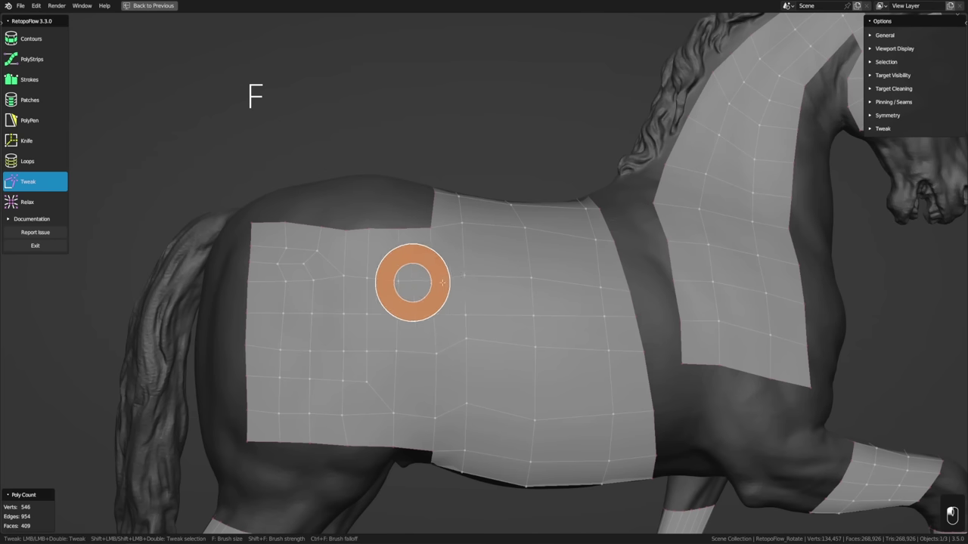
{"action": "left_click", "coordinate": [451, 281]}
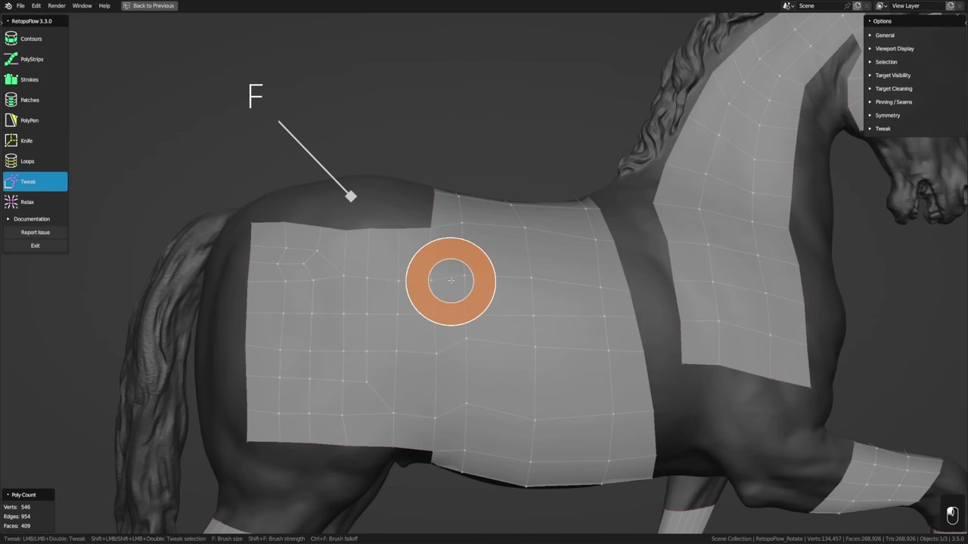
{"action": "key", "text": "shift+f"}
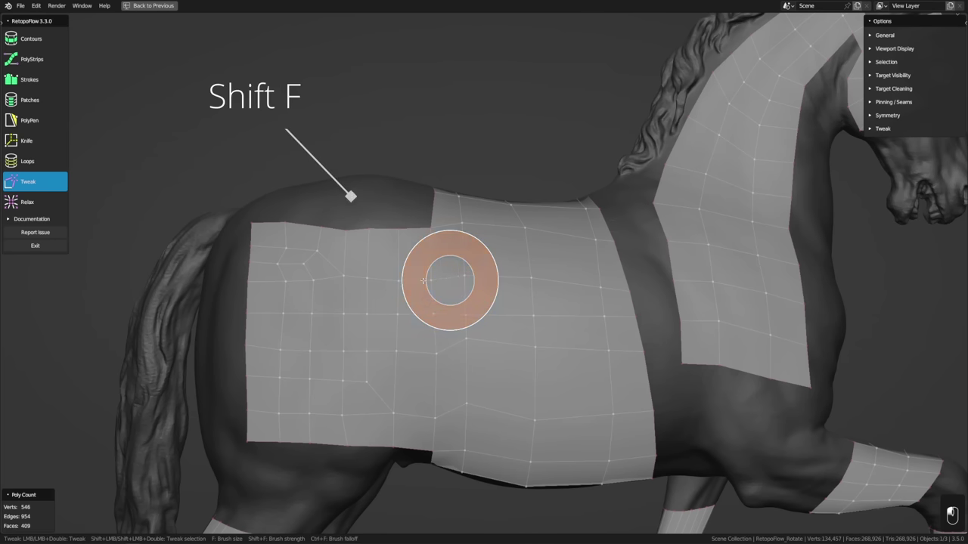
{"action": "left_click", "coordinate": [447, 279]}
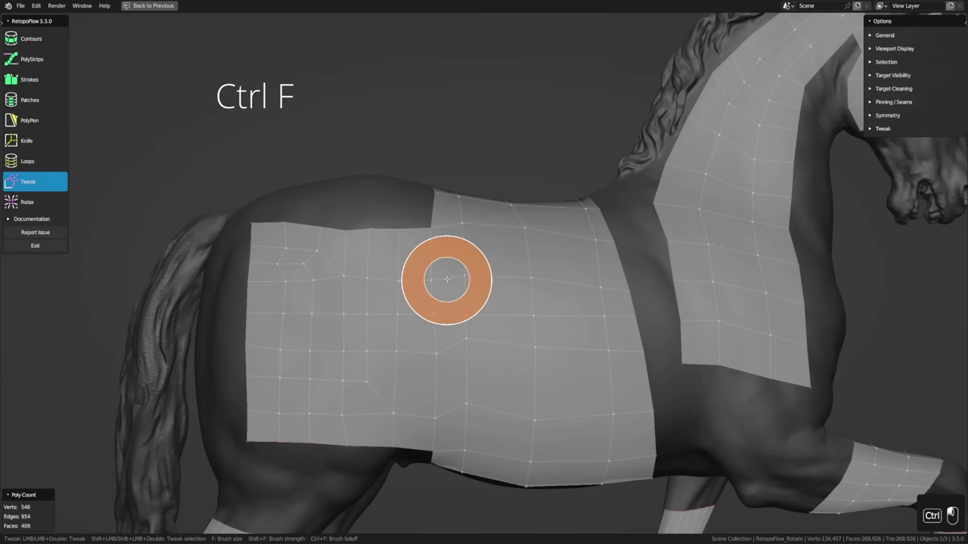
{"action": "key", "text": "ctrl+f"}
{"action": "left_click", "coordinate": [454, 282]}
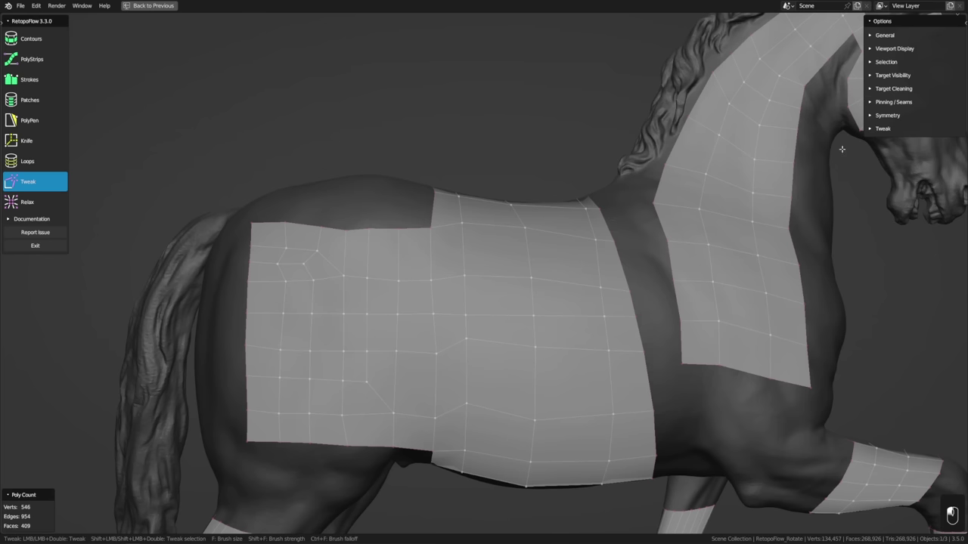
Step: Try the Tweak tool's Boundary masking with Exclude and Slide, and set it back to Include
{"action": "left_click", "coordinate": [884, 130]}
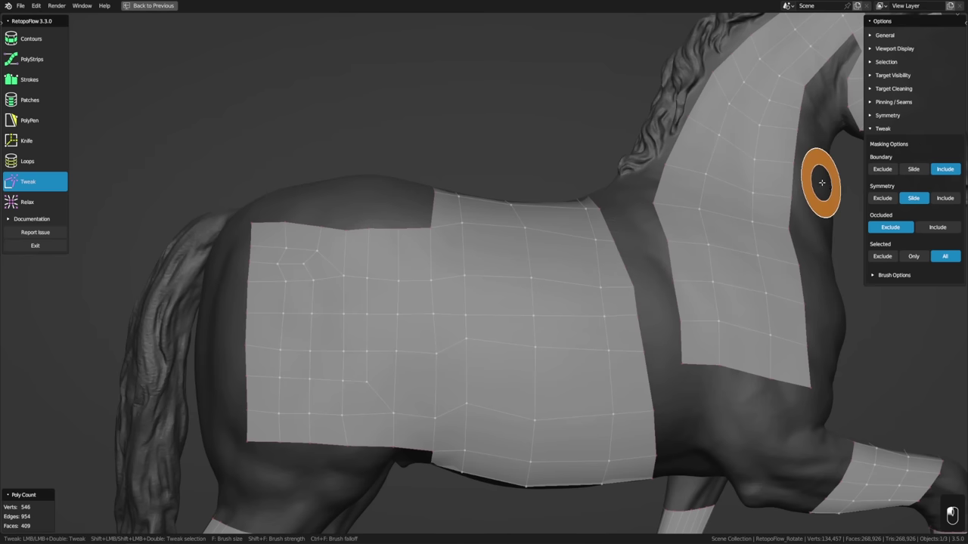
{"action": "left_click", "coordinate": [881, 170]}
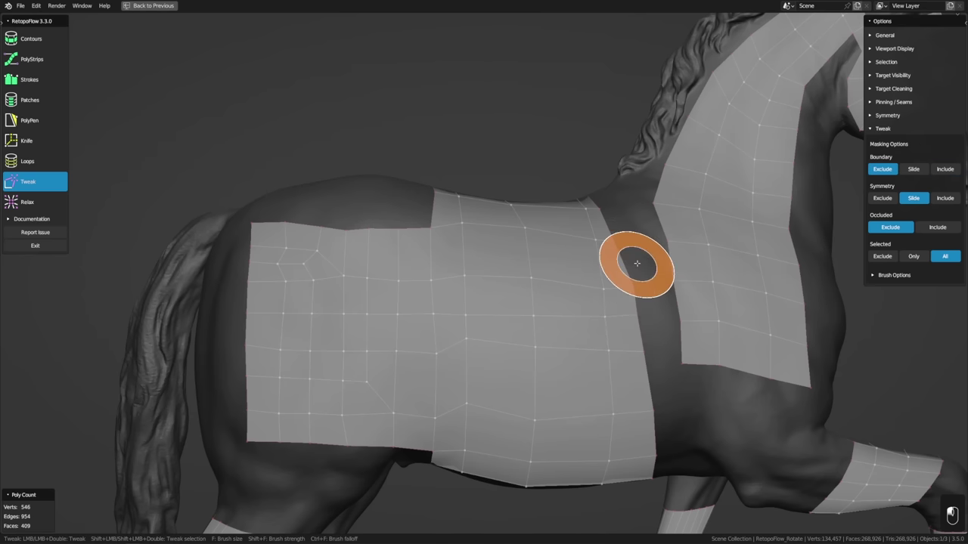
{"action": "left_click", "coordinate": [914, 170]}
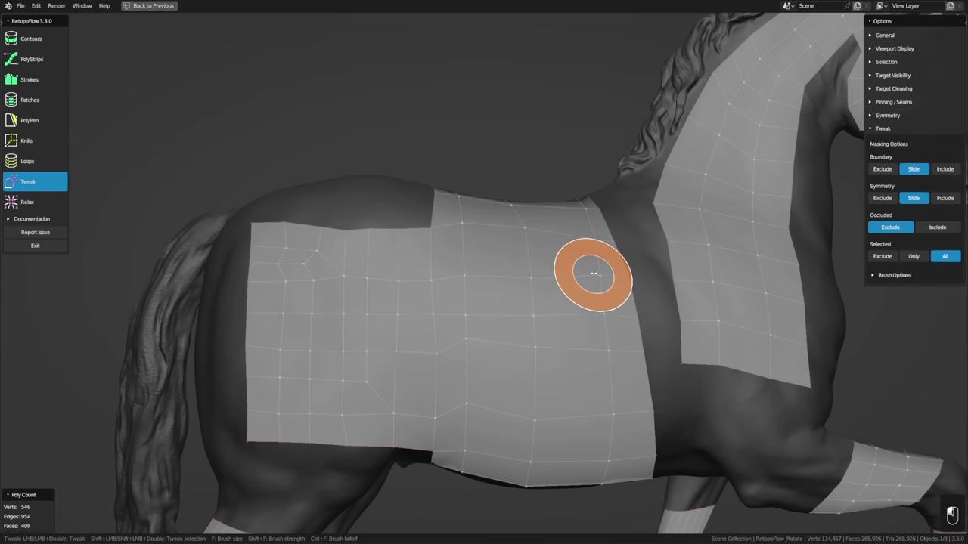
{"action": "left_click", "coordinate": [946, 170]}
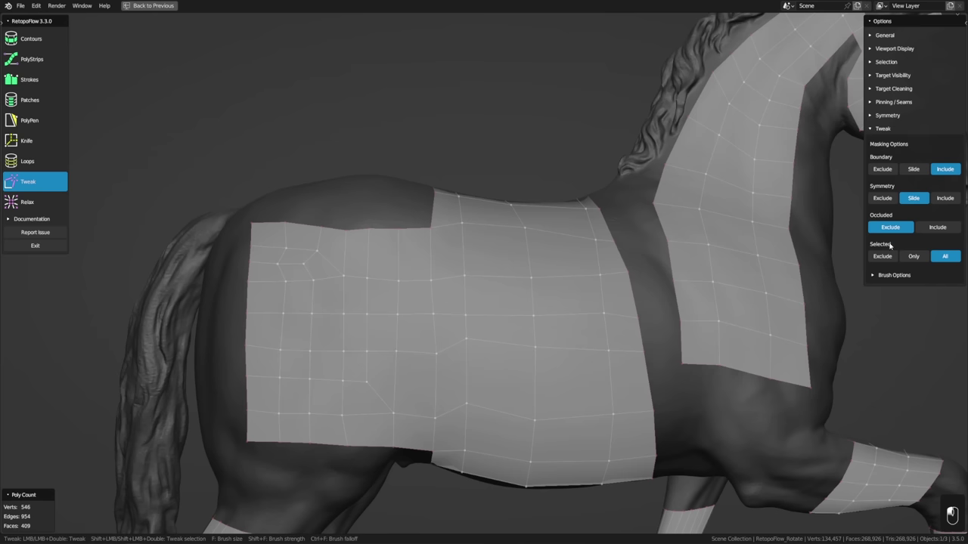
Step: Open the Tweak brush options to examine the size, strength and falloff values and the presets
{"action": "left_click", "coordinate": [919, 277]}
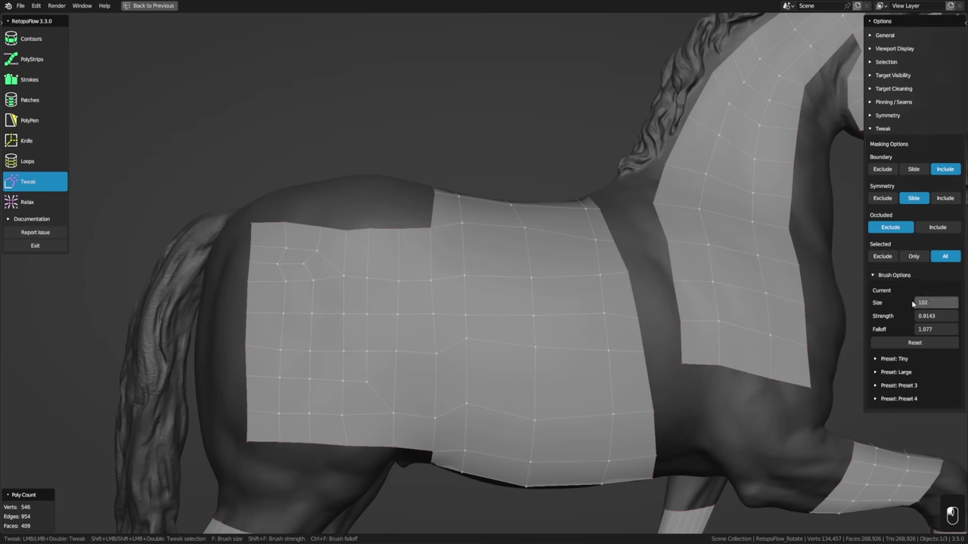
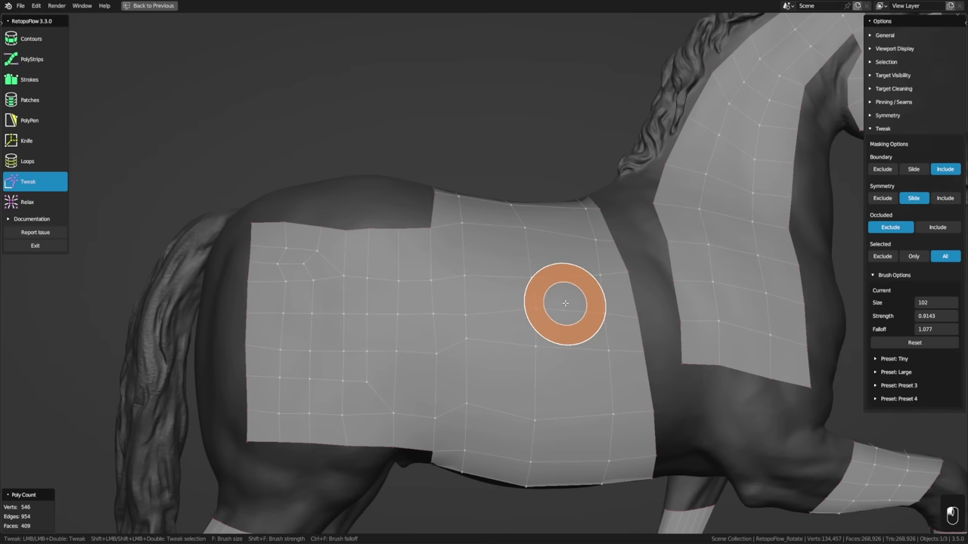
Step: Switch the Tweak brush to the Tiny preset and straighten the uneven vertices in the middle of the horse's flank
{"action": "left_click", "coordinate": [933, 360]}
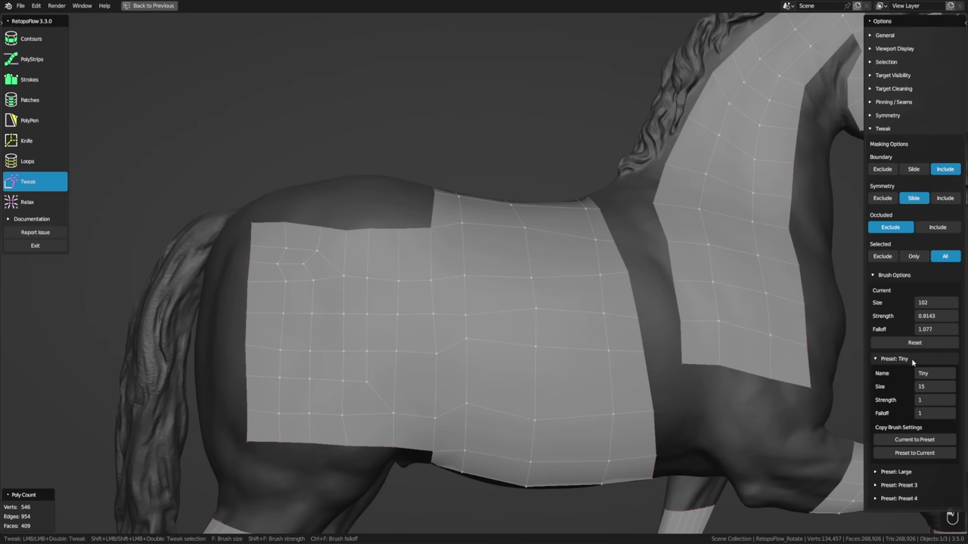
{"action": "left_click", "coordinate": [921, 387]}
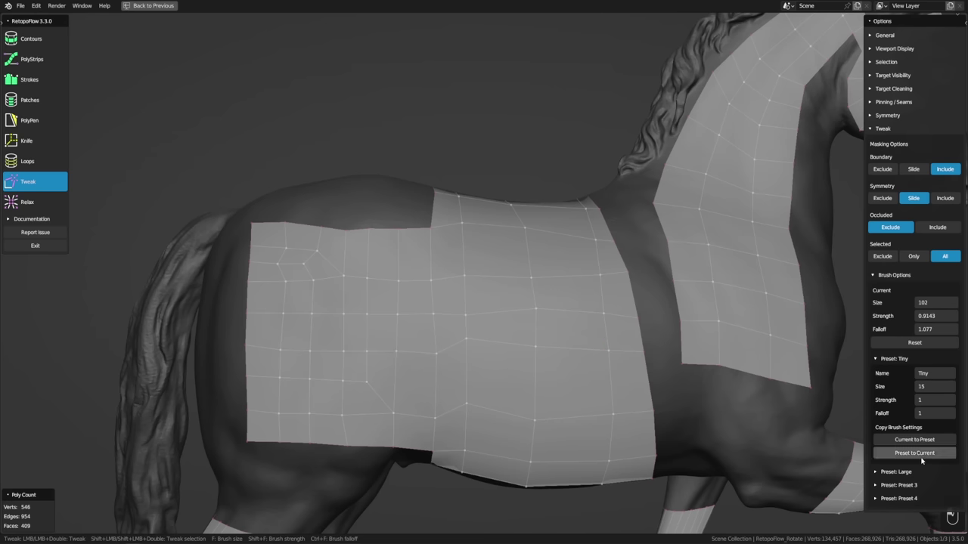
{"action": "key", "text": "shift+q"}
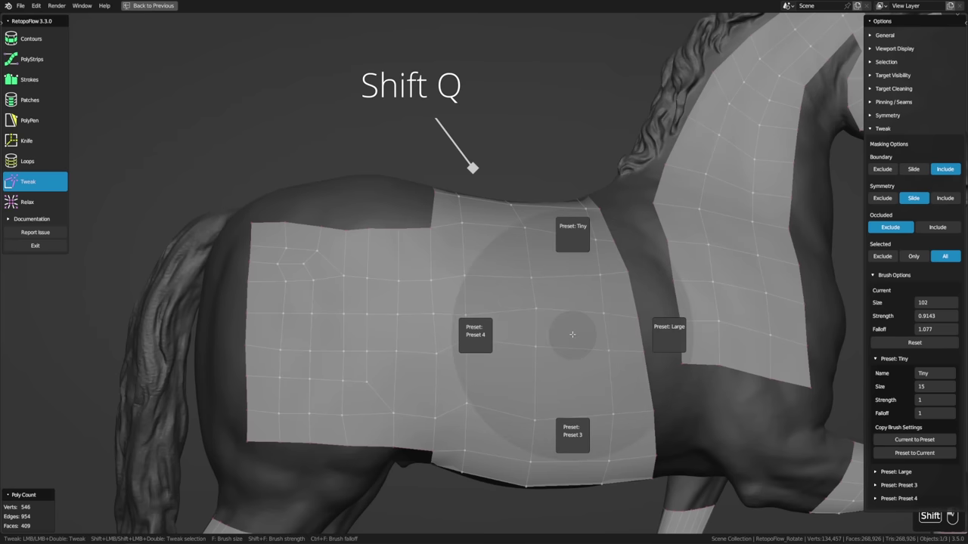
{"action": "left_click", "coordinate": [577, 245]}
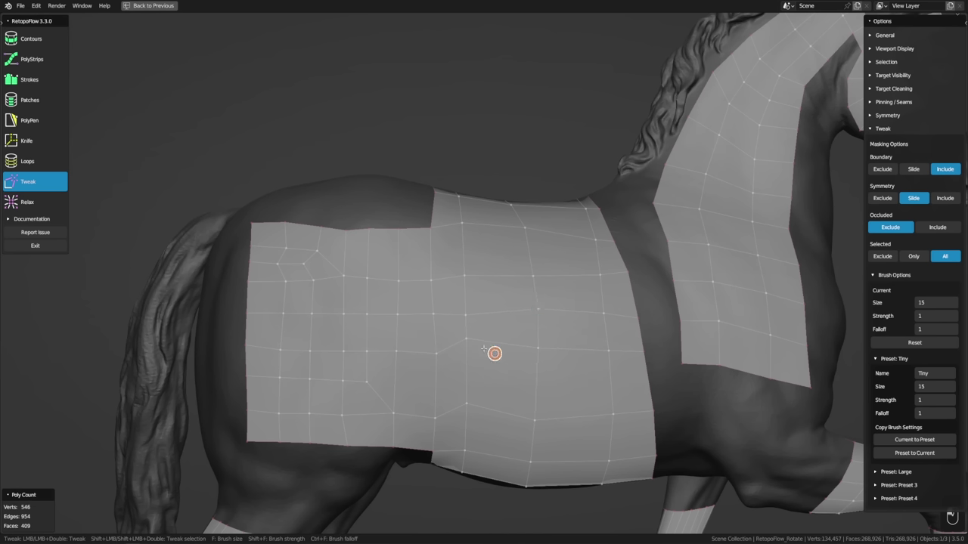
{"action": "left_click_drag", "start_coordinate": [463, 338], "coordinate": [469, 356]}
Step: Examine the Large brush preset, adjust the flank vertices with it, and switch the Tweak brush back to Tiny
{"action": "left_click", "coordinate": [894, 472]}
{"action": "scroll", "coordinate": [895, 385], "scroll_direction": "down", "scroll_amount": 3}
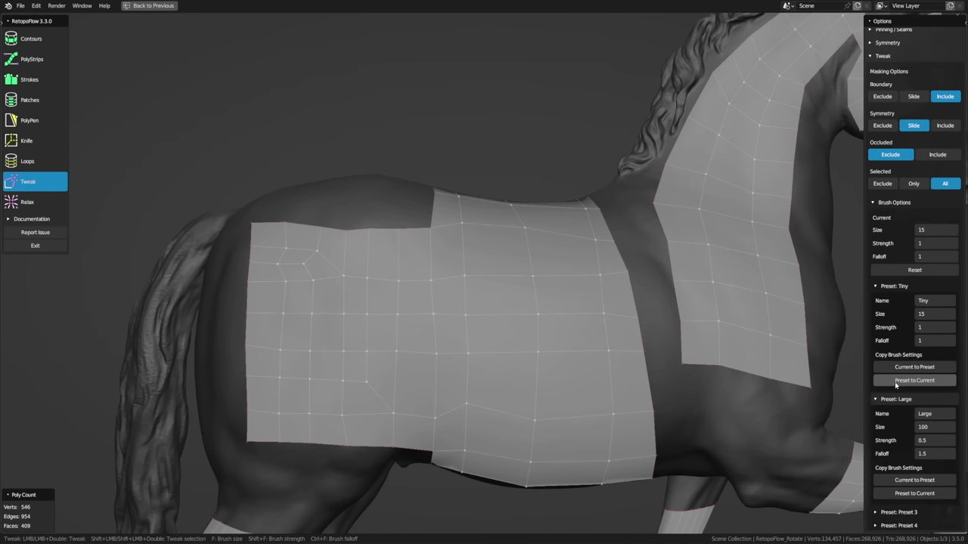
{"action": "key", "text": "shift+q"}
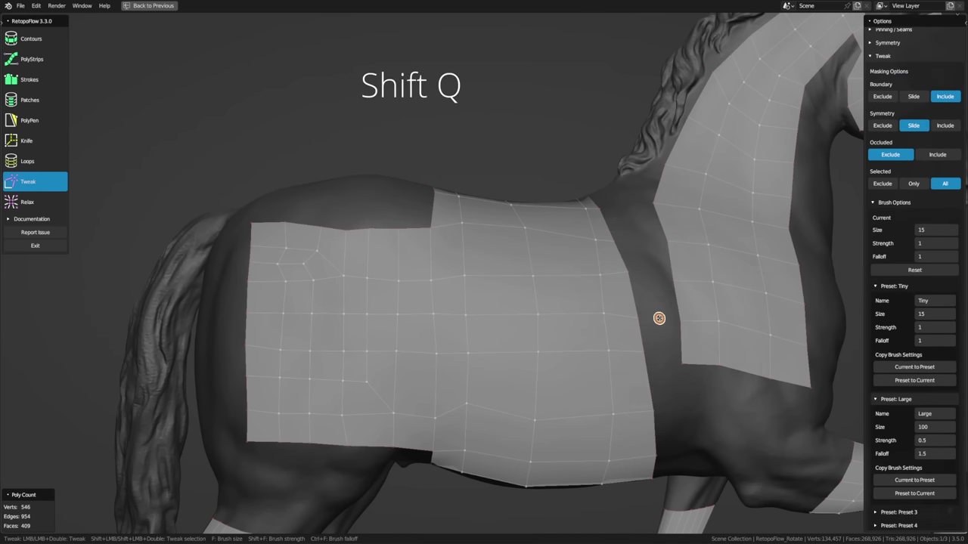
{"action": "left_click", "coordinate": [760, 318]}
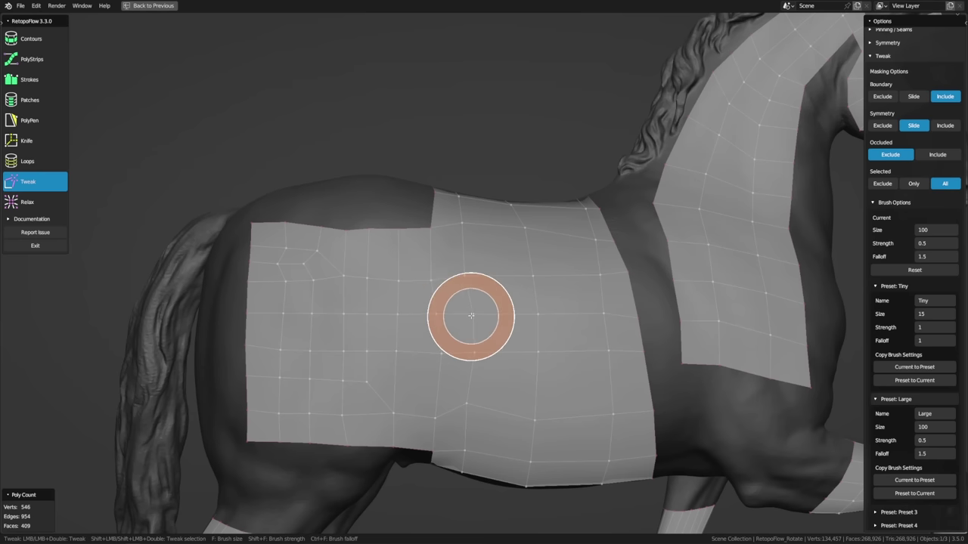
{"action": "key", "text": "shift+q"}
{"action": "left_click", "coordinate": [472, 159]}
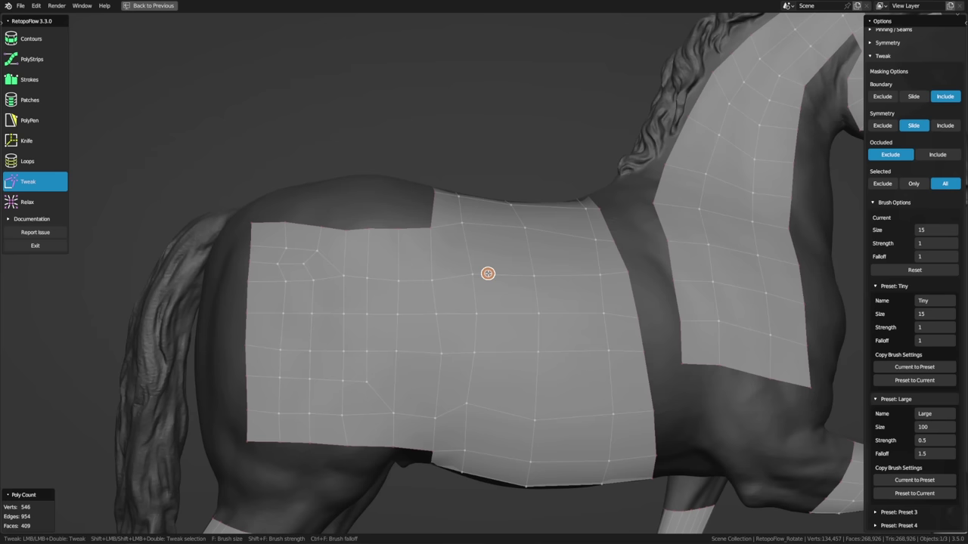
Step: Bridge a short Strokes strip into the corner above the rump patch and lower its upper vertices with quick Tweak
{"action": "left_click", "coordinate": [32, 79]}
{"action": "middle_click_drag", "start_coordinate": [446, 242], "coordinate": [428, 216]}
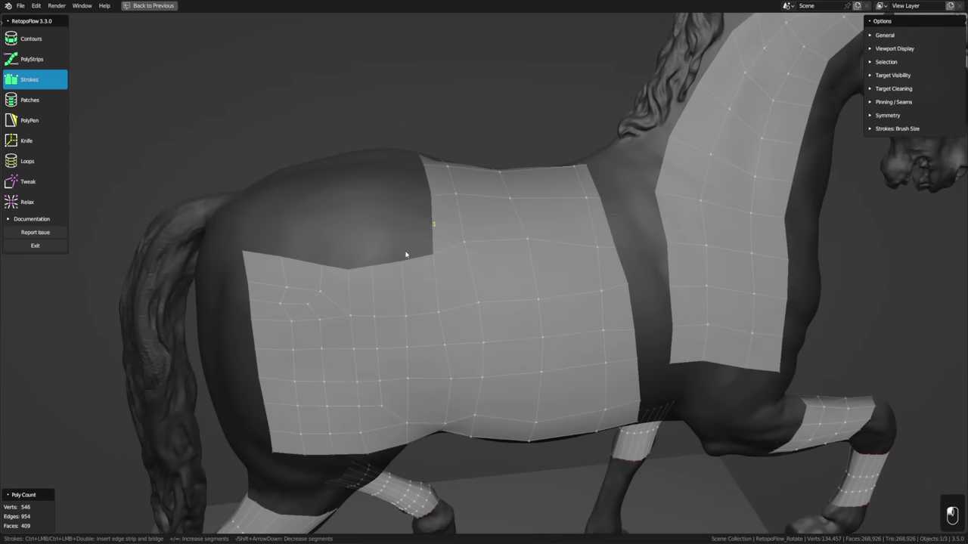
{"action": "left_click_drag", "start_coordinate": [369, 262], "coordinate": [372, 189]}
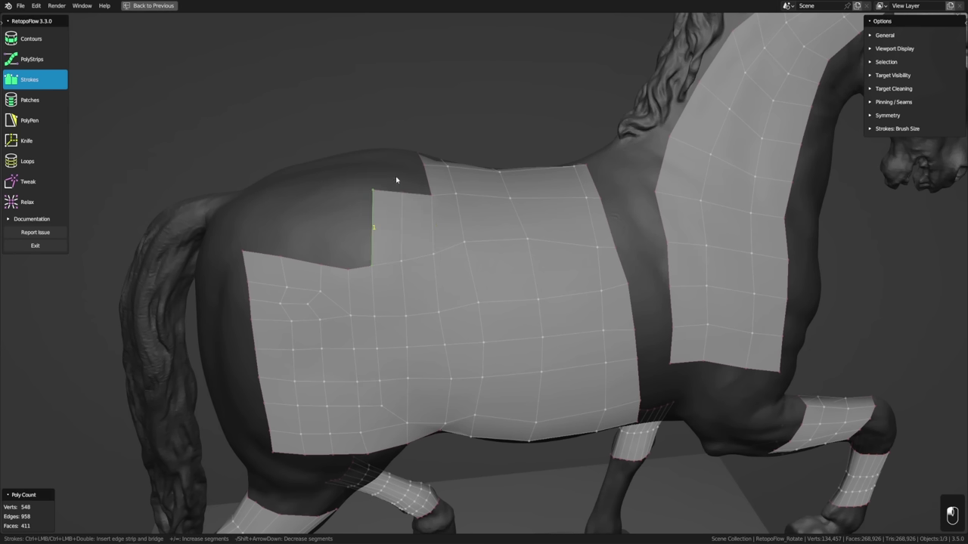
{"action": "key", "text": "8"}
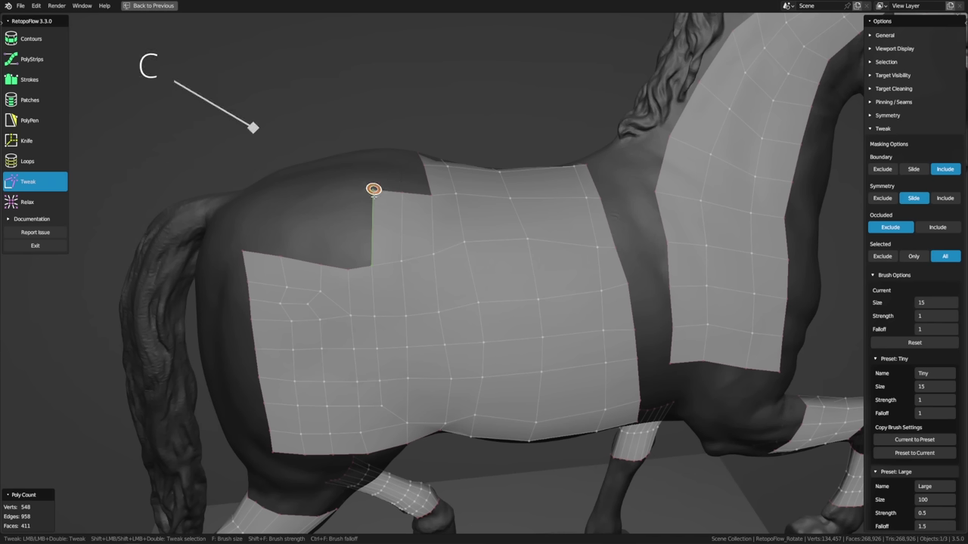
{"action": "mouse_move", "coordinate": [373, 189]}
{"action": "left_mouse_down"}
{"action": "mouse_move", "coordinate": [371, 207]}
{"action": "mouse_move", "coordinate": [402, 199]}
{"action": "mouse_move", "coordinate": [398, 210]}
{"action": "mouse_move", "coordinate": [372, 203]}
{"action": "mouse_move", "coordinate": [378, 216]}
{"action": "mouse_move", "coordinate": [396, 201]}
{"action": "mouse_move", "coordinate": [401, 214]}
{"action": "mouse_move", "coordinate": [396, 194]}
{"action": "left_mouse_up"}
{"action": "key", "text": "3"}
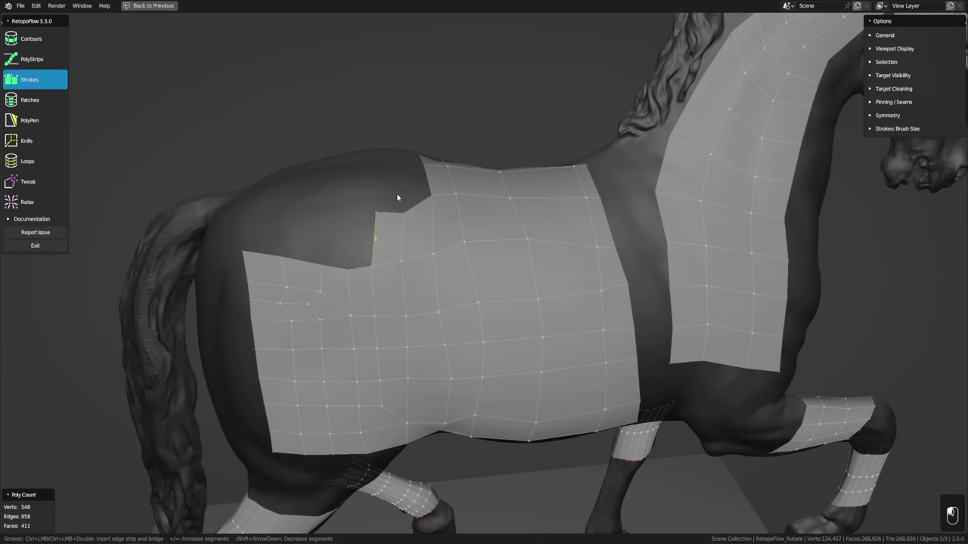
Step: Extend the Strokes strip along the rump's upper edge toward the tail and even out its new vertices with quick Tweak
{"action": "middle_click_drag", "start_coordinate": [397, 197], "coordinate": [385, 227]}
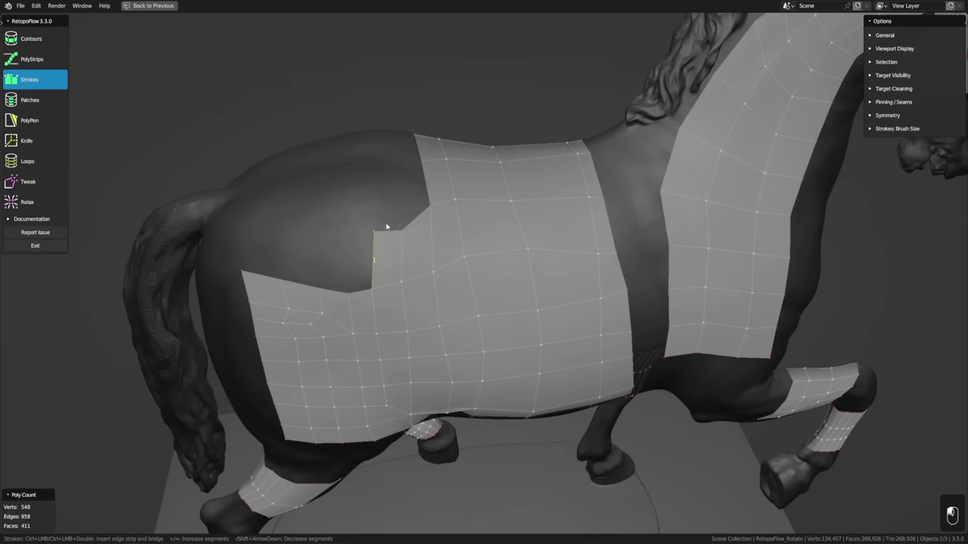
{"action": "left_click", "coordinate": [281, 275], "text": "ctrl"}
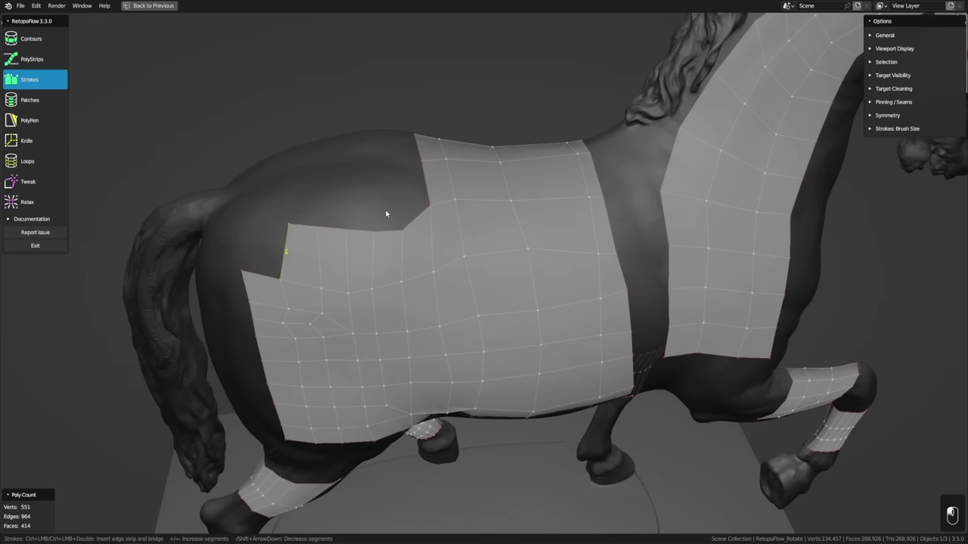
{"action": "key", "text": "t"}
{"action": "left_click_drag", "start_coordinate": [283, 223], "coordinate": [279, 234]}
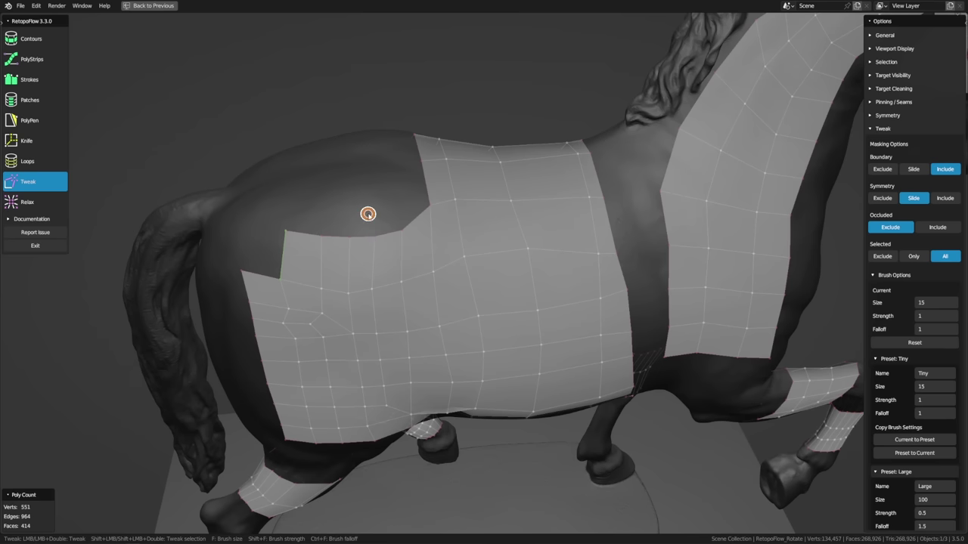
{"action": "key", "text": "3"}
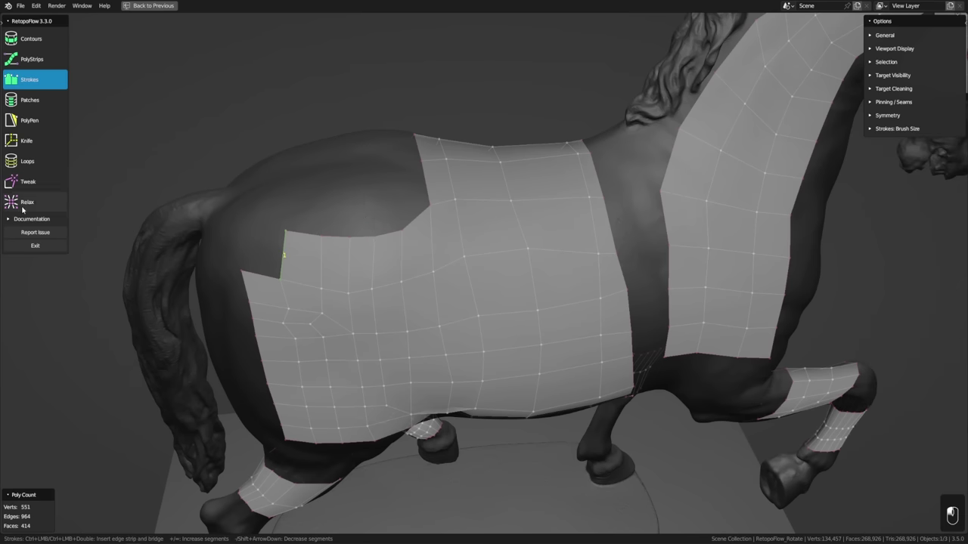
Step: Shift several interior vertices of the rump and flank out of line with the Tweak tool
{"action": "key", "text": "z"}
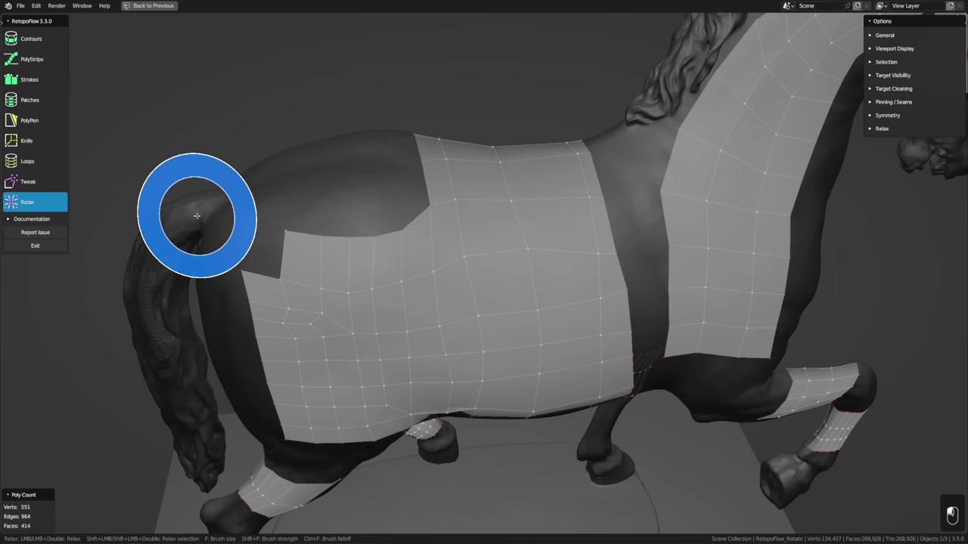
{"action": "middle_click_drag", "start_coordinate": [196, 215], "coordinate": [465, 287]}
{"action": "scroll", "coordinate": [454, 276], "scroll_direction": "up", "scroll_amount": 2}
{"action": "key", "text": "t"}
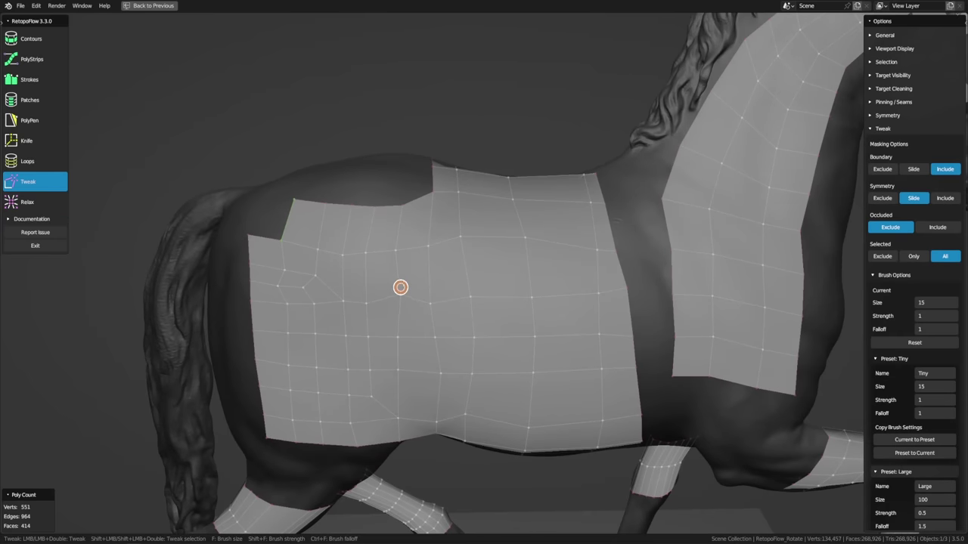
{"action": "left_click_drag", "start_coordinate": [401, 287], "coordinate": [423, 306]}
{"action": "left_click_drag", "start_coordinate": [426, 247], "coordinate": [424, 264]}
{"action": "left_click_drag", "start_coordinate": [365, 253], "coordinate": [384, 269]}
{"action": "left_click_drag", "start_coordinate": [343, 334], "coordinate": [369, 304]}
{"action": "mouse_move", "coordinate": [433, 338]}
{"action": "left_mouse_down"}
{"action": "mouse_move", "coordinate": [451, 303]}
{"action": "mouse_move", "coordinate": [439, 320]}
{"action": "left_mouse_up"}
Step: Smooth the uneven vertices on the rump and flank with the Relax brush
{"action": "key", "text": "9"}
{"action": "key", "text": "f"}
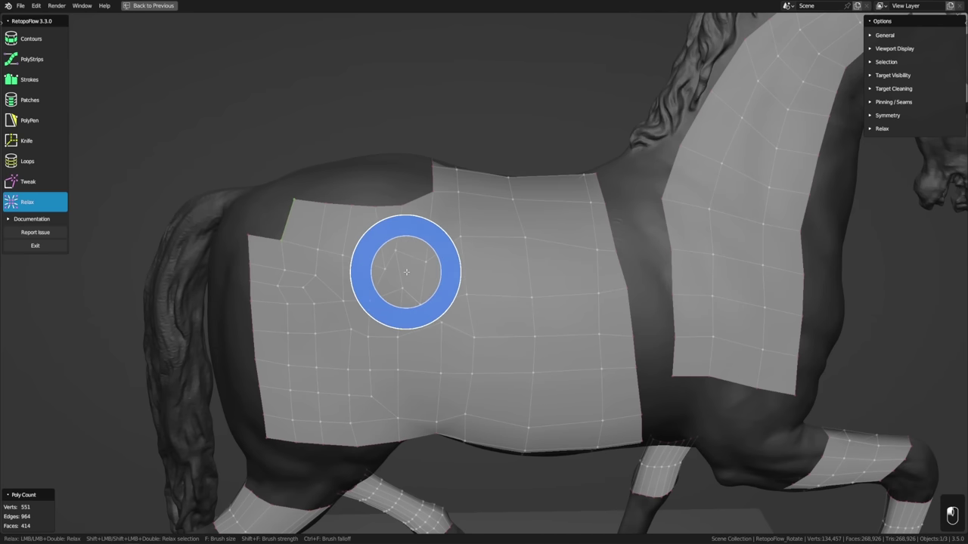
{"action": "mouse_move", "coordinate": [406, 272]}
{"action": "left_mouse_down"}
{"action": "mouse_move", "coordinate": [393, 271]}
{"action": "mouse_move", "coordinate": [382, 292]}
{"action": "mouse_move", "coordinate": [434, 305]}
{"action": "mouse_move", "coordinate": [426, 269]}
{"action": "left_mouse_up"}
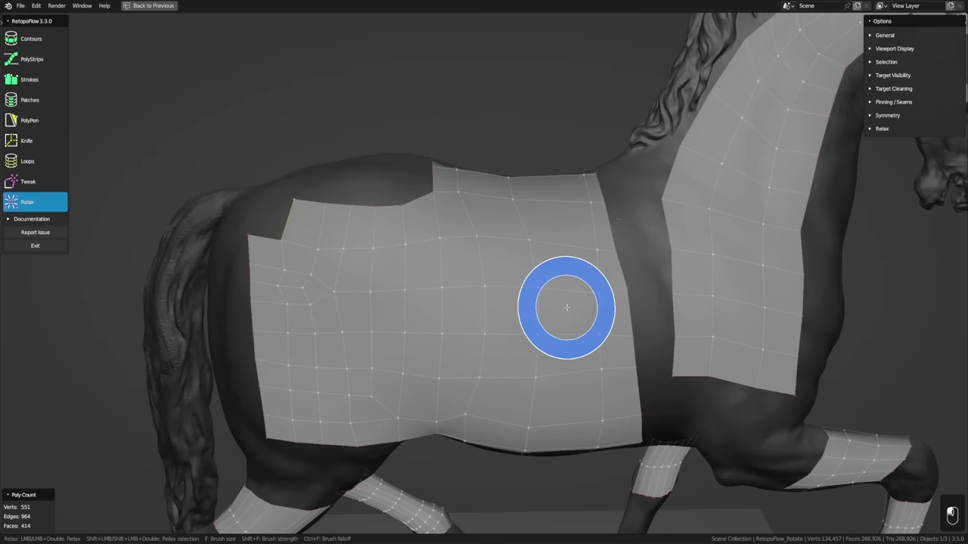
Step: Examine the Relax tool's masking and algorithm options, including the experimental Correct flipped faces setting
{"action": "left_click", "coordinate": [887, 129]}
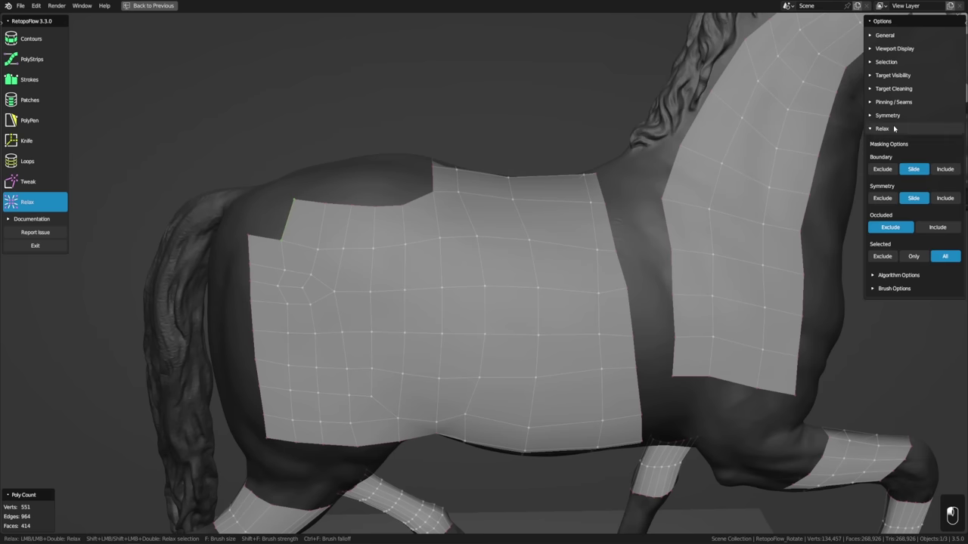
{"action": "left_click", "coordinate": [917, 276]}
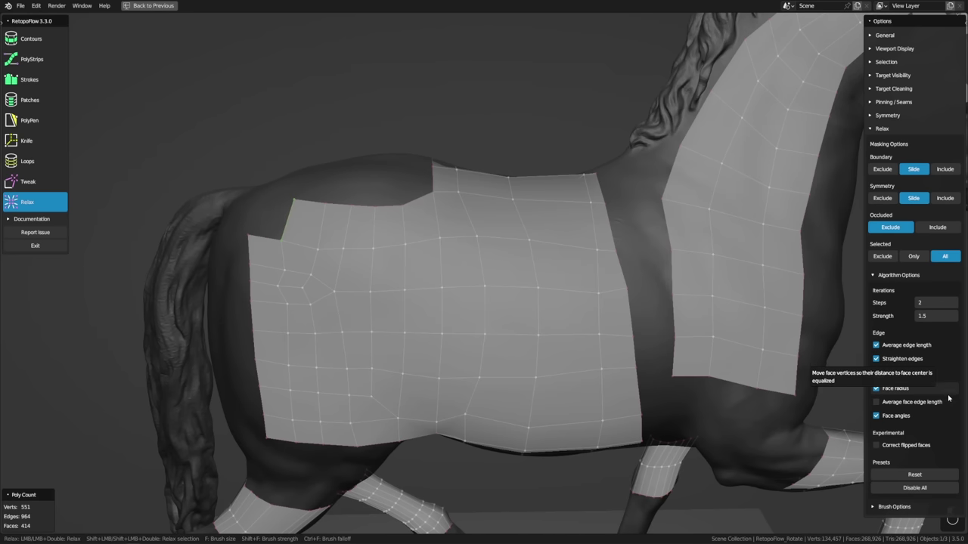
{"action": "left_click", "coordinate": [927, 444]}
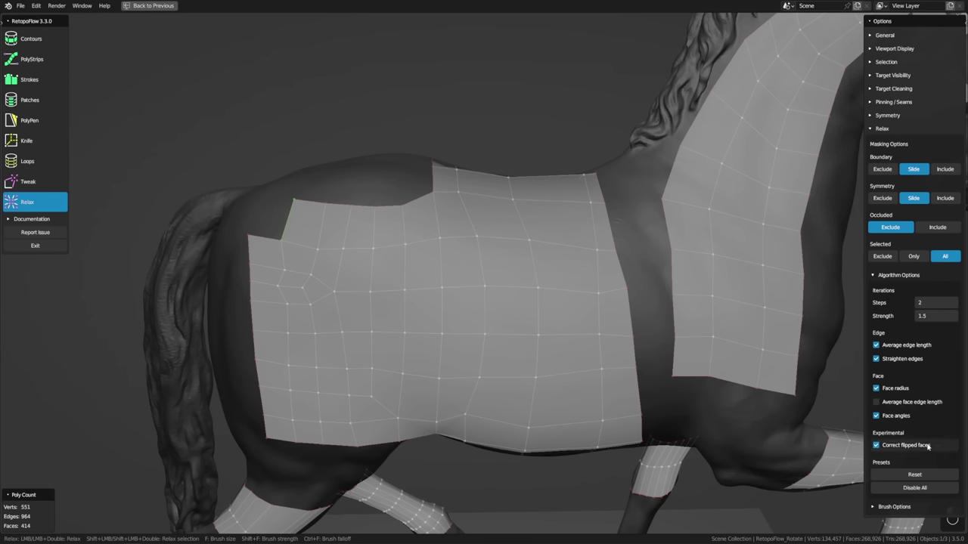
{"action": "left_click", "coordinate": [929, 445]}
{"action": "left_click", "coordinate": [902, 275]}
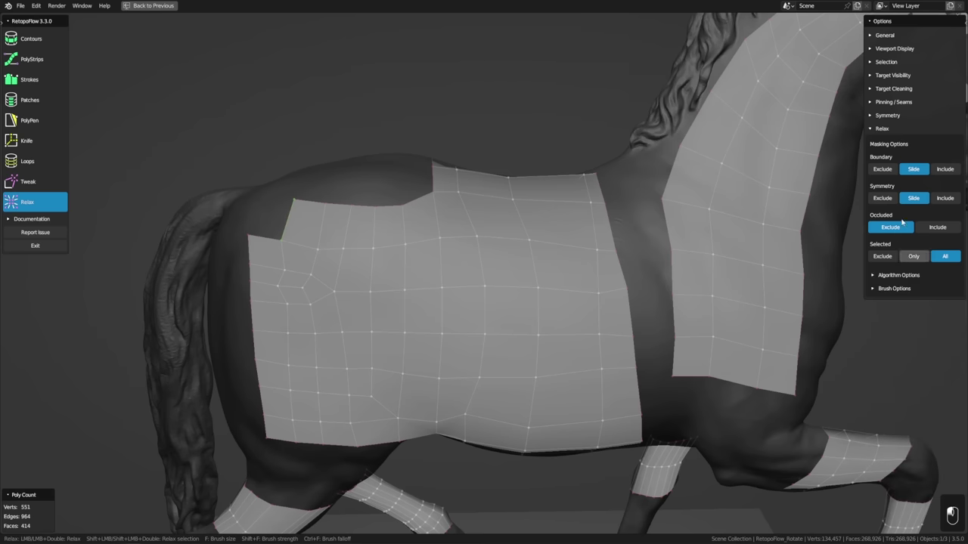
Step: Try relaxing the rump's open edge with Boundary masking on Include, and relax the rump and flank with Boundary set to Slide
{"action": "left_click", "coordinate": [945, 169]}
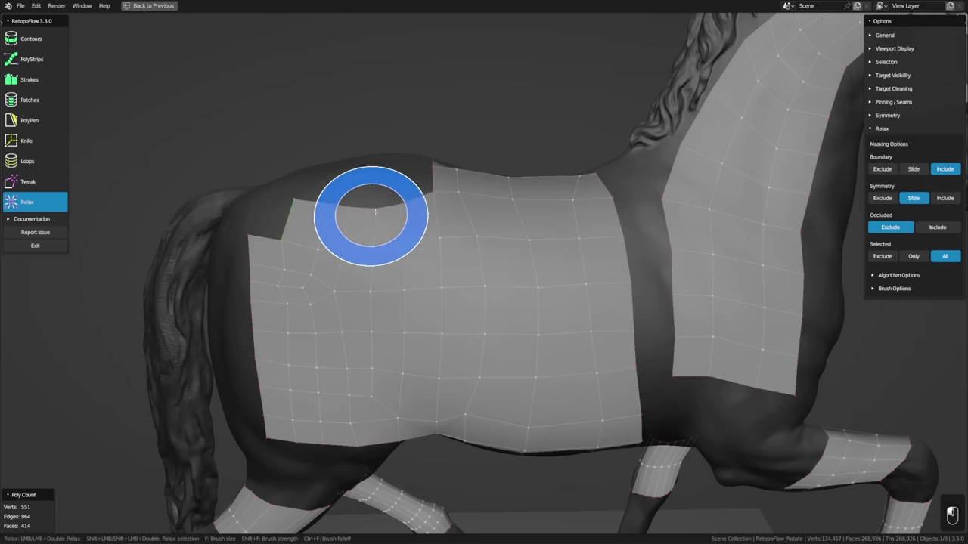
{"action": "mouse_move", "coordinate": [375, 211]}
{"action": "left_mouse_down"}
{"action": "mouse_move", "coordinate": [352, 214]}
{"action": "mouse_move", "coordinate": [396, 214]}
{"action": "mouse_move", "coordinate": [363, 220]}
{"action": "left_mouse_up"}
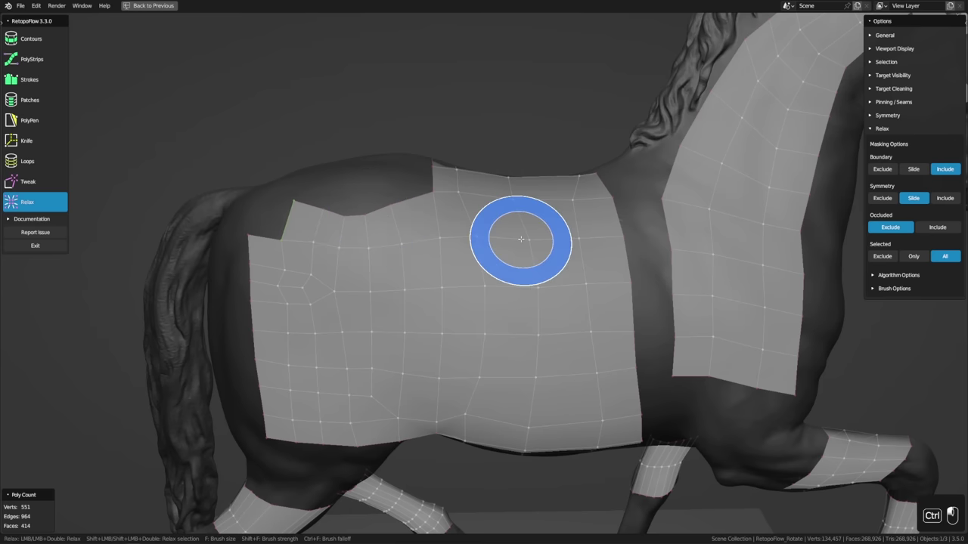
{"action": "left_click", "coordinate": [914, 169]}
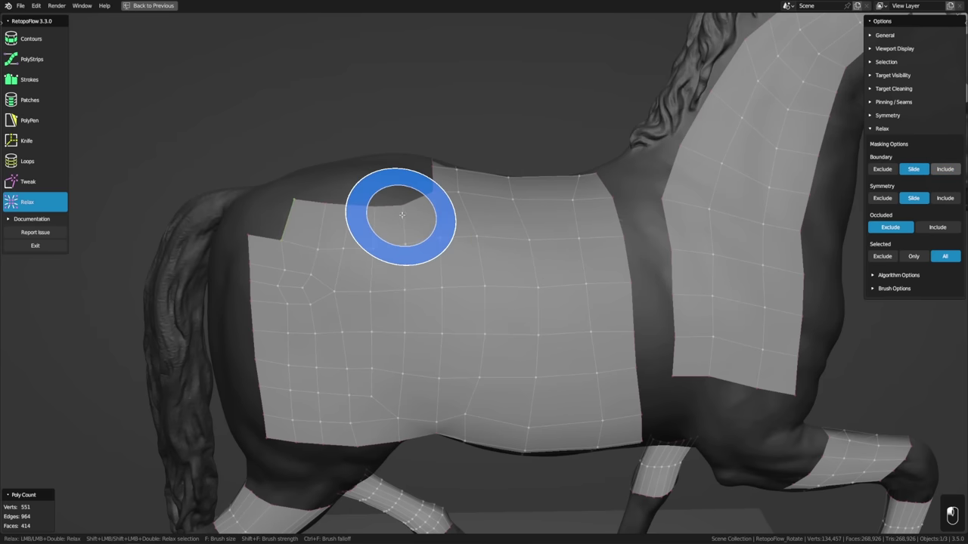
{"action": "mouse_move", "coordinate": [403, 216]}
{"action": "left_mouse_down"}
{"action": "mouse_move", "coordinate": [325, 207]}
{"action": "mouse_move", "coordinate": [396, 211]}
{"action": "mouse_move", "coordinate": [405, 251]}
{"action": "mouse_move", "coordinate": [431, 216]}
{"action": "mouse_move", "coordinate": [497, 219]}
{"action": "mouse_move", "coordinate": [615, 269]}
{"action": "mouse_move", "coordinate": [626, 350]}
{"action": "mouse_move", "coordinate": [598, 401]}
{"action": "mouse_move", "coordinate": [302, 386]}
{"action": "mouse_move", "coordinate": [268, 344]}
{"action": "mouse_move", "coordinate": [295, 370]}
{"action": "mouse_move", "coordinate": [318, 319]}
{"action": "mouse_move", "coordinate": [468, 380]}
{"action": "mouse_move", "coordinate": [576, 329]}
{"action": "left_mouse_up"}
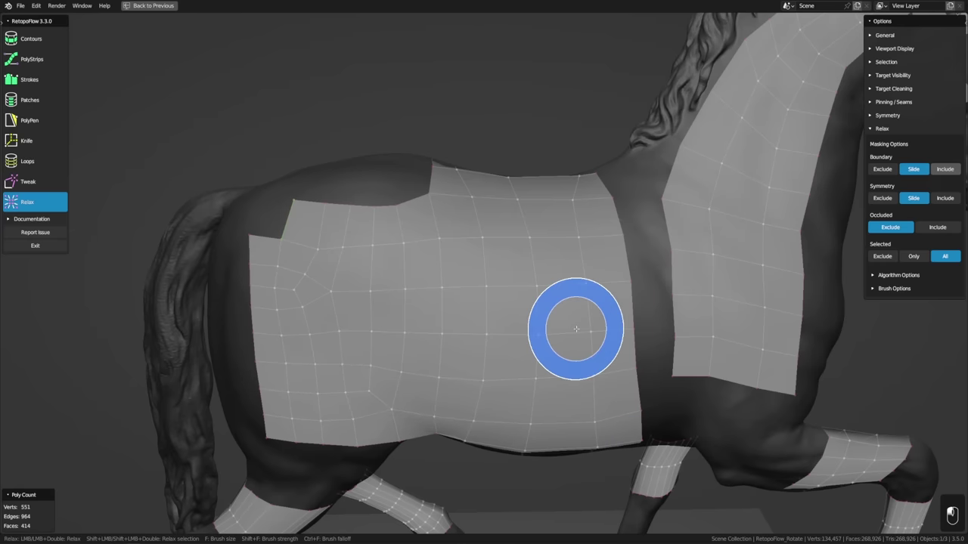
Step: Move a boundary vertex above the rump with PolyPen and smooth the surrounding mesh with quick Relax
{"action": "left_click", "coordinate": [46, 121]}
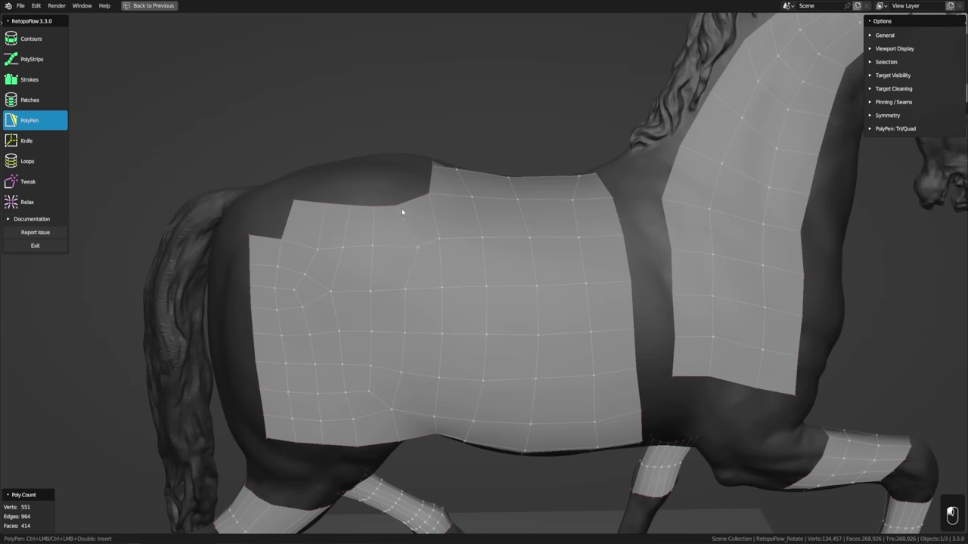
{"action": "left_click_drag", "start_coordinate": [397, 205], "coordinate": [409, 201]}
{"action": "key", "text": "z"}
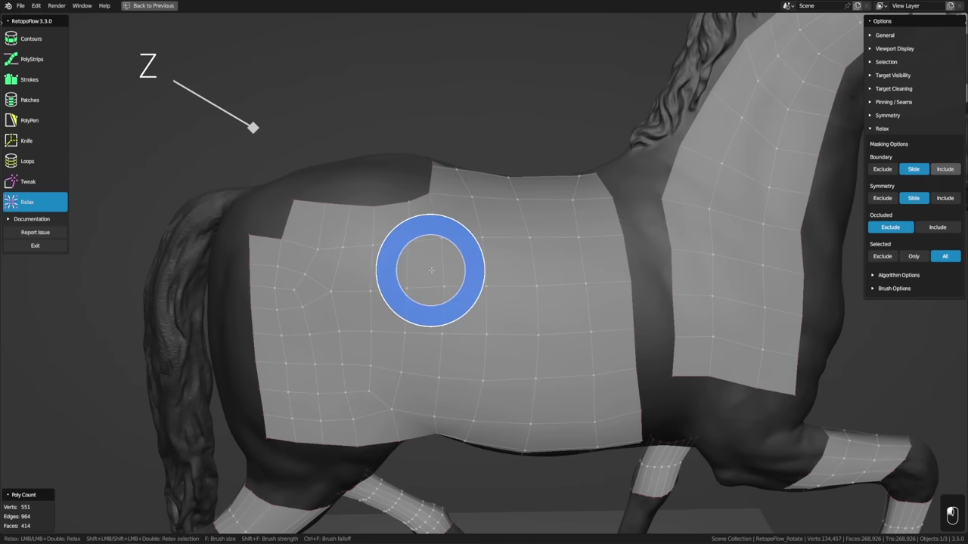
{"action": "key", "text": "z"}
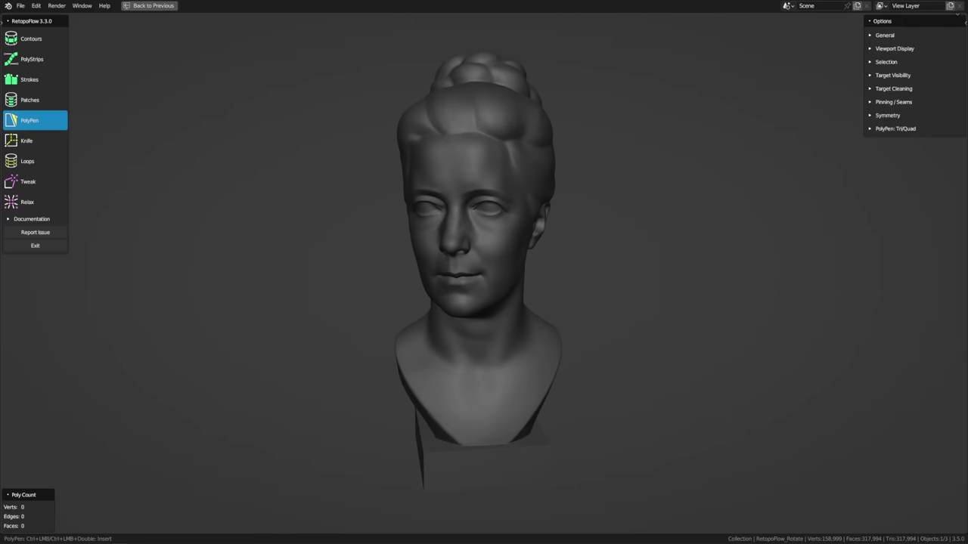
Step: Enable X symmetry for the bust and set the symmetry visualization to Edge
{"action": "left_click", "coordinate": [955, 115]}
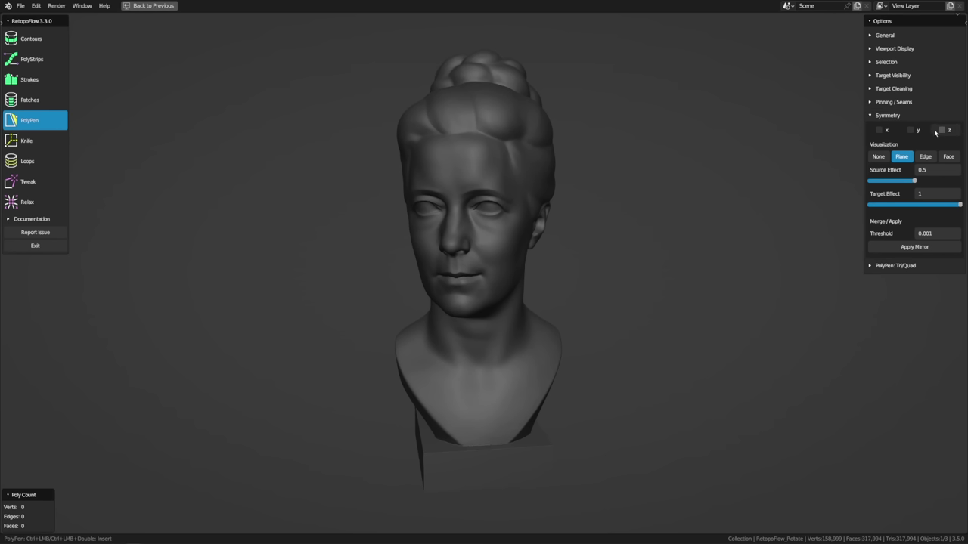
{"action": "left_click", "coordinate": [880, 130]}
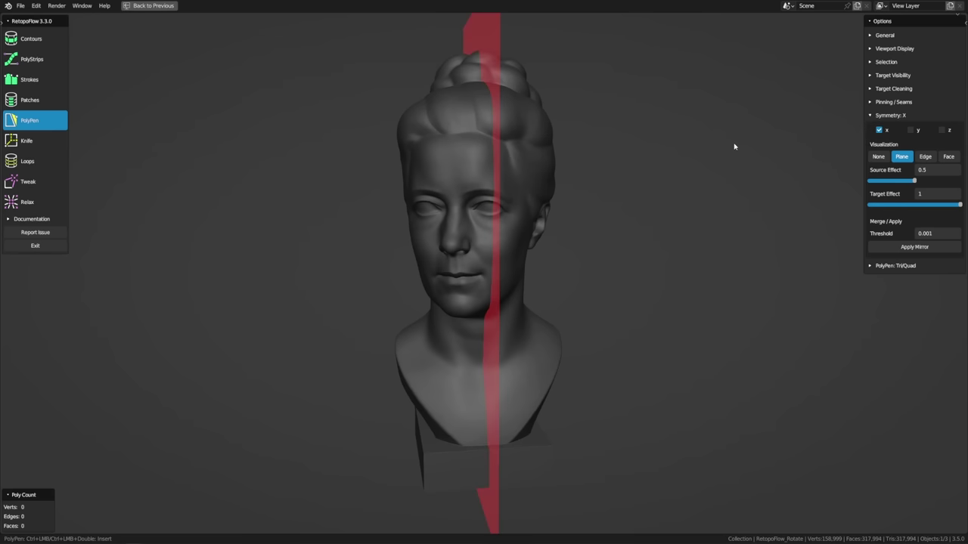
{"action": "middle_click_drag", "start_coordinate": [785, 279], "coordinate": [762, 271]}
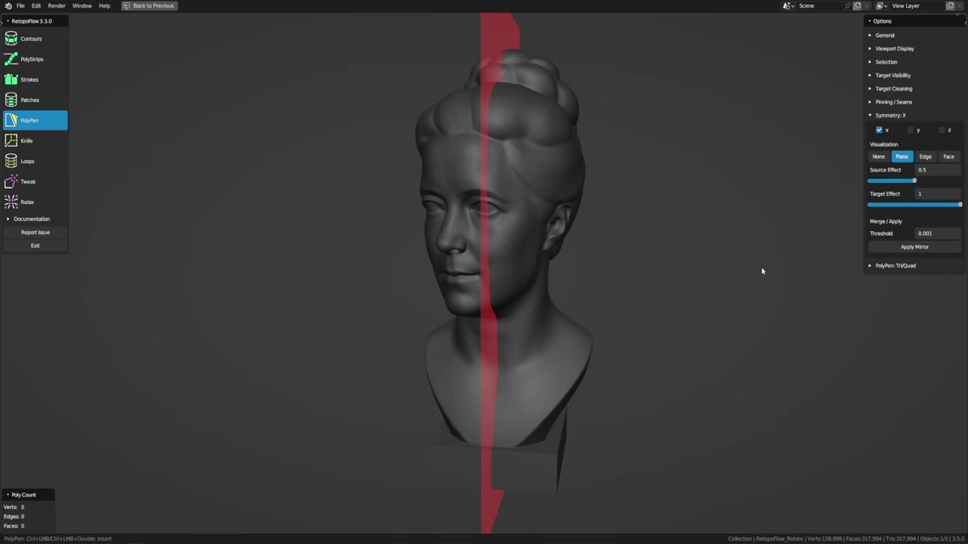
{"action": "left_click", "coordinate": [924, 165]}
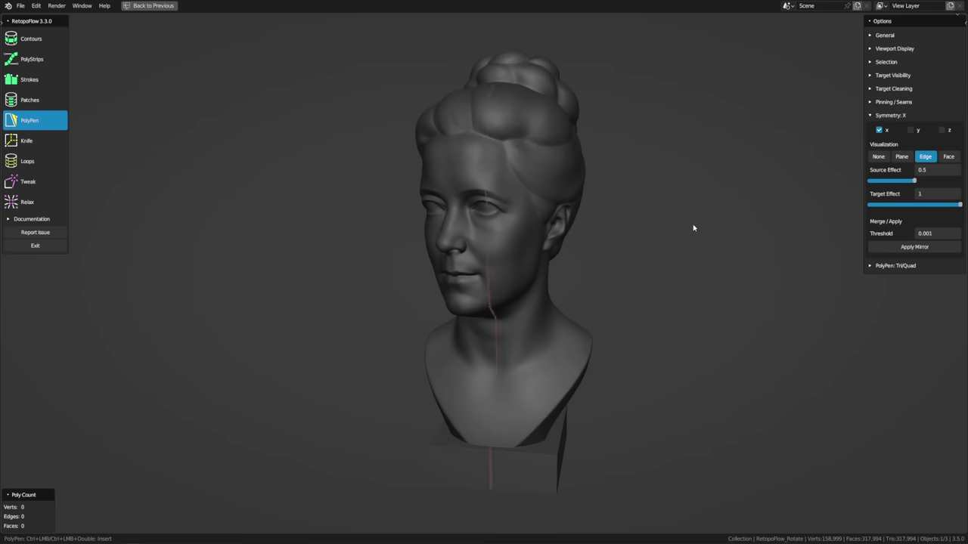
Step: Set the symmetry visualization to Face so the mirrored half of the bust is shaded
{"action": "mouse_move", "coordinate": [693, 226]}
{"action": "middle_mouse_down"}
{"action": "mouse_move", "coordinate": [723, 227]}
{"action": "mouse_move", "coordinate": [699, 223]}
{"action": "middle_mouse_up"}
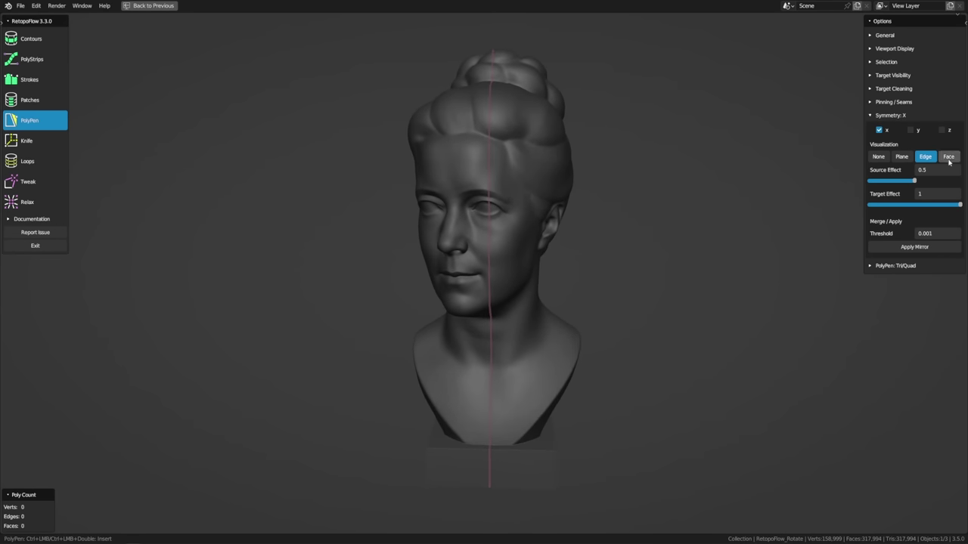
{"action": "left_click", "coordinate": [948, 159]}
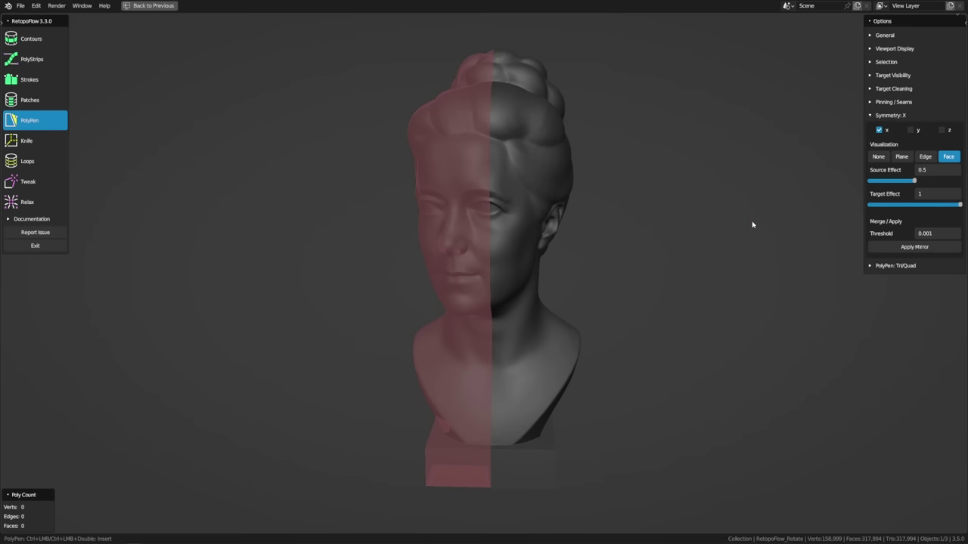
{"action": "scroll", "coordinate": [598, 227], "scroll_direction": "up", "scroll_amount": 2}
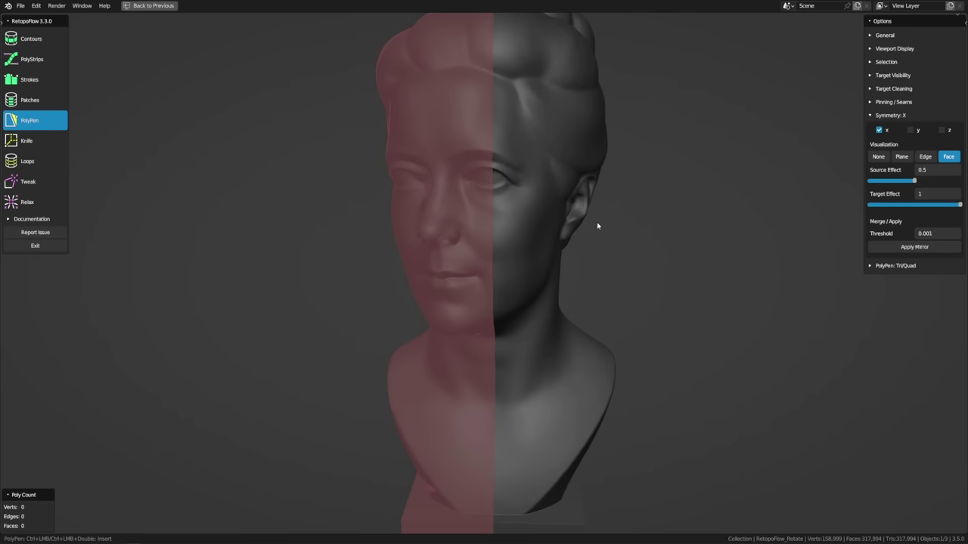
Step: Try drawing a PolyPen quad on the unshaded half of the forehead, and undo all of its points
{"action": "middle_click_drag", "start_coordinate": [600, 184], "coordinate": [598, 319], "text": "shift"}
{"action": "scroll", "coordinate": [598, 319], "scroll_direction": "up", "scroll_amount": 2}
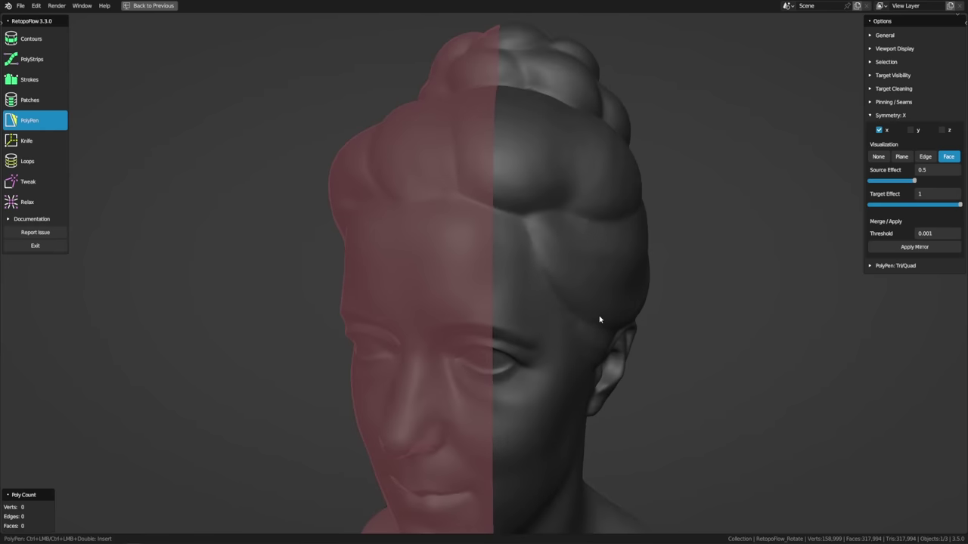
{"action": "left_click", "coordinate": [510, 248], "text": "ctrl"}
{"action": "left_click", "coordinate": [508, 298], "text": "ctrl"}
{"action": "left_click", "coordinate": [554, 301], "text": "ctrl"}
{"action": "left_click", "coordinate": [552, 251], "text": "ctrl"}
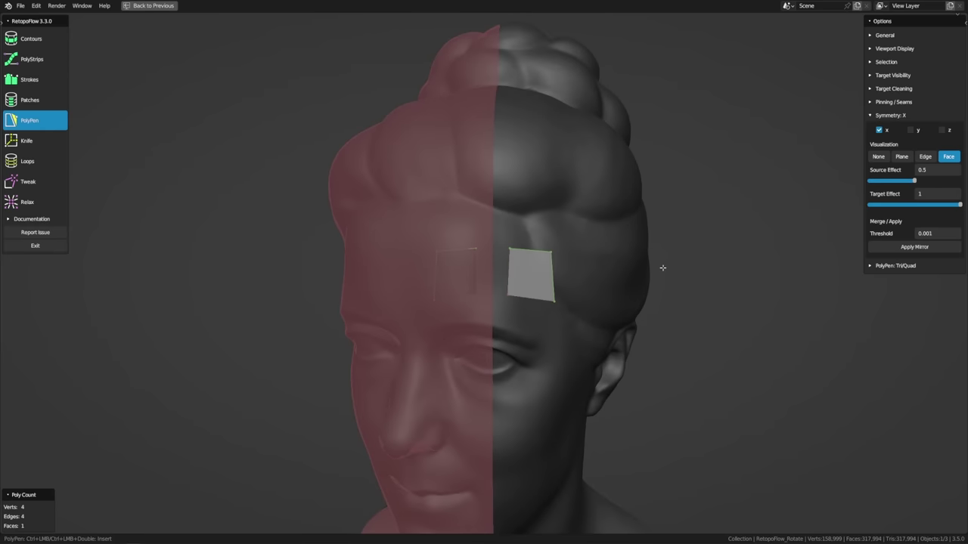
{"action": "key", "text": "ctrl+z"}
{"action": "key", "text": "ctrl+z"}
{"action": "key", "text": "ctrl+z"}
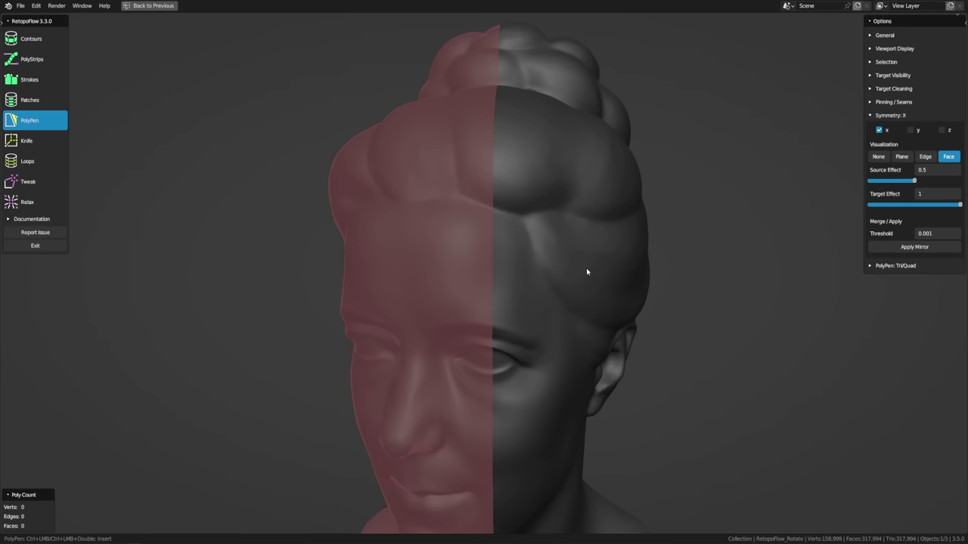
Step: Try placing PolyPen vertices on the shaded mirrored half of the forehead, and undo them all
{"action": "key", "text": "ctrl+shift+z"}
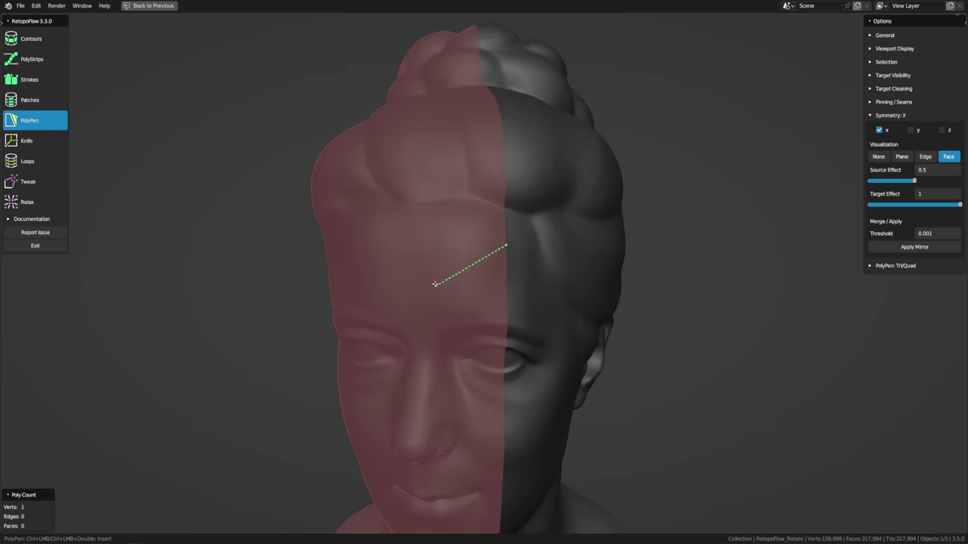
{"action": "left_click", "coordinate": [436, 284], "text": "ctrl"}
{"action": "left_click", "coordinate": [460, 305], "text": "ctrl"}
{"action": "left_click", "coordinate": [452, 254], "text": "ctrl"}
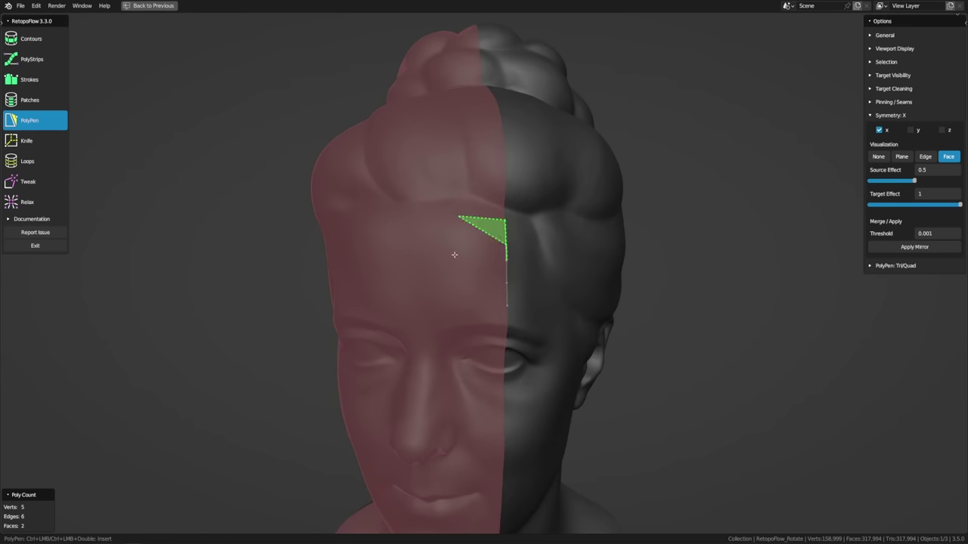
{"action": "key", "text": "ctrl+z"}
{"action": "key", "text": "ctrl+z"}
{"action": "key", "text": "ctrl+z"}
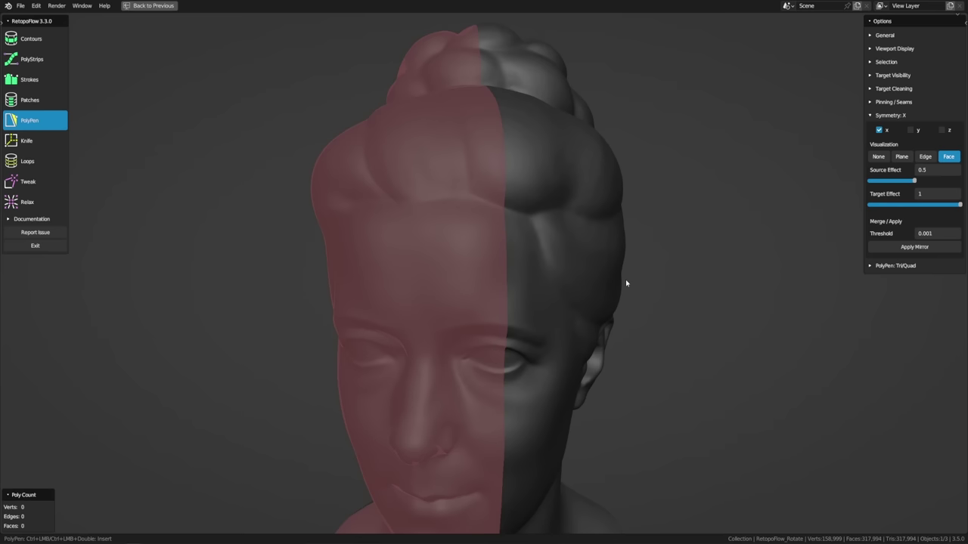
Step: Exit RetopoFlow and add a 1 m plane to the retopology mesh
{"action": "scroll", "coordinate": [626, 316], "scroll_direction": "down", "scroll_amount": 3}
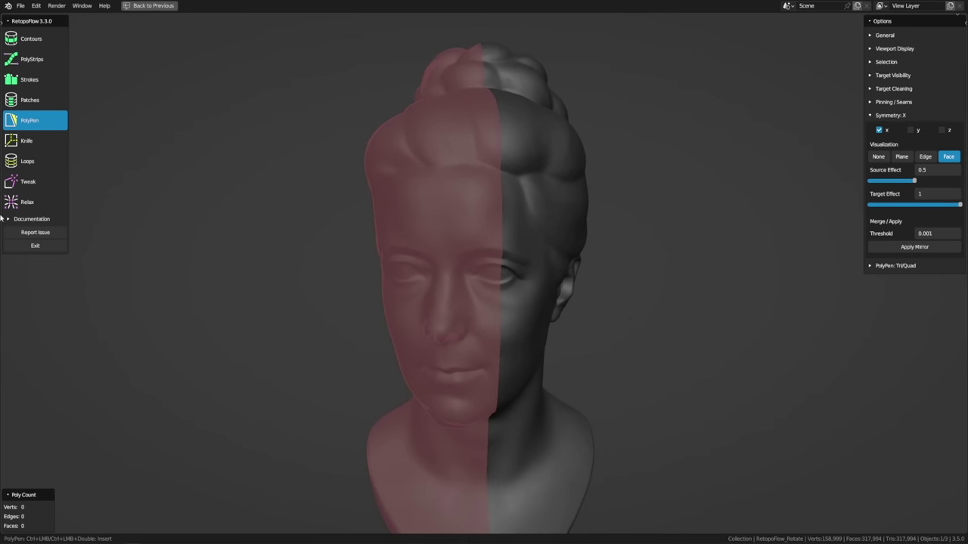
{"action": "left_click", "coordinate": [35, 246]}
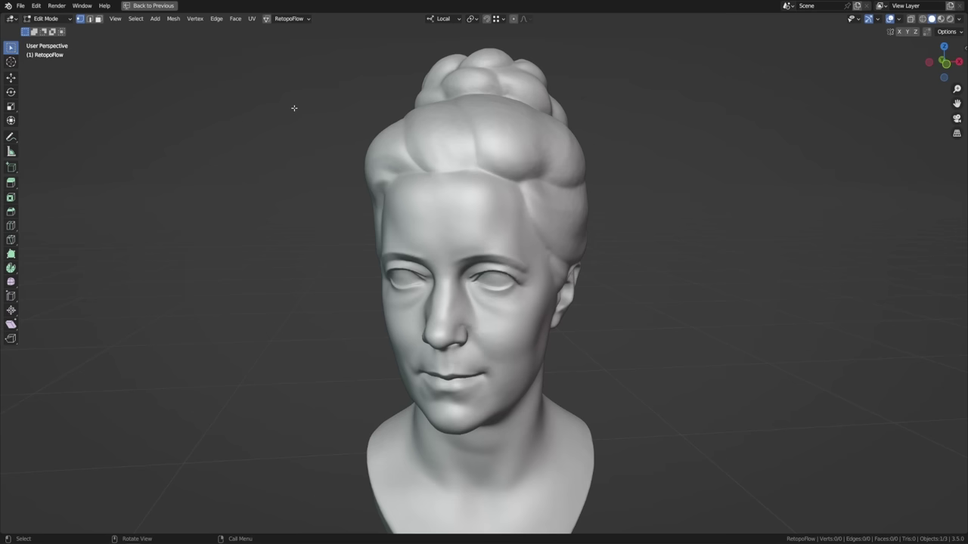
{"action": "key", "text": "shift"}
{"action": "key", "text": "shift+a"}
{"action": "left_click", "coordinate": [294, 109]}
{"action": "scroll", "coordinate": [643, 315], "scroll_direction": "down", "scroll_amount": 6}
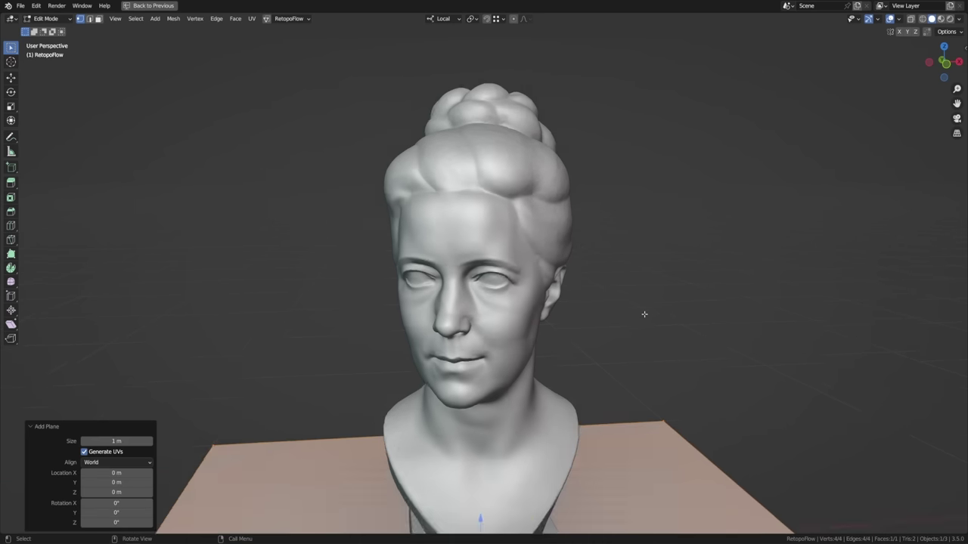
Step: In front view, rotate the plane 90° to stand upright and raise it about 30.8 cm along Z through the bust
{"action": "key", "text": "KP_1"}
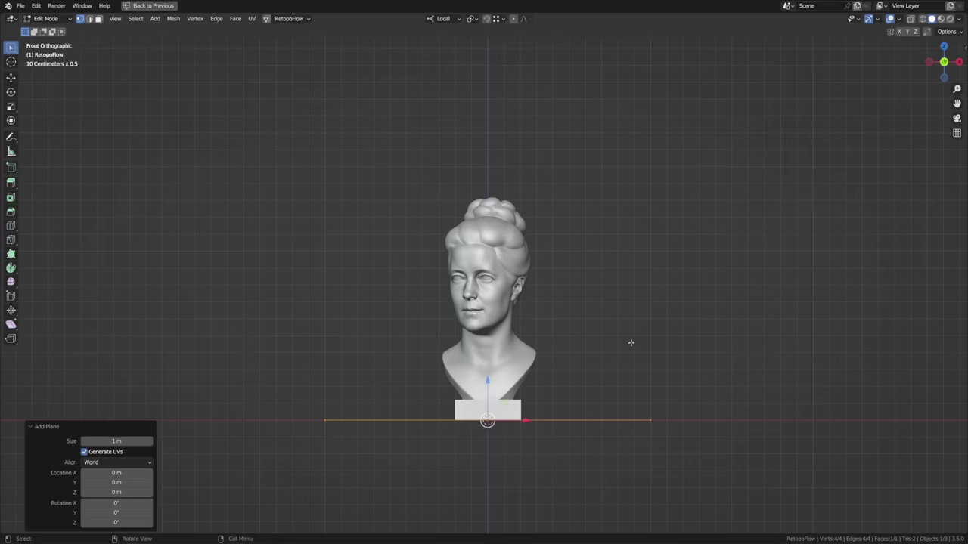
{"action": "type", "text": "r90"}
{"action": "key", "text": "Return"}
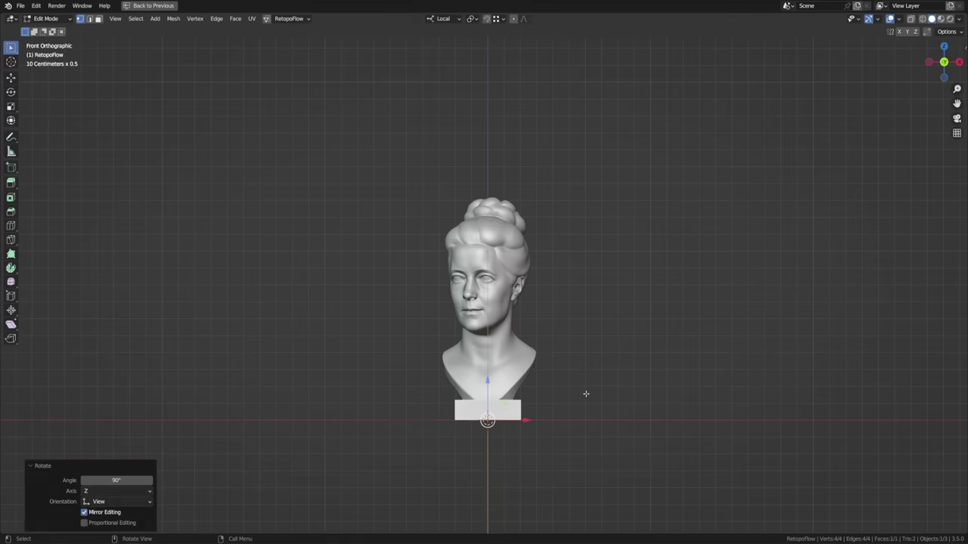
{"action": "key", "text": "g"}
{"action": "key", "text": "z"}
{"action": "left_click", "coordinate": [589, 185]}
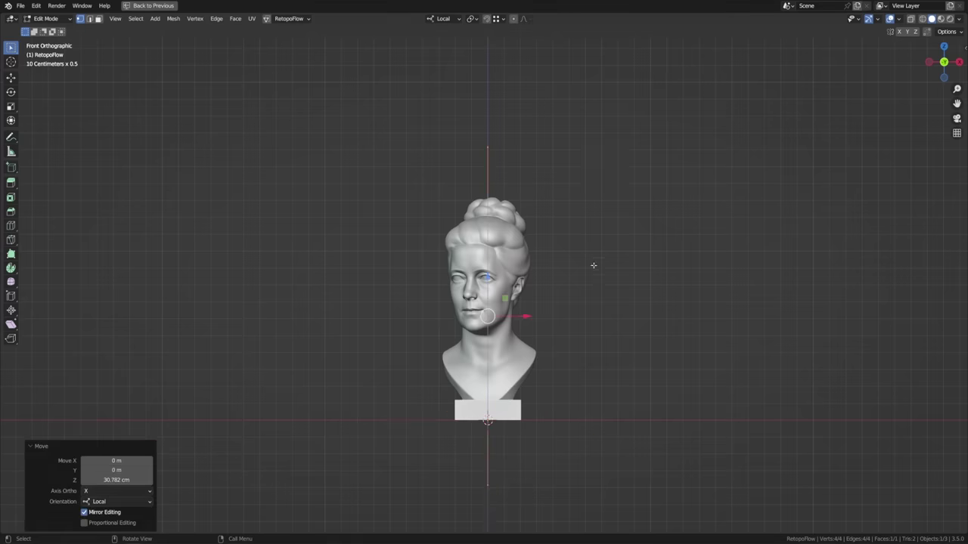
Step: Try moving the plane sideways off the bust's centre to preview its mirrored copy, and cancel the move
{"action": "middle_click_drag", "start_coordinate": [594, 265], "coordinate": [590, 290]}
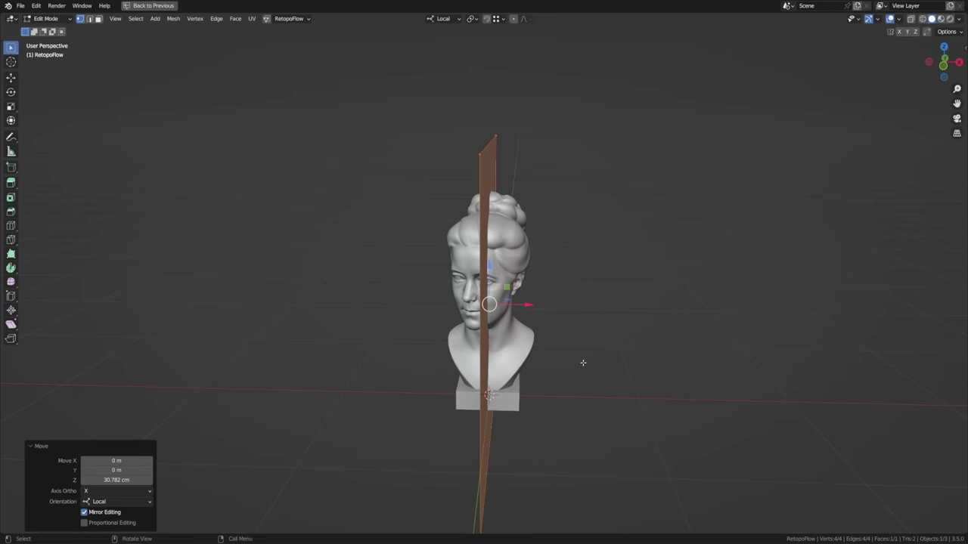
{"action": "key", "text": "g"}
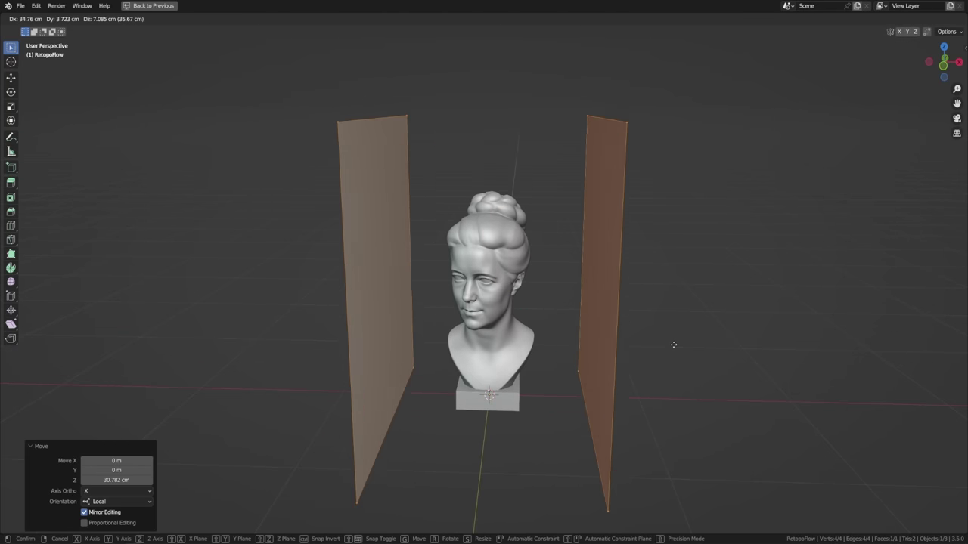
{"action": "key", "text": "Escape"}
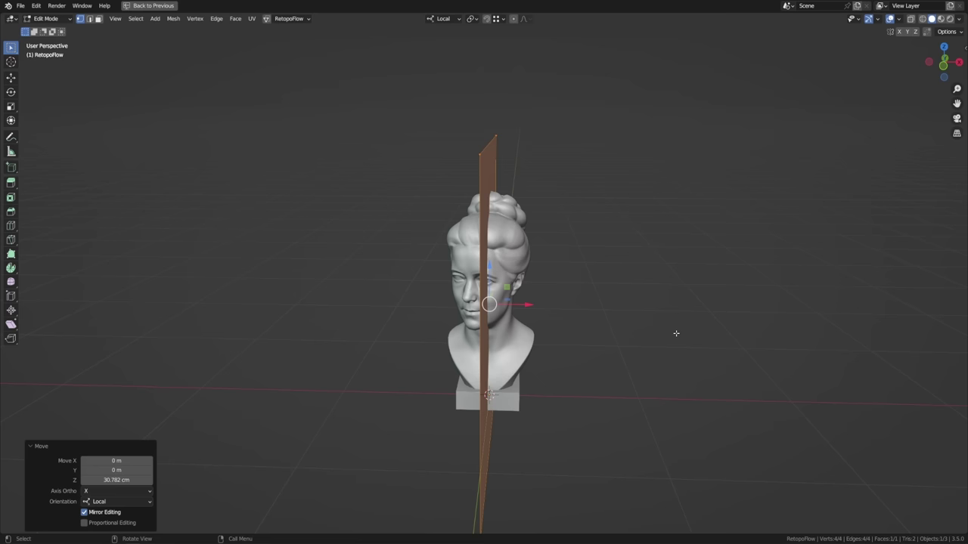
Step: Switch to Object Mode, keep the transform orientation on Local, and rotate the plane object about -6.7° around Z
{"action": "key", "text": "Tab"}
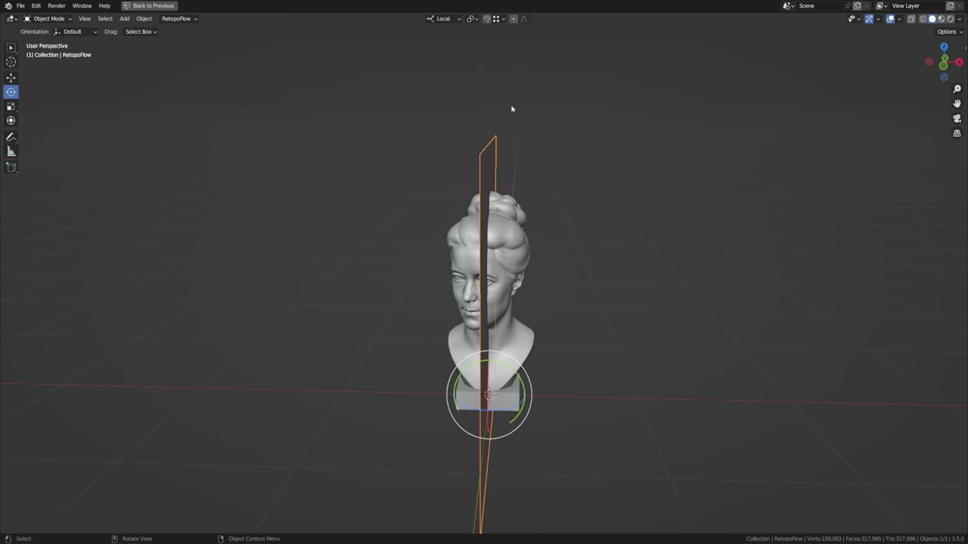
{"action": "left_click", "coordinate": [452, 18]}
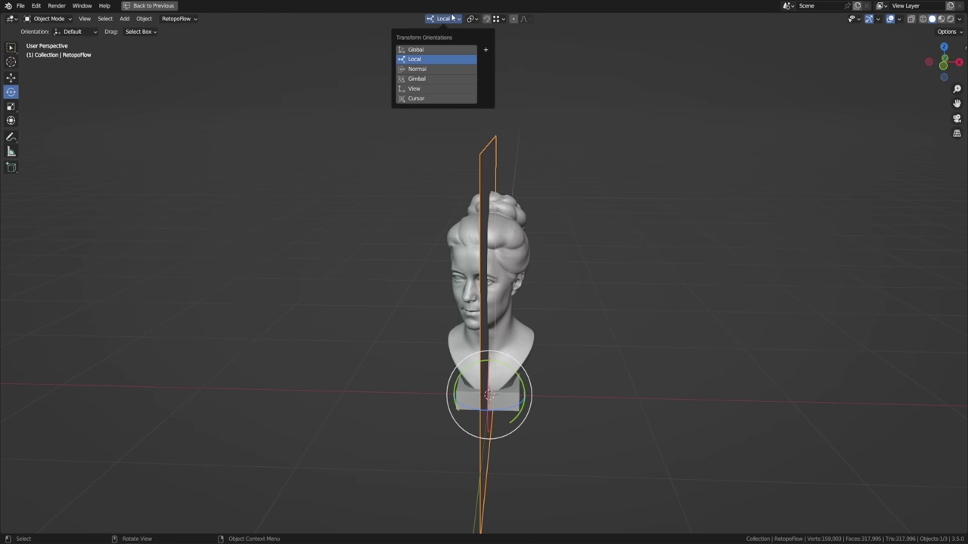
{"action": "left_click", "coordinate": [452, 59]}
{"action": "middle_click_drag", "start_coordinate": [603, 353], "coordinate": [604, 379]}
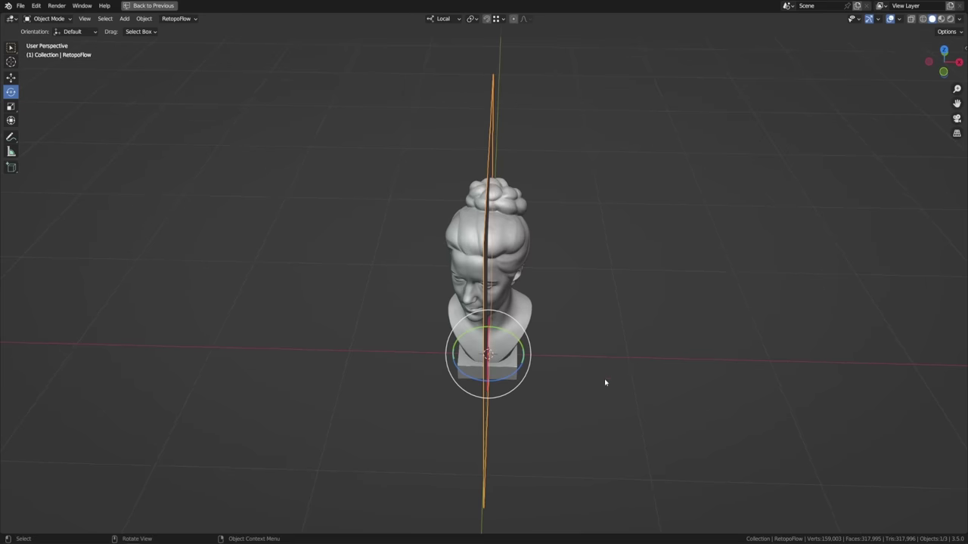
{"action": "key", "text": "r"}
{"action": "key", "text": "z"}
{"action": "left_click", "coordinate": [632, 387]}
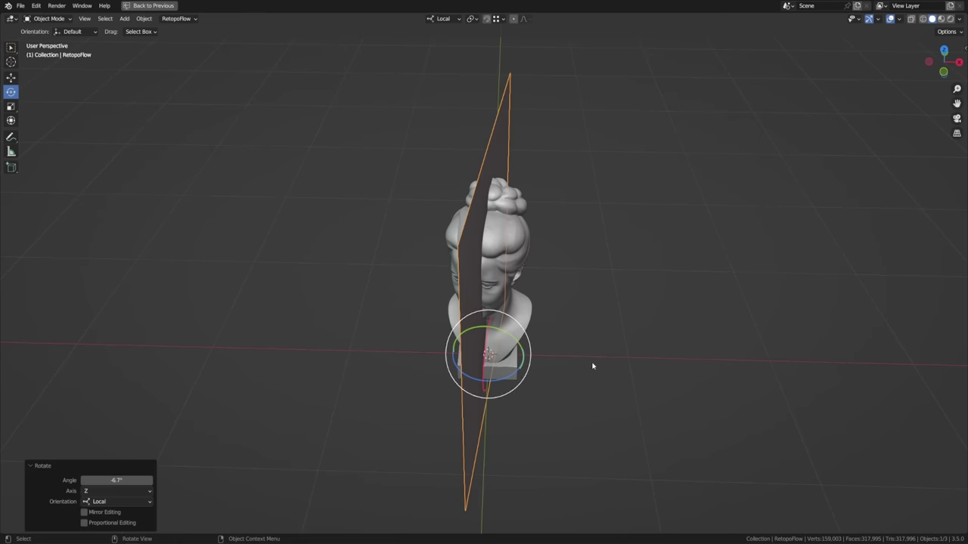
Step: Activate the Move tool and, in top view, rotate the plane object until it runs along the head's nose direction
{"action": "left_click", "coordinate": [12, 78]}
{"action": "middle_click_drag", "start_coordinate": [625, 371], "coordinate": [616, 401]}
{"action": "key", "text": "KP_7"}
{"action": "key", "text": "r"}
{"action": "left_click", "coordinate": [554, 395]}
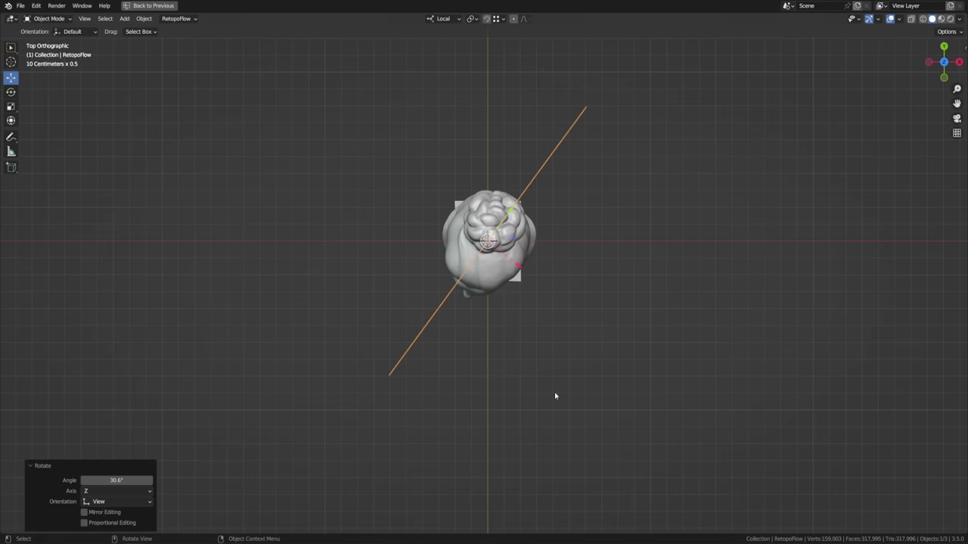
{"action": "key", "text": "r"}
{"action": "left_click", "coordinate": [550, 390]}
{"action": "key", "text": "r"}
{"action": "left_click", "coordinate": [620, 233]}
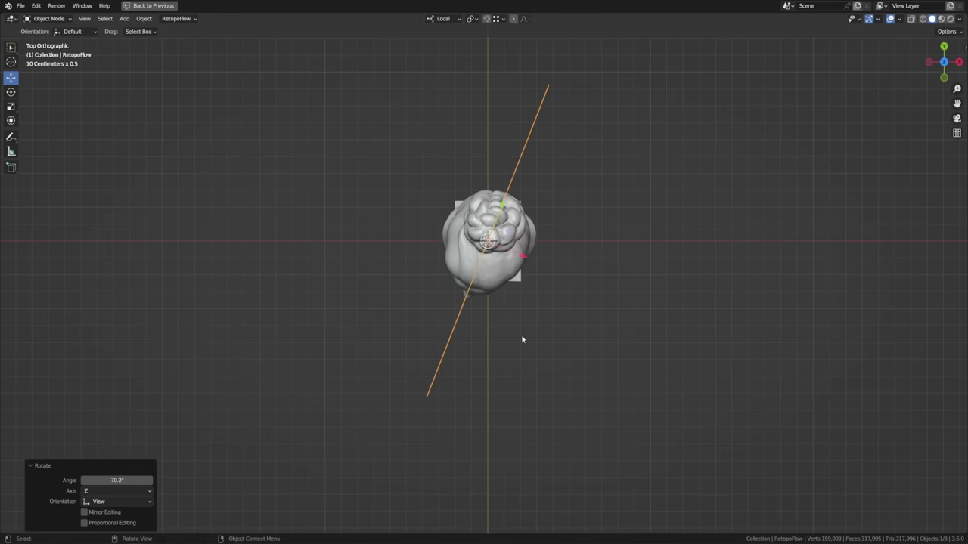
Step: Shift the plane object about 4 mm in X and -0.5 mm in Y toward the head's centre line in top view
{"action": "scroll", "coordinate": [682, 348], "scroll_direction": "up", "scroll_amount": 3}
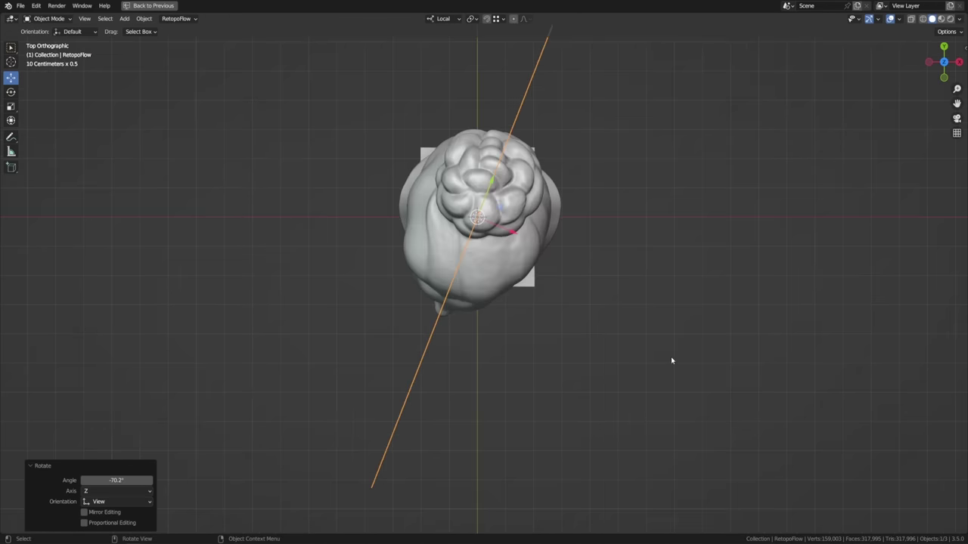
{"action": "scroll", "coordinate": [665, 361], "scroll_direction": "up", "scroll_amount": 2}
{"action": "scroll", "coordinate": [618, 359], "scroll_direction": "up", "scroll_amount": 4}
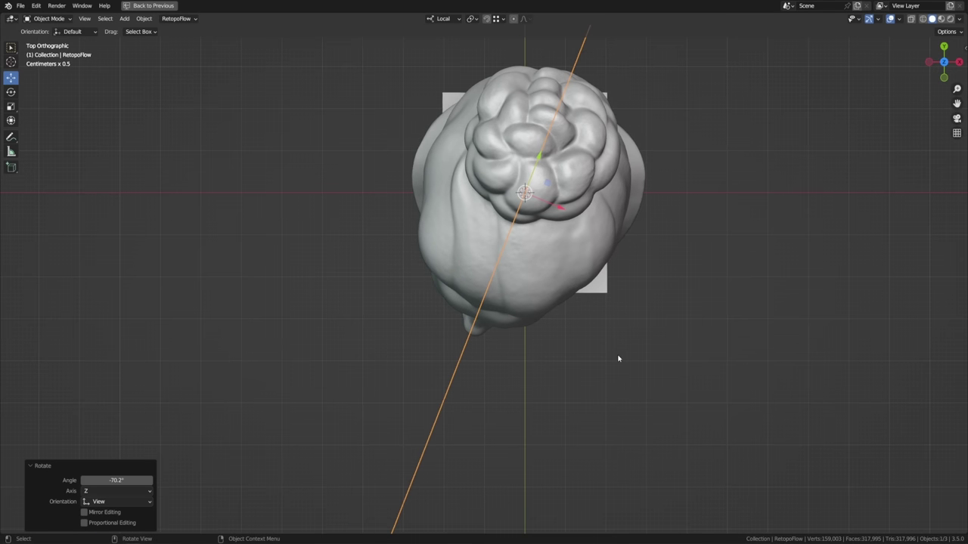
{"action": "scroll", "coordinate": [688, 330], "scroll_direction": "up", "scroll_amount": 1}
{"action": "key", "text": "g"}
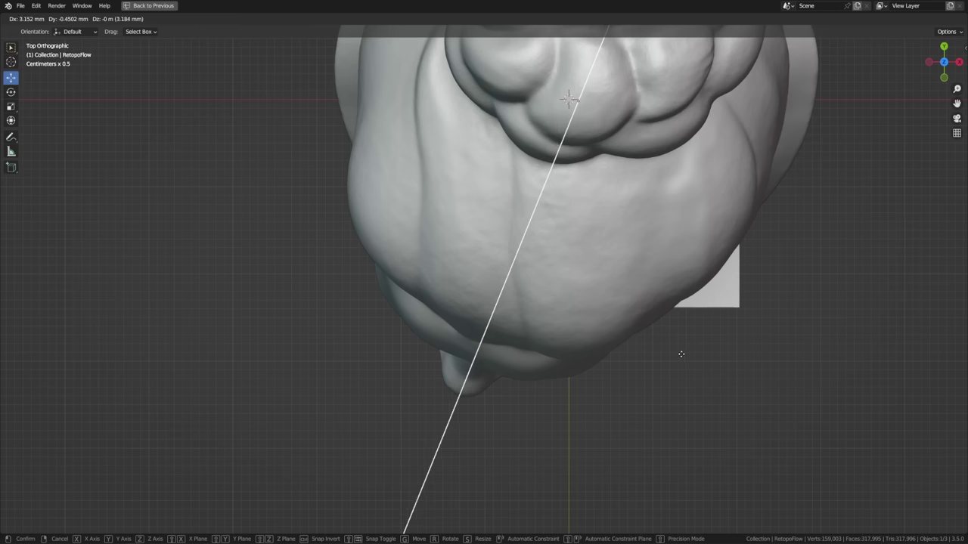
{"action": "left_click", "coordinate": [683, 354]}
Step: Refine the plane object's alignment with a rotation of about 1.1° and a shift of about 1.4 mm in X and 0.2 mm in Y
{"action": "key", "text": "r"}
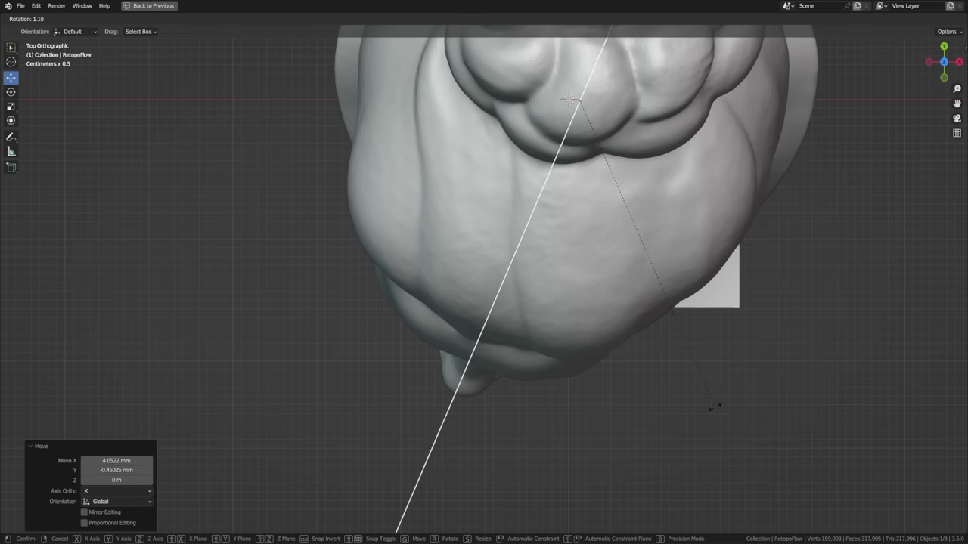
{"action": "left_click", "coordinate": [715, 407]}
{"action": "key", "text": "g"}
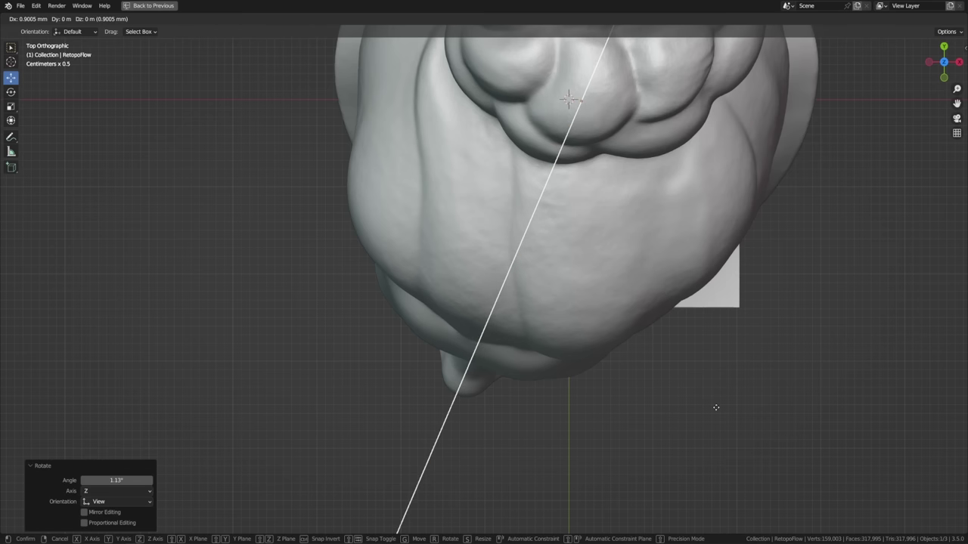
{"action": "left_click", "coordinate": [703, 412]}
{"action": "scroll", "coordinate": [603, 397], "scroll_direction": "down", "scroll_amount": 3}
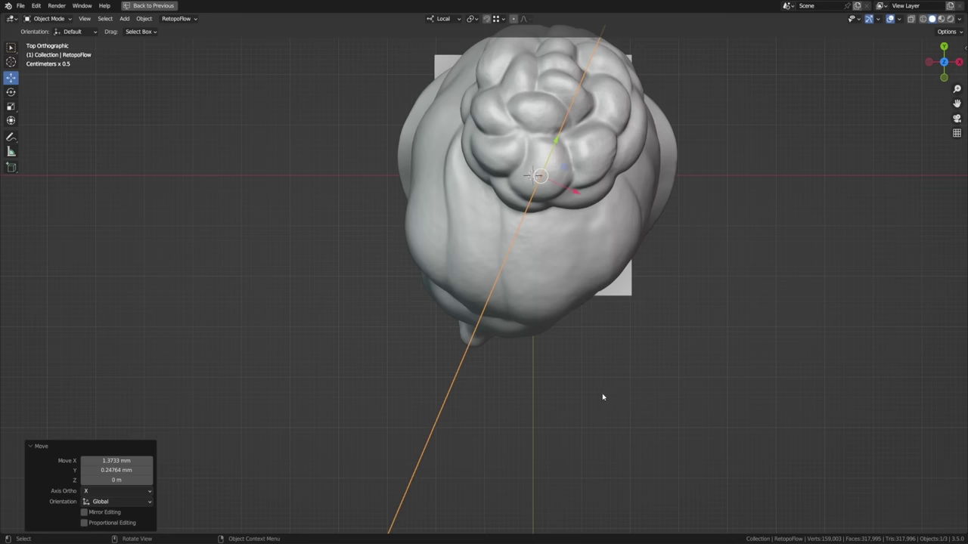
Step: Check the plane against the face head-on in orthographic view and nudge it about 32 µm in Z
{"action": "middle_click_drag", "start_coordinate": [664, 355], "coordinate": [661, 259]}
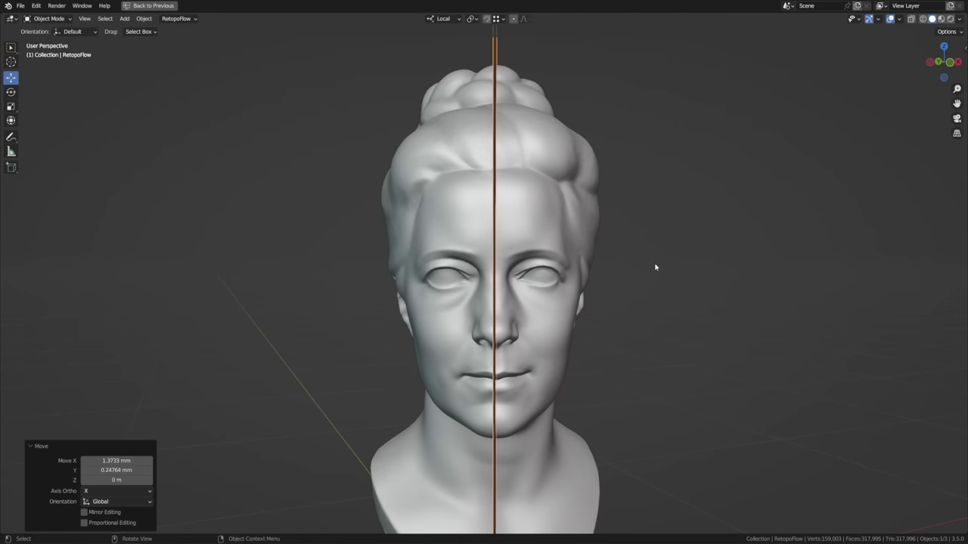
{"action": "key", "text": "shift"}
{"action": "key", "text": "KP_5"}
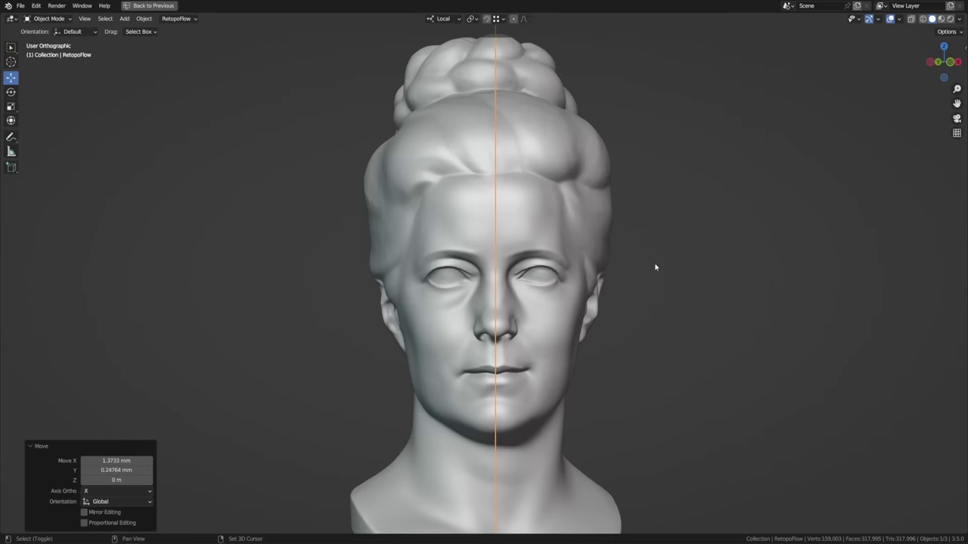
{"action": "scroll", "coordinate": [606, 324], "scroll_direction": "up", "scroll_amount": 1}
{"action": "key", "text": "g"}
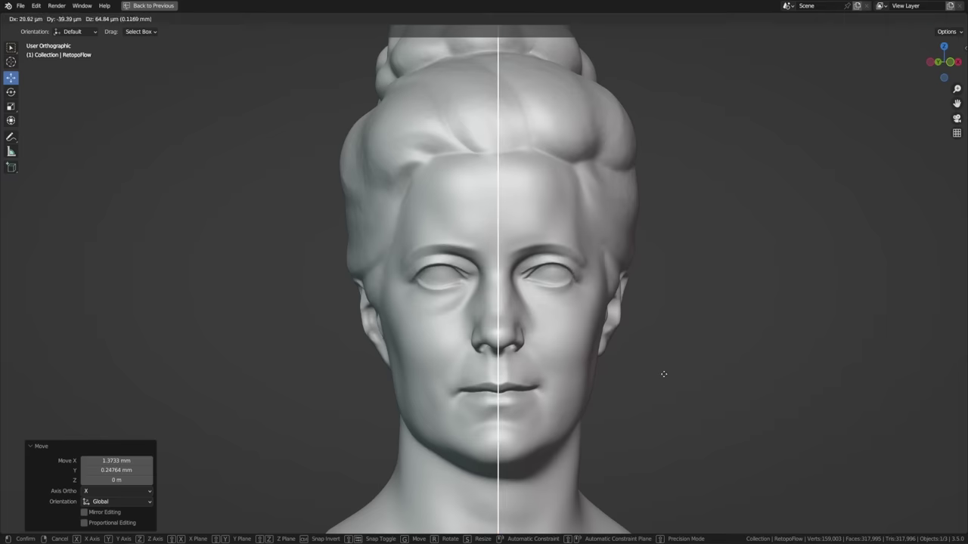
{"action": "left_click", "coordinate": [665, 376]}
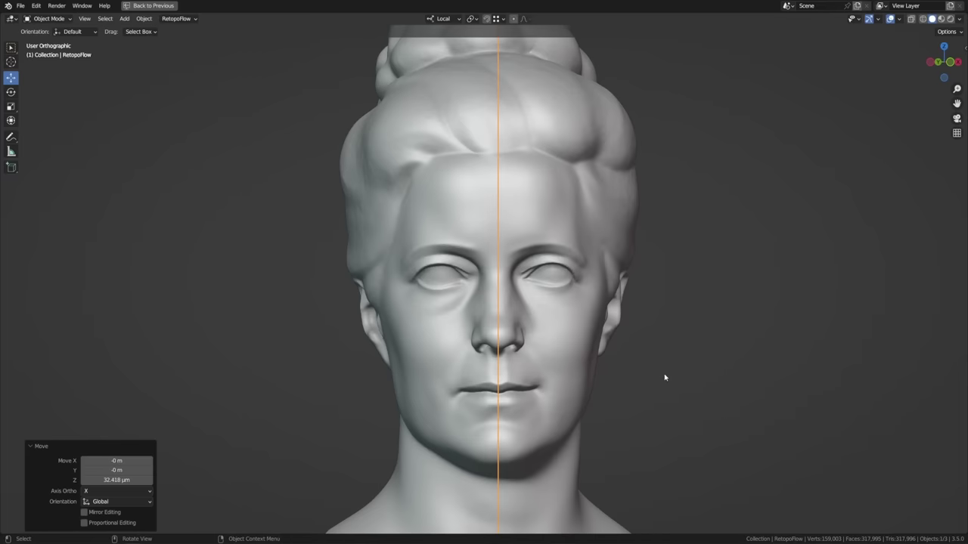
{"action": "scroll", "coordinate": [667, 363], "scroll_direction": "down", "scroll_amount": 2}
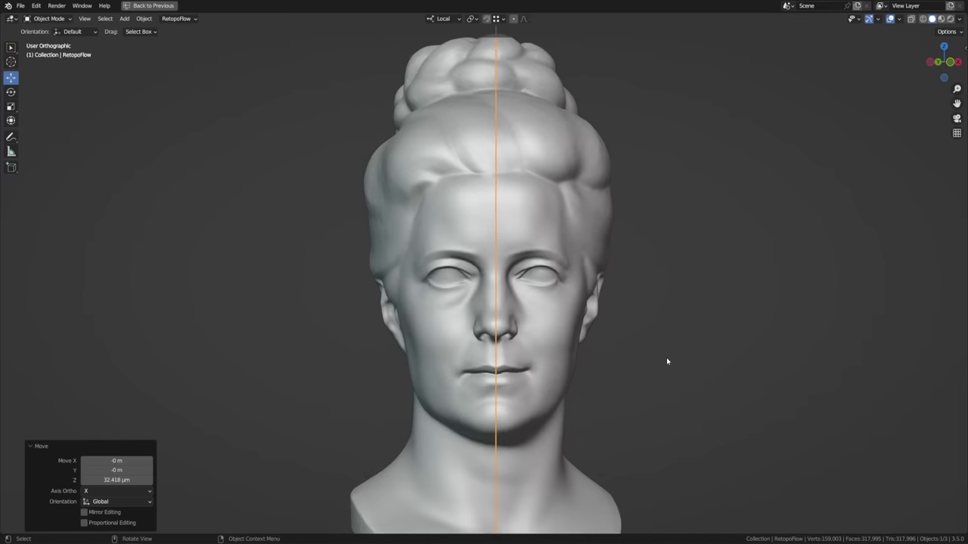
Step: Enter Edit Mode on the aligned plane object and delete all of its vertices
{"action": "middle_click_drag", "start_coordinate": [667, 363], "coordinate": [658, 373]}
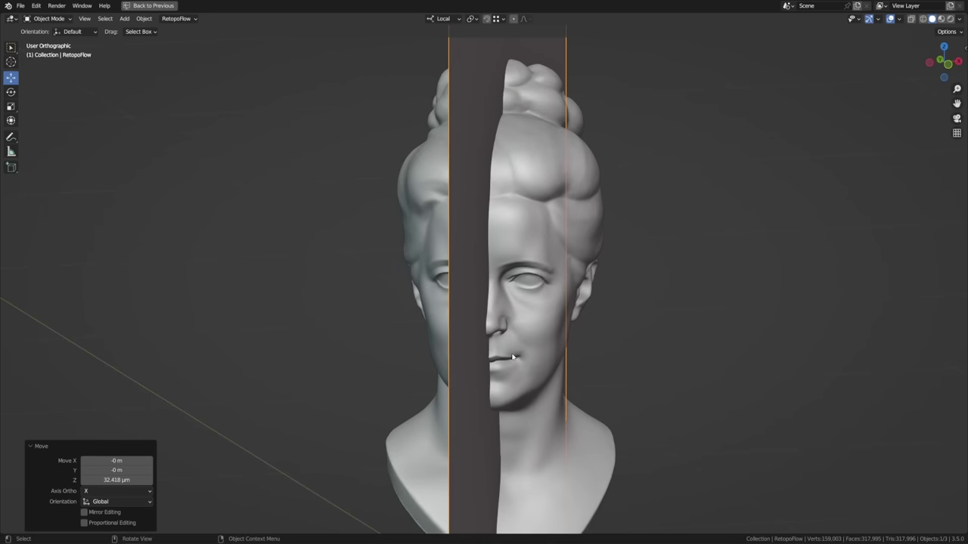
{"action": "key", "text": "Tab"}
{"action": "key", "text": "KP_5"}
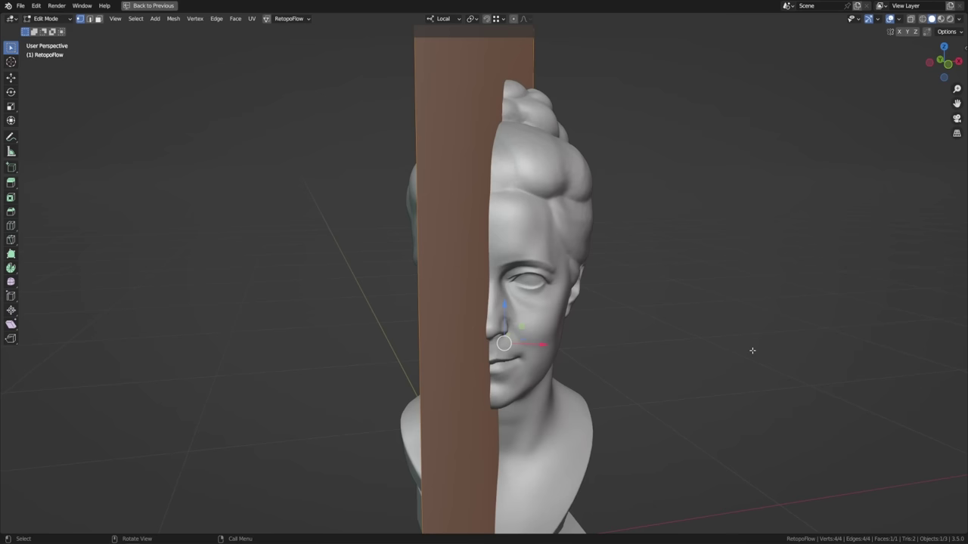
{"action": "key", "text": "x"}
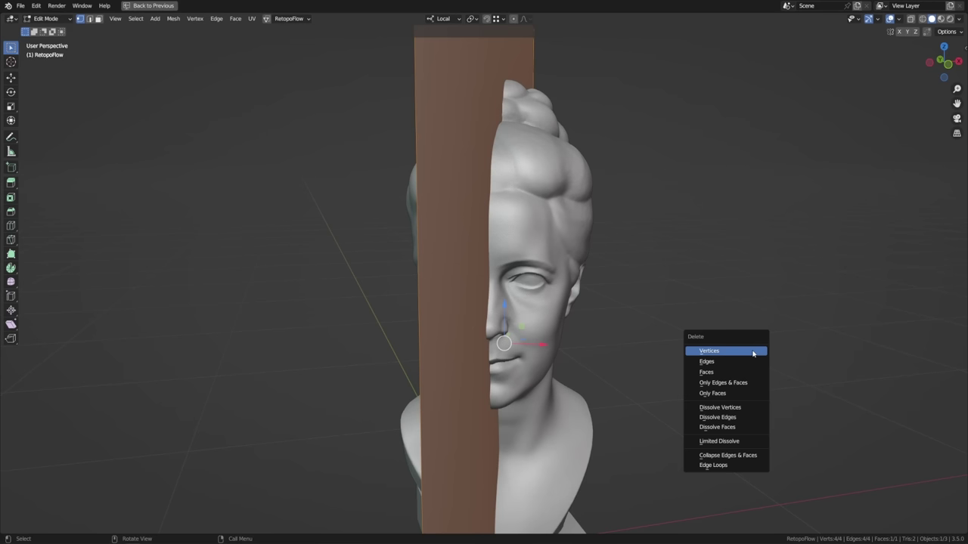
{"action": "left_click", "coordinate": [753, 352]}
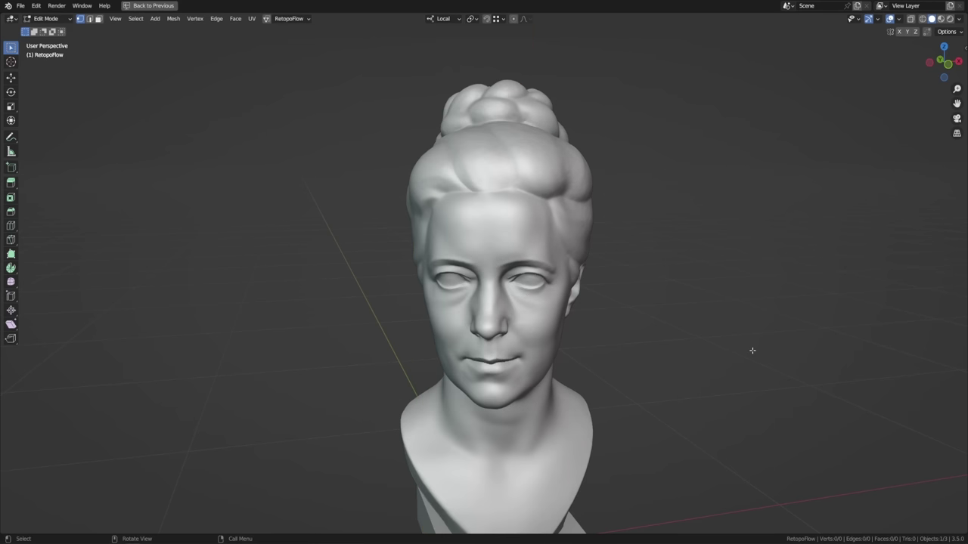
Step: Start RetopoFlow with PolyPen on the emptied object and expand the Symmetry options
{"action": "left_click", "coordinate": [268, 20]}
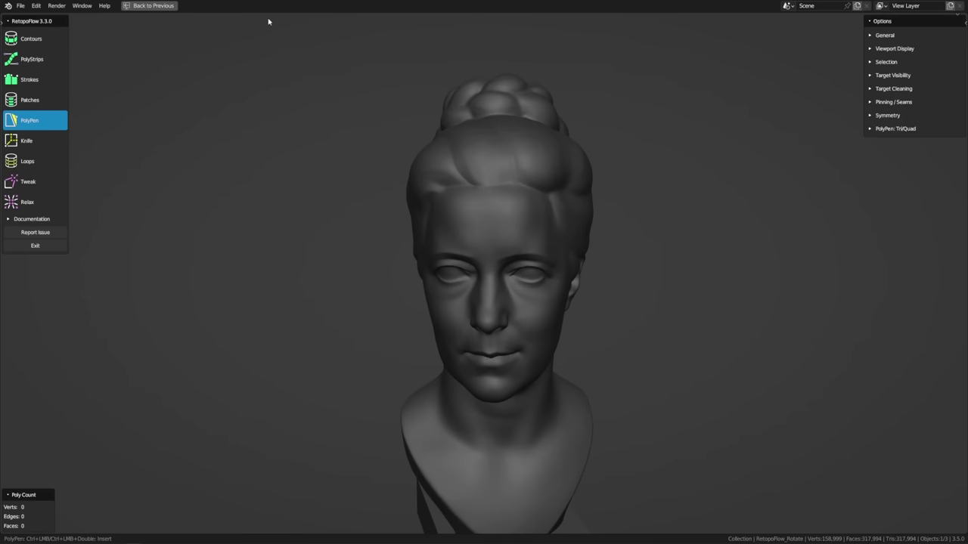
{"action": "left_click", "coordinate": [898, 116]}
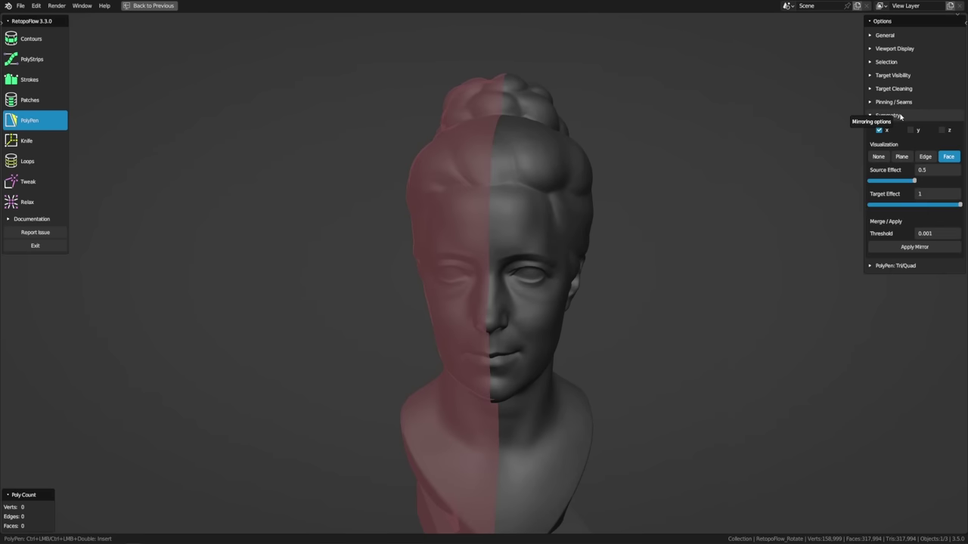
{"action": "middle_click_drag", "start_coordinate": [713, 287], "coordinate": [667, 293]}
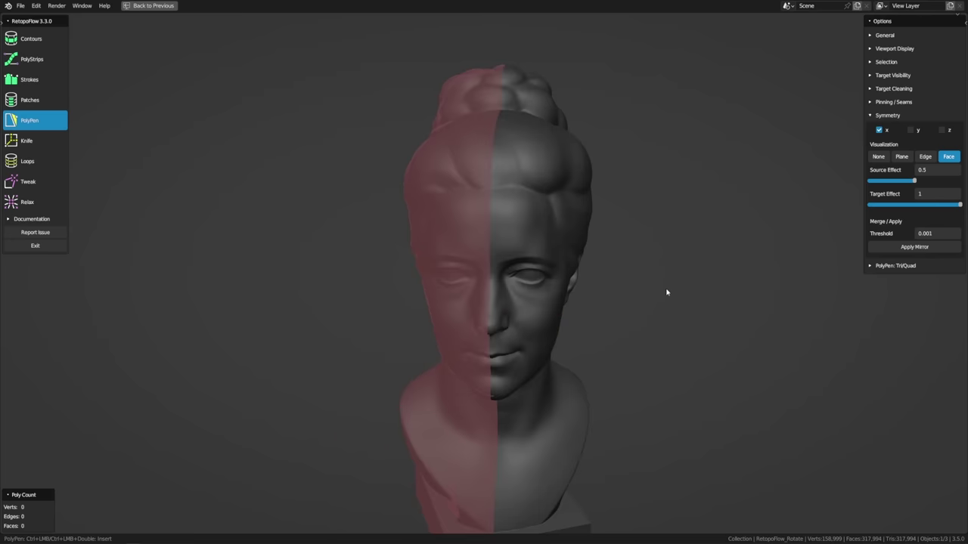
Step: Build a strip of three quads with PolyPen along the mirror line, from between the brows down the nose bridge
{"action": "scroll", "coordinate": [667, 293], "scroll_direction": "up", "scroll_amount": 6}
{"action": "left_click", "coordinate": [456, 249]}
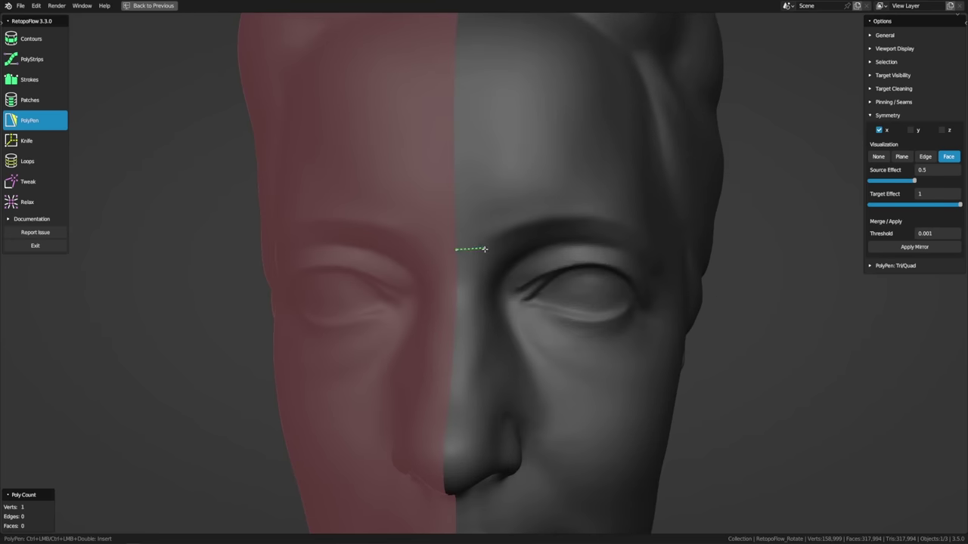
{"action": "left_click", "coordinate": [485, 249]}
{"action": "left_click", "coordinate": [482, 309]}
{"action": "left_click", "coordinate": [457, 306]}
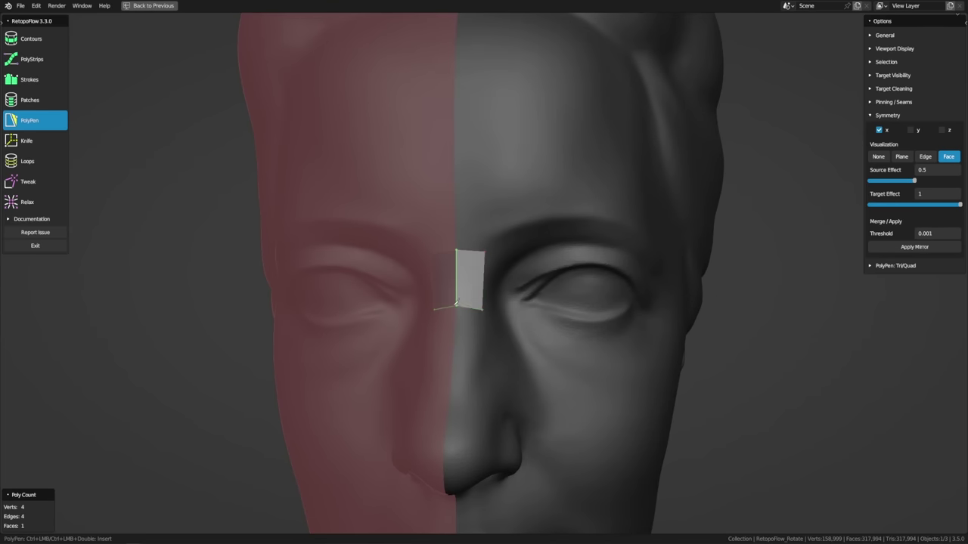
{"action": "left_click", "coordinate": [478, 348]}
{"action": "left_click", "coordinate": [454, 346]}
{"action": "left_click", "coordinate": [475, 387]}
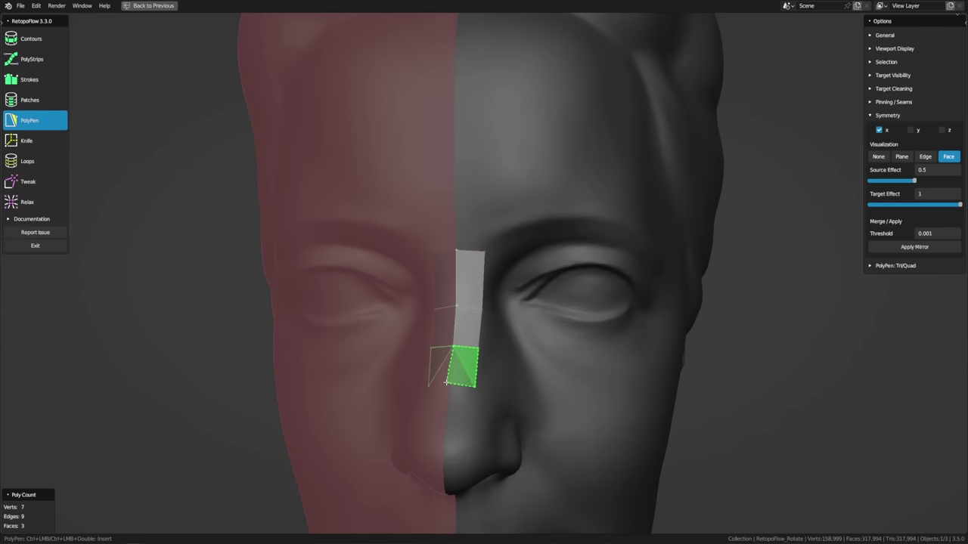
{"action": "left_click", "coordinate": [447, 382]}
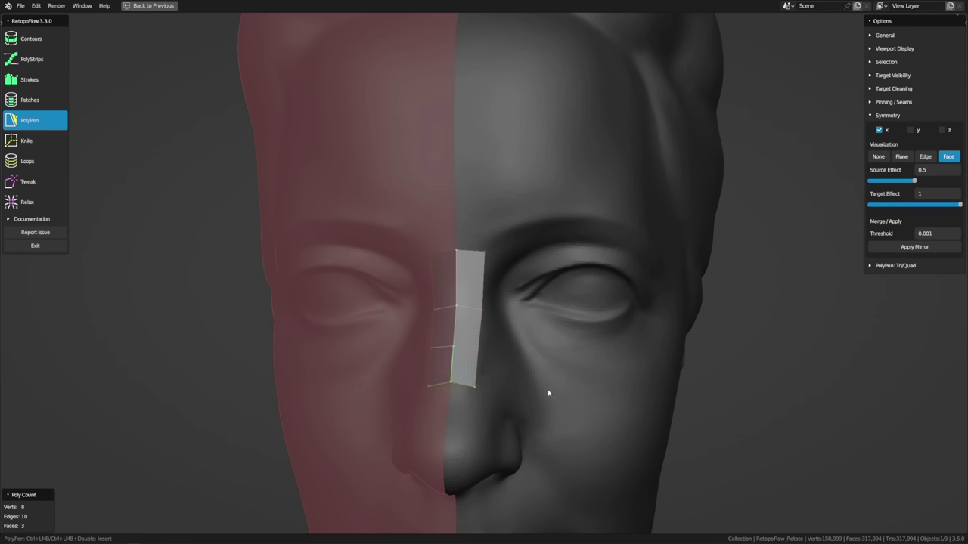
{"action": "left_click", "coordinate": [452, 403], "text": "ctrl"}
{"action": "key", "text": "ctrl+z"}
Step: Set the symmetry merge threshold to 0
{"action": "left_click", "coordinate": [931, 233]}
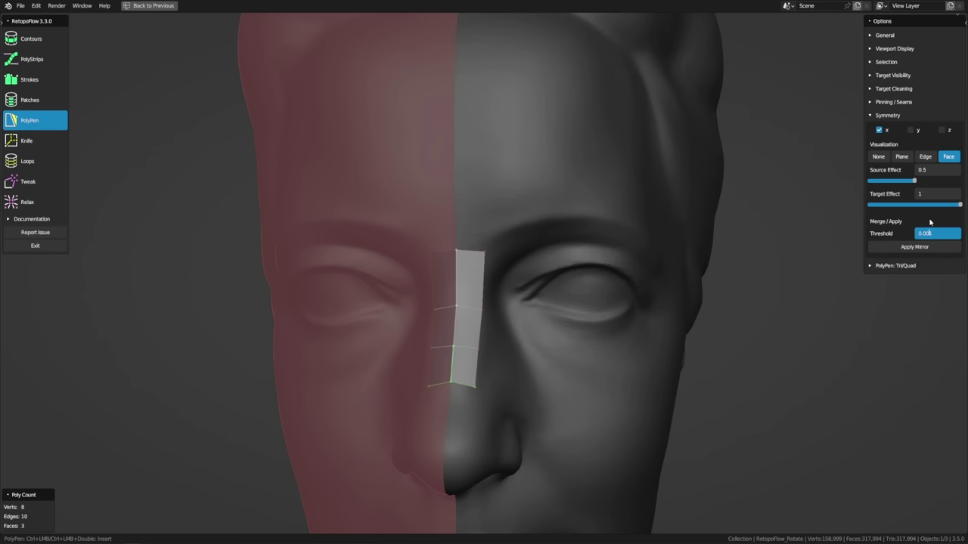
{"action": "type", "text": "0"}
{"action": "key", "text": "Return"}
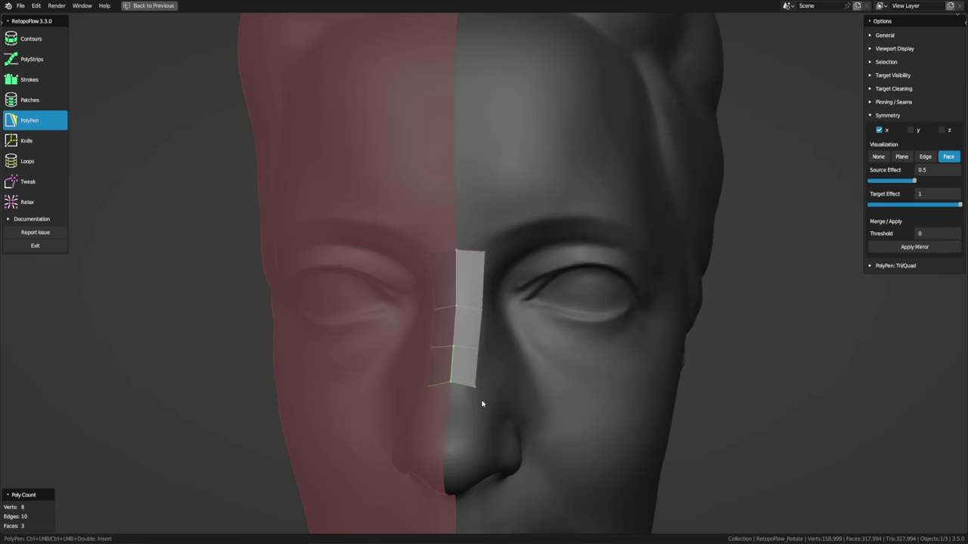
Step: Extend the strip by a fourth quad toward the nose tip and pull its outer edge inward with Tweak
{"action": "left_click", "coordinate": [449, 410], "text": "ctrl"}
{"action": "key", "text": "8"}
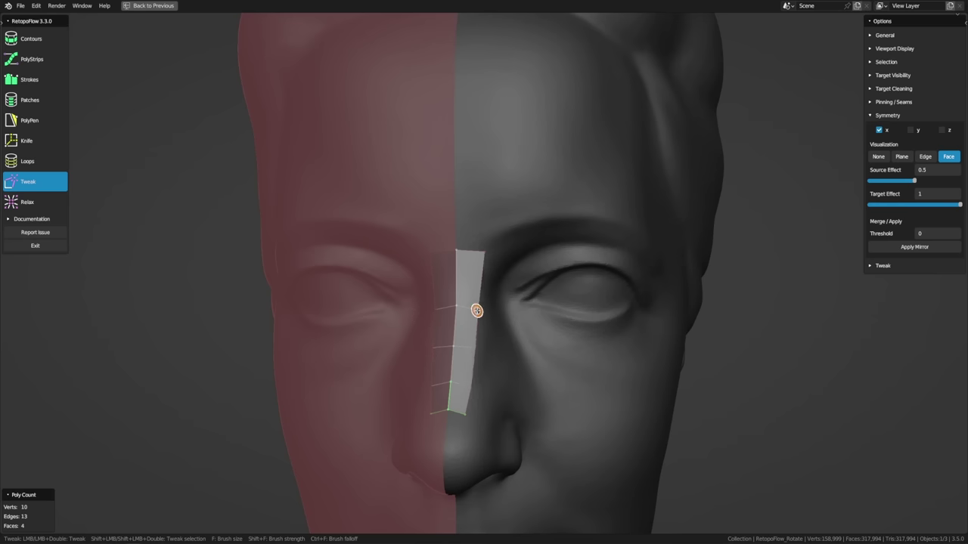
{"action": "key", "text": "5"}
{"action": "key", "text": "8"}
Step: Return to PolyPen and add one quad above the strip, onto the forehead along the mirror line
{"action": "key", "text": "5"}
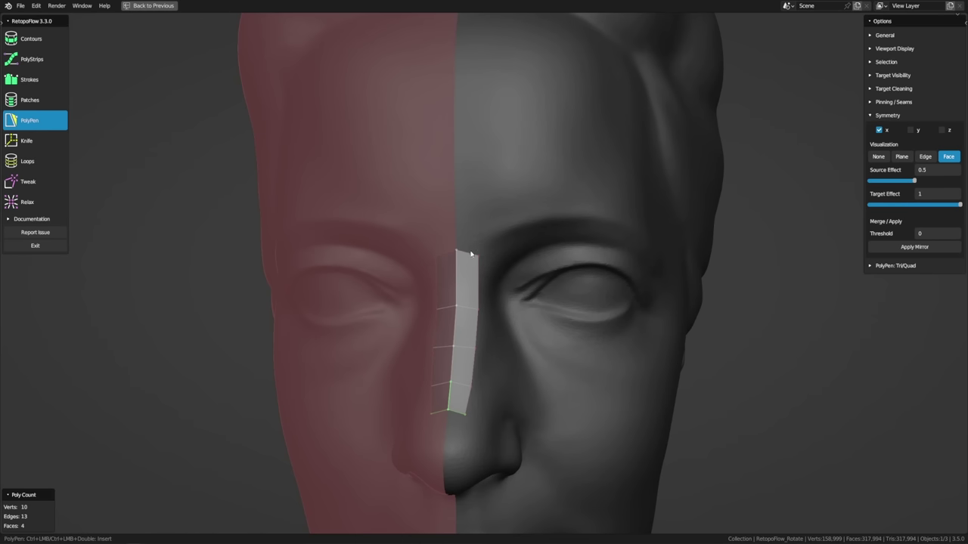
{"action": "left_click", "coordinate": [456, 193], "text": "ctrl"}
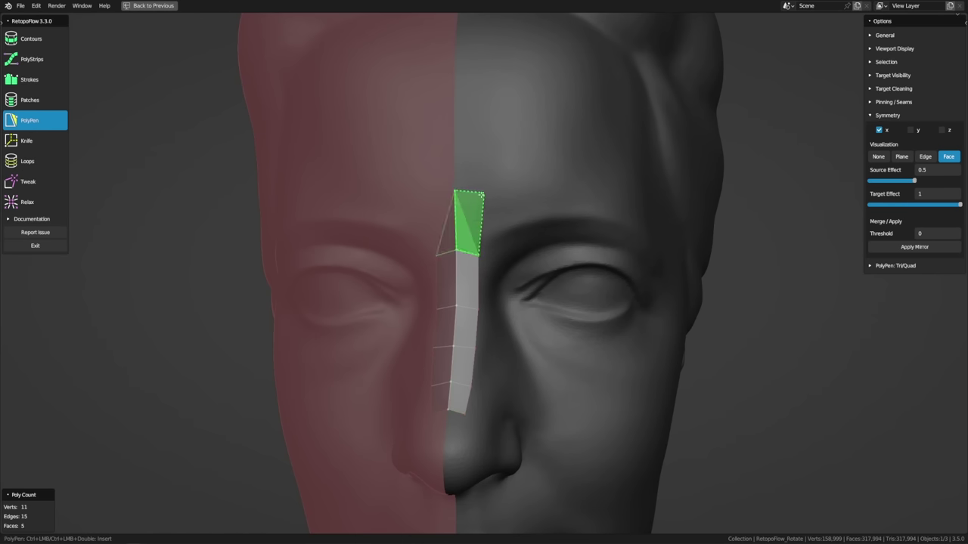
{"action": "left_click", "coordinate": [479, 191], "text": "ctrl"}
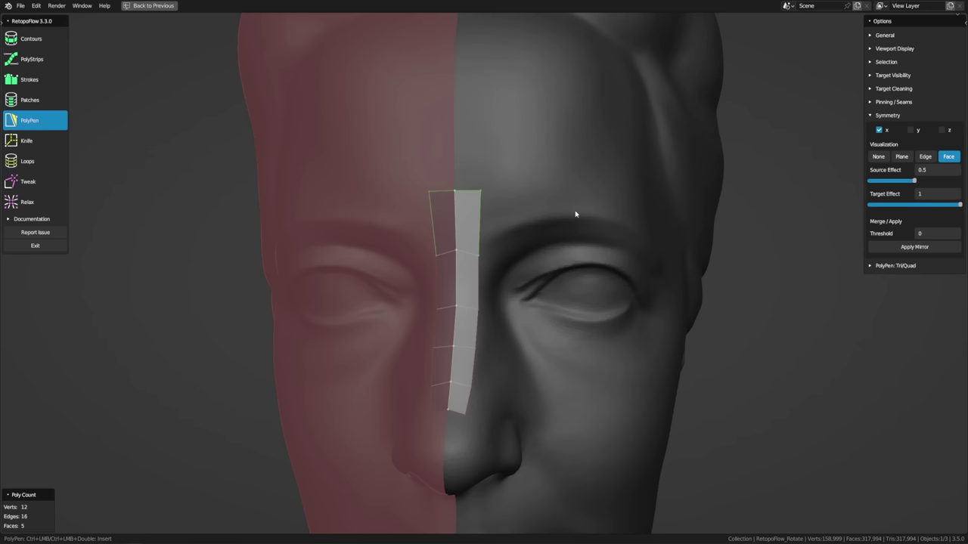
Step: Draw a four-segment edge strip under the unmirrored eye with Strokes and extend it down the cheek into two rows of quads
{"action": "left_click", "coordinate": [30, 79]}
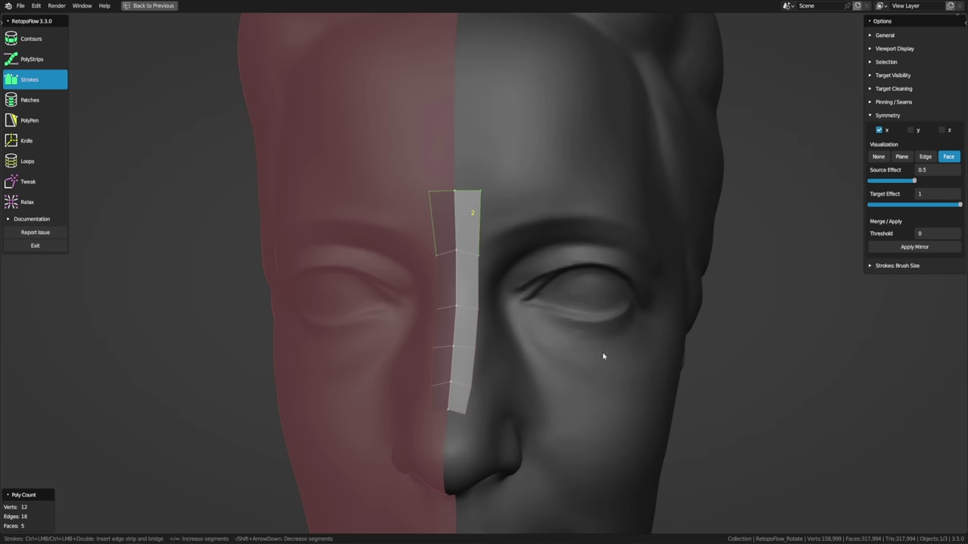
{"action": "middle_click_drag", "start_coordinate": [602, 356], "coordinate": [537, 356]}
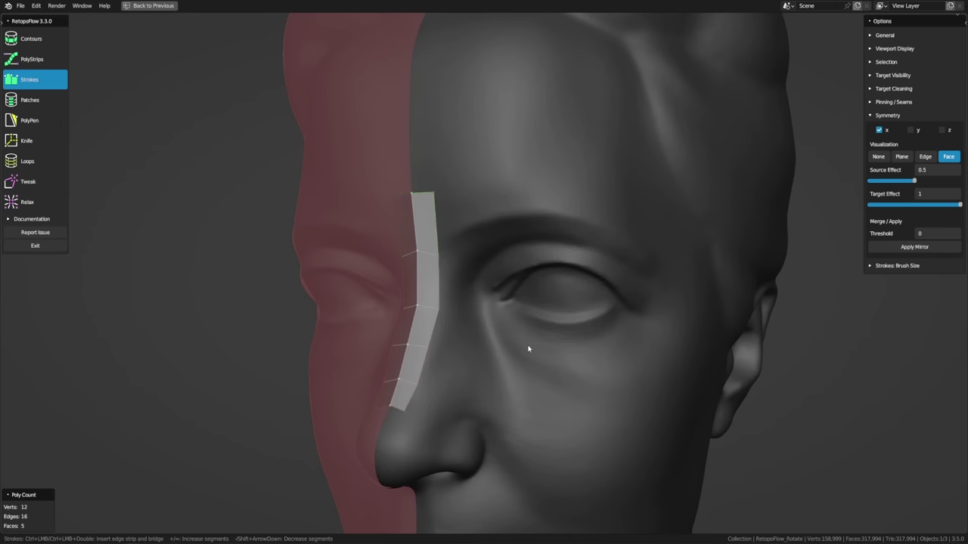
{"action": "mouse_move", "coordinate": [531, 341]}
{"action": "left_mouse_down"}
{"action": "mouse_move", "coordinate": [571, 360]}
{"action": "mouse_move", "coordinate": [633, 324]}
{"action": "left_mouse_up"}
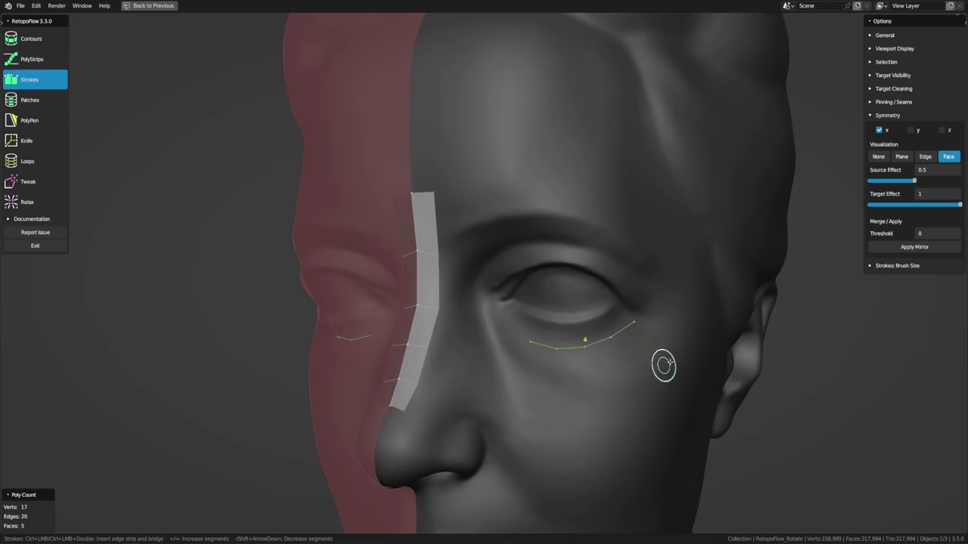
{"action": "mouse_move", "coordinate": [664, 365]}
{"action": "left_mouse_down"}
{"action": "mouse_move", "coordinate": [657, 381]}
{"action": "mouse_move", "coordinate": [566, 413]}
{"action": "mouse_move", "coordinate": [534, 401]}
{"action": "left_mouse_up"}
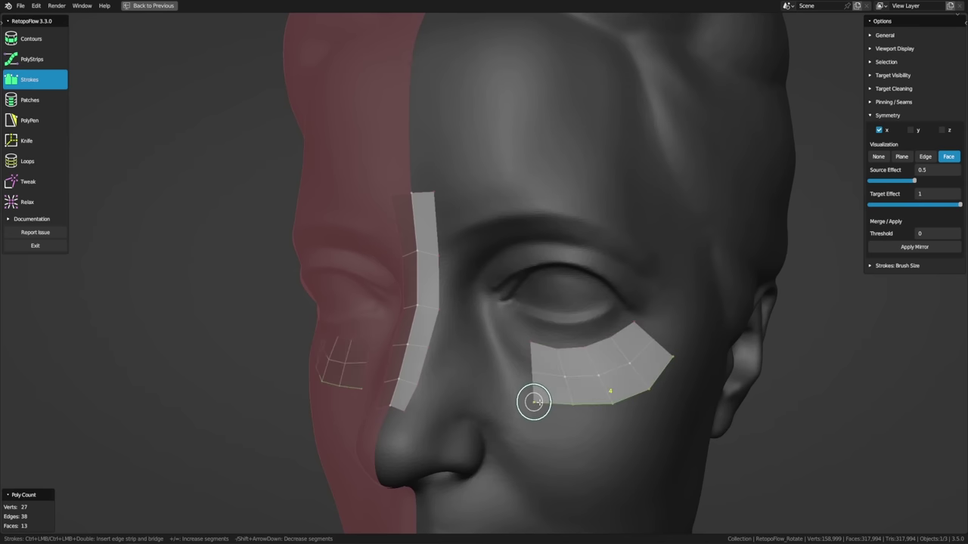
Step: Check the mirrored patches on the other half of the face and apply the mirror as real geometry
{"action": "middle_click_drag", "start_coordinate": [534, 402], "coordinate": [516, 386]}
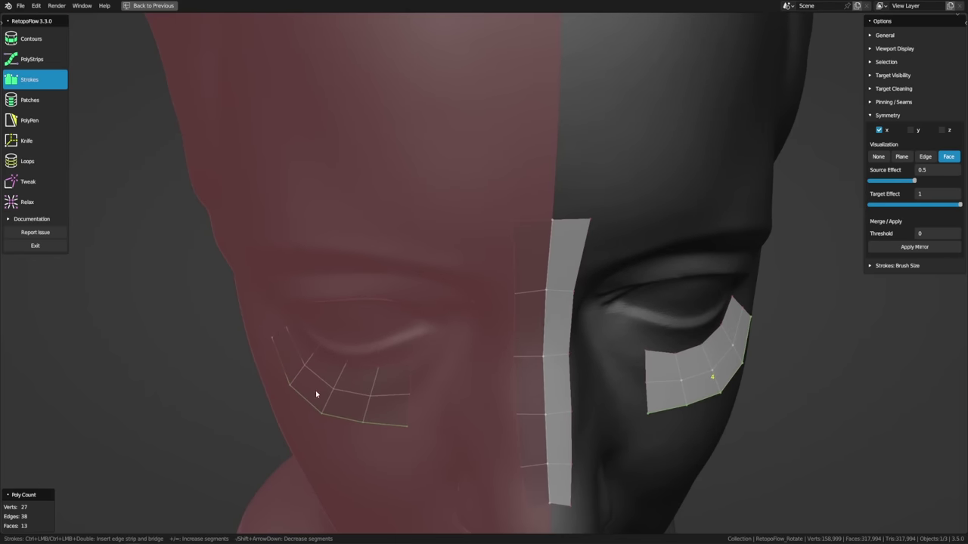
{"action": "middle_click_drag", "start_coordinate": [443, 429], "coordinate": [514, 359]}
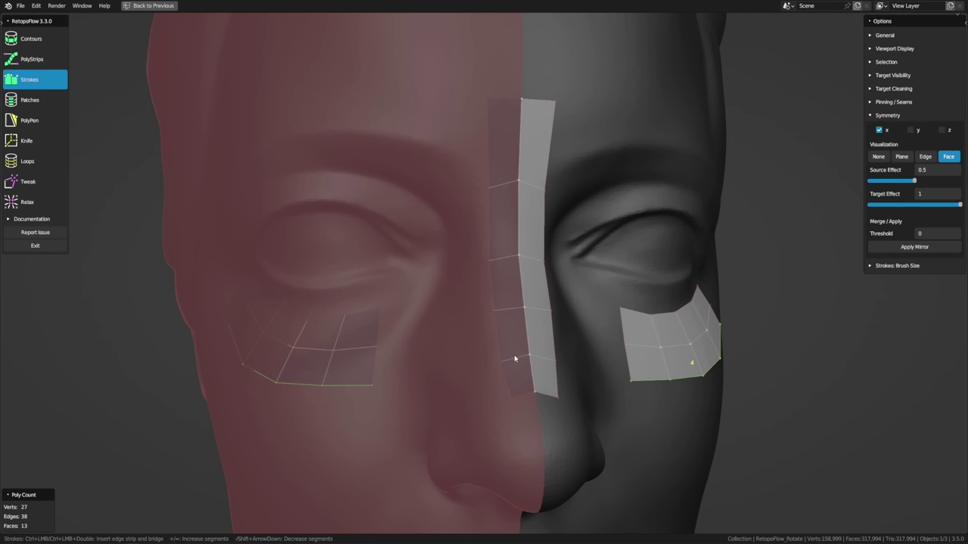
{"action": "left_click", "coordinate": [916, 247]}
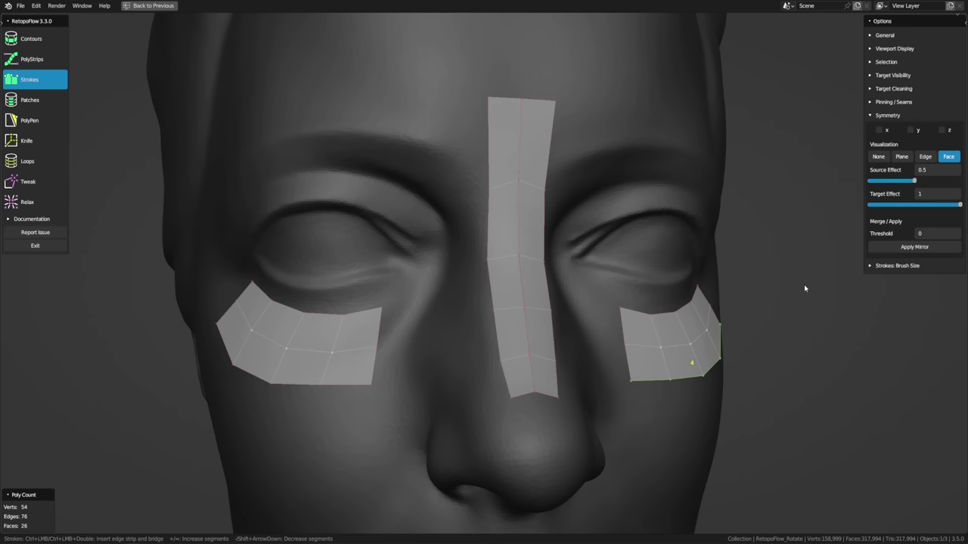
{"action": "key", "text": "c"}
{"action": "left_click_drag", "start_coordinate": [370, 384], "coordinate": [370, 382]}
{"action": "mouse_move", "coordinate": [445, 349]}
{"action": "middle_mouse_down"}
{"action": "mouse_move", "coordinate": [400, 348]}
{"action": "mouse_move", "coordinate": [484, 353]}
{"action": "mouse_move", "coordinate": [435, 350]}
{"action": "middle_mouse_up"}
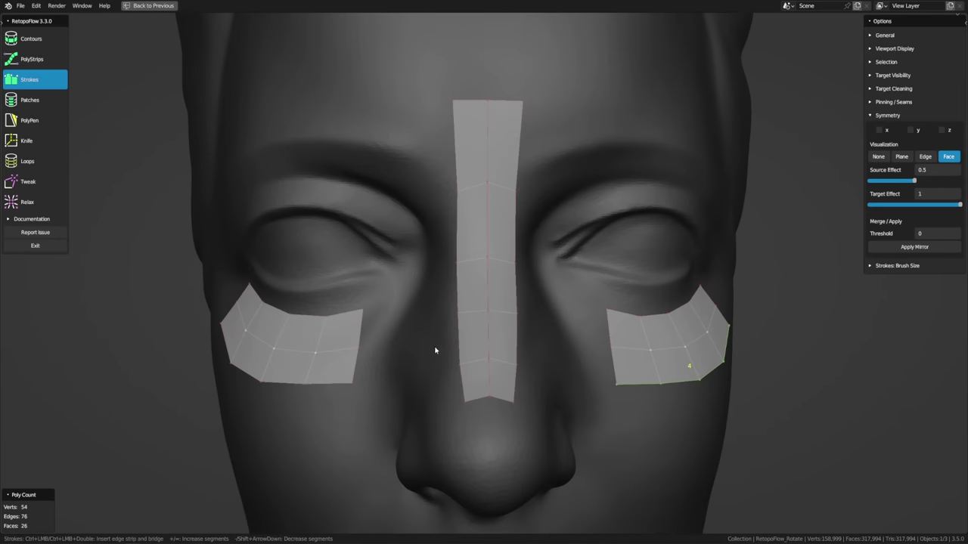
Step: Re-enable X symmetry over the applied geometry and expand the Target Cleaning options
{"action": "left_click", "coordinate": [878, 130]}
{"action": "middle_click_drag", "start_coordinate": [791, 289], "coordinate": [762, 294]}
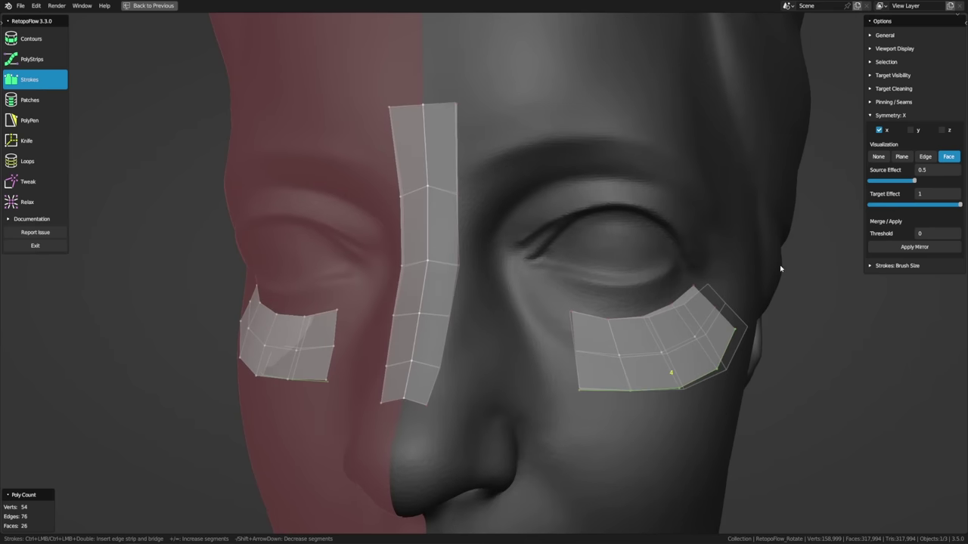
{"action": "left_click", "coordinate": [894, 88]}
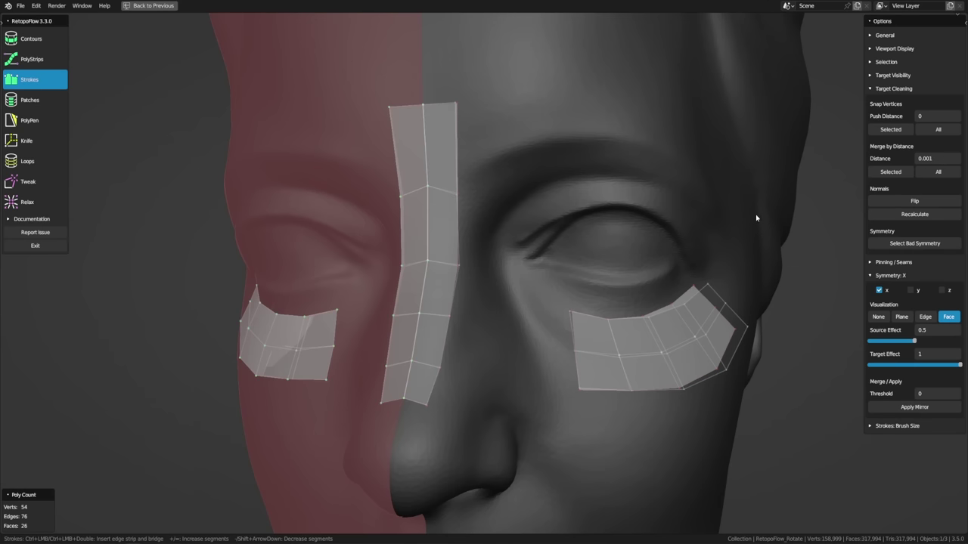
Step: Delete the real geometry lying on the mirrored half of the face, working in front view
{"action": "key", "text": "KP_1"}
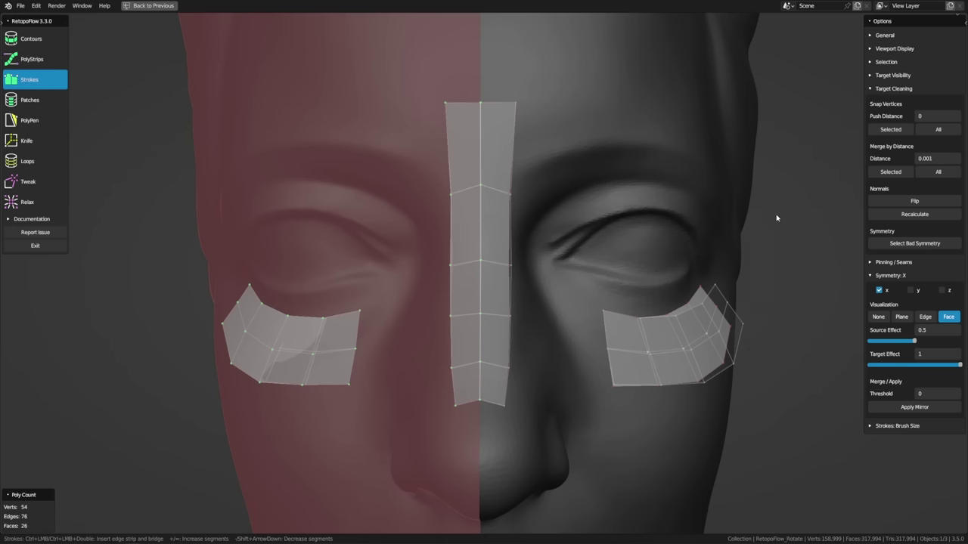
{"action": "key", "text": "x"}
{"action": "left_click", "coordinate": [780, 241]}
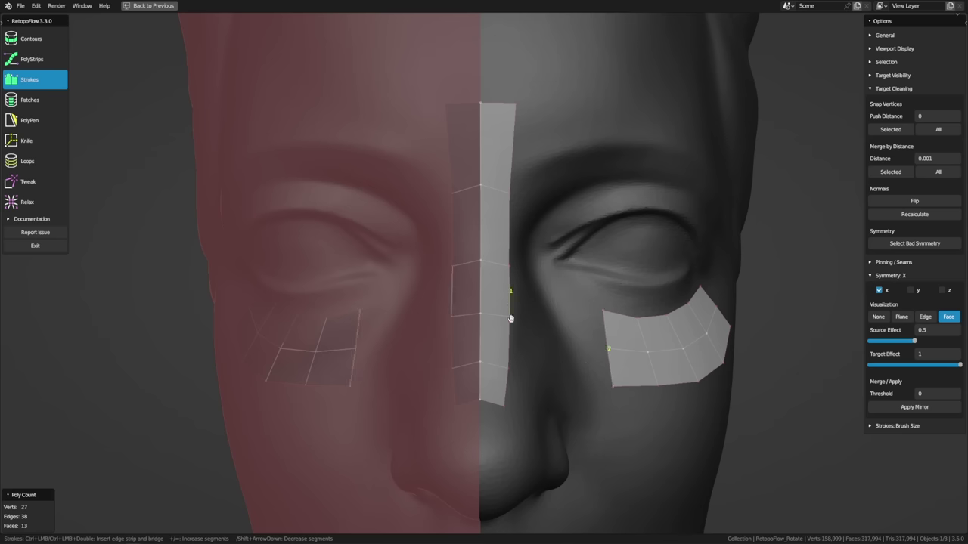
Step: Draw a Strokes bridge between the nose strip and the under-eye patch and reduce its segment count
{"action": "left_click_drag", "start_coordinate": [571, 378], "coordinate": [612, 385], "text": "ctrl"}
{"action": "key", "text": "minus"}
{"action": "key", "text": "minus"}
{"action": "key", "text": "minus"}
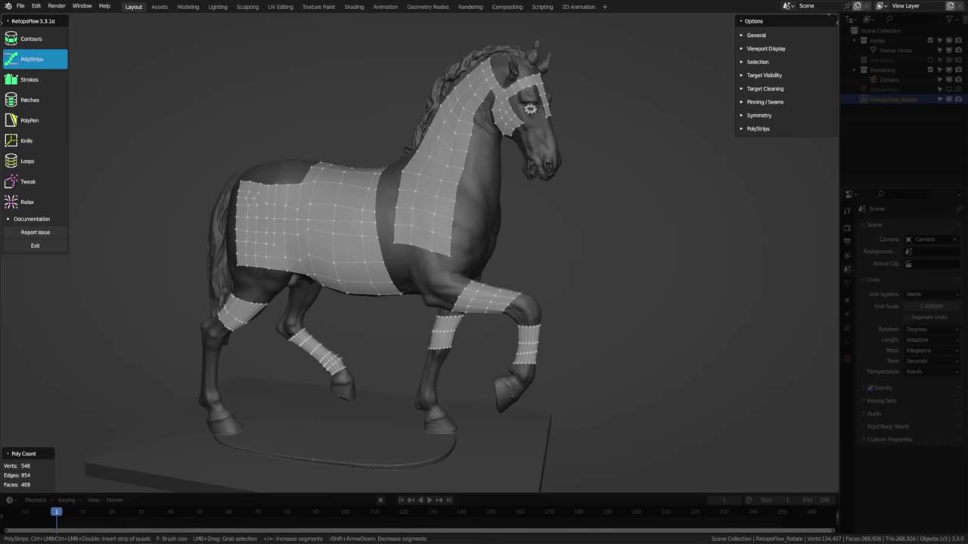
{"action": "scroll", "coordinate": [372, 263], "scroll_direction": "up", "scroll_amount": 4}
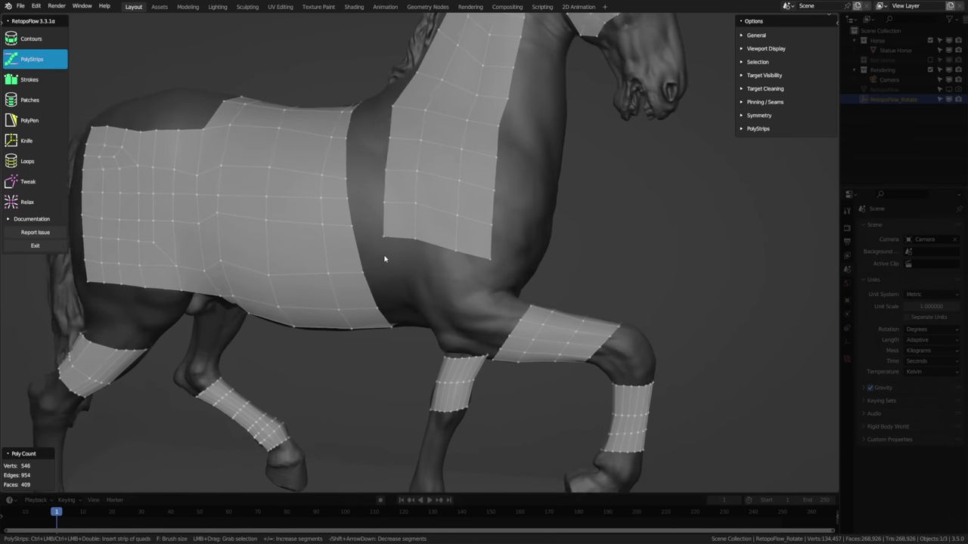
{"action": "middle_click_drag", "start_coordinate": [384, 259], "coordinate": [394, 230]}
{"action": "middle_click_drag", "start_coordinate": [521, 236], "coordinate": [548, 255]}
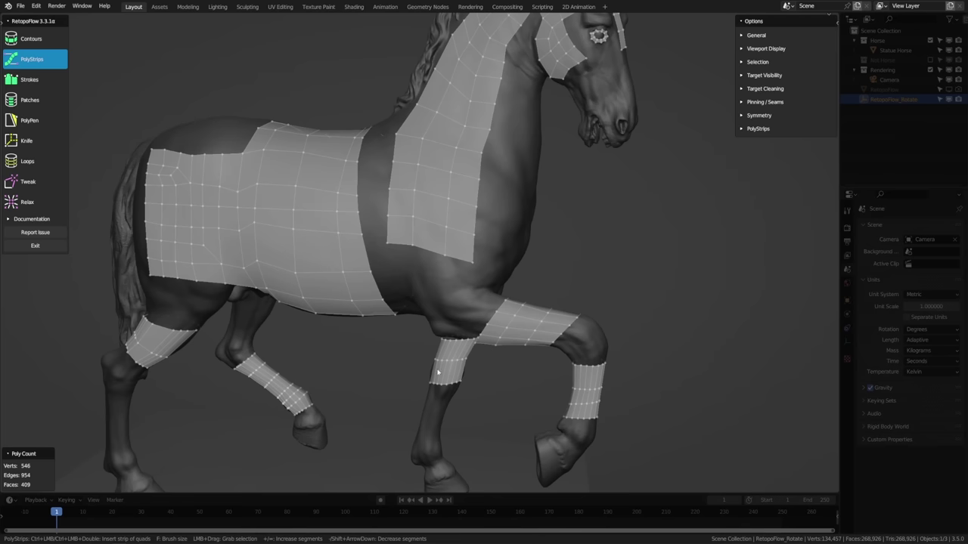
{"action": "middle_click_drag", "start_coordinate": [535, 368], "coordinate": [536, 378]}
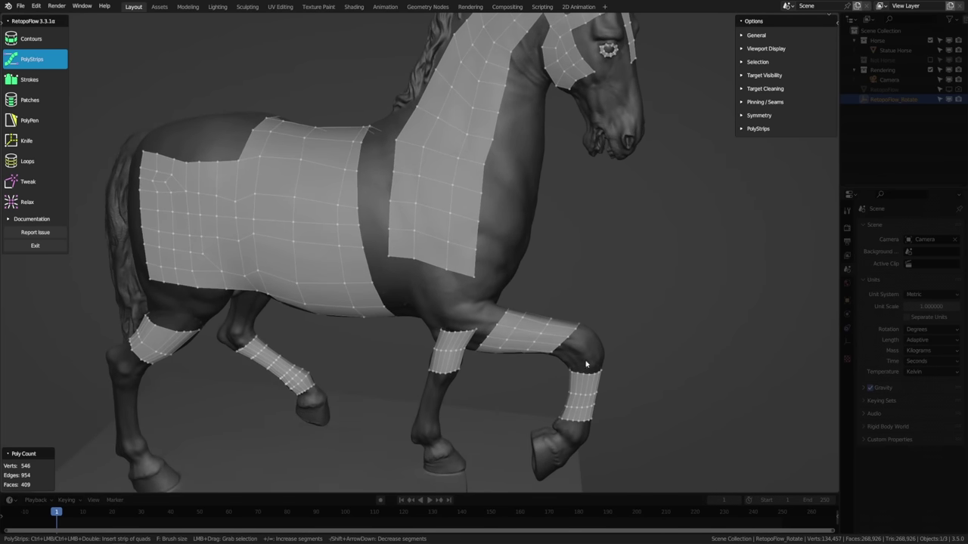
{"action": "scroll", "coordinate": [598, 363], "scroll_direction": "down", "scroll_amount": 1}
{"action": "scroll", "coordinate": [599, 363], "scroll_direction": "up", "scroll_amount": 1}
Step: Expand the Viewport Display options on the horse retopology and turn off Hide Overlays
{"action": "left_click", "coordinate": [789, 48]}
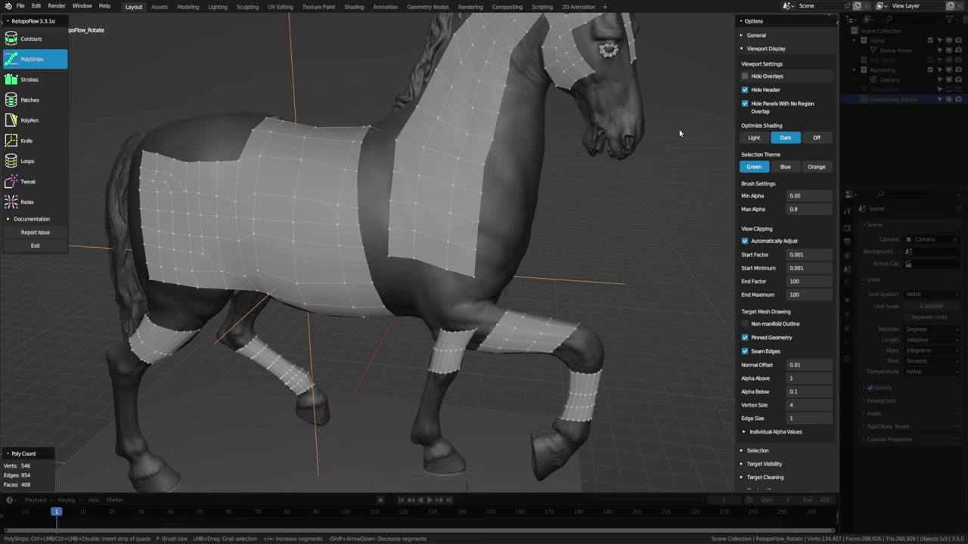
{"action": "scroll", "coordinate": [680, 133], "scroll_direction": "down", "scroll_amount": 4}
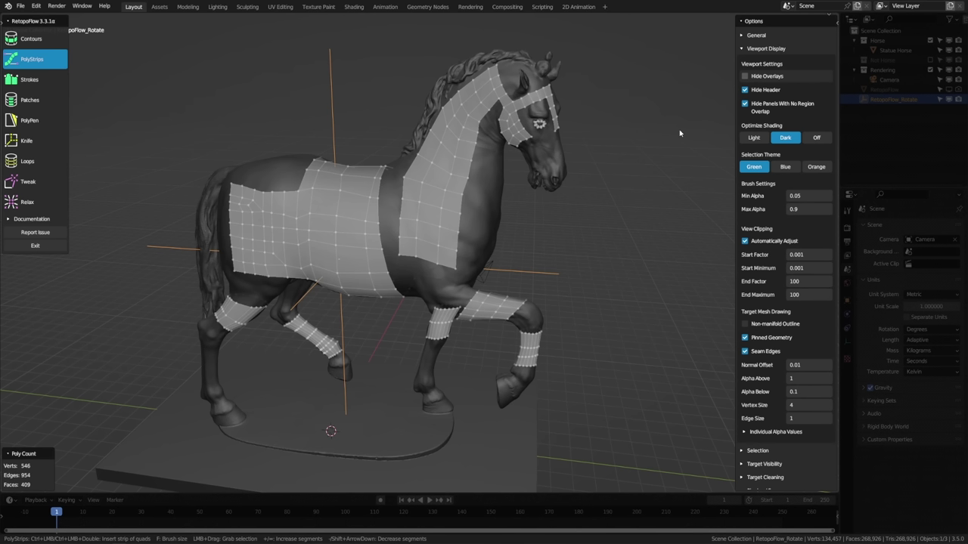
Step: Turn Hide Overlays back on and compare the Light and Off Optimize Shading modes, finishing on Dark
{"action": "left_click", "coordinate": [765, 78]}
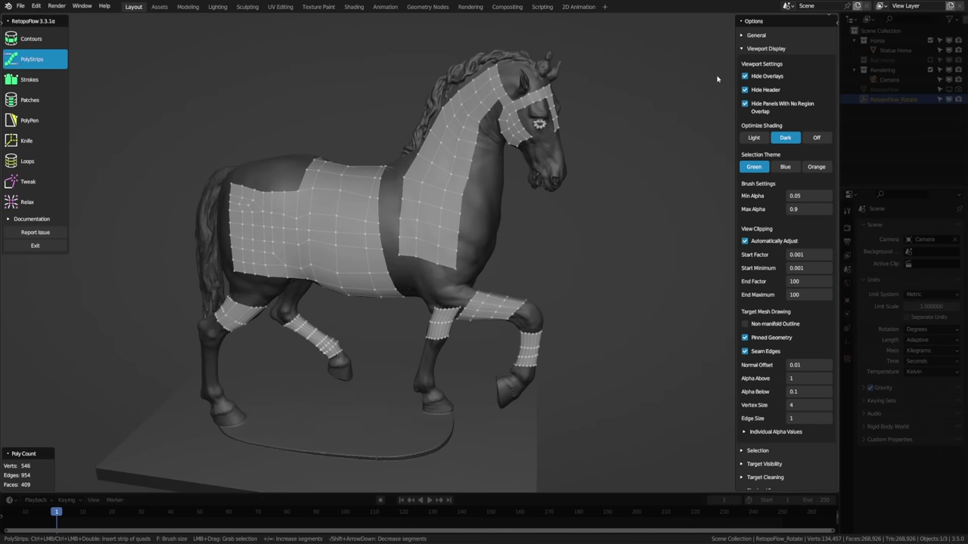
{"action": "left_click", "coordinate": [754, 138]}
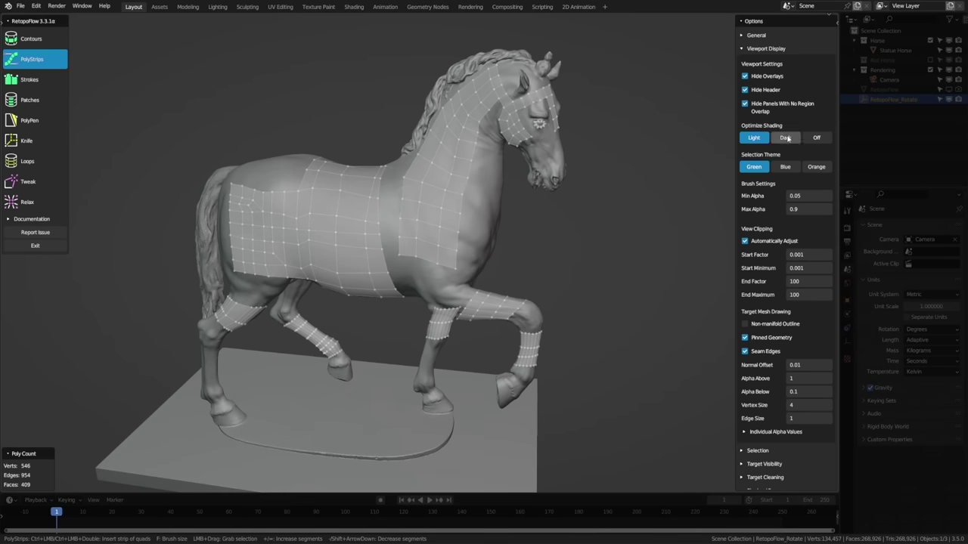
{"action": "left_click", "coordinate": [786, 137]}
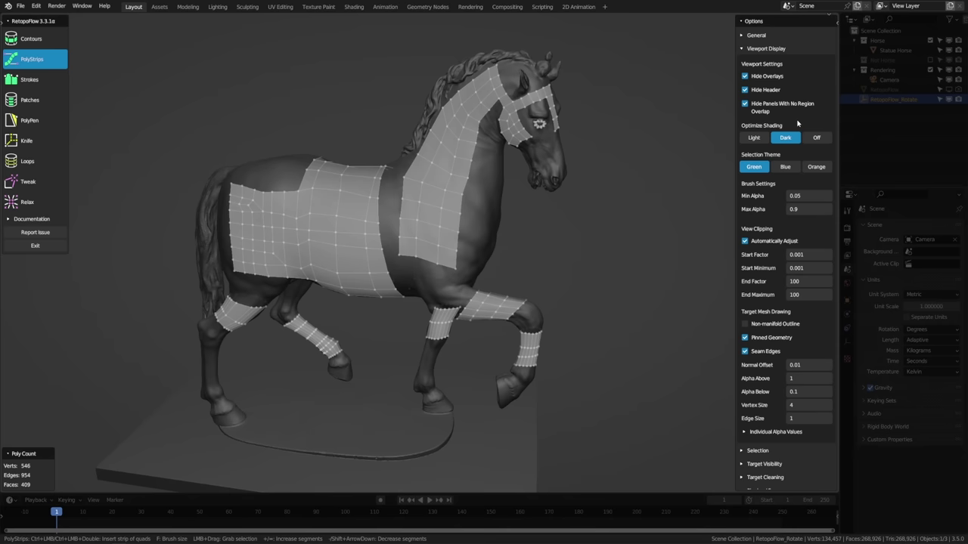
{"action": "left_click", "coordinate": [816, 139]}
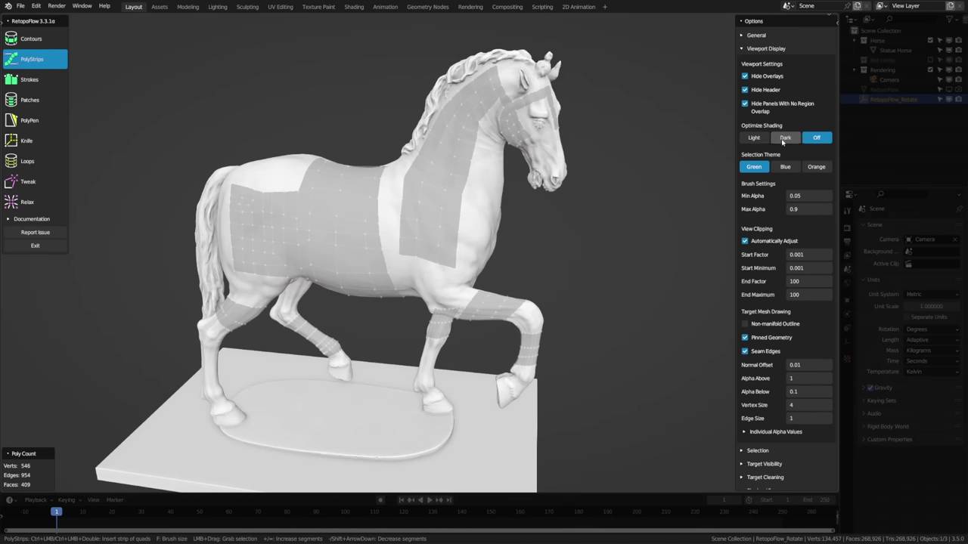
{"action": "left_click", "coordinate": [784, 141]}
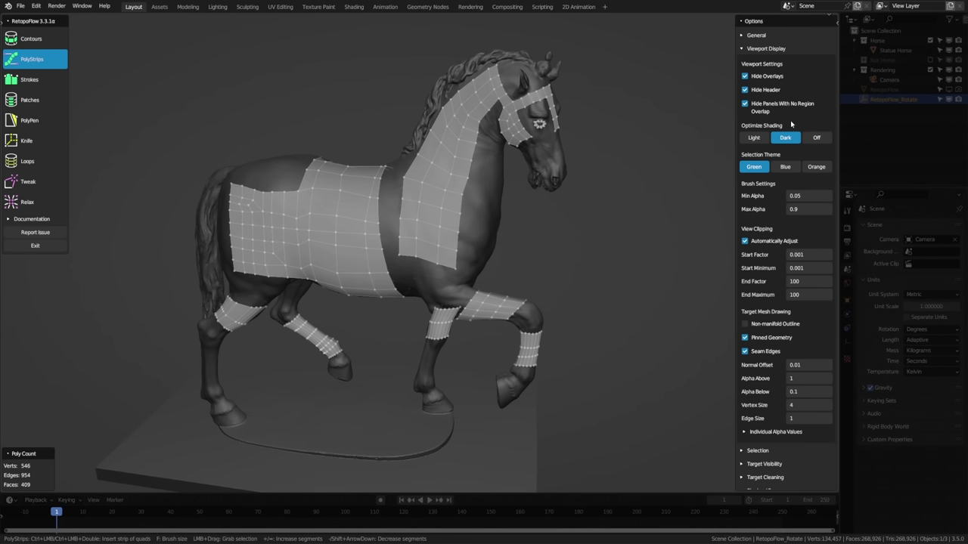
Step: Select a vertical quad strip on the horse's flank and preview the Blue and Orange selection themes, finishing on Green
{"action": "left_click_drag", "start_coordinate": [353, 201], "coordinate": [355, 279]}
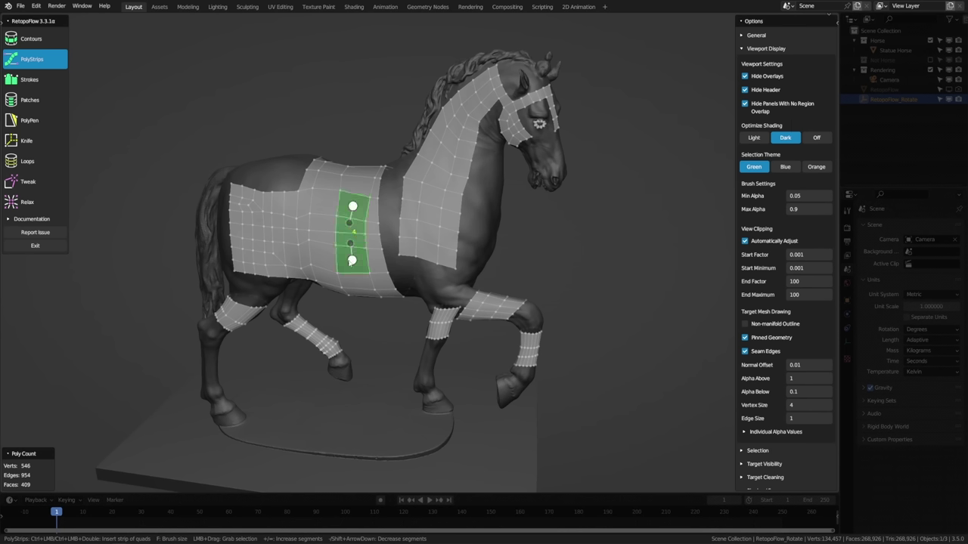
{"action": "left_click", "coordinate": [786, 167]}
{"action": "left_click", "coordinate": [821, 167]}
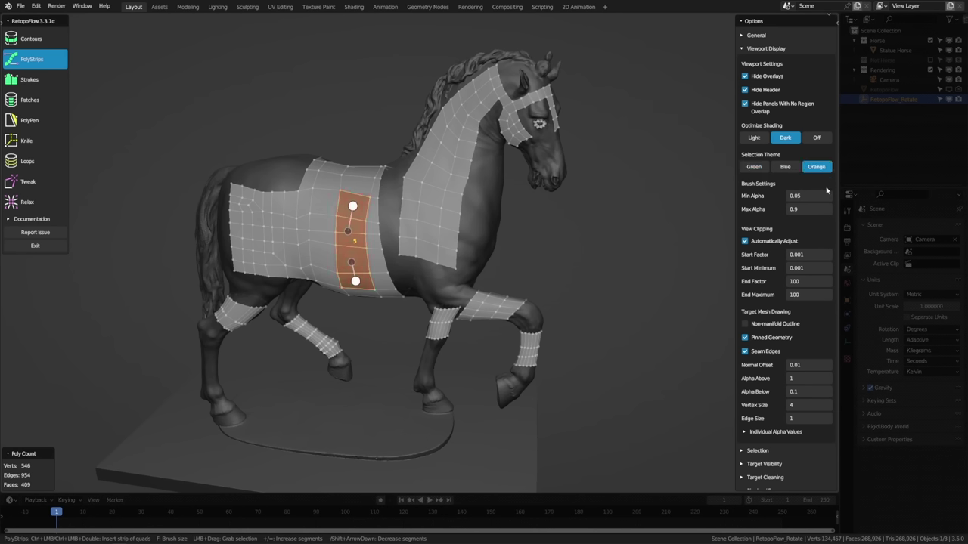
{"action": "left_click", "coordinate": [755, 167]}
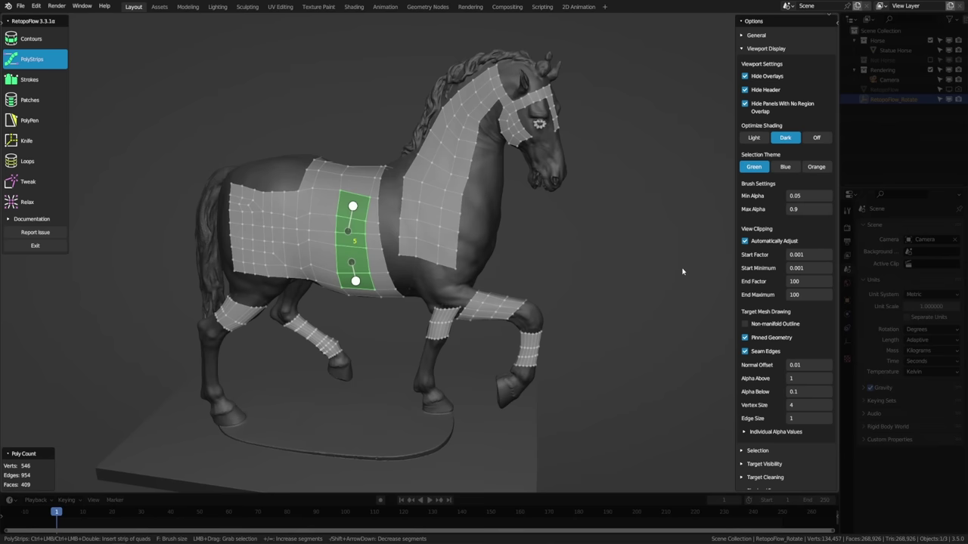
Step: Turn off Automatically Adjust for view clipping, check the clipping at different distances from the horse, and turn it back on
{"action": "scroll", "coordinate": [682, 271], "scroll_direction": "up", "scroll_amount": 3}
{"action": "left_click", "coordinate": [792, 242]}
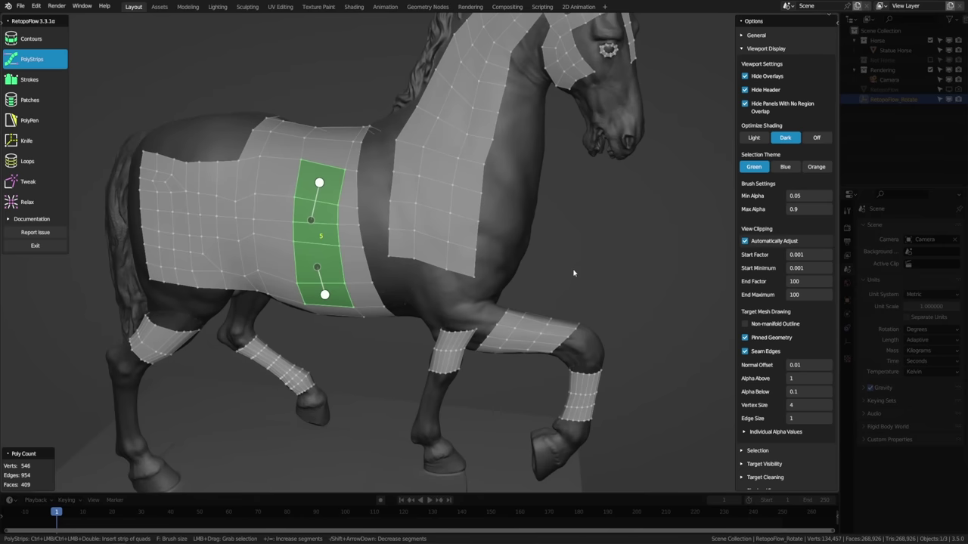
{"action": "scroll", "coordinate": [555, 285], "scroll_direction": "up", "scroll_amount": 5}
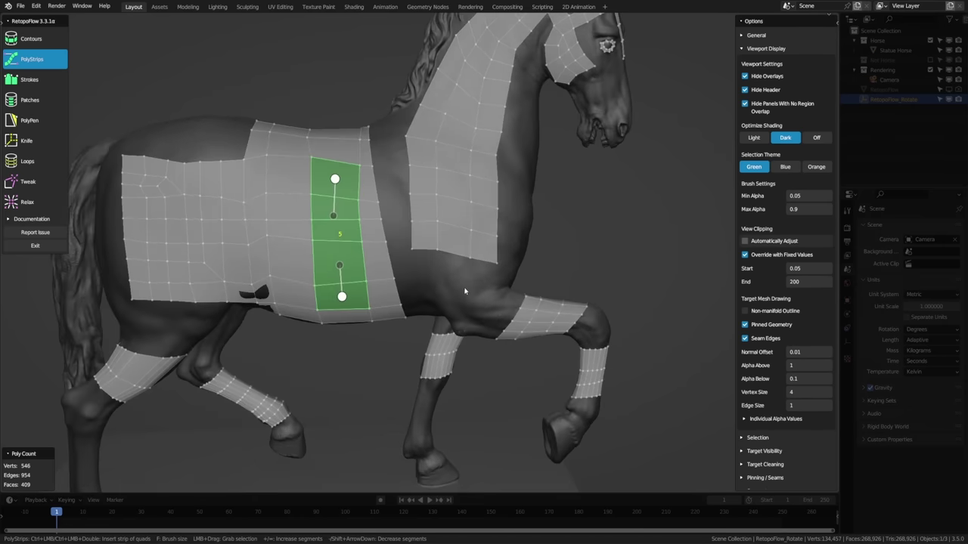
{"action": "scroll", "coordinate": [580, 303], "scroll_direction": "down", "scroll_amount": 5}
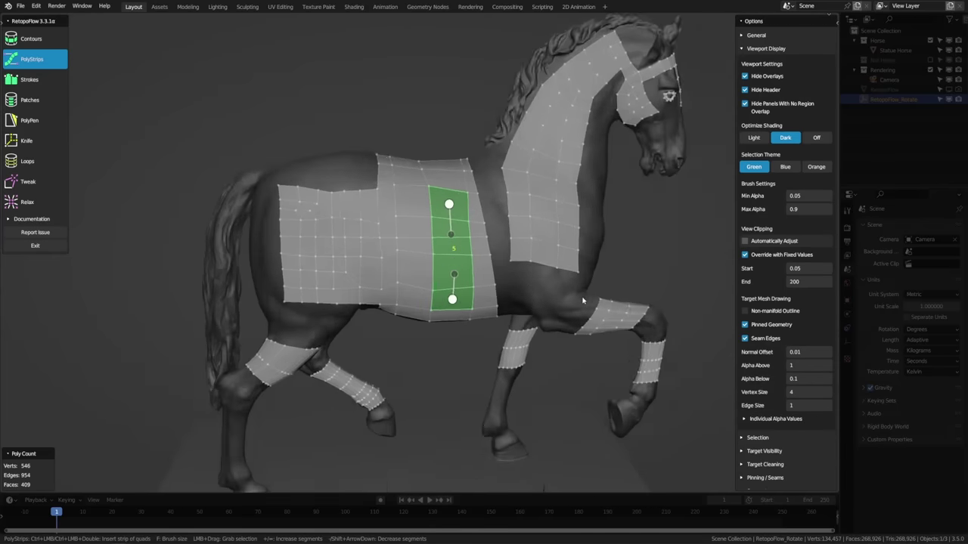
{"action": "scroll", "coordinate": [595, 292], "scroll_direction": "up", "scroll_amount": 6}
{"action": "left_click", "coordinate": [745, 240]}
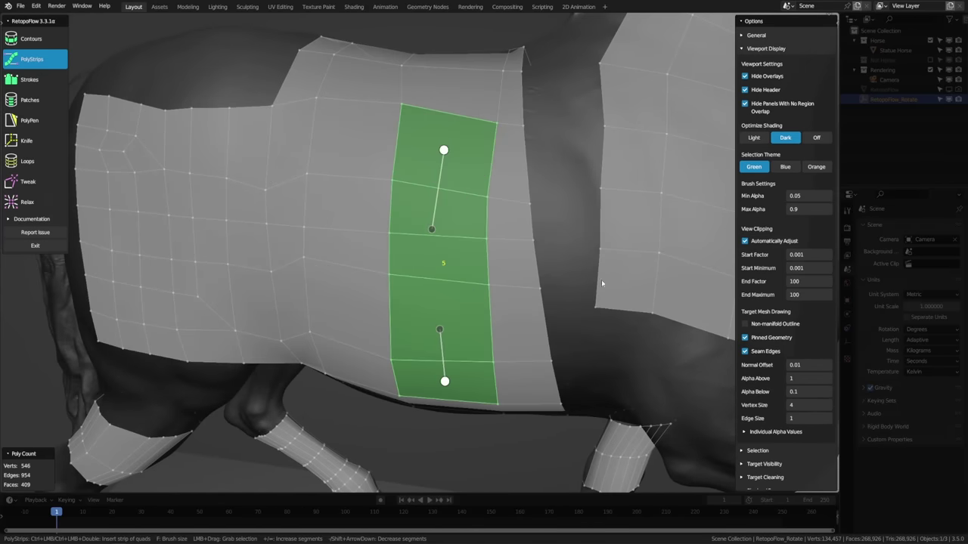
Step: Examine how automatic view clipping displays the horse and its retopology at very close and very far distances
{"action": "scroll", "coordinate": [605, 287], "scroll_direction": "down", "scroll_amount": 4}
{"action": "middle_click_drag", "start_coordinate": [624, 297], "coordinate": [597, 307]}
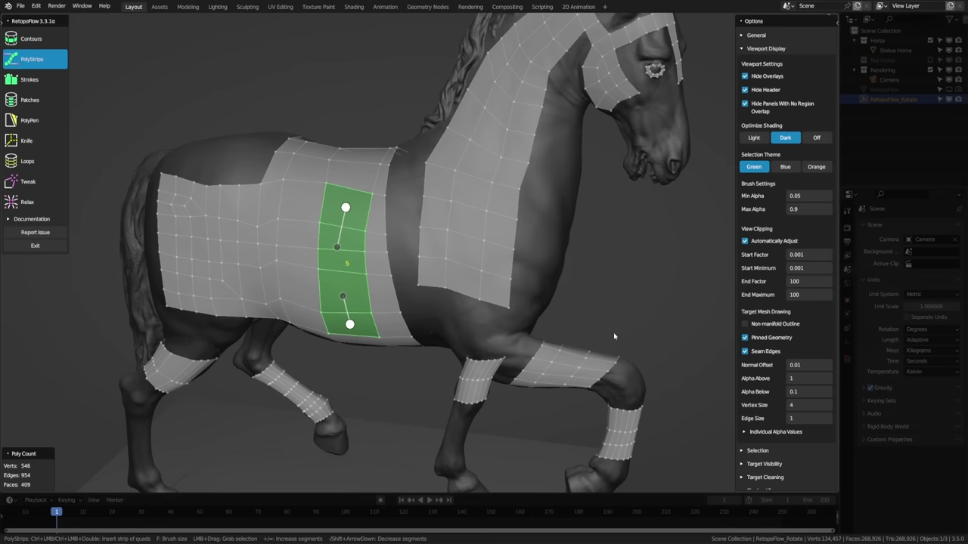
{"action": "middle_click_drag", "start_coordinate": [357, 259], "coordinate": [419, 285]}
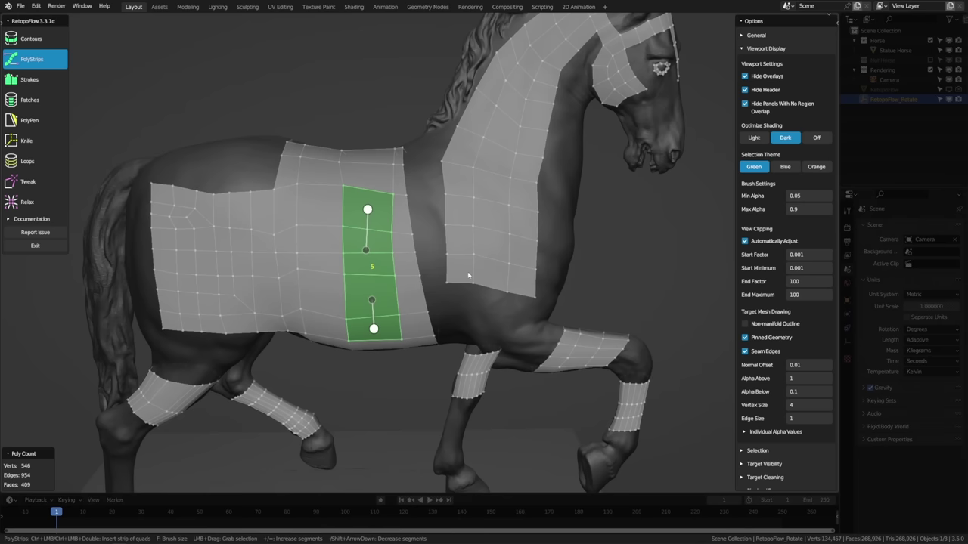
{"action": "scroll", "coordinate": [595, 303], "scroll_direction": "up", "scroll_amount": 12}
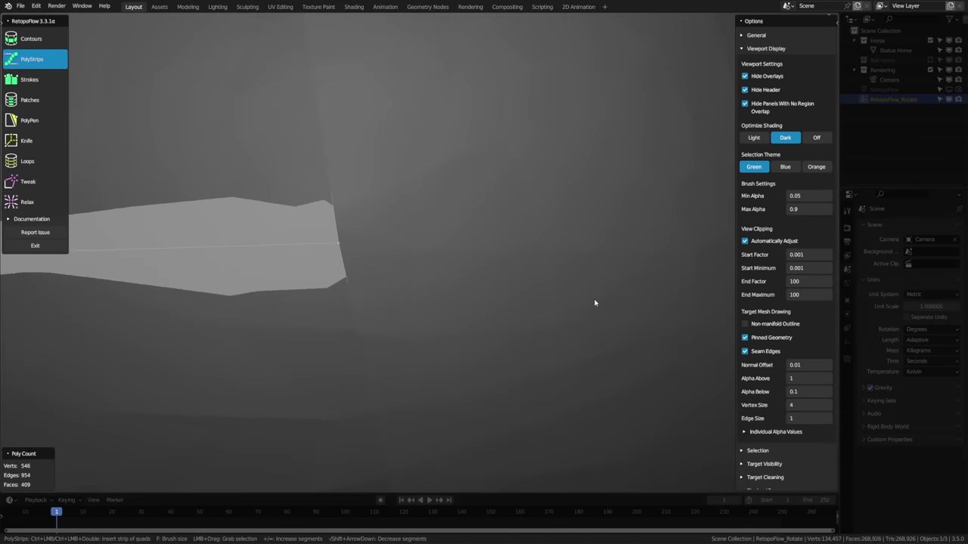
{"action": "scroll", "coordinate": [595, 303], "scroll_direction": "up", "scroll_amount": 5}
{"action": "scroll", "coordinate": [595, 303], "scroll_direction": "down", "scroll_amount": 15}
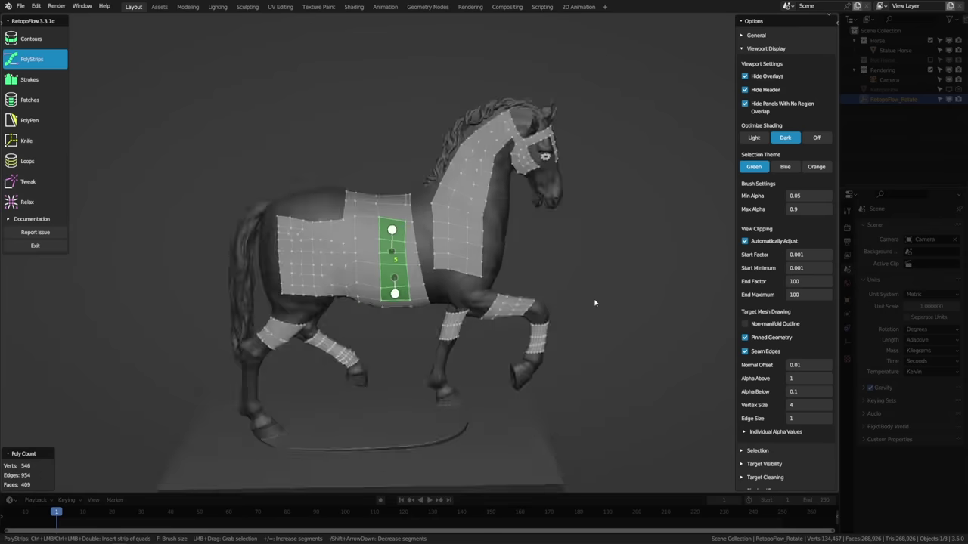
{"action": "scroll", "coordinate": [595, 303], "scroll_direction": "down", "scroll_amount": 15}
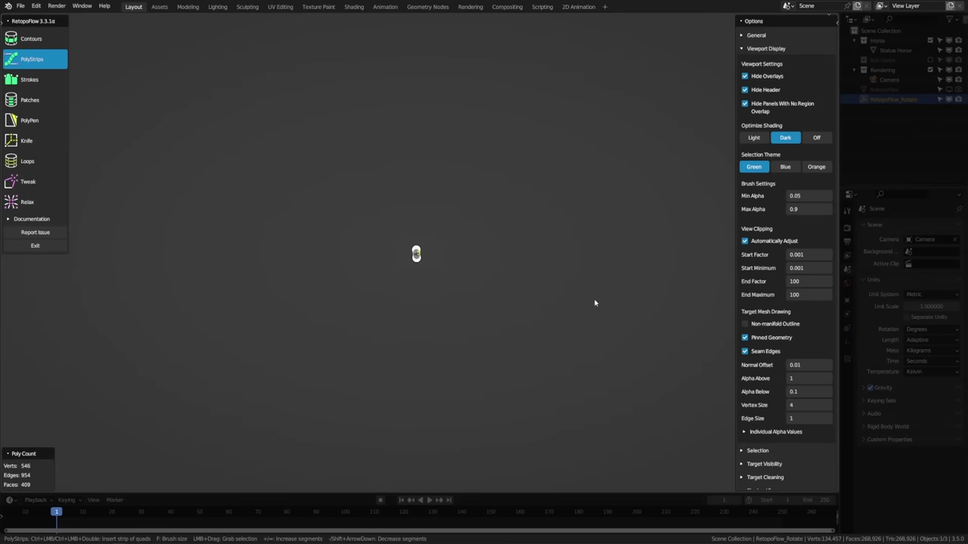
{"action": "scroll", "coordinate": [596, 303], "scroll_direction": "up", "scroll_amount": 15}
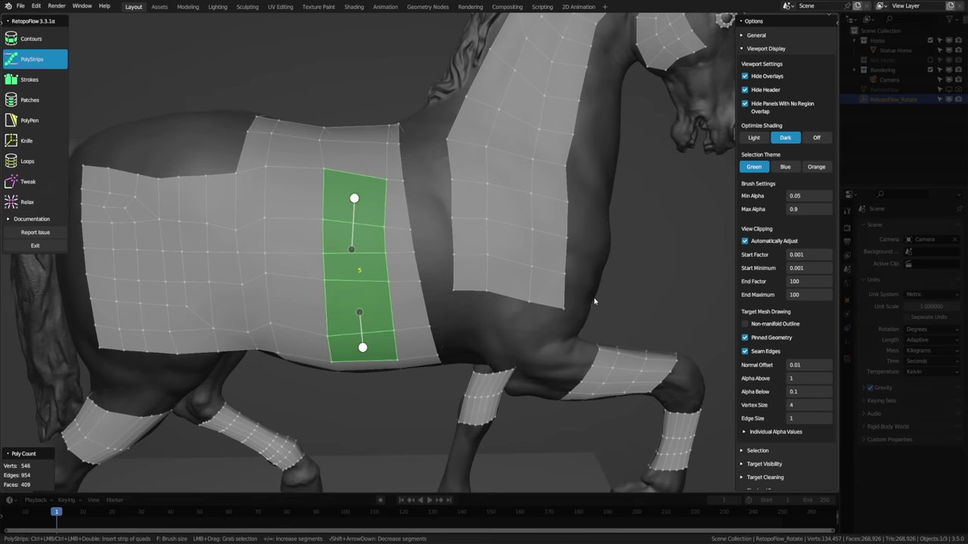
{"action": "middle_click_drag", "start_coordinate": [594, 301], "coordinate": [626, 297]}
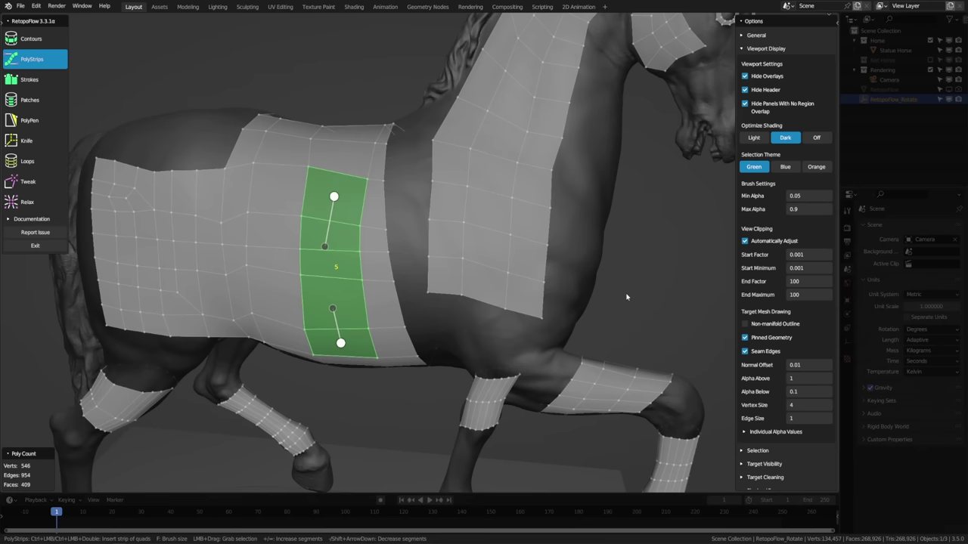
Step: Set the view clipping Start Minimum to 0.005 while viewing the selected flank strip up close
{"action": "scroll", "coordinate": [412, 272], "scroll_direction": "up", "scroll_amount": 6}
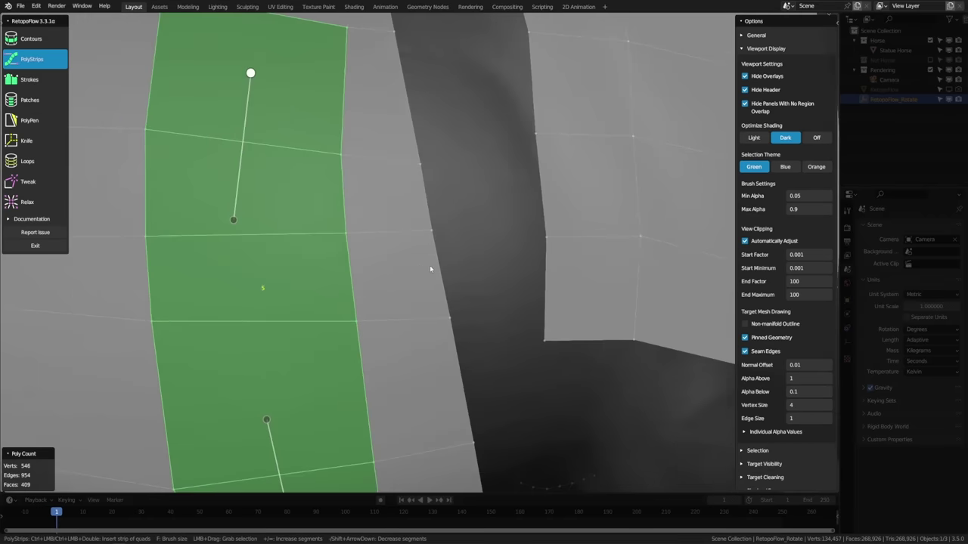
{"action": "scroll", "coordinate": [481, 269], "scroll_direction": "up", "scroll_amount": 2}
{"action": "middle_click_drag", "start_coordinate": [481, 268], "coordinate": [540, 341]}
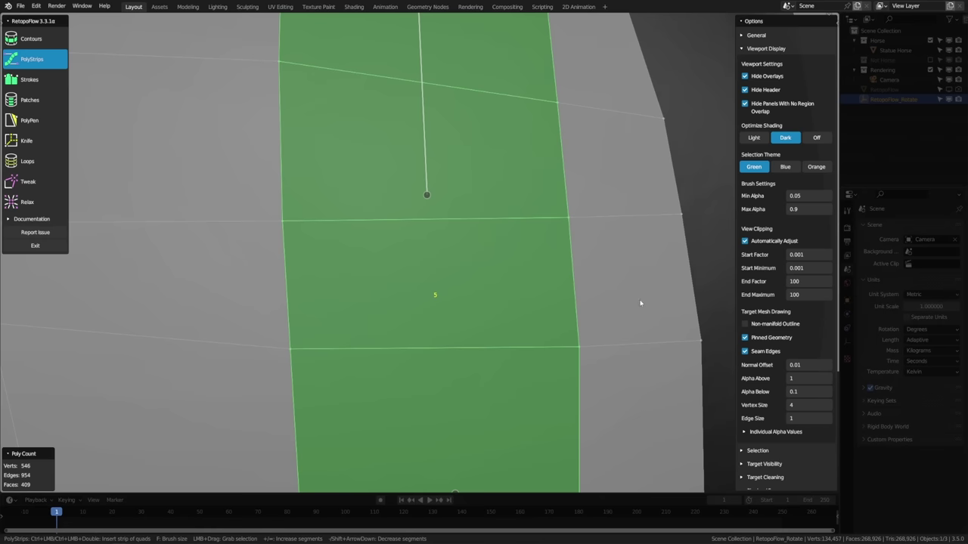
{"action": "left_click", "coordinate": [821, 270]}
{"action": "key", "text": "BackSpace"}
{"action": "type", "text": "5"}
{"action": "key", "text": "Return"}
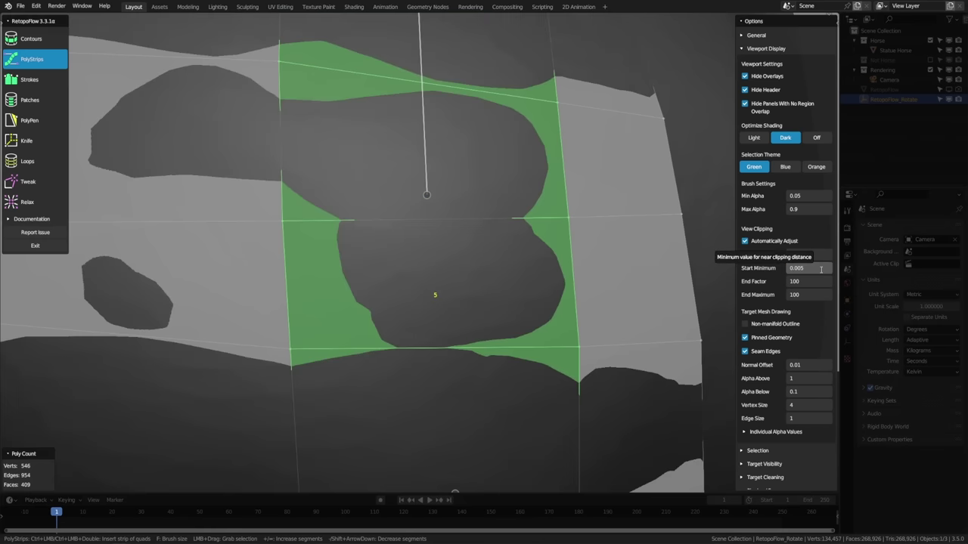
{"action": "scroll", "coordinate": [610, 291], "scroll_direction": "down", "scroll_amount": 2}
{"action": "scroll", "coordinate": [609, 291], "scroll_direction": "up", "scroll_amount": 2}
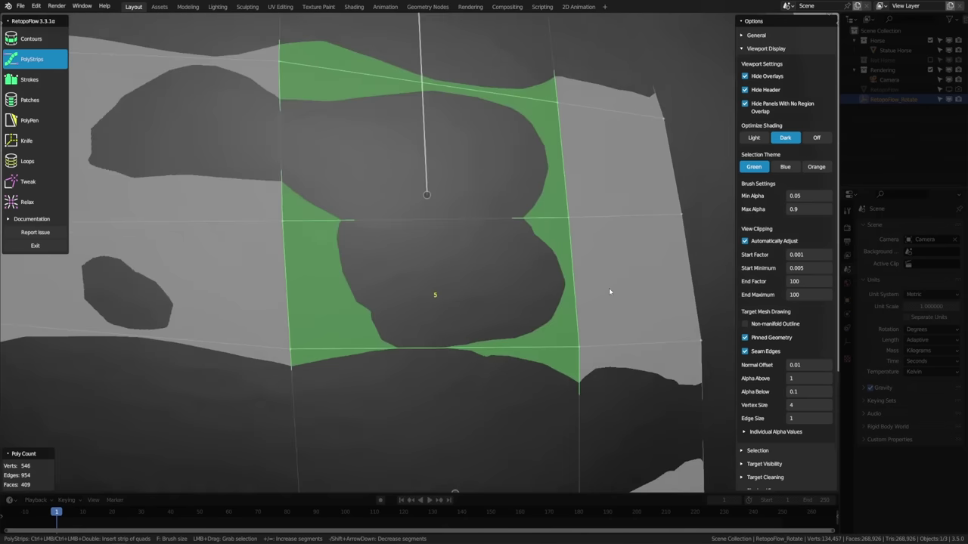
Step: Set the view clipping Start Minimum to 0.003
{"action": "left_click", "coordinate": [818, 269]}
{"action": "key", "text": "BackSpace"}
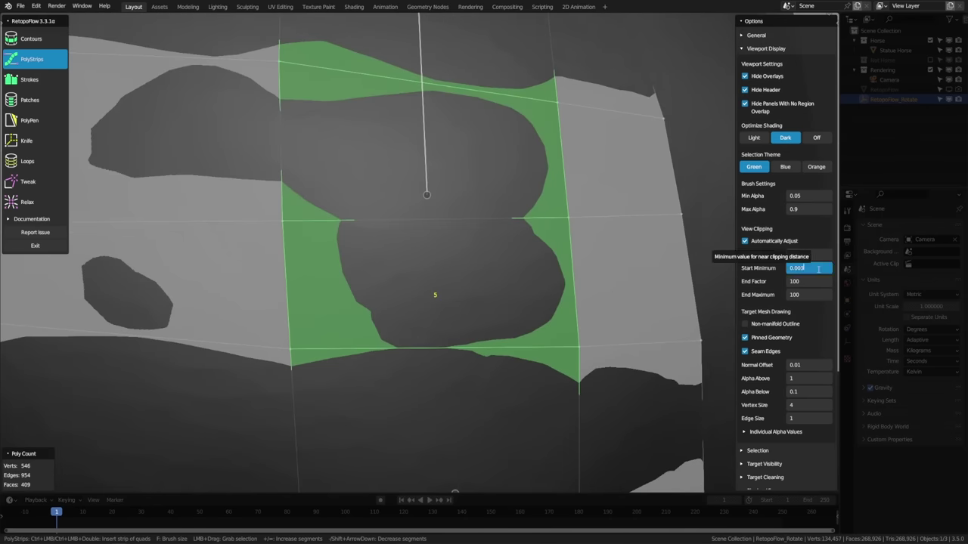
{"action": "type", "text": "3"}
{"action": "key", "text": "Return"}
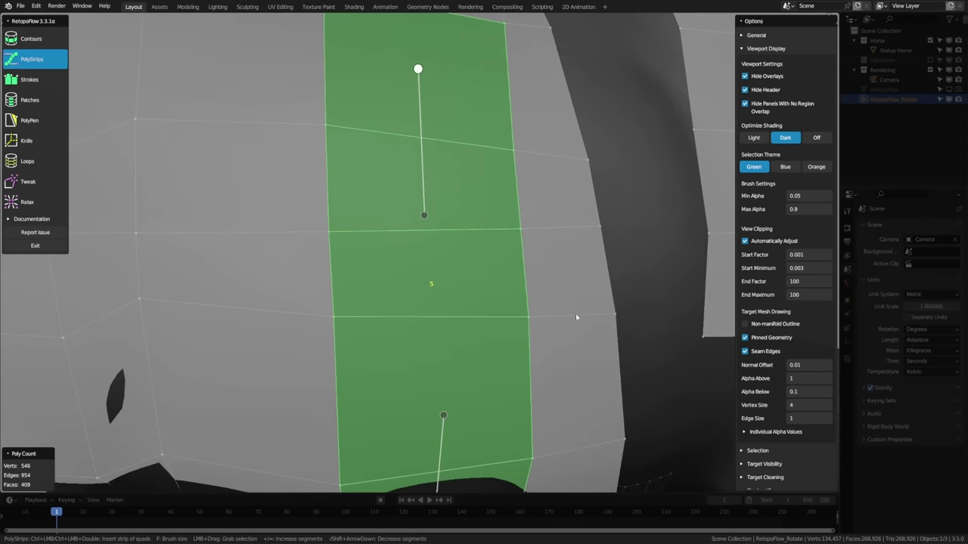
Step: Set the view clipping End Maximum to 200 while viewing the horse's hindquarters from behind
{"action": "middle_click_drag", "start_coordinate": [571, 319], "coordinate": [451, 235]}
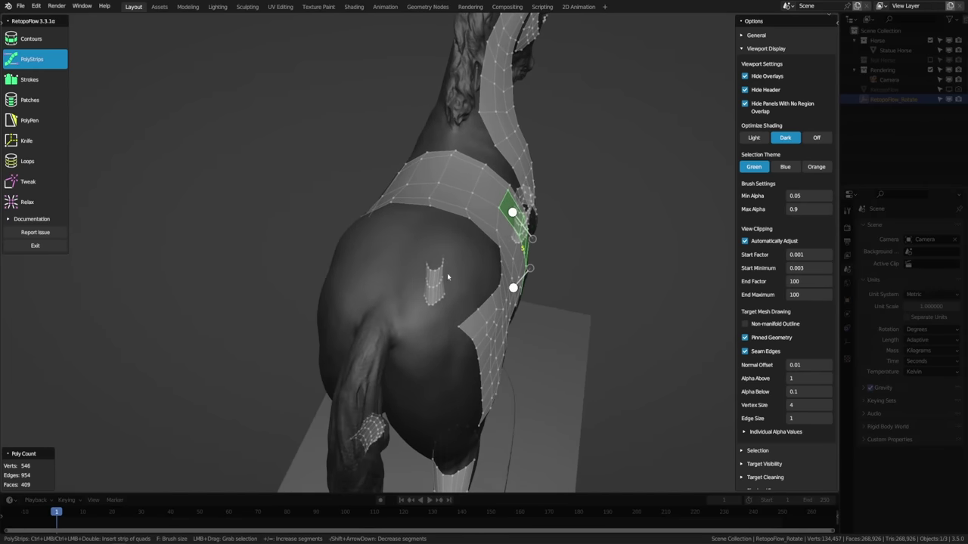
{"action": "middle_click_drag", "start_coordinate": [449, 277], "coordinate": [463, 274]}
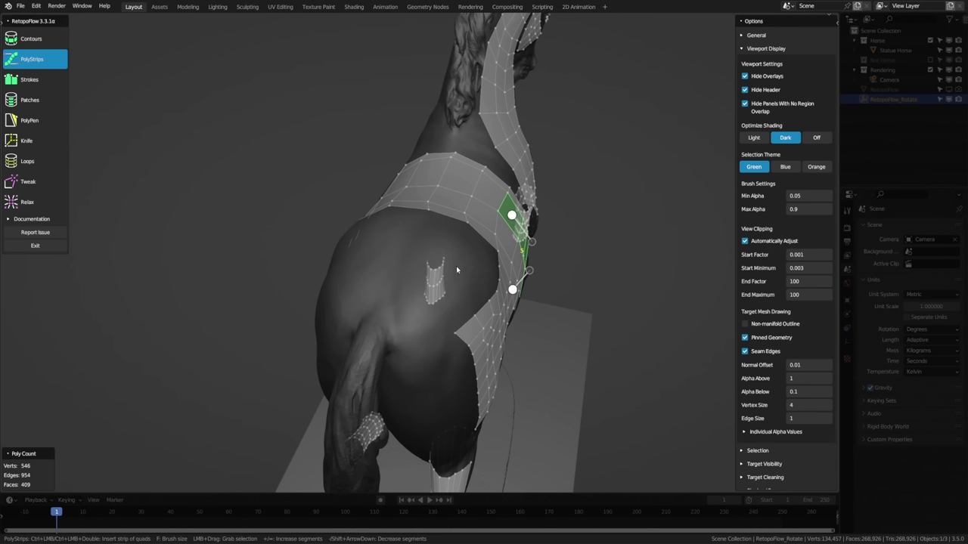
{"action": "left_click", "coordinate": [794, 295]}
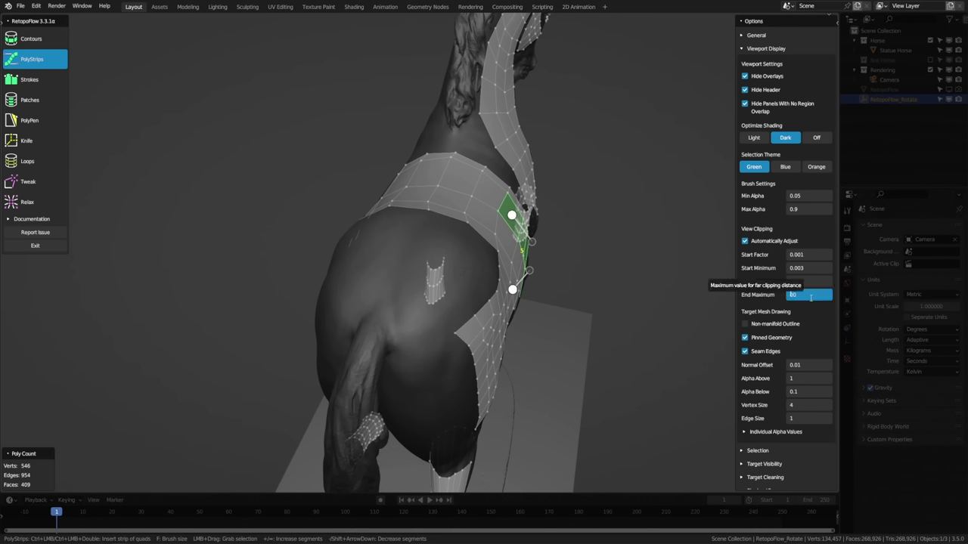
{"action": "key", "text": "Return"}
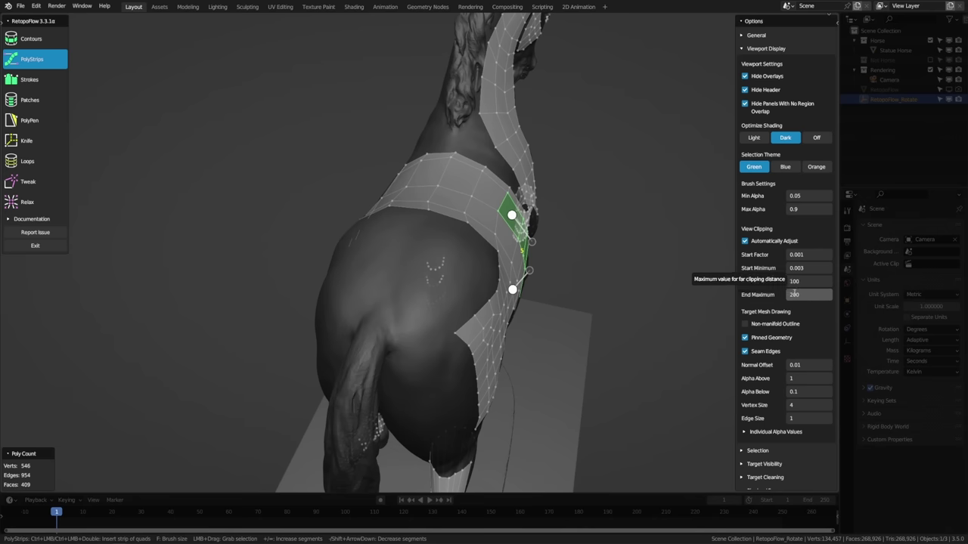
Step: Set the view clipping End Maximum to 300 and check the mesh display around the horse's flank
{"action": "left_click", "coordinate": [810, 297]}
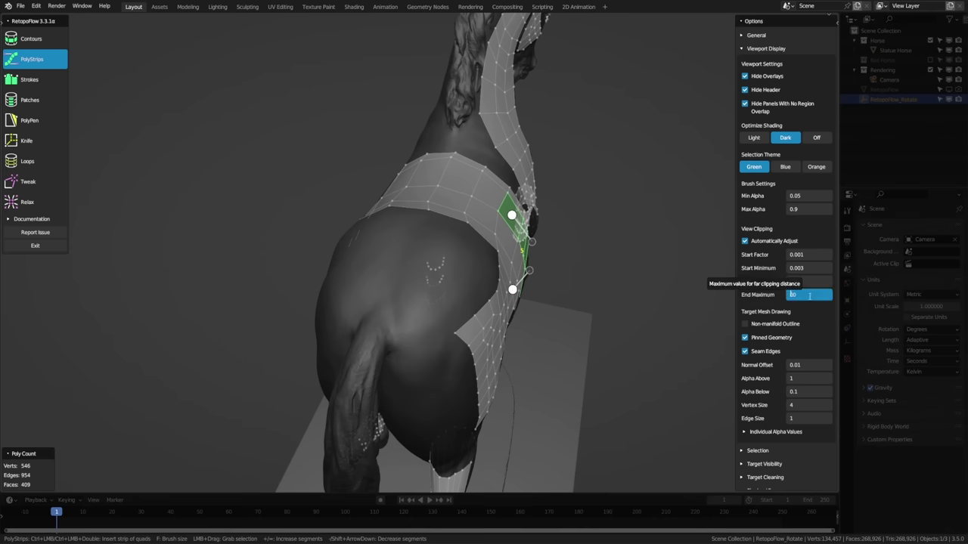
{"action": "key", "text": "Return"}
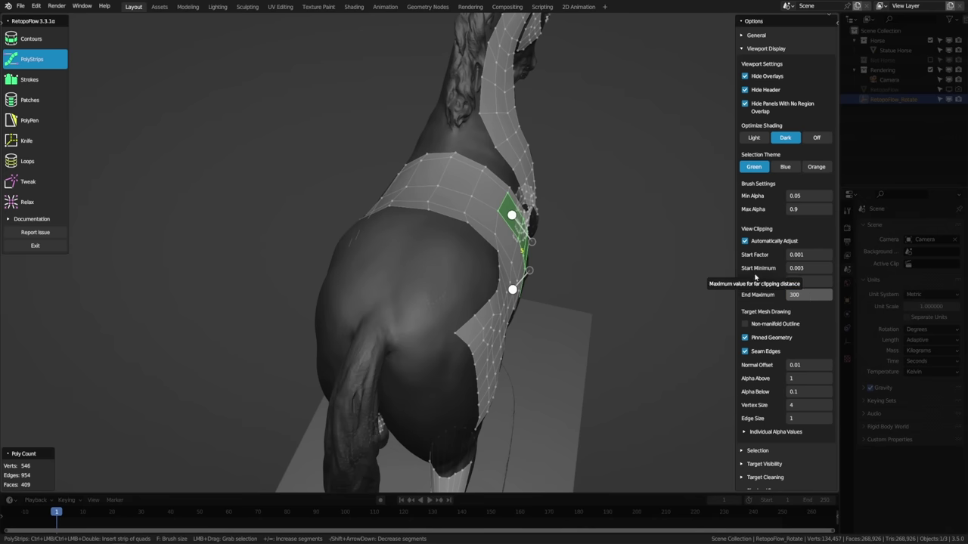
{"action": "middle_click_drag", "start_coordinate": [598, 307], "coordinate": [486, 279]}
{"action": "scroll", "coordinate": [514, 321], "scroll_direction": "up", "scroll_amount": 1}
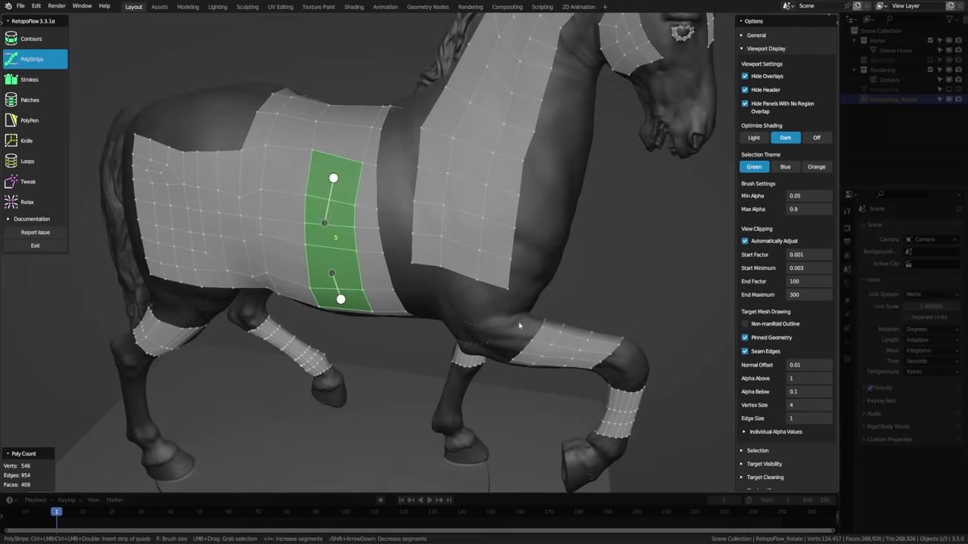
{"action": "middle_click_drag", "start_coordinate": [519, 326], "coordinate": [476, 283], "text": "shift"}
{"action": "scroll", "coordinate": [475, 283], "scroll_direction": "up", "scroll_amount": 2}
{"action": "scroll", "coordinate": [489, 292], "scroll_direction": "down", "scroll_amount": 2}
{"action": "middle_click_drag", "start_coordinate": [409, 261], "coordinate": [521, 308]}
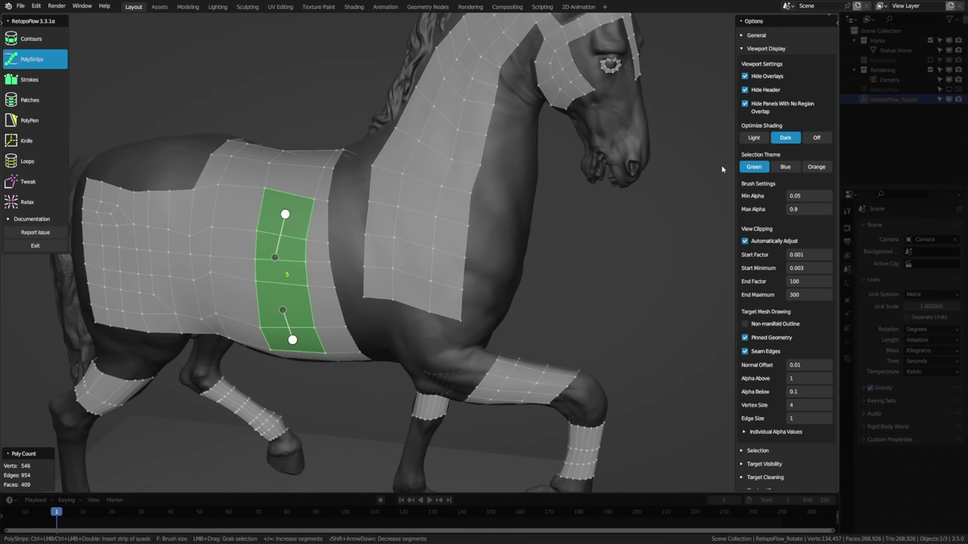
Step: Preview the Non-manifold Outline on the target mesh and turn it back off
{"action": "left_click", "coordinate": [745, 324]}
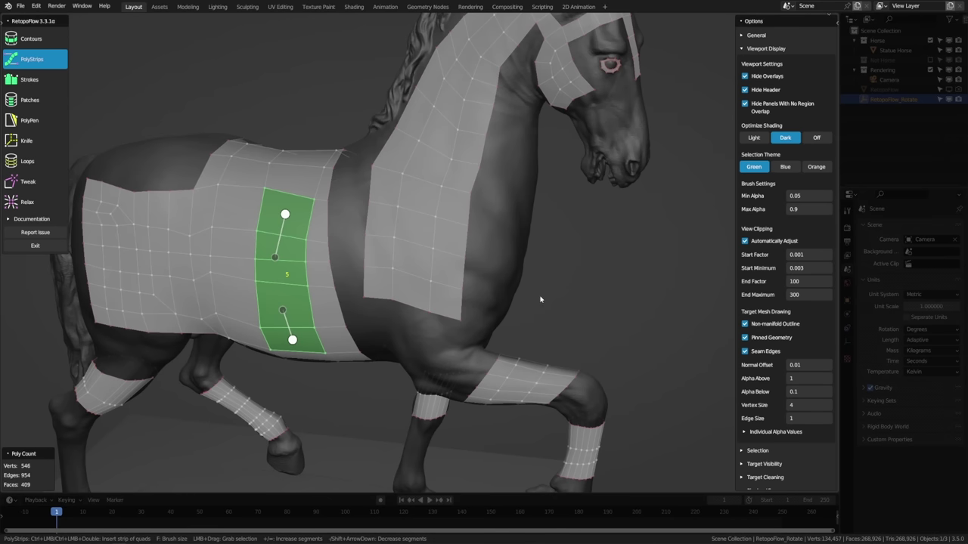
{"action": "left_click", "coordinate": [744, 326]}
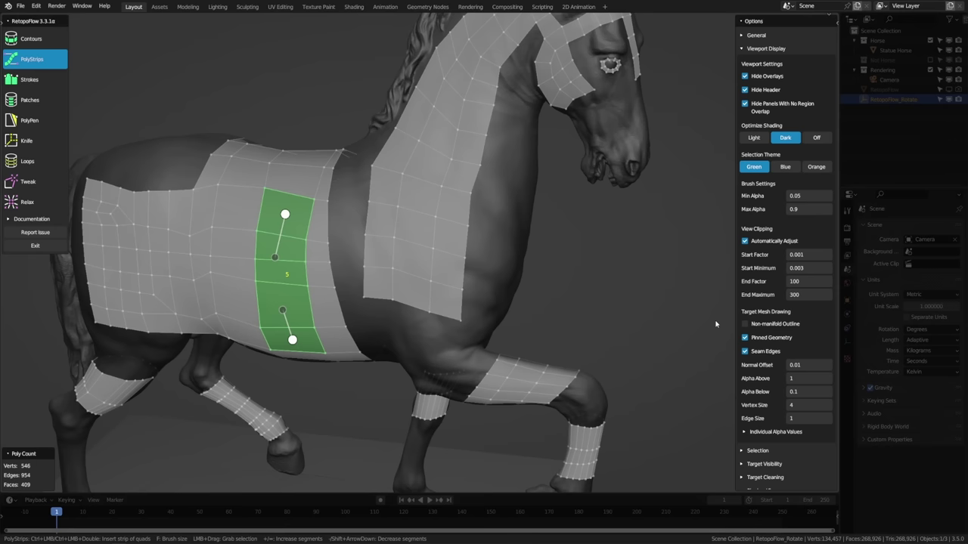
Step: Set the target mesh Normal Offset to 2 and check how far the mesh is pushed off the horse
{"action": "scroll", "coordinate": [715, 324], "scroll_direction": "down", "scroll_amount": 3}
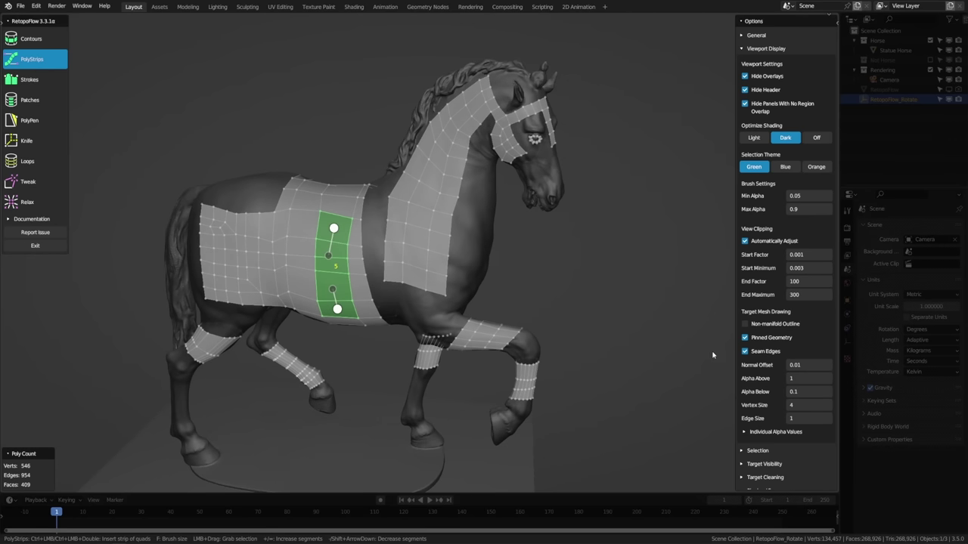
{"action": "middle_click_drag", "start_coordinate": [713, 353], "coordinate": [683, 350]}
{"action": "scroll", "coordinate": [613, 335], "scroll_direction": "up", "scroll_amount": 3}
{"action": "middle_click_drag", "start_coordinate": [468, 265], "coordinate": [494, 278]}
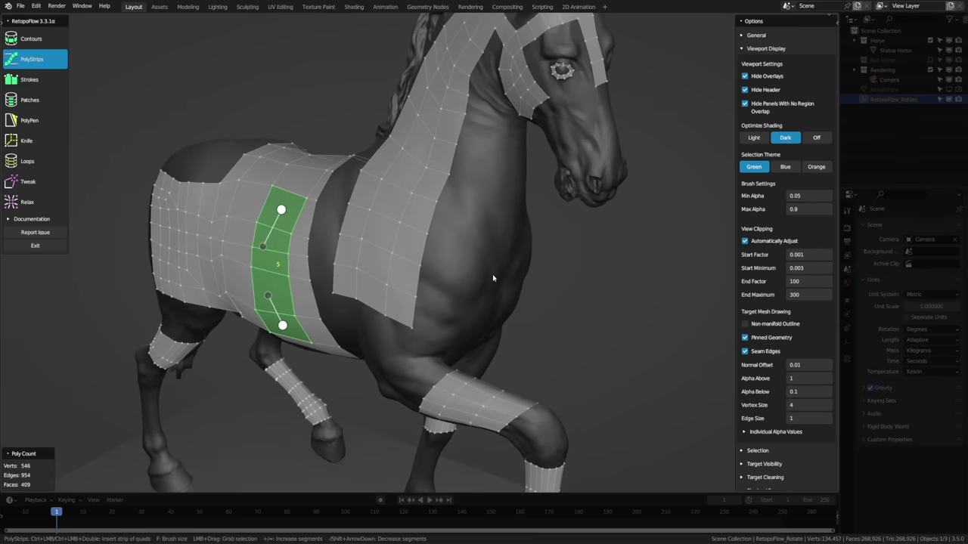
{"action": "scroll", "coordinate": [493, 278], "scroll_direction": "up", "scroll_amount": 2}
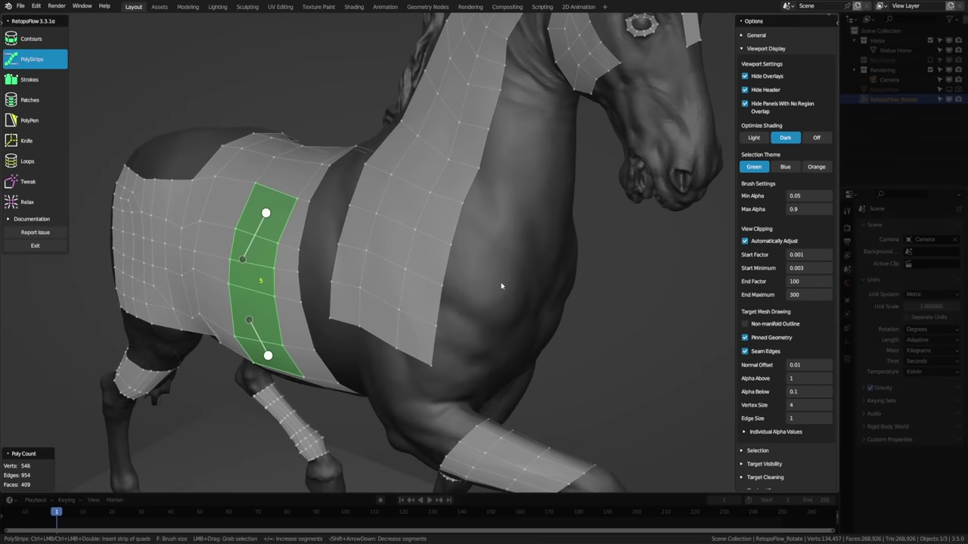
{"action": "left_click", "coordinate": [821, 364]}
{"action": "key", "text": "BackSpace"}
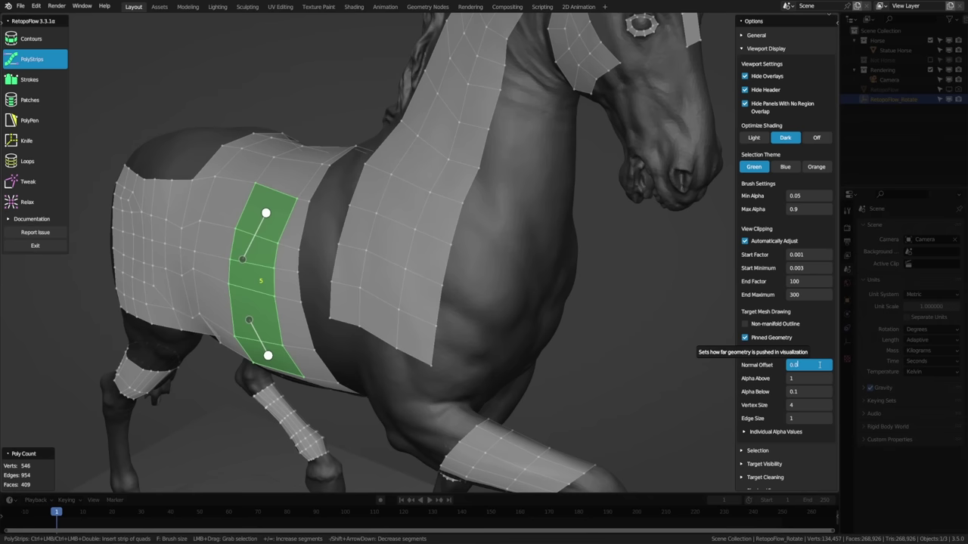
{"action": "key", "text": "BackSpace"}
{"action": "type", "text": "2"}
{"action": "key", "text": "Return"}
{"action": "mouse_move", "coordinate": [454, 280]}
{"action": "middle_mouse_down"}
{"action": "mouse_move", "coordinate": [434, 274]}
{"action": "mouse_move", "coordinate": [470, 291]}
{"action": "mouse_move", "coordinate": [453, 287]}
{"action": "middle_mouse_up"}
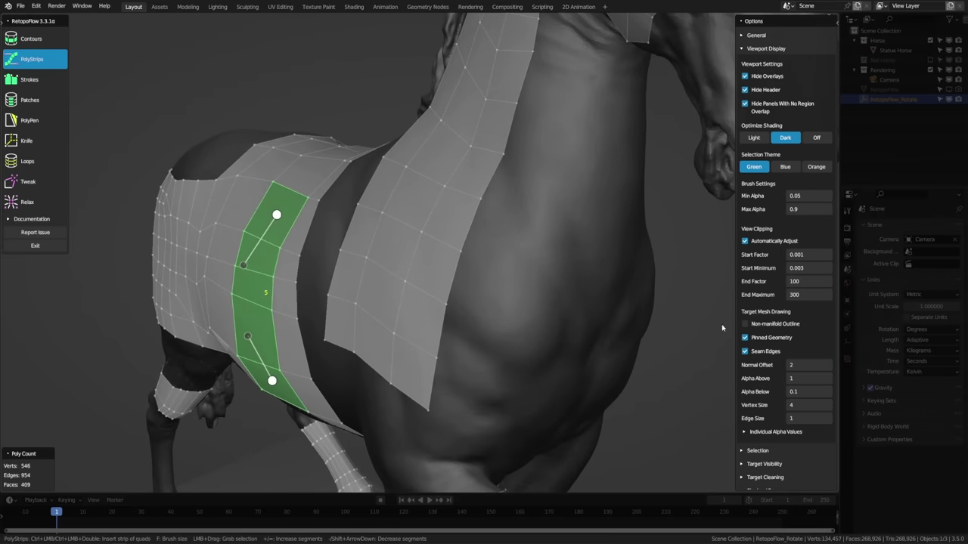
Step: Set the Normal Offset to 0 and check the mesh from the horse's side
{"action": "left_click", "coordinate": [803, 365]}
{"action": "key", "text": "BackSpace"}
{"action": "type", "text": "0"}
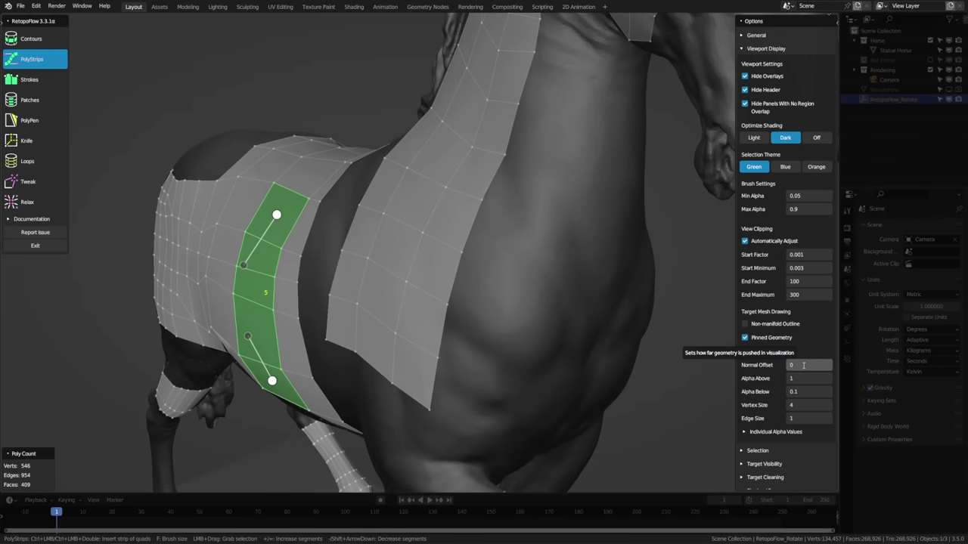
{"action": "key", "text": "Return"}
{"action": "middle_click_drag", "start_coordinate": [458, 280], "coordinate": [506, 246]}
Step: Set the target mesh Normal Offset to 0.01
{"action": "left_click", "coordinate": [812, 366]}
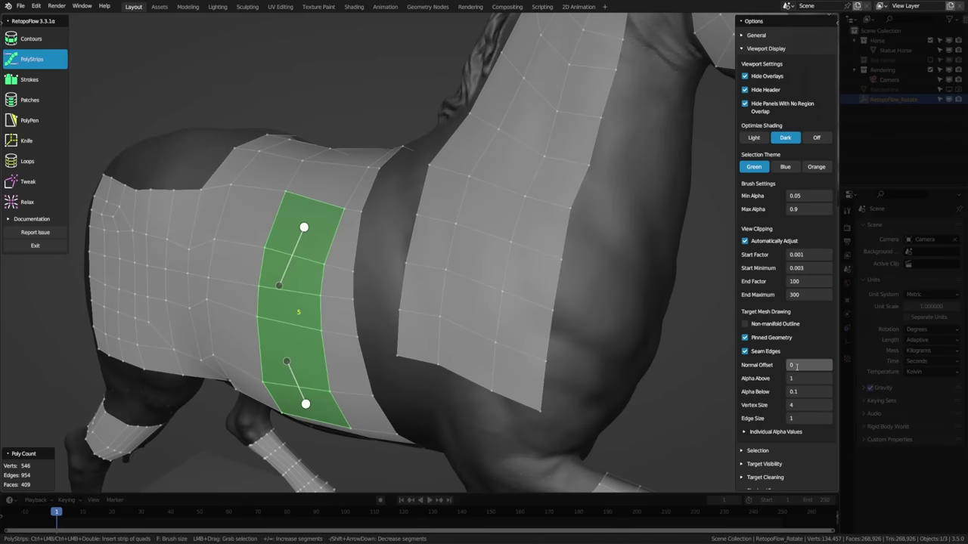
{"action": "type", "text": "0.03"}
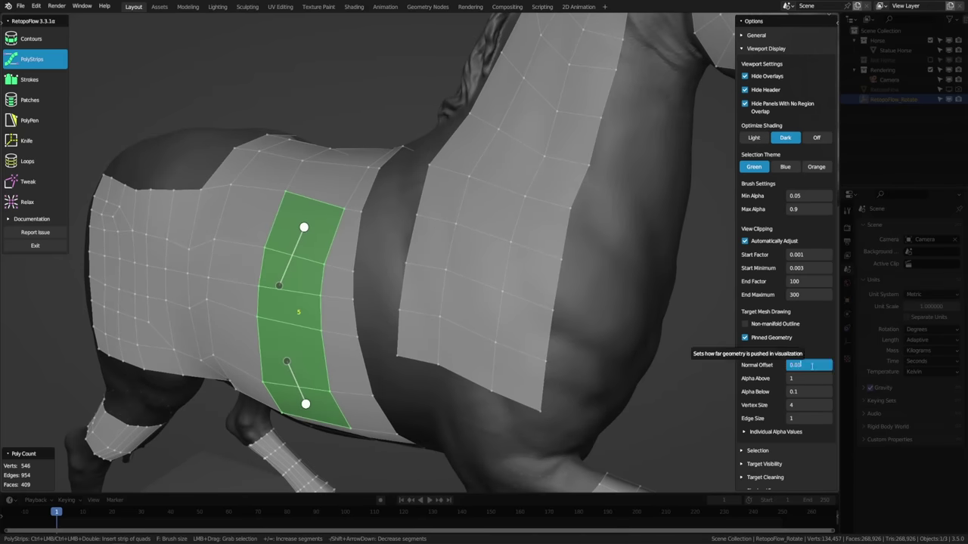
{"action": "key", "text": "BackSpace"}
{"action": "type", "text": "1"}
{"action": "key", "text": "Return"}
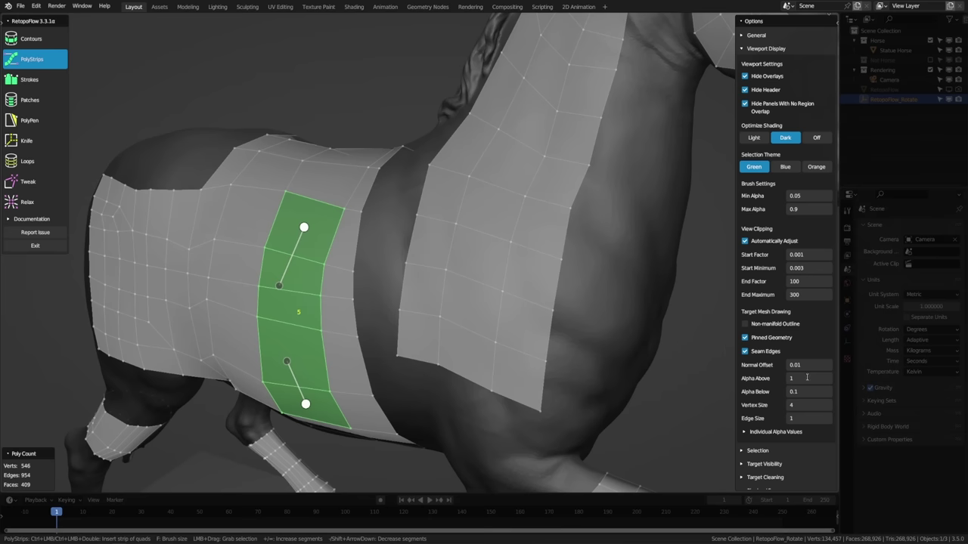
Step: Preview an Alpha Above of 0.1 on the target mesh and restore it to 1
{"action": "left_click", "coordinate": [814, 380]}
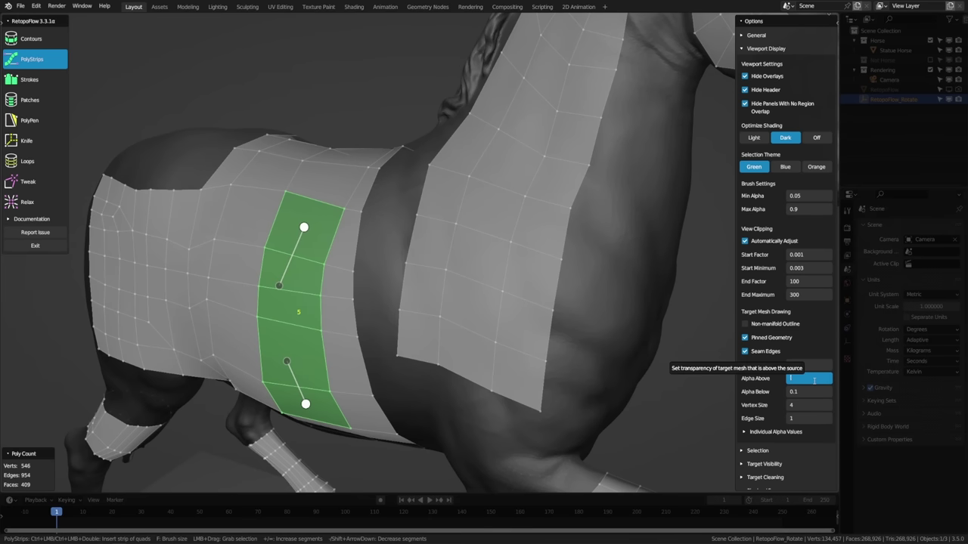
{"action": "type", "text": "0.1"}
{"action": "key", "text": "Return"}
{"action": "left_click", "coordinate": [814, 380]}
{"action": "key", "text": "BackSpace"}
{"action": "key", "text": "BackSpace"}
{"action": "key", "text": "BackSpace"}
{"action": "type", "text": "1"}
{"action": "key", "text": "Return"}
{"action": "middle_click_drag", "start_coordinate": [563, 384], "coordinate": [506, 365]}
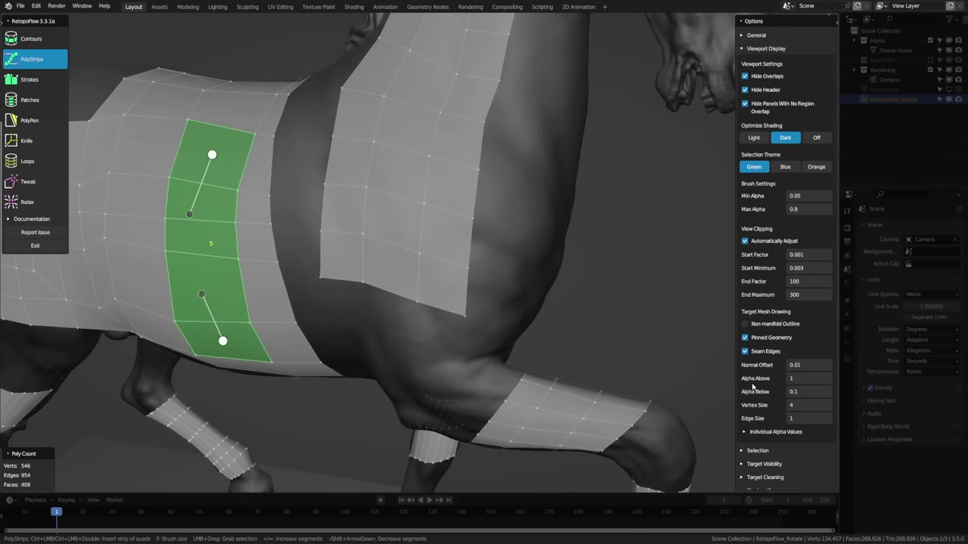
Step: Preview an Alpha Below of 0 on the target mesh and restore it to 0.1
{"action": "left_click", "coordinate": [814, 392]}
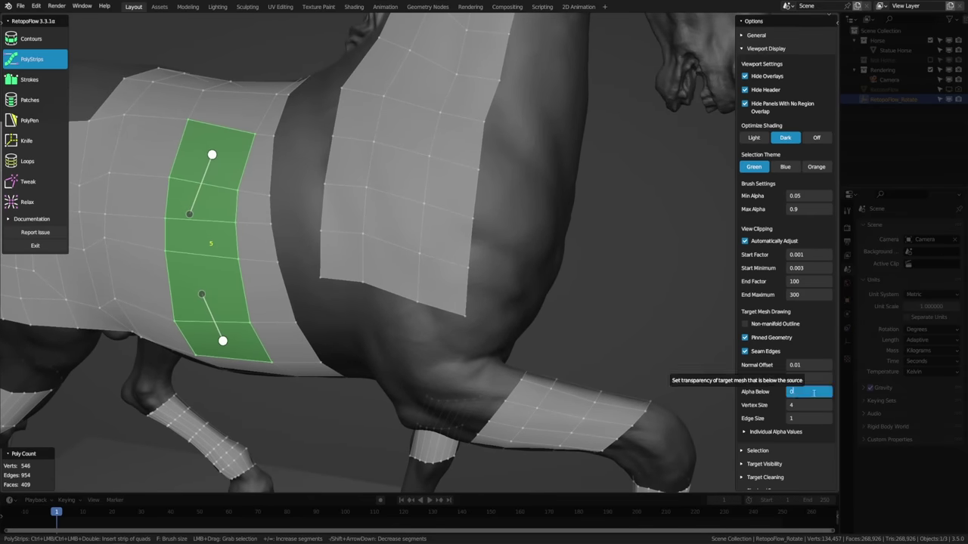
{"action": "type", "text": "0"}
{"action": "key", "text": "Return"}
{"action": "left_click", "coordinate": [813, 392]}
{"action": "type", "text": "1"}
{"action": "key", "text": "Return"}
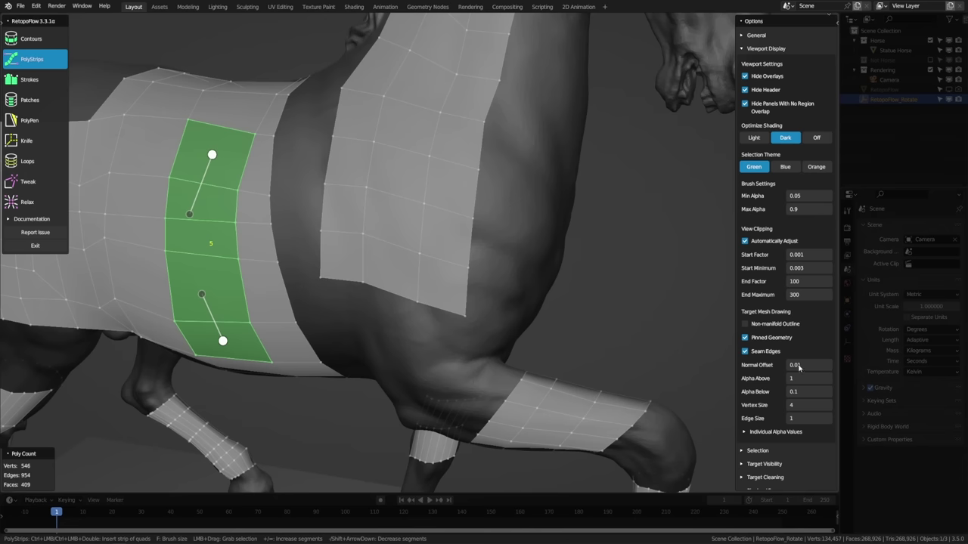
Step: Look through the individual alpha values for the target mesh's verts and edges, then collapse them
{"action": "scroll", "coordinate": [792, 341], "scroll_direction": "down", "scroll_amount": 2}
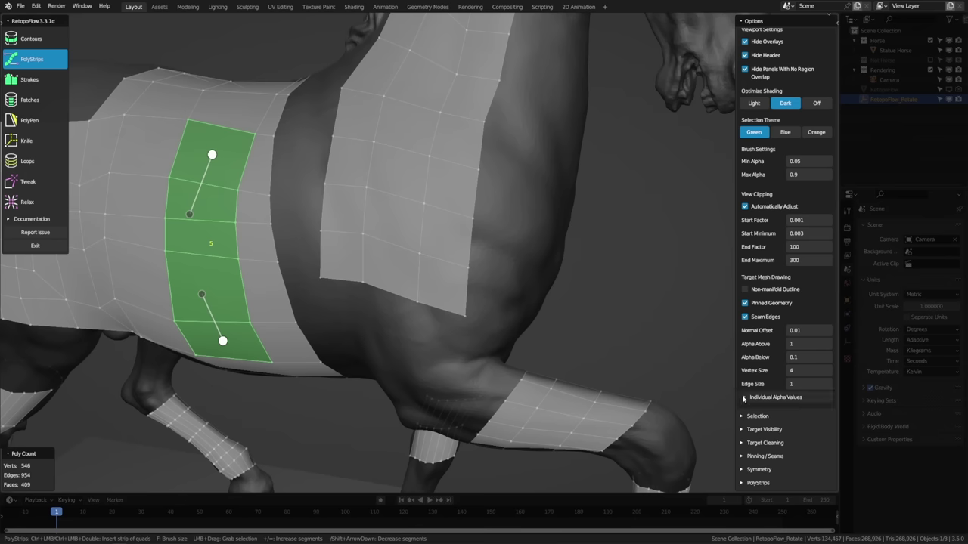
{"action": "left_click", "coordinate": [796, 399]}
{"action": "scroll", "coordinate": [786, 314], "scroll_direction": "down", "scroll_amount": 6}
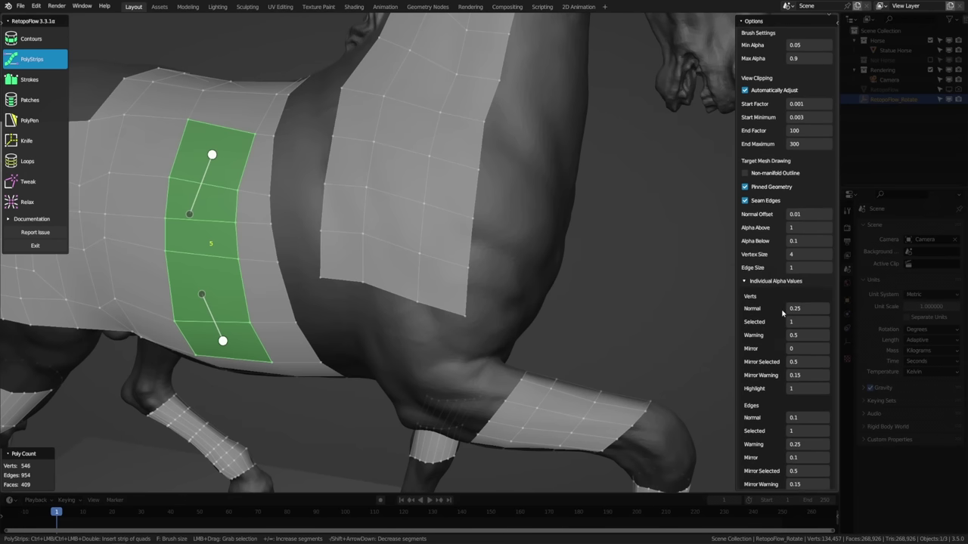
{"action": "scroll", "coordinate": [783, 312], "scroll_direction": "down", "scroll_amount": 8}
{"action": "scroll", "coordinate": [784, 314], "scroll_direction": "up", "scroll_amount": 10}
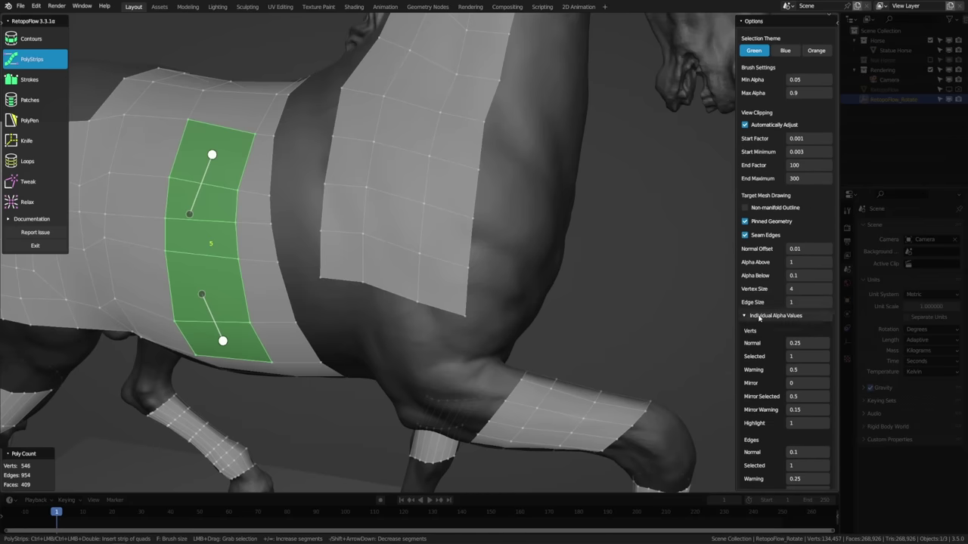
{"action": "left_click", "coordinate": [761, 316]}
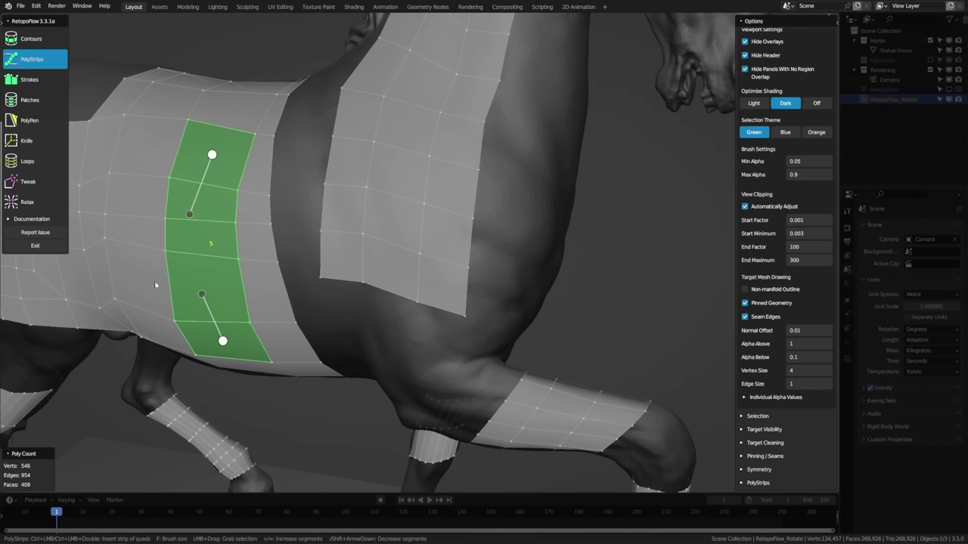
Step: Exit RetopoFlow, set the scene's Unit Scale to 0.1, and check the mesh display in a brief RetopoFlow session
{"action": "left_click", "coordinate": [36, 246]}
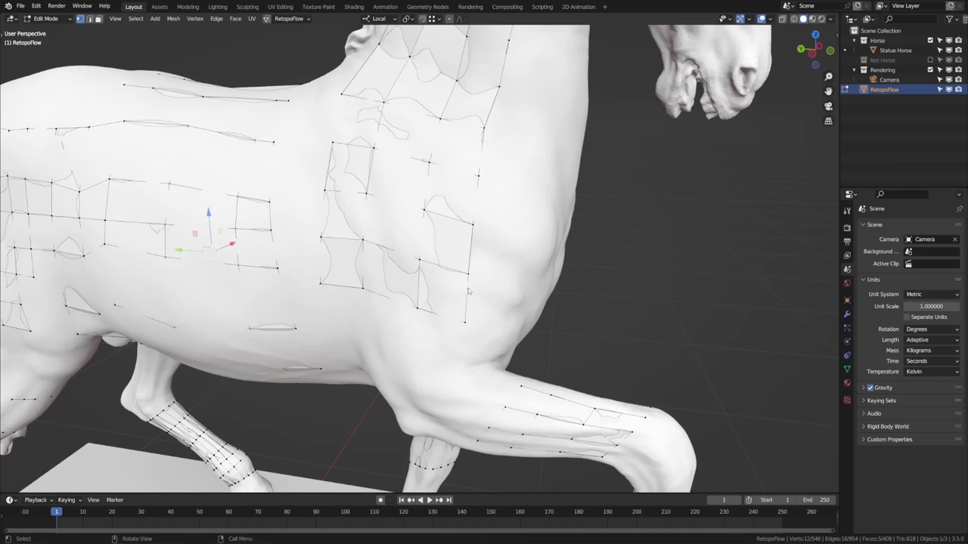
{"action": "scroll", "coordinate": [634, 289], "scroll_direction": "down", "scroll_amount": 2}
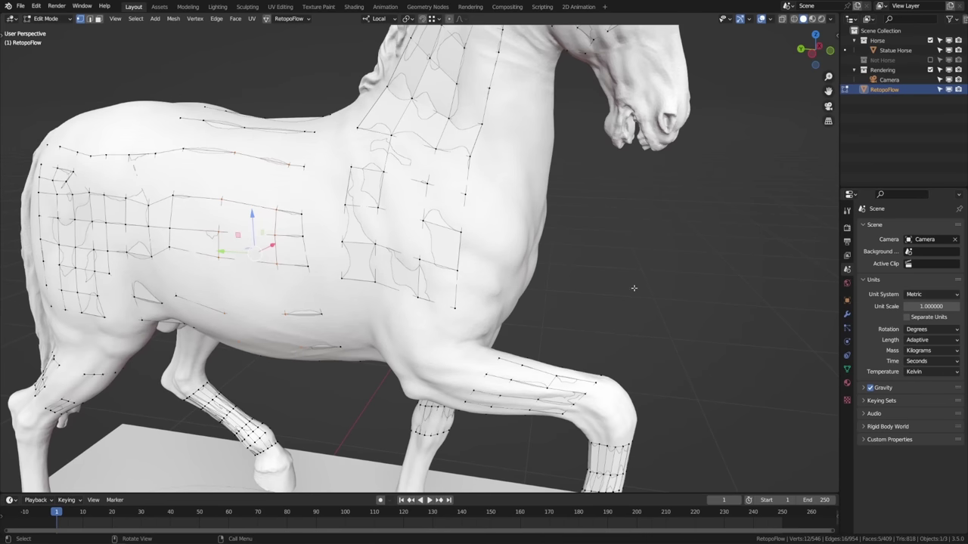
{"action": "left_click", "coordinate": [931, 306]}
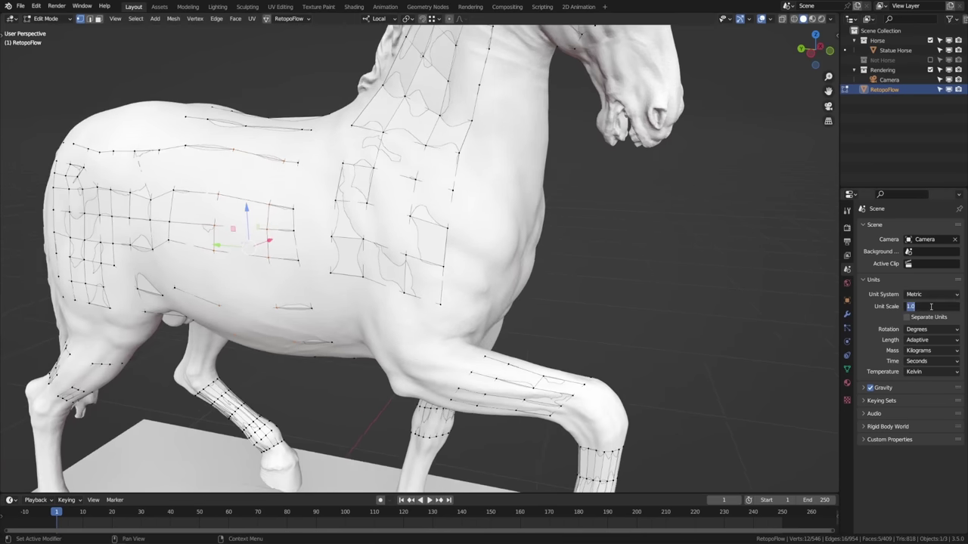
{"action": "type", "text": "0.1"}
{"action": "key", "text": "Return"}
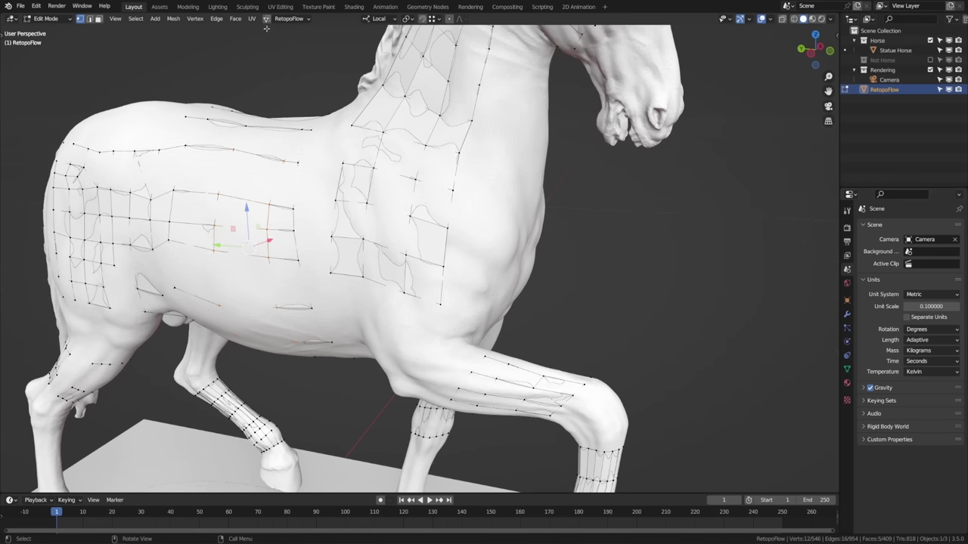
{"action": "left_click", "coordinate": [266, 20]}
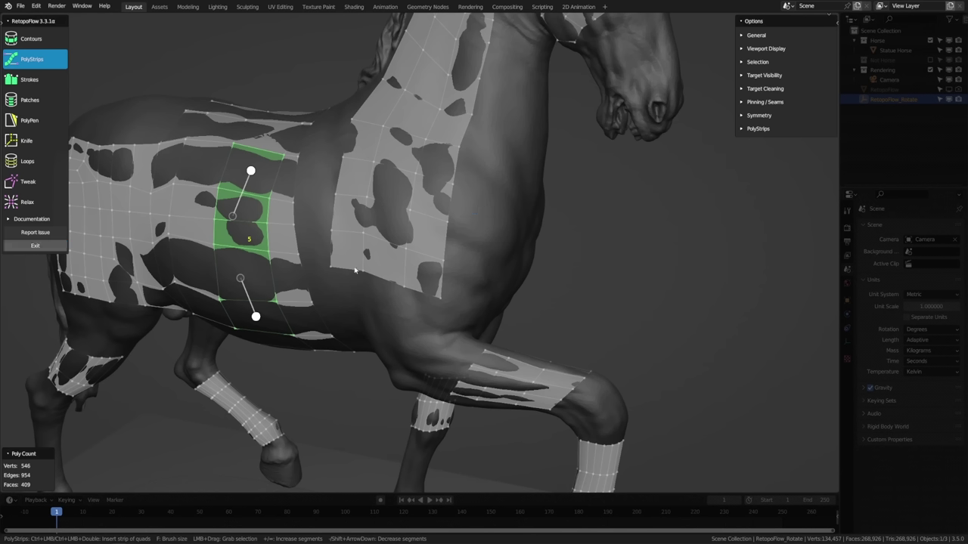
{"action": "left_click", "coordinate": [34, 245]}
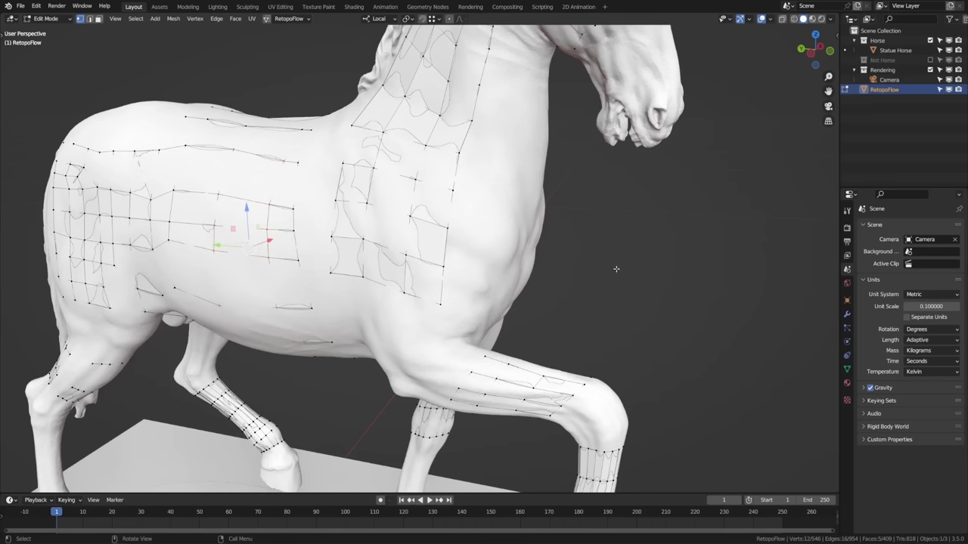
Step: Set the scene's Unit Scale to 1 and check the mesh on the horse back in RetopoFlow
{"action": "left_click", "coordinate": [941, 307]}
{"action": "type", "text": "1"}
{"action": "key", "text": "Return"}
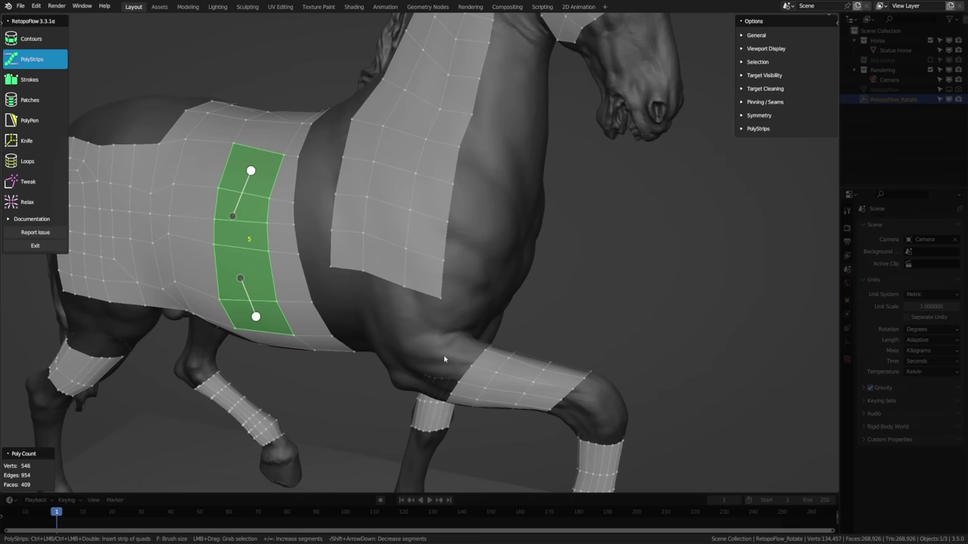
{"action": "scroll", "coordinate": [445, 360], "scroll_direction": "down", "scroll_amount": 8}
{"action": "scroll", "coordinate": [457, 365], "scroll_direction": "up", "scroll_amount": 8}
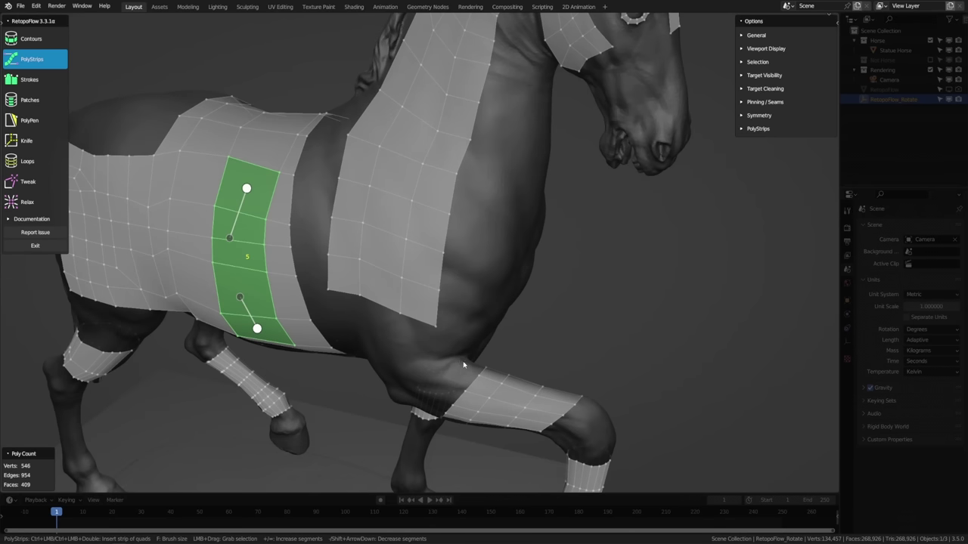
{"action": "scroll", "coordinate": [465, 367], "scroll_direction": "up", "scroll_amount": 3}
{"action": "scroll", "coordinate": [466, 369], "scroll_direction": "down", "scroll_amount": 5}
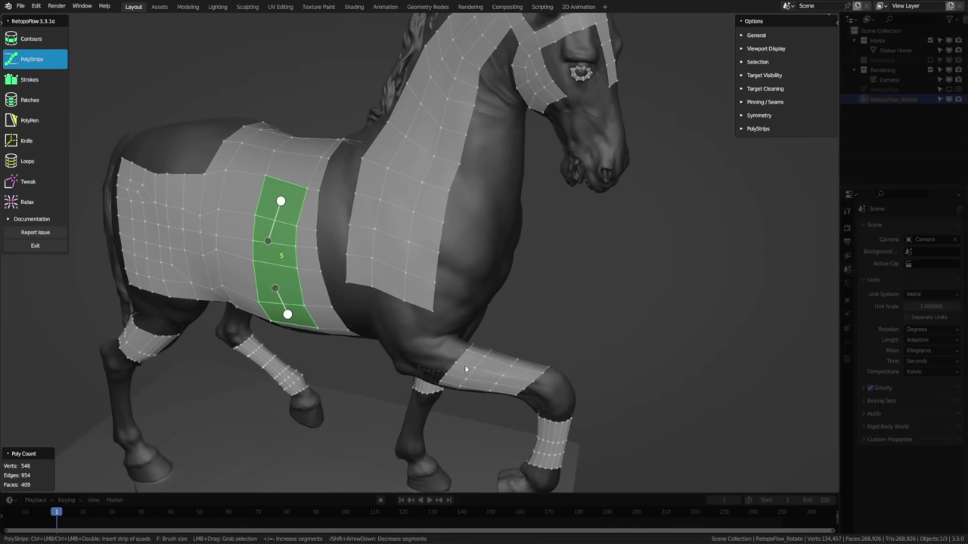
{"action": "scroll", "coordinate": [362, 329], "scroll_direction": "up", "scroll_amount": 3}
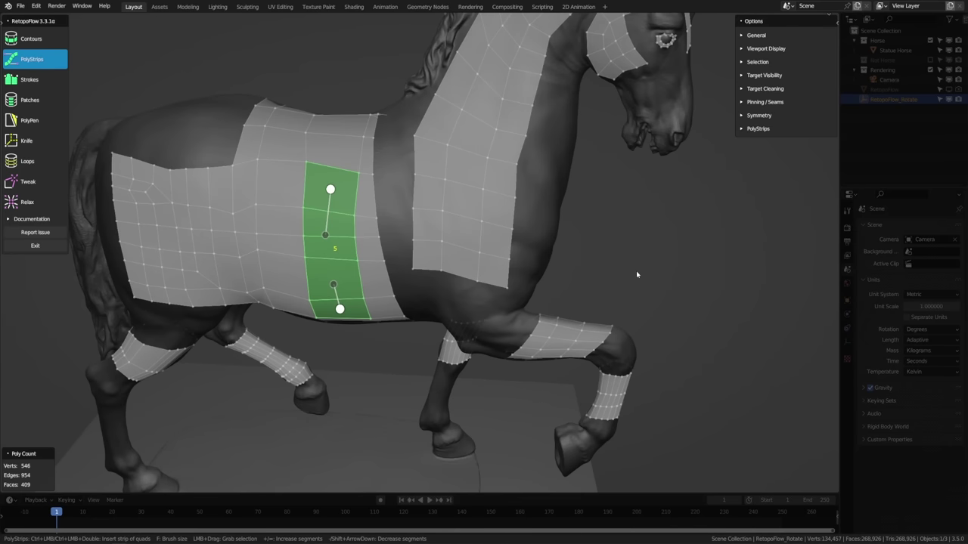
Step: Turn off Block Occluded in the selection options and select mesh geometry hidden behind the raised foreleg
{"action": "left_click", "coordinate": [766, 62]}
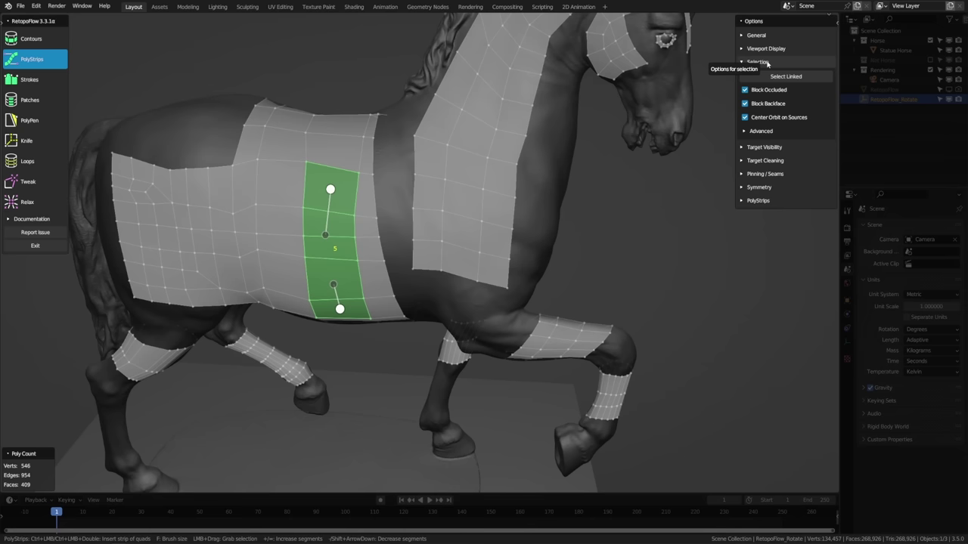
{"action": "left_click", "coordinate": [777, 89]}
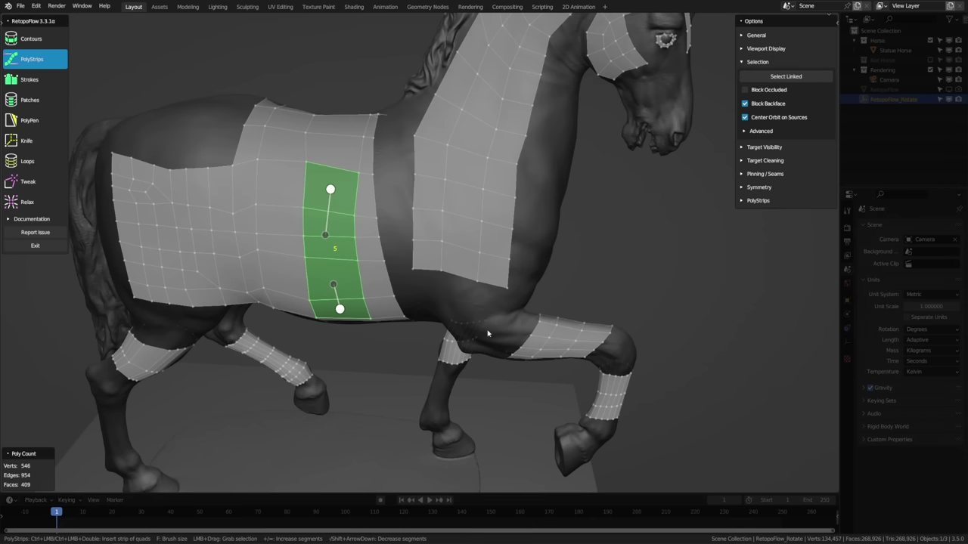
{"action": "left_click", "coordinate": [461, 330]}
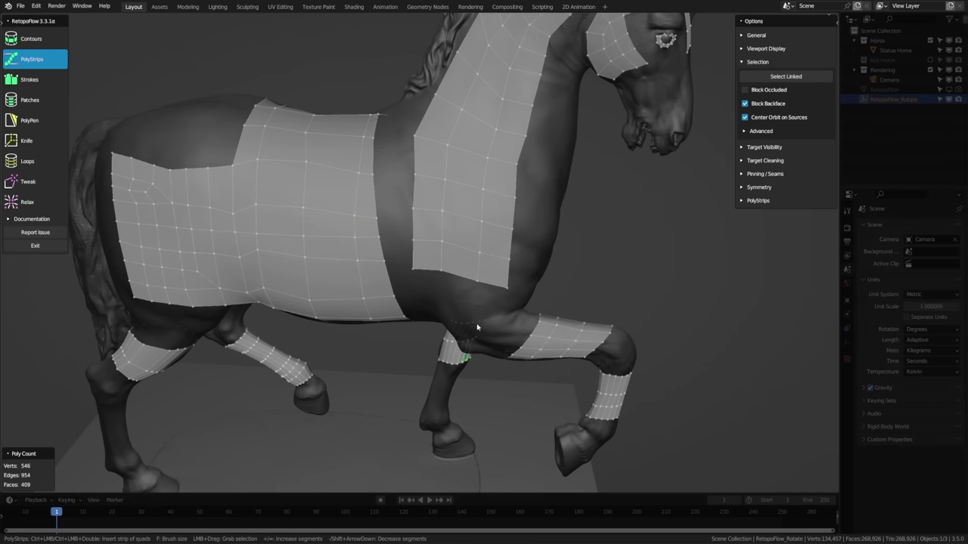
{"action": "middle_click_drag", "start_coordinate": [604, 282], "coordinate": [493, 284]}
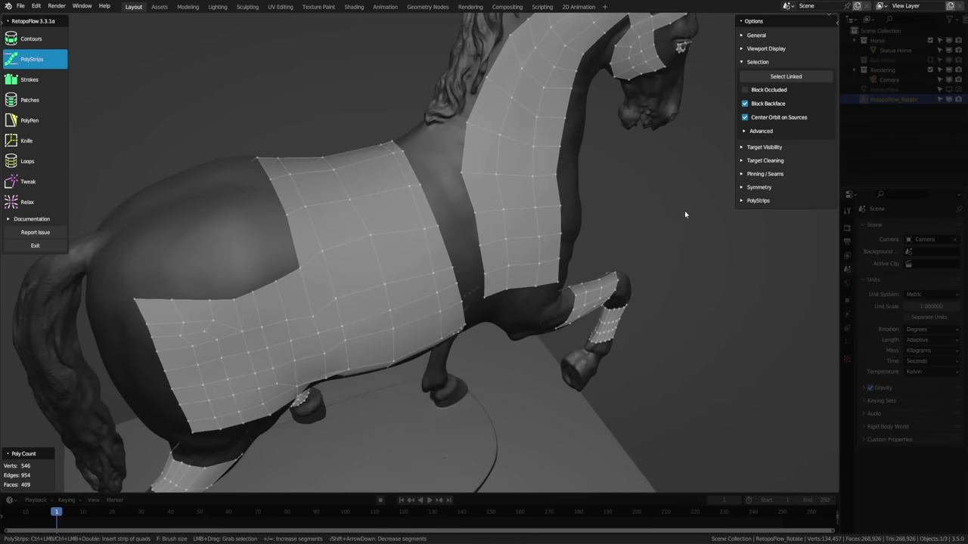
Step: Turn off Block Backface and select a face of the neck mesh through the horse from its opposite side
{"action": "left_click", "coordinate": [772, 104]}
{"action": "middle_click_drag", "start_coordinate": [567, 195], "coordinate": [543, 268]}
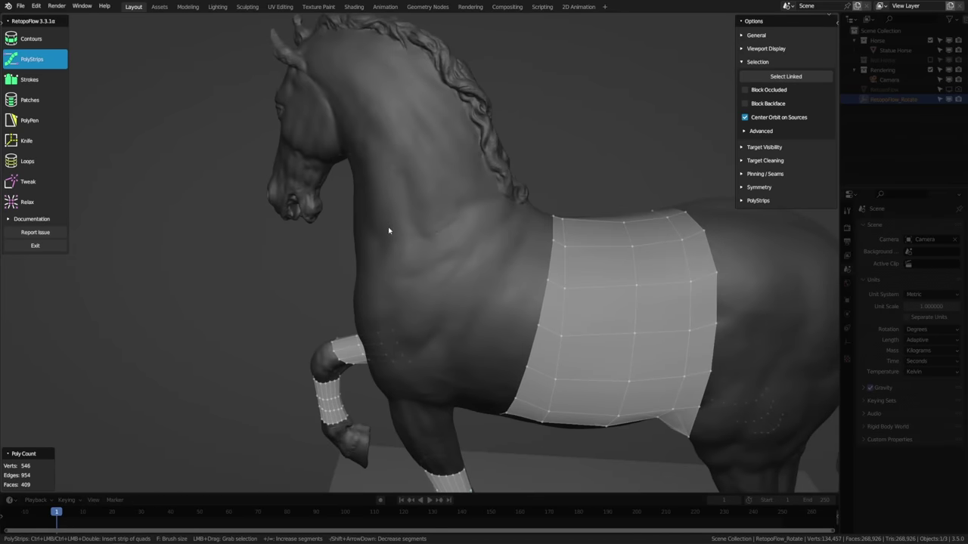
{"action": "mouse_move", "coordinate": [388, 230]}
{"action": "middle_mouse_down"}
{"action": "mouse_move", "coordinate": [350, 155]}
{"action": "mouse_move", "coordinate": [371, 214]}
{"action": "mouse_move", "coordinate": [477, 208]}
{"action": "mouse_move", "coordinate": [388, 211]}
{"action": "middle_mouse_up"}
{"action": "middle_click_drag", "start_coordinate": [367, 282], "coordinate": [498, 292]}
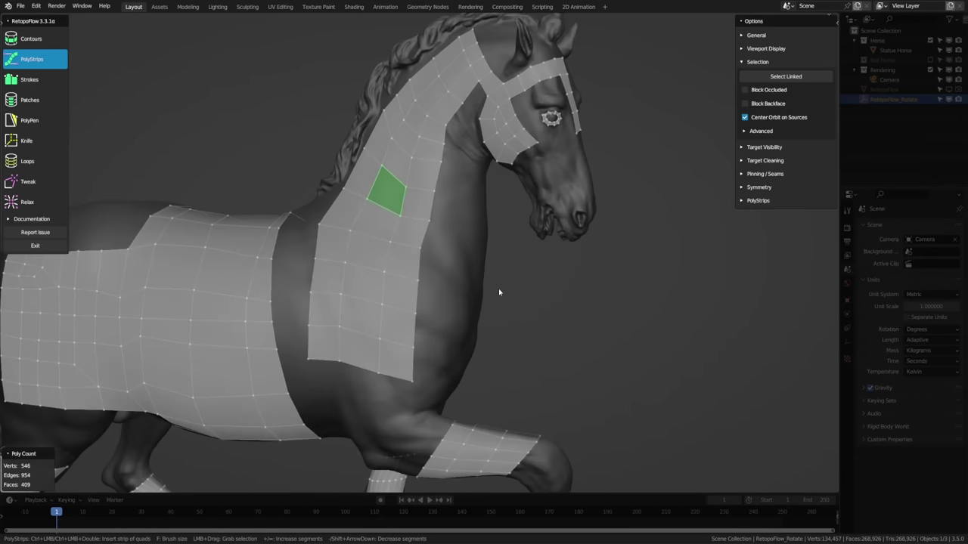
Step: Turn Block Backface and Block Occluded back on and test selecting the mesh from the horse's opposite side
{"action": "left_click", "coordinate": [772, 104]}
{"action": "left_click", "coordinate": [772, 91]}
{"action": "middle_click_drag", "start_coordinate": [421, 263], "coordinate": [448, 213]}
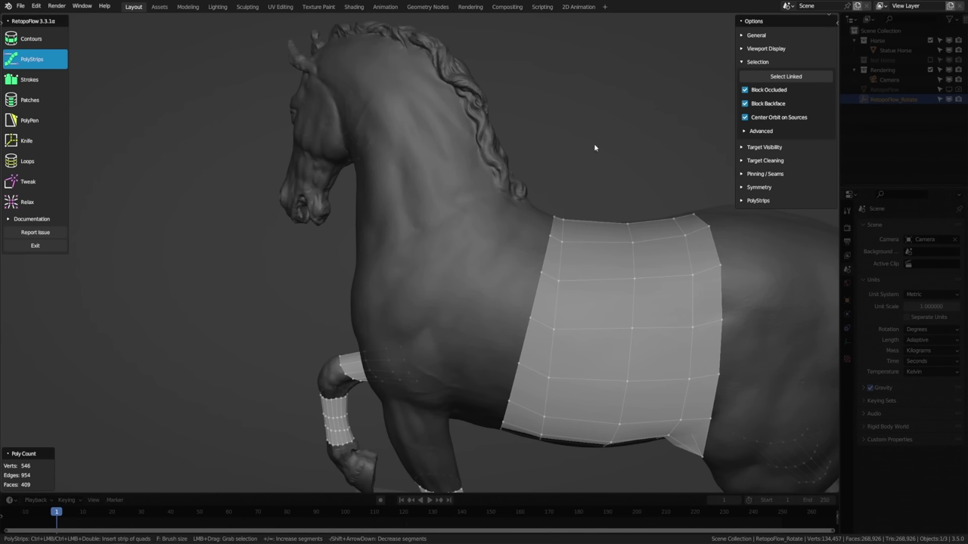
{"action": "left_click", "coordinate": [593, 277]}
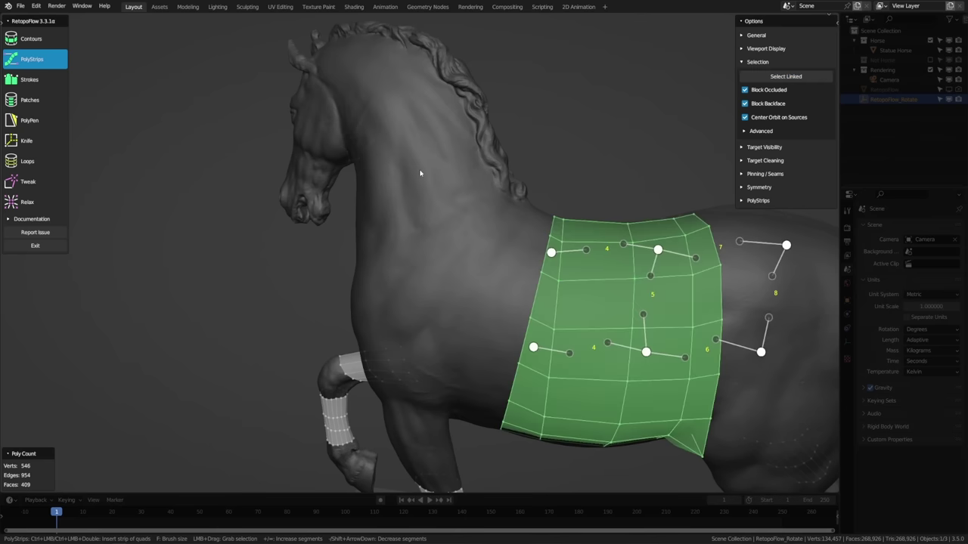
Step: Clear the selection, select the whole linked torso mesh on the horse's opposite side from one of its faces, and hide it
{"action": "left_click", "coordinate": [30, 120]}
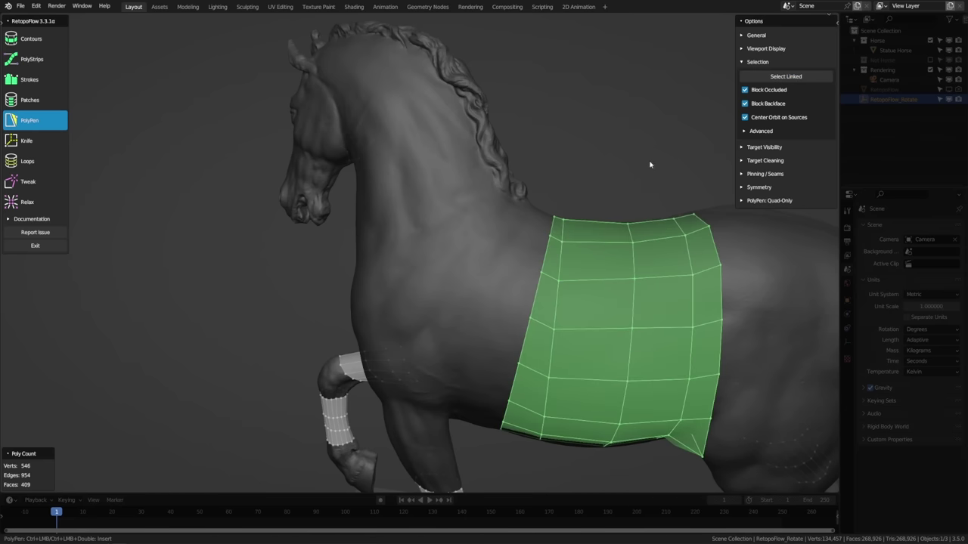
{"action": "key", "text": "2"}
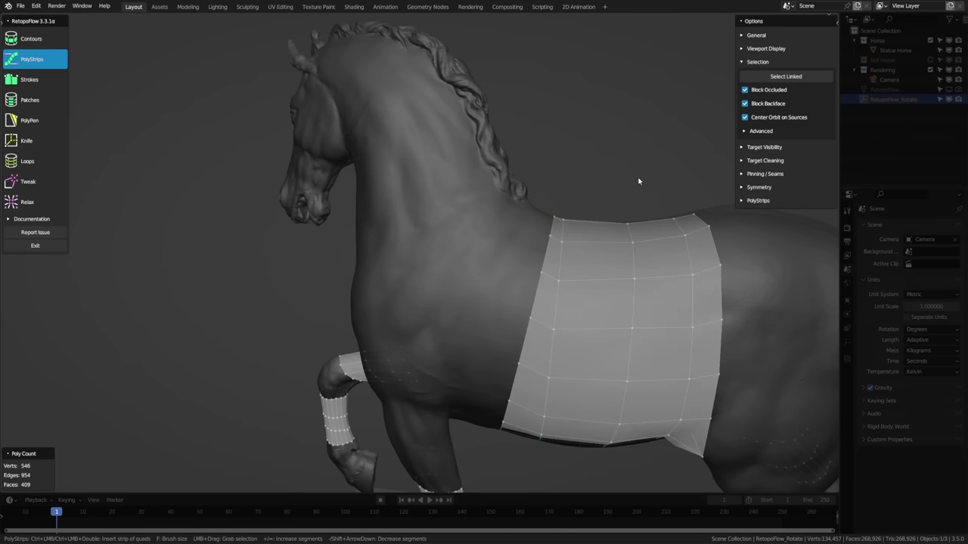
{"action": "middle_click_drag", "start_coordinate": [640, 180], "coordinate": [595, 261]}
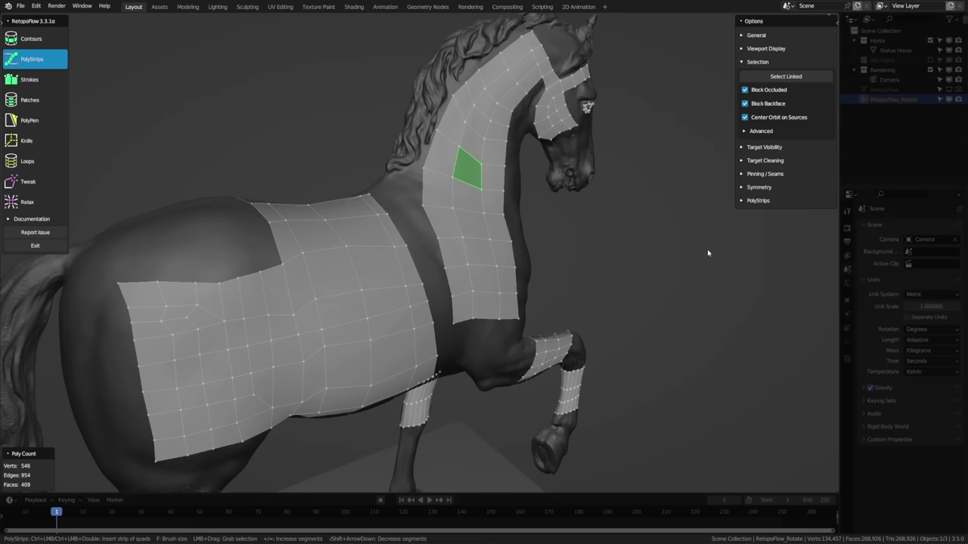
{"action": "middle_click_drag", "start_coordinate": [634, 247], "coordinate": [591, 251]}
{"action": "scroll", "coordinate": [590, 251], "scroll_direction": "up", "scroll_amount": 1}
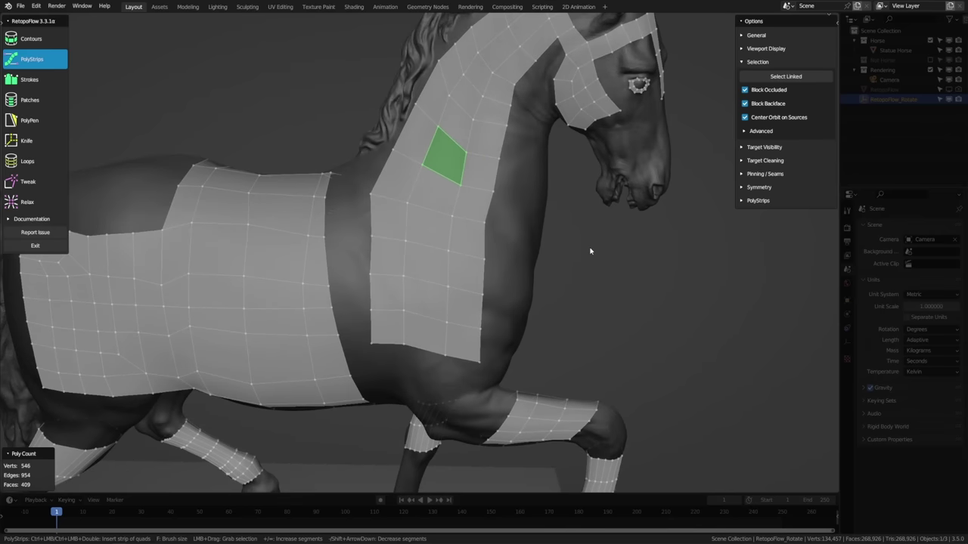
{"action": "left_click", "coordinate": [265, 250]}
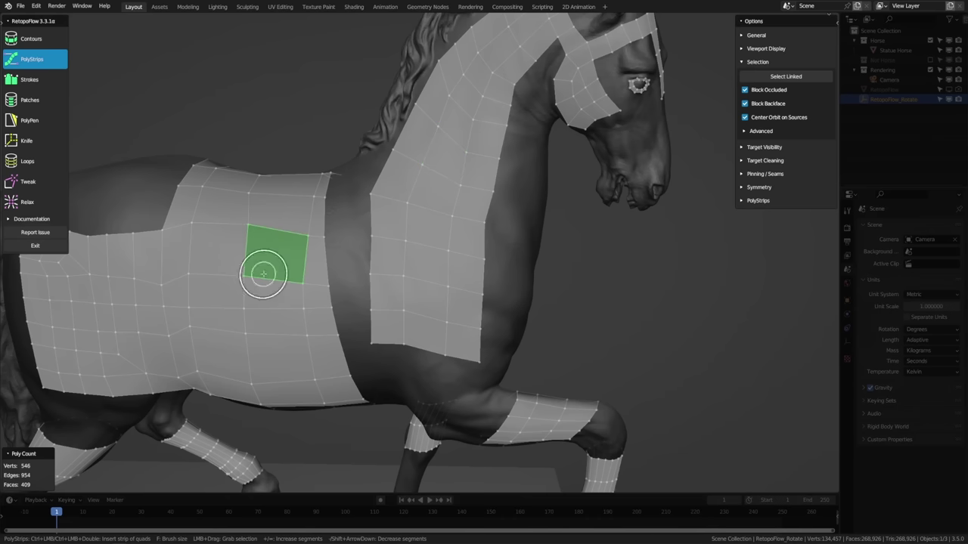
{"action": "key", "text": "ctrl+l"}
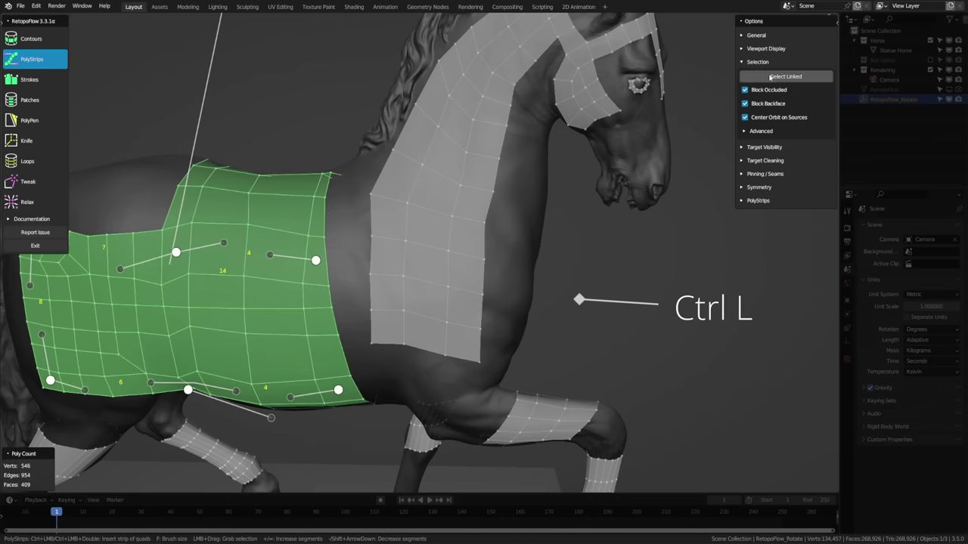
{"action": "key", "text": "5"}
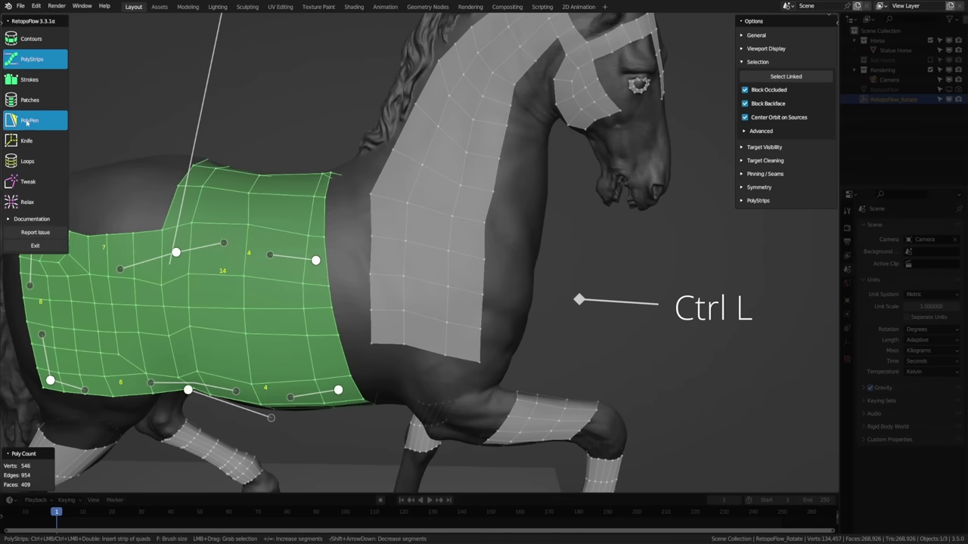
{"action": "key", "text": "h"}
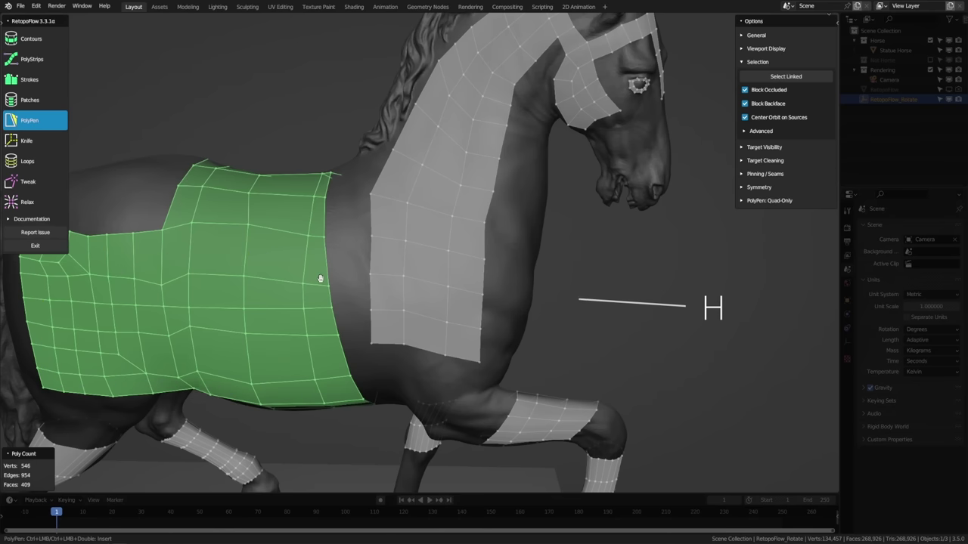
Step: Select the three linked front-leg meshes, hide them with the Target Visibility options, and reveal all hidden geometry
{"action": "left_click", "coordinate": [768, 147]}
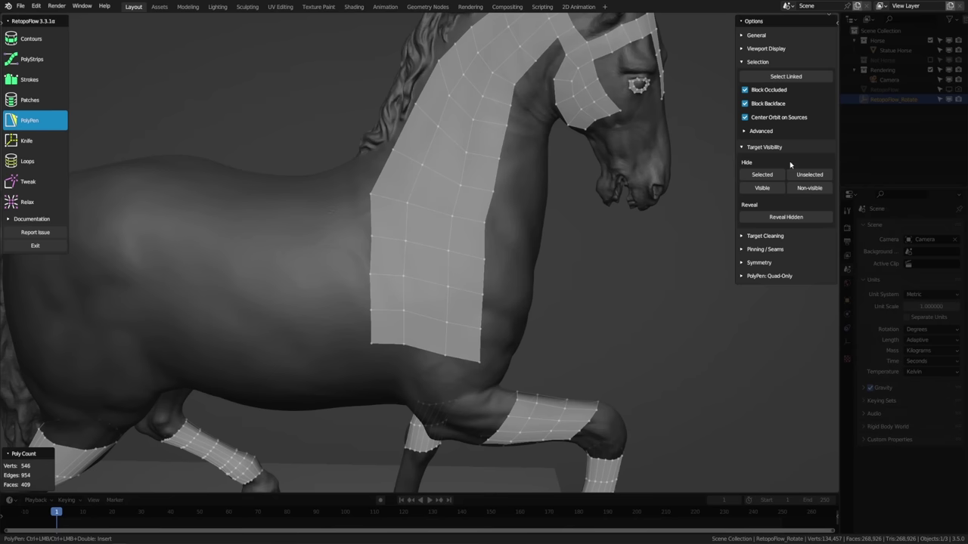
{"action": "scroll", "coordinate": [666, 231], "scroll_direction": "down", "scroll_amount": 4}
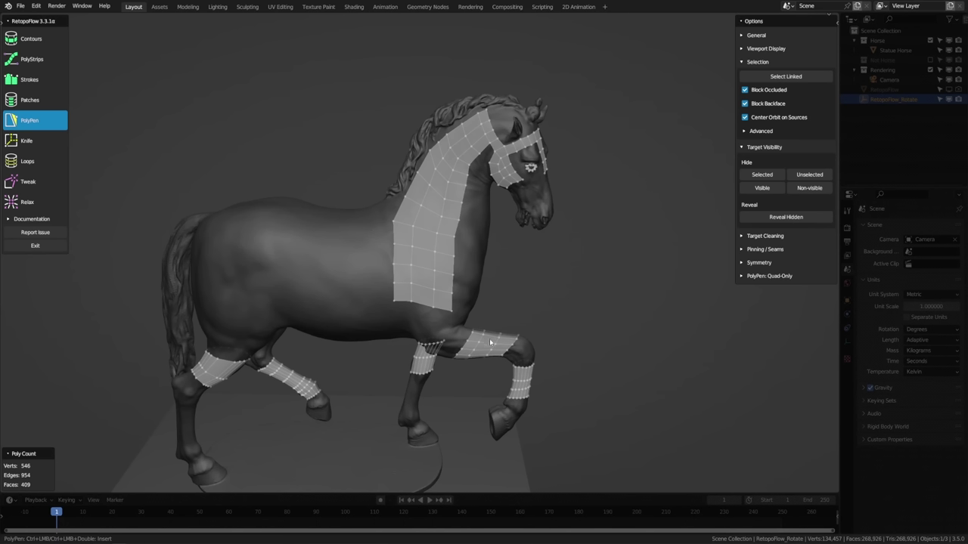
{"action": "key", "text": "l"}
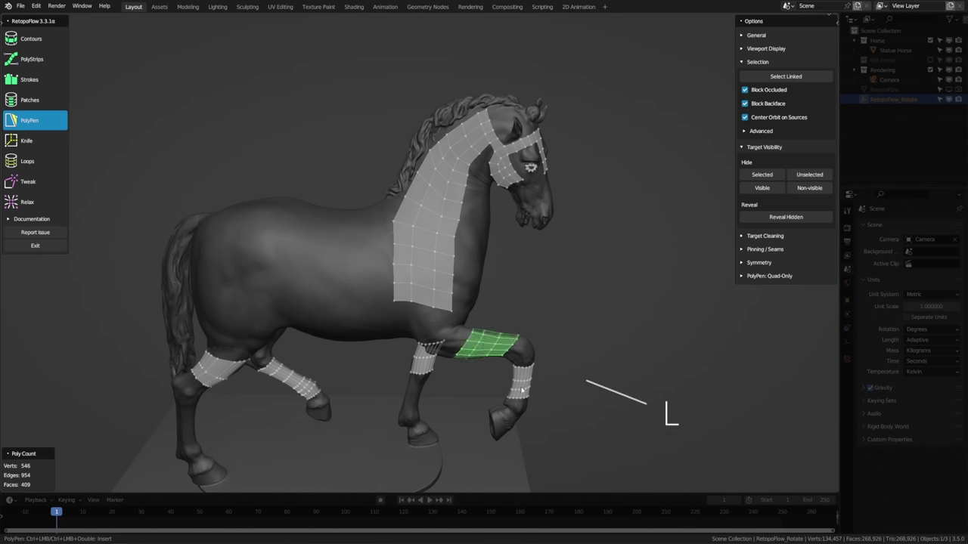
{"action": "key", "text": "l"}
{"action": "key", "text": "l"}
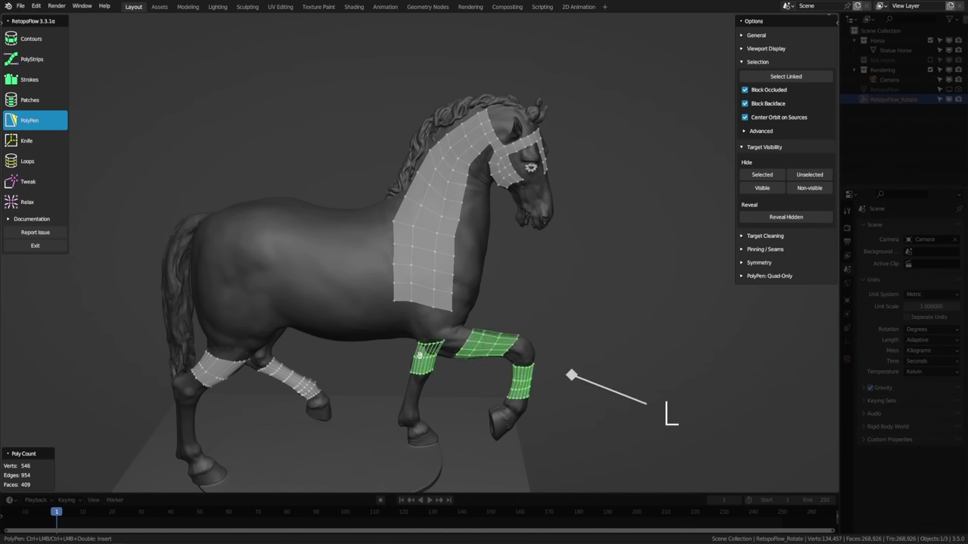
{"action": "left_click", "coordinate": [775, 178]}
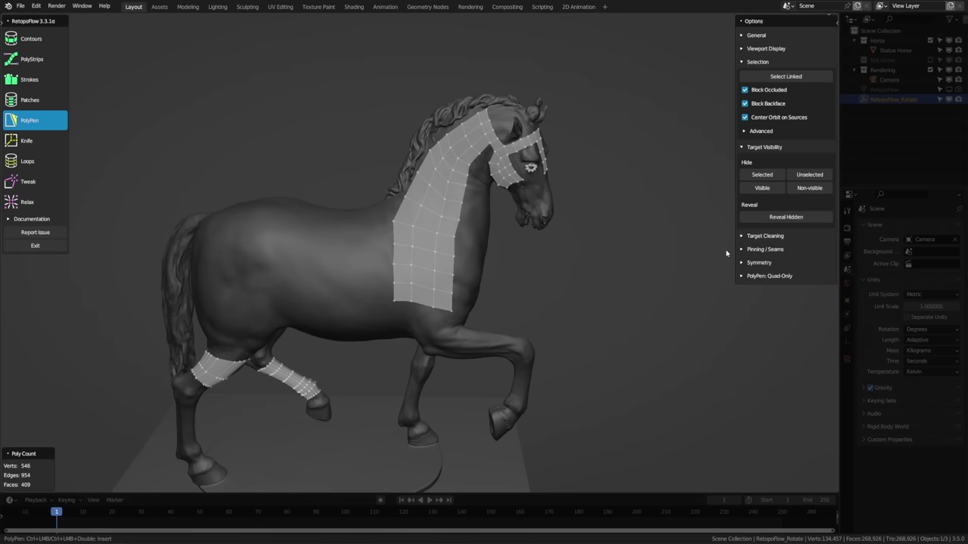
{"action": "key", "text": "alt+h"}
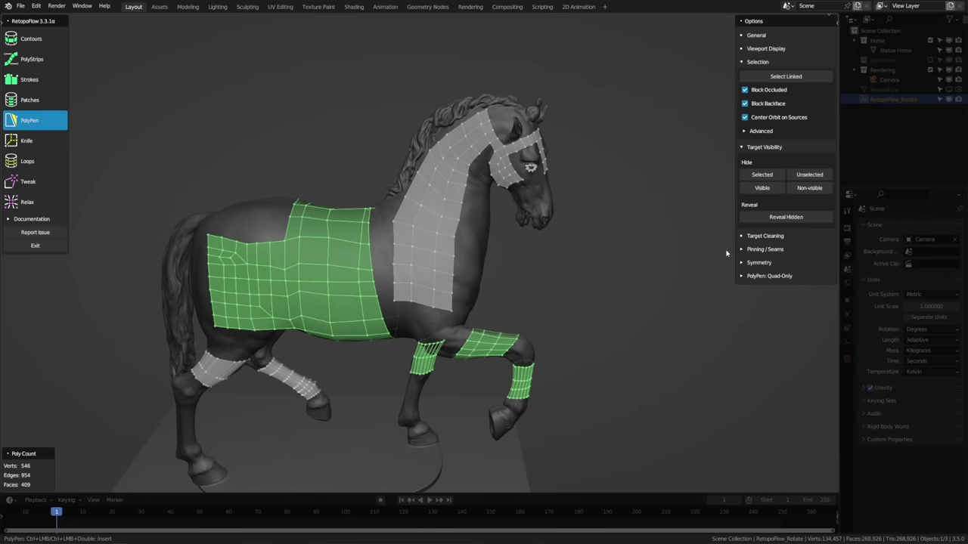
Step: Exit RetopoFlow and separate the selected torso and front-leg meshes into a new object
{"action": "scroll", "coordinate": [597, 277], "scroll_direction": "up", "scroll_amount": 1}
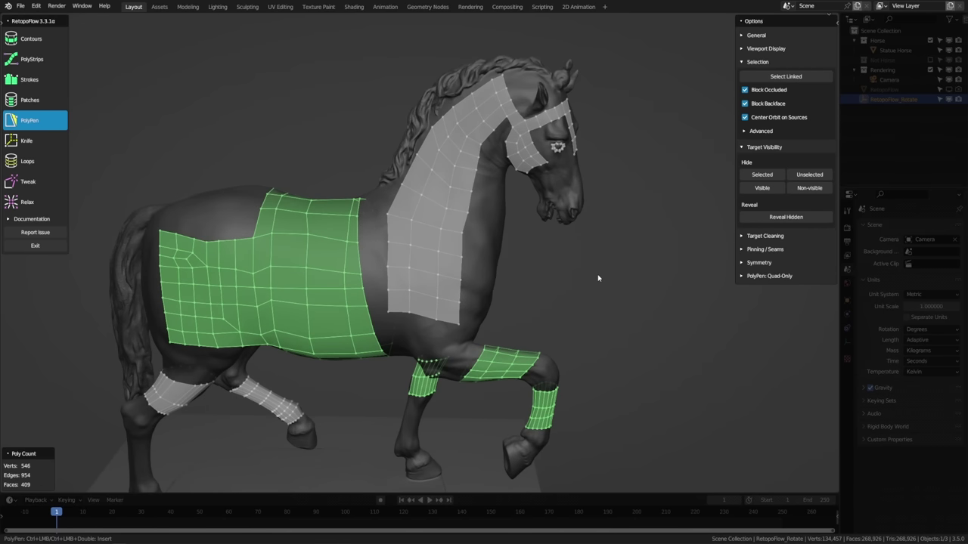
{"action": "middle_click_drag", "start_coordinate": [598, 277], "coordinate": [574, 279]}
{"action": "middle_click_drag", "start_coordinate": [574, 279], "coordinate": [596, 277], "text": "shift"}
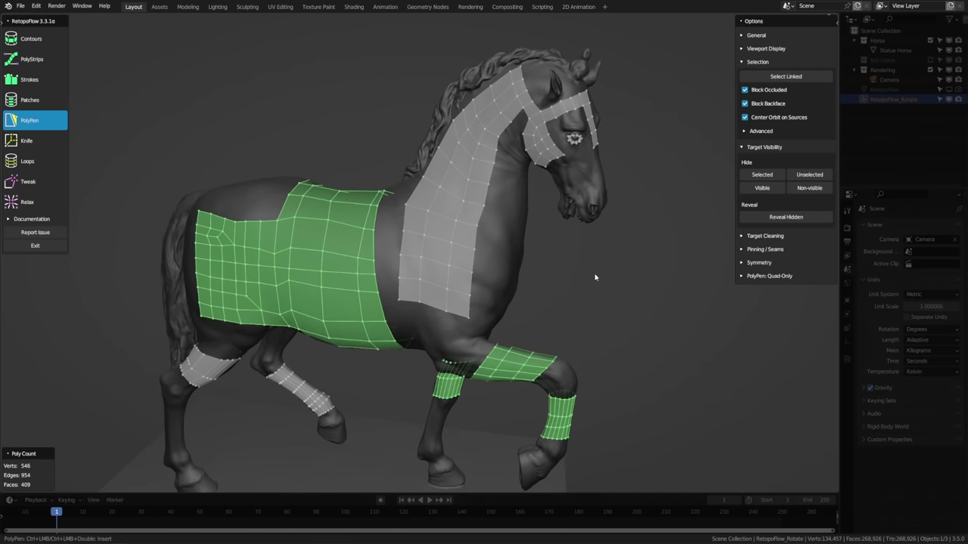
{"action": "left_click", "coordinate": [51, 251]}
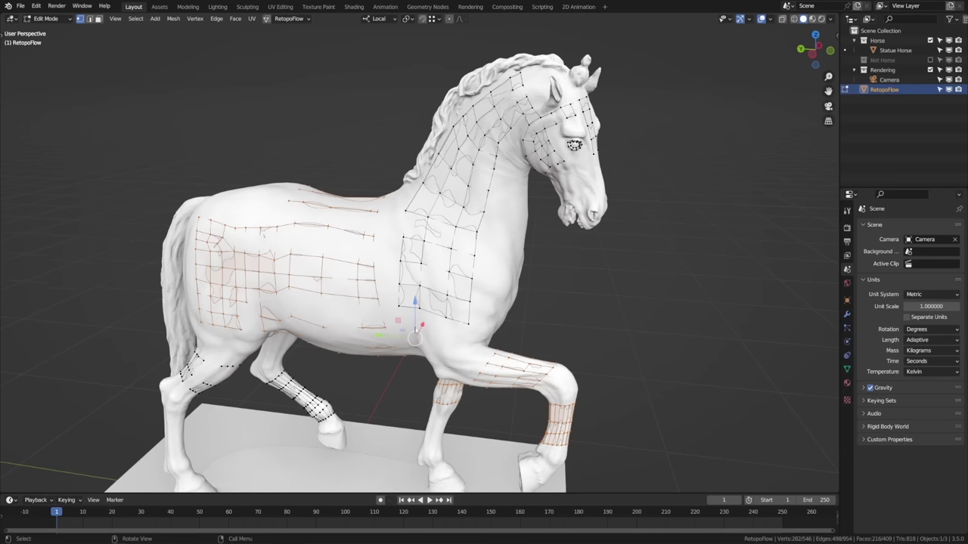
{"action": "key", "text": "p"}
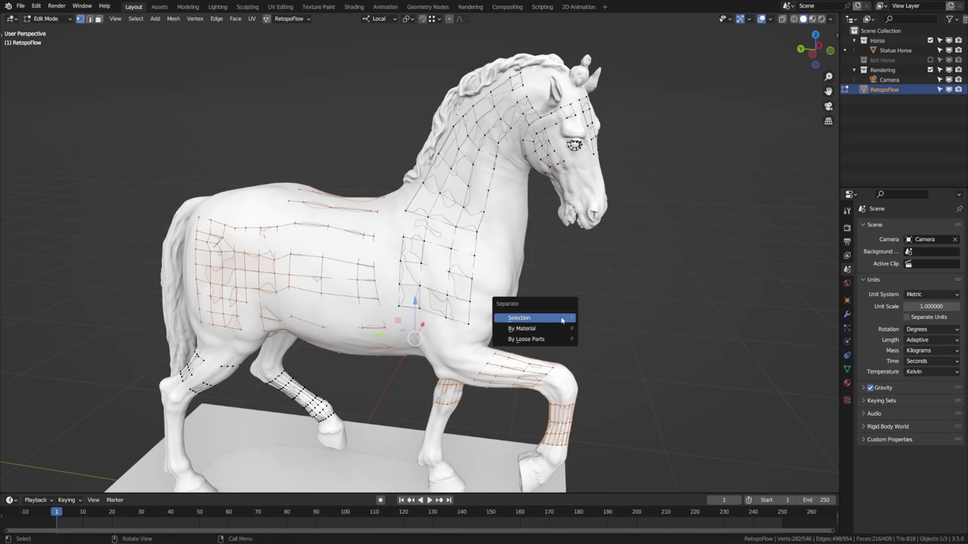
{"action": "left_click", "coordinate": [562, 321]}
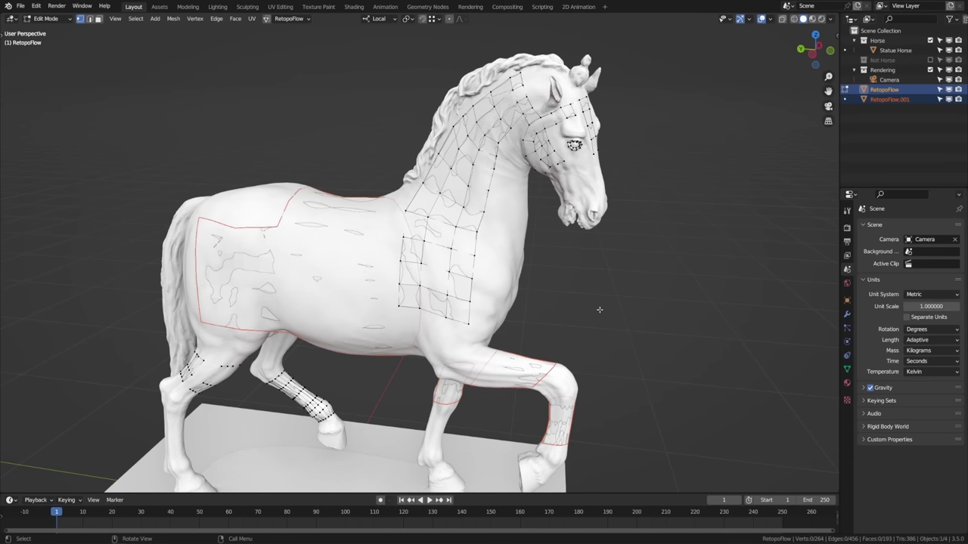
Step: Toggle the visibility of the original RetopoFlow object off and on, and hide the separated RetopoFlow.001 object
{"action": "left_click", "coordinate": [949, 90]}
{"action": "left_click", "coordinate": [949, 90]}
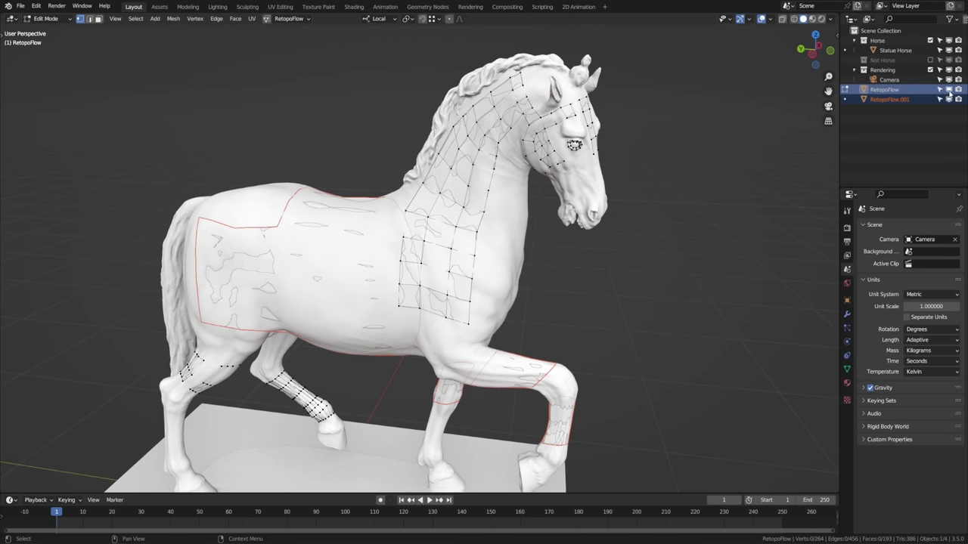
{"action": "left_click", "coordinate": [949, 99]}
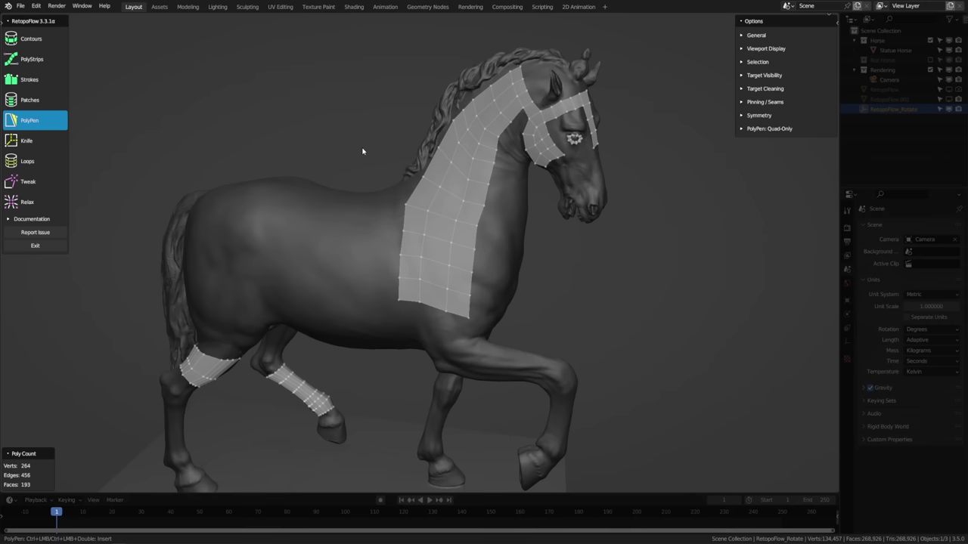
Step: Back in RetopoFlow, pin three faces in the middle of the horse's neck and shoulder mesh, and unpin all geometry
{"action": "scroll", "coordinate": [362, 151], "scroll_direction": "up", "scroll_amount": 2}
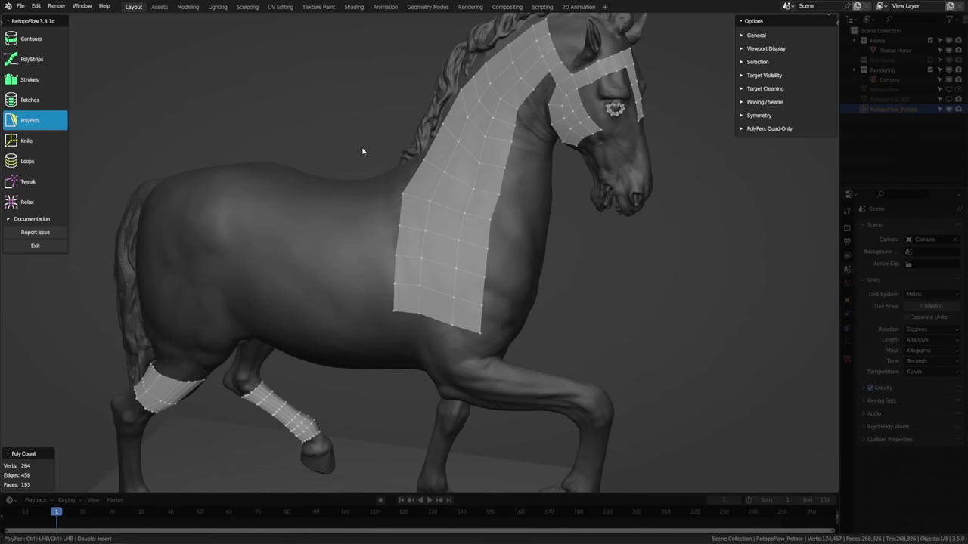
{"action": "left_click", "coordinate": [787, 103]}
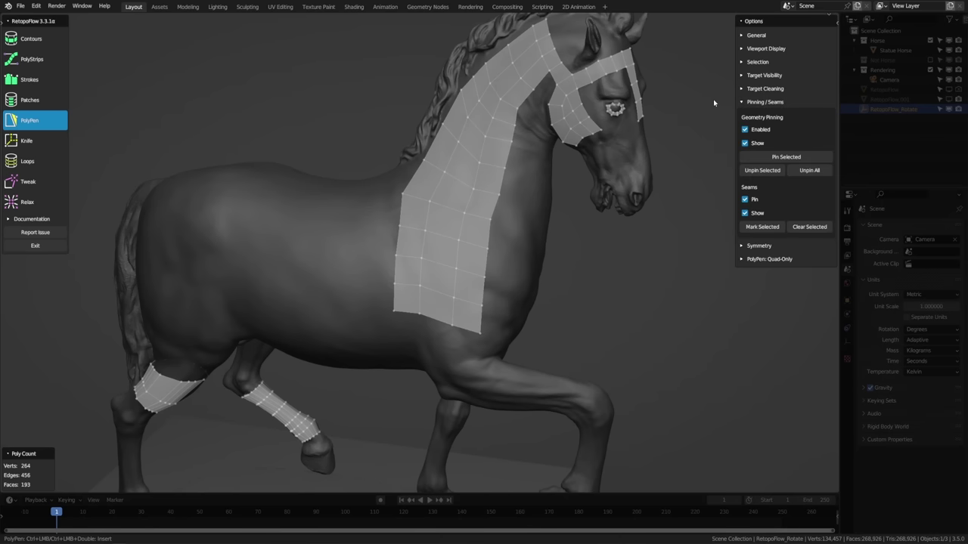
{"action": "left_click_drag", "start_coordinate": [449, 230], "coordinate": [447, 252]}
{"action": "left_click", "coordinate": [447, 198], "text": "shift"}
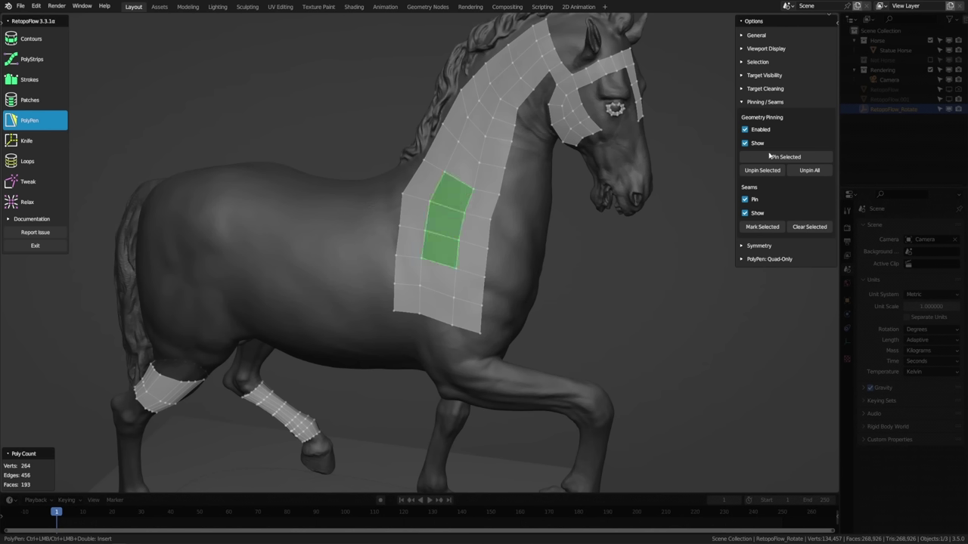
{"action": "left_click", "coordinate": [794, 157]}
{"action": "left_click", "coordinate": [809, 171]}
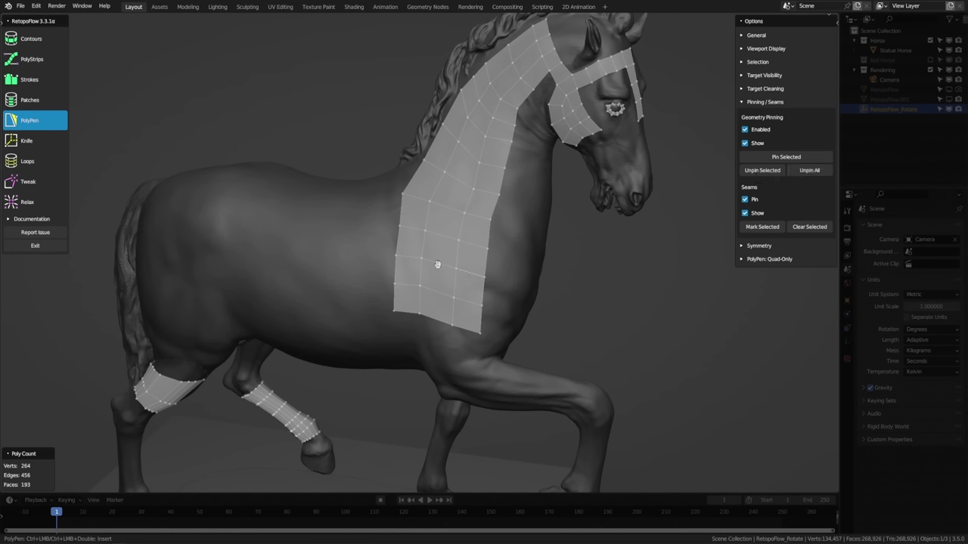
Step: Mark the horizontal edge loop across the lower part of the shoulder mesh as a seam
{"action": "left_click", "coordinate": [405, 257]}
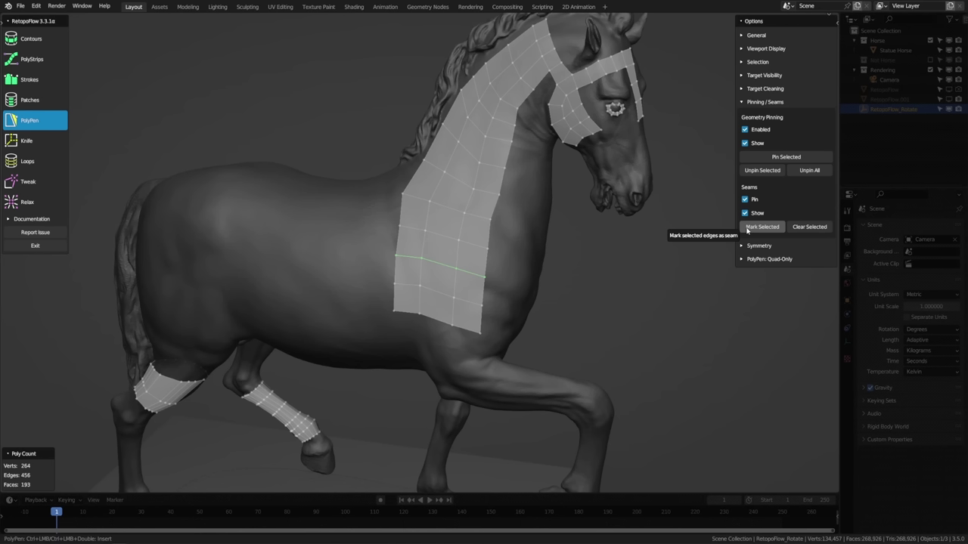
{"action": "left_click", "coordinate": [747, 229]}
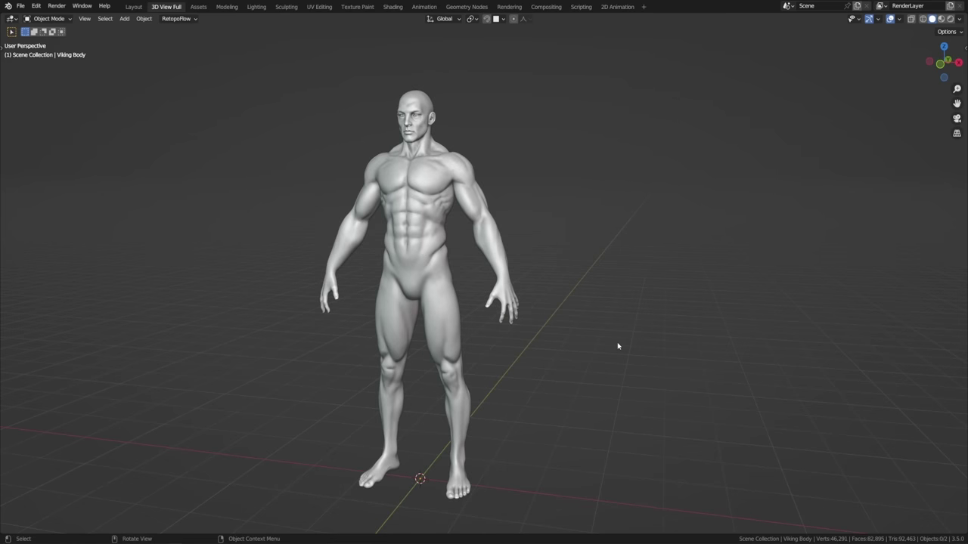
Step: Place the 3D cursor in empty space beside the Viking body and snap it back to the world origin
{"action": "left_click", "coordinate": [176, 18]}
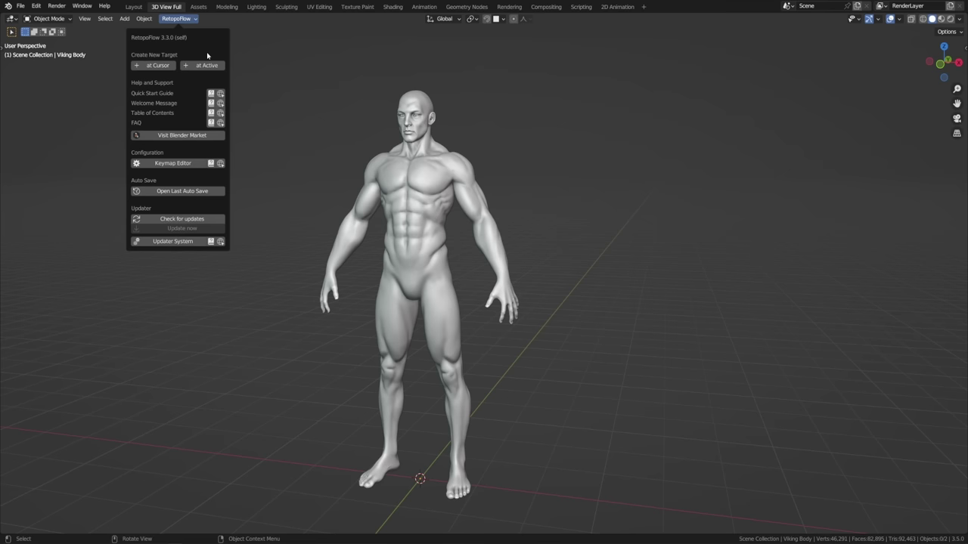
{"action": "right_click", "coordinate": [844, 310], "text": "shift"}
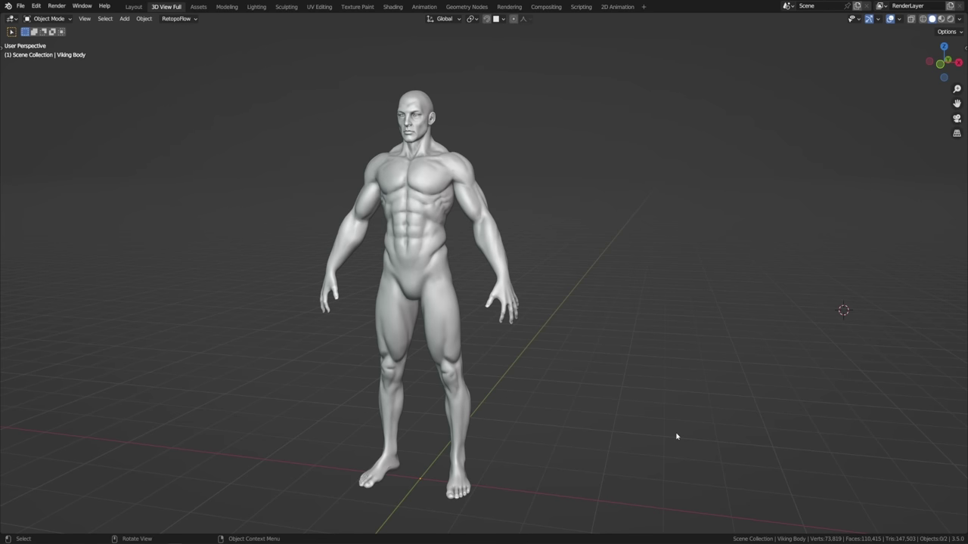
{"action": "key", "text": "shift"}
{"action": "key", "text": "shift+s"}
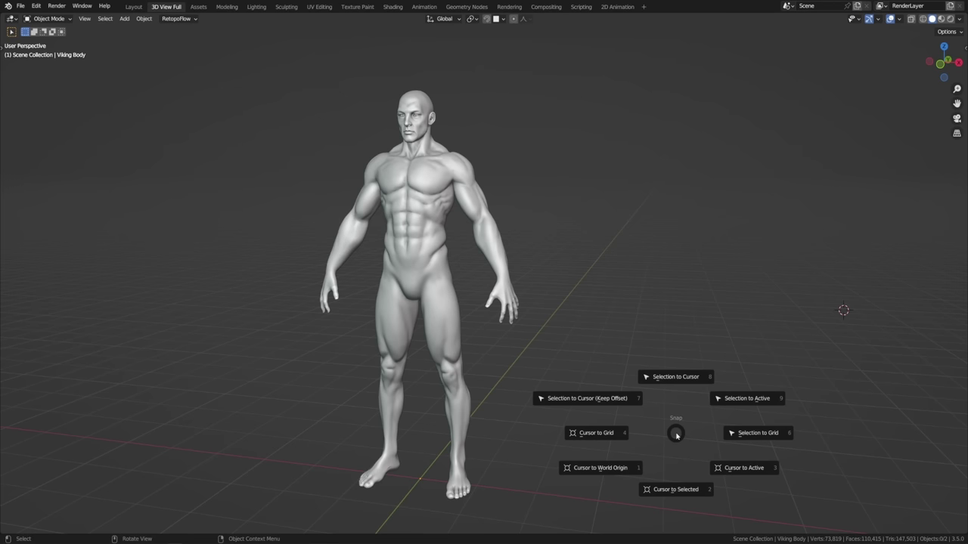
{"action": "left_click", "coordinate": [619, 470]}
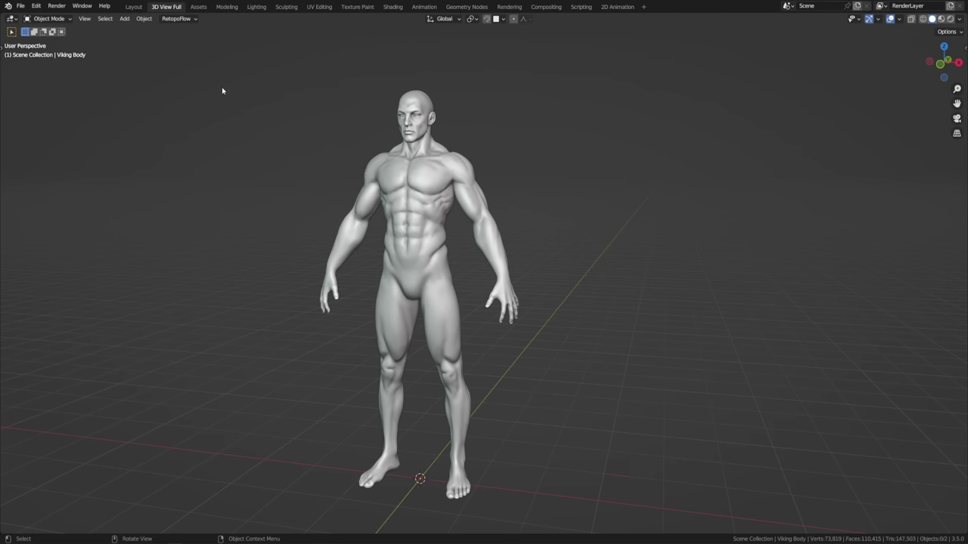
Step: Create a new RetopoFlow target at the 3D cursor for the Viking body
{"action": "left_click", "coordinate": [187, 20]}
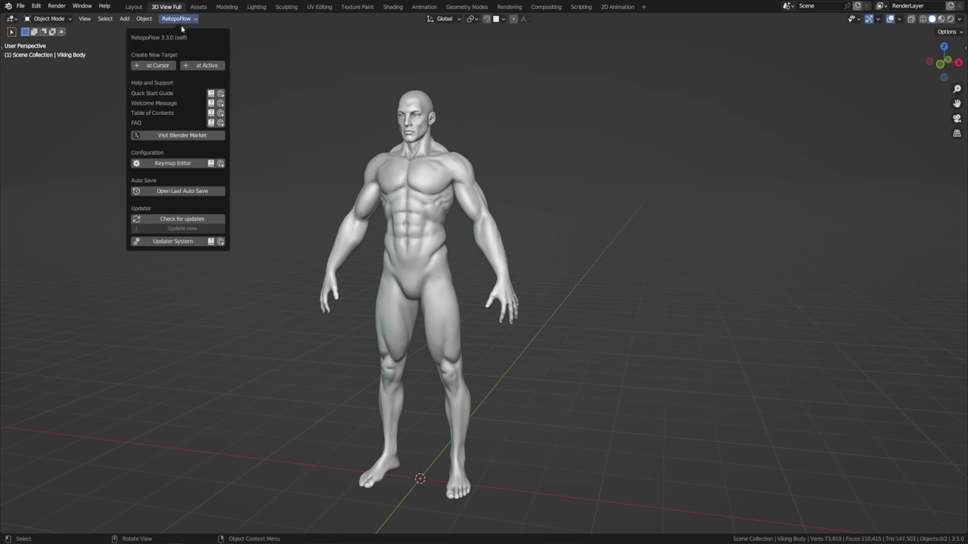
{"action": "left_click", "coordinate": [158, 66]}
{"action": "left_click", "coordinate": [160, 65]}
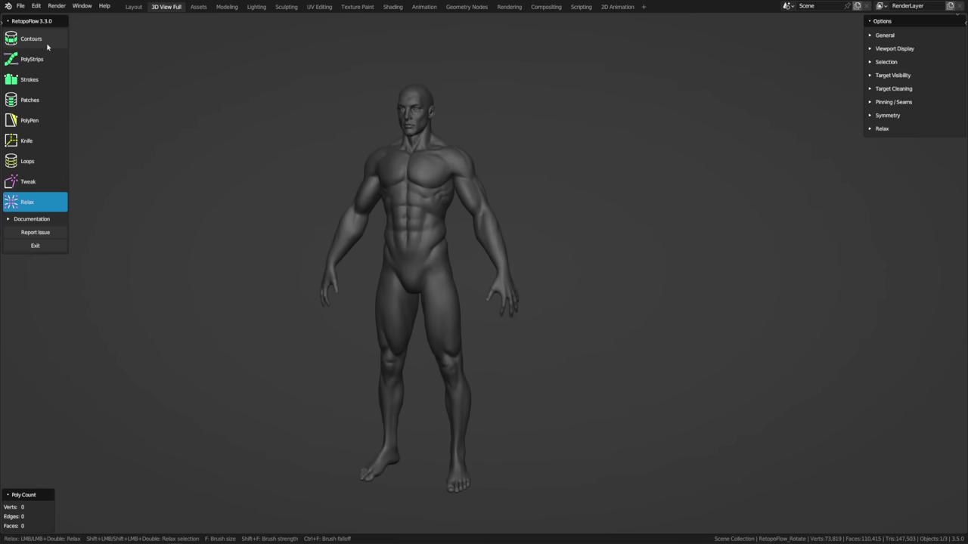
Step: Insert two horizontal Contours loops around the body's waist to form a band of faces
{"action": "left_click", "coordinate": [47, 46]}
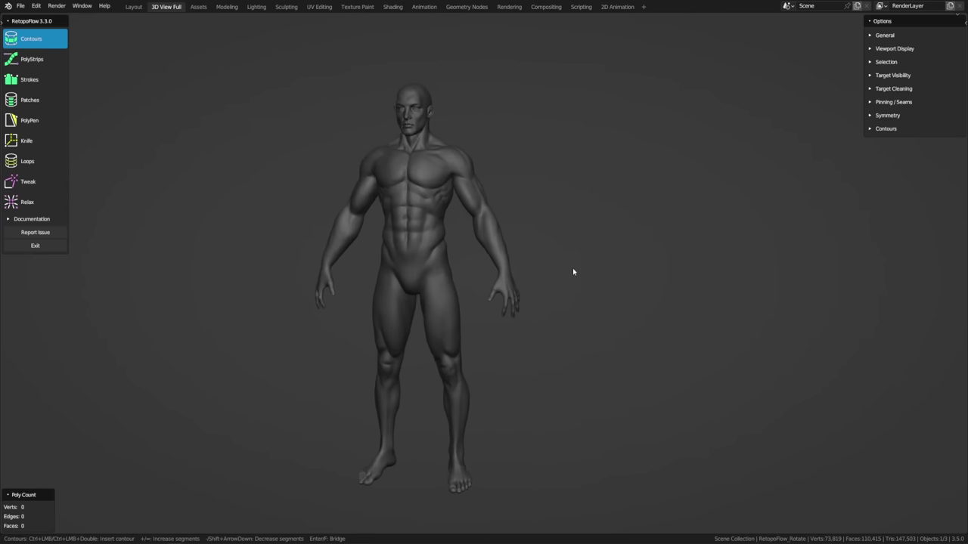
{"action": "scroll", "coordinate": [575, 280], "scroll_direction": "up", "scroll_amount": 4}
{"action": "left_click_drag", "start_coordinate": [306, 206], "coordinate": [469, 206], "text": "ctrl"}
{"action": "left_click_drag", "start_coordinate": [293, 242], "coordinate": [487, 242], "text": "ctrl"}
Step: Try two diagonal Contours cuts across the body's arm and undo them
{"action": "left_click_drag", "start_coordinate": [552, 108], "coordinate": [453, 181], "text": "ctrl"}
{"action": "left_click_drag", "start_coordinate": [598, 134], "coordinate": [459, 220], "text": "ctrl"}
{"action": "key", "text": "ctrl+z"}
{"action": "key", "text": "ctrl+z"}
{"action": "key", "text": "ctrl+z"}
{"action": "key", "text": "ctrl+z"}
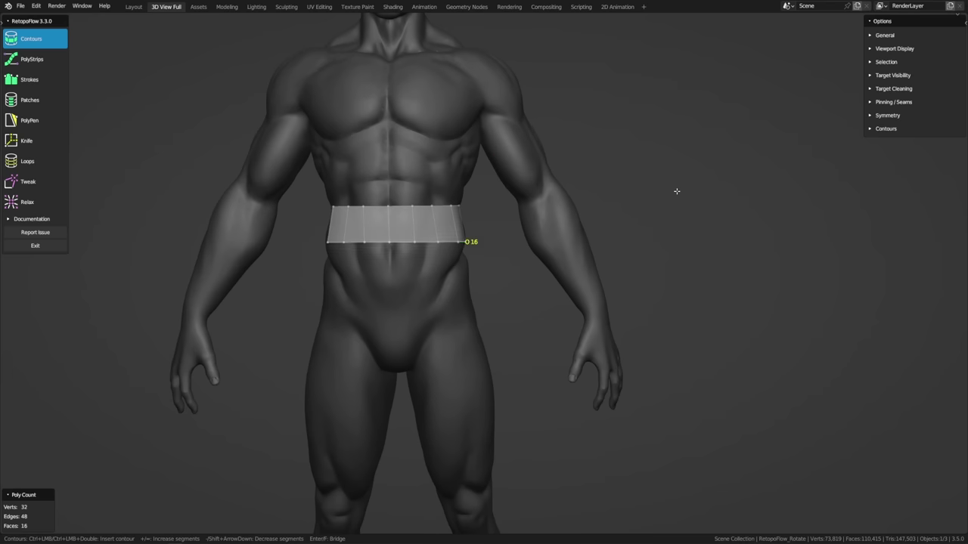
Step: Undo the Contours band around the body's waist
{"action": "key", "text": "ctrl+z"}
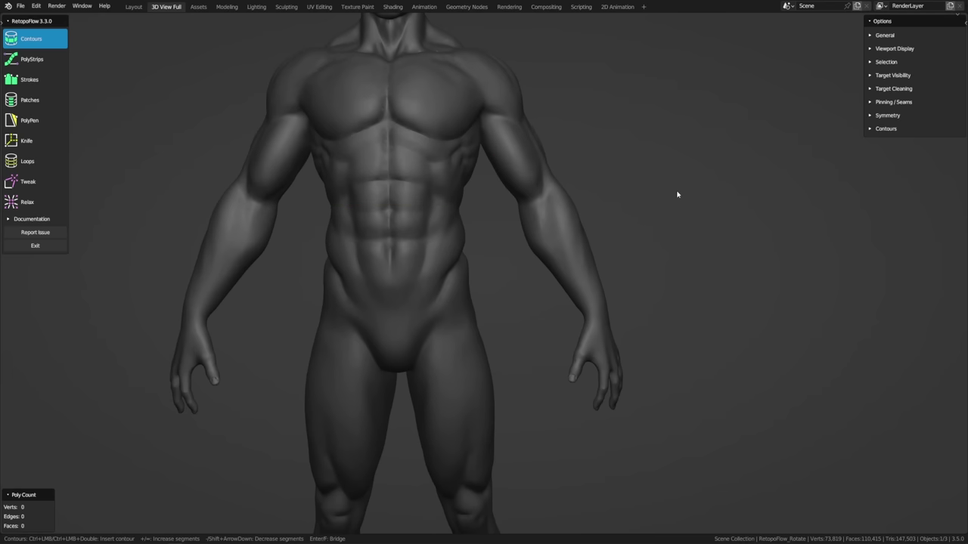
Step: Adjust the PolyStrips brush size and draw a strip along the jawline from beside the ear down to the chin
{"action": "middle_click_drag", "start_coordinate": [537, 108], "coordinate": [553, 399], "text": "shift"}
{"action": "scroll", "coordinate": [552, 399], "scroll_direction": "up", "scroll_amount": 3}
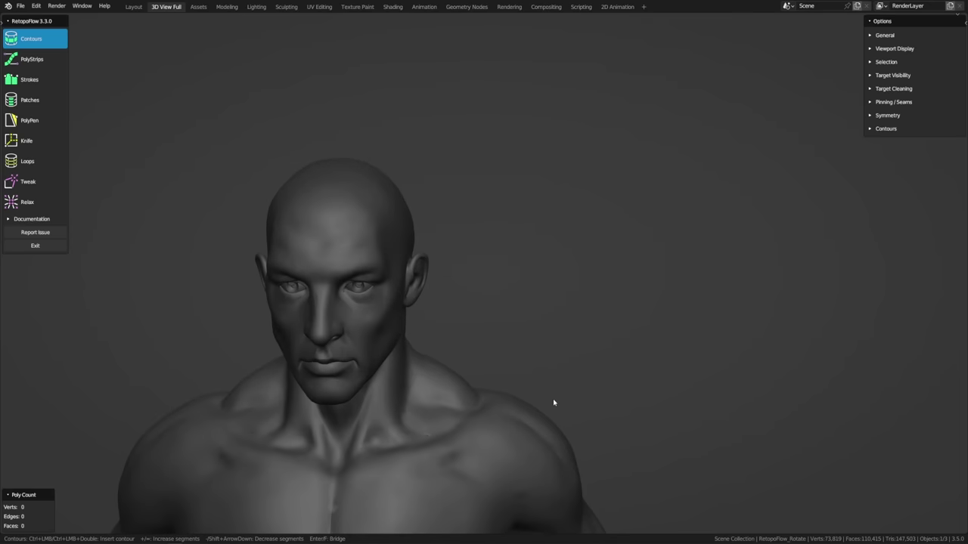
{"action": "middle_click_drag", "start_coordinate": [553, 402], "coordinate": [476, 352]}
{"action": "scroll", "coordinate": [476, 352], "scroll_direction": "up", "scroll_amount": 2}
{"action": "left_click", "coordinate": [59, 66]}
{"action": "middle_click_drag", "start_coordinate": [505, 278], "coordinate": [462, 285]}
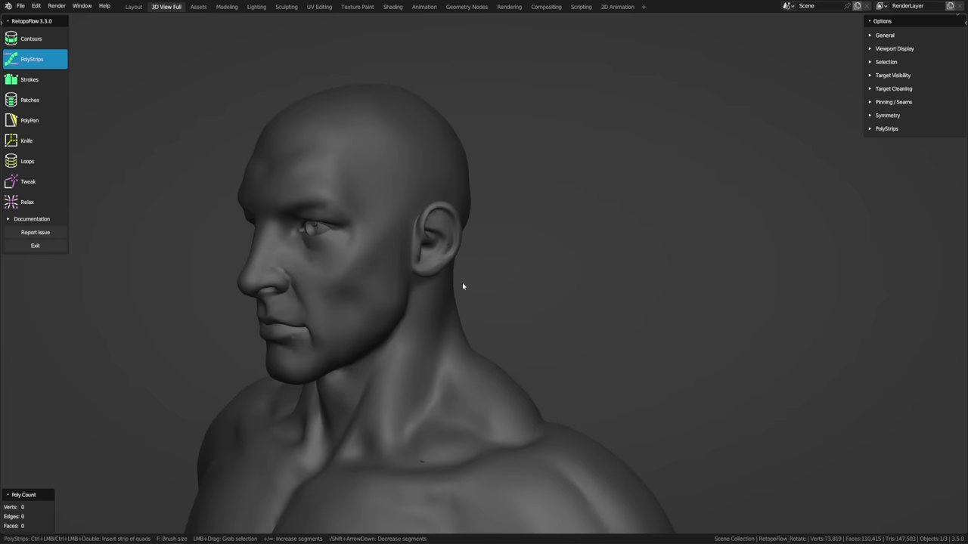
{"action": "scroll", "coordinate": [439, 292], "scroll_direction": "up", "scroll_amount": 1}
{"action": "middle_click_drag", "start_coordinate": [411, 301], "coordinate": [466, 291], "text": "shift"}
{"action": "scroll", "coordinate": [461, 289], "scroll_direction": "up", "scroll_amount": 1}
{"action": "key", "text": "f"}
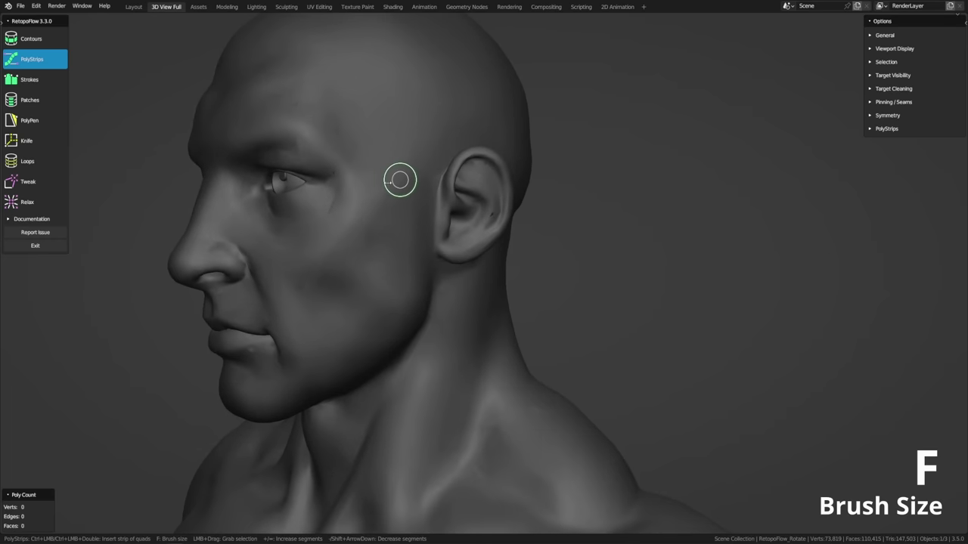
{"action": "left_click", "coordinate": [387, 187]}
{"action": "middle_click_drag", "start_coordinate": [387, 185], "coordinate": [388, 180]}
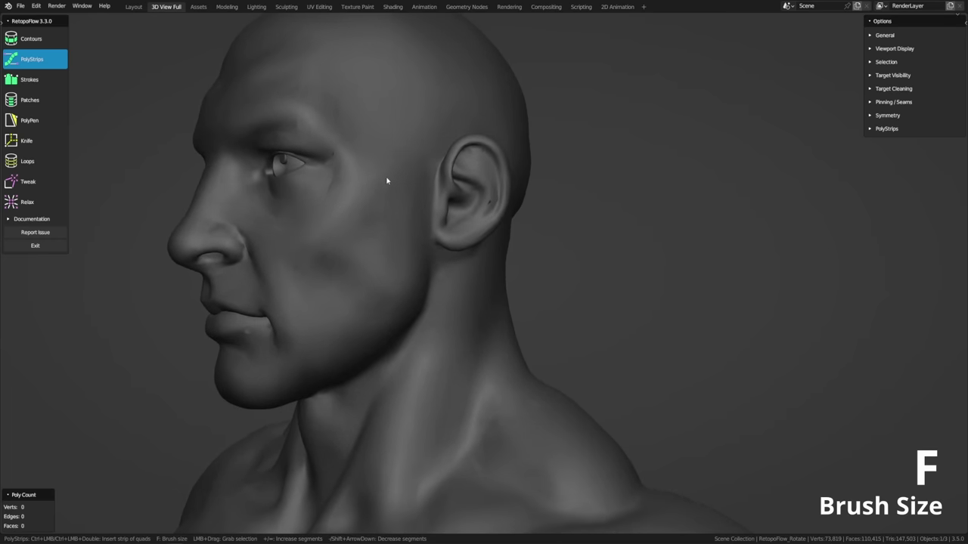
{"action": "mouse_move", "coordinate": [409, 146]}
{"action": "left_mouse_down", "text": "ctrl"}
{"action": "mouse_move", "coordinate": [406, 251]}
{"action": "mouse_move", "coordinate": [382, 313]}
{"action": "mouse_move", "coordinate": [258, 377]}
{"action": "left_mouse_up", "text": "ctrl"}
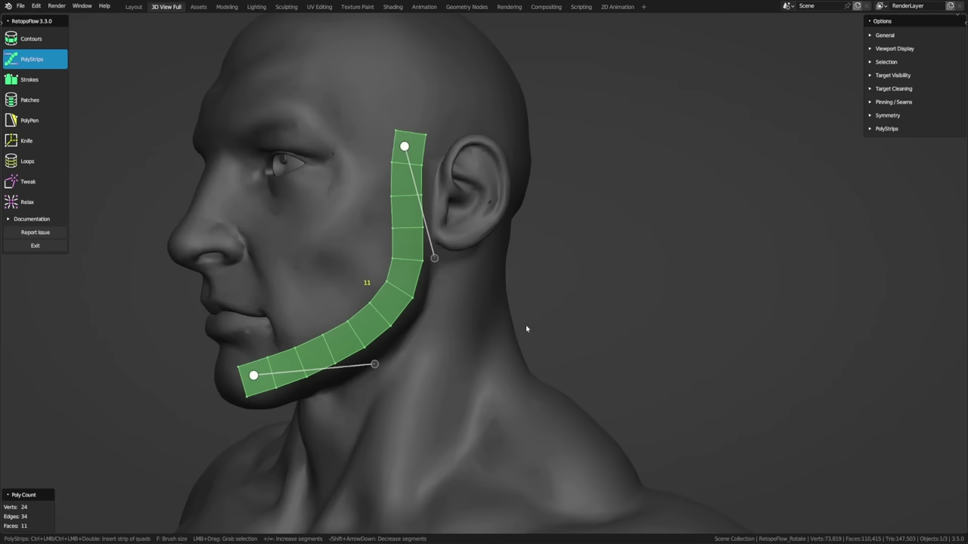
Step: Reduce the jaw strip to 9 segments and reshape it with its end and curve handles
{"action": "key", "text": "minus"}
{"action": "key", "text": "minus"}
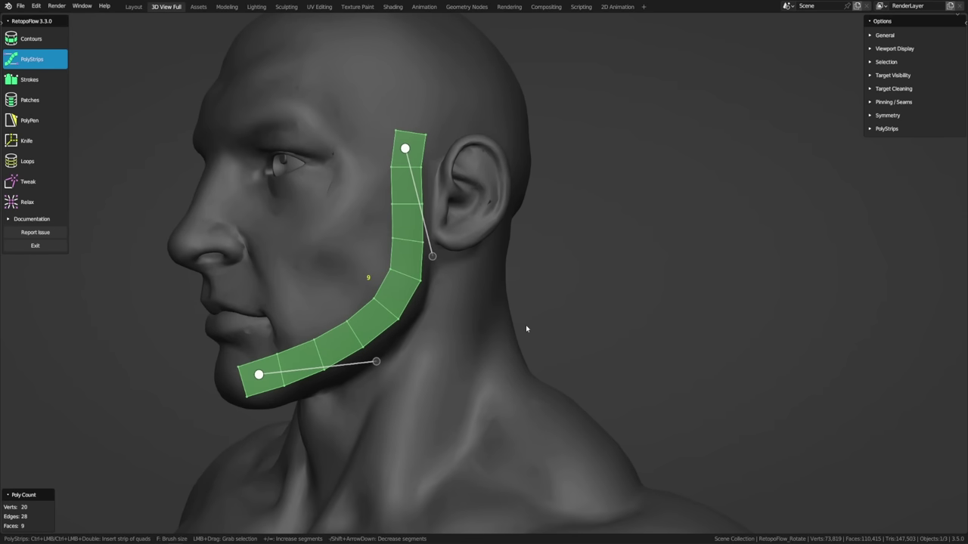
{"action": "left_click_drag", "start_coordinate": [406, 148], "coordinate": [402, 166]}
{"action": "mouse_move", "coordinate": [259, 375]}
{"action": "left_mouse_down"}
{"action": "mouse_move", "coordinate": [279, 370]}
{"action": "mouse_move", "coordinate": [272, 377]}
{"action": "left_mouse_up"}
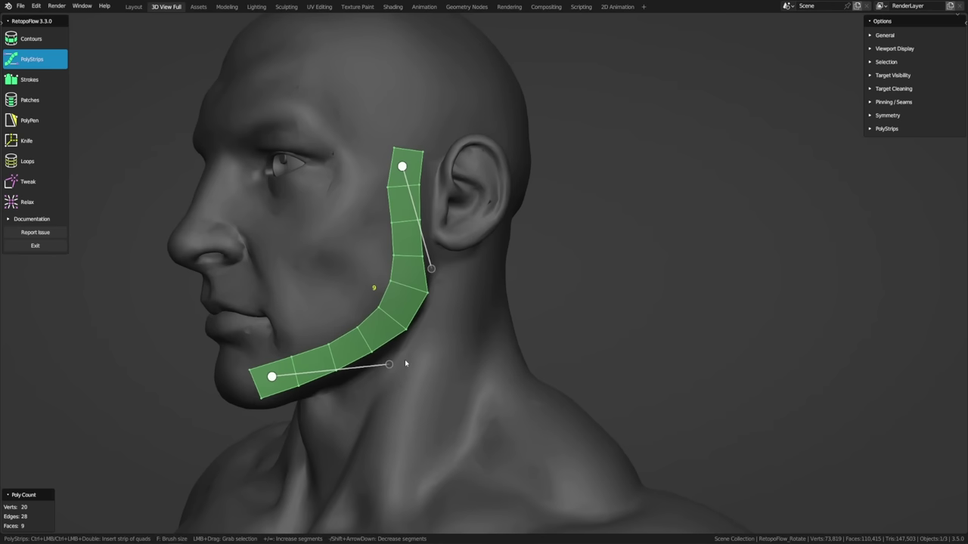
{"action": "left_click_drag", "start_coordinate": [387, 363], "coordinate": [381, 364]}
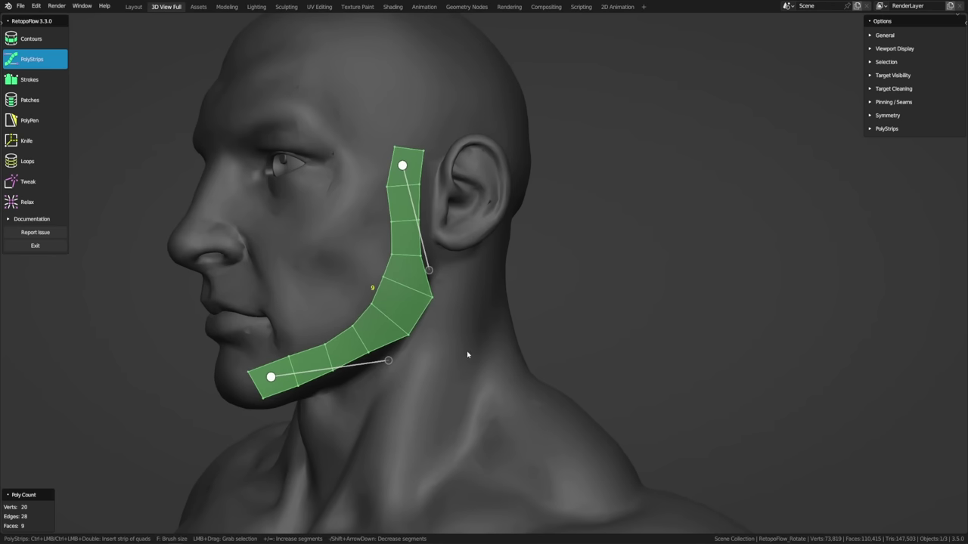
Step: Tweak the strip's outer vertices at the jaw angle inward to even out the bend
{"action": "middle_click_drag", "start_coordinate": [453, 354], "coordinate": [436, 351]}
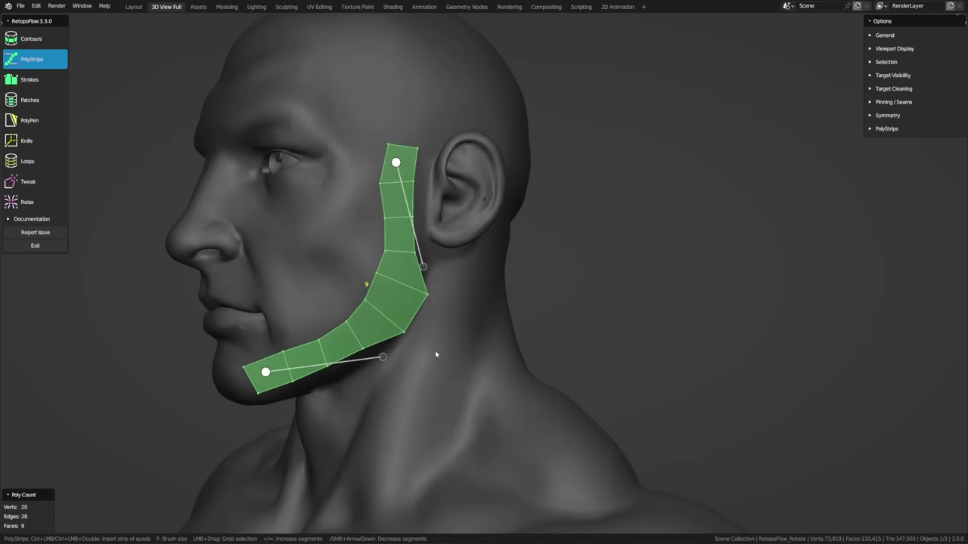
{"action": "key", "text": "8"}
{"action": "left_click_drag", "start_coordinate": [410, 337], "coordinate": [380, 318]}
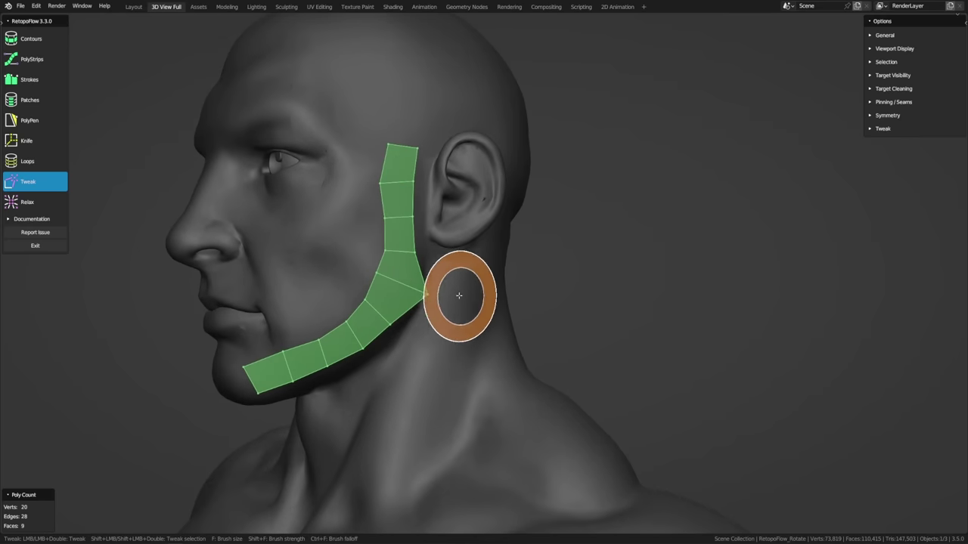
{"action": "left_click_drag", "start_coordinate": [456, 294], "coordinate": [385, 287]}
{"action": "key", "text": "2"}
Step: Tweak the vertices at the strip's upper end beside the ear and at its chin end to straighten both ends
{"action": "middle_click_drag", "start_coordinate": [370, 286], "coordinate": [385, 291]}
{"action": "key", "text": "8"}
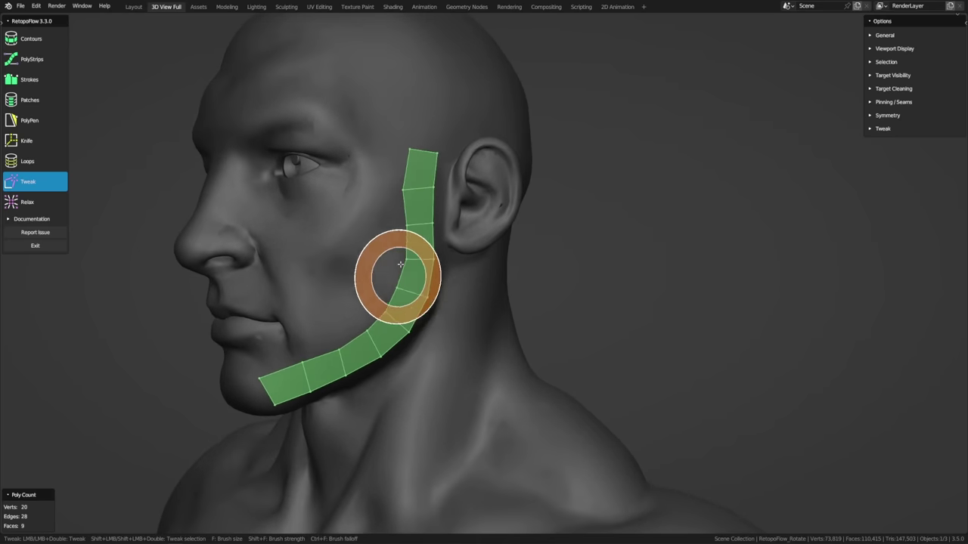
{"action": "mouse_move", "coordinate": [392, 189]}
{"action": "left_mouse_down"}
{"action": "mouse_move", "coordinate": [400, 204]}
{"action": "mouse_move", "coordinate": [400, 171]}
{"action": "mouse_move", "coordinate": [430, 158]}
{"action": "left_mouse_up"}
{"action": "key", "text": "2"}
{"action": "key", "text": "8"}
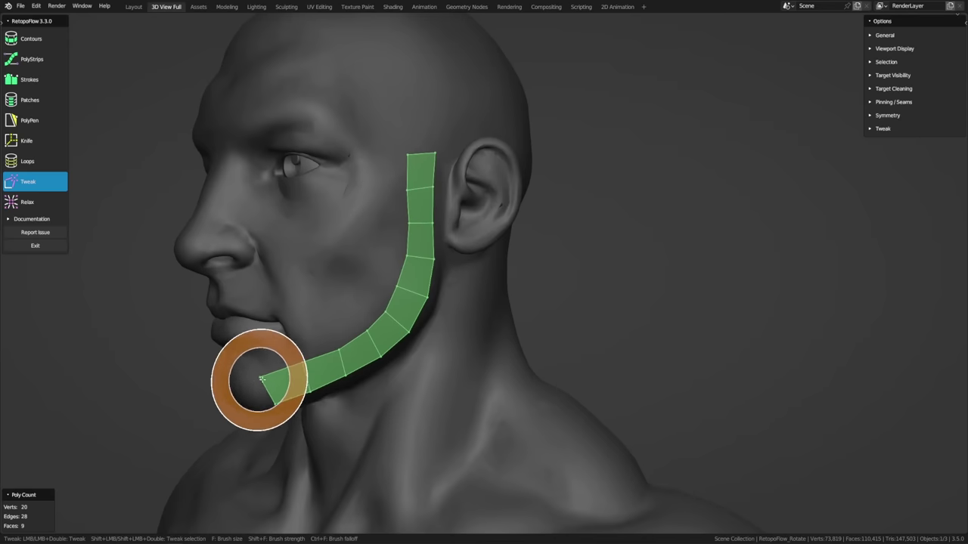
{"action": "mouse_move", "coordinate": [278, 404]}
{"action": "left_mouse_down"}
{"action": "mouse_move", "coordinate": [261, 404]}
{"action": "mouse_move", "coordinate": [273, 370]}
{"action": "mouse_move", "coordinate": [265, 370]}
{"action": "left_mouse_up"}
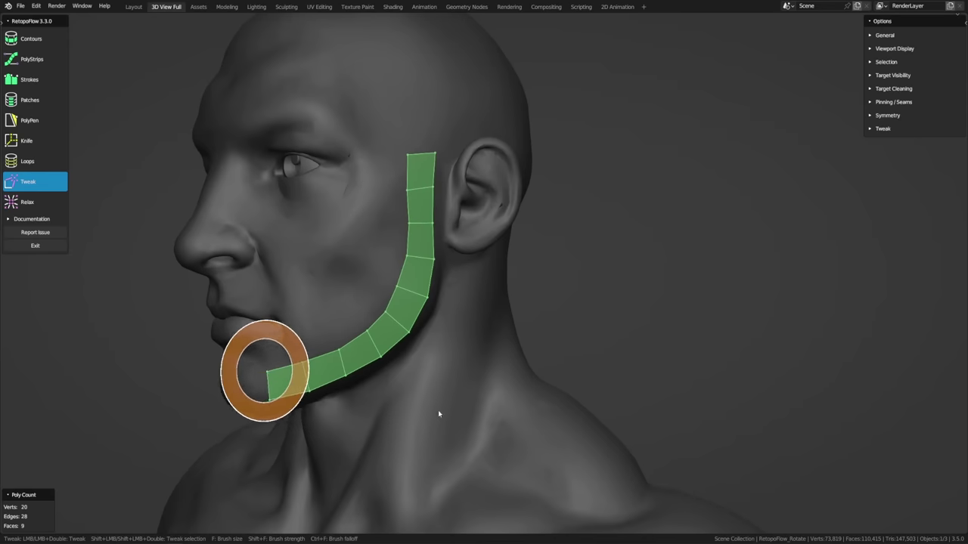
{"action": "key", "text": "2"}
Step: Deselect the jaw strip and enable mirror symmetry along the X axis
{"action": "middle_click_drag", "start_coordinate": [434, 387], "coordinate": [398, 364]}
{"action": "key", "text": "alt+a"}
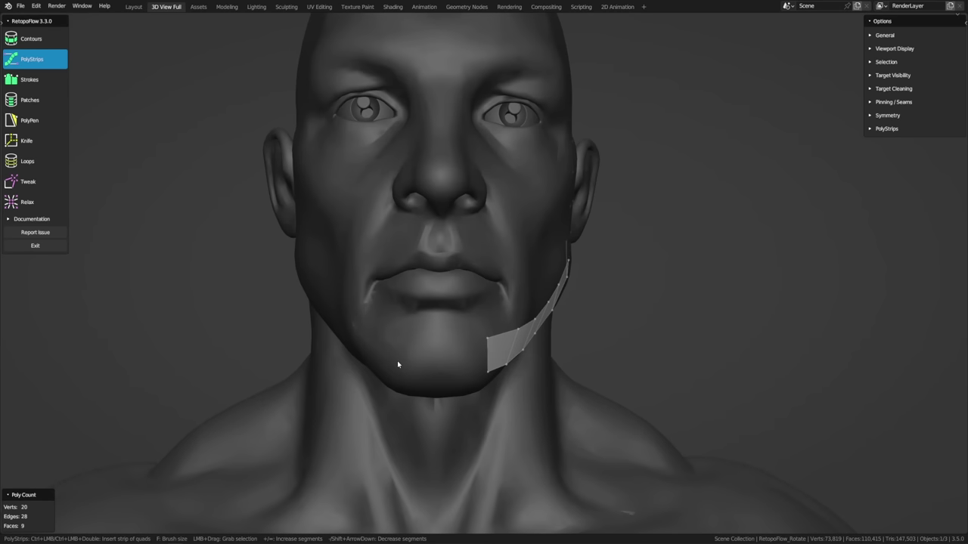
{"action": "left_click", "coordinate": [887, 116]}
{"action": "left_click", "coordinate": [879, 130]}
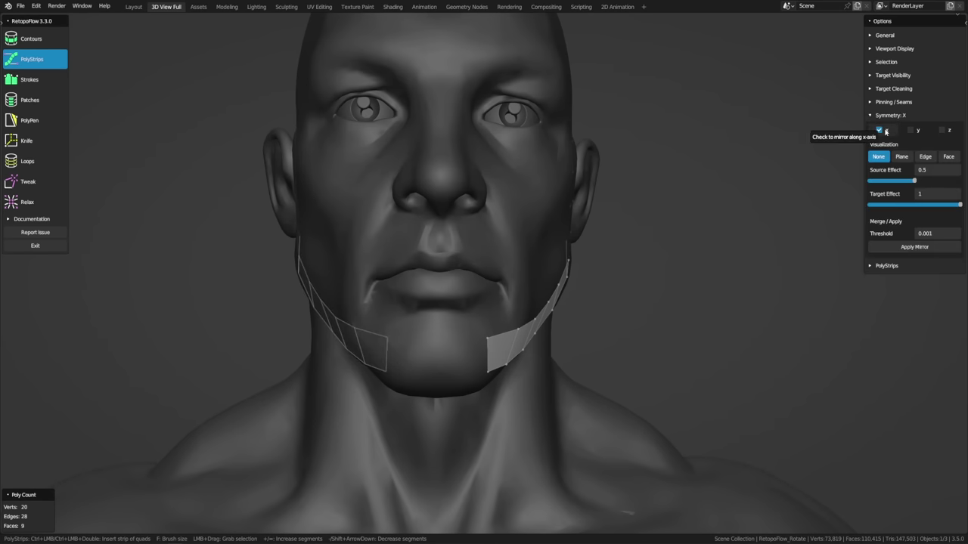
Step: Draw a PolyStrips strip across the chin to meet the mirrored side and quick-tweak its vertices lower along the chin
{"action": "middle_click_drag", "start_coordinate": [635, 328], "coordinate": [622, 328]}
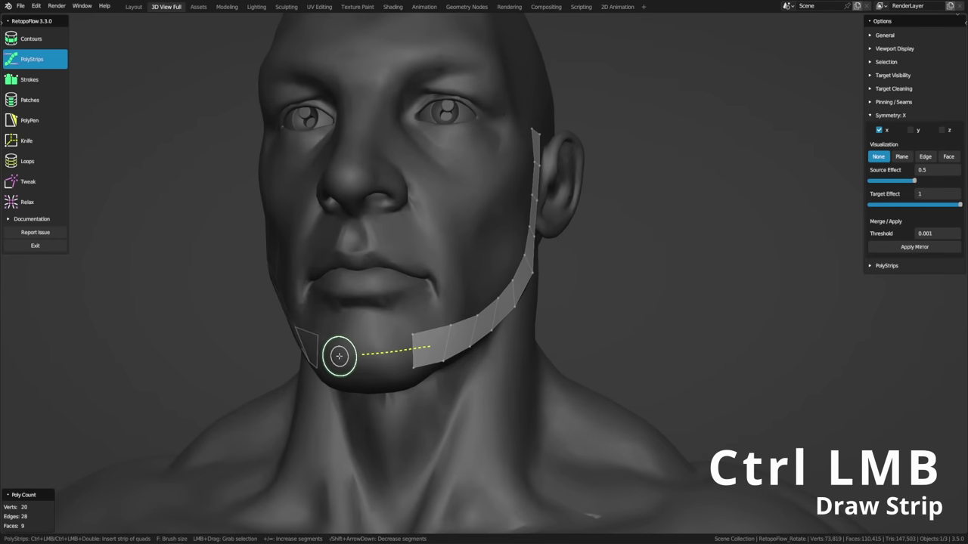
{"action": "left_click", "coordinate": [346, 353], "text": "ctrl"}
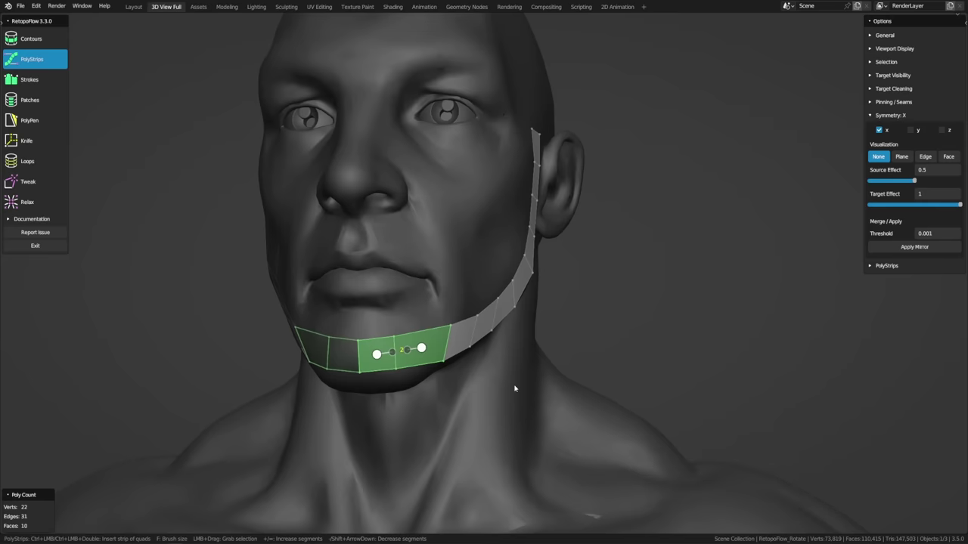
{"action": "key", "text": "c"}
{"action": "left_click_drag", "start_coordinate": [361, 374], "coordinate": [361, 385]}
{"action": "left_click_drag", "start_coordinate": [359, 342], "coordinate": [361, 358]}
{"action": "left_click_drag", "start_coordinate": [394, 384], "coordinate": [396, 394]}
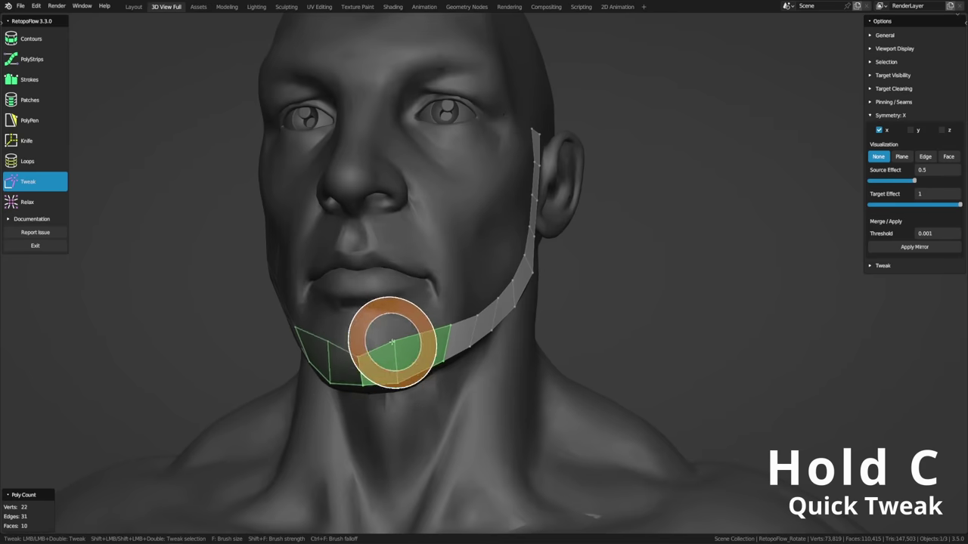
{"action": "left_click_drag", "start_coordinate": [391, 343], "coordinate": [363, 367]}
Step: Quick-tweak the strip vertices under the chin and front jaw from a low view to even out the face spacing
{"action": "middle_click_drag", "start_coordinate": [435, 354], "coordinate": [428, 331]}
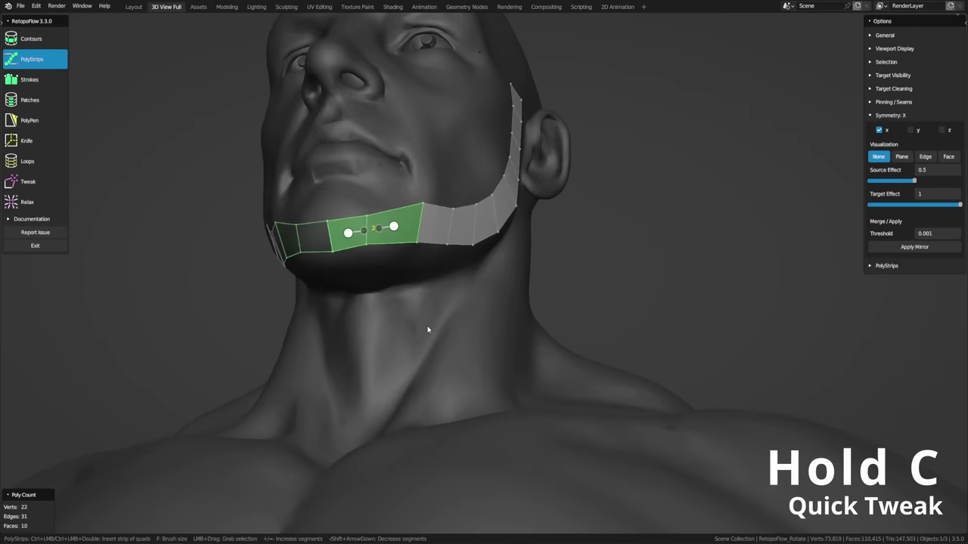
{"action": "left_click_drag", "start_coordinate": [367, 244], "coordinate": [361, 225]}
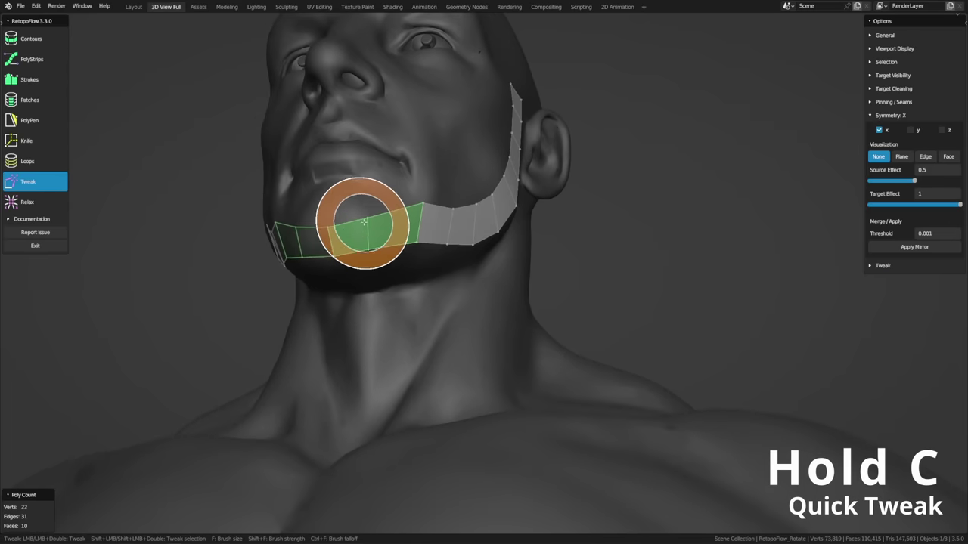
{"action": "middle_click_drag", "start_coordinate": [393, 248], "coordinate": [361, 259]}
{"action": "key", "text": "c"}
{"action": "left_click_drag", "start_coordinate": [359, 260], "coordinate": [354, 266]}
{"action": "left_click_drag", "start_coordinate": [360, 221], "coordinate": [346, 235]}
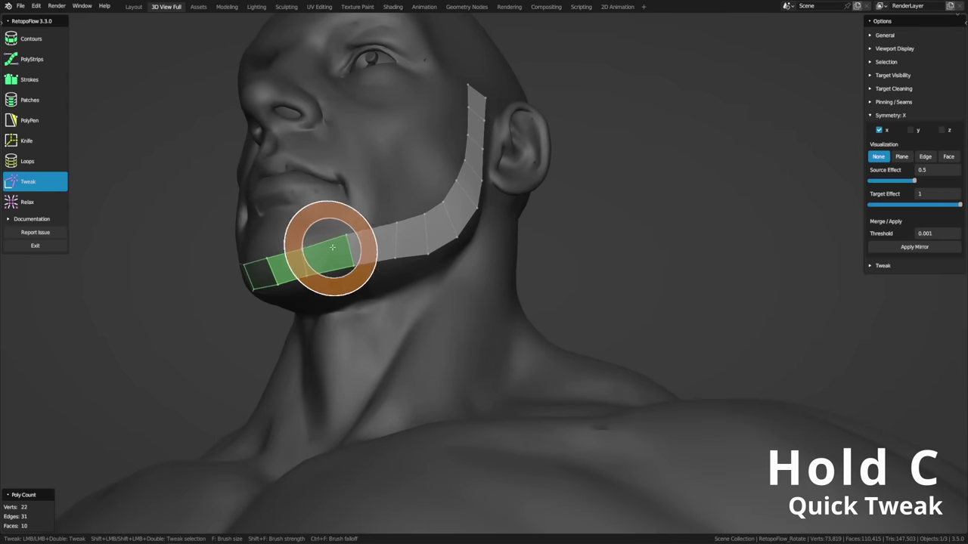
{"action": "left_click_drag", "start_coordinate": [397, 259], "coordinate": [389, 261]}
{"action": "left_click_drag", "start_coordinate": [395, 225], "coordinate": [375, 232]}
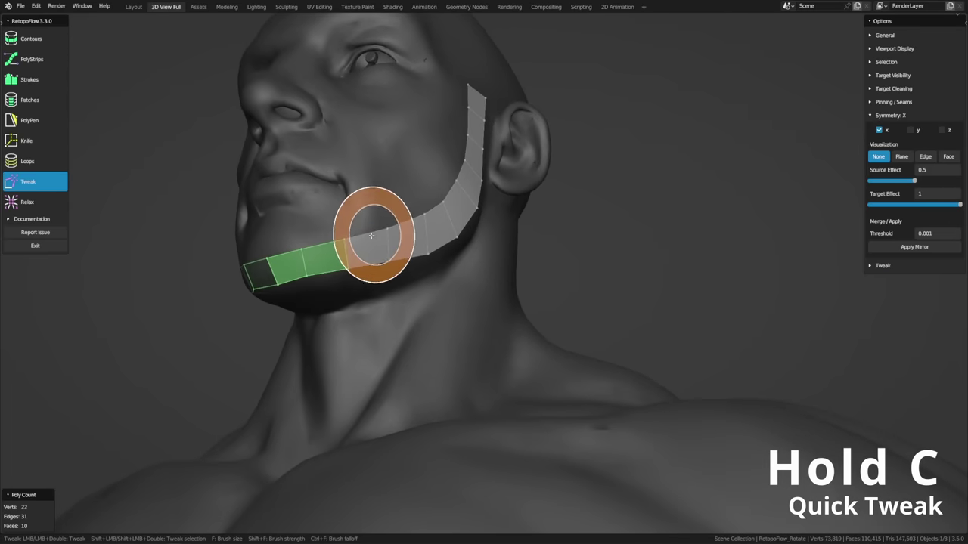
Step: Quick-tweak the strip vertices around the jaw angle below the ear to smooth the curve
{"action": "mouse_move", "coordinate": [422, 227]}
{"action": "middle_mouse_down"}
{"action": "mouse_move", "coordinate": [402, 241]}
{"action": "mouse_move", "coordinate": [309, 255]}
{"action": "middle_mouse_up"}
{"action": "key", "text": "c"}
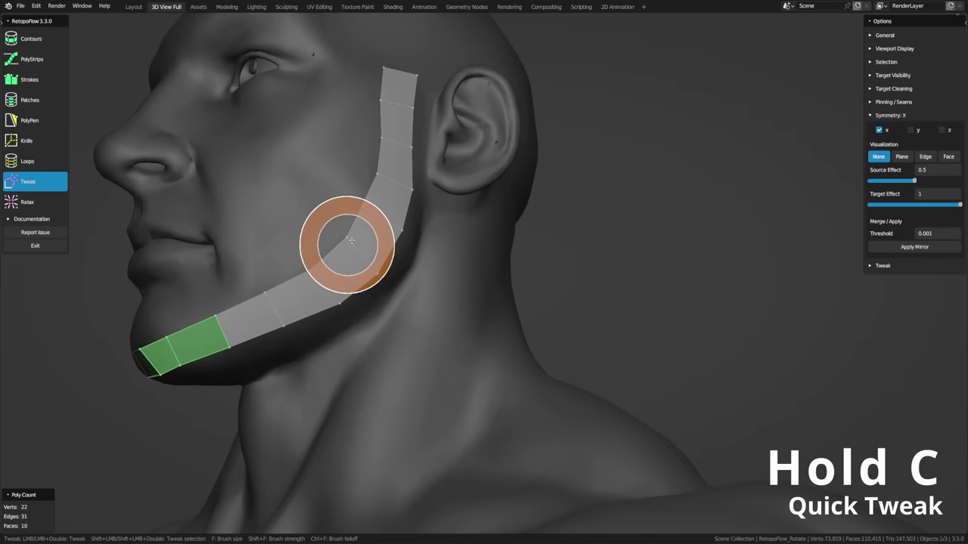
{"action": "left_click_drag", "start_coordinate": [360, 205], "coordinate": [404, 233]}
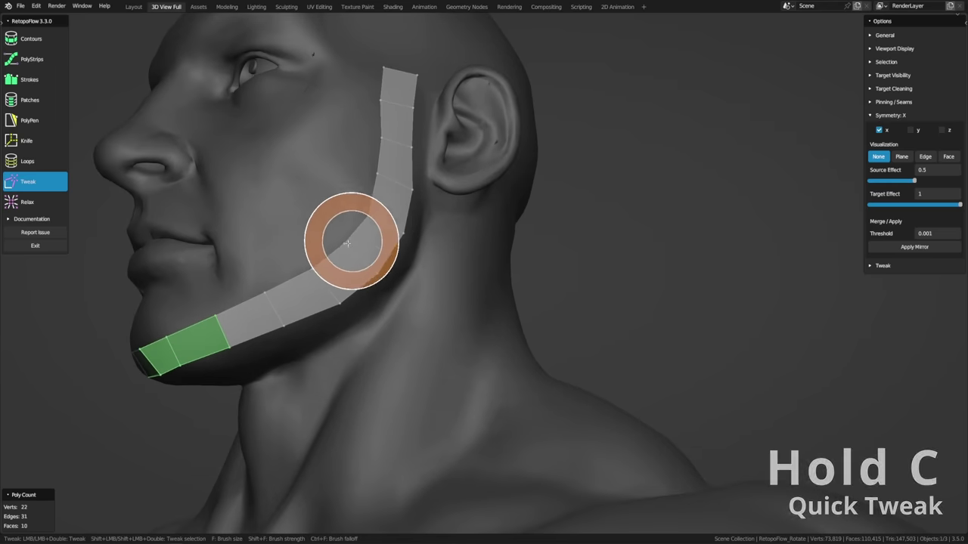
{"action": "left_click_drag", "start_coordinate": [345, 242], "coordinate": [345, 251]}
{"action": "middle_click_drag", "start_coordinate": [345, 250], "coordinate": [512, 318]}
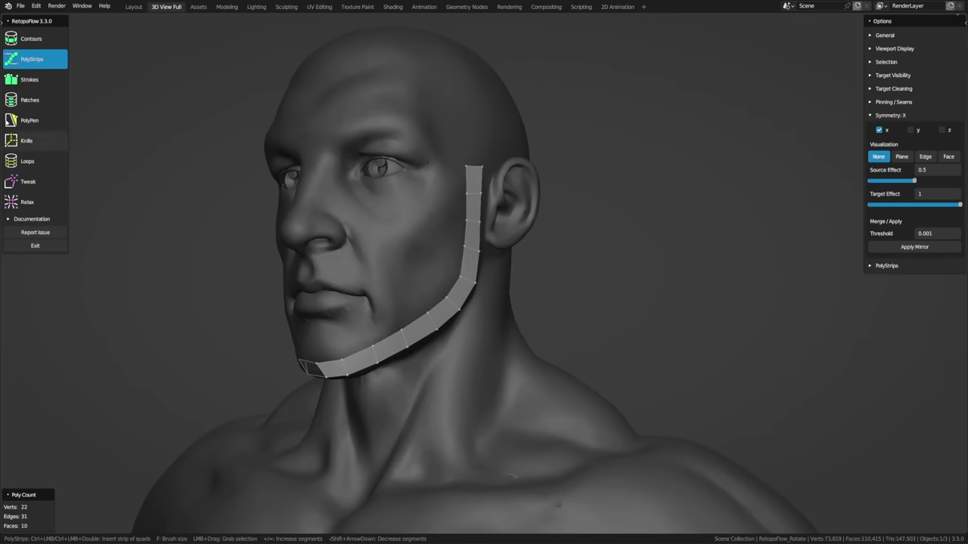
Step: Try drawing a PolyStrips strip around the eye and undo it
{"action": "middle_click_drag", "start_coordinate": [454, 234], "coordinate": [486, 304]}
{"action": "scroll", "coordinate": [486, 303], "scroll_direction": "up", "scroll_amount": 2}
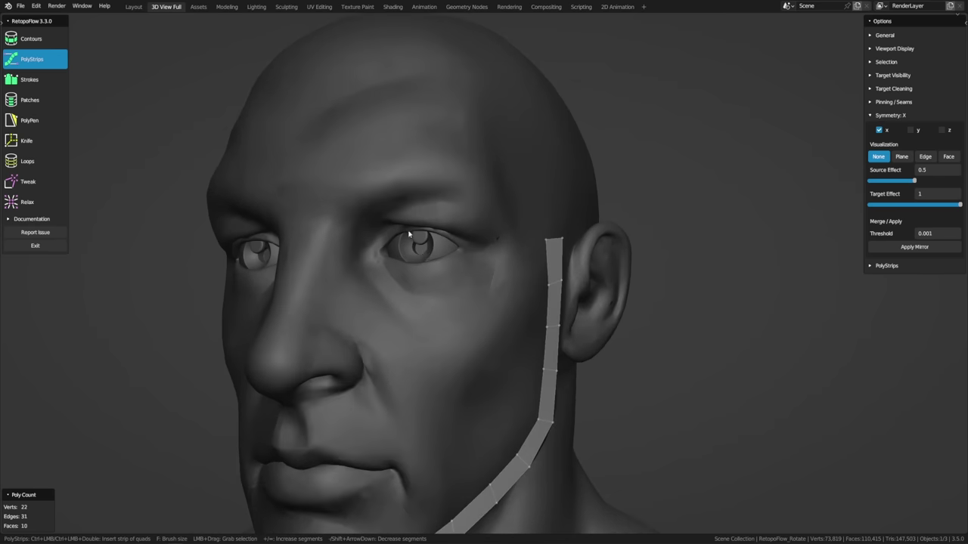
{"action": "mouse_move", "coordinate": [374, 218]}
{"action": "left_mouse_down"}
{"action": "mouse_move", "coordinate": [492, 219]}
{"action": "mouse_move", "coordinate": [495, 292]}
{"action": "mouse_move", "coordinate": [404, 328]}
{"action": "mouse_move", "coordinate": [341, 270]}
{"action": "mouse_move", "coordinate": [355, 216]}
{"action": "mouse_move", "coordinate": [374, 216]}
{"action": "left_mouse_up"}
{"action": "key", "text": "ctrl+z"}
Step: Draw a closed loop around the eye with the Strokes tool and increase it to 20 segments
{"action": "left_click", "coordinate": [38, 83]}
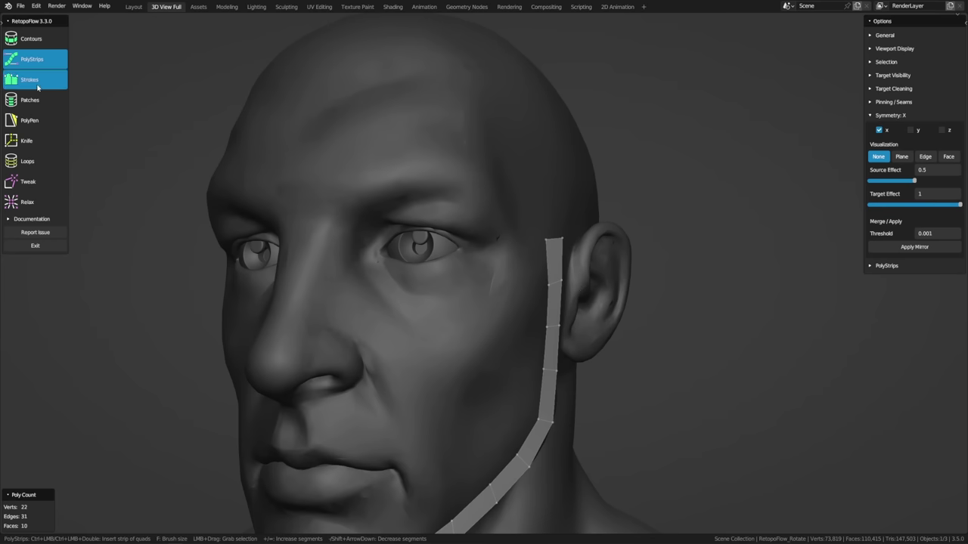
{"action": "scroll", "coordinate": [506, 258], "scroll_direction": "up", "scroll_amount": 2}
{"action": "middle_click_drag", "start_coordinate": [507, 258], "coordinate": [488, 222]}
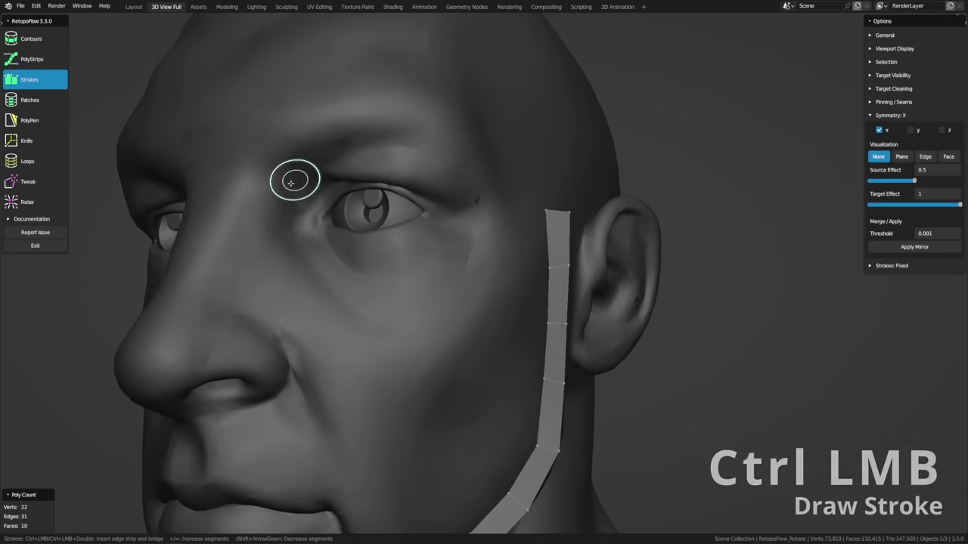
{"action": "mouse_move", "coordinate": [284, 224]}
{"action": "left_mouse_down", "text": "ctrl"}
{"action": "mouse_move", "coordinate": [292, 195]}
{"action": "mouse_move", "coordinate": [325, 162]}
{"action": "mouse_move", "coordinate": [370, 144]}
{"action": "mouse_move", "coordinate": [423, 151]}
{"action": "mouse_move", "coordinate": [469, 183]}
{"action": "mouse_move", "coordinate": [478, 212]}
{"action": "mouse_move", "coordinate": [473, 246]}
{"action": "mouse_move", "coordinate": [415, 270]}
{"action": "mouse_move", "coordinate": [352, 272]}
{"action": "mouse_move", "coordinate": [281, 242]}
{"action": "mouse_move", "coordinate": [282, 220]}
{"action": "left_mouse_up", "text": "ctrl"}
{"action": "scroll", "coordinate": [535, 248], "scroll_direction": "up", "scroll_amount": 4, "text": "shift"}
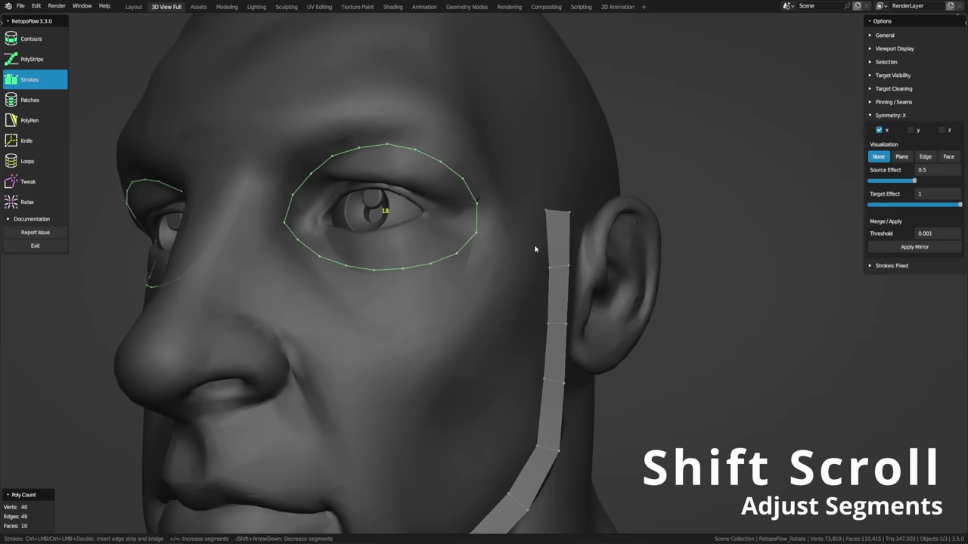
{"action": "scroll", "coordinate": [534, 248], "scroll_direction": "up", "scroll_amount": 1, "text": "shift"}
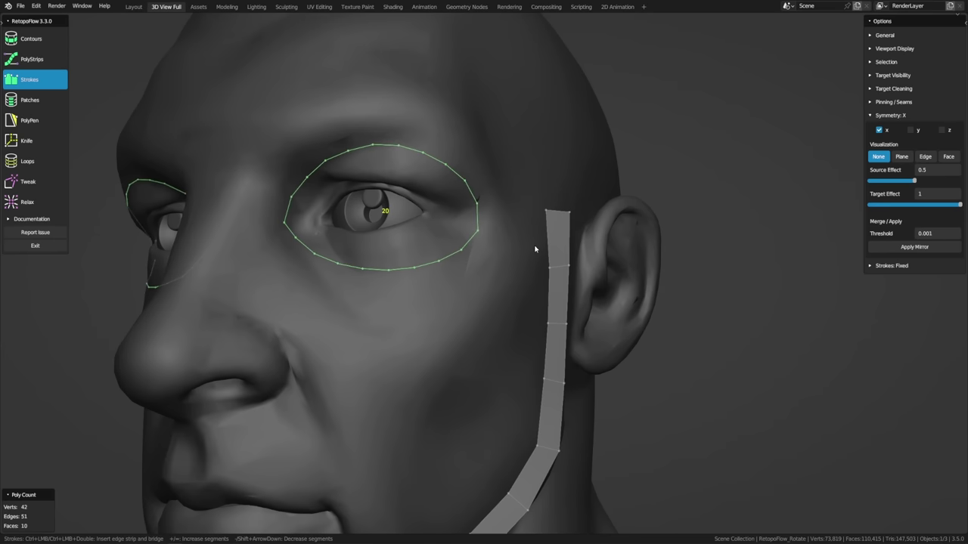
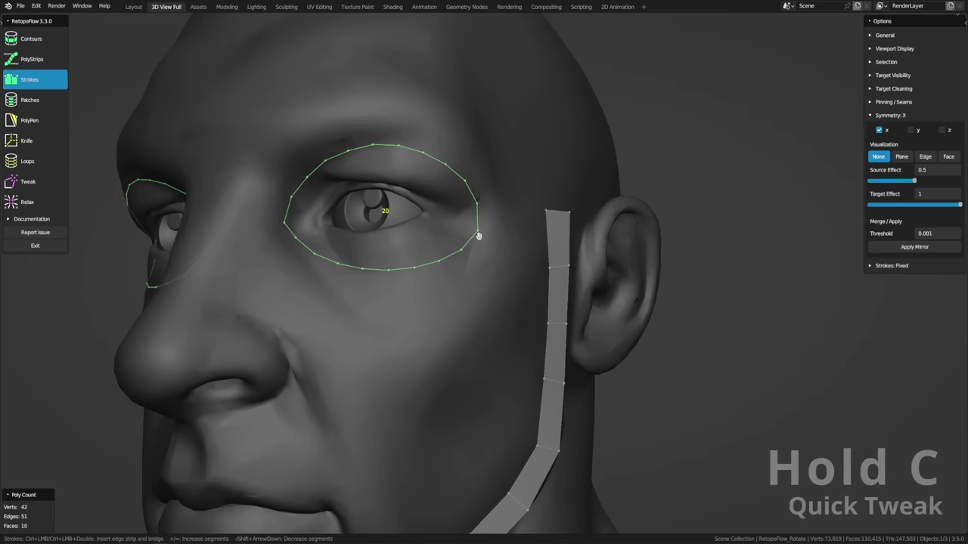
Step: Quick-tweak the outer corner of the eye loop and draw a closed Strokes loop around the eye to bridge a ring of faces
{"action": "key", "text": "c"}
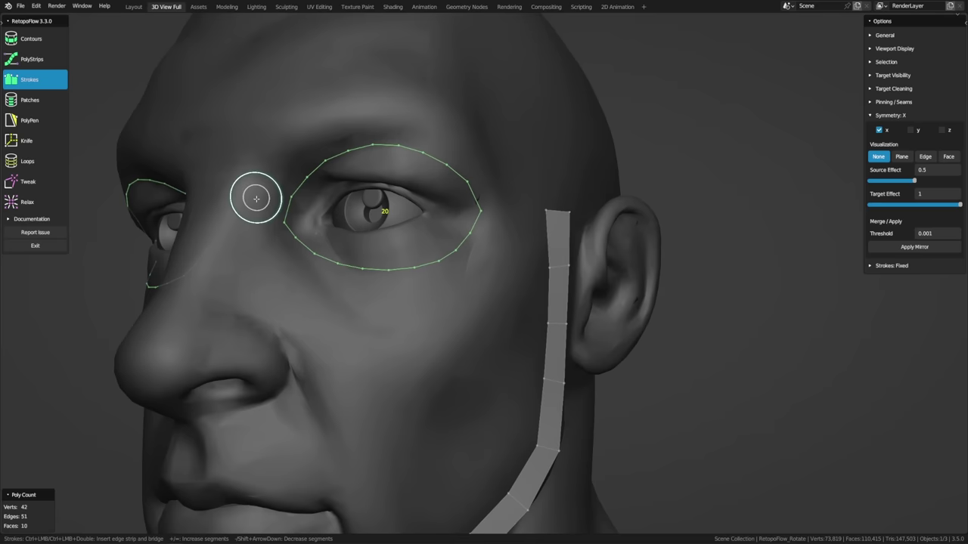
{"action": "mouse_move", "coordinate": [256, 184]}
{"action": "left_mouse_down", "text": "ctrl"}
{"action": "mouse_move", "coordinate": [283, 138]}
{"action": "mouse_move", "coordinate": [336, 118]}
{"action": "mouse_move", "coordinate": [413, 112]}
{"action": "mouse_move", "coordinate": [462, 143]}
{"action": "mouse_move", "coordinate": [497, 193]}
{"action": "mouse_move", "coordinate": [498, 252]}
{"action": "mouse_move", "coordinate": [441, 301]}
{"action": "mouse_move", "coordinate": [372, 314]}
{"action": "mouse_move", "coordinate": [264, 249]}
{"action": "mouse_move", "coordinate": [249, 170]}
{"action": "left_mouse_up", "text": "ctrl"}
{"action": "mouse_move", "coordinate": [486, 298]}
{"action": "middle_mouse_down"}
{"action": "mouse_move", "coordinate": [480, 303]}
{"action": "mouse_move", "coordinate": [499, 310]}
{"action": "mouse_move", "coordinate": [483, 310]}
{"action": "mouse_move", "coordinate": [445, 277]}
{"action": "middle_mouse_up"}
Step: Try adjusting the inner-corner vertices of the eye ring with the large Tweak brush
{"action": "key", "text": "8"}
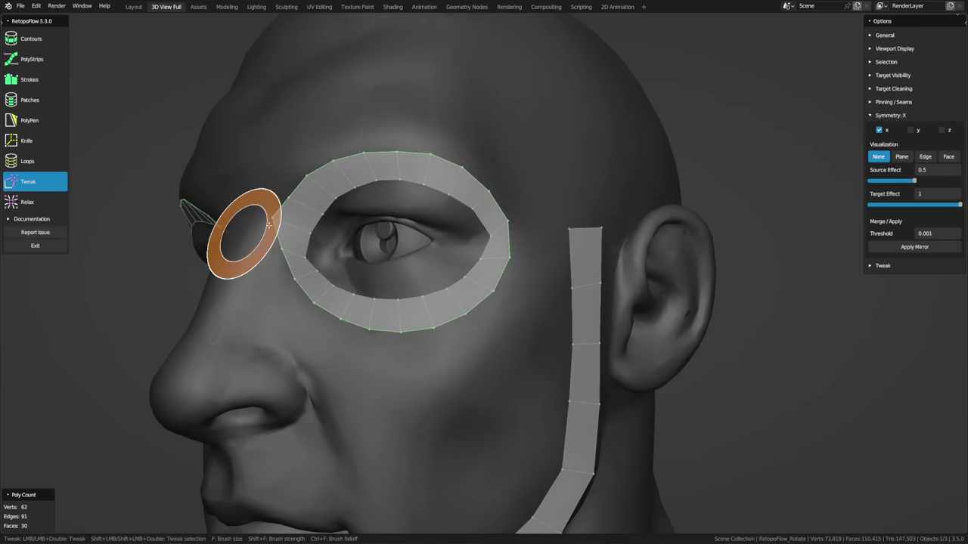
{"action": "left_click_drag", "start_coordinate": [271, 224], "coordinate": [283, 248]}
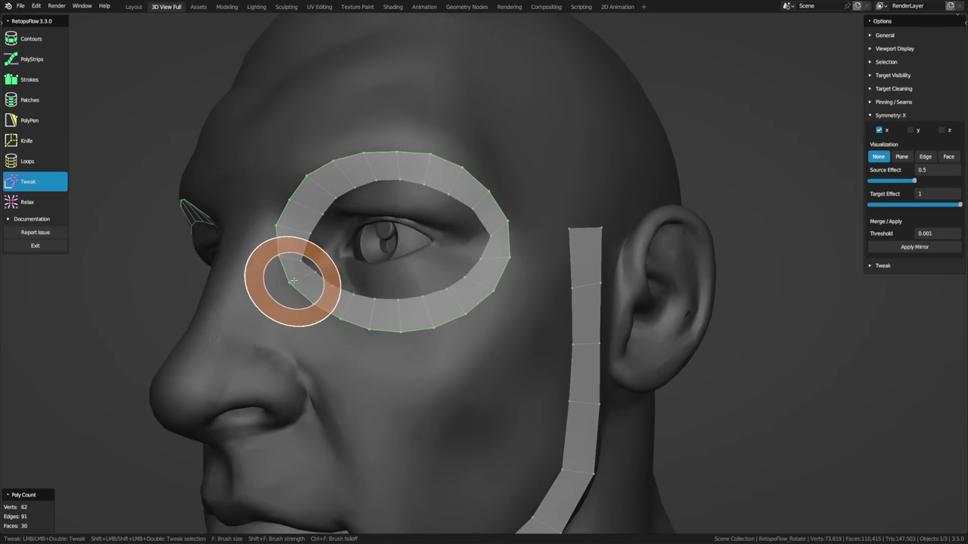
{"action": "key", "text": "3"}
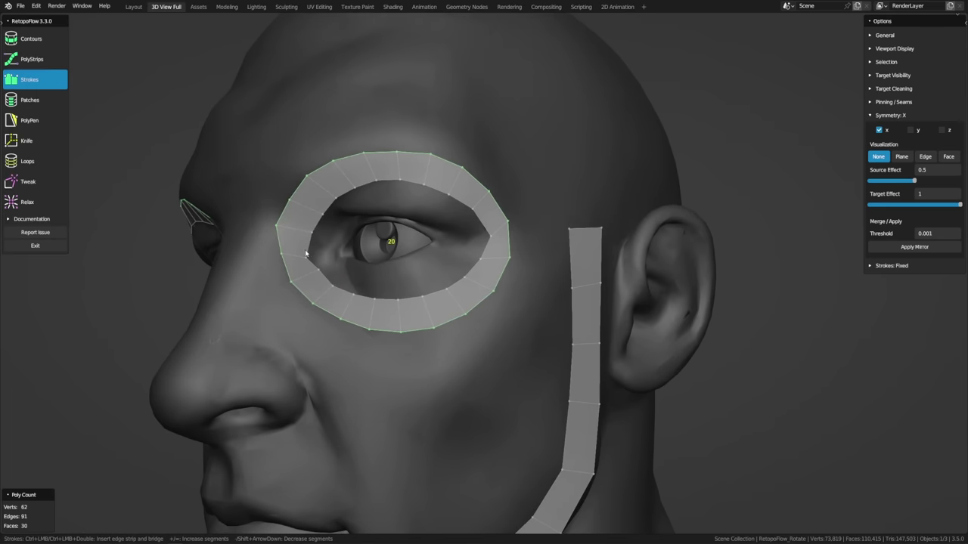
Step: Activate the Tweak tool, shrink its brush to a small circle, and adjust the brush strength
{"action": "left_click", "coordinate": [39, 182]}
{"action": "key", "text": "f"}
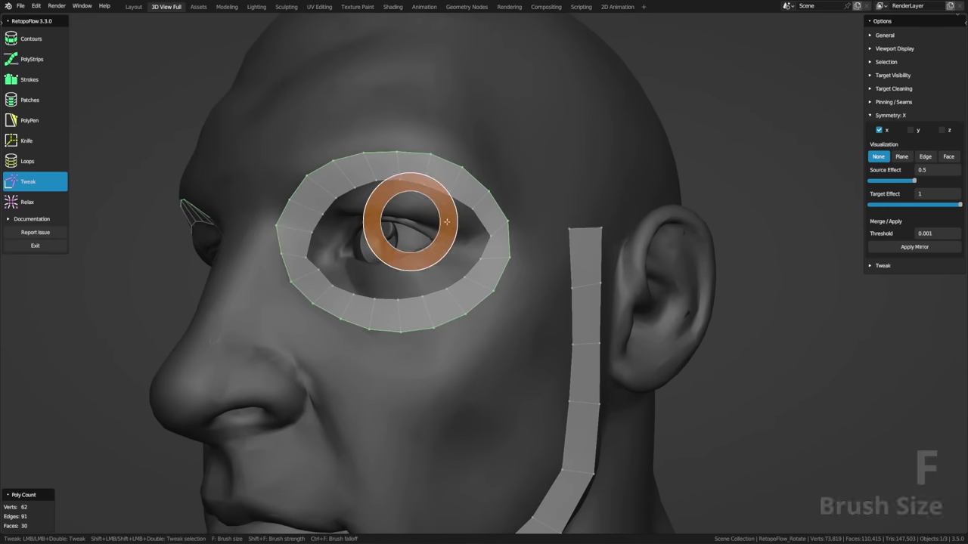
{"action": "left_click", "coordinate": [425, 221]}
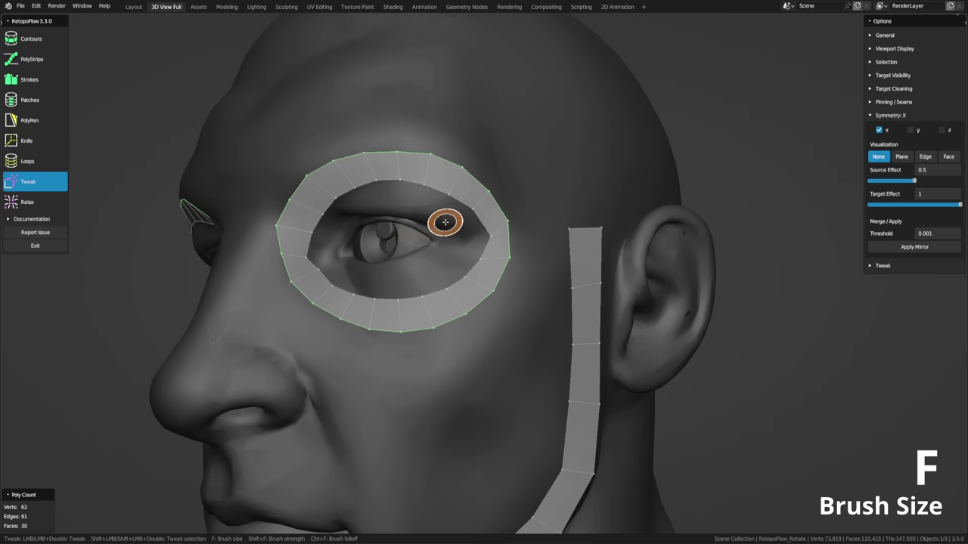
{"action": "key", "text": "shift+f"}
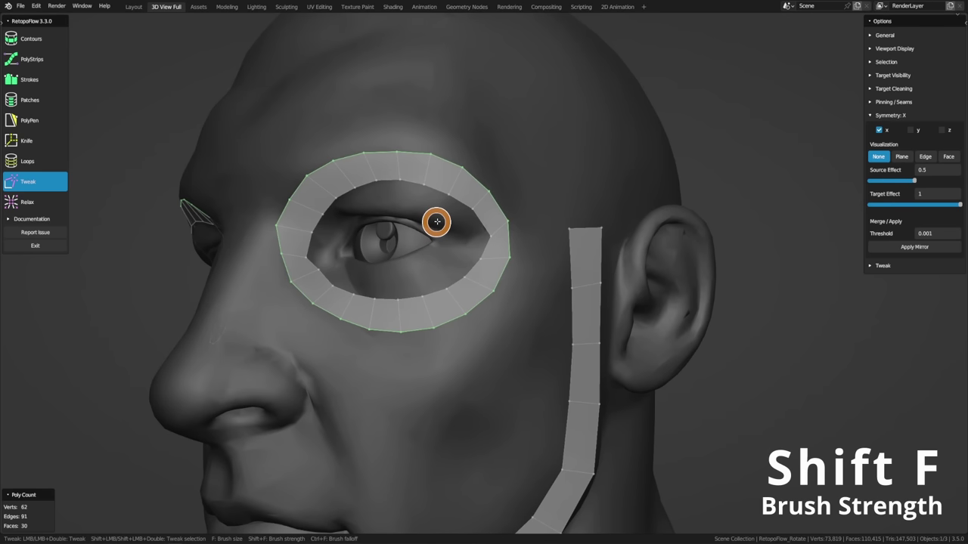
Step: Tweak the eye ring's nose-side vertices to round them and pull the outer corner into a point toward the ear
{"action": "left_click_drag", "start_coordinate": [304, 258], "coordinate": [307, 253]}
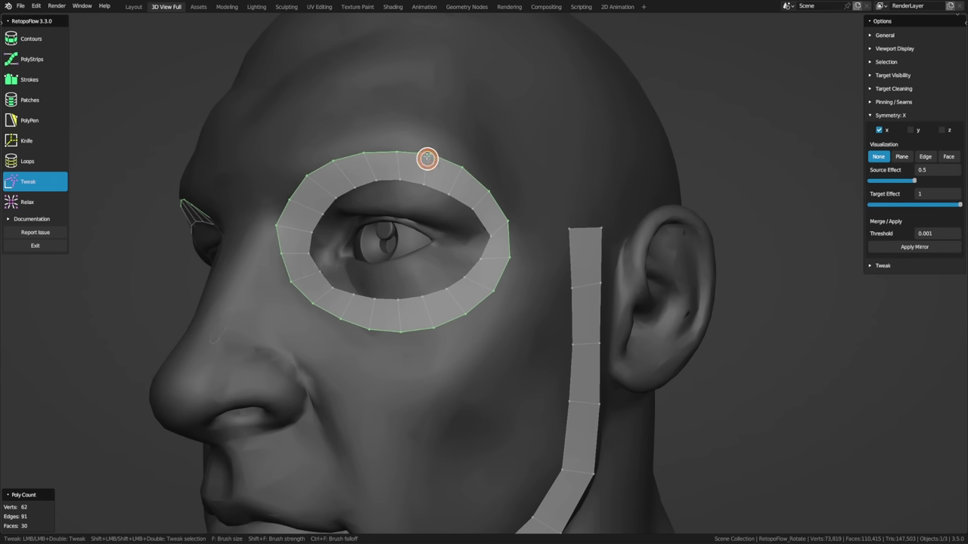
{"action": "mouse_move", "coordinate": [427, 158]}
{"action": "left_mouse_down"}
{"action": "mouse_move", "coordinate": [363, 153]}
{"action": "mouse_move", "coordinate": [332, 161]}
{"action": "mouse_move", "coordinate": [290, 205]}
{"action": "mouse_move", "coordinate": [273, 193]}
{"action": "mouse_move", "coordinate": [295, 283]}
{"action": "left_mouse_up"}
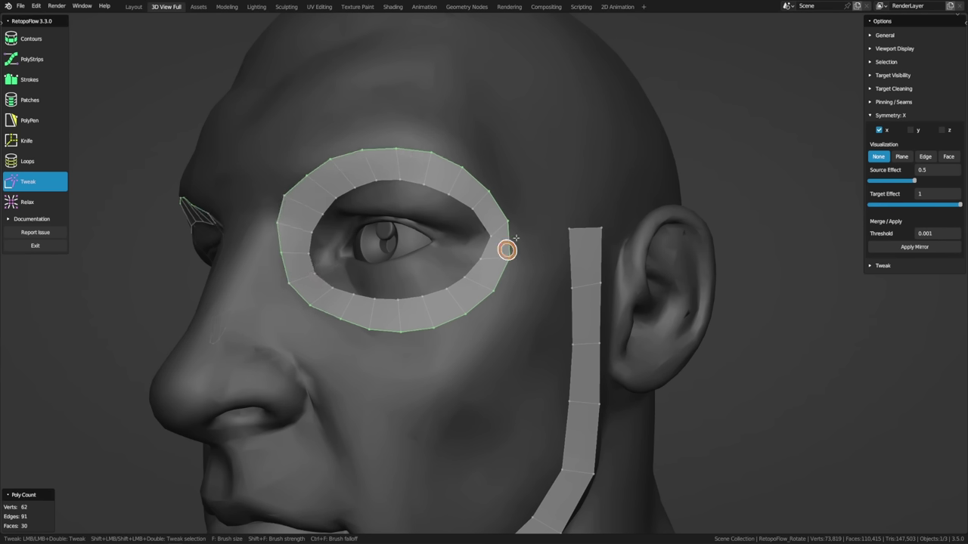
{"action": "left_click_drag", "start_coordinate": [510, 236], "coordinate": [523, 230]}
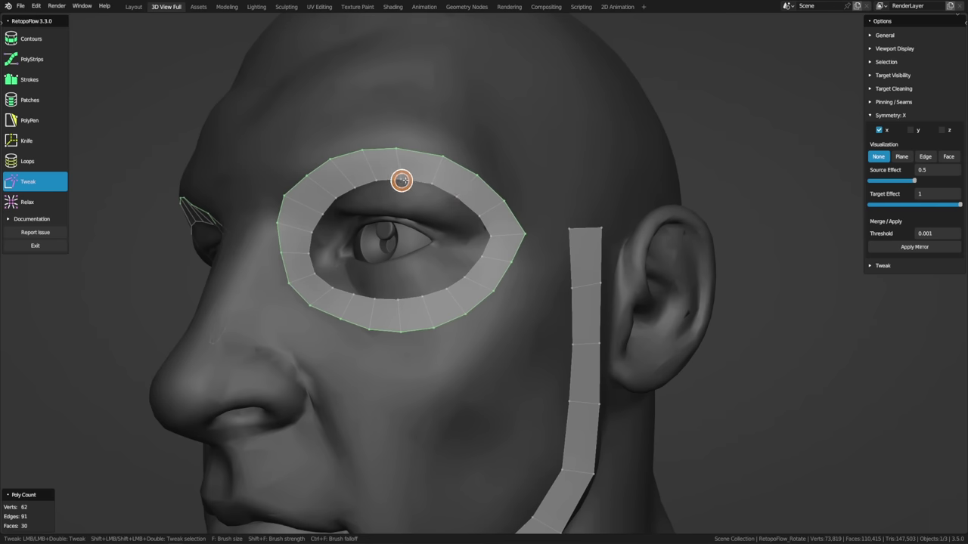
Step: Tweak the upper vertices of the eye ring outward to even the face spacing above the eye
{"action": "left_click_drag", "start_coordinate": [400, 182], "coordinate": [408, 181]}
{"action": "left_click_drag", "start_coordinate": [397, 149], "coordinate": [408, 147]}
{"action": "left_click_drag", "start_coordinate": [374, 184], "coordinate": [379, 183]}
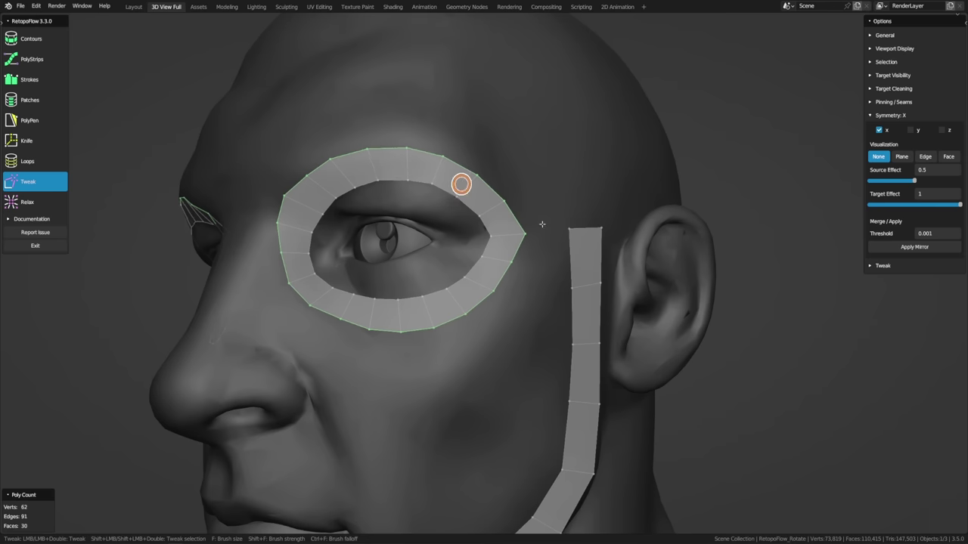
Step: Select the three nose-side edges of the eye ring and draw a Strokes line down the nose bridge centre to bridge them
{"action": "middle_click_drag", "start_coordinate": [298, 272], "coordinate": [380, 302]}
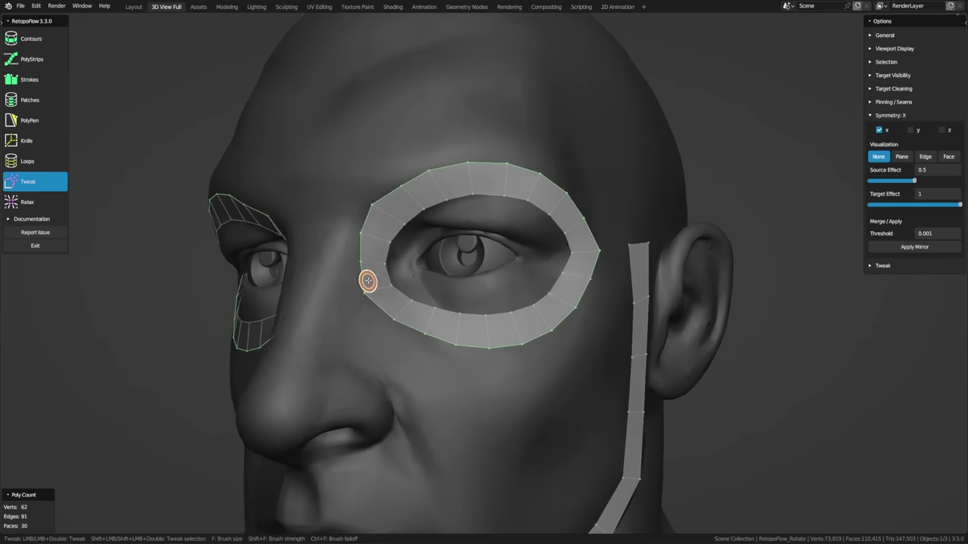
{"action": "left_click", "coordinate": [34, 79]}
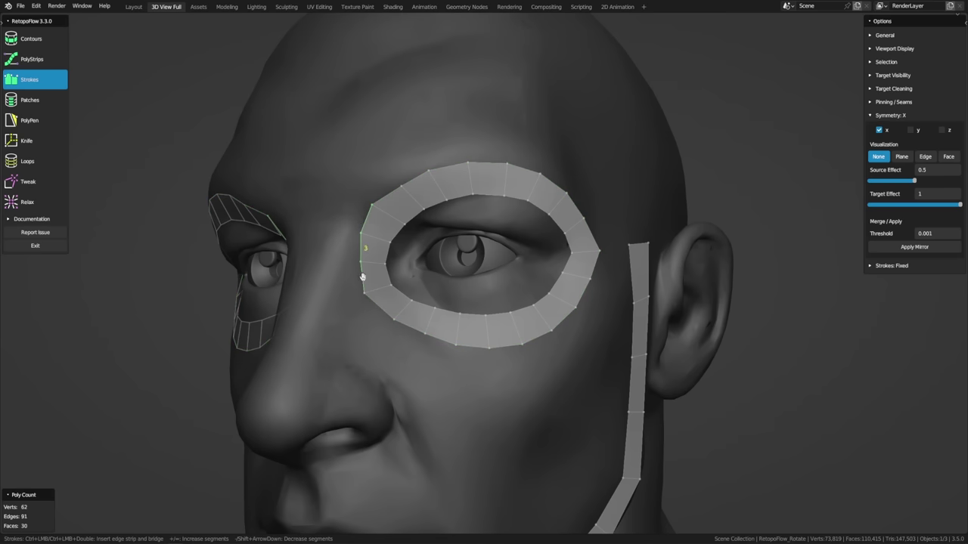
{"action": "mouse_move", "coordinate": [363, 277]}
{"action": "middle_mouse_down"}
{"action": "mouse_move", "coordinate": [320, 227]}
{"action": "mouse_move", "coordinate": [362, 238]}
{"action": "middle_mouse_up"}
{"action": "scroll", "coordinate": [354, 239], "scroll_direction": "up", "scroll_amount": 2}
{"action": "scroll", "coordinate": [362, 219], "scroll_direction": "down", "scroll_amount": 2}
{"action": "left_click_drag", "start_coordinate": [392, 215], "coordinate": [384, 325]}
{"action": "middle_click_drag", "start_coordinate": [452, 309], "coordinate": [481, 315]}
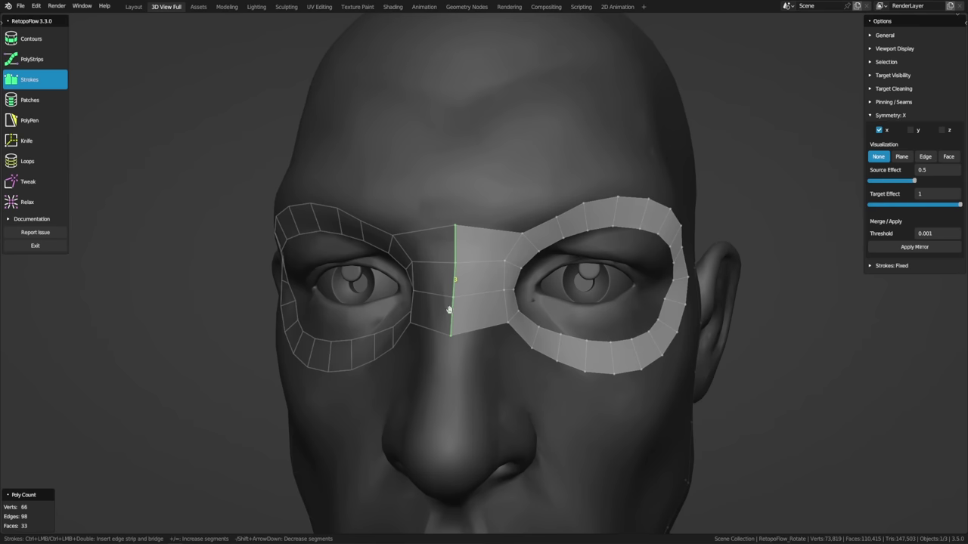
Step: Tweak the nose bridge centreline, raising its lowest vertex and lowering its highest vertex to narrow the band
{"action": "key", "text": "8"}
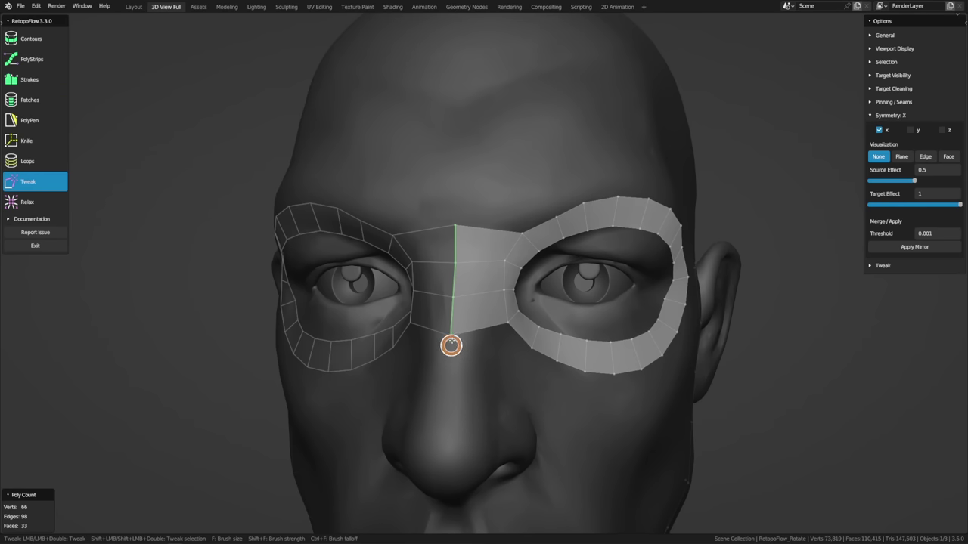
{"action": "left_click_drag", "start_coordinate": [451, 343], "coordinate": [452, 311]}
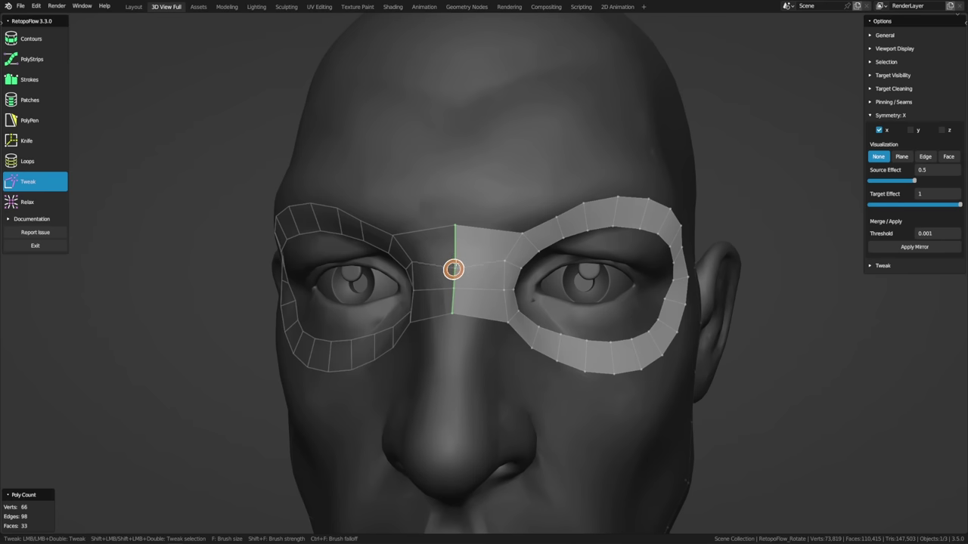
{"action": "left_click_drag", "start_coordinate": [453, 222], "coordinate": [455, 243]}
Step: Add a vertical loop cut through the nose bridge faces between the centreline and the eye ring
{"action": "key", "text": "3"}
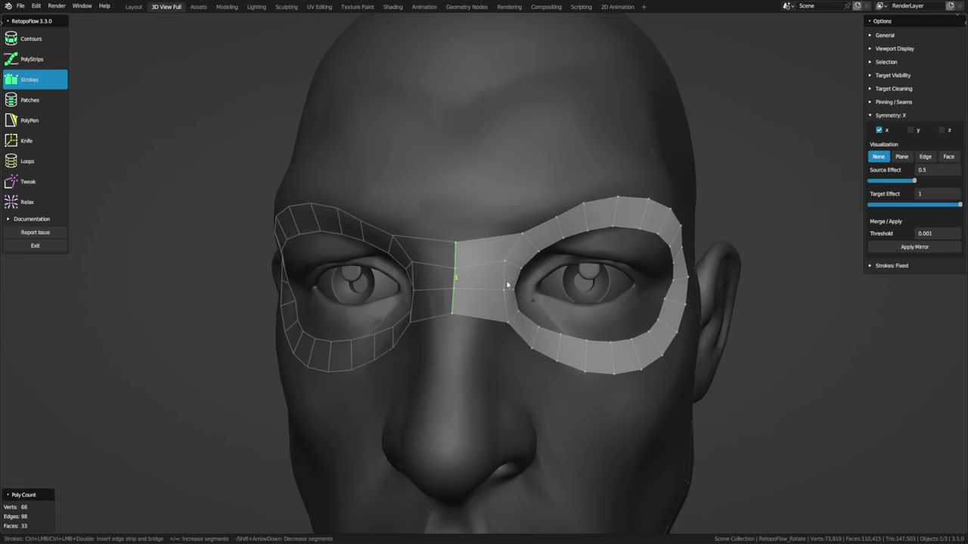
{"action": "mouse_move", "coordinate": [508, 285]}
{"action": "middle_mouse_down"}
{"action": "mouse_move", "coordinate": [476, 277]}
{"action": "mouse_move", "coordinate": [497, 283]}
{"action": "middle_mouse_up"}
{"action": "scroll", "coordinate": [496, 284], "scroll_direction": "up", "scroll_amount": 2}
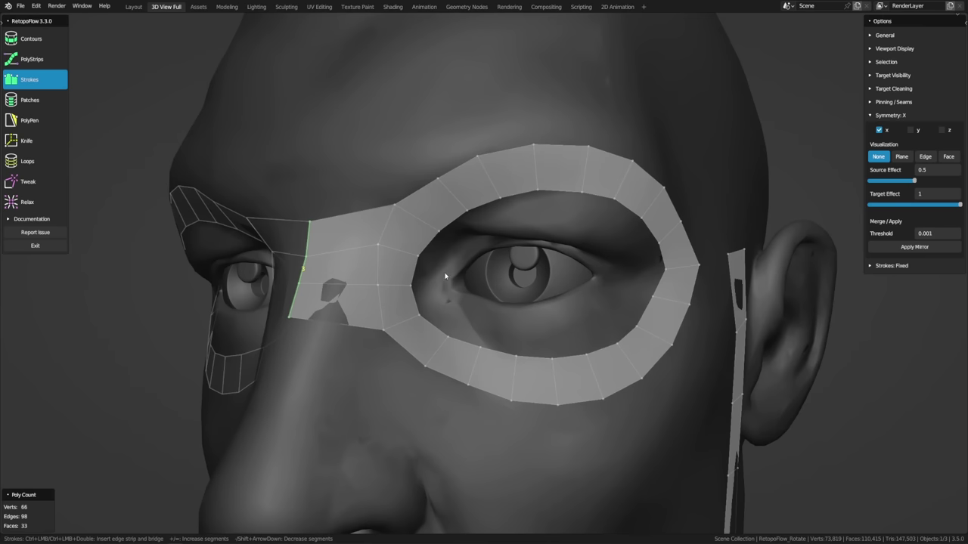
{"action": "key", "text": "ctrl+r"}
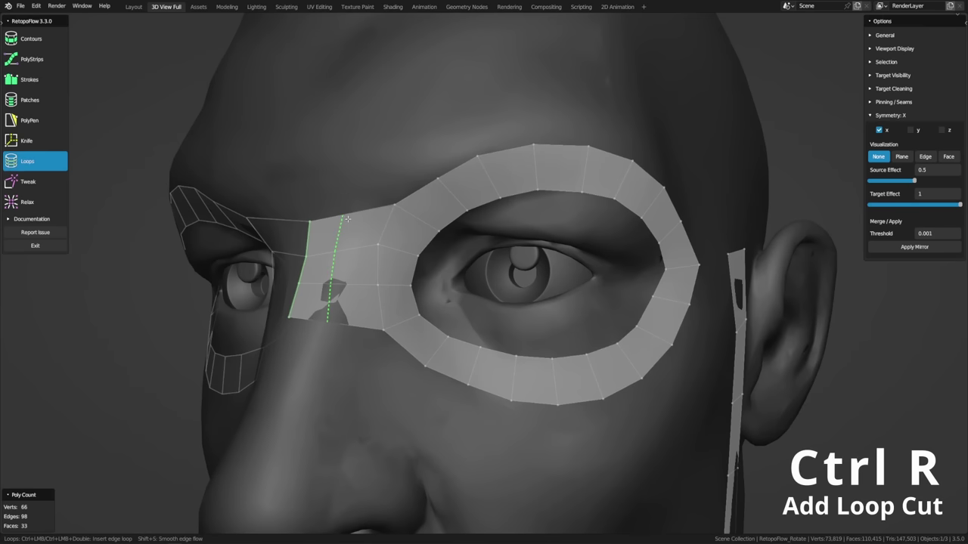
{"action": "left_click", "coordinate": [352, 219]}
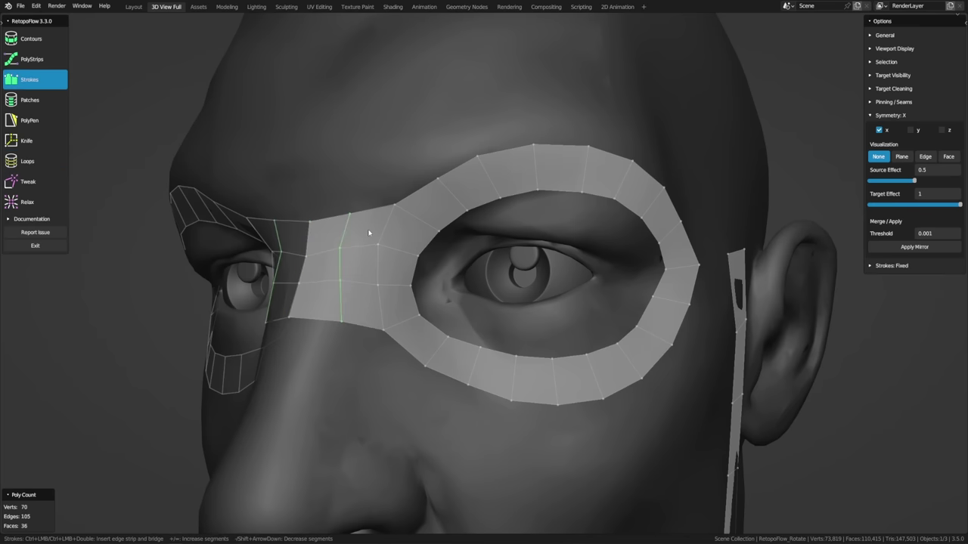
Step: Tweak the new loop's vertices on the nose bridge to smooth the curve below the brow, and return to Strokes
{"action": "middle_click_drag", "start_coordinate": [370, 233], "coordinate": [386, 264]}
{"action": "key", "text": "8"}
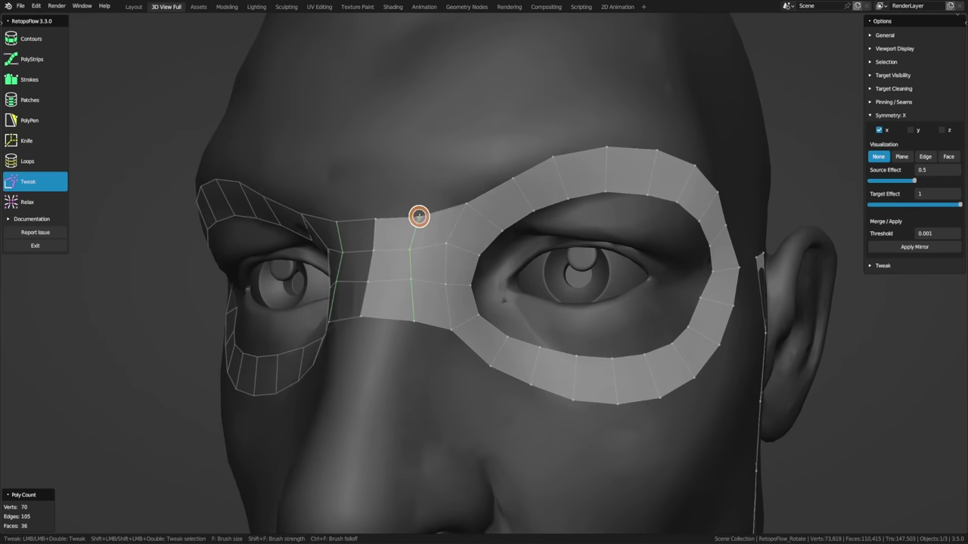
{"action": "key", "text": "3"}
{"action": "middle_click_drag", "start_coordinate": [486, 297], "coordinate": [419, 218]}
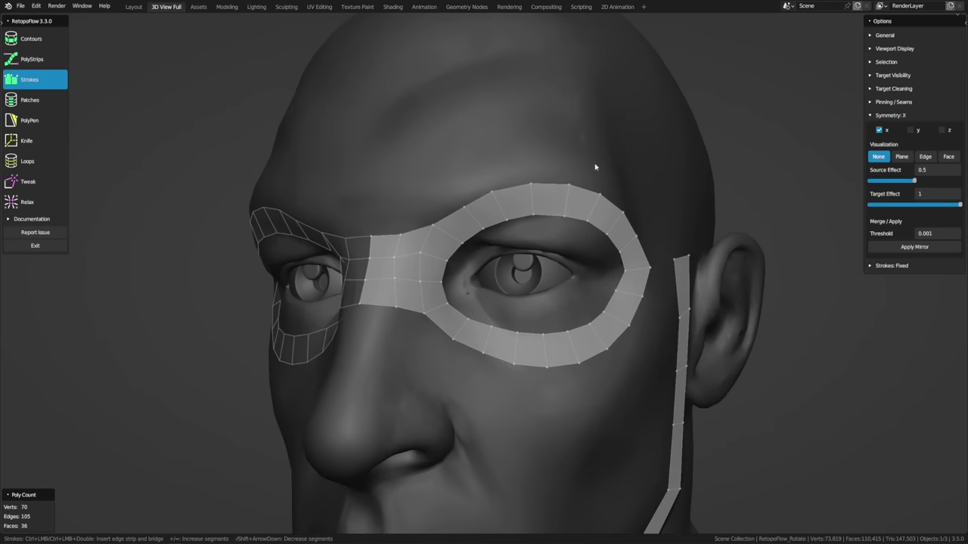
Step: Select the upper outer edge path from nose bridge to outer eye corner and draw a brow stroke to extend a face row
{"action": "middle_click_drag", "start_coordinate": [397, 296], "coordinate": [296, 281]}
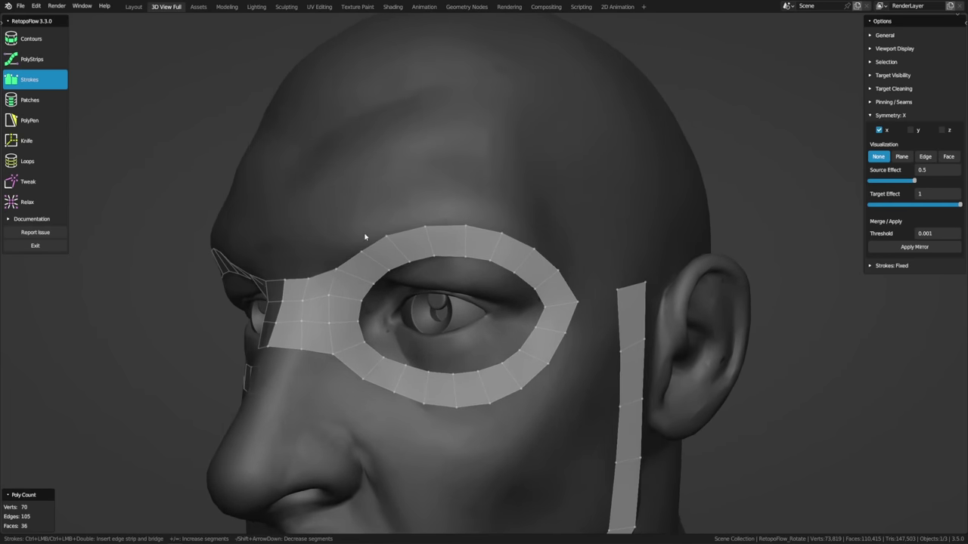
{"action": "left_click_drag", "start_coordinate": [572, 292], "coordinate": [469, 237]}
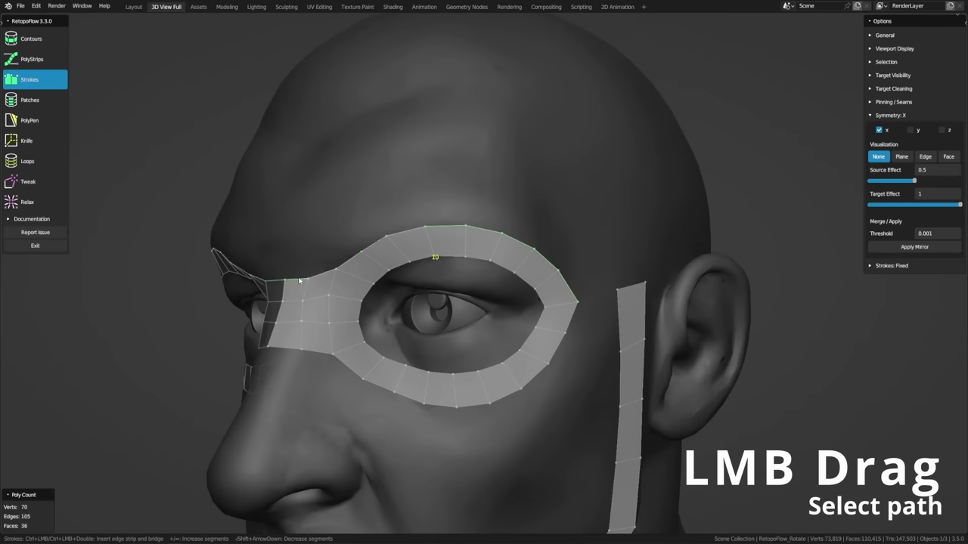
{"action": "middle_click_drag", "start_coordinate": [377, 177], "coordinate": [378, 192]}
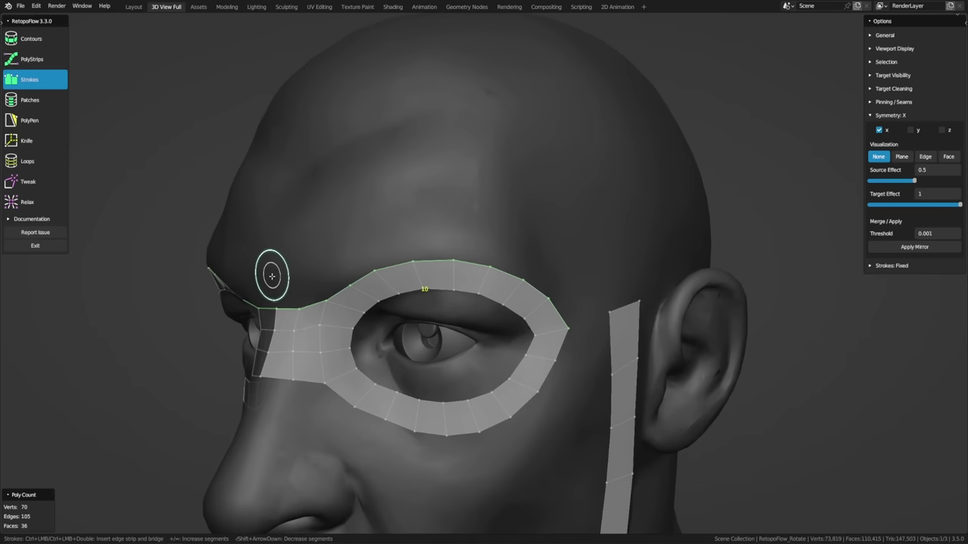
{"action": "mouse_move", "coordinate": [267, 277]}
{"action": "left_mouse_down", "text": "ctrl"}
{"action": "mouse_move", "coordinate": [300, 276]}
{"action": "mouse_move", "coordinate": [376, 222]}
{"action": "mouse_move", "coordinate": [456, 214]}
{"action": "mouse_move", "coordinate": [555, 252]}
{"action": "mouse_move", "coordinate": [591, 329]}
{"action": "left_mouse_up", "text": "ctrl"}
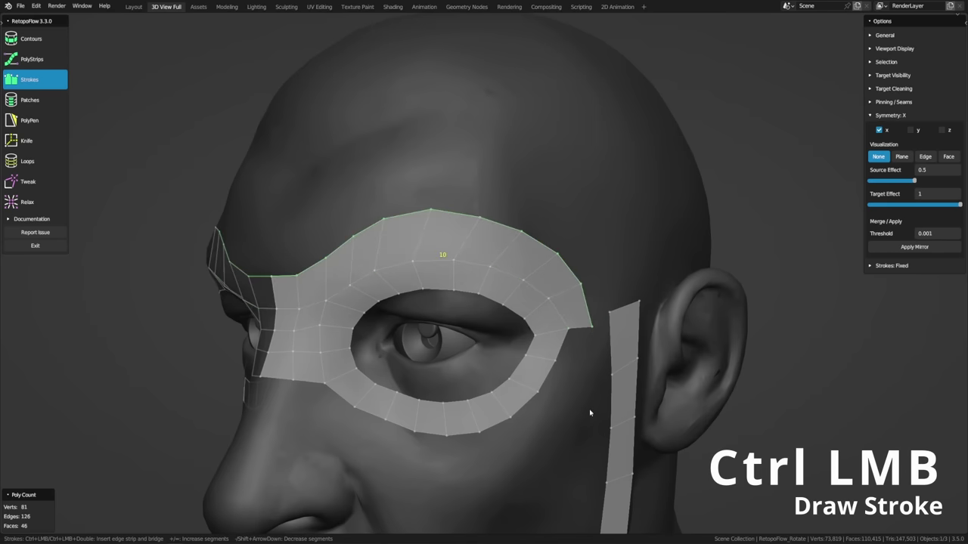
Step: Select the lower outer edge path and draw a stroke under the eye to the nose bridge, adding a second row of faces
{"action": "middle_click_drag", "start_coordinate": [576, 380], "coordinate": [578, 362]}
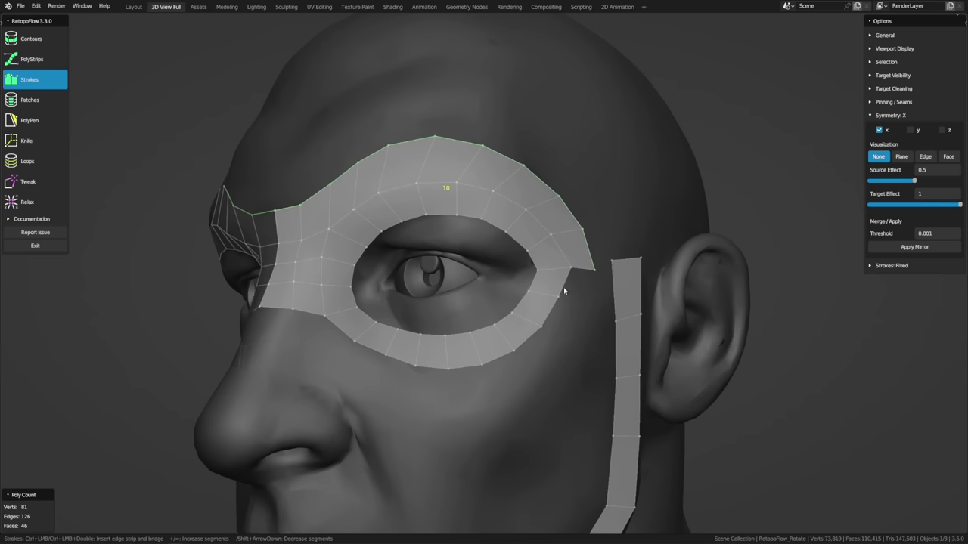
{"action": "left_click_drag", "start_coordinate": [564, 287], "coordinate": [510, 350]}
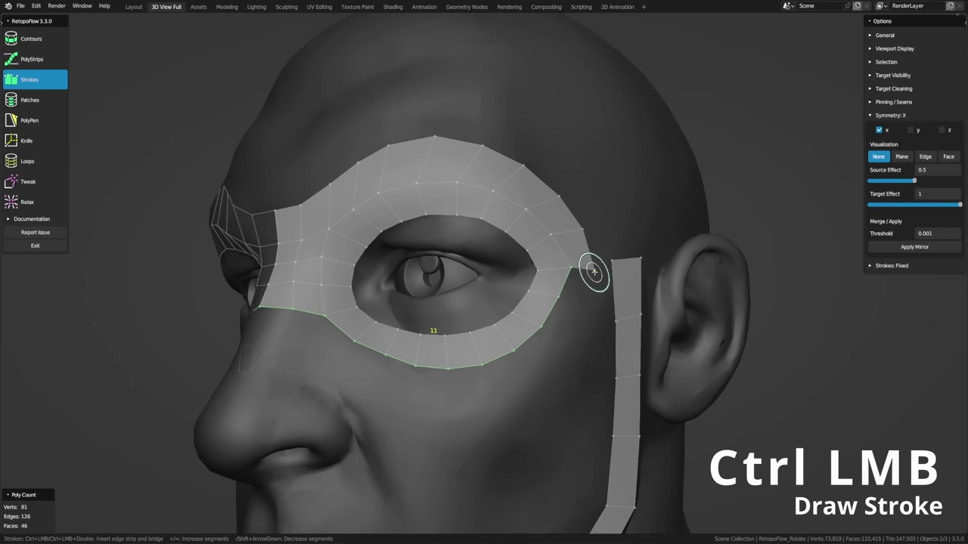
{"action": "mouse_move", "coordinate": [594, 272]}
{"action": "left_mouse_down", "text": "ctrl"}
{"action": "mouse_move", "coordinate": [583, 328]}
{"action": "mouse_move", "coordinate": [539, 384]}
{"action": "mouse_move", "coordinate": [465, 411]}
{"action": "mouse_move", "coordinate": [386, 404]}
{"action": "mouse_move", "coordinate": [325, 363]}
{"action": "mouse_move", "coordinate": [300, 326]}
{"action": "mouse_move", "coordinate": [253, 323]}
{"action": "left_mouse_up", "text": "ctrl"}
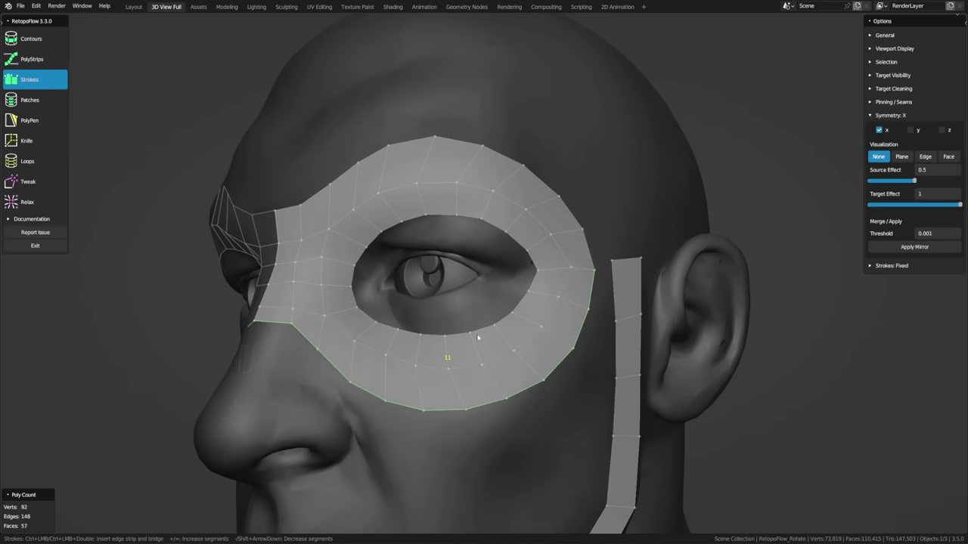
Step: Quick-tweak the lower mask vertices beside the nose and on the upper cheek to smooth the new row's edge
{"action": "middle_click_drag", "start_coordinate": [487, 354], "coordinate": [501, 361]}
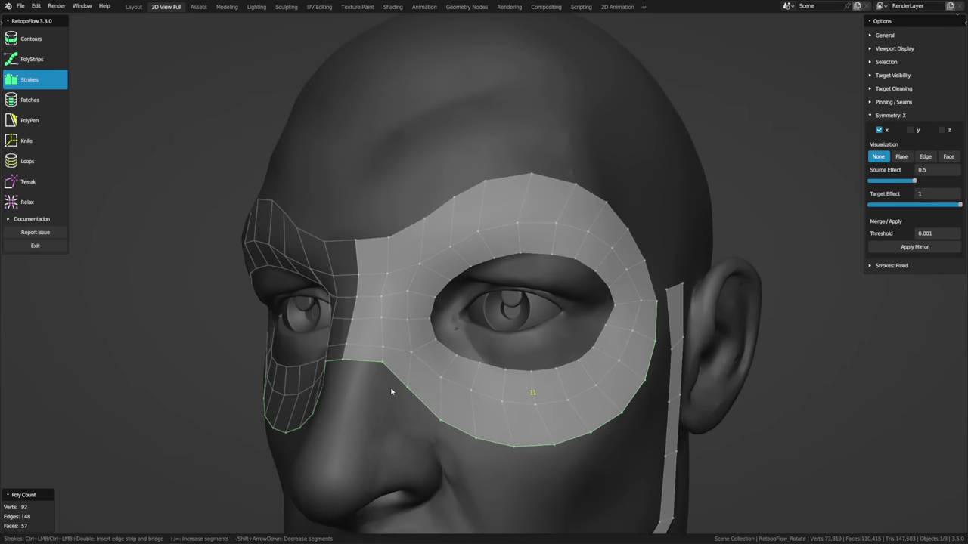
{"action": "key", "text": "c"}
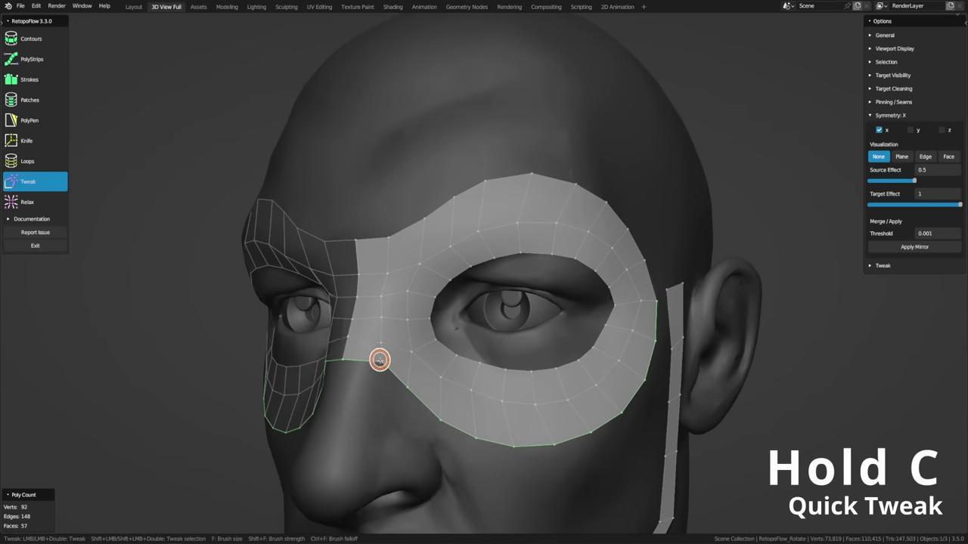
{"action": "mouse_move", "coordinate": [377, 360]}
{"action": "left_mouse_down"}
{"action": "mouse_move", "coordinate": [341, 353]}
{"action": "mouse_move", "coordinate": [410, 388]}
{"action": "mouse_move", "coordinate": [401, 373]}
{"action": "left_mouse_up"}
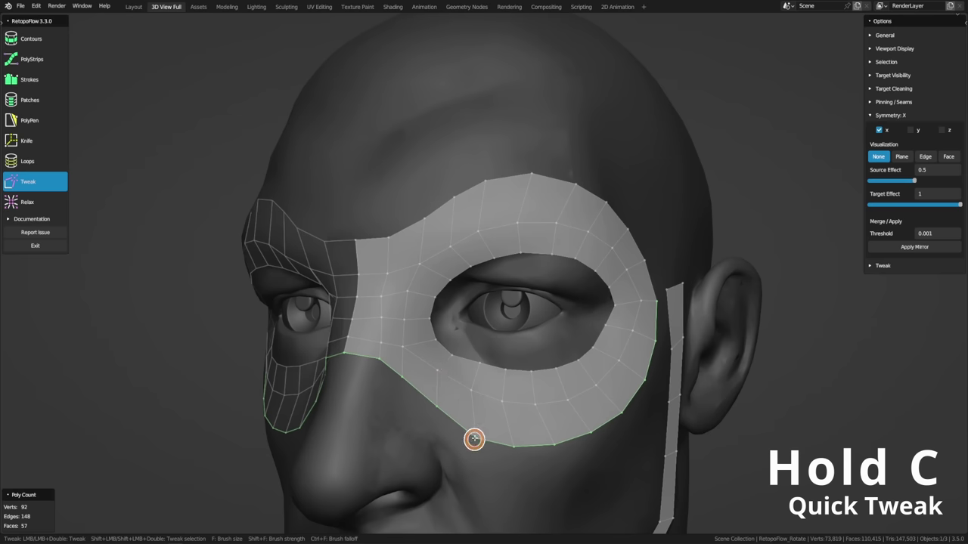
{"action": "mouse_move", "coordinate": [471, 438]}
{"action": "left_mouse_down"}
{"action": "mouse_move", "coordinate": [471, 426]}
{"action": "mouse_move", "coordinate": [509, 437]}
{"action": "left_mouse_up"}
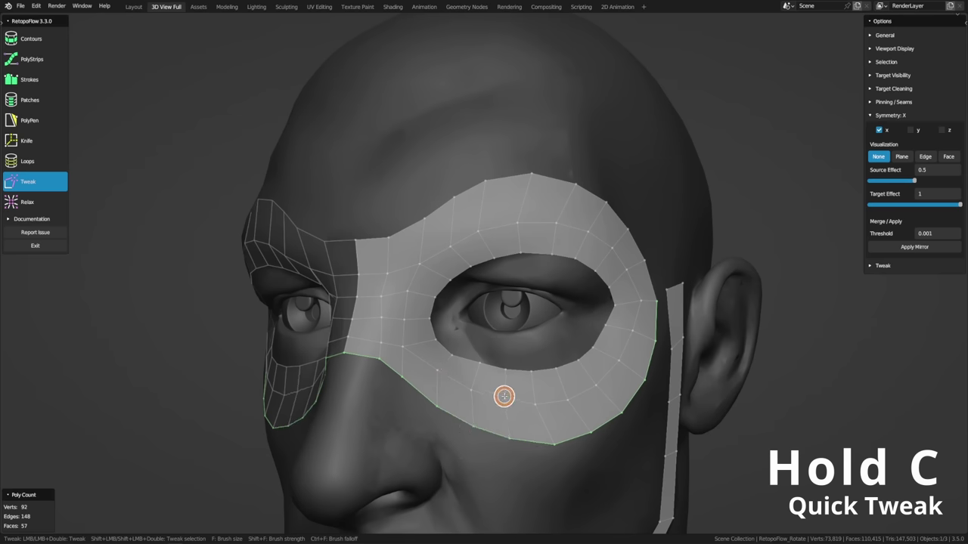
Step: Quick-tweak the mask's lower edge from a side view, pulling it into a downward point on the cheek
{"action": "key", "text": "c"}
{"action": "mouse_move", "coordinate": [596, 400]}
{"action": "middle_mouse_down"}
{"action": "mouse_move", "coordinate": [507, 386]}
{"action": "mouse_move", "coordinate": [410, 328]}
{"action": "middle_mouse_up"}
{"action": "key", "text": "c"}
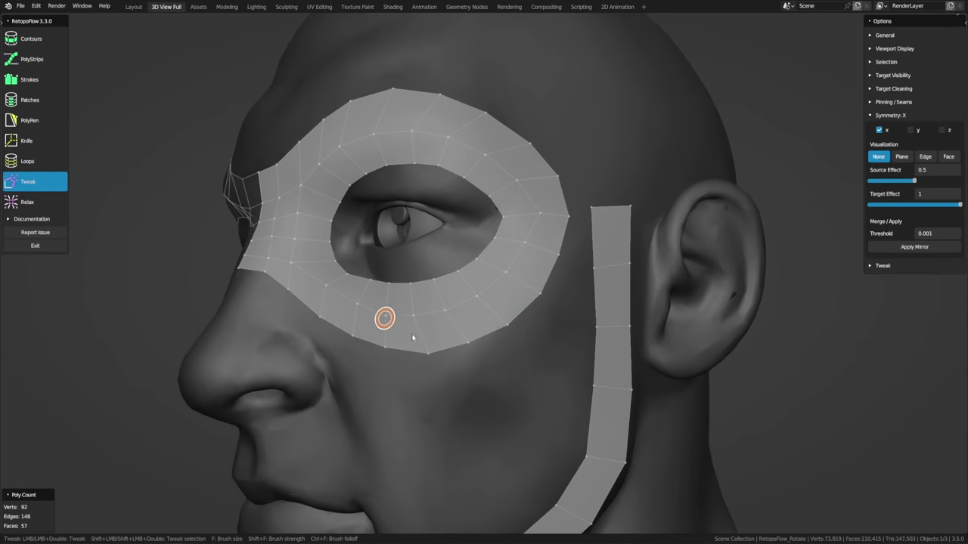
{"action": "key", "text": "c"}
{"action": "key", "text": "c"}
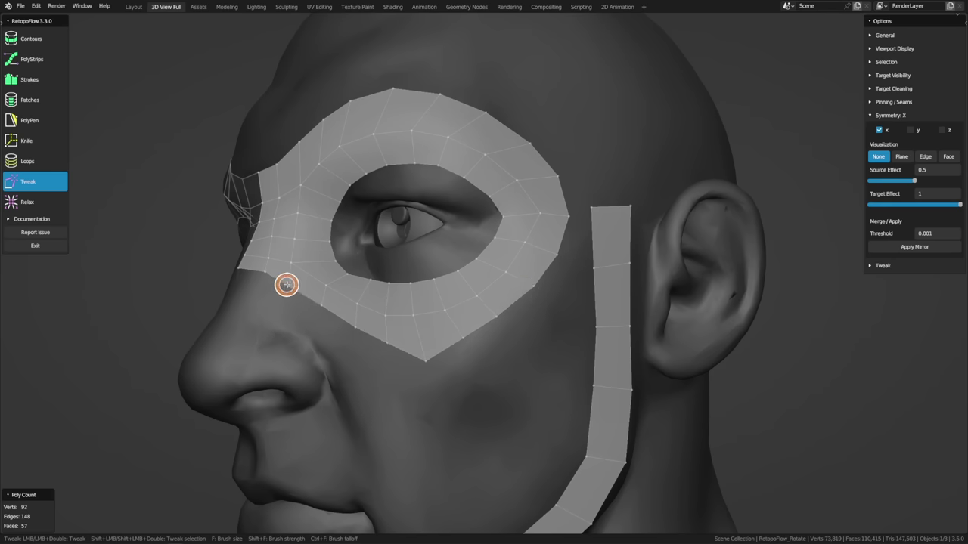
Step: Quick-tweak the vertices around the eye mask to even out the ring's spacing
{"action": "middle_click_drag", "start_coordinate": [482, 304], "coordinate": [499, 311]}
{"action": "scroll", "coordinate": [499, 311], "scroll_direction": "up", "scroll_amount": 2}
{"action": "key", "text": "c"}
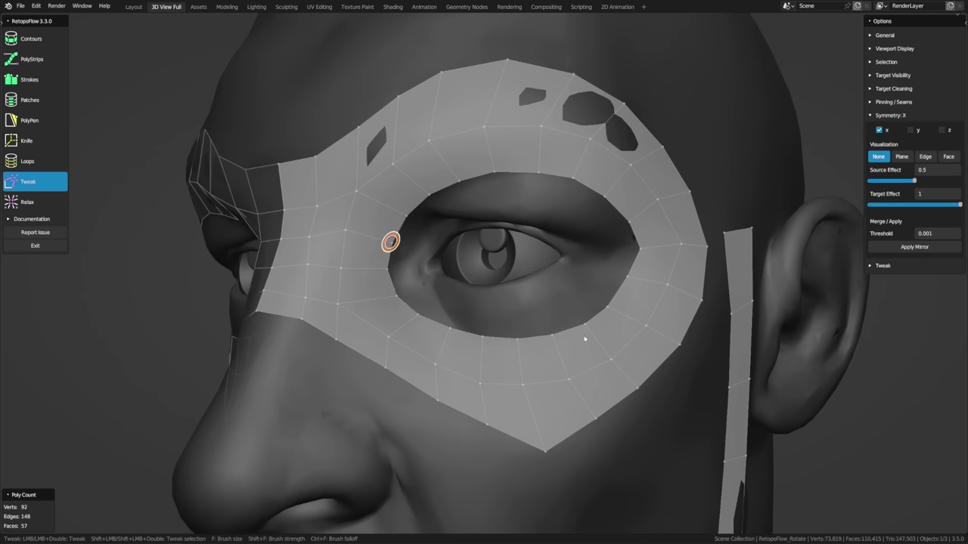
{"action": "middle_click_drag", "start_coordinate": [646, 270], "coordinate": [569, 263]}
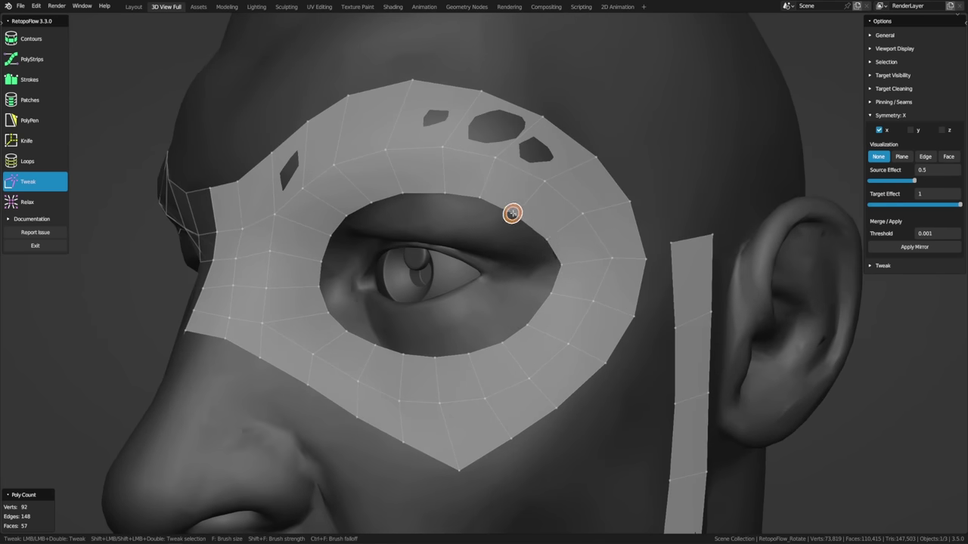
Step: Insert an edge loop with the Loops tool around the eye through the mask's innermost ring of faces
{"action": "key", "text": "3"}
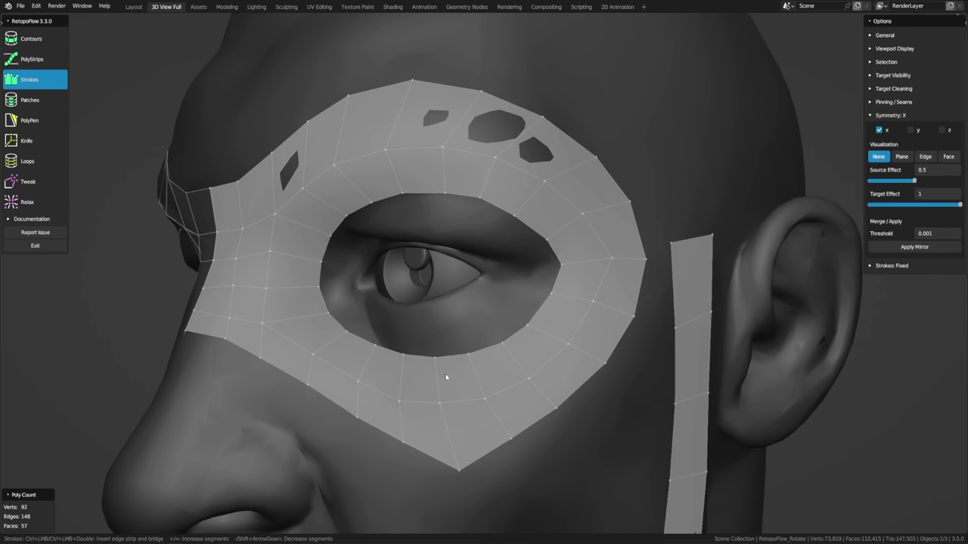
{"action": "key", "text": "7"}
{"action": "left_click", "coordinate": [550, 327], "text": "ctrl"}
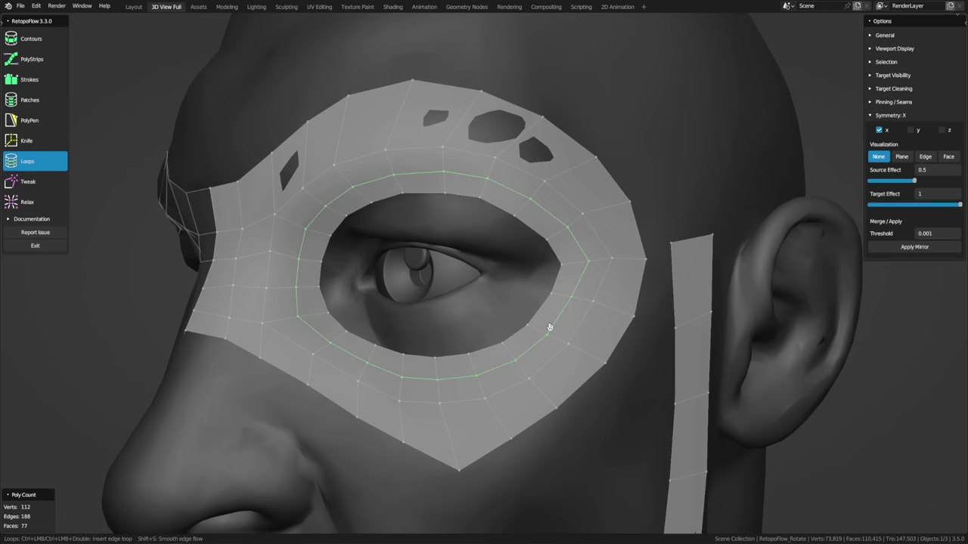
{"action": "key", "text": "3"}
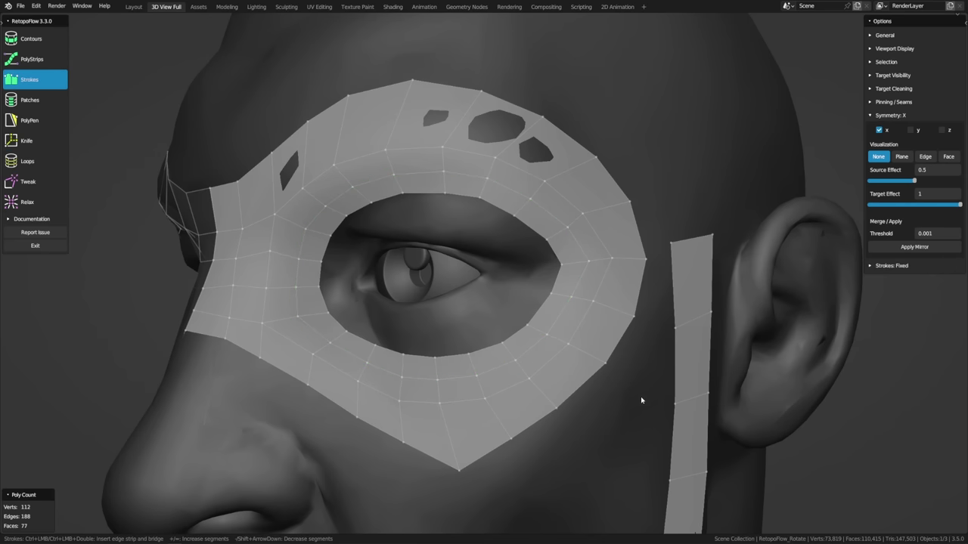
Step: Tweak the upper and lower vertices of the jaw strip's edge beside the chin, moving that edge closer to the chin's centre
{"action": "middle_click_drag", "start_coordinate": [640, 398], "coordinate": [512, 270]}
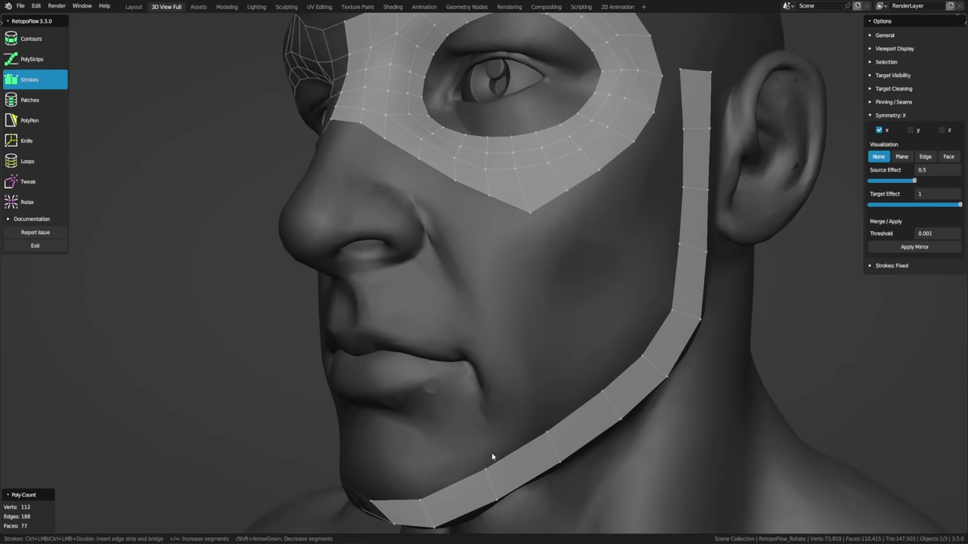
{"action": "middle_click_drag", "start_coordinate": [492, 457], "coordinate": [471, 423]}
{"action": "key", "text": "8"}
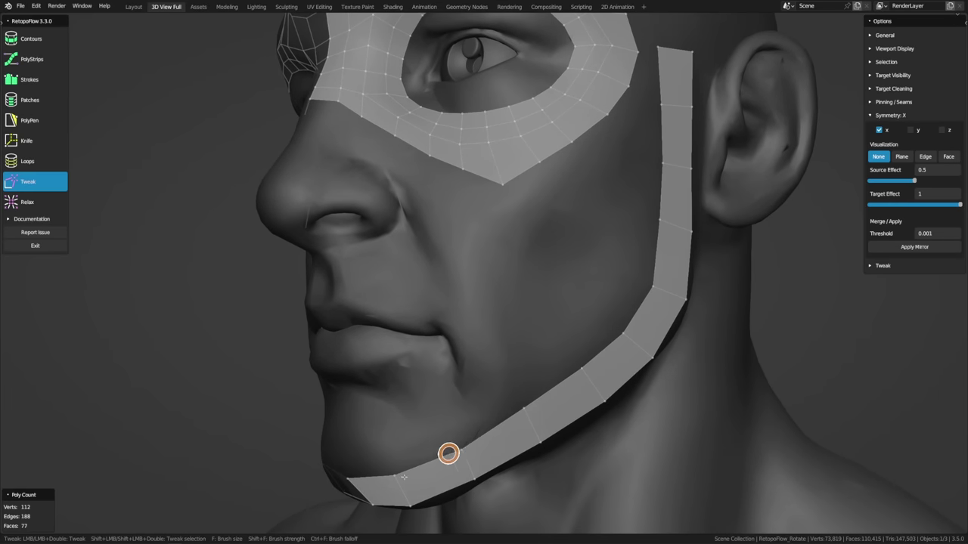
{"action": "key", "text": "3"}
{"action": "mouse_move", "coordinate": [396, 476]}
{"action": "middle_mouse_down"}
{"action": "mouse_move", "coordinate": [502, 287]}
{"action": "mouse_move", "coordinate": [492, 352]}
{"action": "mouse_move", "coordinate": [516, 383]}
{"action": "middle_mouse_up"}
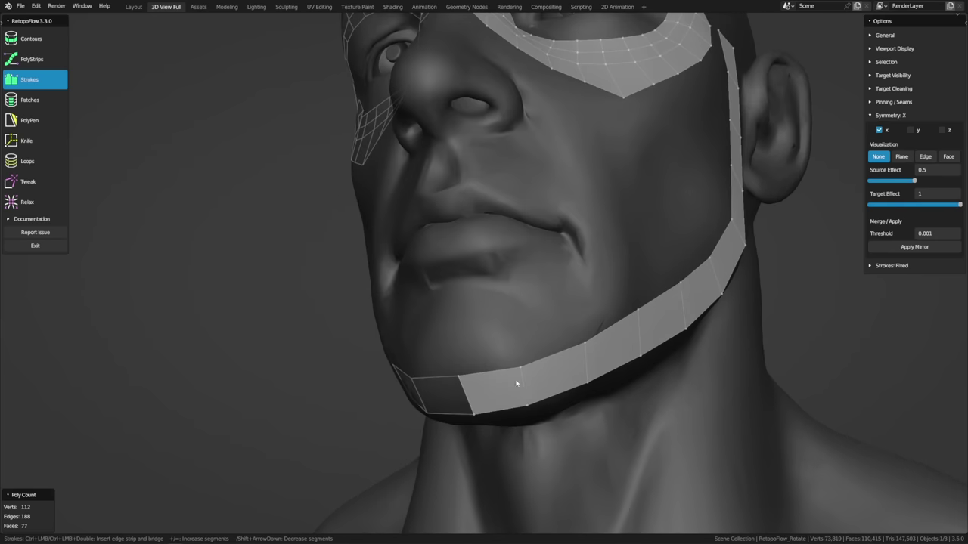
{"action": "key", "text": "8"}
{"action": "left_click_drag", "start_coordinate": [521, 366], "coordinate": [501, 376]}
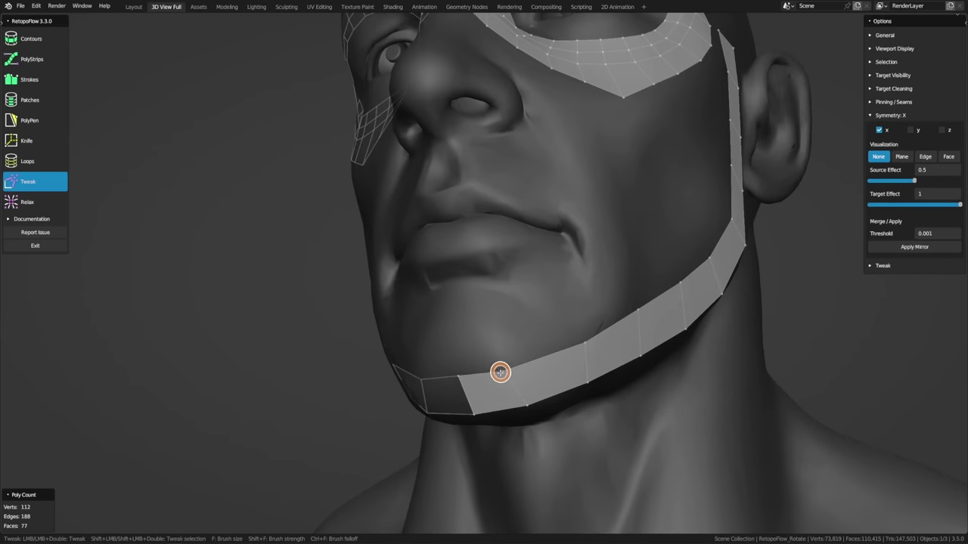
{"action": "left_click_drag", "start_coordinate": [526, 407], "coordinate": [505, 410]}
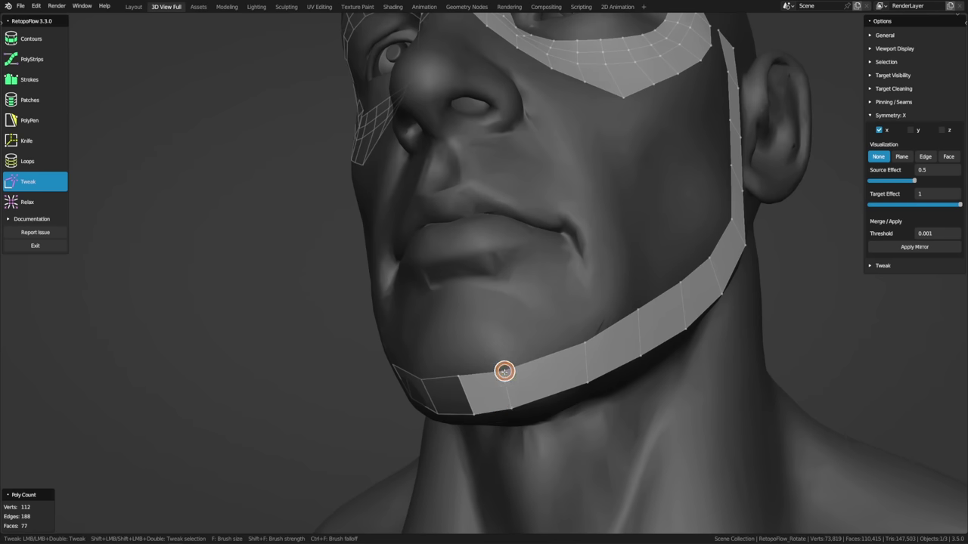
{"action": "left_click_drag", "start_coordinate": [505, 371], "coordinate": [503, 373]}
{"action": "left_click_drag", "start_coordinate": [509, 410], "coordinate": [515, 409]}
Step: Tweak the lower vertex of the next edge along the jaw strip to straighten the edge across the strip
{"action": "key", "text": "3"}
{"action": "middle_click_drag", "start_coordinate": [512, 367], "coordinate": [521, 351]}
{"action": "key", "text": "8"}
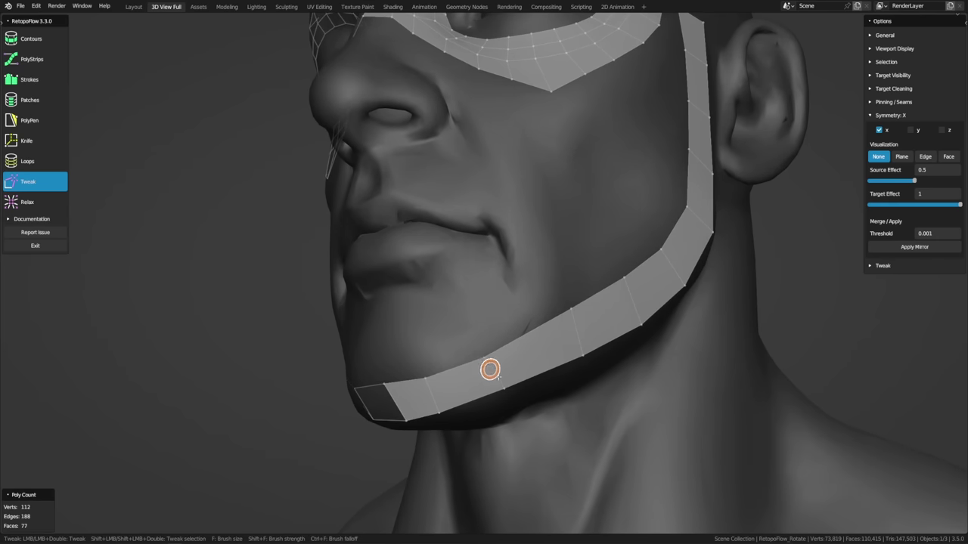
Step: Add a loop cut across the long face in the middle of the jaw strip and quick-tweak its lower vertex
{"action": "key", "text": "ctrl+r"}
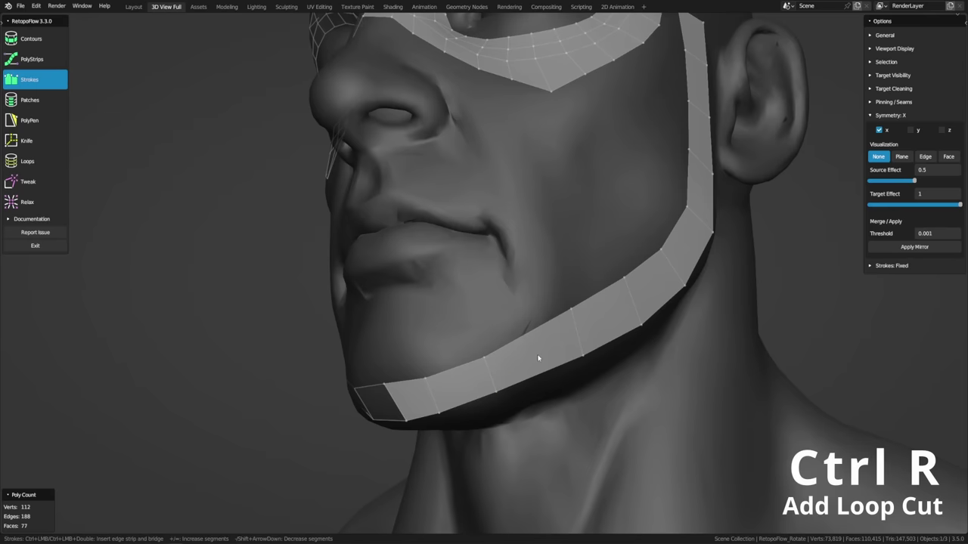
{"action": "left_click", "coordinate": [540, 350]}
{"action": "key", "text": "c"}
{"action": "left_click_drag", "start_coordinate": [544, 368], "coordinate": [547, 371]}
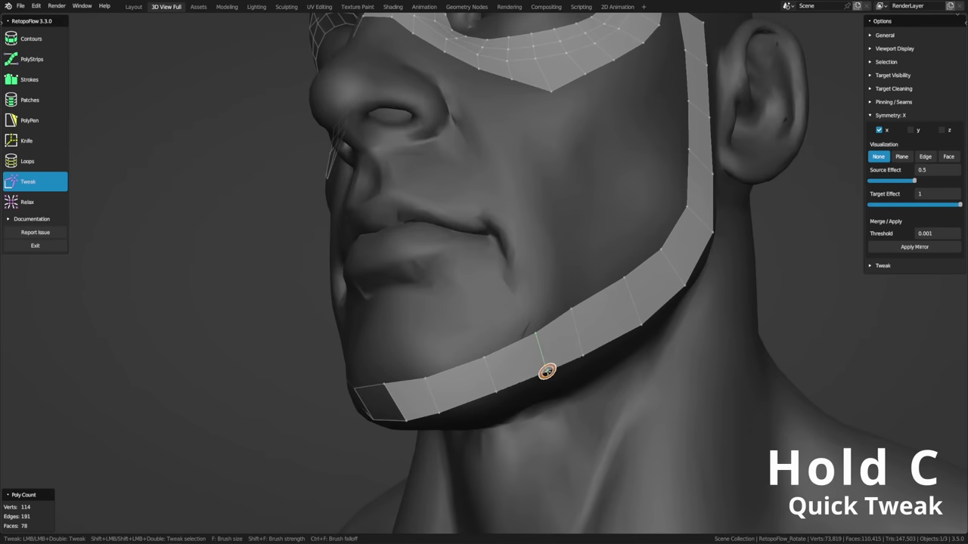
Step: Select the jaw strip's upper edge path from the chin's centre to the new loop cut and draw a stroke above it to add a face row
{"action": "middle_click_drag", "start_coordinate": [536, 265], "coordinate": [531, 275]}
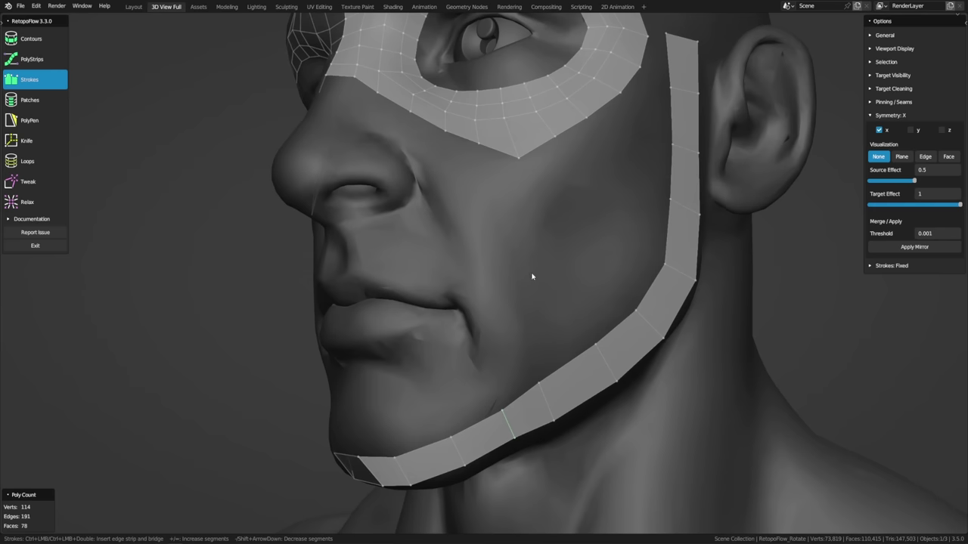
{"action": "middle_click_drag", "start_coordinate": [501, 391], "coordinate": [392, 440]}
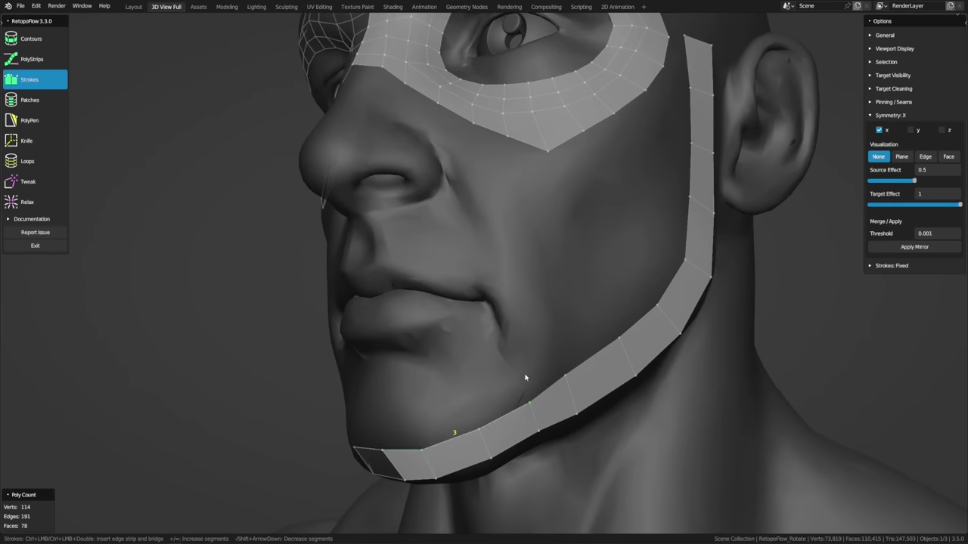
{"action": "middle_click_drag", "start_coordinate": [527, 368], "coordinate": [527, 361]}
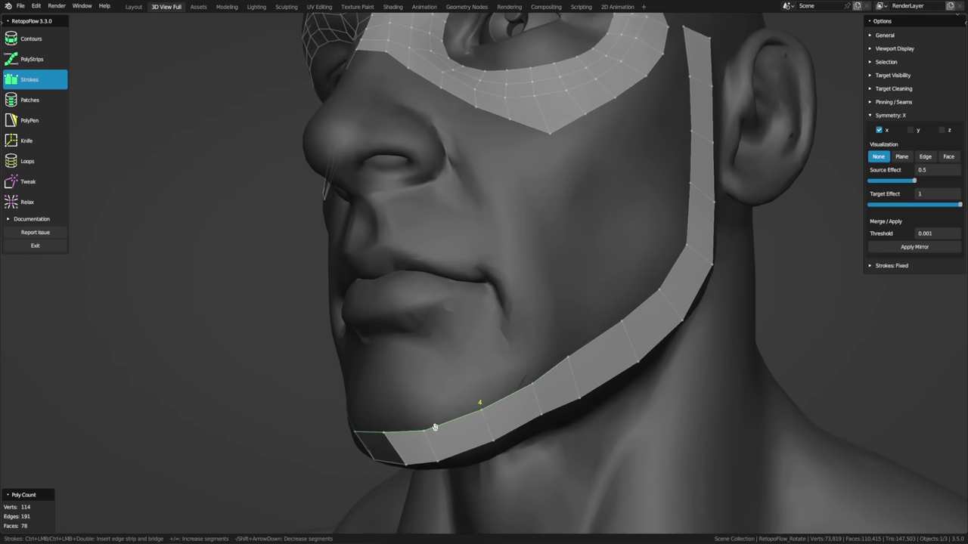
{"action": "mouse_move", "coordinate": [371, 400]}
{"action": "left_mouse_down"}
{"action": "mouse_move", "coordinate": [486, 373]}
{"action": "mouse_move", "coordinate": [521, 354]}
{"action": "mouse_move", "coordinate": [542, 314]}
{"action": "mouse_move", "coordinate": [512, 367]}
{"action": "left_mouse_up"}
Step: Tweak the upper vertices of the new chin row, including its outer corner and the vertex near the centre
{"action": "key", "text": "8"}
{"action": "left_click_drag", "start_coordinate": [534, 335], "coordinate": [536, 338]}
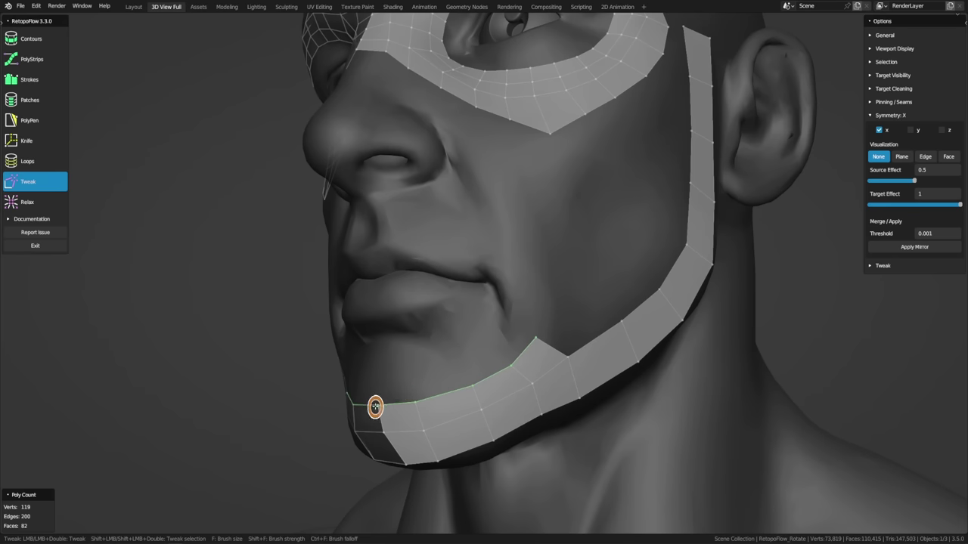
{"action": "key", "text": "3"}
Step: Draw a PolyStrips strip from the chin row's outer corner around the mouth up to the nose side and reduce it to 6 segments
{"action": "middle_click_drag", "start_coordinate": [579, 294], "coordinate": [541, 320]}
{"action": "key", "text": "q"}
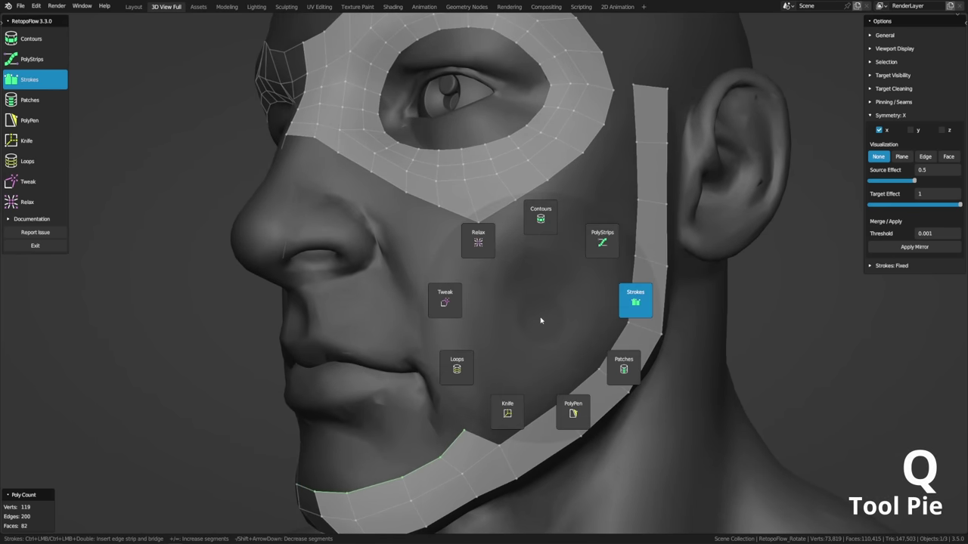
{"action": "left_click", "coordinate": [633, 214]}
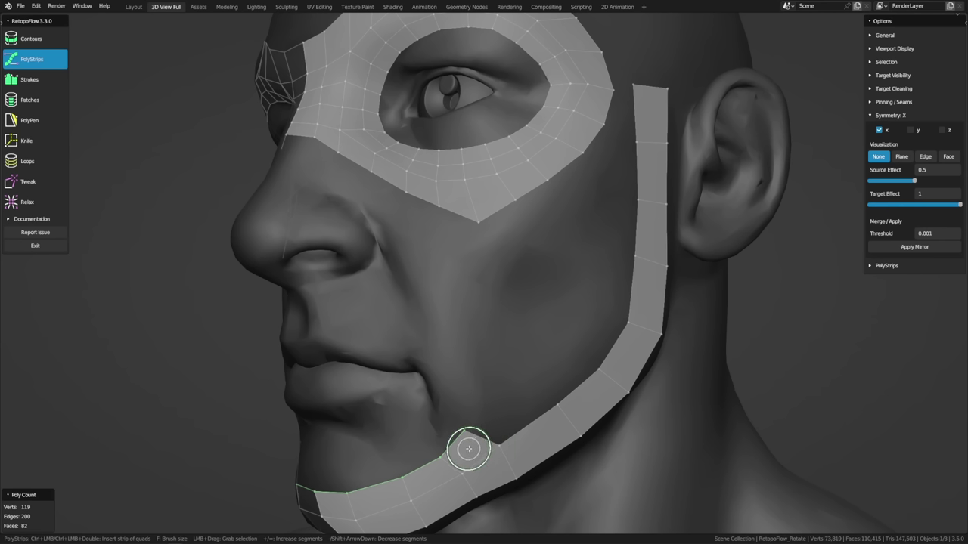
{"action": "mouse_move", "coordinate": [490, 401]}
{"action": "left_mouse_down"}
{"action": "mouse_move", "coordinate": [479, 292]}
{"action": "mouse_move", "coordinate": [388, 210]}
{"action": "left_mouse_up"}
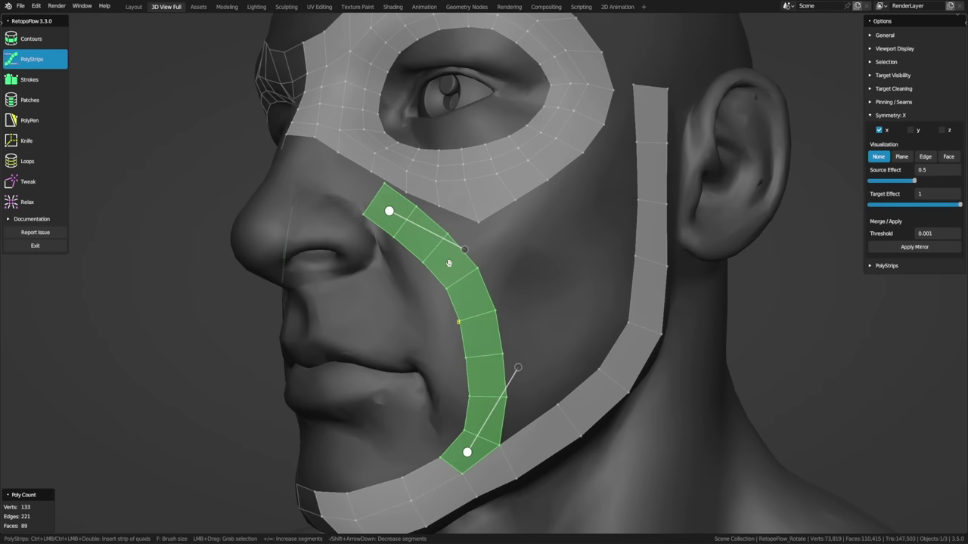
{"action": "scroll", "coordinate": [559, 339], "scroll_direction": "down", "scroll_amount": 1, "text": "shift"}
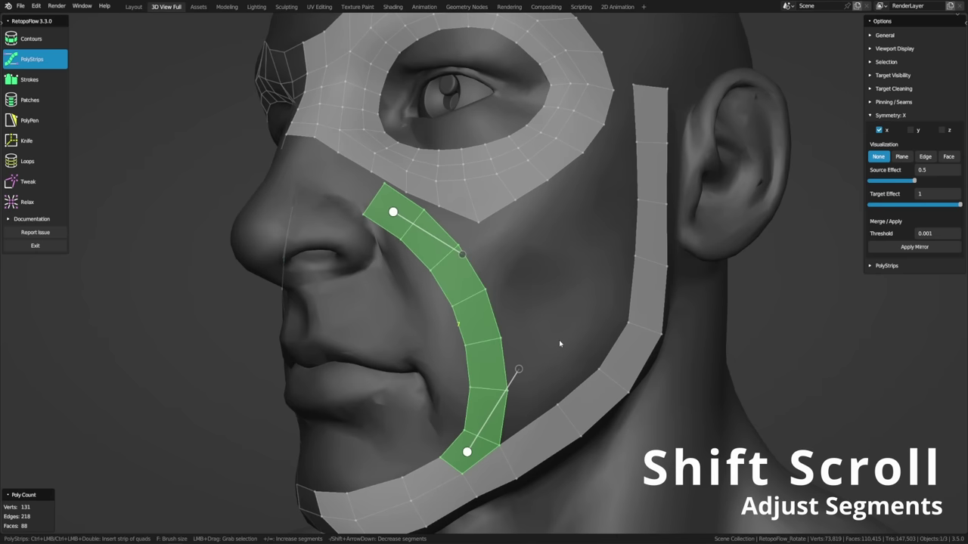
{"action": "scroll", "coordinate": [560, 344], "scroll_direction": "down", "scroll_amount": 1, "text": "shift"}
Step: Pull the cheek strip's upper end away from the nose with its curve handle and tweak the end vertices to narrow it
{"action": "left_click_drag", "start_coordinate": [397, 214], "coordinate": [444, 256]}
{"action": "scroll", "coordinate": [529, 252], "scroll_direction": "up", "scroll_amount": 2}
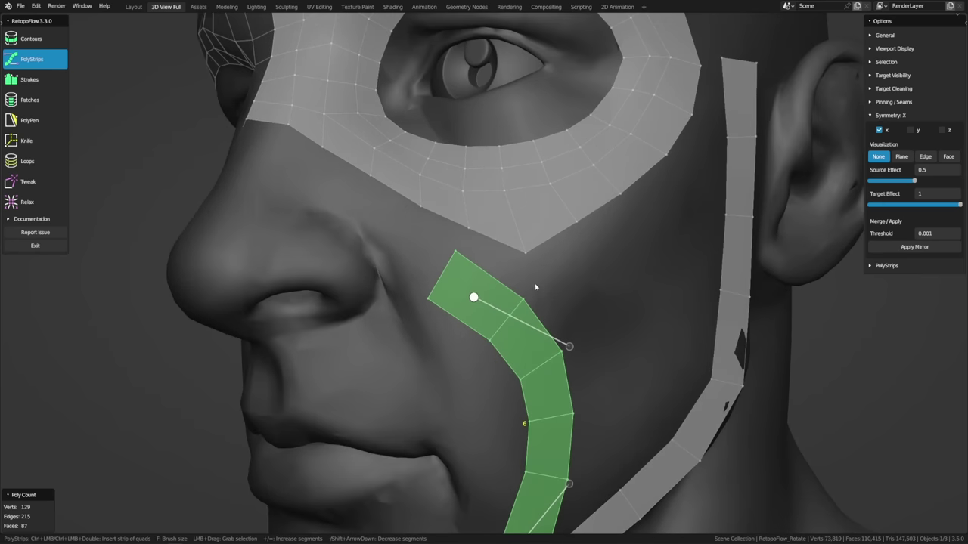
{"action": "key", "text": "8"}
{"action": "mouse_move", "coordinate": [505, 298]}
{"action": "left_mouse_down"}
{"action": "mouse_move", "coordinate": [492, 341]}
{"action": "mouse_move", "coordinate": [458, 250]}
{"action": "mouse_move", "coordinate": [469, 262]}
{"action": "mouse_move", "coordinate": [459, 270]}
{"action": "left_mouse_up"}
{"action": "left_click_drag", "start_coordinate": [427, 307], "coordinate": [443, 303]}
{"action": "key", "text": "2"}
Step: Bridge the cheek strip's upper end to the eye mask's lower point with PolyStrips and tweak the joint's outer corner vertex
{"action": "scroll", "coordinate": [602, 300], "scroll_direction": "down", "scroll_amount": 2}
{"action": "mouse_move", "coordinate": [601, 301]}
{"action": "middle_mouse_down"}
{"action": "mouse_move", "coordinate": [592, 301]}
{"action": "mouse_move", "coordinate": [601, 306]}
{"action": "middle_mouse_up"}
{"action": "scroll", "coordinate": [594, 300], "scroll_direction": "up", "scroll_amount": 2}
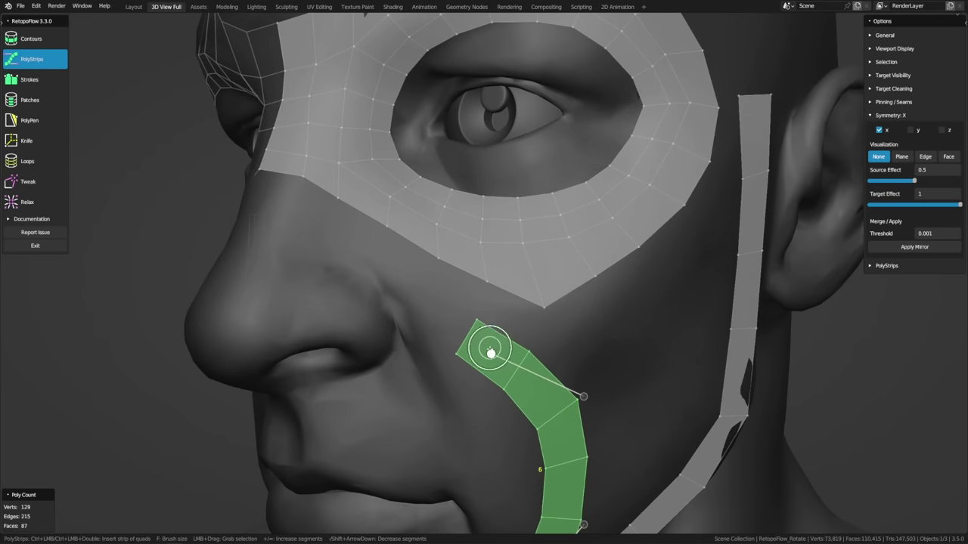
{"action": "mouse_move", "coordinate": [491, 353]}
{"action": "left_mouse_down", "text": "ctrl"}
{"action": "mouse_move", "coordinate": [506, 294]}
{"action": "mouse_move", "coordinate": [500, 254]}
{"action": "left_mouse_up", "text": "ctrl"}
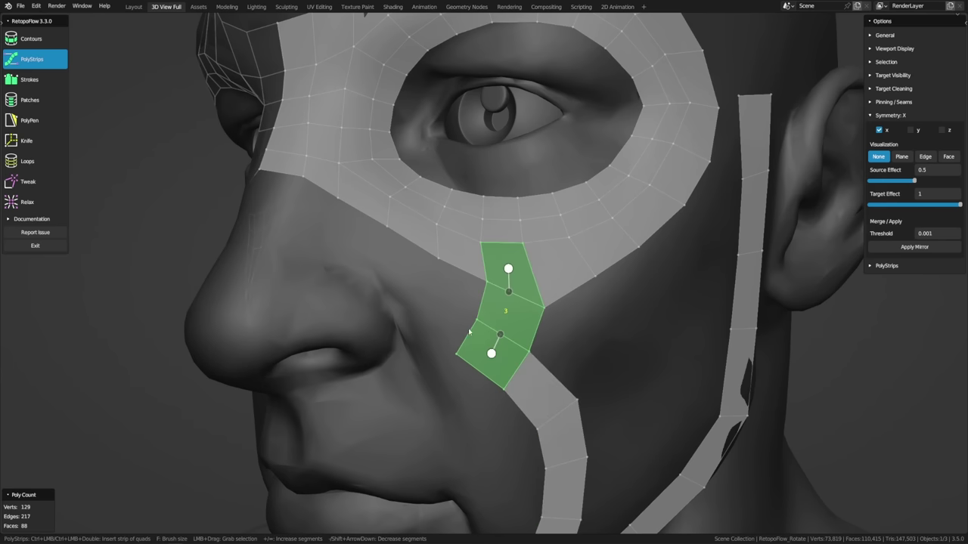
{"action": "key", "text": "8"}
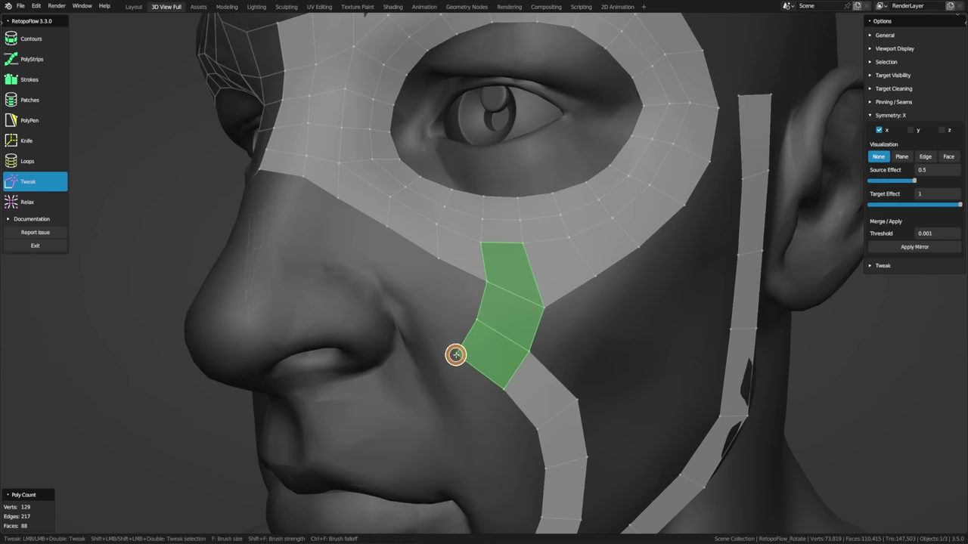
{"action": "left_click_drag", "start_coordinate": [456, 354], "coordinate": [479, 316]}
{"action": "key", "text": "2"}
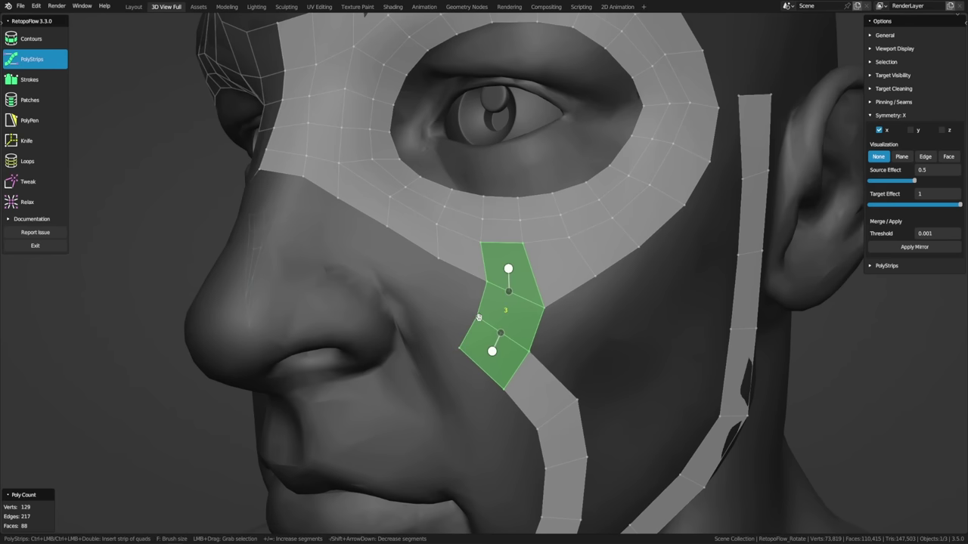
Step: With Strokes, select the mask's lower edge path beside the nose and draw a stroke from the cheek strip's corner to the nose bridge, adding two face rows
{"action": "key", "text": "q"}
{"action": "left_click", "coordinate": [574, 295]}
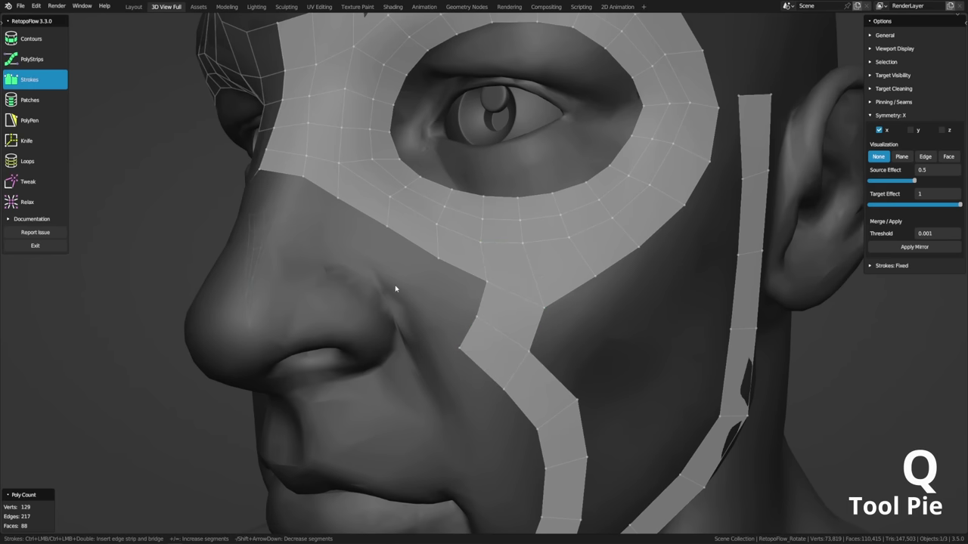
{"action": "middle_click_drag", "start_coordinate": [395, 288], "coordinate": [410, 294]}
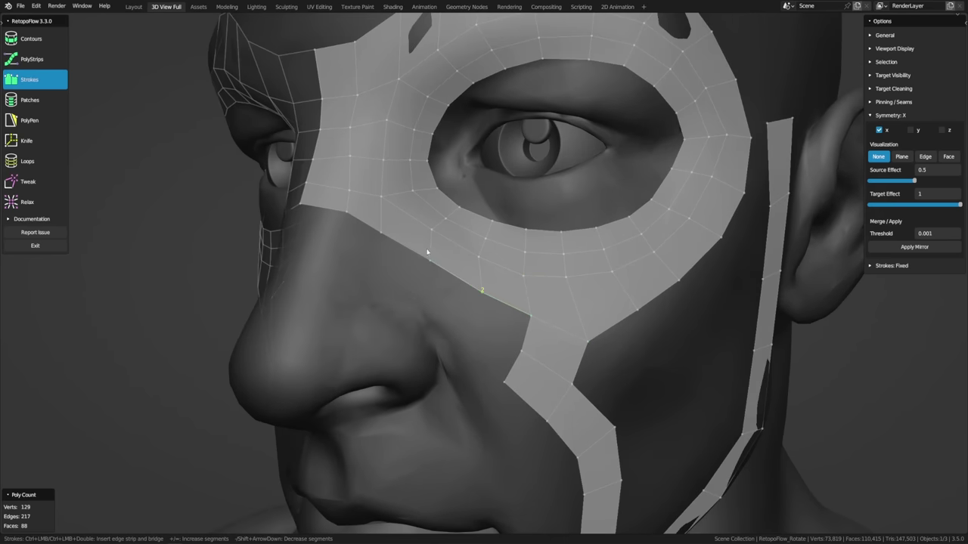
{"action": "middle_click_drag", "start_coordinate": [333, 211], "coordinate": [479, 390]}
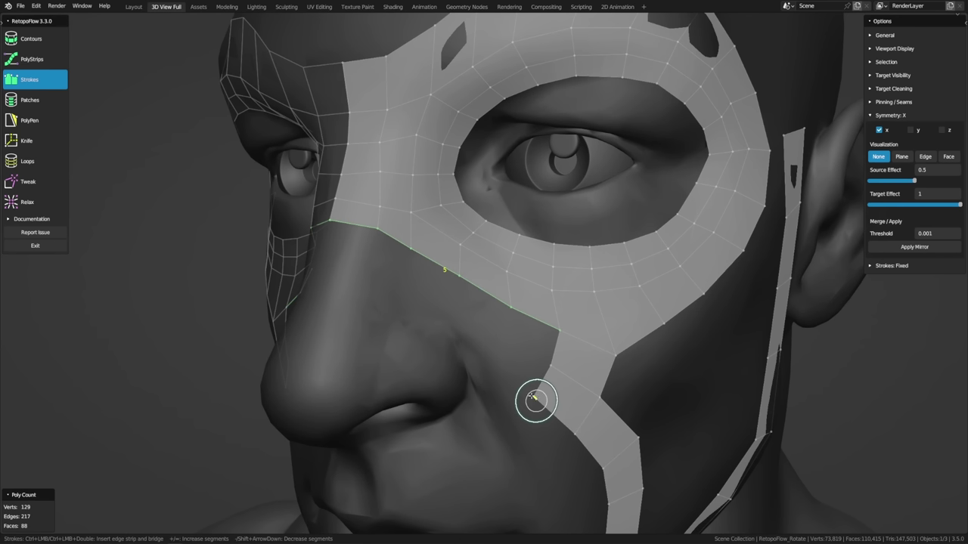
{"action": "mouse_move", "coordinate": [534, 397]}
{"action": "left_mouse_down"}
{"action": "mouse_move", "coordinate": [410, 290]}
{"action": "mouse_move", "coordinate": [316, 273]}
{"action": "left_mouse_up"}
{"action": "left_click", "coordinate": [668, 379]}
Step: Draw a closed stroke around the outline of the lips to create an edge loop around the mouth
{"action": "scroll", "coordinate": [655, 379], "scroll_direction": "down", "scroll_amount": 4}
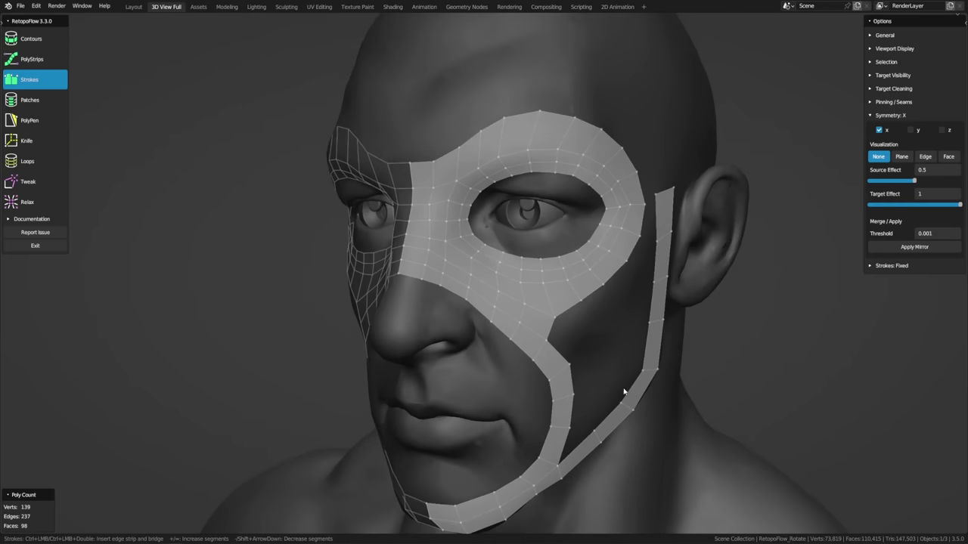
{"action": "mouse_move", "coordinate": [624, 391]}
{"action": "middle_mouse_down"}
{"action": "mouse_move", "coordinate": [628, 379]}
{"action": "mouse_move", "coordinate": [653, 378]}
{"action": "mouse_move", "coordinate": [625, 379]}
{"action": "middle_mouse_up"}
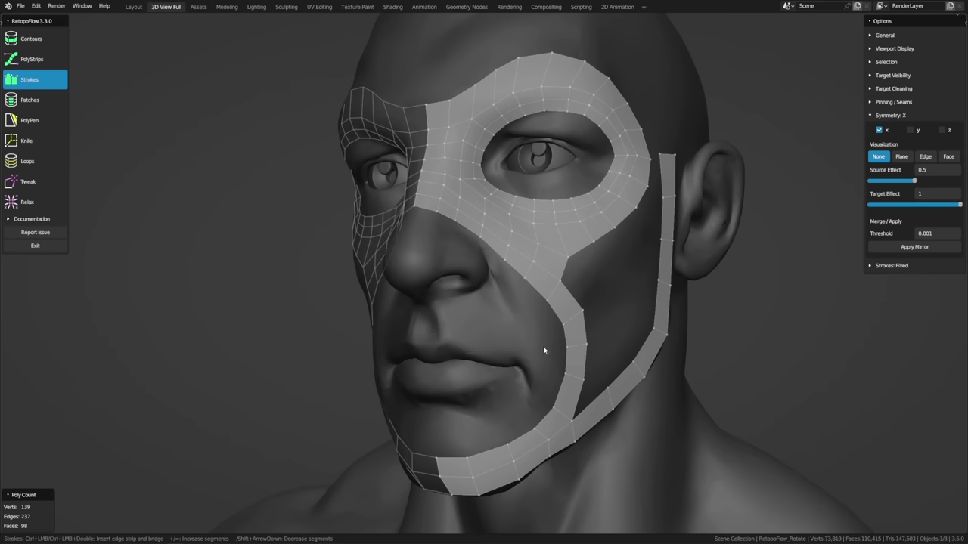
{"action": "middle_click_drag", "start_coordinate": [528, 367], "coordinate": [401, 263]}
{"action": "mouse_move", "coordinate": [393, 270]}
{"action": "left_mouse_down"}
{"action": "mouse_move", "coordinate": [460, 270]}
{"action": "mouse_move", "coordinate": [517, 296]}
{"action": "mouse_move", "coordinate": [564, 294]}
{"action": "mouse_move", "coordinate": [583, 322]}
{"action": "mouse_move", "coordinate": [550, 345]}
{"action": "mouse_move", "coordinate": [504, 348]}
{"action": "mouse_move", "coordinate": [474, 370]}
{"action": "mouse_move", "coordinate": [373, 372]}
{"action": "mouse_move", "coordinate": [381, 378]}
{"action": "left_mouse_up"}
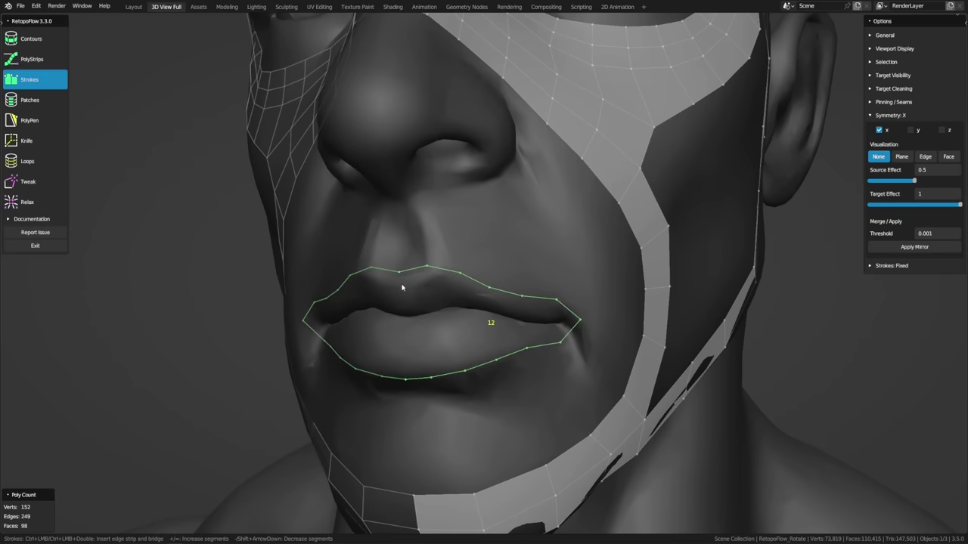
Step: Tweak the lip loop's vertices around the mouth corner and along the upper lip to follow the lip outline
{"action": "key", "text": "8"}
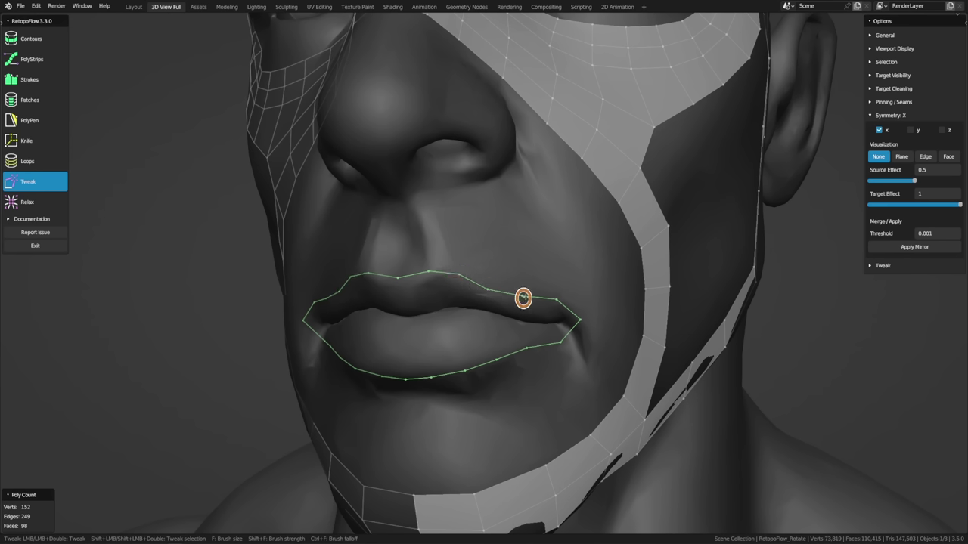
{"action": "left_click_drag", "start_coordinate": [552, 300], "coordinate": [569, 312]}
{"action": "left_click_drag", "start_coordinate": [561, 345], "coordinate": [578, 333]}
{"action": "key", "text": "3"}
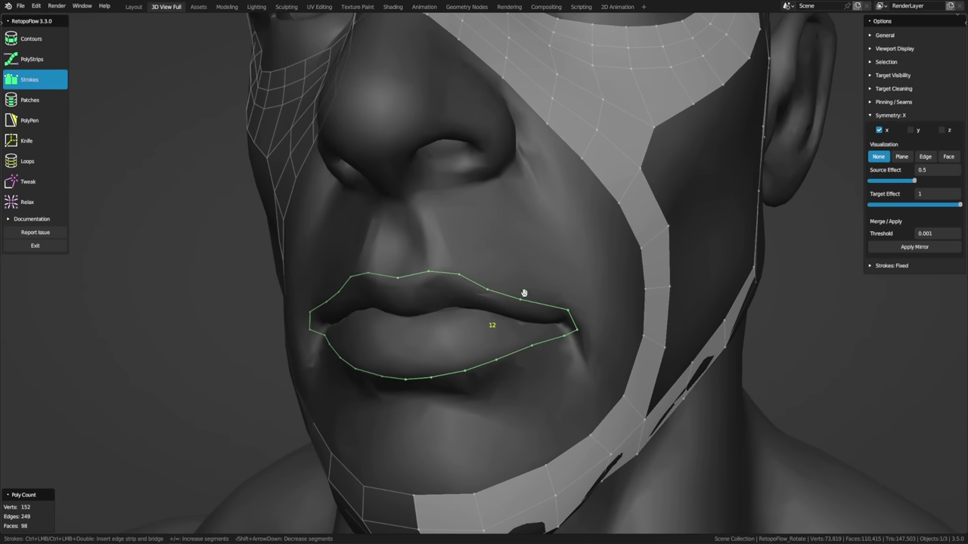
{"action": "key", "text": "8"}
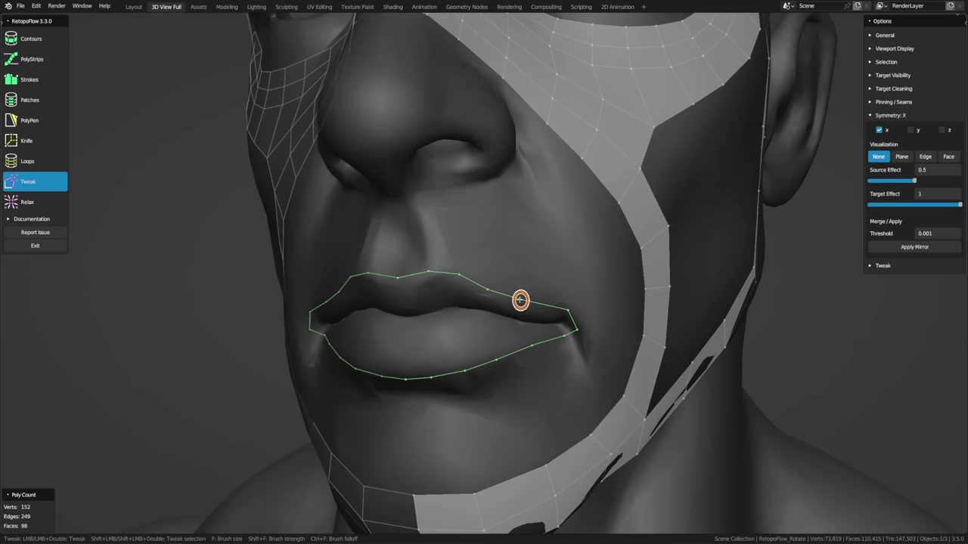
{"action": "left_click_drag", "start_coordinate": [520, 300], "coordinate": [517, 297]}
Step: Draw a closed stroke around the lip loop with Strokes to add a ring of faces, and tweak its vertices for even spacing
{"action": "key", "text": "3"}
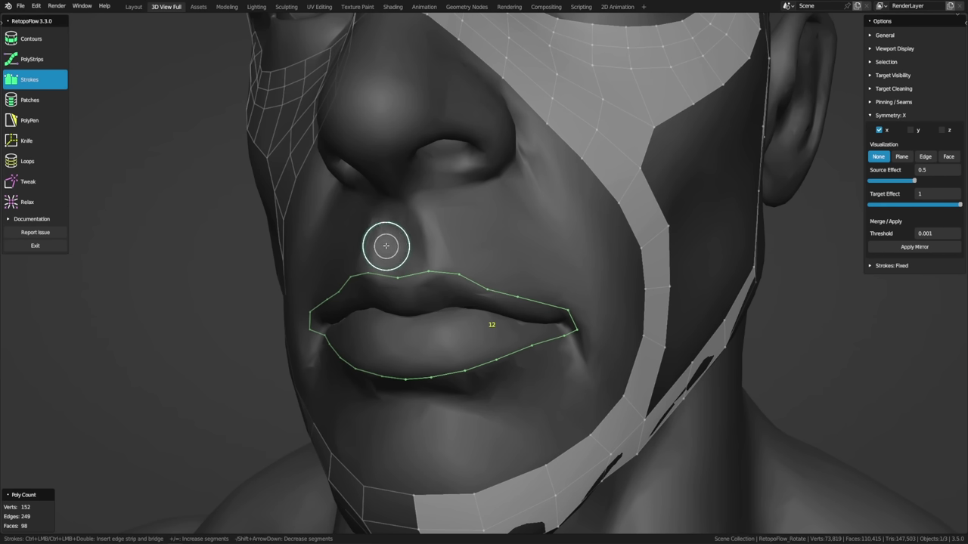
{"action": "mouse_move", "coordinate": [387, 243]}
{"action": "left_mouse_down"}
{"action": "mouse_move", "coordinate": [425, 241]}
{"action": "mouse_move", "coordinate": [557, 272]}
{"action": "mouse_move", "coordinate": [592, 307]}
{"action": "mouse_move", "coordinate": [603, 353]}
{"action": "mouse_move", "coordinate": [579, 375]}
{"action": "mouse_move", "coordinate": [511, 393]}
{"action": "mouse_move", "coordinate": [387, 407]}
{"action": "left_mouse_up"}
{"action": "key", "text": "8"}
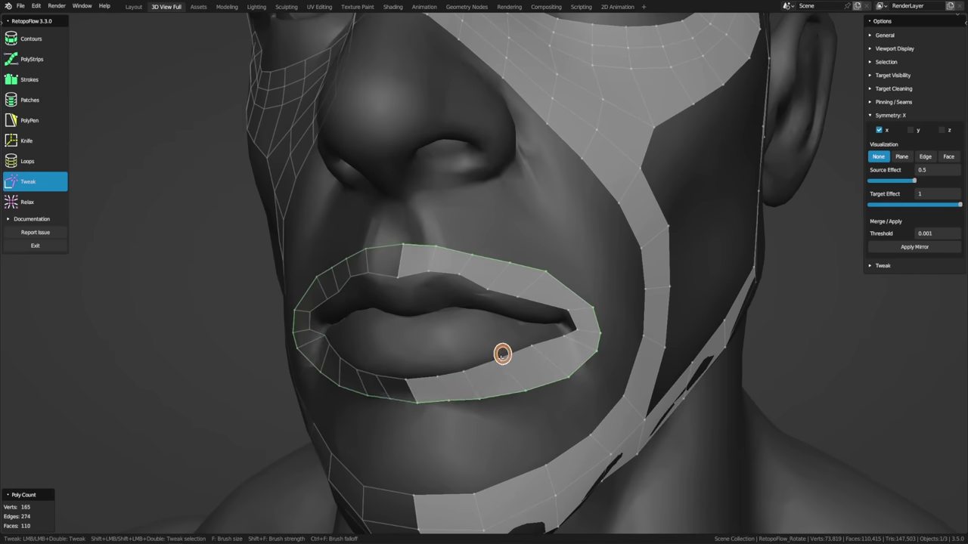
{"action": "mouse_move", "coordinate": [508, 388]}
{"action": "left_mouse_down"}
{"action": "mouse_move", "coordinate": [549, 380]}
{"action": "mouse_move", "coordinate": [605, 346]}
{"action": "mouse_move", "coordinate": [583, 363]}
{"action": "mouse_move", "coordinate": [562, 336]}
{"action": "mouse_move", "coordinate": [597, 337]}
{"action": "mouse_move", "coordinate": [567, 315]}
{"action": "mouse_move", "coordinate": [593, 307]}
{"action": "left_mouse_up"}
{"action": "left_click_drag", "start_coordinate": [397, 280], "coordinate": [397, 284]}
{"action": "mouse_move", "coordinate": [406, 244]}
{"action": "left_mouse_down"}
{"action": "mouse_move", "coordinate": [402, 252]}
{"action": "mouse_move", "coordinate": [431, 247]}
{"action": "mouse_move", "coordinate": [434, 265]}
{"action": "mouse_move", "coordinate": [460, 274]}
{"action": "mouse_move", "coordinate": [475, 252]}
{"action": "mouse_move", "coordinate": [459, 252]}
{"action": "left_mouse_up"}
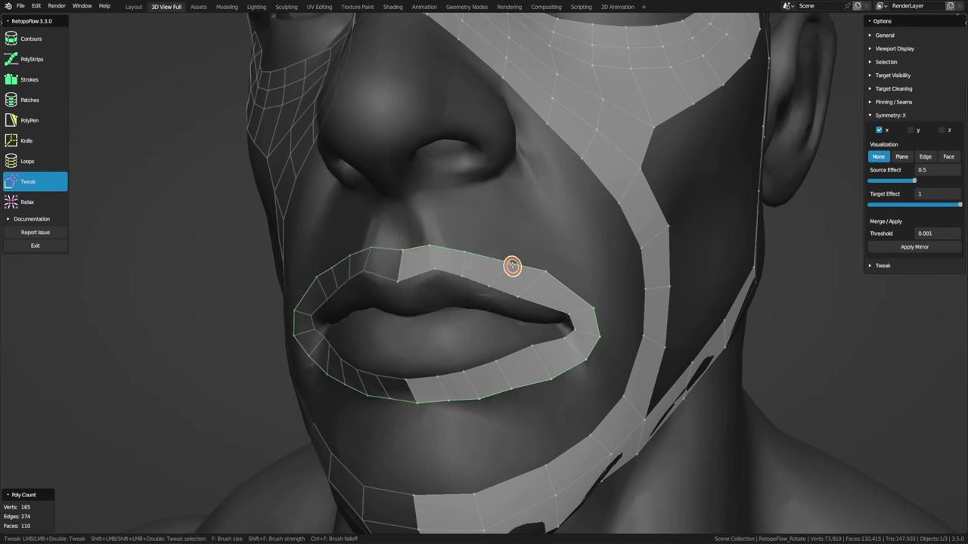
{"action": "left_click_drag", "start_coordinate": [516, 294], "coordinate": [523, 270]}
Step: Insert a loop cut across the mouth ring's long face near the upper mouth corner and tweak the surrounding vertices
{"action": "key", "text": "3"}
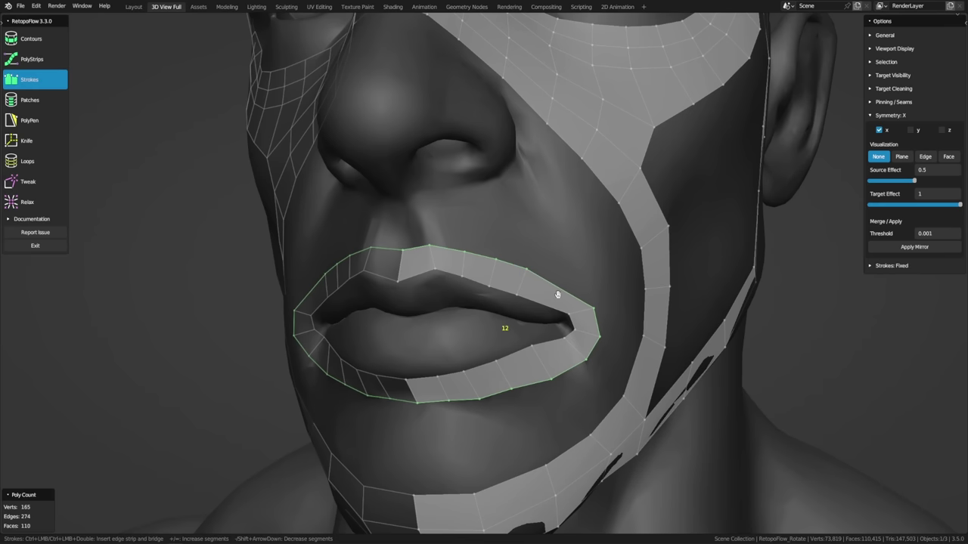
{"action": "key", "text": "ctrl+r"}
{"action": "left_click", "coordinate": [559, 293]}
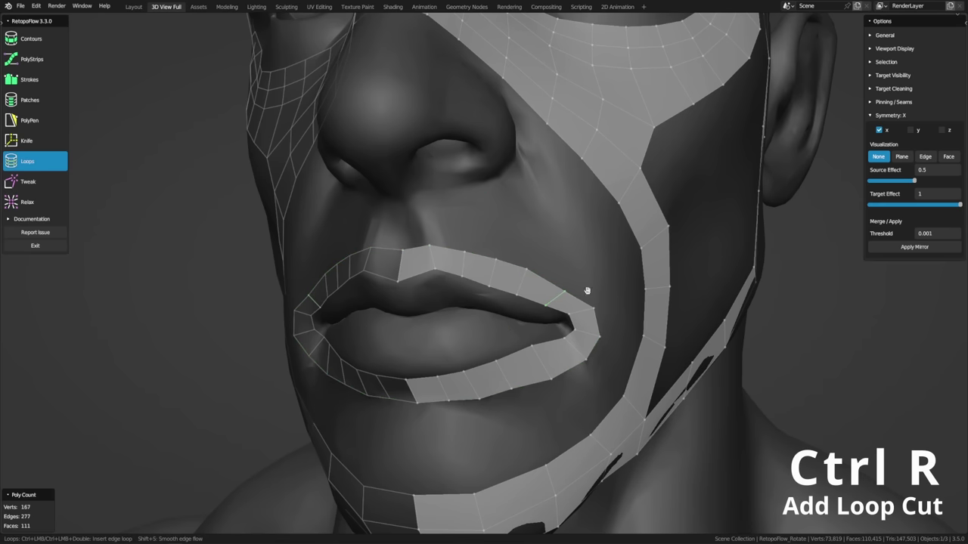
{"action": "key", "text": "8"}
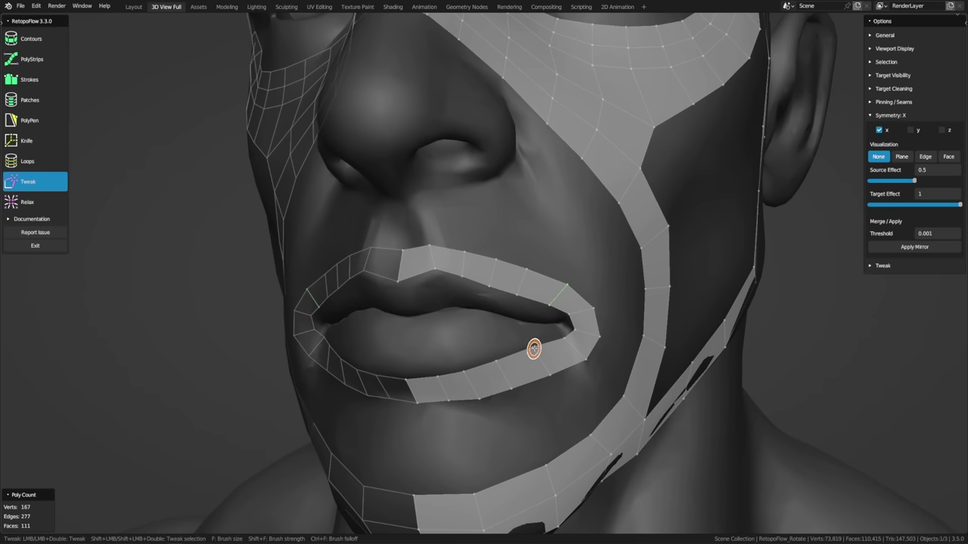
Step: With Strokes, select the mouth ring's lower middle edge and the chin strip's upper middle edge and bridge them with a three-face column
{"action": "key", "text": "3"}
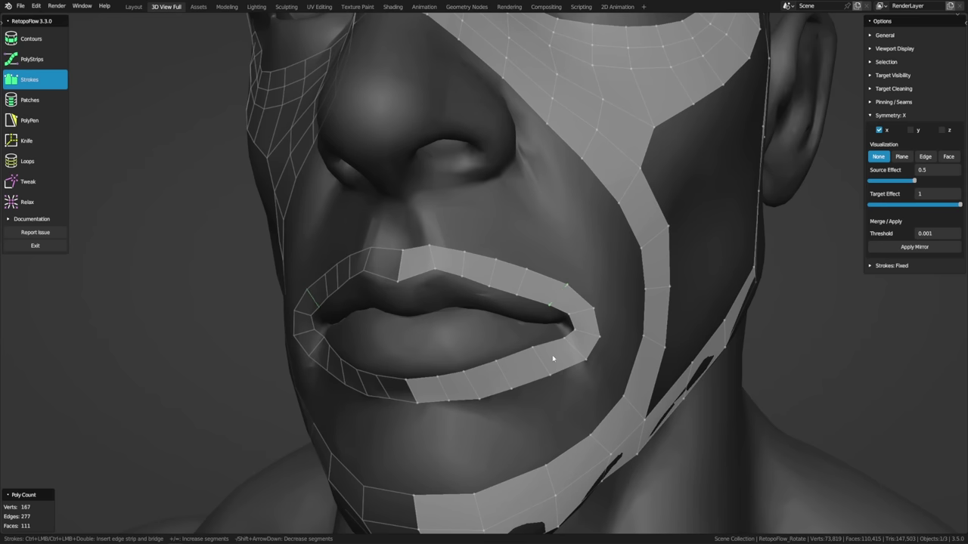
{"action": "middle_click_drag", "start_coordinate": [510, 447], "coordinate": [507, 423]}
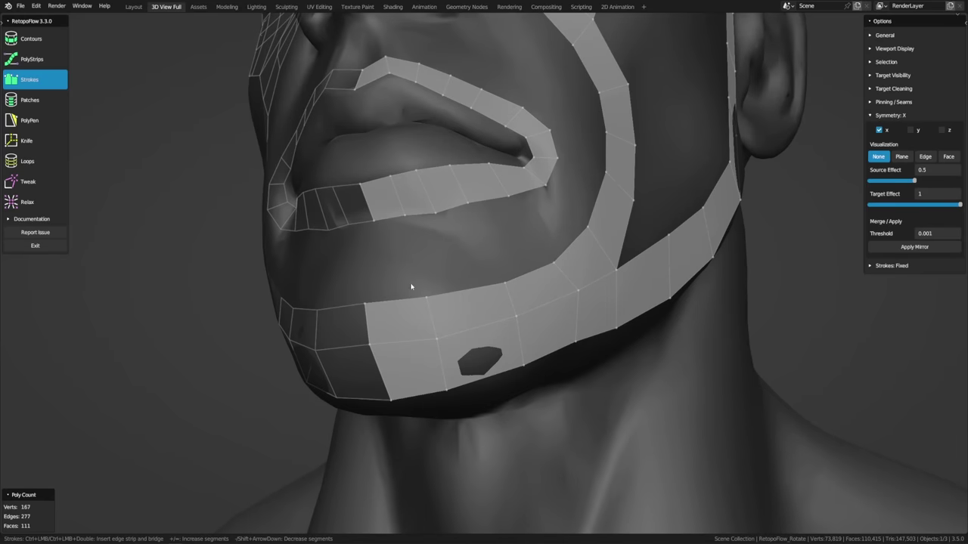
{"action": "middle_click_drag", "start_coordinate": [499, 288], "coordinate": [477, 363]}
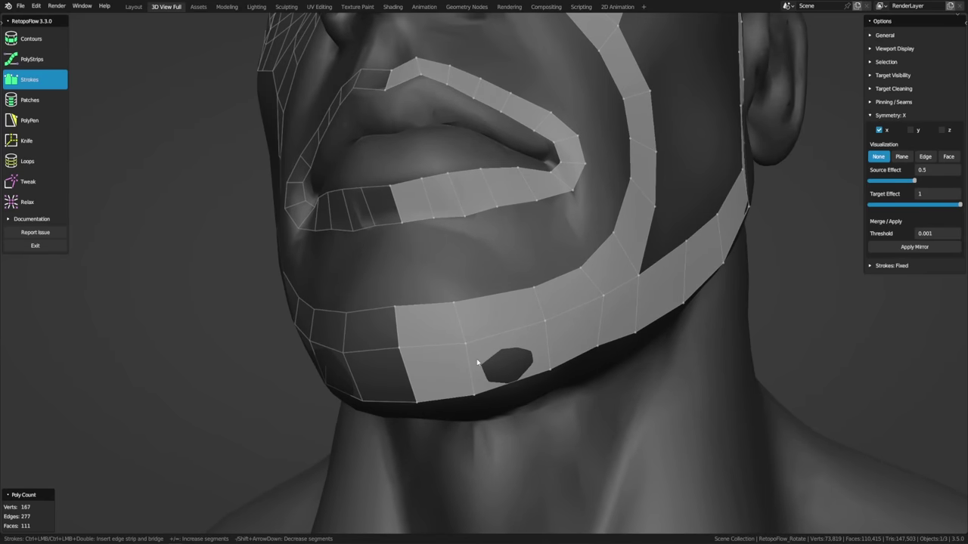
{"action": "middle_click_drag", "start_coordinate": [498, 286], "coordinate": [434, 304]}
{"action": "key", "text": "8"}
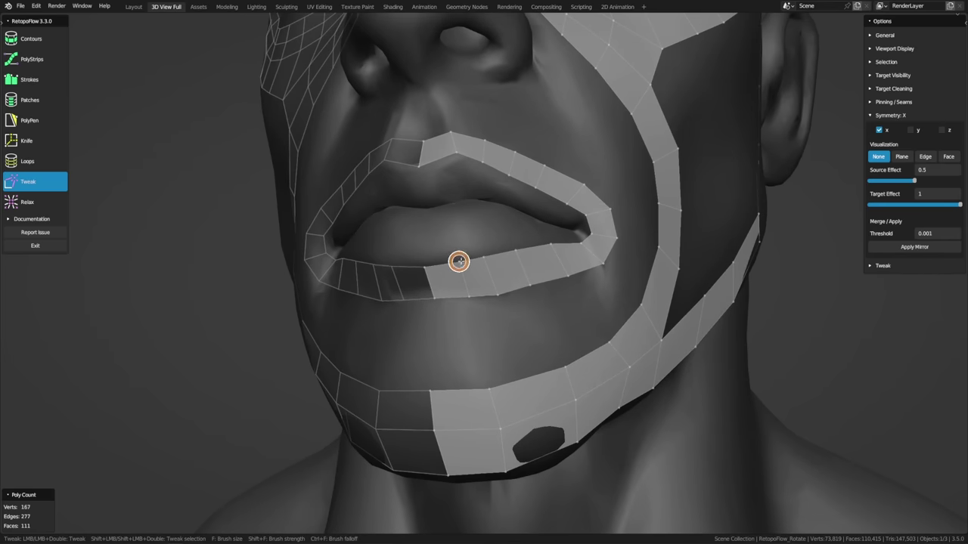
{"action": "key", "text": "3"}
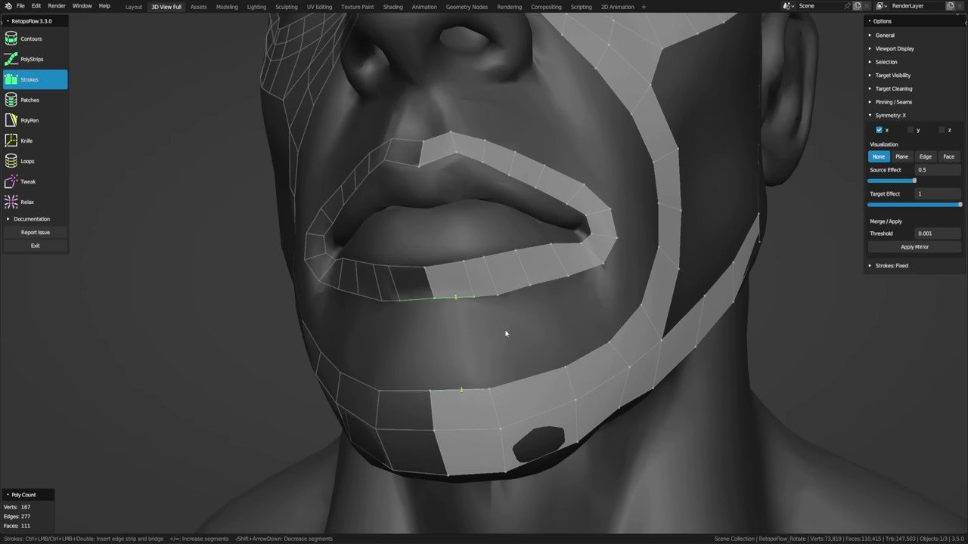
{"action": "left_click_drag", "start_coordinate": [474, 296], "coordinate": [485, 380]}
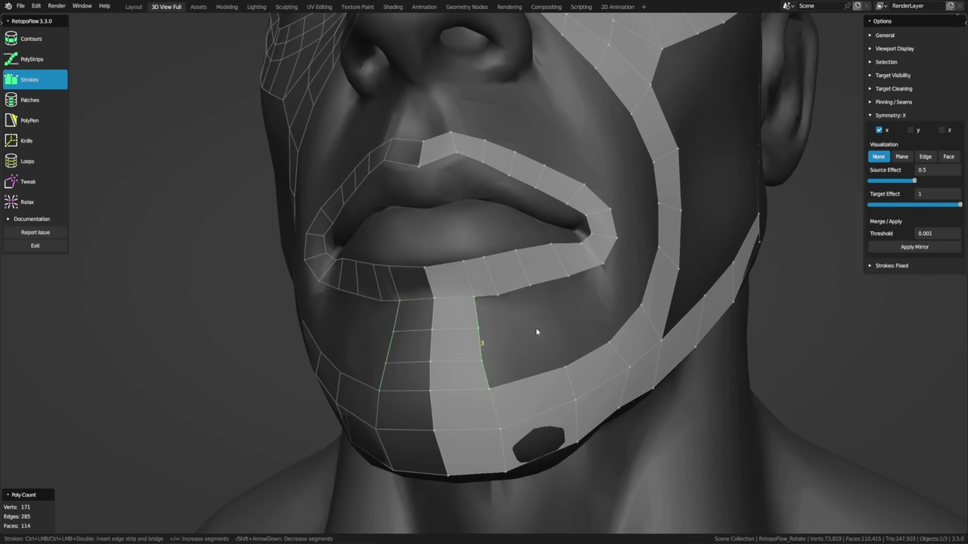
Step: Tweak the chin column's side vertices, the mouth ring's lower outer vertices and the column's bottom corner to even the spacing
{"action": "key", "text": "8"}
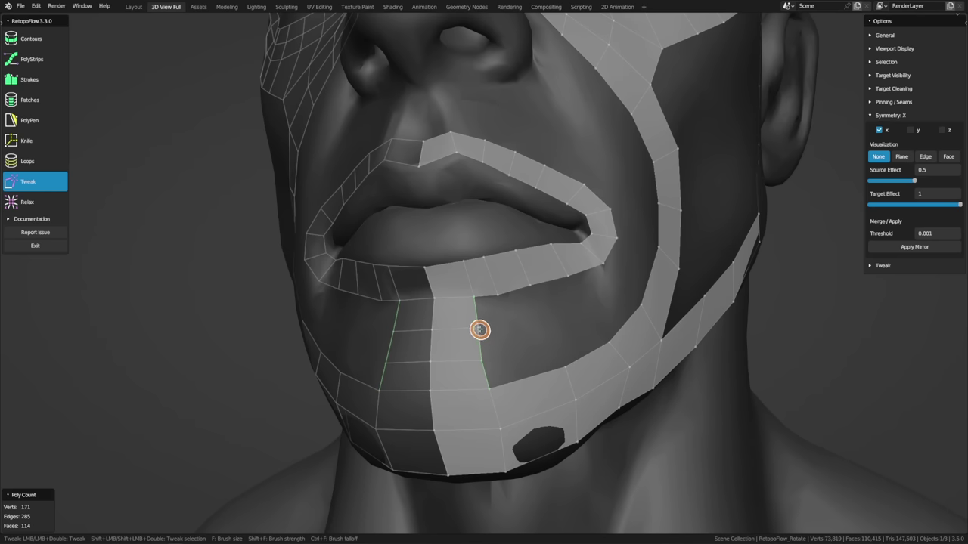
{"action": "left_click_drag", "start_coordinate": [479, 329], "coordinate": [479, 356]}
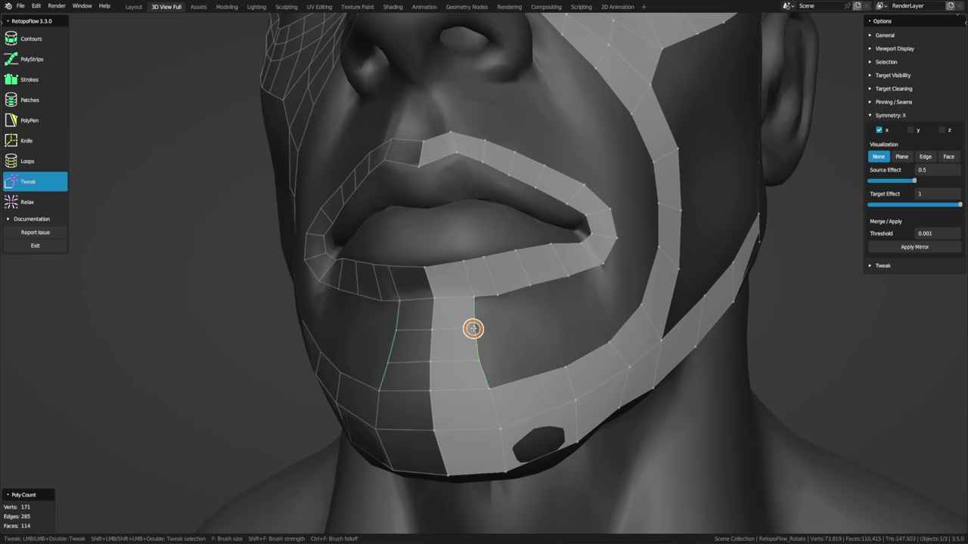
{"action": "key", "text": "3"}
{"action": "middle_click_drag", "start_coordinate": [550, 325], "coordinate": [527, 329]}
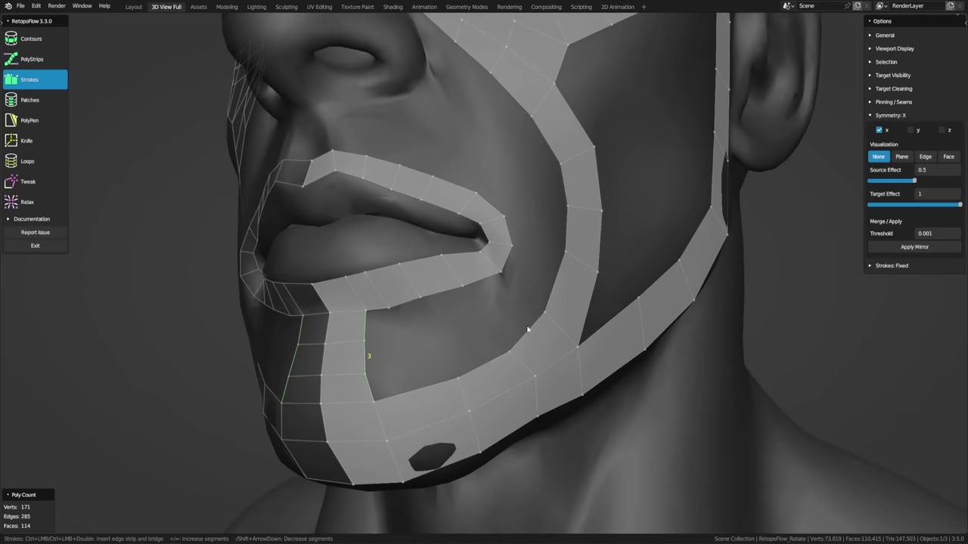
{"action": "key", "text": "8"}
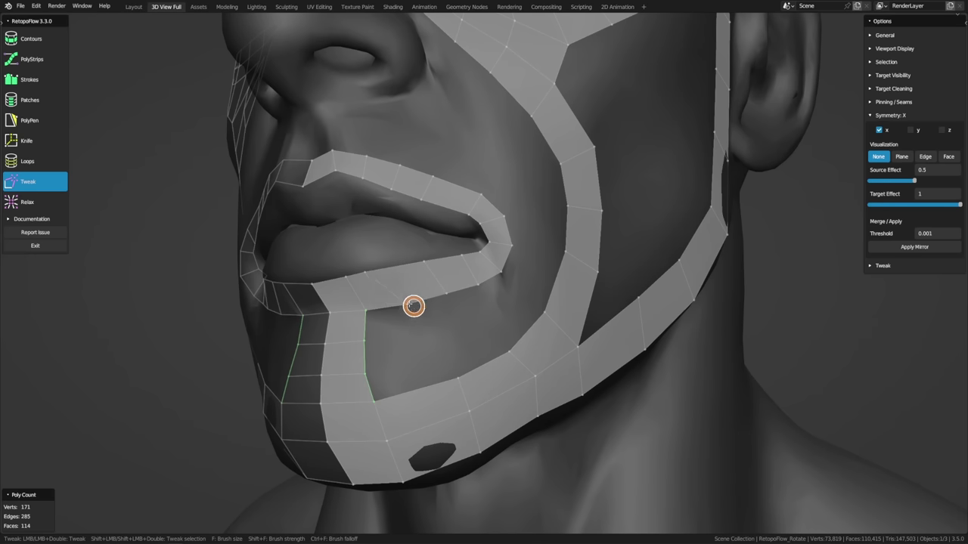
{"action": "mouse_move", "coordinate": [424, 338]}
{"action": "middle_mouse_down"}
{"action": "mouse_move", "coordinate": [460, 371]}
{"action": "mouse_move", "coordinate": [425, 338]}
{"action": "middle_mouse_up"}
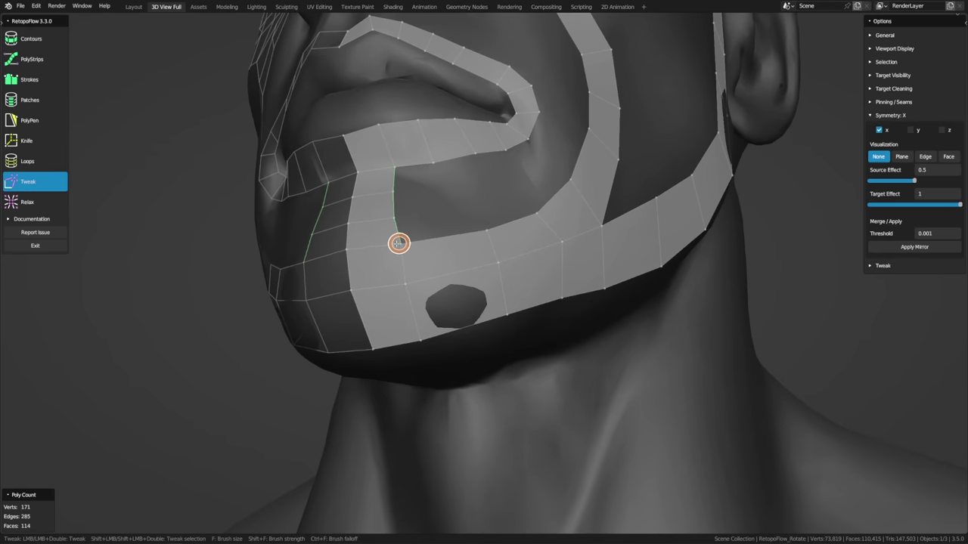
{"action": "key", "text": "3"}
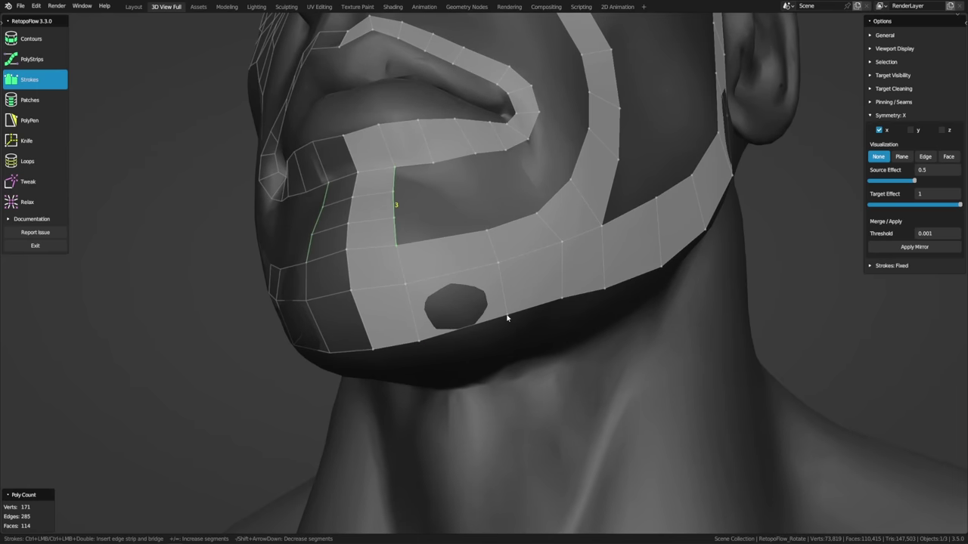
Step: Slide the jaw strip's two cross loops between the chin column and the cheek junction forward towards the chin with Loops
{"action": "left_click", "coordinate": [35, 160]}
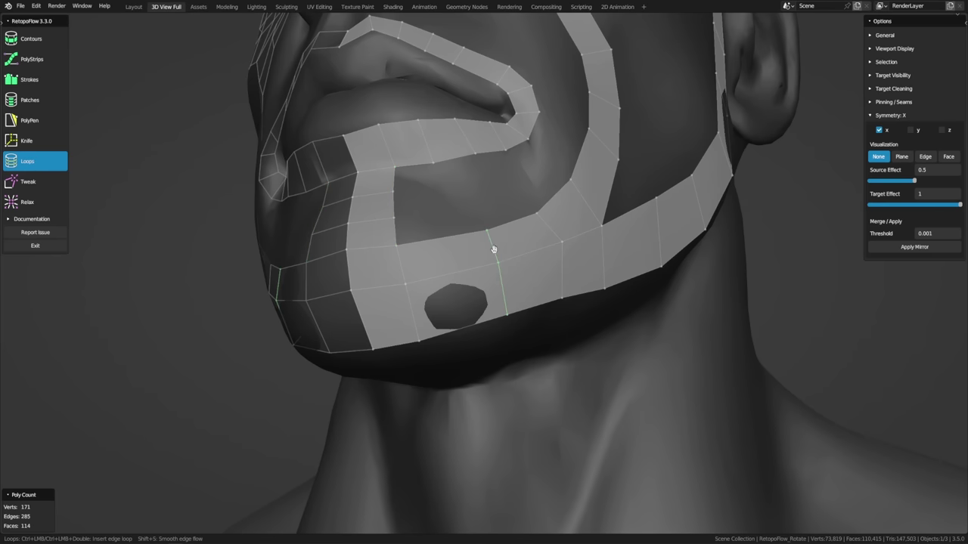
{"action": "left_click_drag", "start_coordinate": [493, 250], "coordinate": [486, 270]}
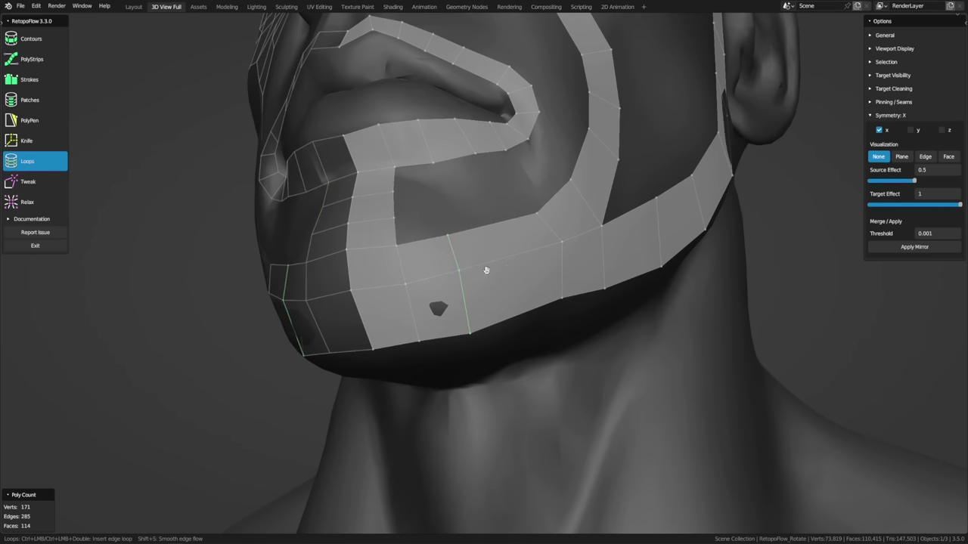
{"action": "key", "text": "8"}
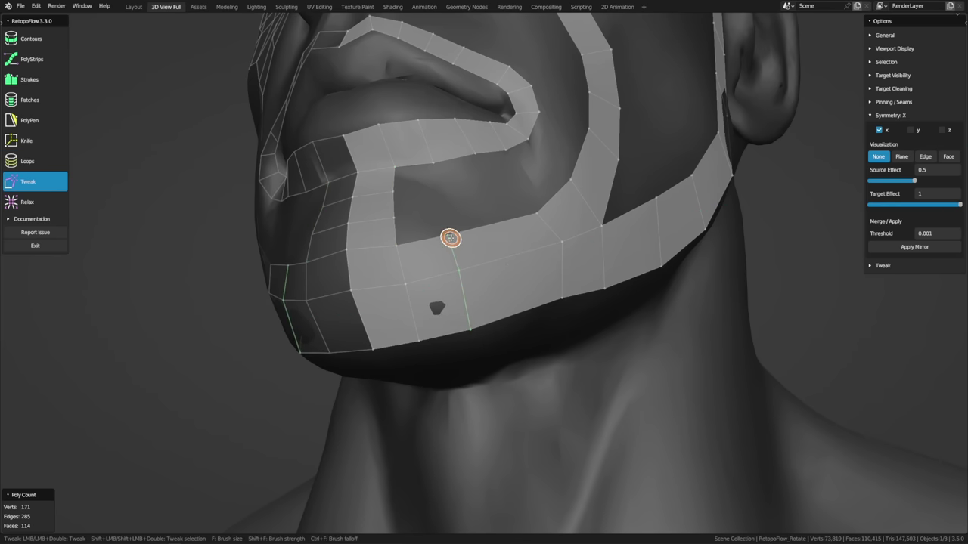
{"action": "key", "text": "7"}
{"action": "middle_click_drag", "start_coordinate": [507, 235], "coordinate": [498, 247]}
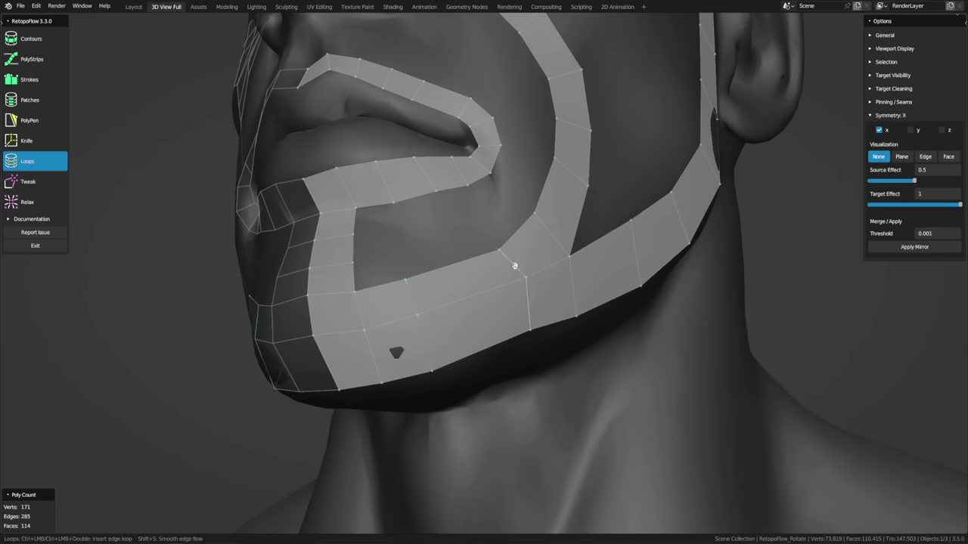
{"action": "left_click_drag", "start_coordinate": [514, 265], "coordinate": [479, 303]}
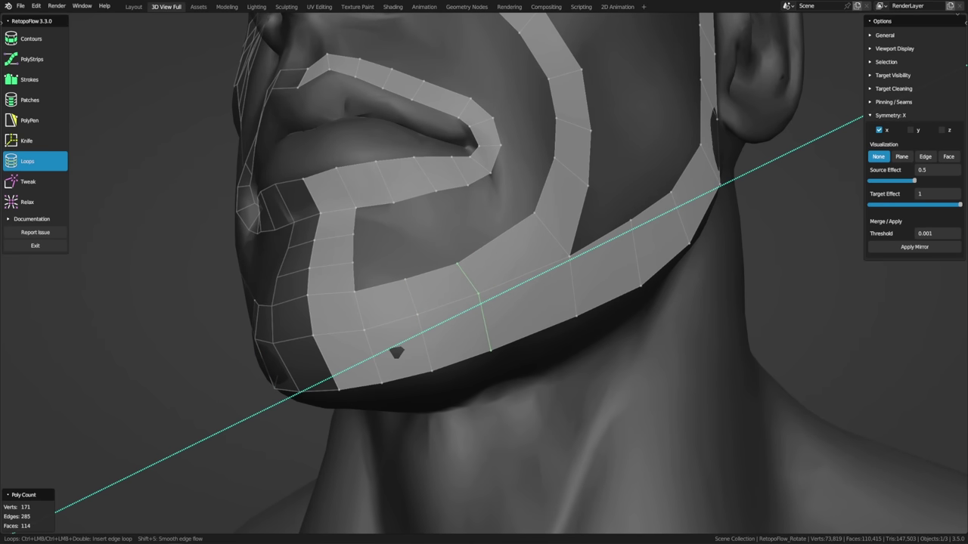
Step: Slide the cross loop at the junction of the cheek strip and jaw strip forward along the jaw
{"action": "middle_click_drag", "start_coordinate": [566, 259], "coordinate": [535, 265]}
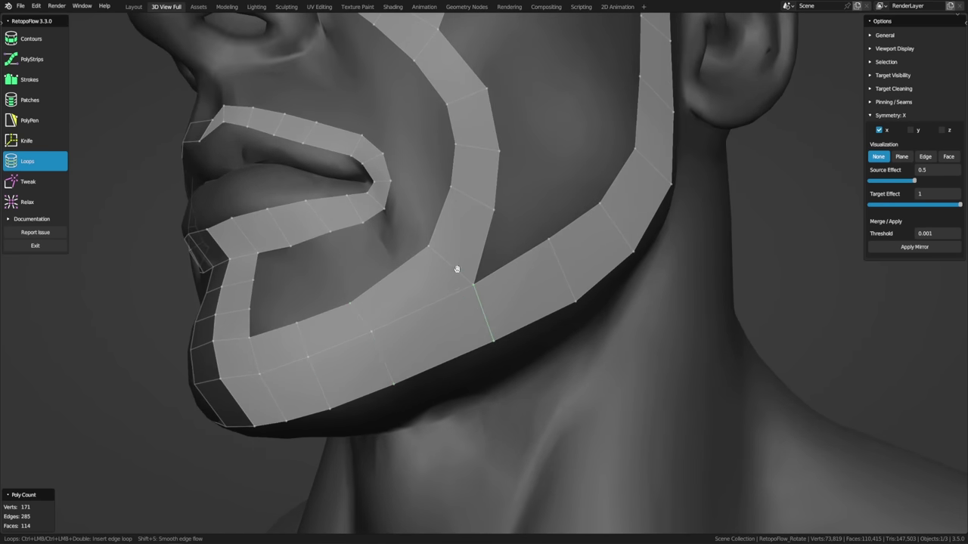
{"action": "left_click_drag", "start_coordinate": [457, 274], "coordinate": [430, 291]}
{"action": "scroll", "coordinate": [550, 243], "scroll_direction": "down", "scroll_amount": 3}
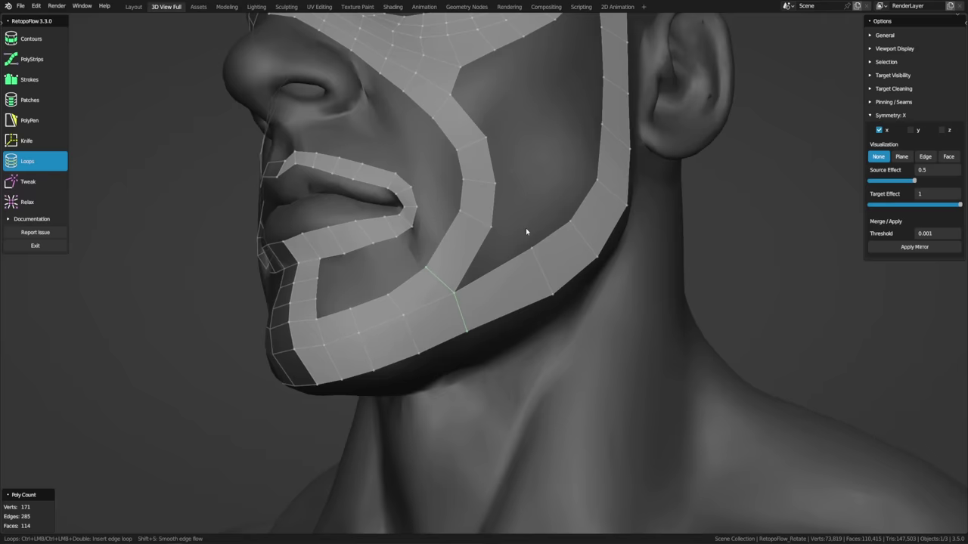
{"action": "mouse_move", "coordinate": [527, 230]}
{"action": "middle_mouse_down"}
{"action": "mouse_move", "coordinate": [543, 234]}
{"action": "mouse_move", "coordinate": [536, 244]}
{"action": "middle_mouse_up"}
{"action": "scroll", "coordinate": [529, 265], "scroll_direction": "up", "scroll_amount": 2}
{"action": "middle_click_drag", "start_coordinate": [521, 285], "coordinate": [510, 316]}
{"action": "scroll", "coordinate": [510, 316], "scroll_direction": "up", "scroll_amount": 2}
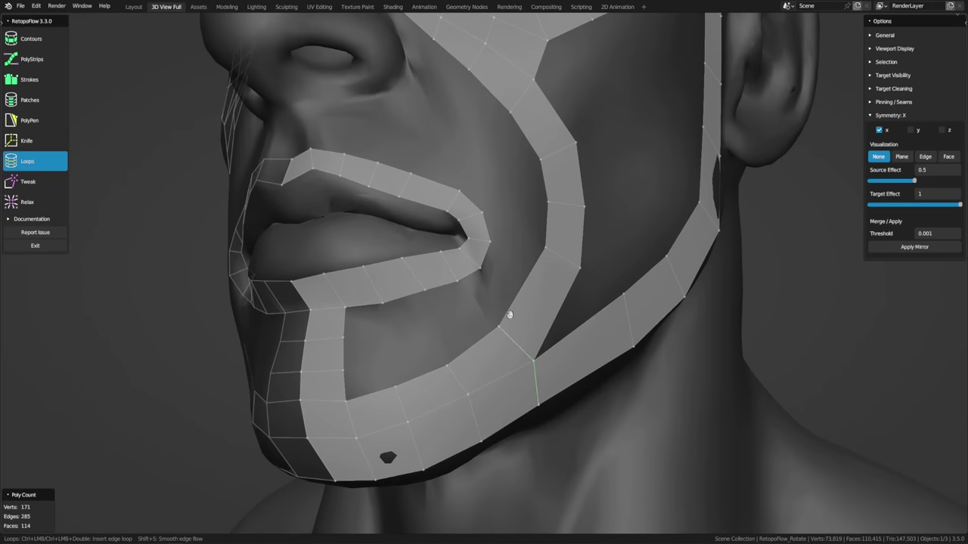
Step: Tweak the junction vertices and the jaw strip's upper and middle vertices to smooth the curve from chin to cheek
{"action": "key", "text": "c"}
{"action": "left_click_drag", "start_coordinate": [503, 331], "coordinate": [525, 363]}
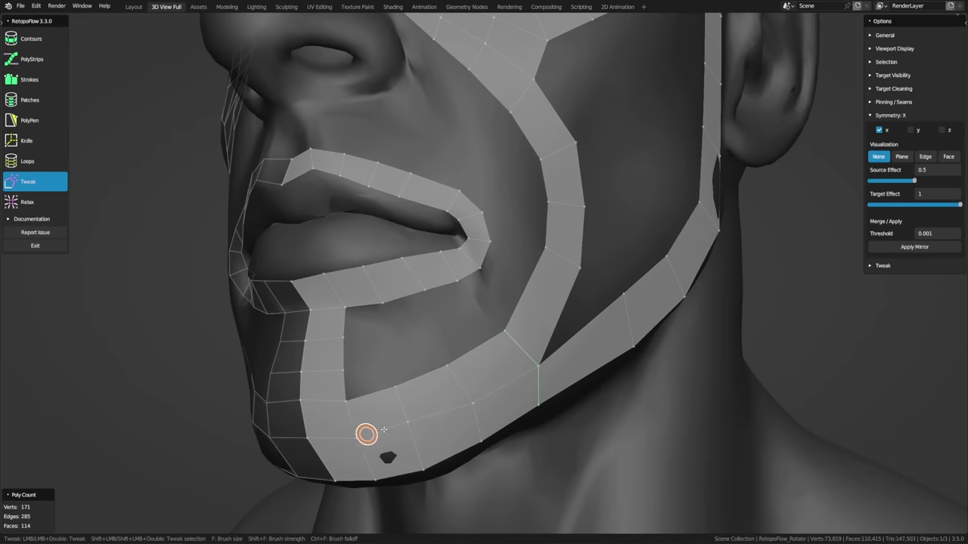
{"action": "left_click_drag", "start_coordinate": [397, 391], "coordinate": [400, 400]}
{"action": "left_click_drag", "start_coordinate": [446, 369], "coordinate": [459, 374]}
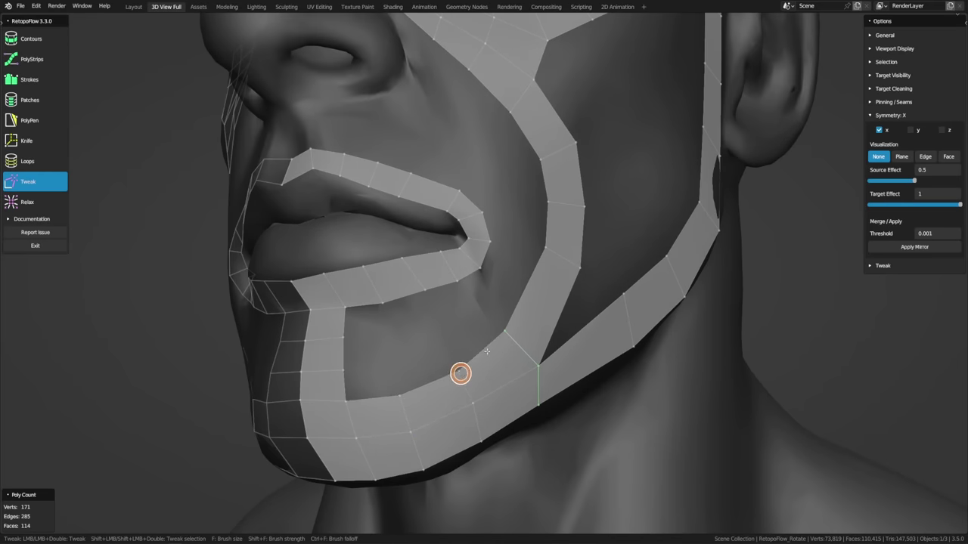
{"action": "left_click_drag", "start_coordinate": [508, 334], "coordinate": [518, 341]}
Step: Move the jaw strip's cross edge behind the cheek junction forward to even out the jaw faces
{"action": "mouse_move", "coordinate": [550, 261]}
{"action": "left_mouse_down"}
{"action": "mouse_move", "coordinate": [555, 251]}
{"action": "mouse_move", "coordinate": [587, 265]}
{"action": "mouse_move", "coordinate": [531, 277]}
{"action": "mouse_move", "coordinate": [575, 276]}
{"action": "mouse_move", "coordinate": [565, 293]}
{"action": "mouse_move", "coordinate": [534, 283]}
{"action": "left_mouse_up"}
{"action": "mouse_move", "coordinate": [535, 283]}
{"action": "middle_mouse_down"}
{"action": "mouse_move", "coordinate": [583, 280]}
{"action": "mouse_move", "coordinate": [544, 267]}
{"action": "middle_mouse_up"}
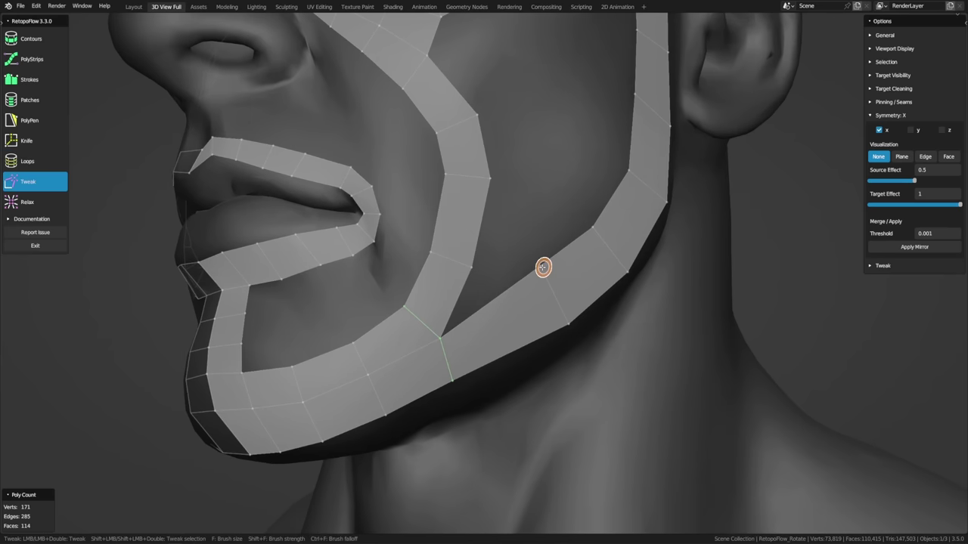
{"action": "left_click_drag", "start_coordinate": [572, 325], "coordinate": [527, 344]}
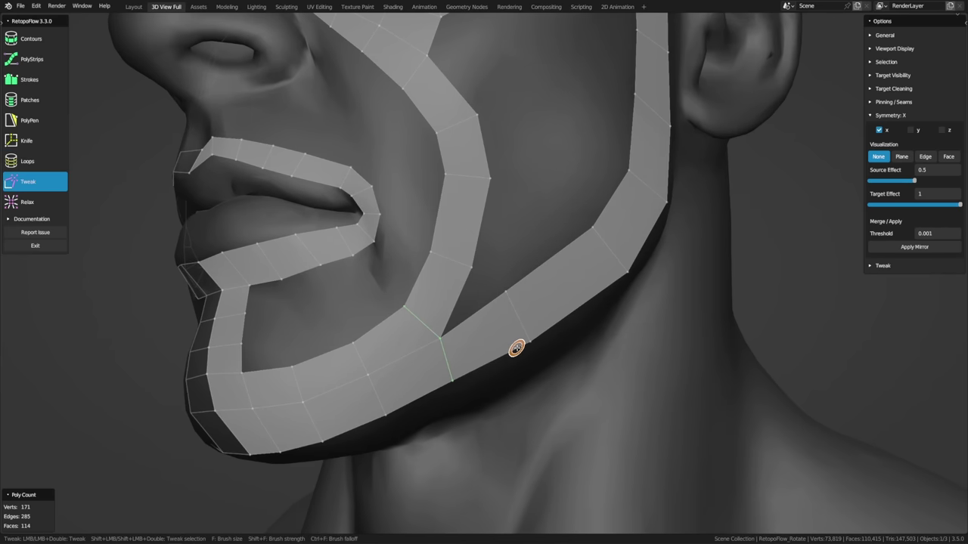
Step: Fill the gap between the lower lip loop, the chin column and the jaw strip with a grid of faces using Strokes
{"action": "key", "text": "7"}
{"action": "middle_click_drag", "start_coordinate": [516, 348], "coordinate": [418, 282]}
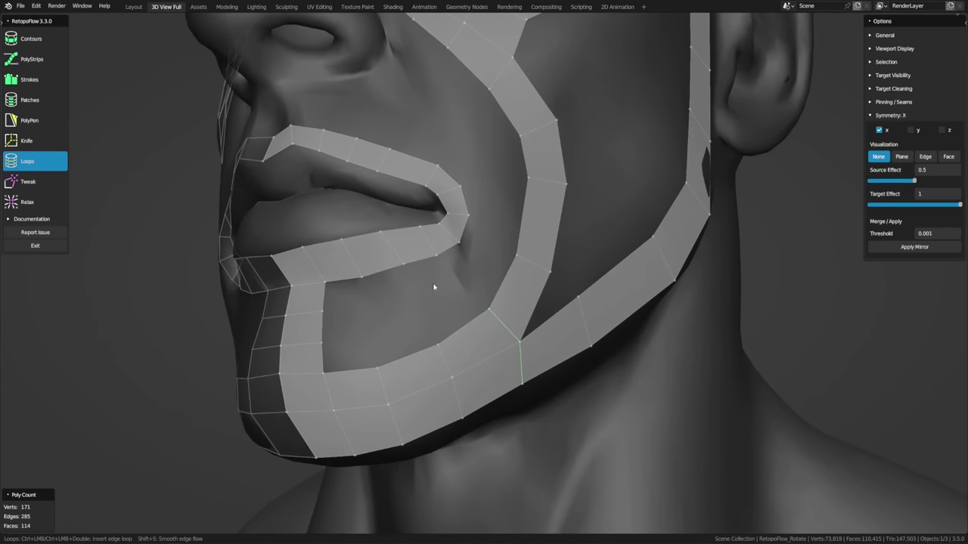
{"action": "left_click", "coordinate": [31, 79]}
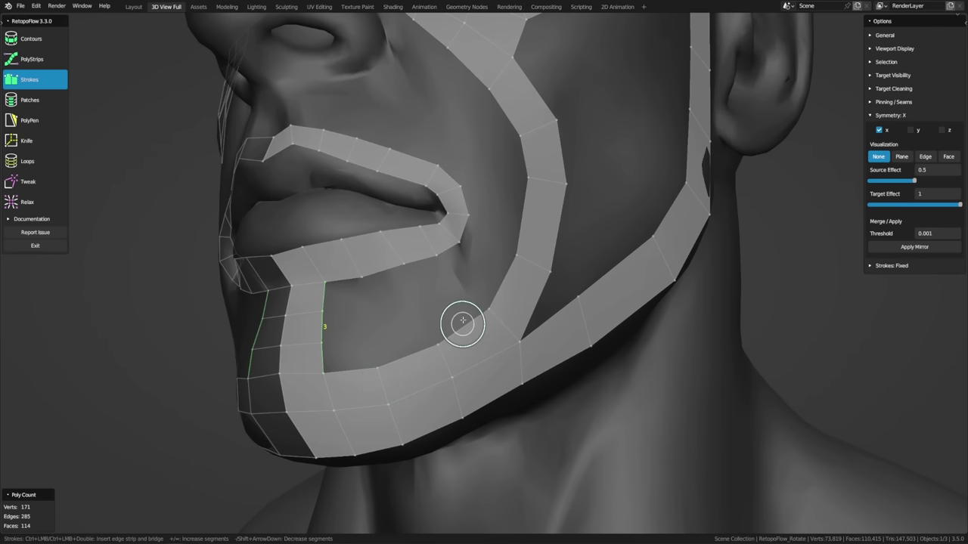
{"action": "left_click_drag", "start_coordinate": [442, 265], "coordinate": [491, 310]}
{"action": "middle_click_drag", "start_coordinate": [578, 285], "coordinate": [438, 324]}
{"action": "key", "text": "8"}
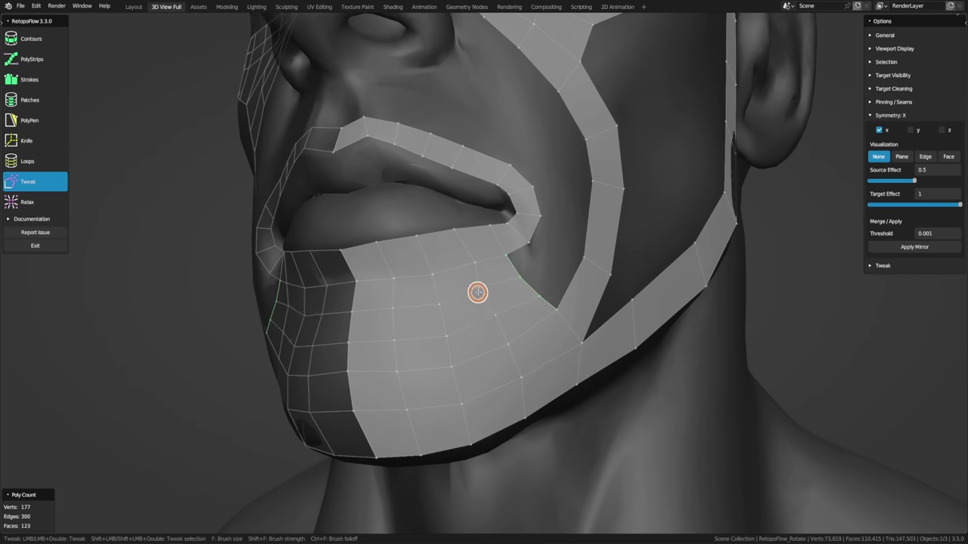
Step: Bridge the next row of faces from below the mouth corner to the cheek strip, and lower the cheek strip's next cross edge
{"action": "key", "text": "3"}
{"action": "mouse_move", "coordinate": [492, 294]}
{"action": "middle_mouse_down"}
{"action": "mouse_move", "coordinate": [577, 292]}
{"action": "mouse_move", "coordinate": [471, 297]}
{"action": "middle_mouse_up"}
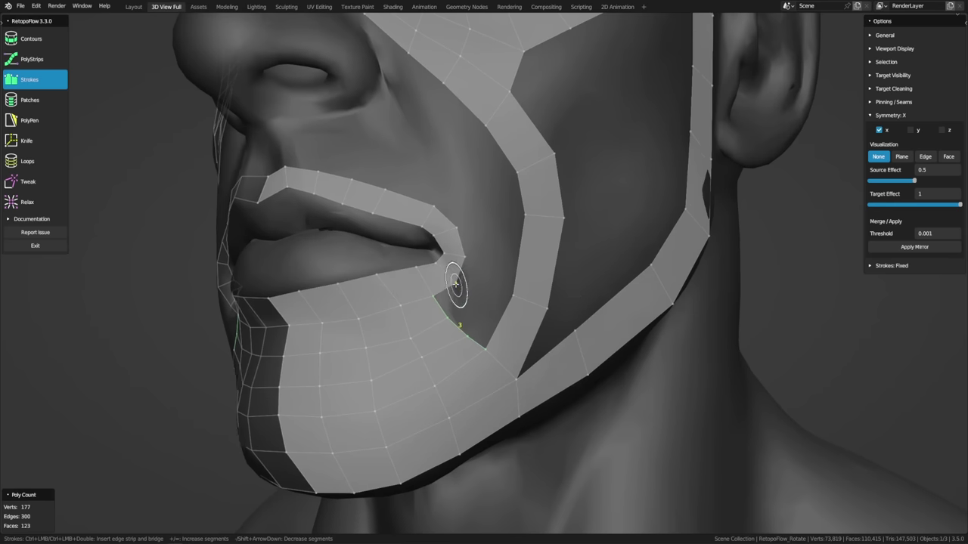
{"action": "left_click", "coordinate": [515, 294]}
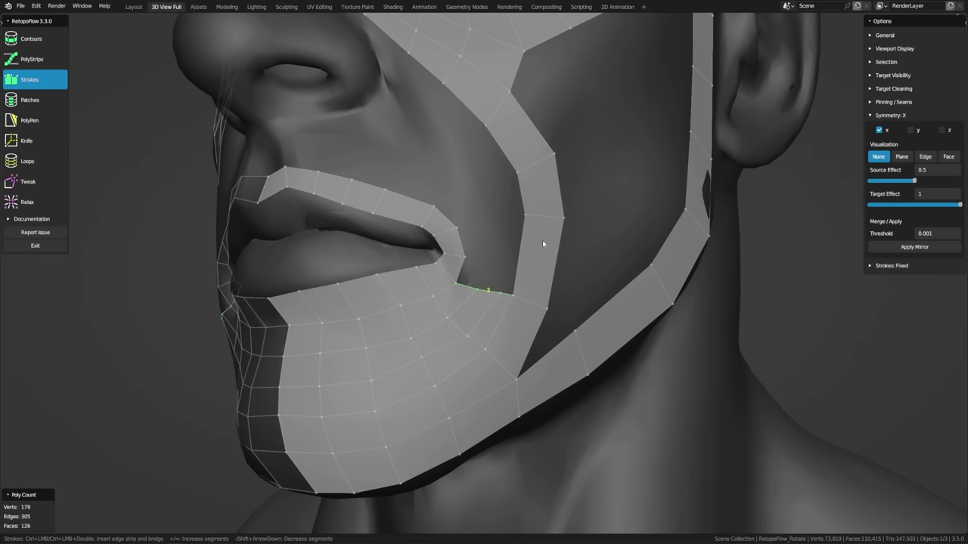
{"action": "key", "text": "8"}
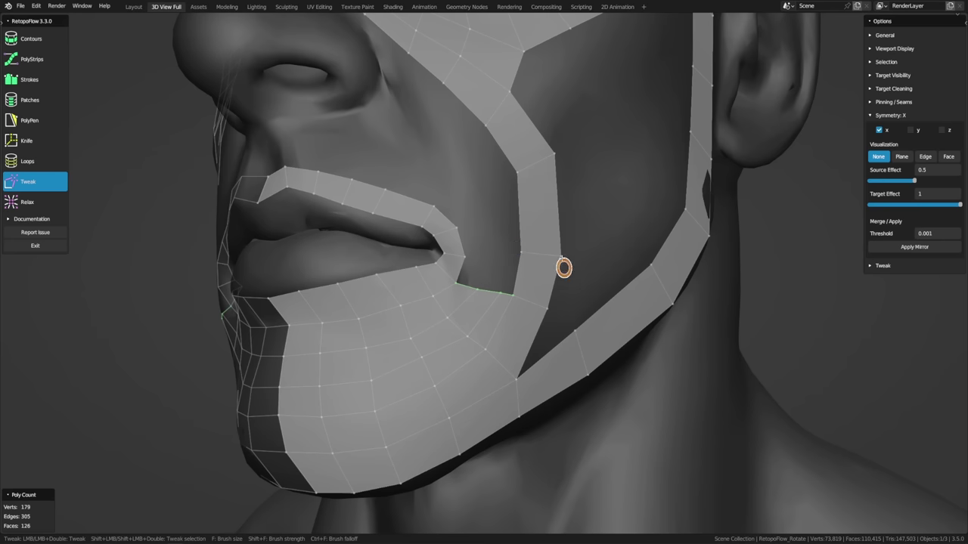
Step: Bridge three more rows of faces from the mouth corner and upper lip end to the cheek strip with Strokes
{"action": "key", "text": "3"}
{"action": "left_click_drag", "start_coordinate": [459, 256], "coordinate": [524, 254]}
{"action": "left_click_drag", "start_coordinate": [454, 227], "coordinate": [520, 167]}
{"action": "left_click_drag", "start_coordinate": [434, 209], "coordinate": [488, 123]}
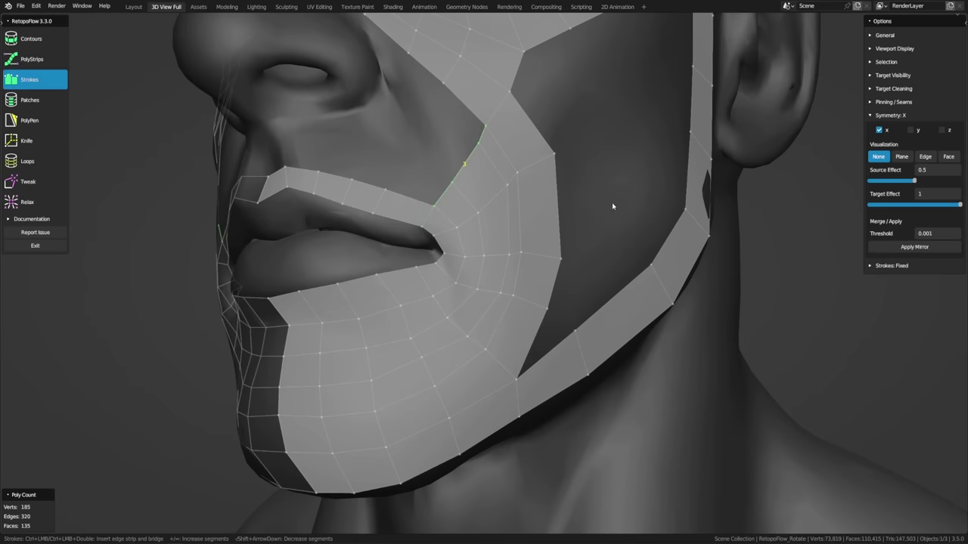
Step: Extend a second row of faces along the upper lip strip to the cheek faces and even out its upper vertices with Tweak
{"action": "middle_click_drag", "start_coordinate": [611, 198], "coordinate": [615, 202]}
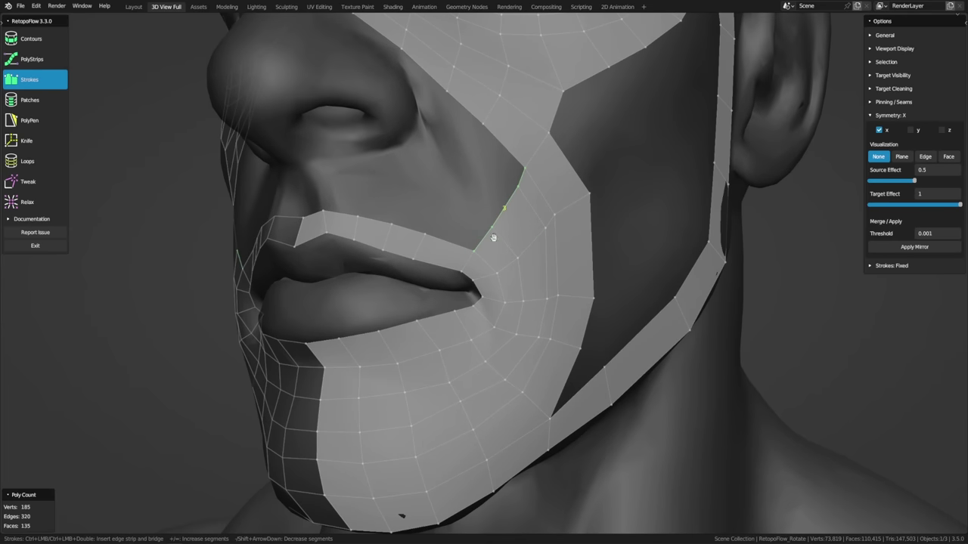
{"action": "middle_click_drag", "start_coordinate": [493, 238], "coordinate": [539, 274]}
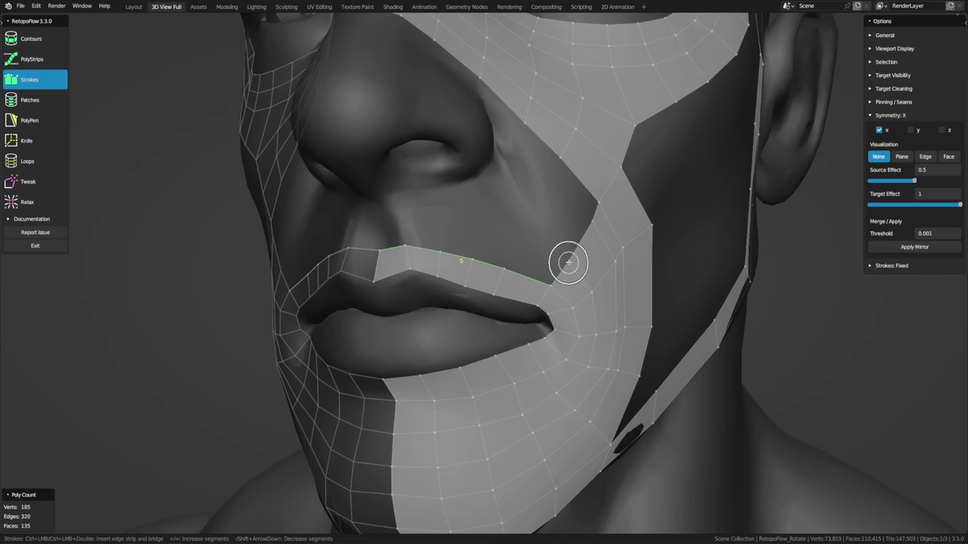
{"action": "mouse_move", "coordinate": [569, 262]}
{"action": "left_mouse_down"}
{"action": "mouse_move", "coordinate": [458, 212]}
{"action": "mouse_move", "coordinate": [369, 217]}
{"action": "left_mouse_up"}
{"action": "key", "text": "8"}
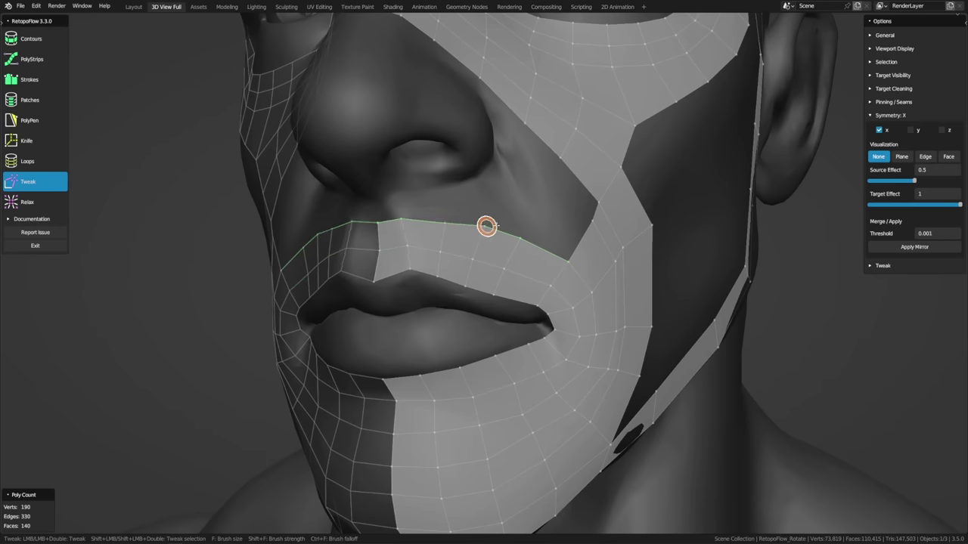
{"action": "mouse_move", "coordinate": [487, 225]}
{"action": "left_mouse_down"}
{"action": "mouse_move", "coordinate": [517, 246]}
{"action": "mouse_move", "coordinate": [513, 258]}
{"action": "left_mouse_up"}
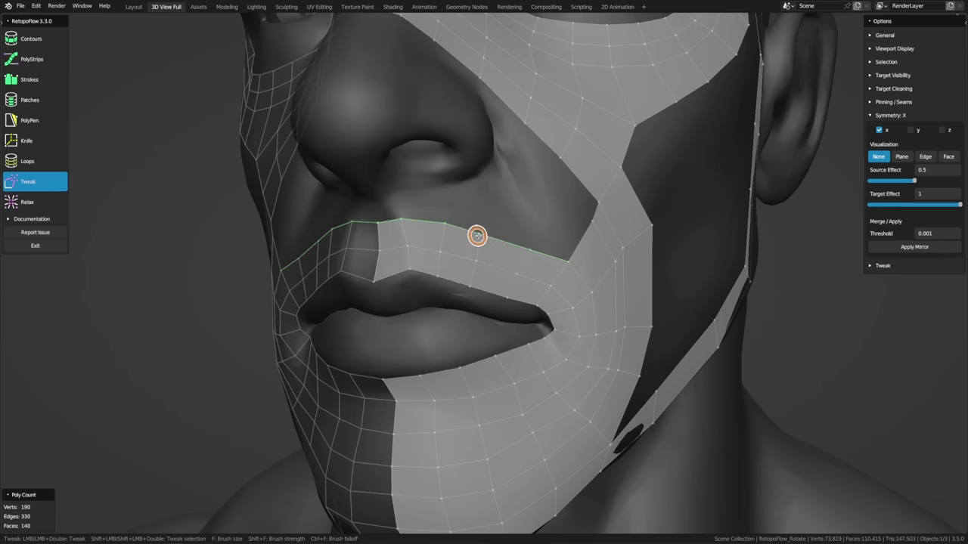
Step: Smooth the new chin, mouth corner and cheek faces with Relax and Tweak to even out their spacing
{"action": "key", "text": "3"}
{"action": "middle_click_drag", "start_coordinate": [553, 244], "coordinate": [513, 238]}
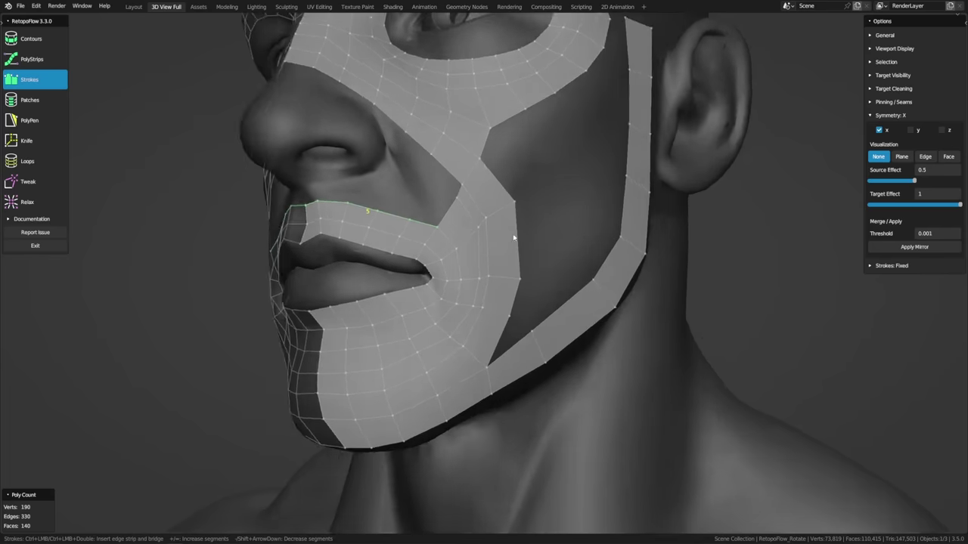
{"action": "scroll", "coordinate": [513, 238], "scroll_direction": "up", "scroll_amount": 2}
{"action": "left_click", "coordinate": [34, 202]}
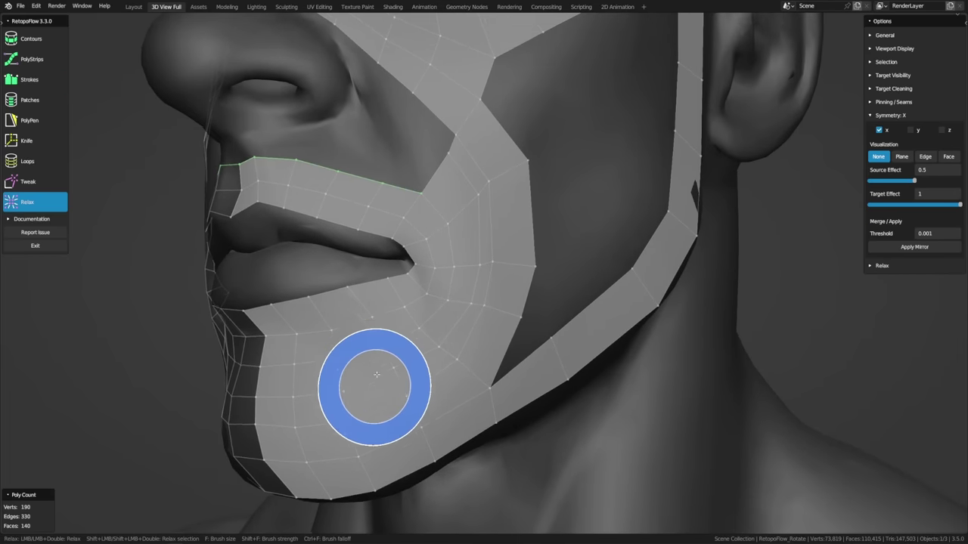
{"action": "mouse_move", "coordinate": [377, 374]}
{"action": "left_mouse_down"}
{"action": "mouse_move", "coordinate": [302, 356]}
{"action": "mouse_move", "coordinate": [363, 388]}
{"action": "mouse_move", "coordinate": [450, 290]}
{"action": "mouse_move", "coordinate": [465, 222]}
{"action": "left_mouse_up"}
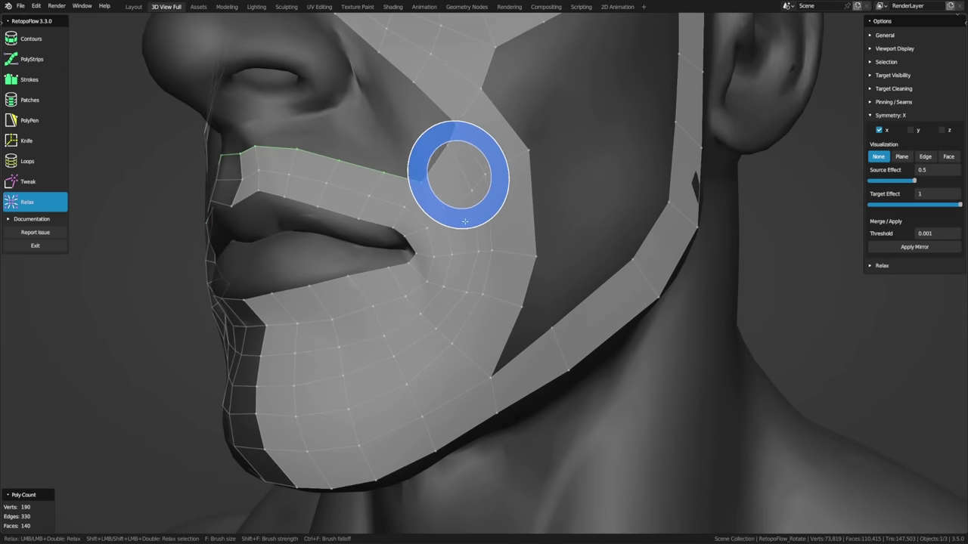
{"action": "key", "text": "8"}
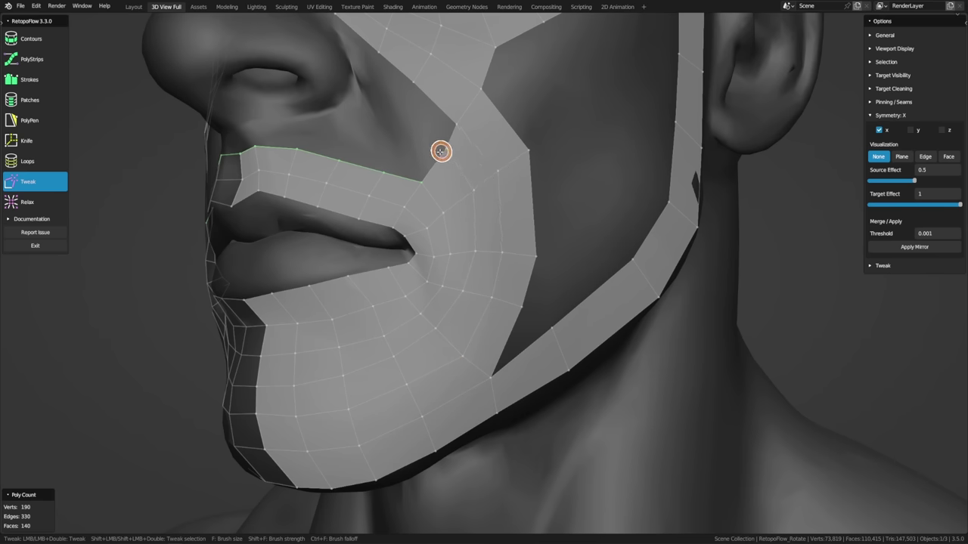
{"action": "key", "text": "9"}
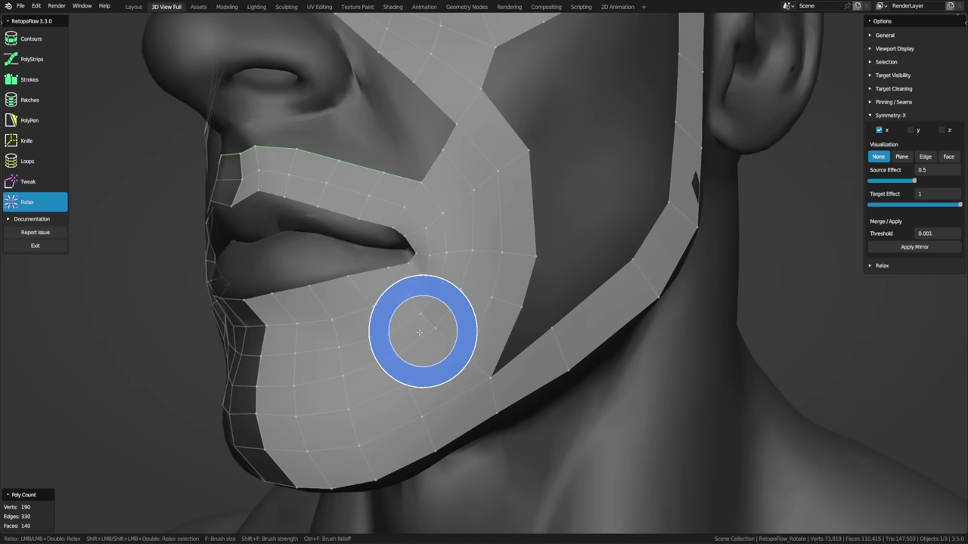
{"action": "left_click_drag", "start_coordinate": [422, 331], "coordinate": [335, 374]}
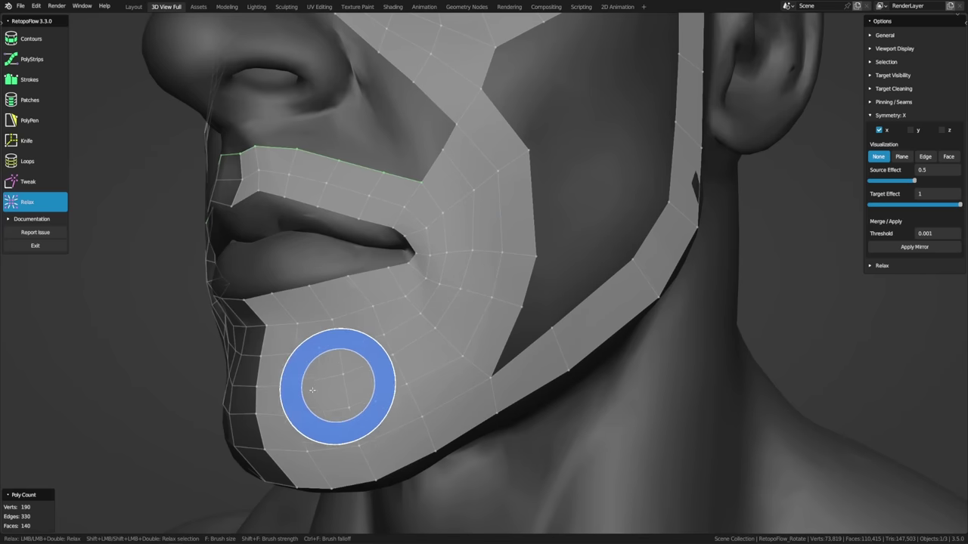
Step: Enable Straighten edges and Average face edge length in Relax's algorithm options, and relax the chin and cheek faces with them
{"action": "left_click", "coordinate": [894, 270]}
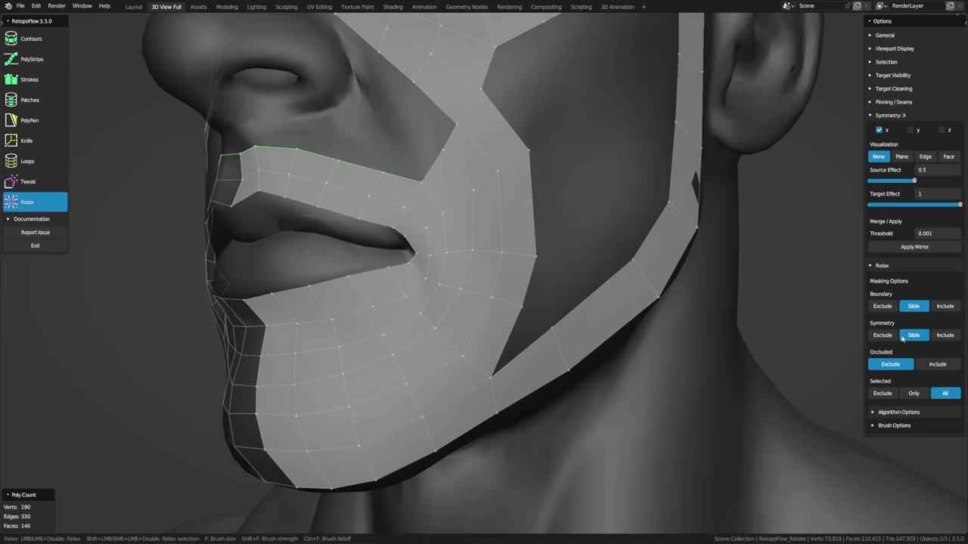
{"action": "left_click", "coordinate": [898, 412]}
{"action": "left_click", "coordinate": [890, 115]}
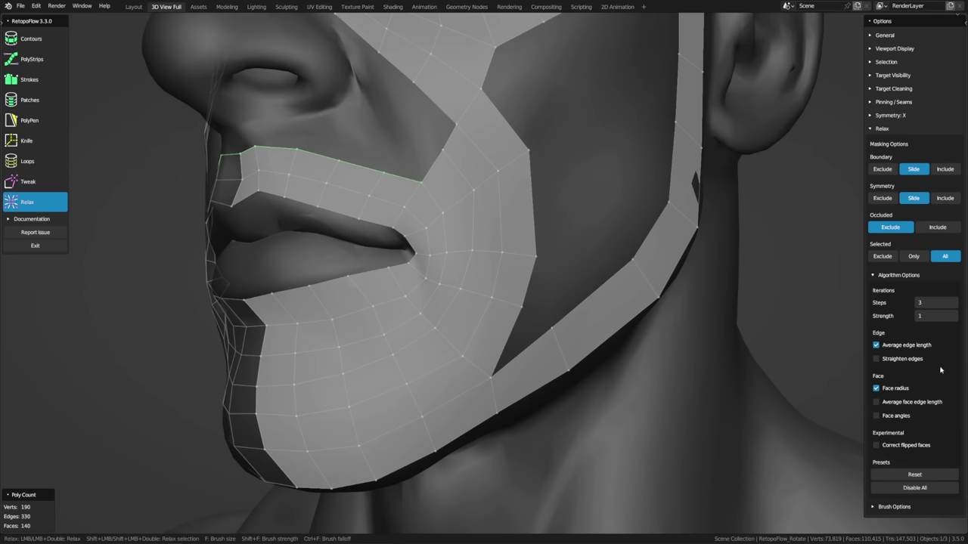
{"action": "left_click", "coordinate": [915, 360]}
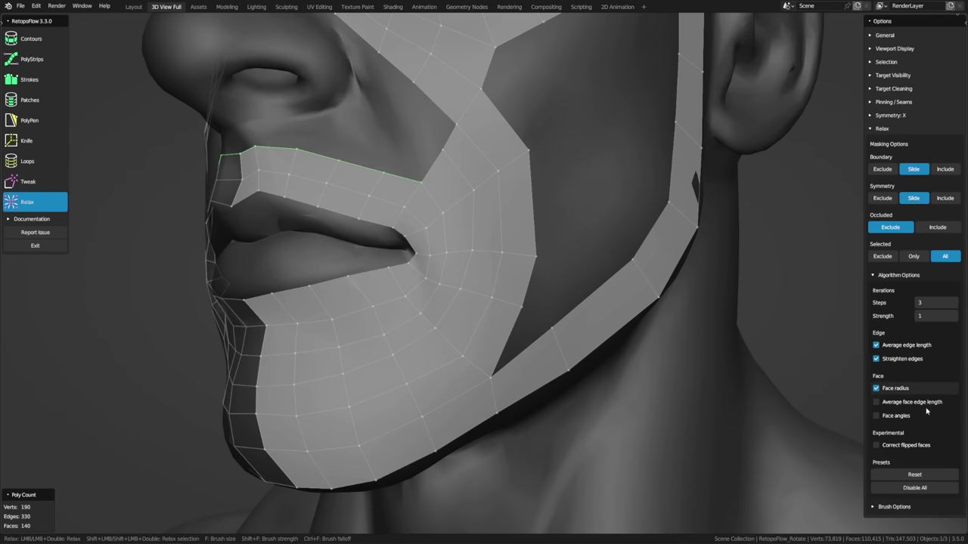
{"action": "middle_click_drag", "start_coordinate": [609, 395], "coordinate": [629, 394]}
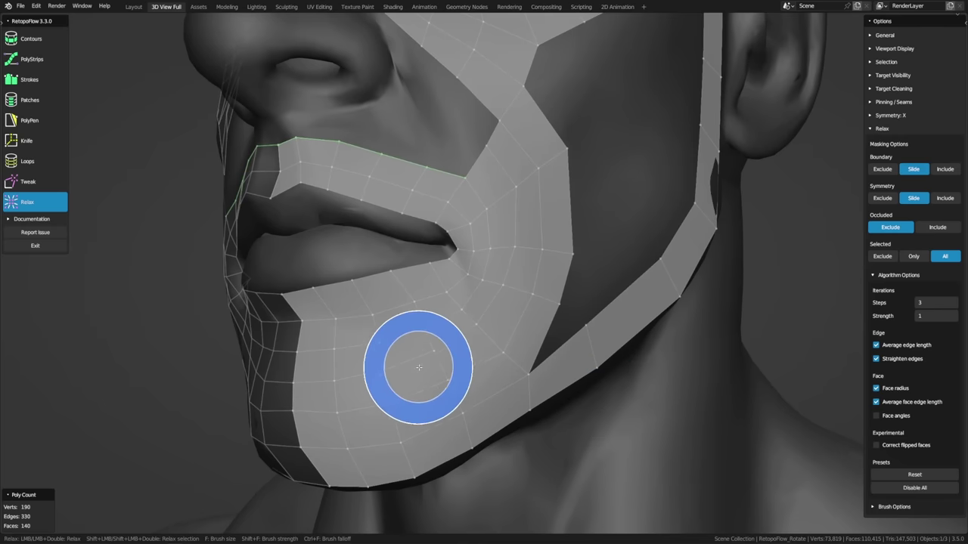
{"action": "mouse_move", "coordinate": [419, 368]}
{"action": "left_mouse_down"}
{"action": "mouse_move", "coordinate": [428, 358]}
{"action": "mouse_move", "coordinate": [341, 394]}
{"action": "mouse_move", "coordinate": [371, 391]}
{"action": "mouse_move", "coordinate": [492, 298]}
{"action": "mouse_move", "coordinate": [624, 250]}
{"action": "mouse_move", "coordinate": [449, 325]}
{"action": "mouse_move", "coordinate": [335, 340]}
{"action": "mouse_move", "coordinate": [360, 329]}
{"action": "mouse_move", "coordinate": [355, 380]}
{"action": "mouse_move", "coordinate": [416, 367]}
{"action": "mouse_move", "coordinate": [431, 322]}
{"action": "mouse_move", "coordinate": [517, 270]}
{"action": "mouse_move", "coordinate": [508, 190]}
{"action": "mouse_move", "coordinate": [547, 272]}
{"action": "mouse_move", "coordinate": [657, 246]}
{"action": "left_mouse_up"}
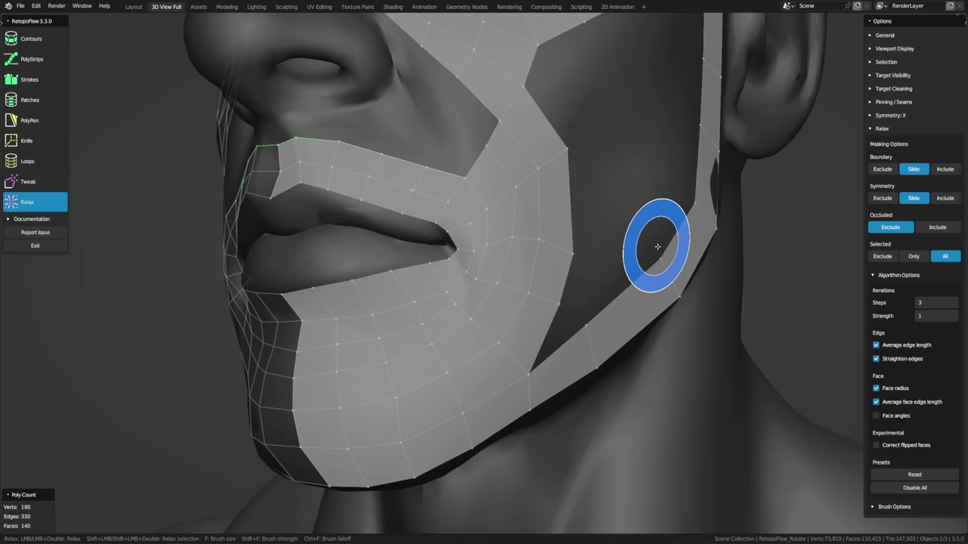
Step: Disable Average face edge length and Straighten edges for Relax, and smooth the faces around the mouth corner with Relax and Tweak
{"action": "left_click", "coordinate": [904, 402]}
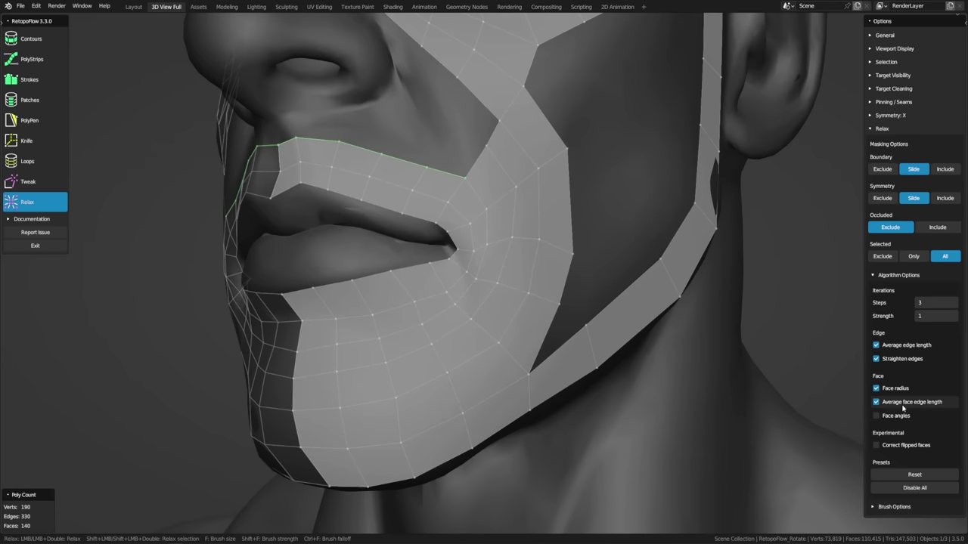
{"action": "left_click", "coordinate": [915, 360]}
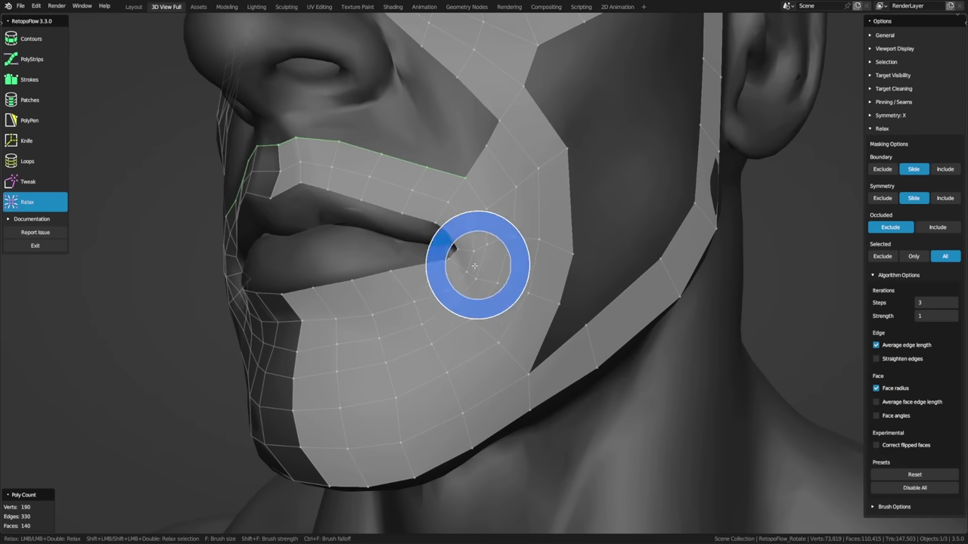
{"action": "key", "text": "shift+w"}
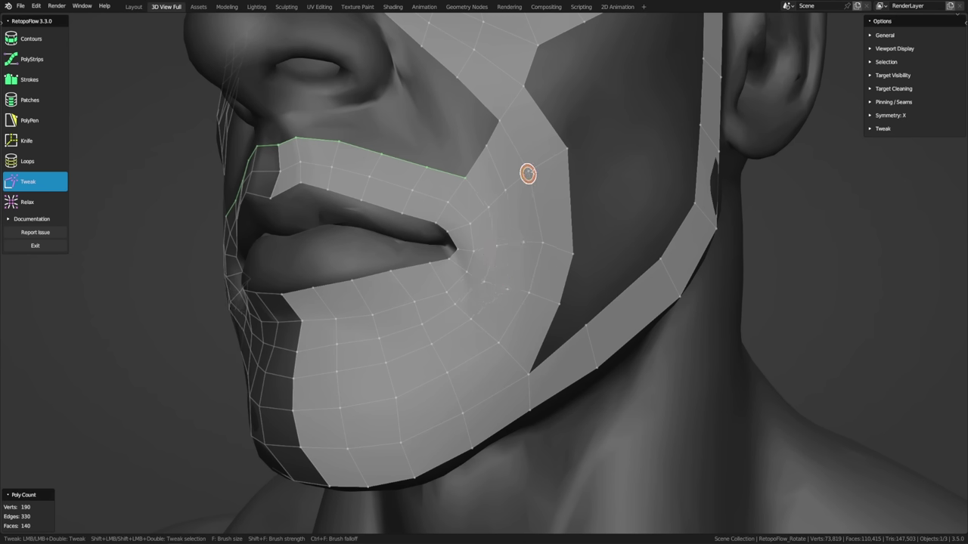
{"action": "key", "text": "9"}
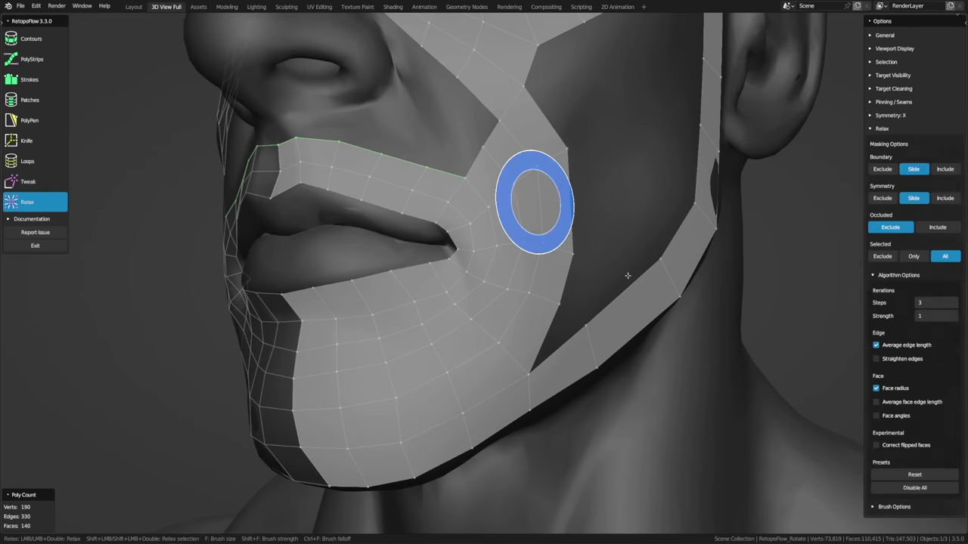
{"action": "key", "text": "8"}
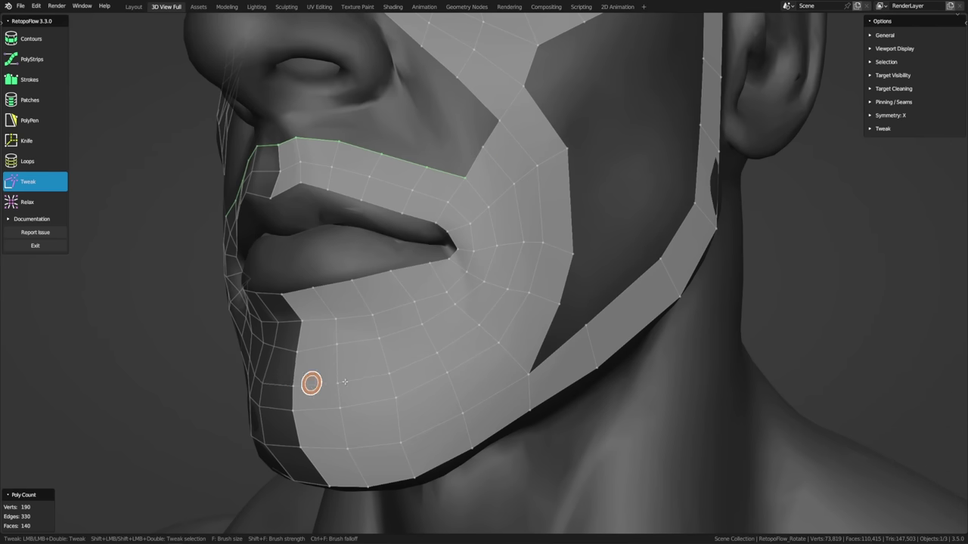
Step: Switch the Tweak brush to the Large preset
{"action": "key", "text": "shift+r"}
{"action": "key", "text": "shift+w"}
{"action": "key", "text": "shift+q"}
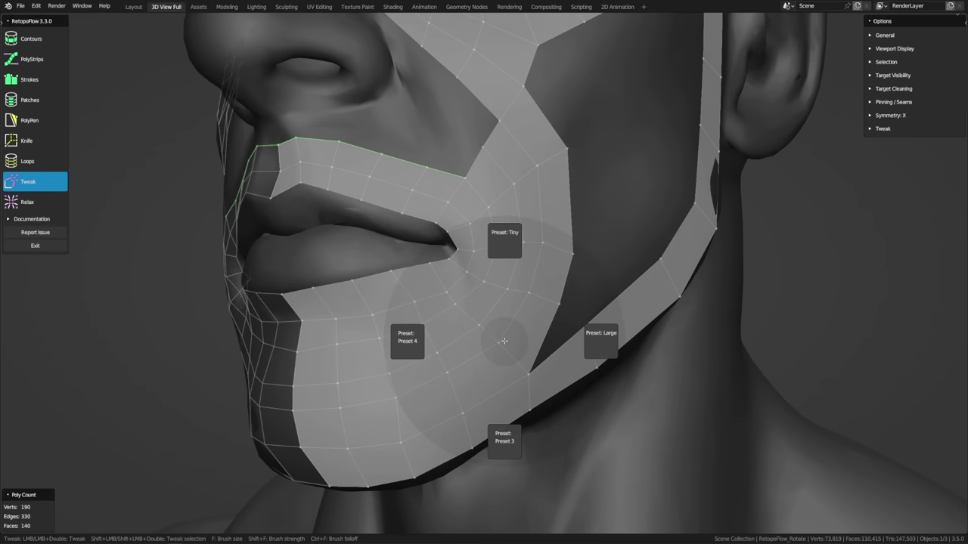
{"action": "left_click", "coordinate": [608, 341]}
Step: Reshape the lower cheek, mouth corner and jaw faces with broad Tweak strokes to open up their spacing
{"action": "scroll", "coordinate": [453, 371], "scroll_direction": "down", "scroll_amount": 2}
{"action": "mouse_move", "coordinate": [356, 398]}
{"action": "middle_mouse_down"}
{"action": "mouse_move", "coordinate": [537, 346]}
{"action": "mouse_move", "coordinate": [520, 352]}
{"action": "middle_mouse_up"}
{"action": "scroll", "coordinate": [484, 355], "scroll_direction": "down", "scroll_amount": 2}
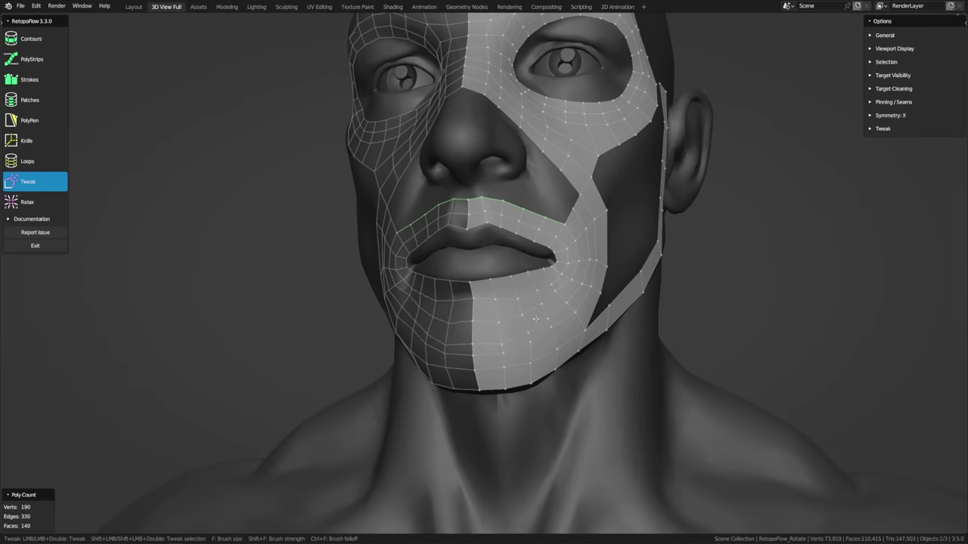
{"action": "mouse_move", "coordinate": [527, 309]}
{"action": "middle_mouse_down"}
{"action": "mouse_move", "coordinate": [449, 342]}
{"action": "mouse_move", "coordinate": [389, 302]}
{"action": "middle_mouse_up"}
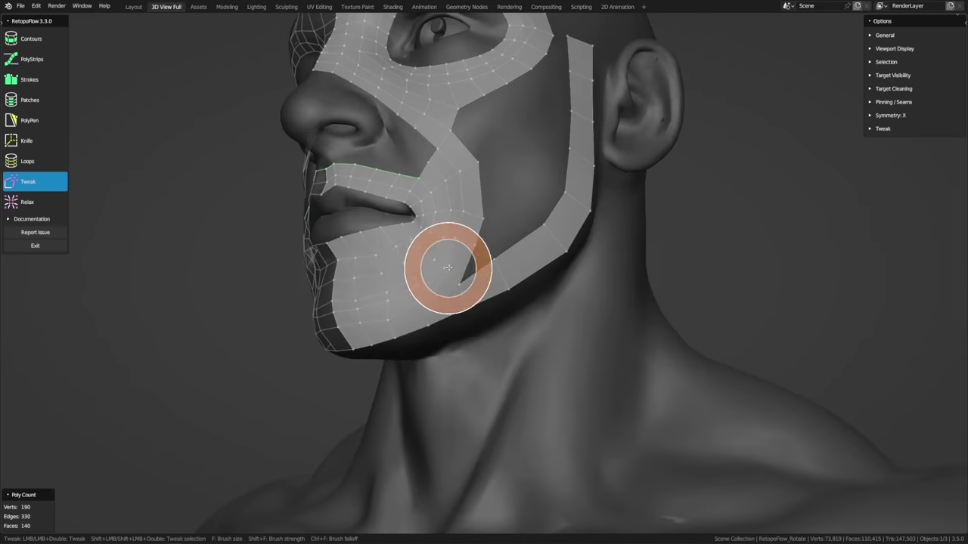
{"action": "middle_click_drag", "start_coordinate": [449, 270], "coordinate": [422, 295]}
{"action": "left_click_drag", "start_coordinate": [451, 278], "coordinate": [462, 279]}
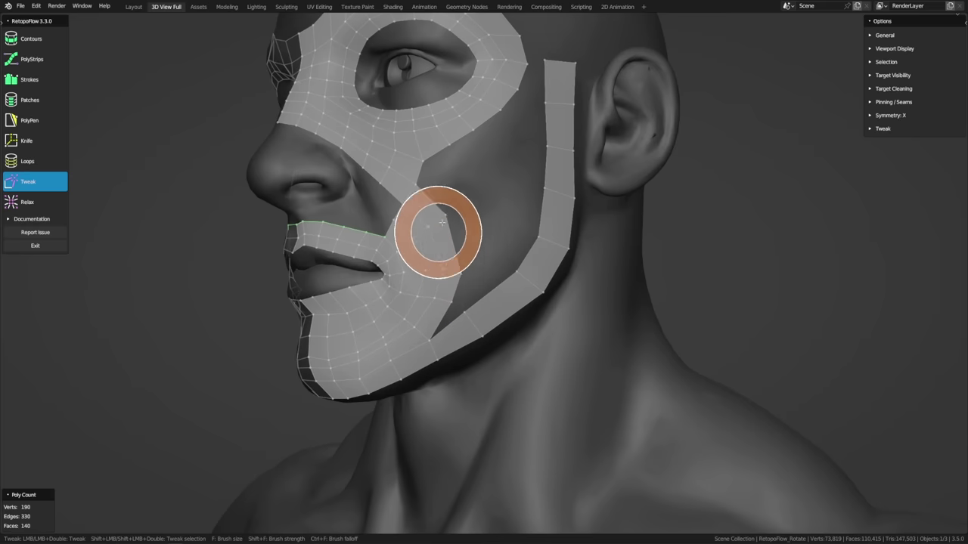
{"action": "left_click_drag", "start_coordinate": [437, 226], "coordinate": [444, 223]}
{"action": "left_click_drag", "start_coordinate": [408, 330], "coordinate": [388, 346]}
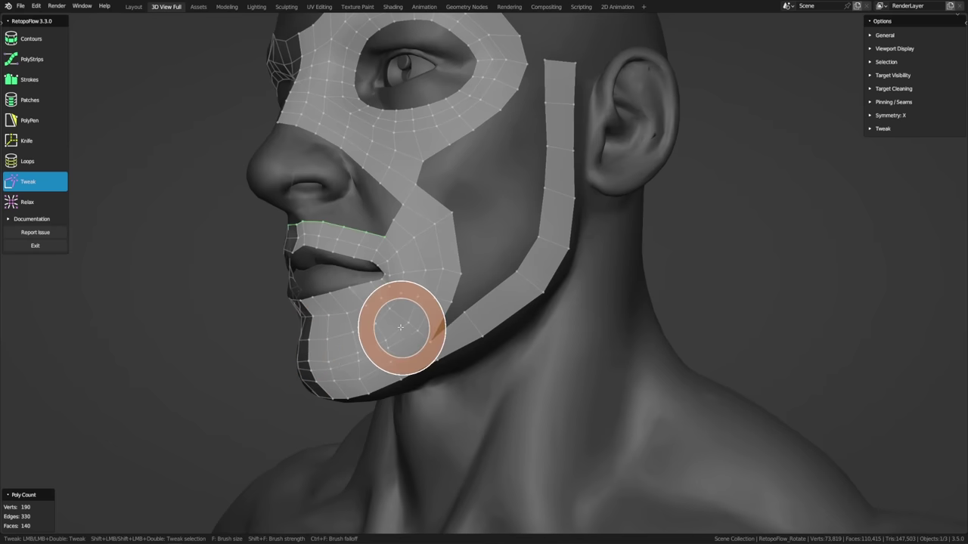
{"action": "mouse_move", "coordinate": [408, 201]}
{"action": "left_mouse_down"}
{"action": "mouse_move", "coordinate": [449, 217]}
{"action": "mouse_move", "coordinate": [445, 309]}
{"action": "left_mouse_up"}
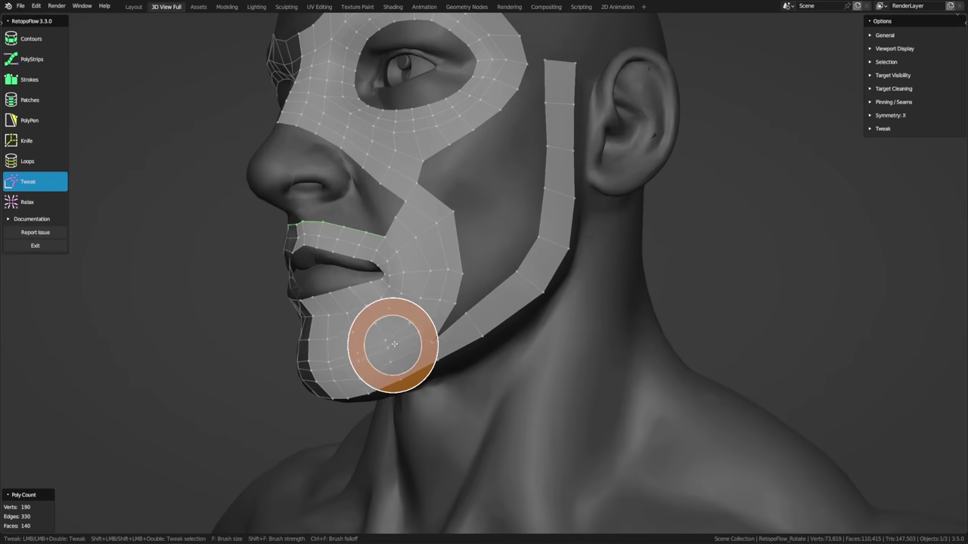
{"action": "left_click_drag", "start_coordinate": [393, 346], "coordinate": [384, 355]}
{"action": "middle_click_drag", "start_coordinate": [475, 268], "coordinate": [484, 269]}
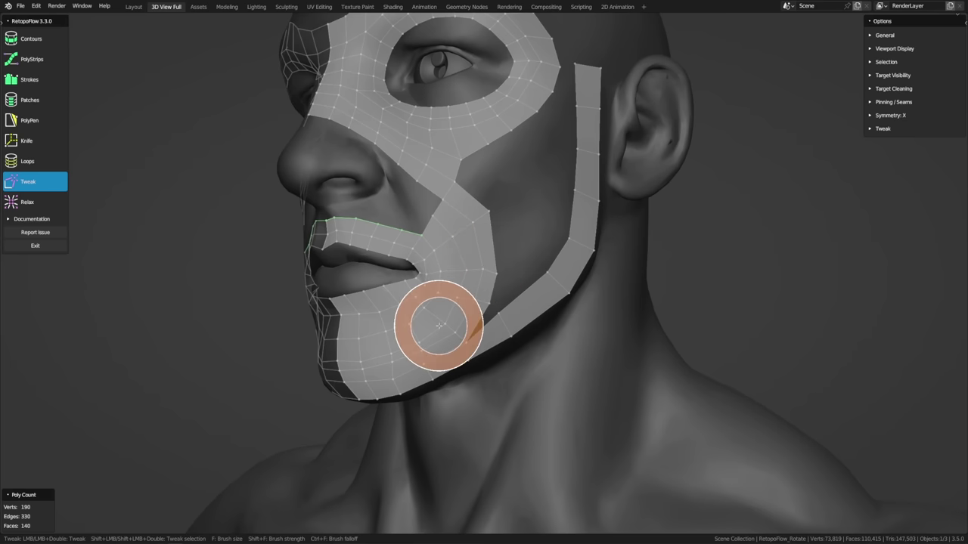
Step: Relax the chin and cheek faces to smooth out the broad tweaks
{"action": "left_click", "coordinate": [30, 202]}
{"action": "mouse_move", "coordinate": [397, 358]}
{"action": "left_mouse_down"}
{"action": "mouse_move", "coordinate": [360, 358]}
{"action": "mouse_move", "coordinate": [441, 325]}
{"action": "mouse_move", "coordinate": [381, 352]}
{"action": "mouse_move", "coordinate": [469, 254]}
{"action": "mouse_move", "coordinate": [480, 285]}
{"action": "mouse_move", "coordinate": [363, 360]}
{"action": "mouse_move", "coordinate": [434, 343]}
{"action": "mouse_move", "coordinate": [361, 360]}
{"action": "left_mouse_up"}
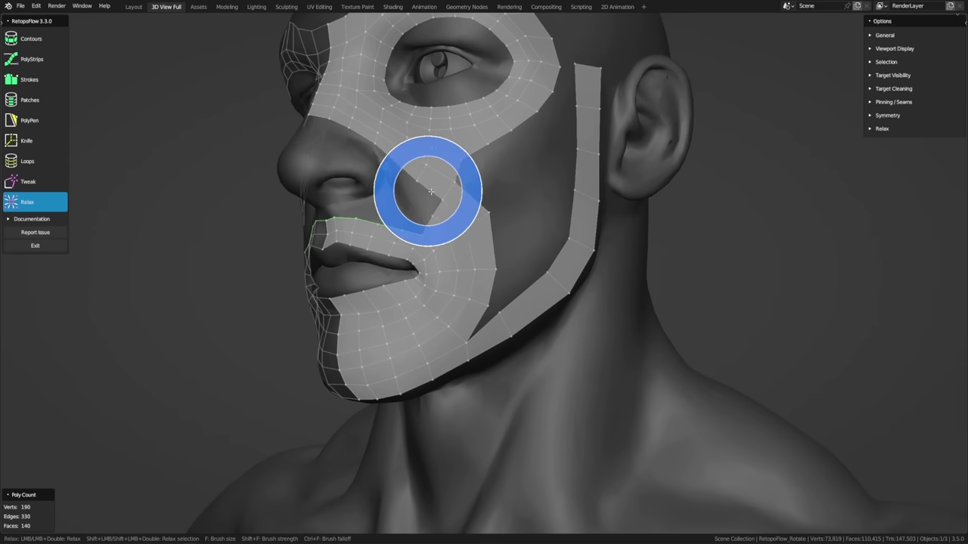
Step: Extend a strip of faces from the lower edge of the nose bridge down to the nose tip with Strokes, increasing its segments
{"action": "middle_click_drag", "start_coordinate": [422, 189], "coordinate": [482, 242]}
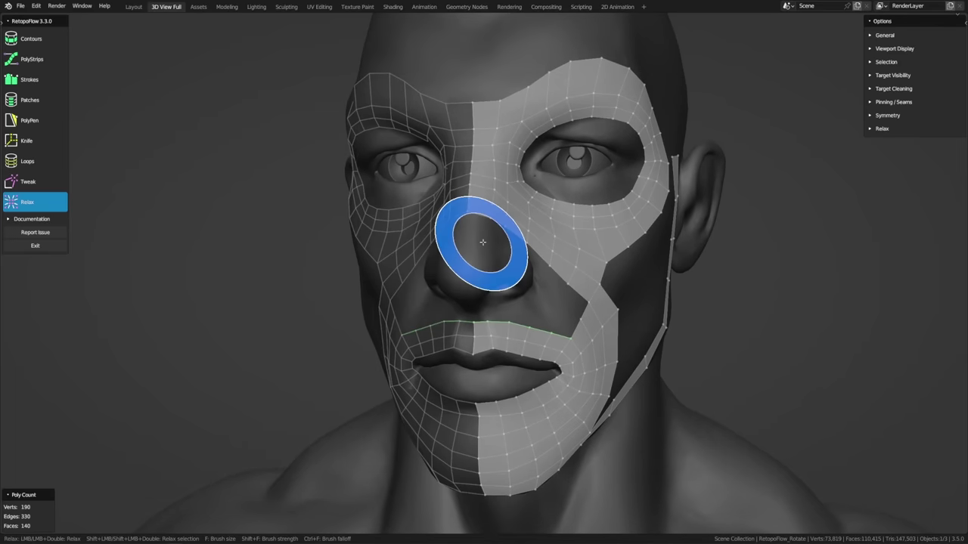
{"action": "left_click", "coordinate": [44, 81]}
{"action": "scroll", "coordinate": [447, 249], "scroll_direction": "up", "scroll_amount": 2}
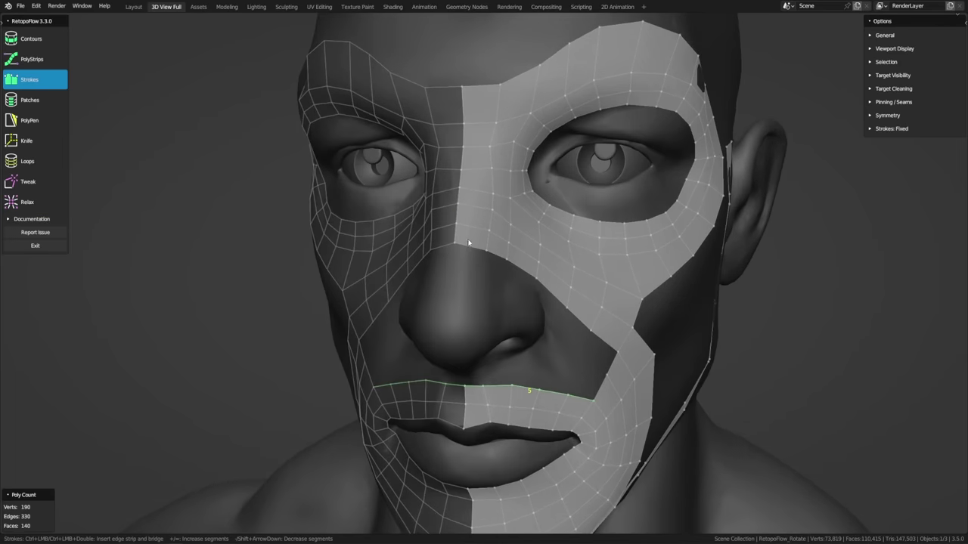
{"action": "scroll", "coordinate": [511, 285], "scroll_direction": "up", "scroll_amount": 2}
{"action": "key", "text": "8"}
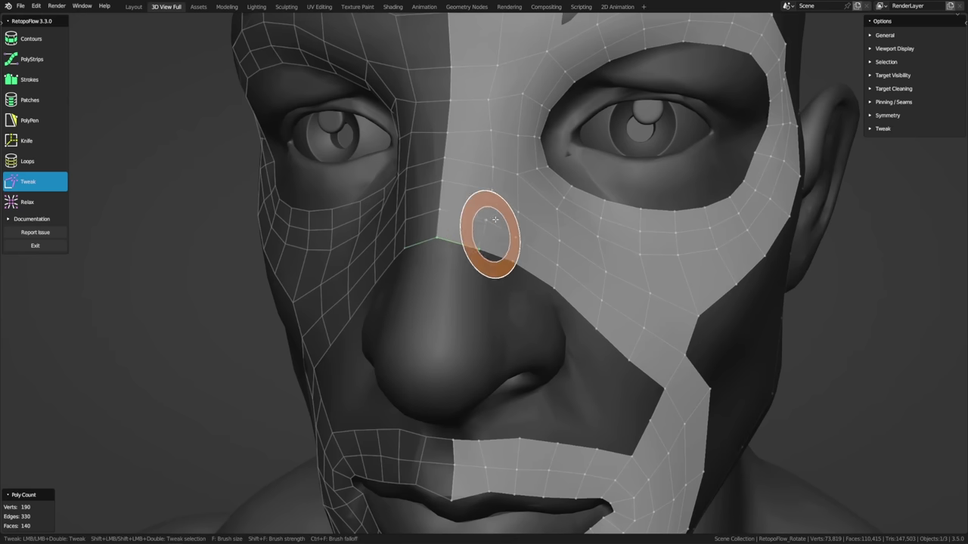
{"action": "key", "text": "3"}
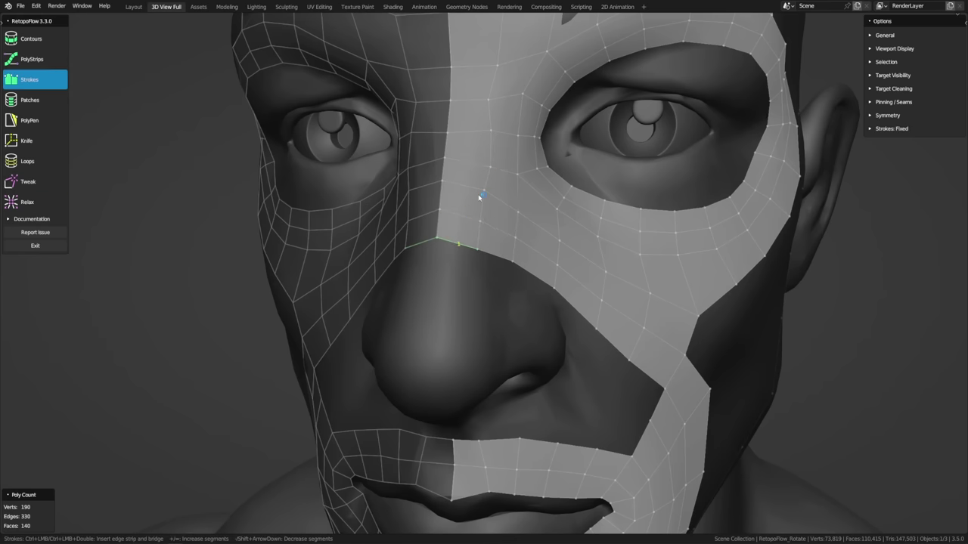
{"action": "middle_click_drag", "start_coordinate": [470, 310], "coordinate": [462, 280], "text": "shift"}
{"action": "middle_click_drag", "start_coordinate": [460, 332], "coordinate": [461, 270], "text": "shift"}
{"action": "middle_click_drag", "start_coordinate": [457, 193], "coordinate": [466, 231], "text": "shift"}
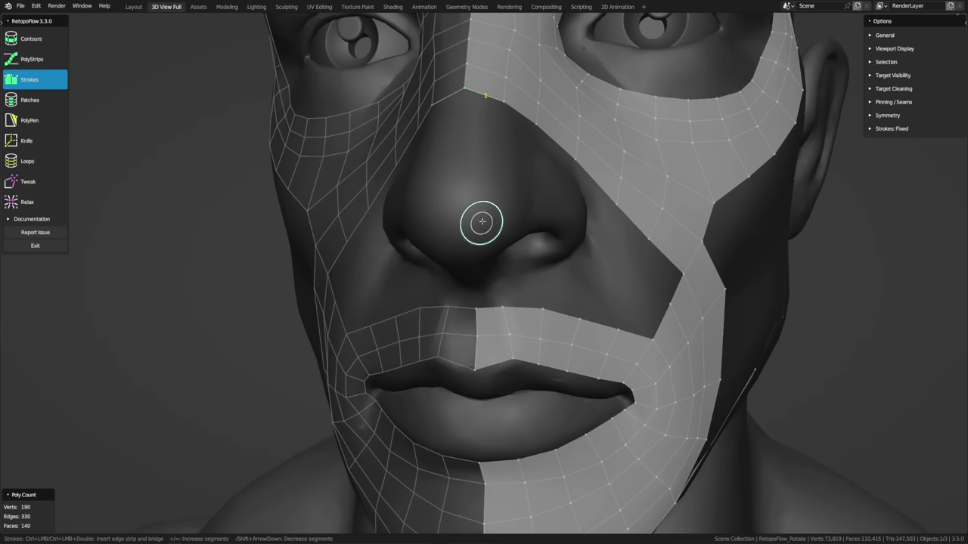
{"action": "left_click_drag", "start_coordinate": [488, 218], "coordinate": [433, 218]}
{"action": "key", "text": "equal"}
{"action": "key", "text": "equal"}
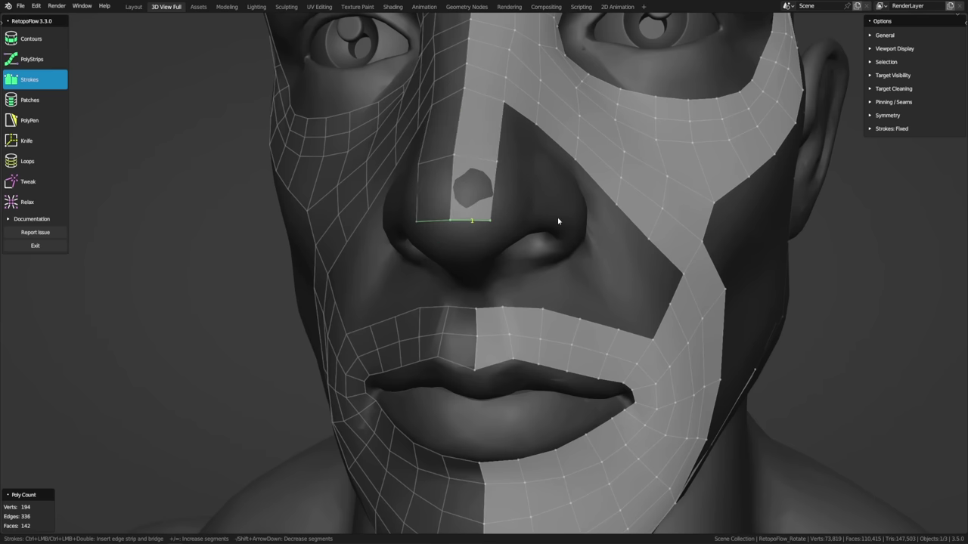
Step: Tweak the vertices of the nose strip to follow the shape of the nose
{"action": "middle_click_drag", "start_coordinate": [555, 218], "coordinate": [492, 230]}
{"action": "key", "text": "8"}
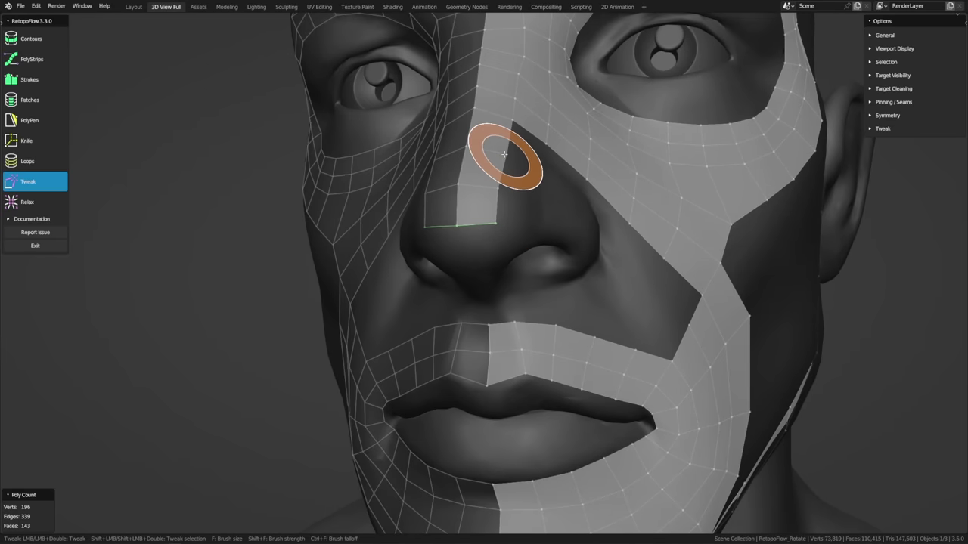
{"action": "key", "text": "3"}
{"action": "middle_click_drag", "start_coordinate": [553, 220], "coordinate": [523, 246]}
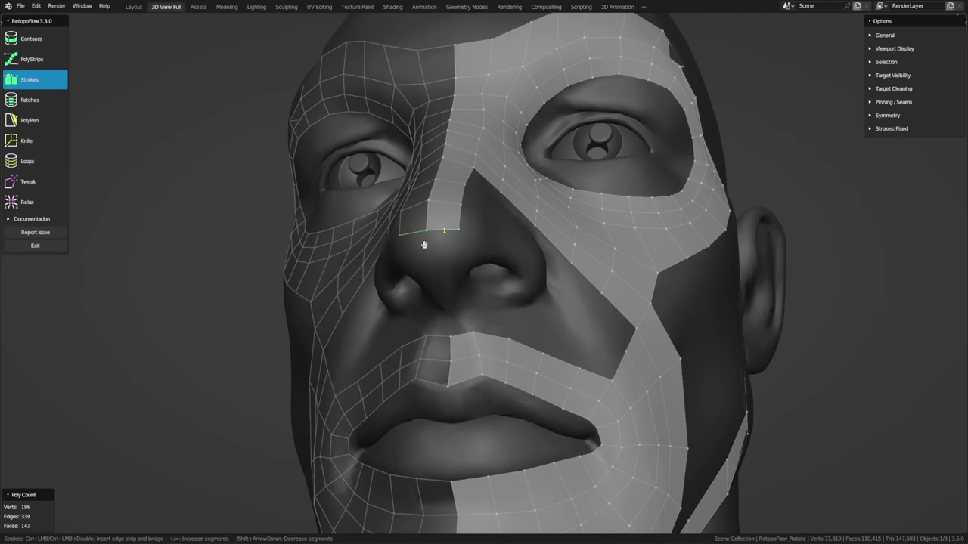
Step: Insert a quad below the nose strip under the tip with PolyPen and tweak its lower vertices
{"action": "left_click", "coordinate": [42, 127]}
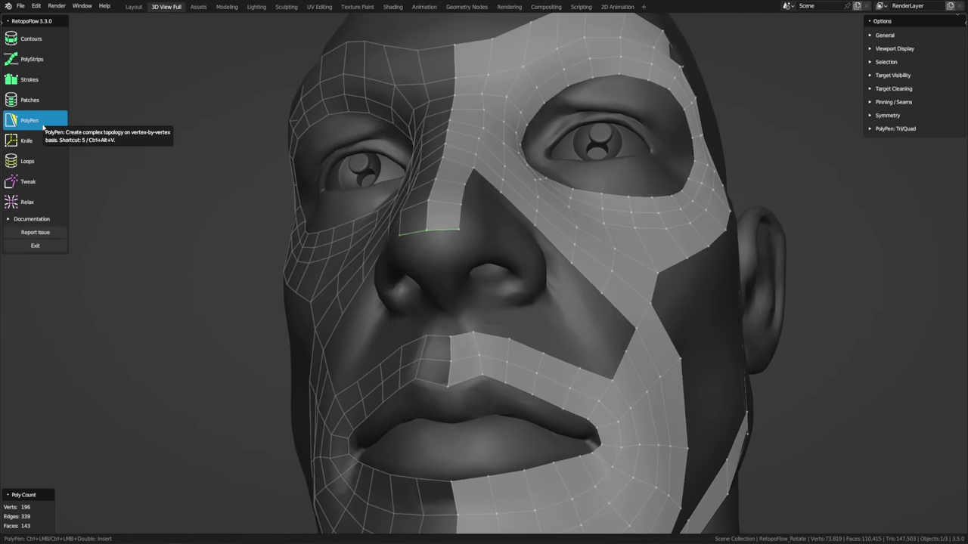
{"action": "left_click", "coordinate": [452, 273]}
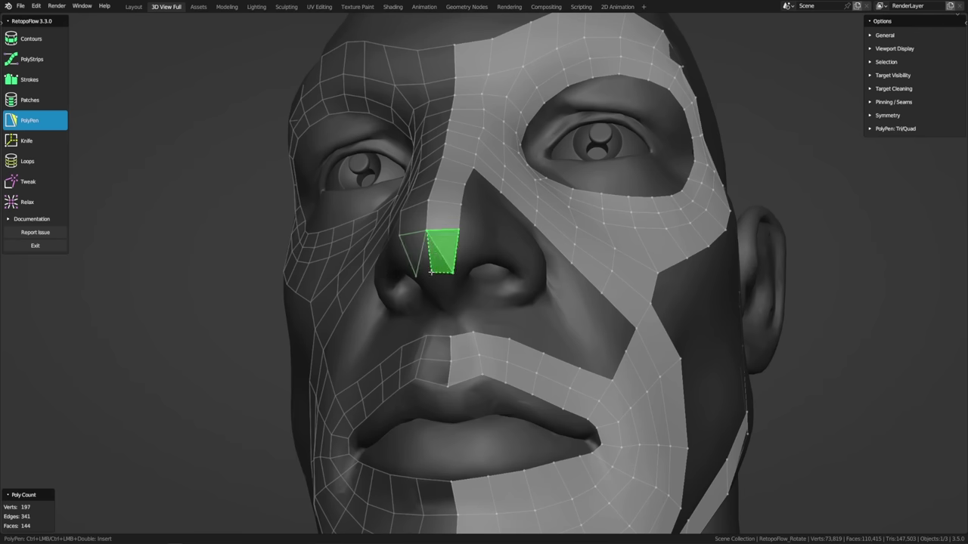
{"action": "left_click", "coordinate": [416, 275]}
{"action": "mouse_move", "coordinate": [508, 280]}
{"action": "middle_mouse_down"}
{"action": "mouse_move", "coordinate": [503, 263]}
{"action": "mouse_move", "coordinate": [501, 290]}
{"action": "middle_mouse_up"}
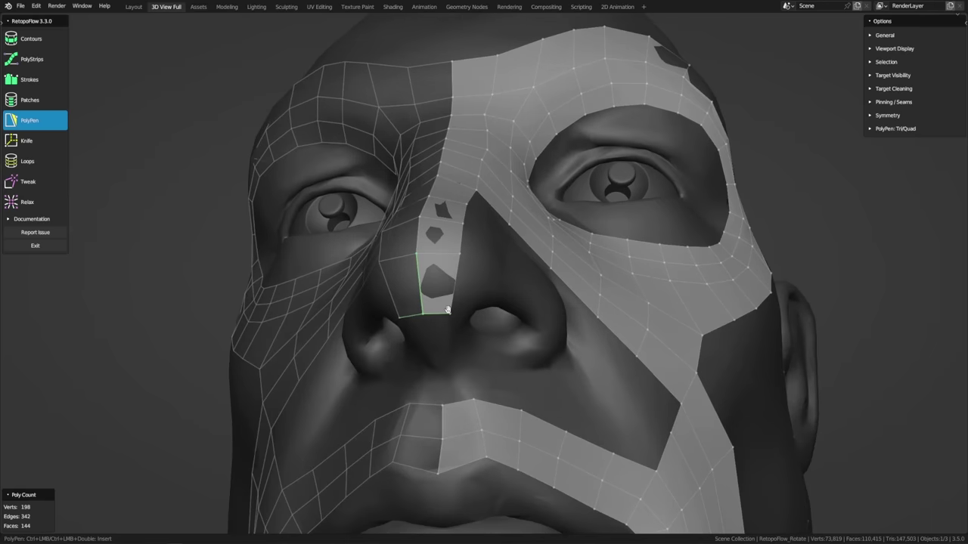
{"action": "key", "text": "8"}
{"action": "left_click_drag", "start_coordinate": [423, 314], "coordinate": [423, 308]}
{"action": "key", "text": "5"}
{"action": "middle_click_drag", "start_coordinate": [504, 335], "coordinate": [495, 319]}
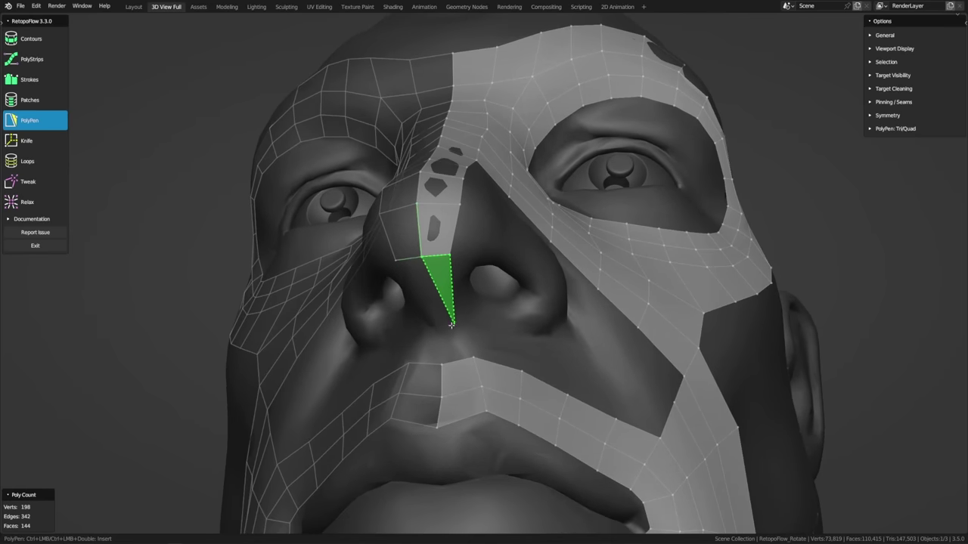
{"action": "left_click", "coordinate": [437, 330], "text": "ctrl"}
{"action": "left_click", "coordinate": [451, 329]}
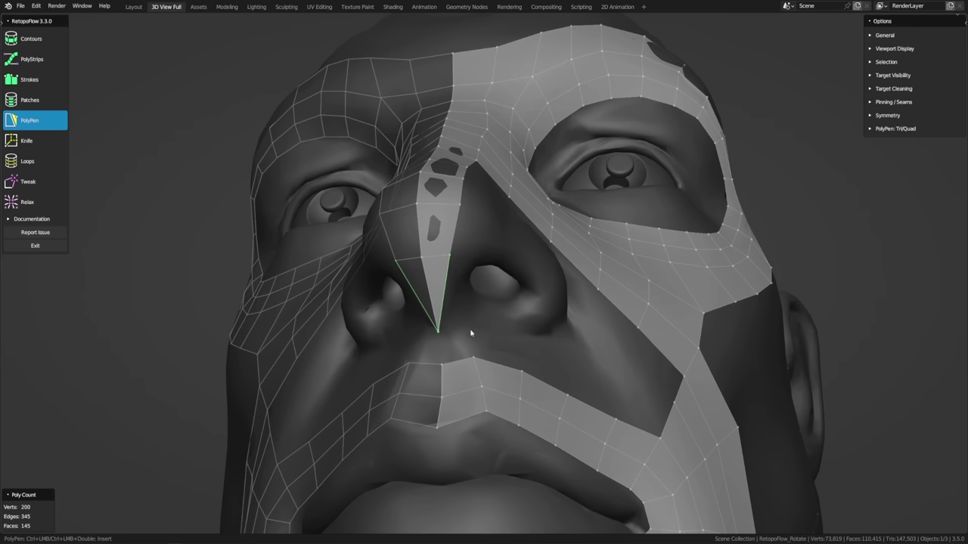
{"action": "key", "text": "ctrl+z"}
{"action": "key", "text": "ctrl+z"}
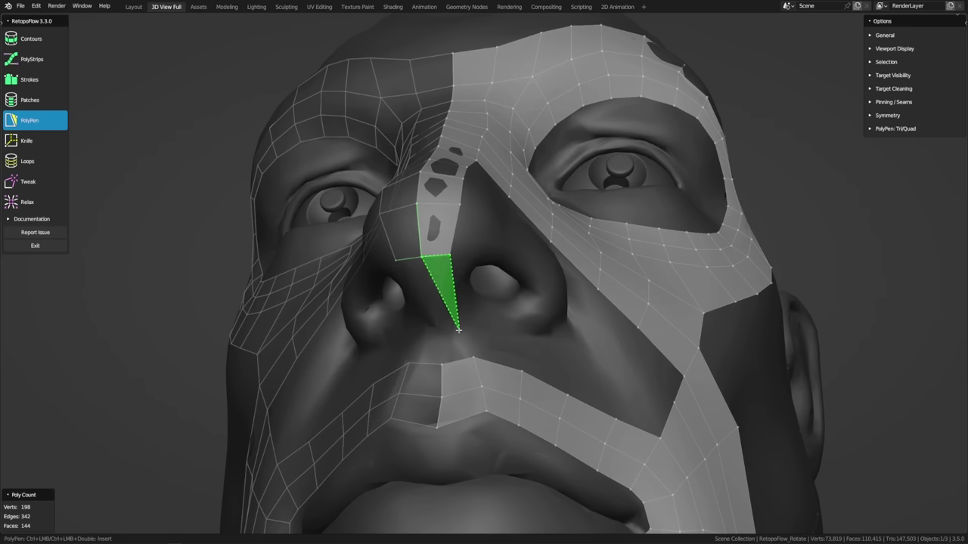
{"action": "key", "text": "ctrl+z"}
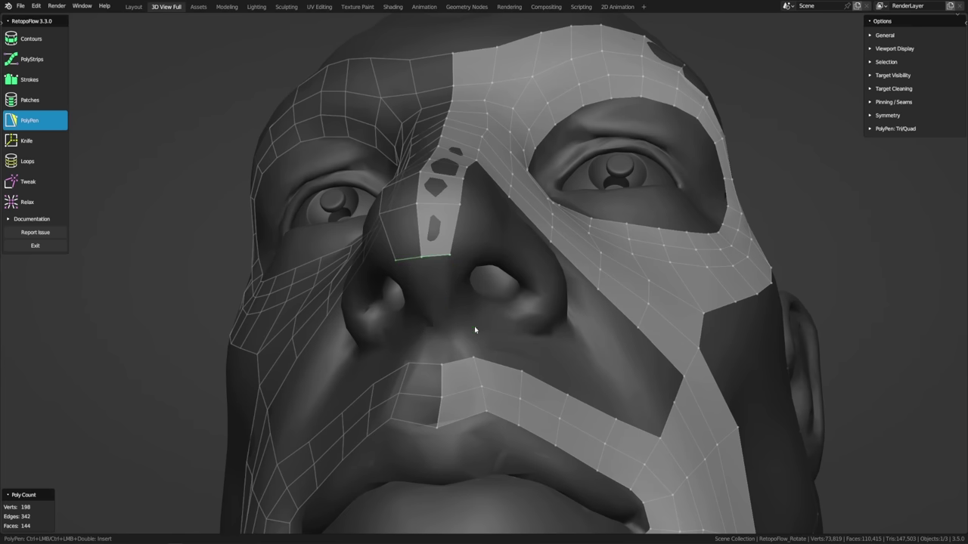
{"action": "middle_click_drag", "start_coordinate": [475, 330], "coordinate": [489, 328]}
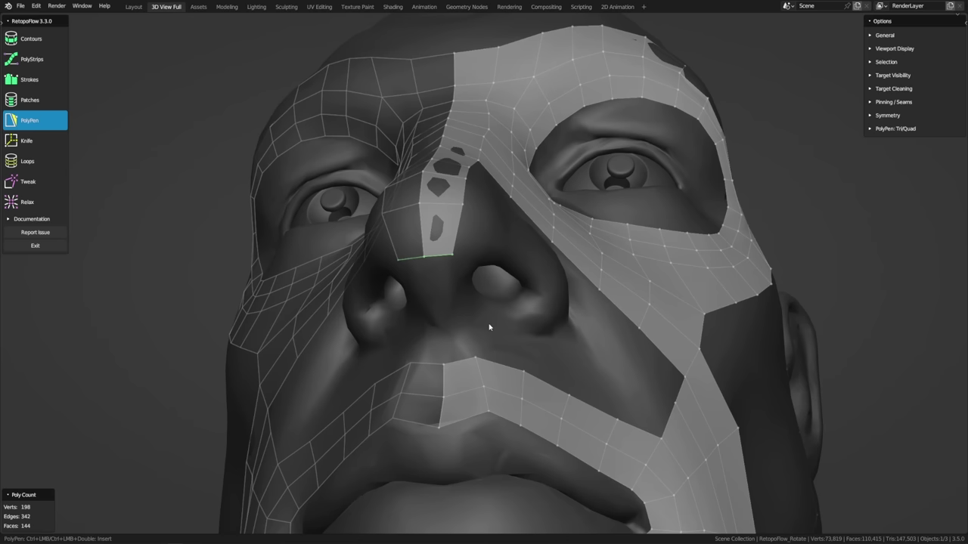
Step: Expand the Symmetry options, add PolyPen quads along the underside of the nose down to the upper lip, and tweak them
{"action": "left_click", "coordinate": [895, 117]}
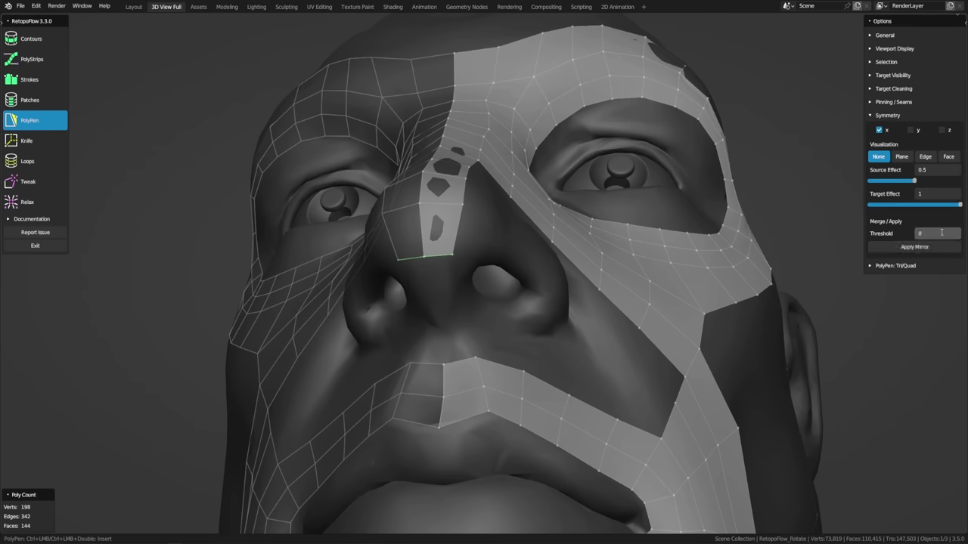
{"action": "left_click", "coordinate": [455, 326], "text": "ctrl"}
{"action": "left_click", "coordinate": [440, 328], "text": "ctrl"}
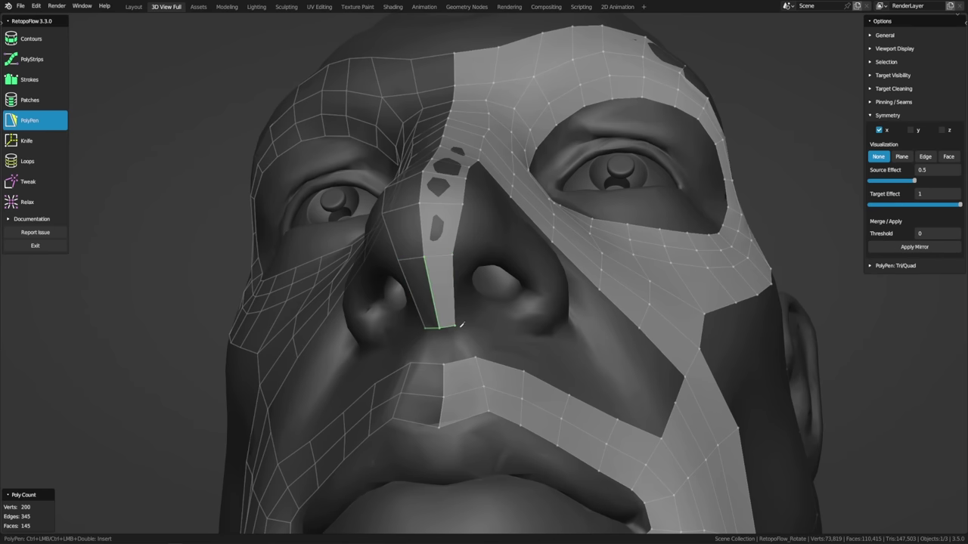
{"action": "middle_click_drag", "start_coordinate": [480, 318], "coordinate": [488, 315]}
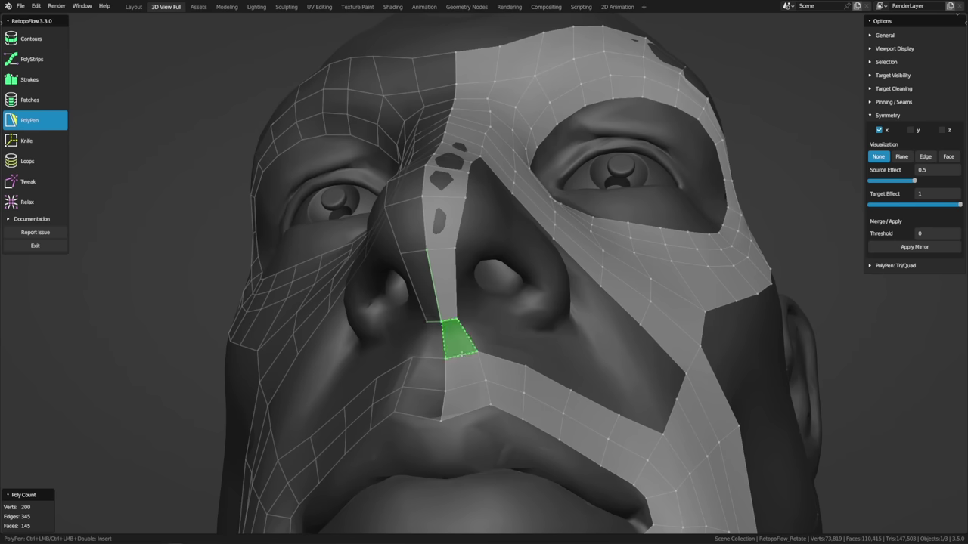
{"action": "left_click", "coordinate": [460, 354], "text": "ctrl"}
{"action": "mouse_move", "coordinate": [497, 280]}
{"action": "middle_mouse_down"}
{"action": "mouse_move", "coordinate": [484, 303]}
{"action": "mouse_move", "coordinate": [473, 283]}
{"action": "mouse_move", "coordinate": [523, 294]}
{"action": "middle_mouse_up"}
{"action": "key", "text": "8"}
{"action": "key", "text": "5"}
{"action": "key", "text": "8"}
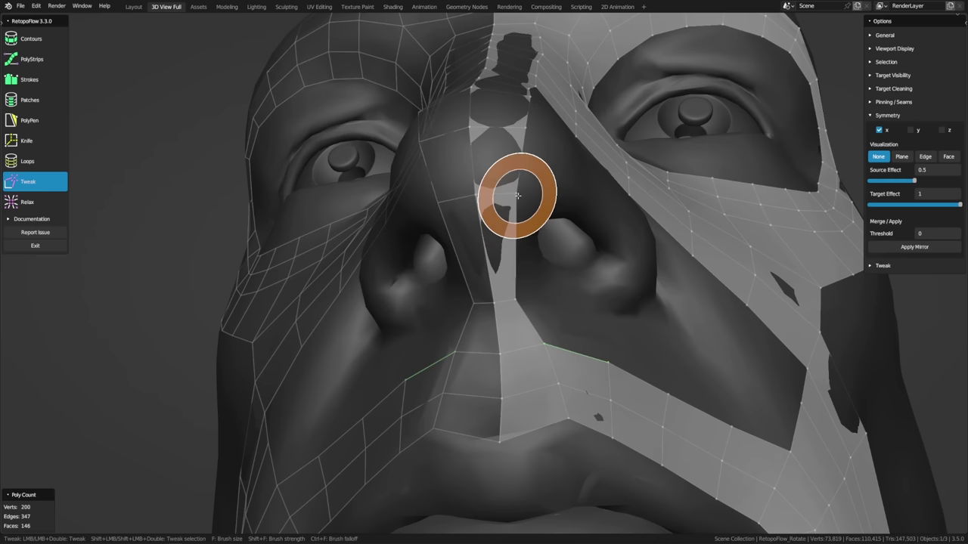
Step: Cut the long face between the nostrils crosswise with PolyPen and tweak the new edge
{"action": "key", "text": "5"}
{"action": "left_click", "coordinate": [500, 248]}
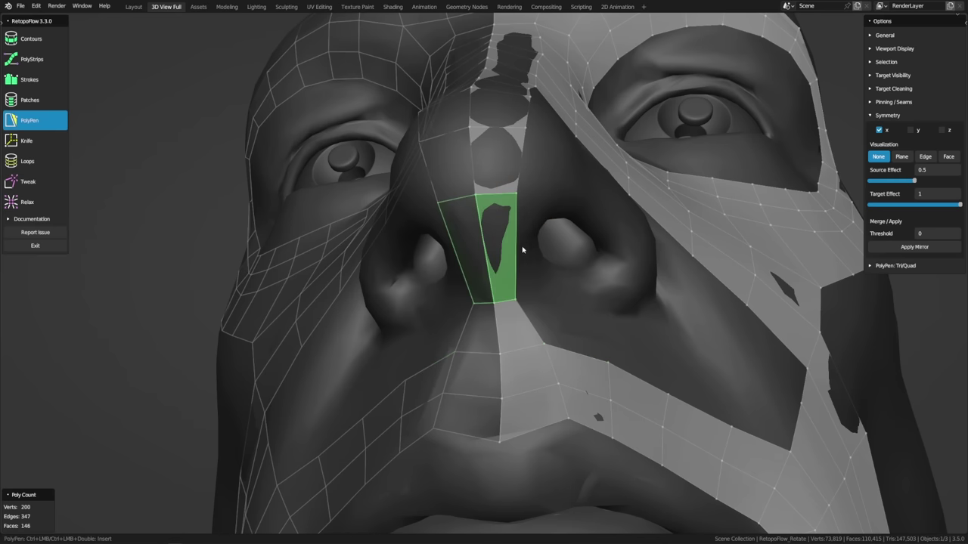
{"action": "middle_click_drag", "start_coordinate": [522, 249], "coordinate": [514, 252]}
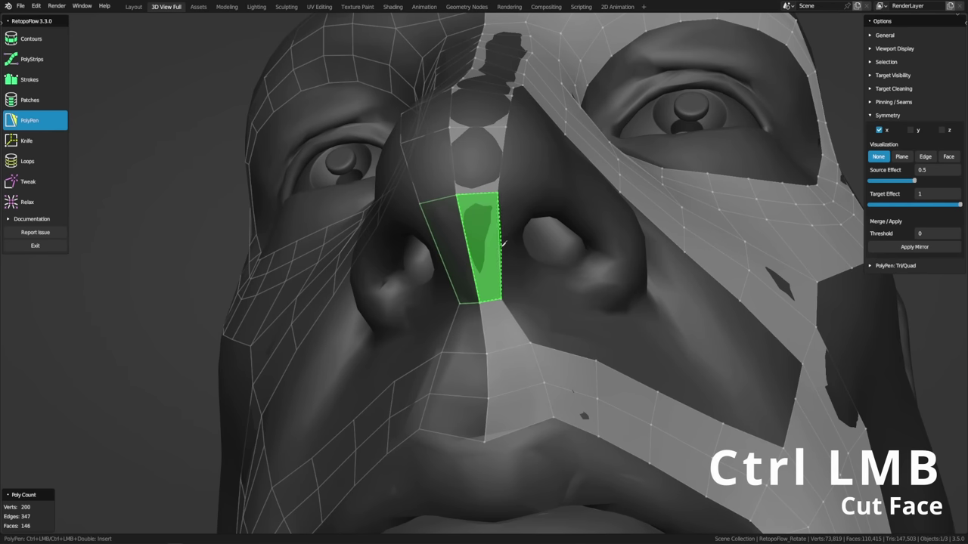
{"action": "left_click", "coordinate": [500, 242], "text": "ctrl"}
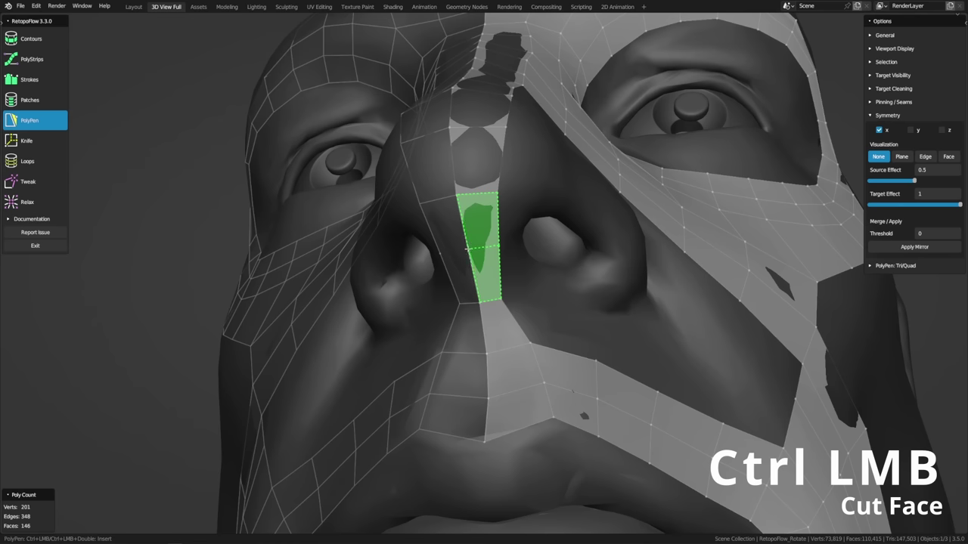
{"action": "left_click", "coordinate": [470, 247], "text": "ctrl"}
{"action": "key", "text": "8"}
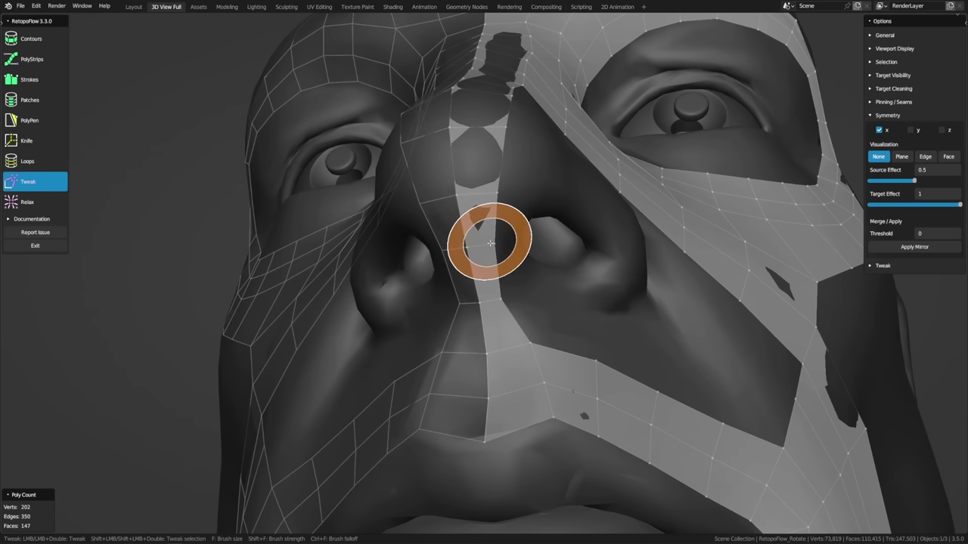
{"action": "key", "text": "5"}
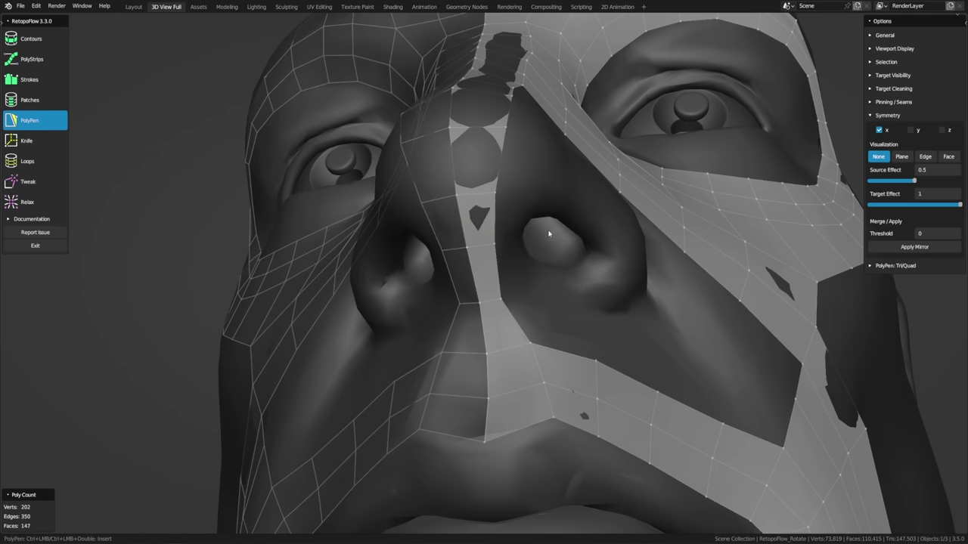
Step: Draw a closed 10-segment edge loop around the nostril opening with Strokes
{"action": "mouse_move", "coordinate": [558, 229]}
{"action": "middle_mouse_down"}
{"action": "mouse_move", "coordinate": [507, 233]}
{"action": "mouse_move", "coordinate": [520, 244]}
{"action": "middle_mouse_up"}
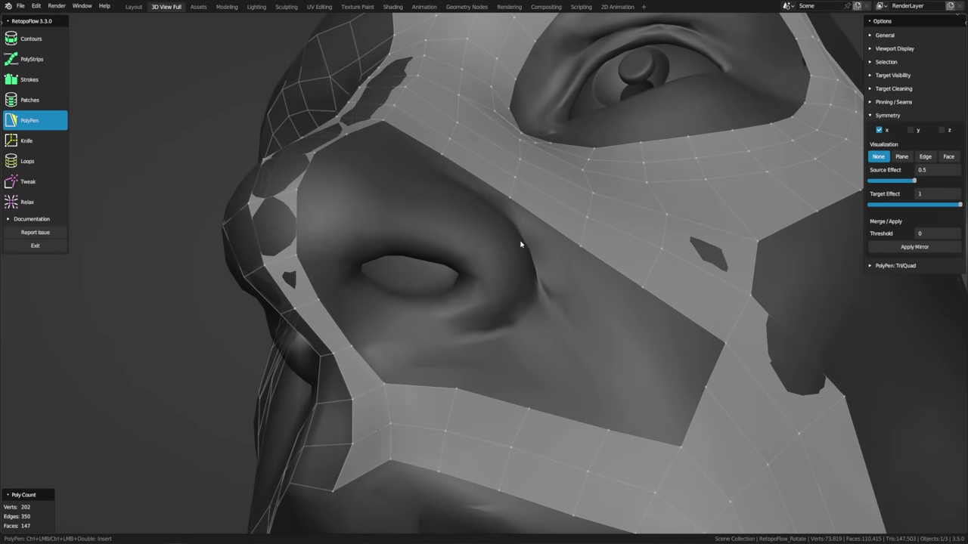
{"action": "left_click", "coordinate": [47, 85]}
{"action": "middle_click_drag", "start_coordinate": [494, 292], "coordinate": [496, 251]}
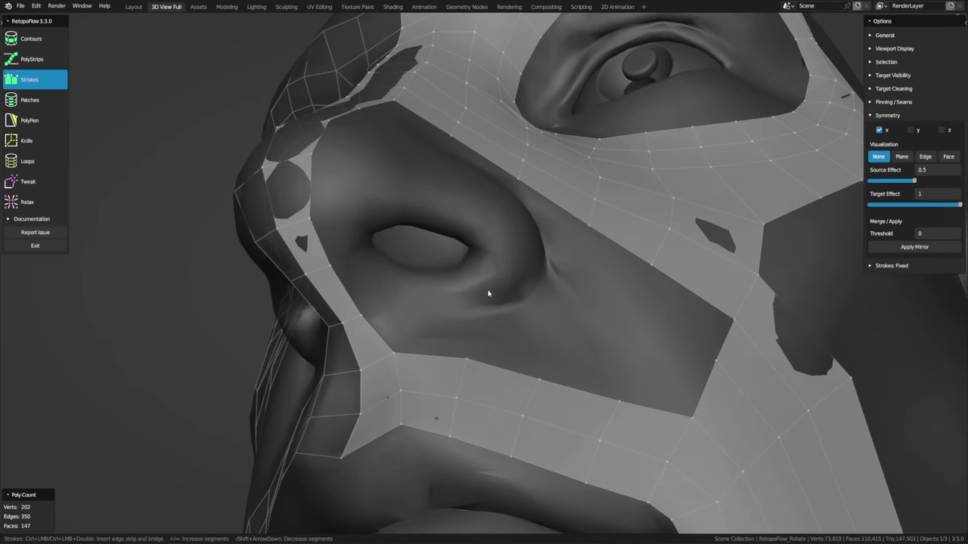
{"action": "middle_click_drag", "start_coordinate": [487, 294], "coordinate": [480, 280]}
{"action": "mouse_move", "coordinate": [472, 260]}
{"action": "left_mouse_down"}
{"action": "mouse_move", "coordinate": [330, 233]}
{"action": "mouse_move", "coordinate": [295, 274]}
{"action": "mouse_move", "coordinate": [323, 318]}
{"action": "mouse_move", "coordinate": [432, 333]}
{"action": "mouse_move", "coordinate": [498, 301]}
{"action": "mouse_move", "coordinate": [477, 265]}
{"action": "left_mouse_up"}
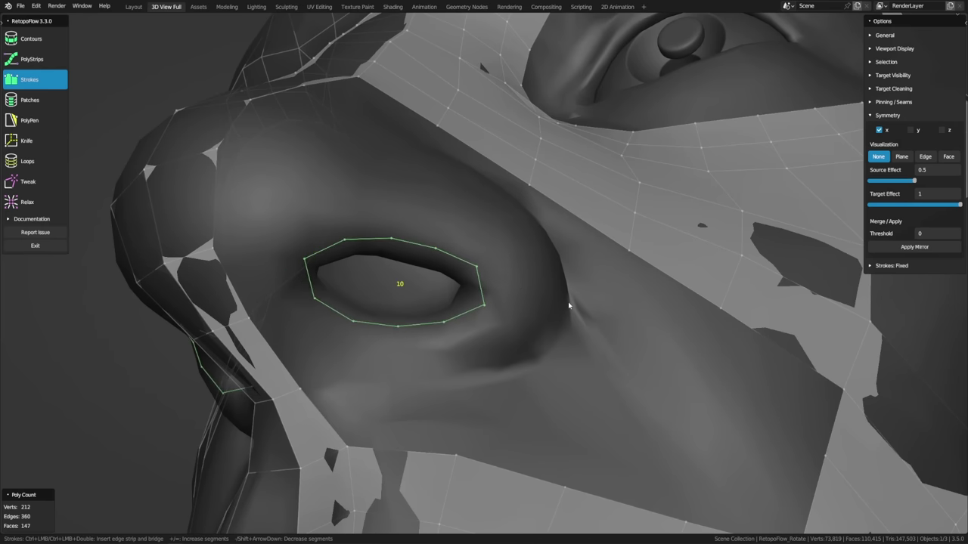
Step: Tweak the nostril loop's vertices to fit evenly around the opening
{"action": "key", "text": "8"}
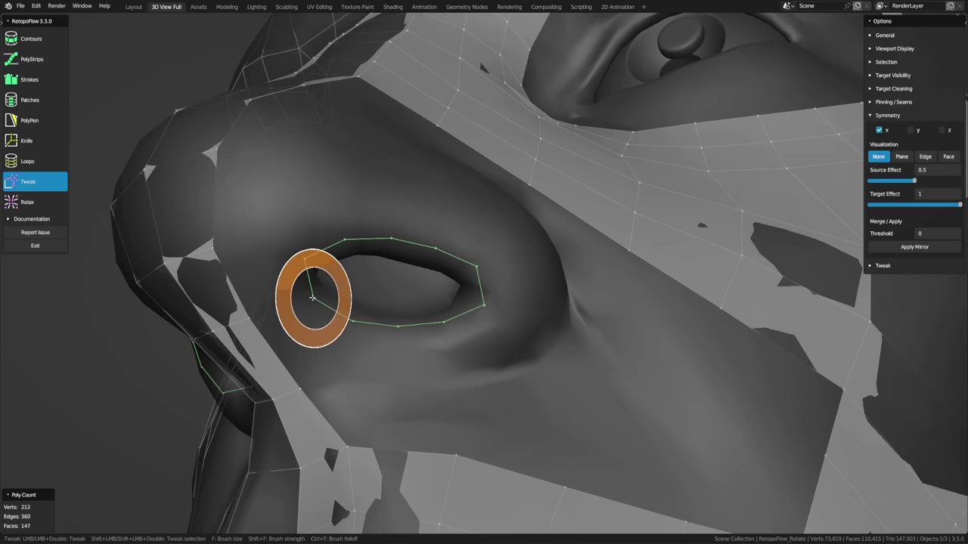
{"action": "left_click_drag", "start_coordinate": [393, 241], "coordinate": [428, 250]}
{"action": "left_click_drag", "start_coordinate": [489, 268], "coordinate": [484, 271]}
{"action": "left_click_drag", "start_coordinate": [489, 306], "coordinate": [492, 311]}
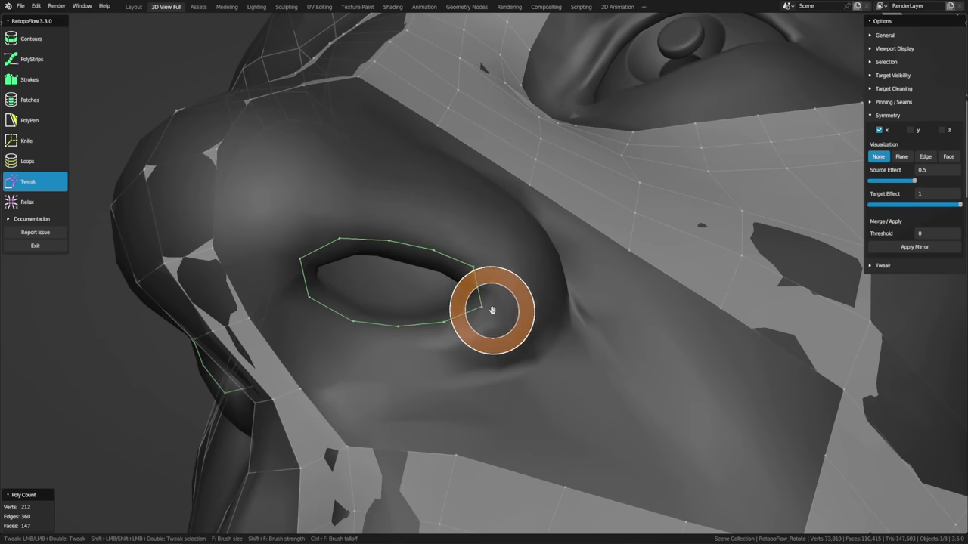
{"action": "left_click_drag", "start_coordinate": [438, 326], "coordinate": [403, 332]}
Step: Draw a larger loop around the nostril with Strokes to bridge a ring of faces from the inner loop
{"action": "key", "text": "3"}
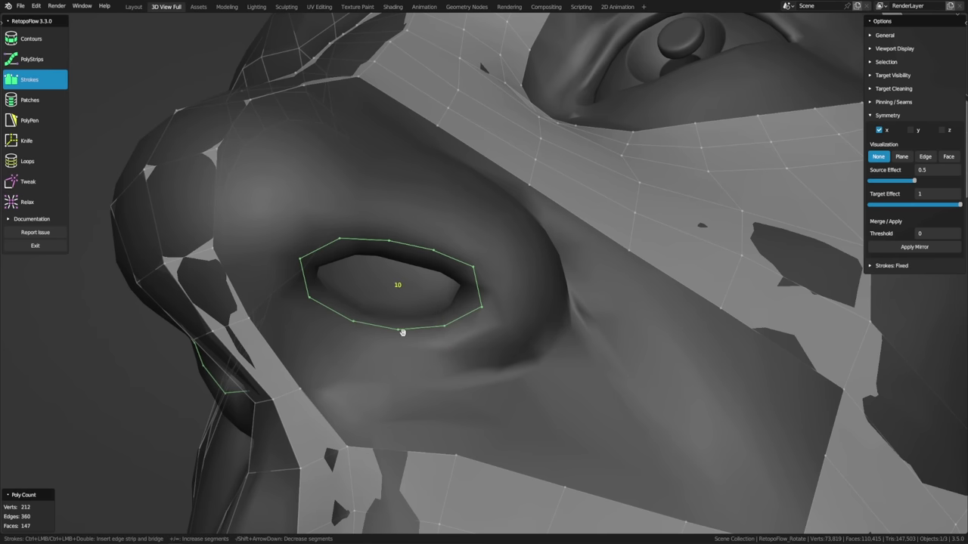
{"action": "mouse_move", "coordinate": [331, 200]}
{"action": "left_mouse_down"}
{"action": "mouse_move", "coordinate": [259, 227]}
{"action": "mouse_move", "coordinate": [257, 254]}
{"action": "mouse_move", "coordinate": [274, 312]}
{"action": "mouse_move", "coordinate": [328, 357]}
{"action": "mouse_move", "coordinate": [405, 371]}
{"action": "mouse_move", "coordinate": [472, 352]}
{"action": "mouse_move", "coordinate": [535, 306]}
{"action": "mouse_move", "coordinate": [496, 240]}
{"action": "mouse_move", "coordinate": [422, 208]}
{"action": "mouse_move", "coordinate": [337, 199]}
{"action": "left_mouse_up"}
{"action": "key", "text": "c"}
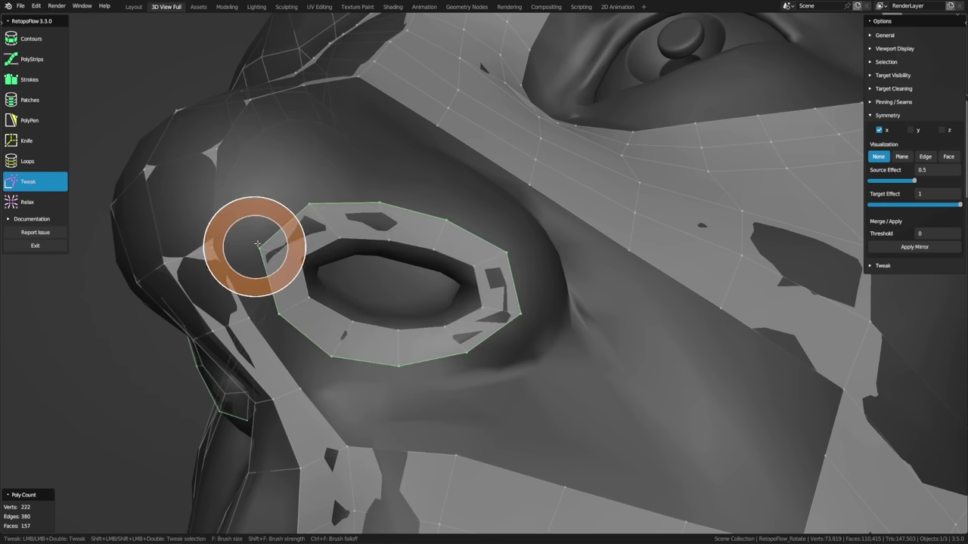
Step: Tweak the outer nostril loop's vertices on the nose-tip and septum side to even out the face ring
{"action": "left_click_drag", "start_coordinate": [259, 248], "coordinate": [282, 262]}
{"action": "middle_click_drag", "start_coordinate": [321, 314], "coordinate": [384, 254]}
{"action": "key", "text": "c"}
{"action": "left_click_drag", "start_coordinate": [367, 210], "coordinate": [359, 195]}
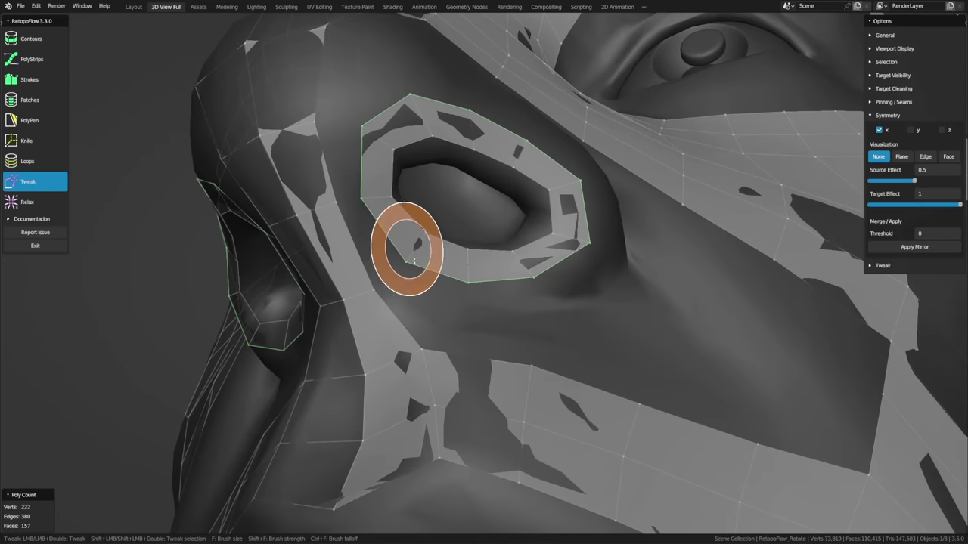
{"action": "left_click_drag", "start_coordinate": [408, 259], "coordinate": [406, 265]}
{"action": "middle_click_drag", "start_coordinate": [408, 229], "coordinate": [417, 257]}
Step: Undo the last ring adjustments and reposition the ring's vertices on the cheek side of the nostril with Tweak
{"action": "key", "text": "c"}
{"action": "key", "text": "ctrl+z"}
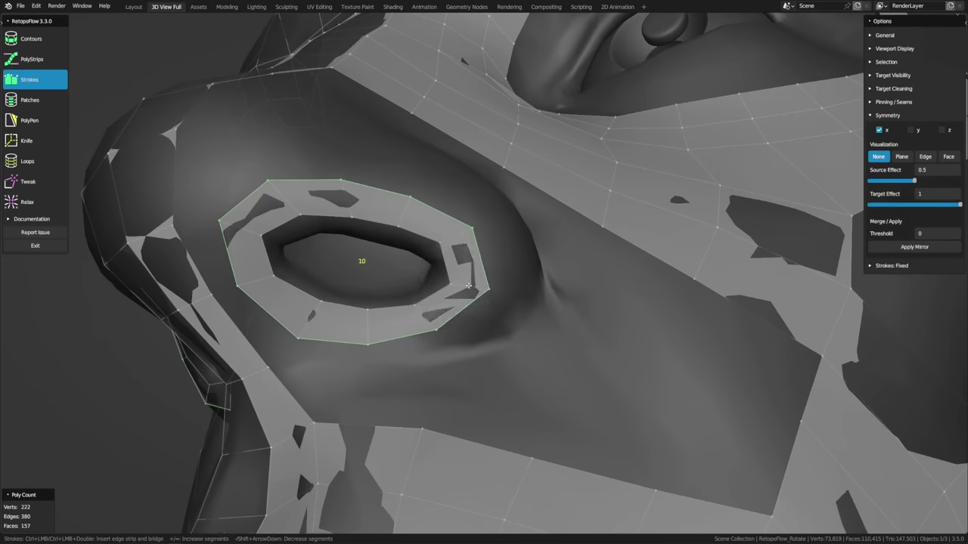
{"action": "key", "text": "8"}
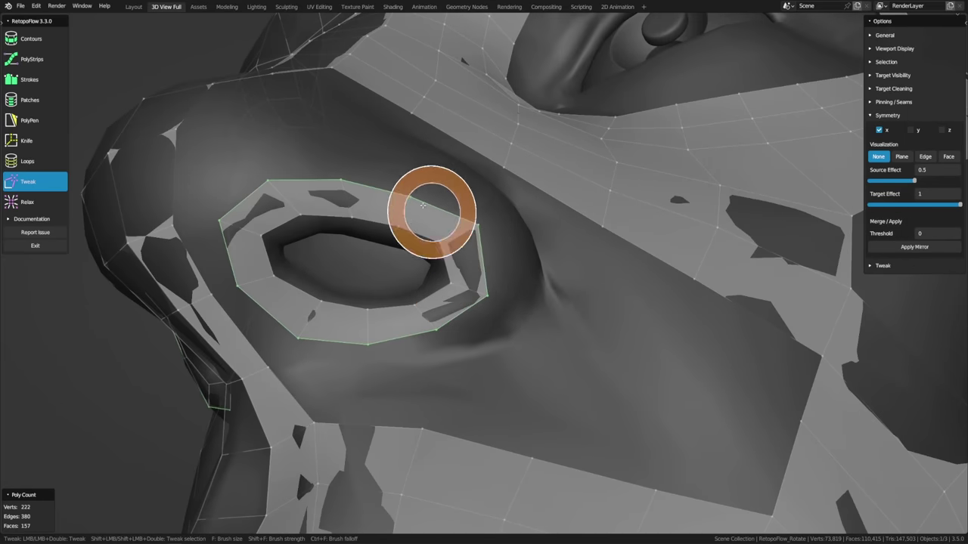
{"action": "key", "text": "ctrl+z"}
{"action": "middle_click_drag", "start_coordinate": [441, 236], "coordinate": [439, 241]}
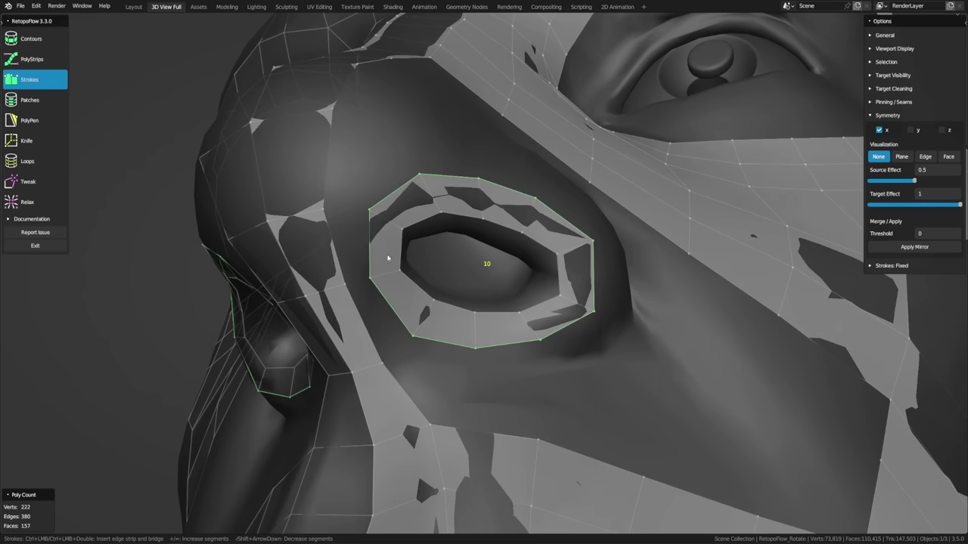
{"action": "middle_click_drag", "start_coordinate": [388, 258], "coordinate": [402, 254]}
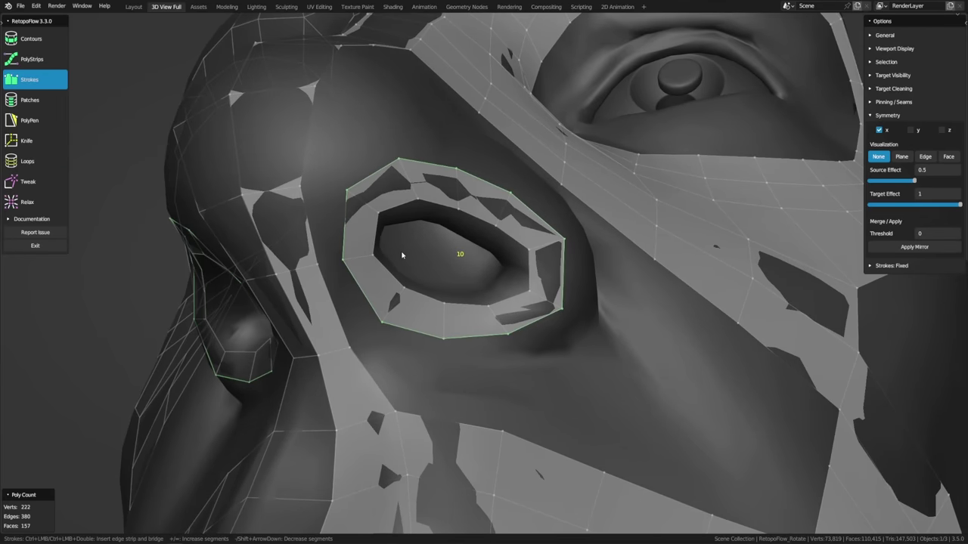
Step: Merge the outer nostril ring's inner-side vertices onto the neighbouring nose tip and septum vertices with PolyPen
{"action": "left_click", "coordinate": [34, 121]}
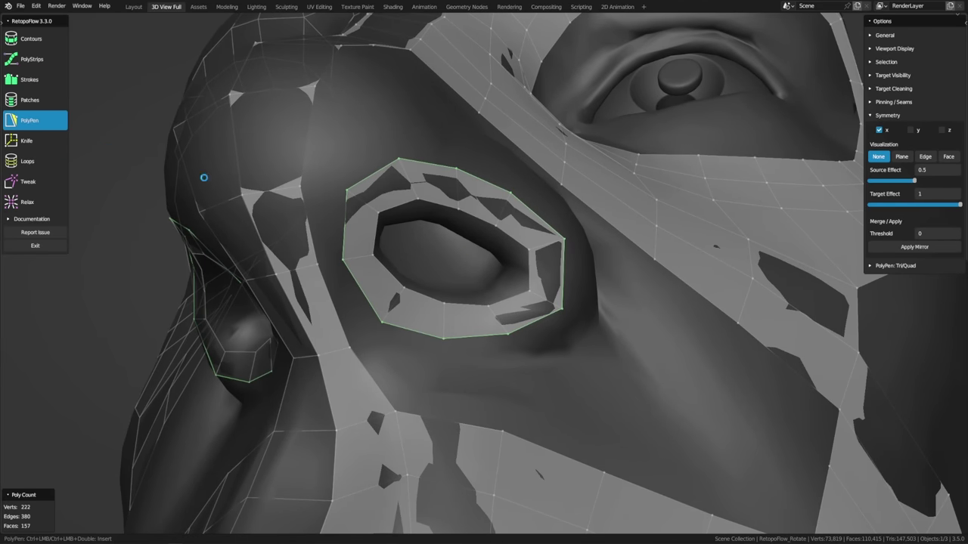
{"action": "left_click", "coordinate": [346, 189]}
{"action": "left_click_drag", "start_coordinate": [347, 191], "coordinate": [319, 186]}
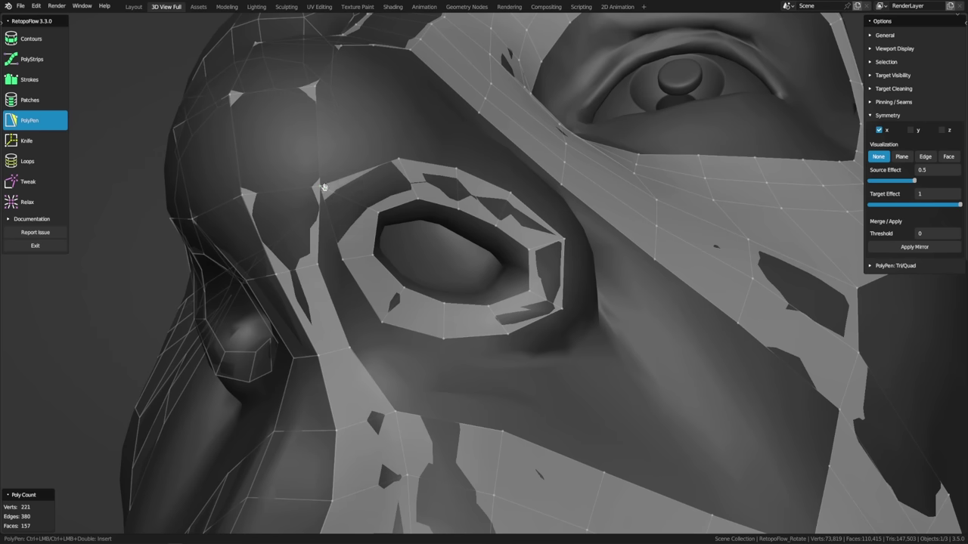
{"action": "left_click_drag", "start_coordinate": [318, 264], "coordinate": [325, 261]}
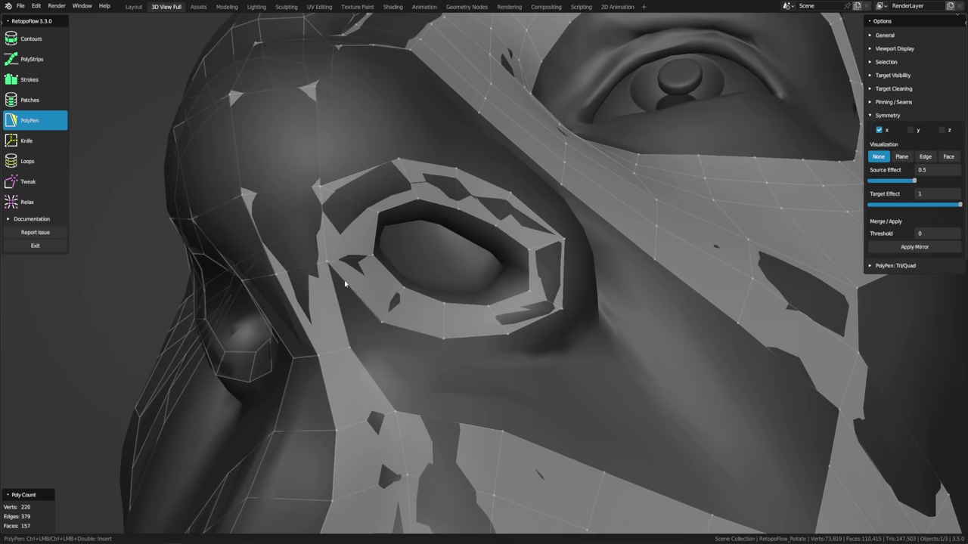
{"action": "left_click", "coordinate": [917, 89]}
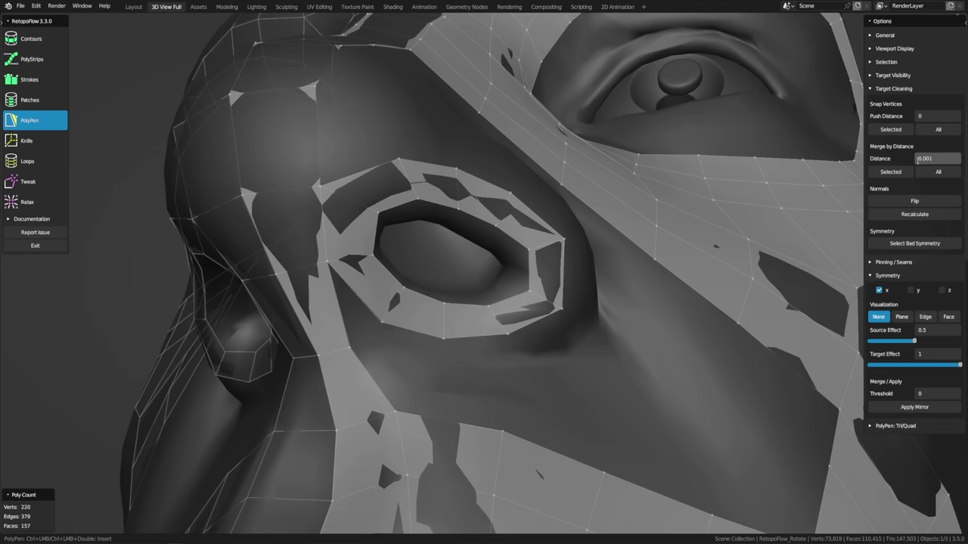
{"action": "left_click", "coordinate": [894, 88]}
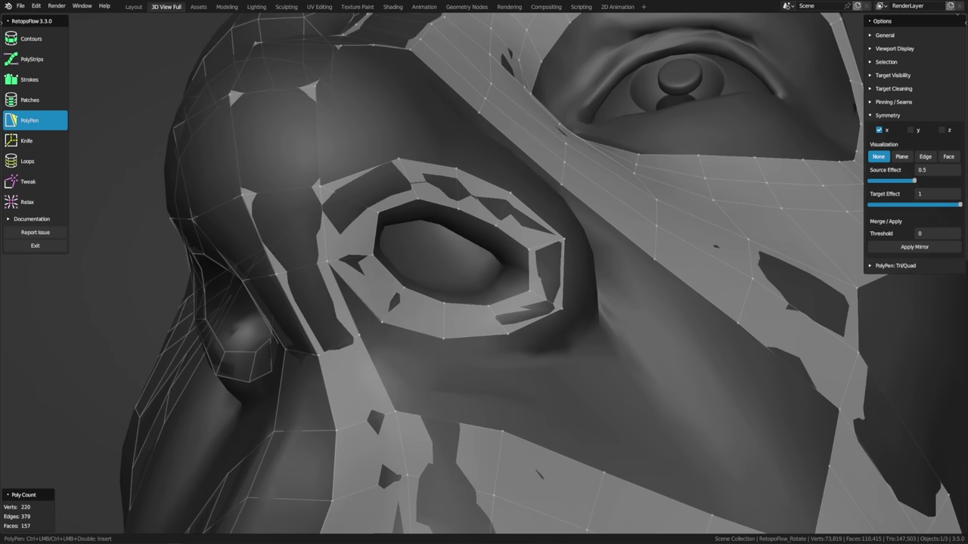
{"action": "mouse_move", "coordinate": [379, 323]}
{"action": "left_mouse_down"}
{"action": "mouse_move", "coordinate": [355, 338]}
{"action": "mouse_move", "coordinate": [371, 342]}
{"action": "left_mouse_up"}
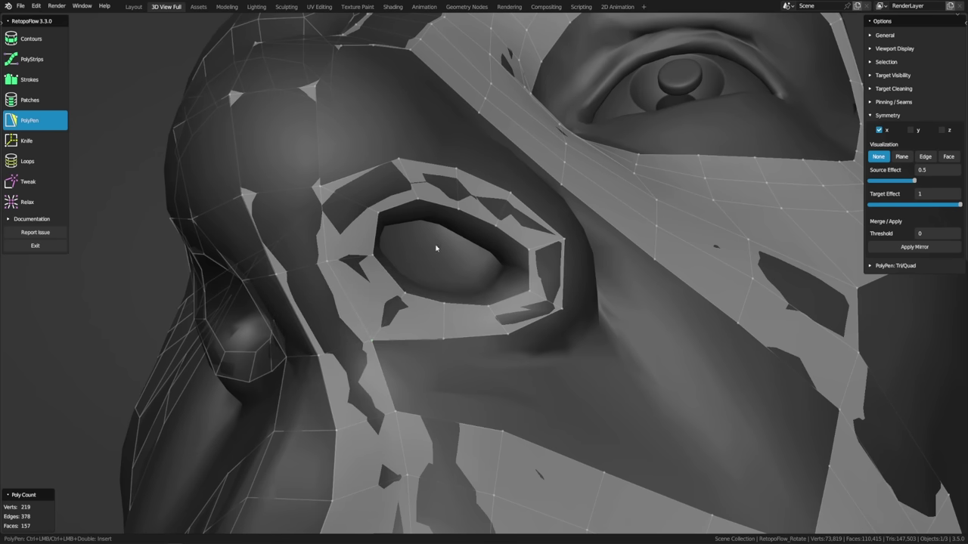
Step: Tweak the facing vertices below the nostril and bridge the first face between the nostril ring and upper lip with PolyPen
{"action": "middle_click_drag", "start_coordinate": [436, 248], "coordinate": [510, 319]}
{"action": "scroll", "coordinate": [389, 325], "scroll_direction": "down", "scroll_amount": 2}
{"action": "key", "text": "c"}
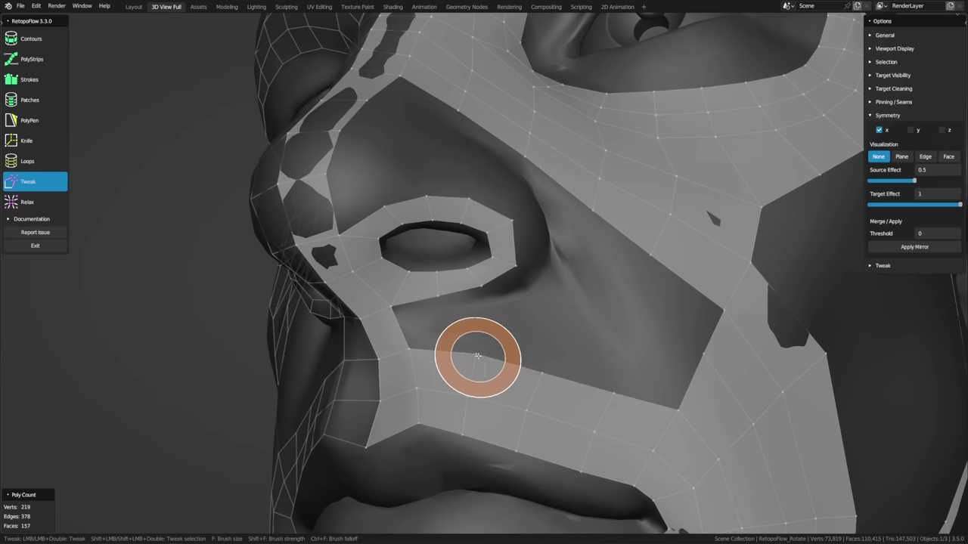
{"action": "left_click_drag", "start_coordinate": [477, 356], "coordinate": [453, 352]}
{"action": "left_click_drag", "start_coordinate": [441, 303], "coordinate": [451, 320]}
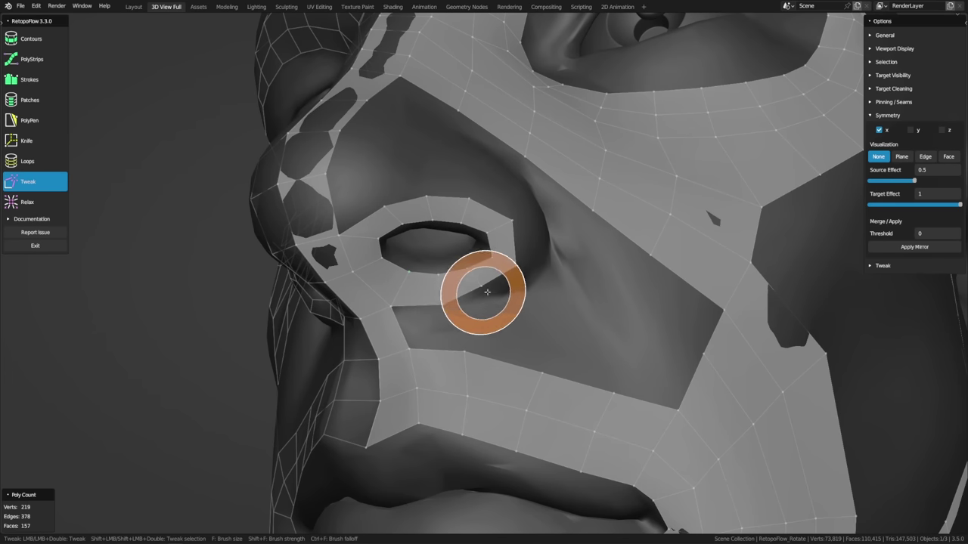
{"action": "left_click_drag", "start_coordinate": [485, 292], "coordinate": [492, 315]}
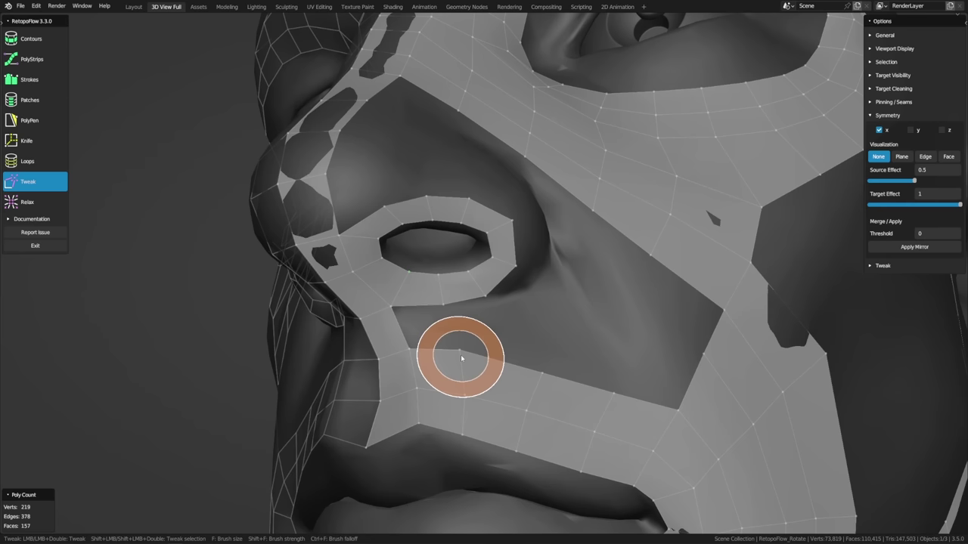
{"action": "key", "text": "5"}
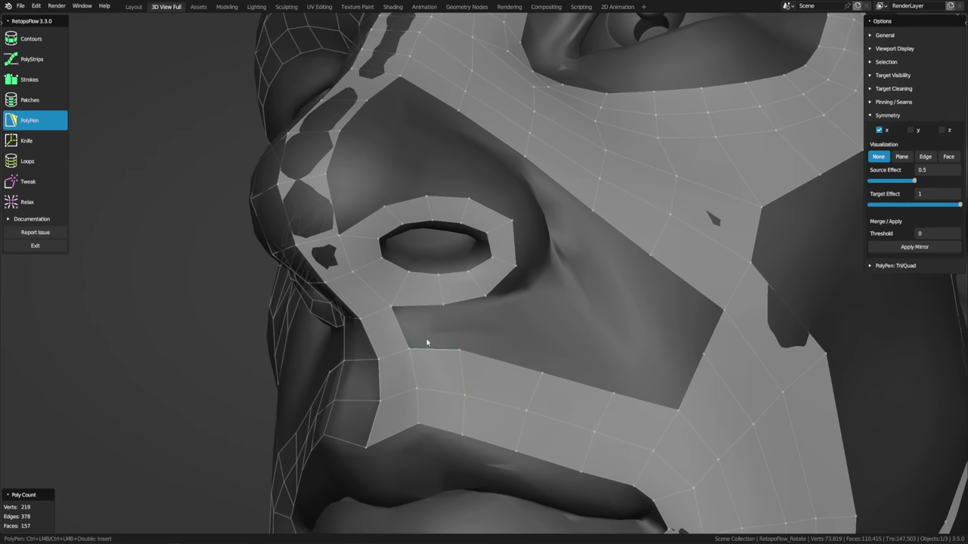
{"action": "left_click", "coordinate": [421, 305], "text": "ctrl"}
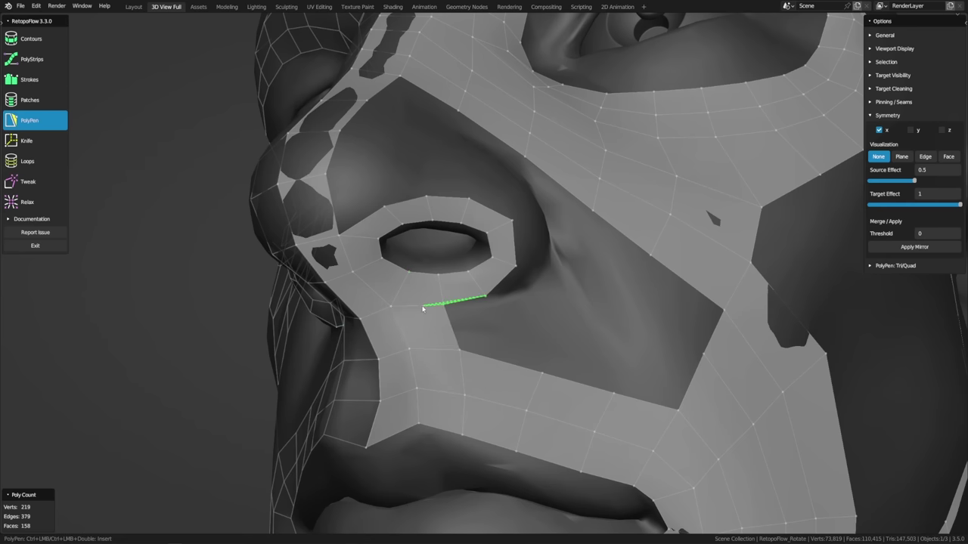
Step: Align the next vertices along the gap and fill the adjacent quad between the nostril ring and upper lip
{"action": "middle_click_drag", "start_coordinate": [549, 319], "coordinate": [523, 324]}
{"action": "key", "text": "8"}
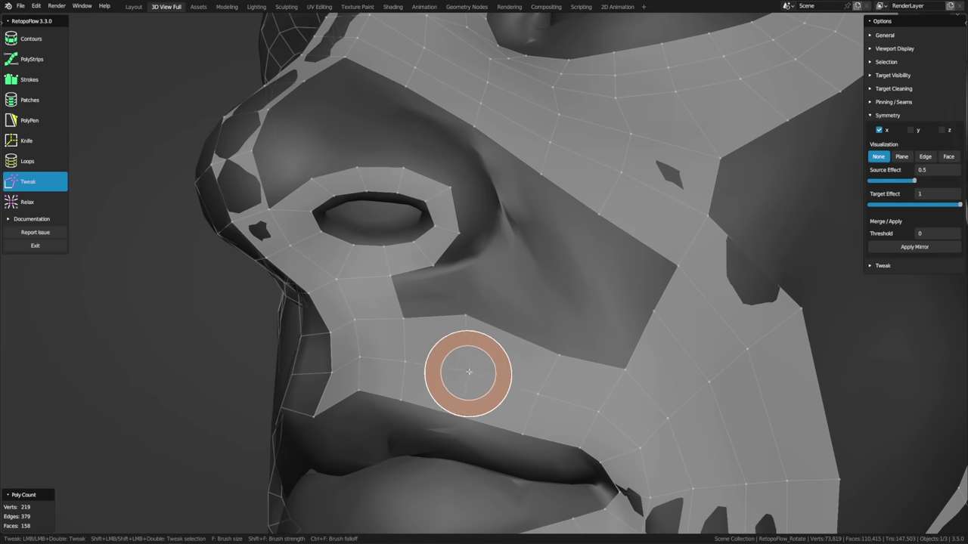
{"action": "left_click_drag", "start_coordinate": [467, 322], "coordinate": [444, 313]}
{"action": "left_click_drag", "start_coordinate": [433, 268], "coordinate": [449, 270]}
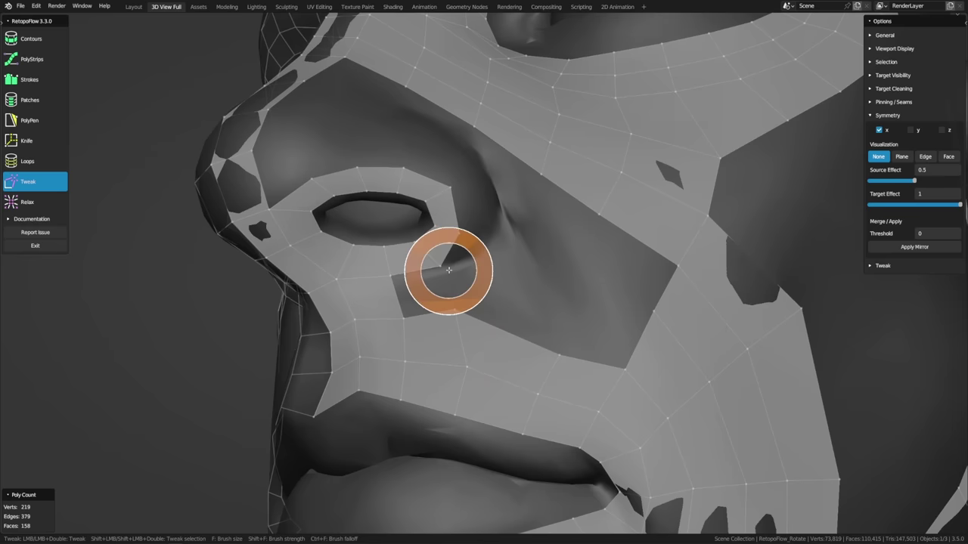
{"action": "left_click_drag", "start_coordinate": [458, 237], "coordinate": [421, 247]}
{"action": "key", "text": "5"}
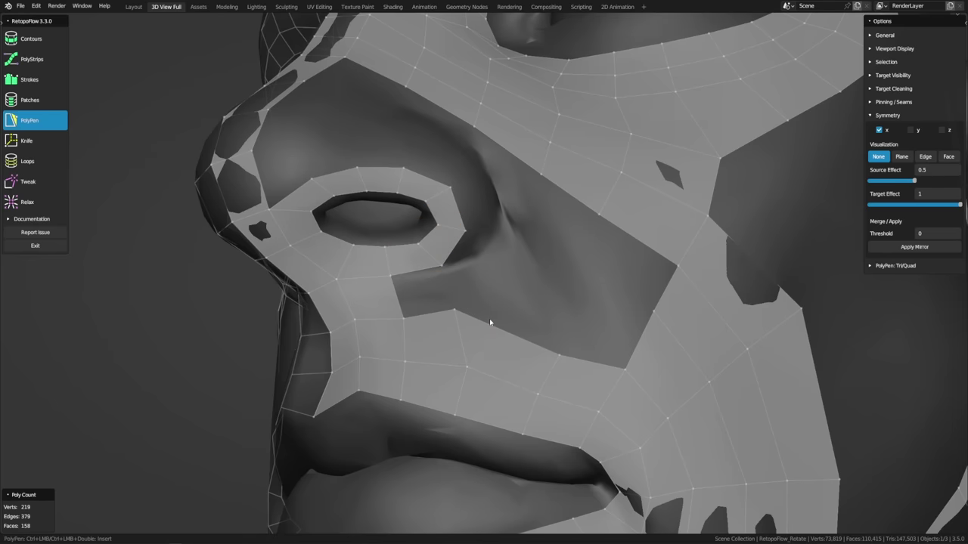
{"action": "left_click", "coordinate": [434, 310], "text": "ctrl"}
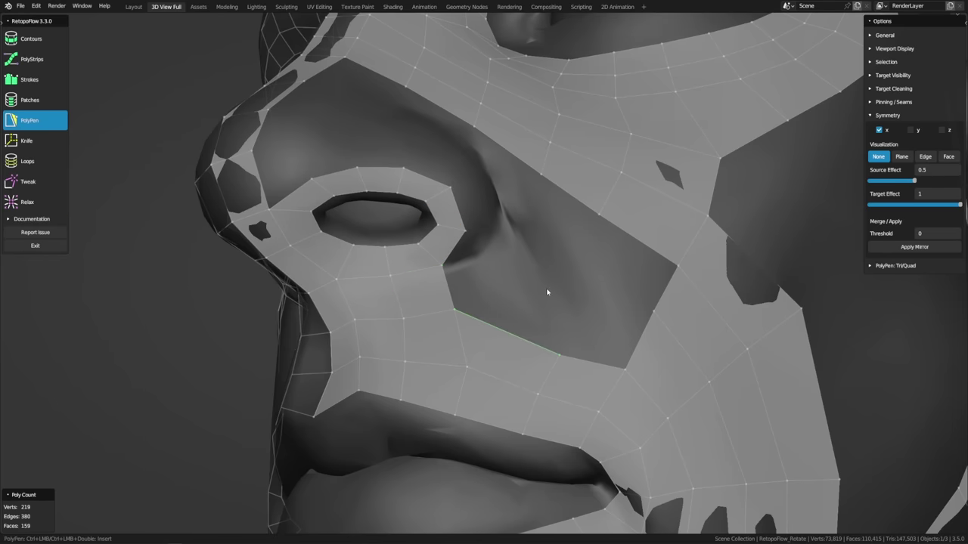
Step: Build a PolyPen strip of faces from the nostril ring's outer corner up along the crease of the nostril wing
{"action": "middle_click_drag", "start_coordinate": [547, 292], "coordinate": [452, 301]}
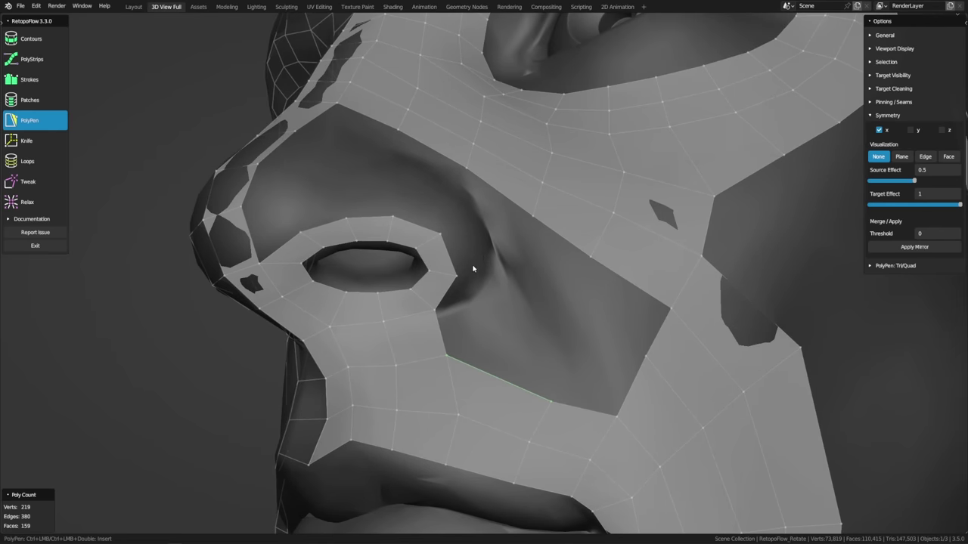
{"action": "key", "text": "c"}
{"action": "left_click_drag", "start_coordinate": [455, 275], "coordinate": [452, 273]}
{"action": "middle_click_drag", "start_coordinate": [464, 274], "coordinate": [439, 266]}
{"action": "left_click", "coordinate": [431, 275]}
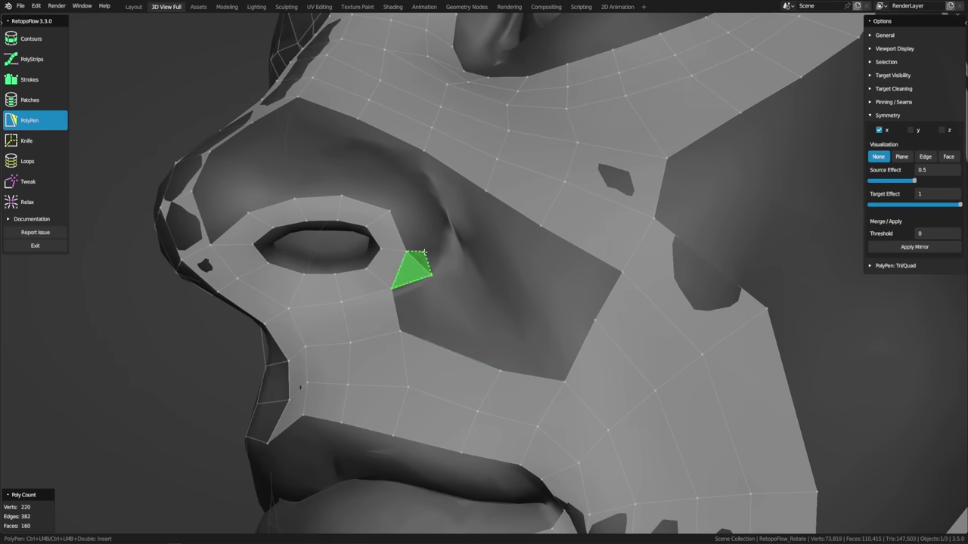
{"action": "left_click", "coordinate": [450, 237]}
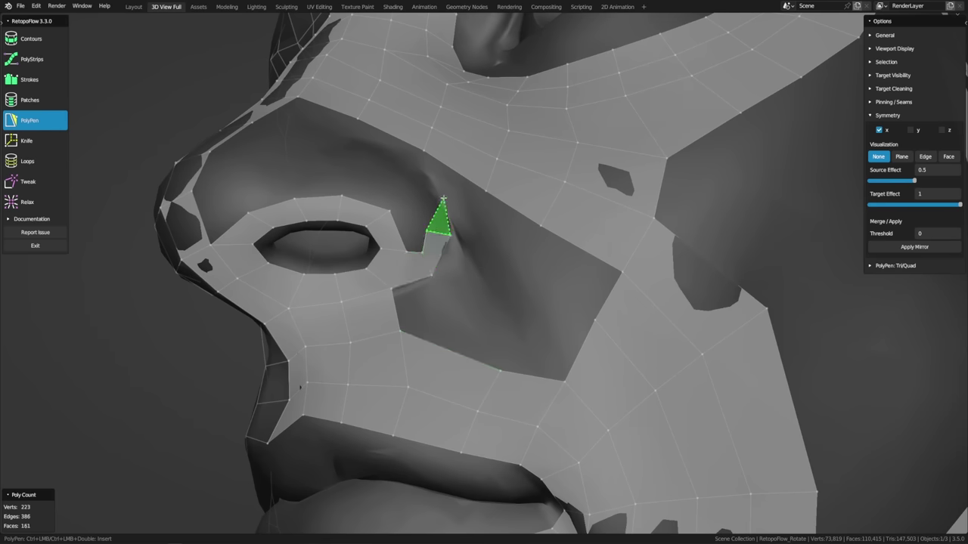
{"action": "left_click", "coordinate": [421, 204]}
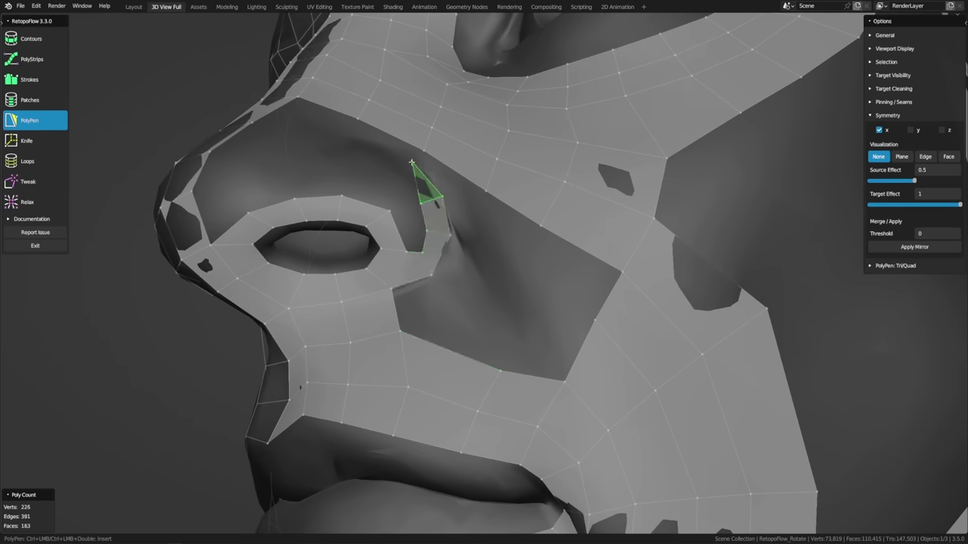
{"action": "left_click", "coordinate": [398, 188], "text": "ctrl"}
Step: Continue the PolyPen strip over the top of the nostril wing and down to join the nostril ring near the nose tip
{"action": "mouse_move", "coordinate": [397, 186]}
{"action": "middle_mouse_down"}
{"action": "mouse_move", "coordinate": [403, 206]}
{"action": "mouse_move", "coordinate": [343, 223]}
{"action": "mouse_move", "coordinate": [375, 289]}
{"action": "middle_mouse_up"}
{"action": "left_click", "coordinate": [381, 196], "text": "ctrl"}
{"action": "left_click", "coordinate": [384, 229], "text": "ctrl"}
{"action": "left_click", "coordinate": [335, 207], "text": "ctrl"}
{"action": "left_click", "coordinate": [358, 227], "text": "ctrl"}
{"action": "key", "text": "8"}
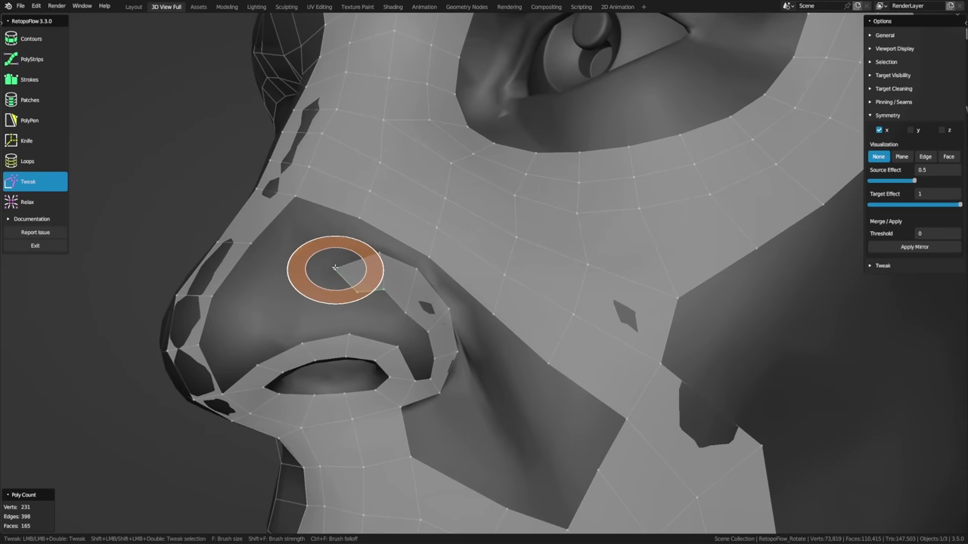
{"action": "key", "text": "5"}
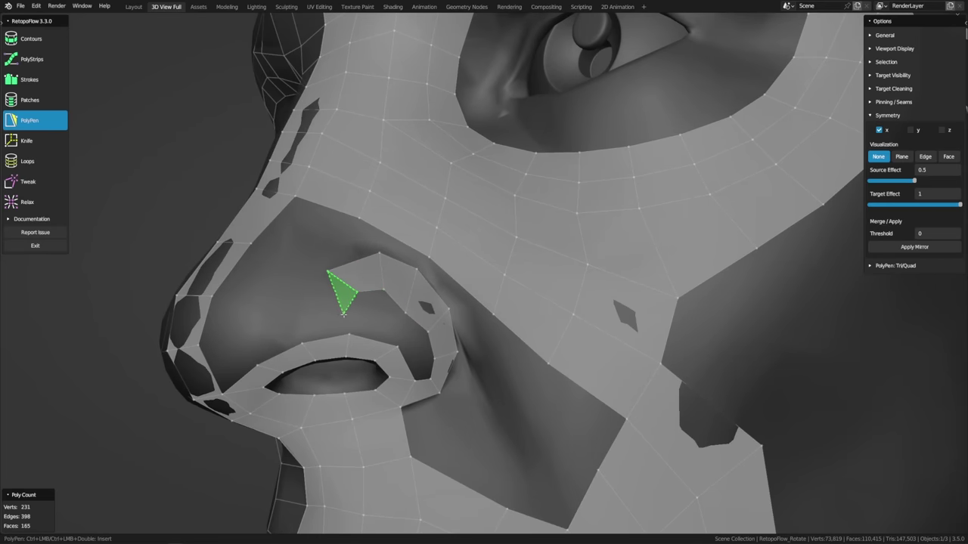
{"action": "left_click", "coordinate": [344, 313], "text": "ctrl"}
{"action": "left_click", "coordinate": [326, 334], "text": "ctrl"}
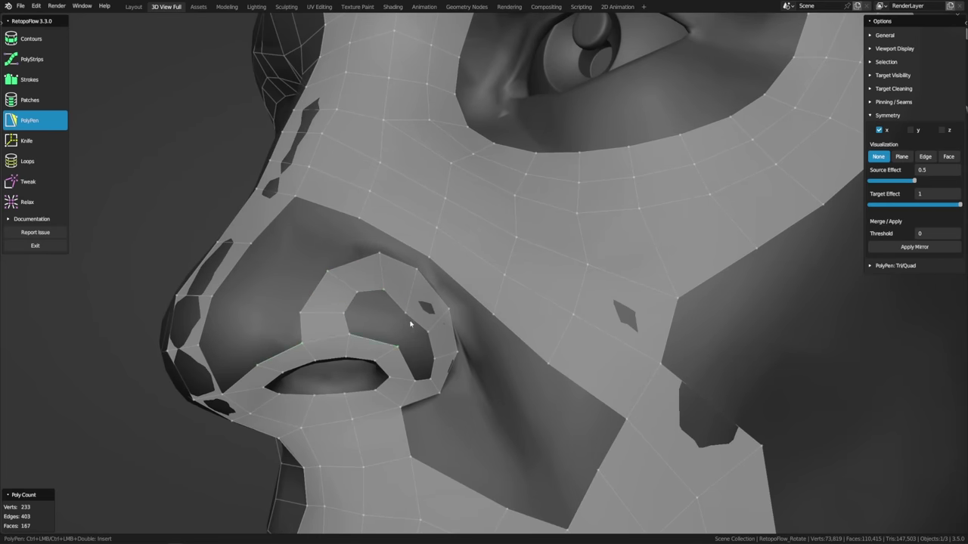
Step: Tweak the new strip's inner and outer vertices so the loop follows the nostril wing smoothly
{"action": "mouse_move", "coordinate": [411, 317]}
{"action": "middle_mouse_down"}
{"action": "mouse_move", "coordinate": [371, 343]}
{"action": "mouse_move", "coordinate": [399, 325]}
{"action": "middle_mouse_up"}
{"action": "key", "text": "8"}
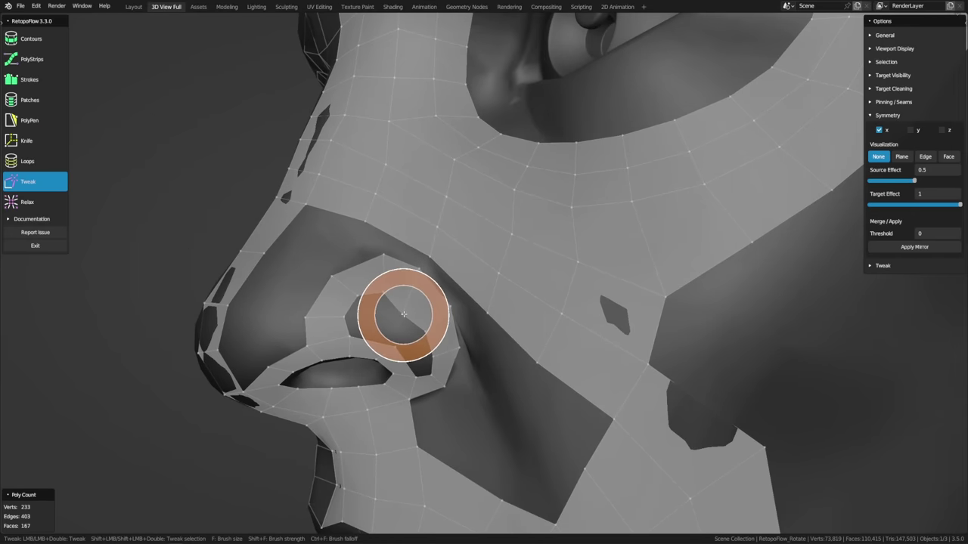
{"action": "mouse_move", "coordinate": [400, 313]}
{"action": "left_mouse_down"}
{"action": "mouse_move", "coordinate": [411, 307]}
{"action": "mouse_move", "coordinate": [408, 285]}
{"action": "mouse_move", "coordinate": [438, 348]}
{"action": "mouse_move", "coordinate": [434, 341]}
{"action": "left_mouse_up"}
{"action": "key", "text": "5"}
{"action": "key", "text": "8"}
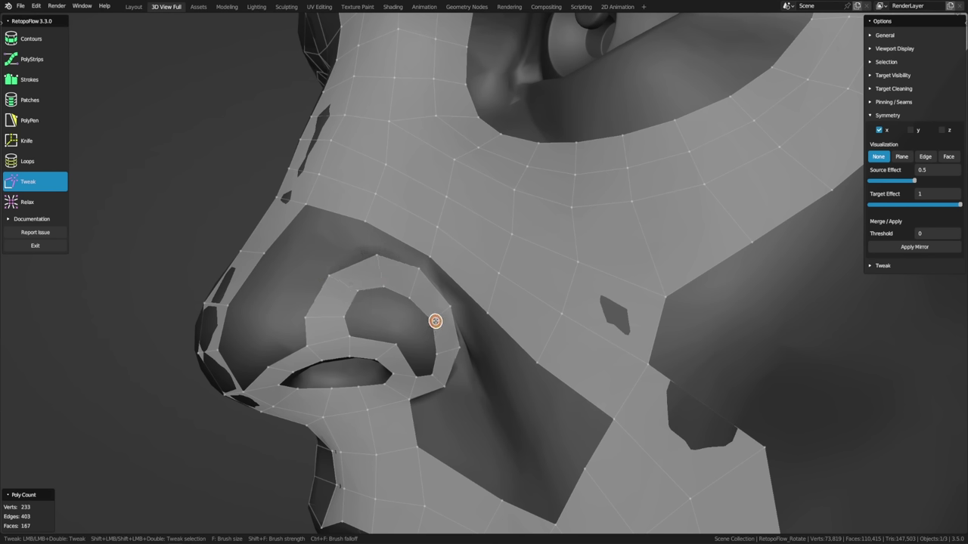
Step: Review the Tweak tool's masking options and its brush size, strength, falloff and preset settings
{"action": "left_click", "coordinate": [893, 268]}
{"action": "left_click", "coordinate": [889, 413]}
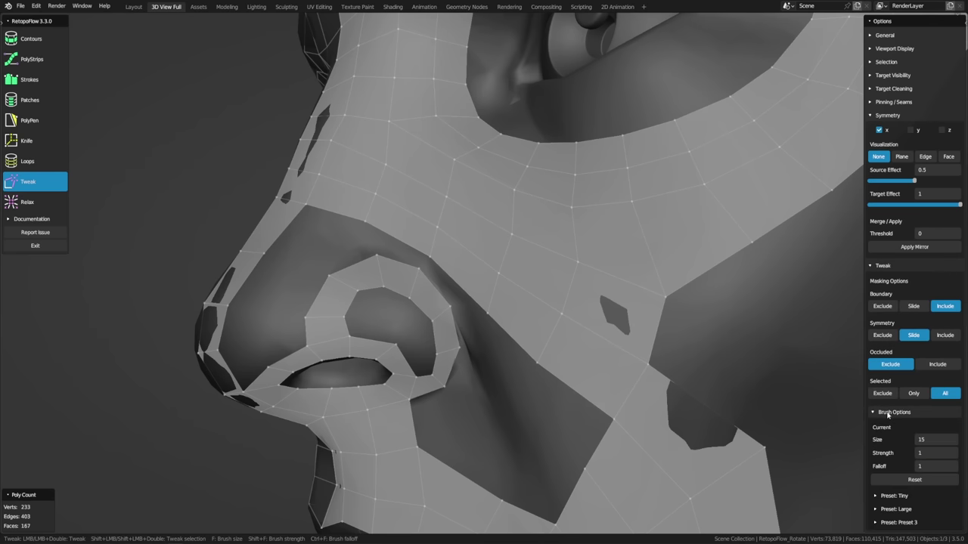
{"action": "scroll", "coordinate": [888, 415], "scroll_direction": "down", "scroll_amount": 1}
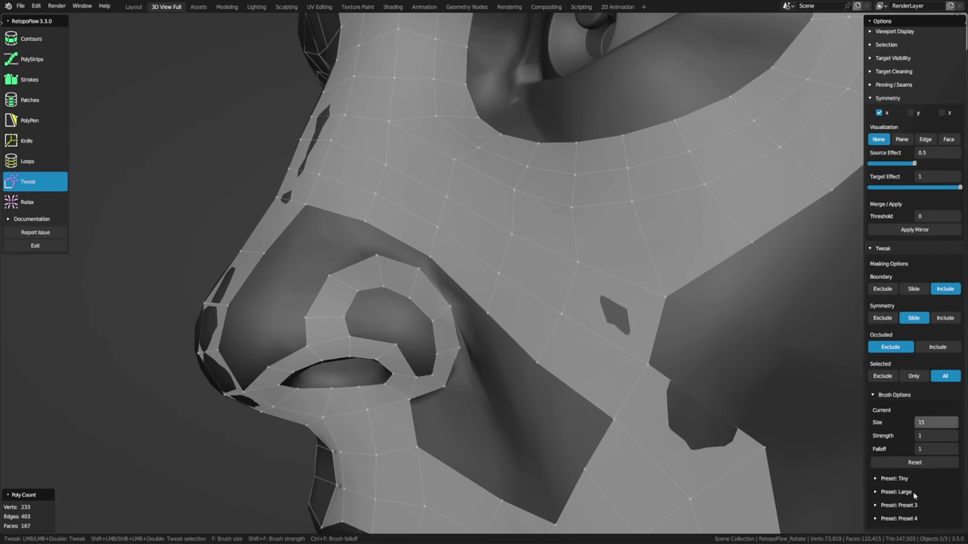
{"action": "left_click", "coordinate": [900, 395]}
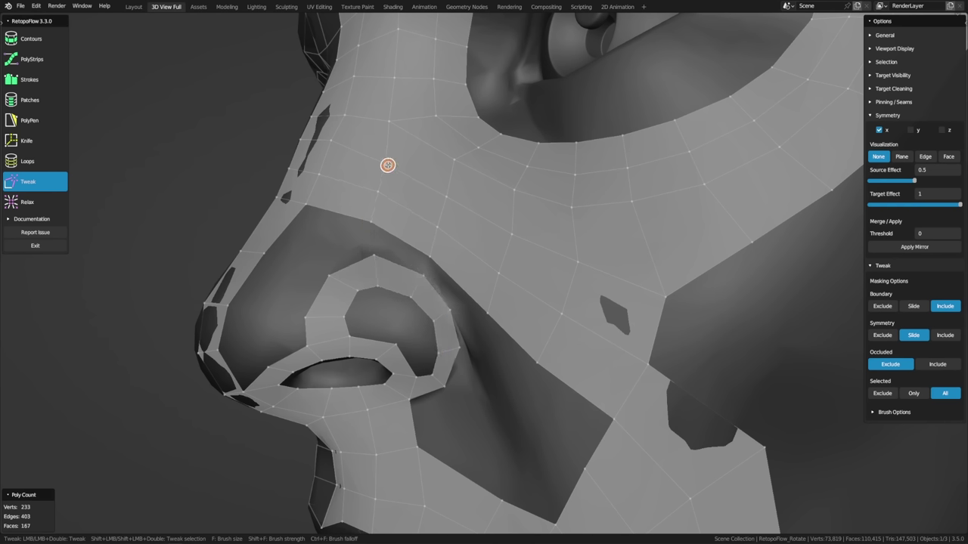
Step: Merge the nostril wing strip's two outer vertices into the adjacent cheek boundary vertices with PolyPen
{"action": "middle_click_drag", "start_coordinate": [484, 316], "coordinate": [608, 323]}
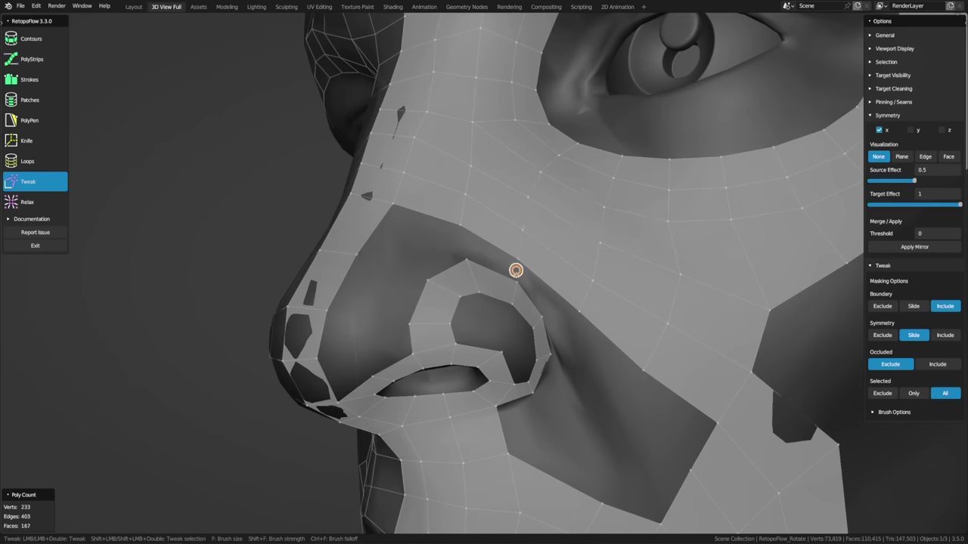
{"action": "mouse_move", "coordinate": [513, 278]}
{"action": "middle_mouse_down"}
{"action": "mouse_move", "coordinate": [545, 328]}
{"action": "mouse_move", "coordinate": [487, 318]}
{"action": "middle_mouse_up"}
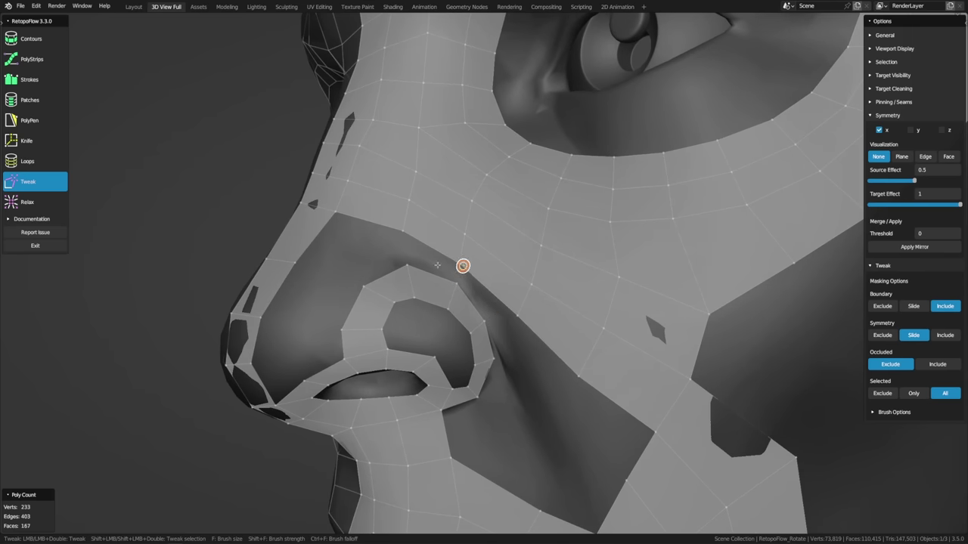
{"action": "key", "text": "5"}
{"action": "middle_click_drag", "start_coordinate": [494, 286], "coordinate": [451, 287]}
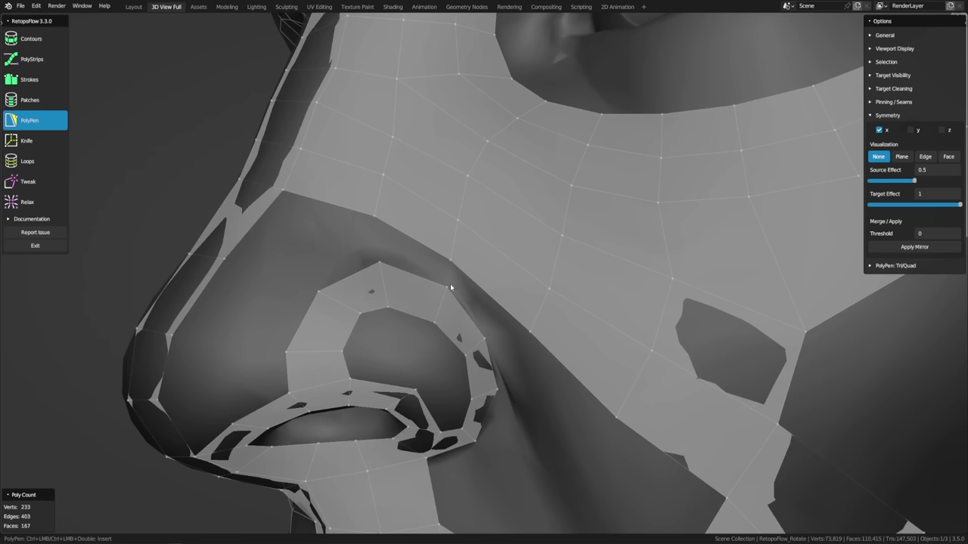
{"action": "mouse_move", "coordinate": [447, 285]}
{"action": "left_mouse_down"}
{"action": "mouse_move", "coordinate": [449, 268]}
{"action": "mouse_move", "coordinate": [447, 277]}
{"action": "left_mouse_up"}
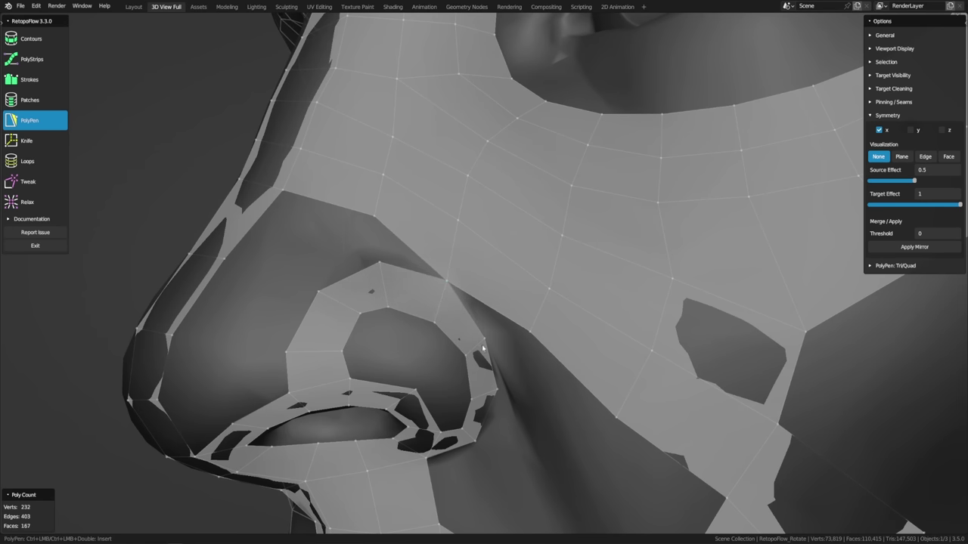
{"action": "left_click_drag", "start_coordinate": [483, 336], "coordinate": [529, 331]}
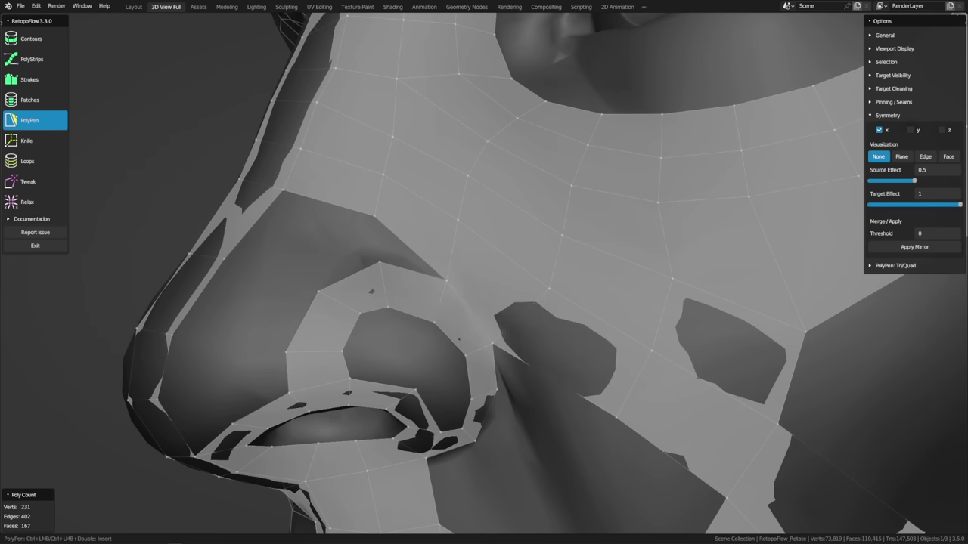
{"action": "middle_click_drag", "start_coordinate": [530, 333], "coordinate": [568, 353]}
Step: Tweak the cheek boundary vertices beside the nostril wing to even out the faces next to the merged corner
{"action": "key", "text": "8"}
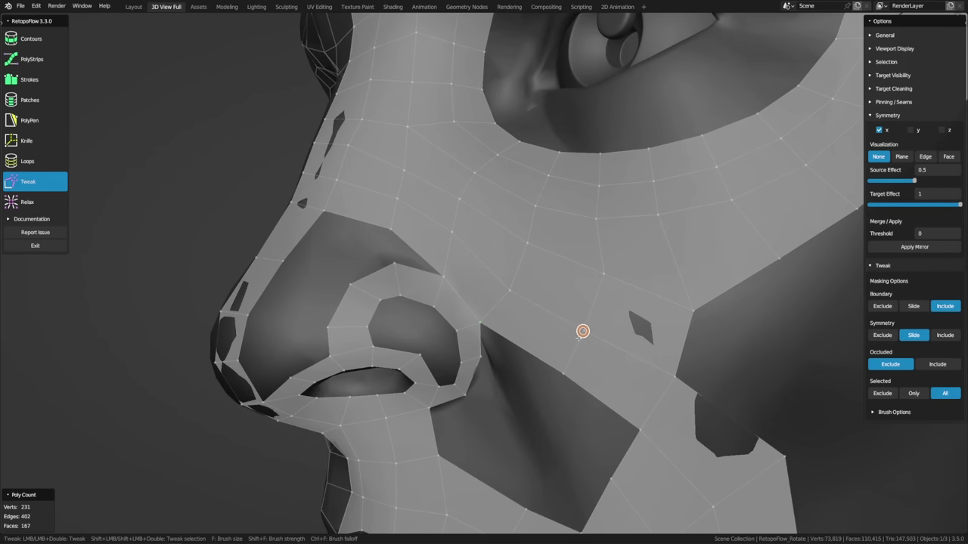
{"action": "left_click_drag", "start_coordinate": [566, 374], "coordinate": [553, 390]}
{"action": "key", "text": "5"}
{"action": "middle_click_drag", "start_coordinate": [531, 332], "coordinate": [553, 328]}
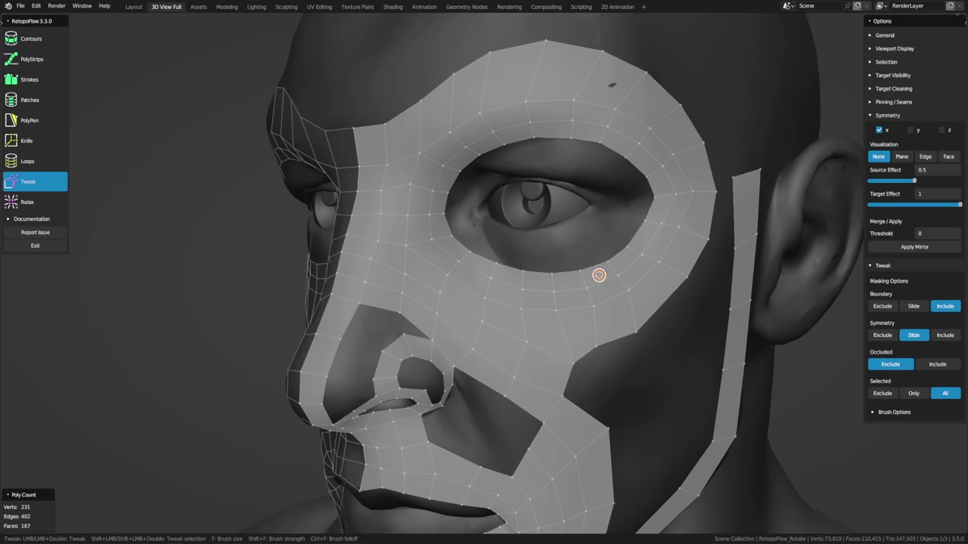
{"action": "key", "text": "shift+q"}
{"action": "left_click", "coordinate": [706, 272]}
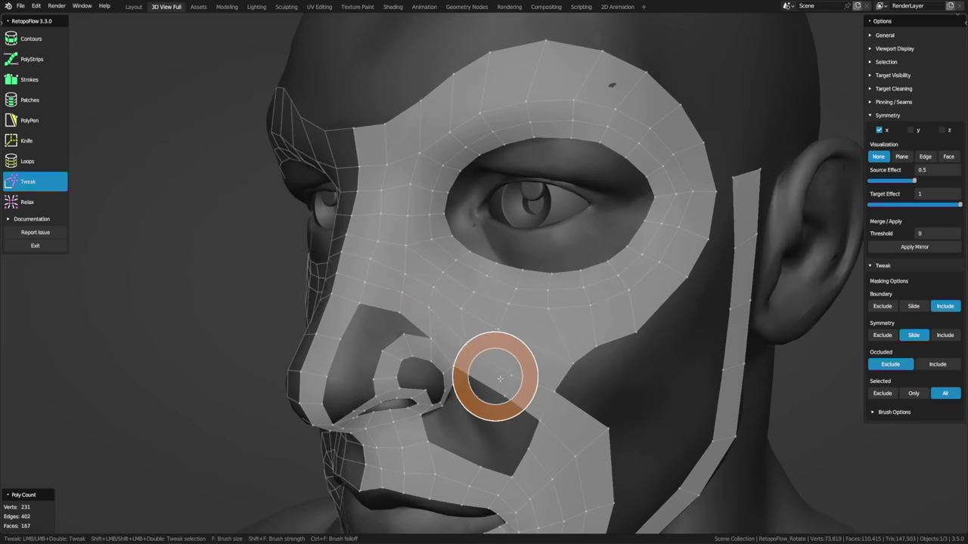
Step: Delete the two cheek faces linking the area beside the nostril to the mouth loops
{"action": "left_click", "coordinate": [32, 121]}
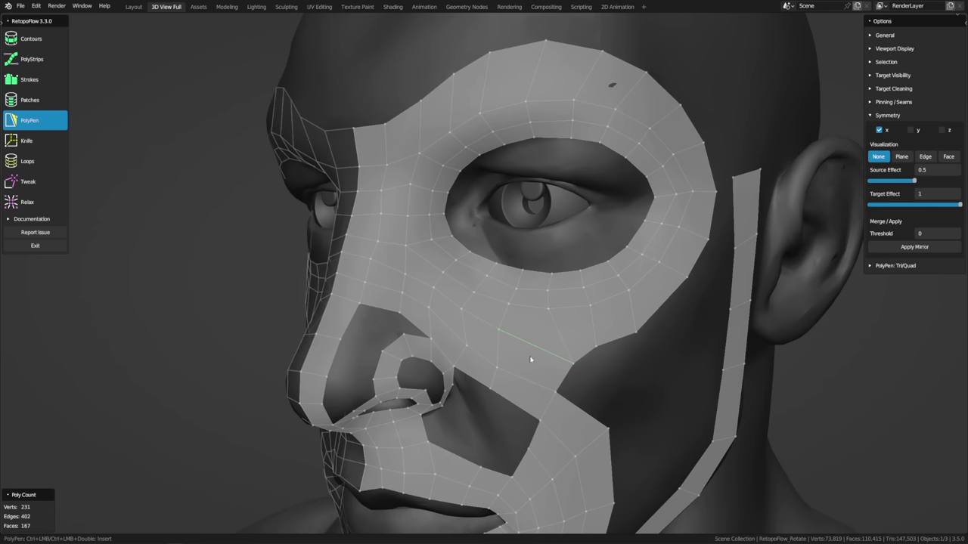
{"action": "left_click", "coordinate": [531, 360]}
{"action": "left_click", "coordinate": [523, 389], "text": "shift"}
{"action": "key", "text": "x"}
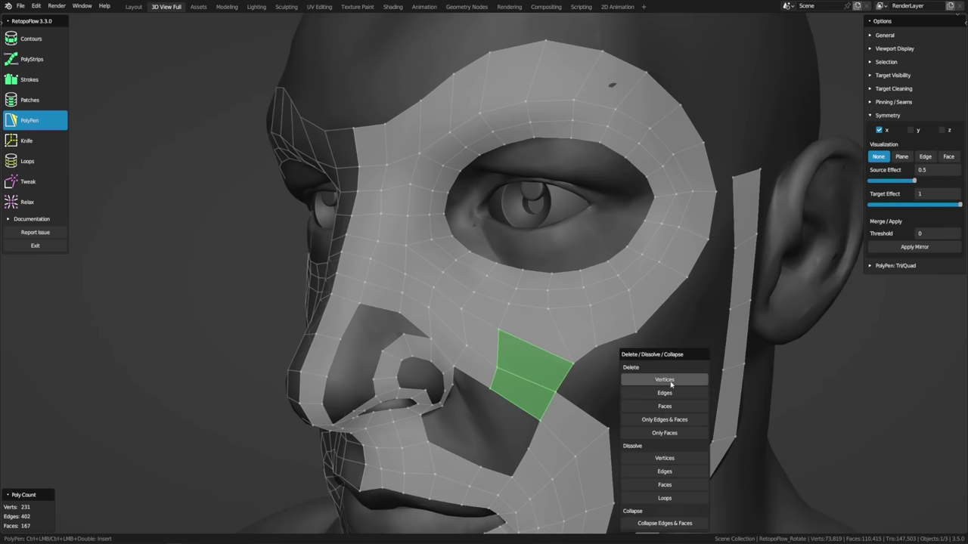
{"action": "left_click", "coordinate": [664, 407]}
Step: Tweak the cheek boundary under the eye loop, and bridge the gap to the mouth loops with four new PolyPen faces
{"action": "key", "text": "8"}
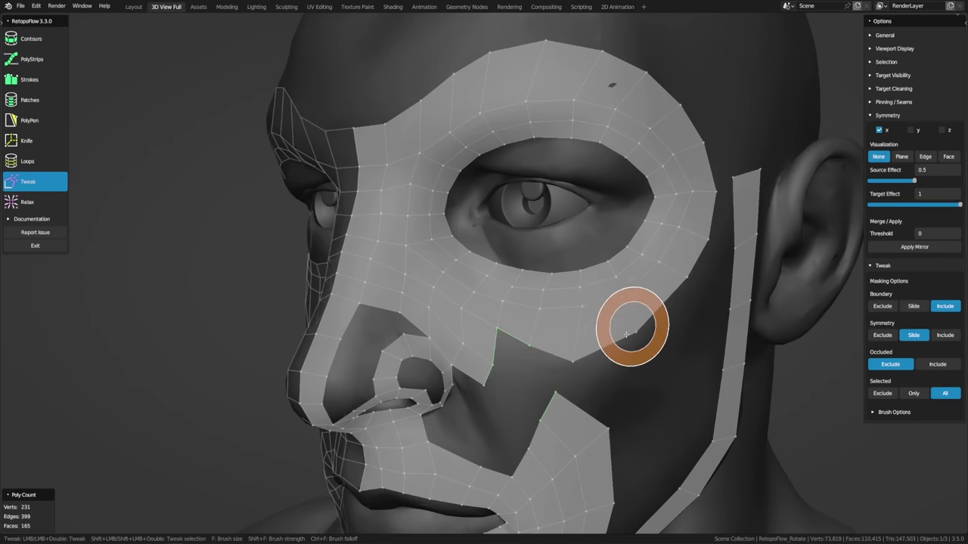
{"action": "middle_click_drag", "start_coordinate": [634, 323], "coordinate": [661, 283]}
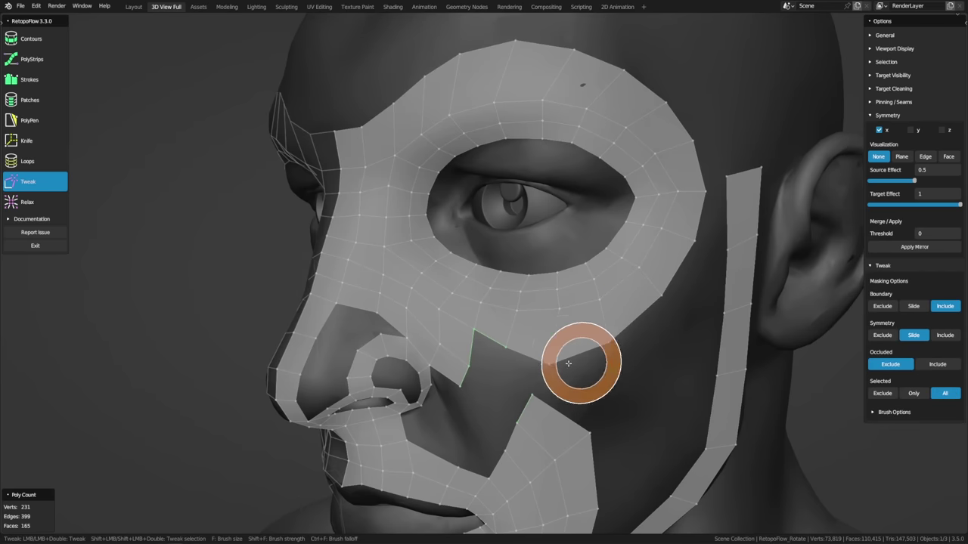
{"action": "mouse_move", "coordinate": [519, 340]}
{"action": "middle_mouse_down"}
{"action": "mouse_move", "coordinate": [529, 350]}
{"action": "mouse_move", "coordinate": [454, 342]}
{"action": "mouse_move", "coordinate": [474, 320]}
{"action": "middle_mouse_up"}
{"action": "key", "text": "5"}
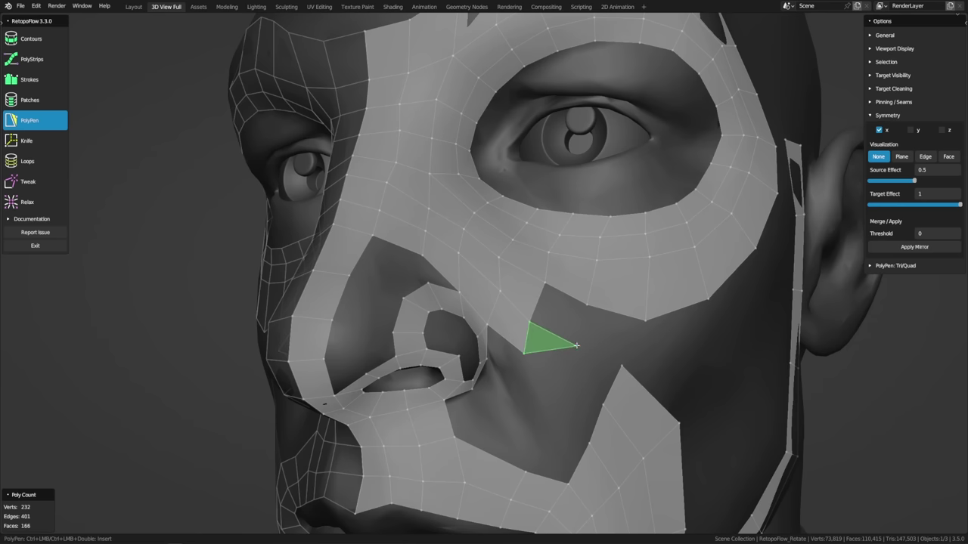
{"action": "left_click", "coordinate": [612, 384]}
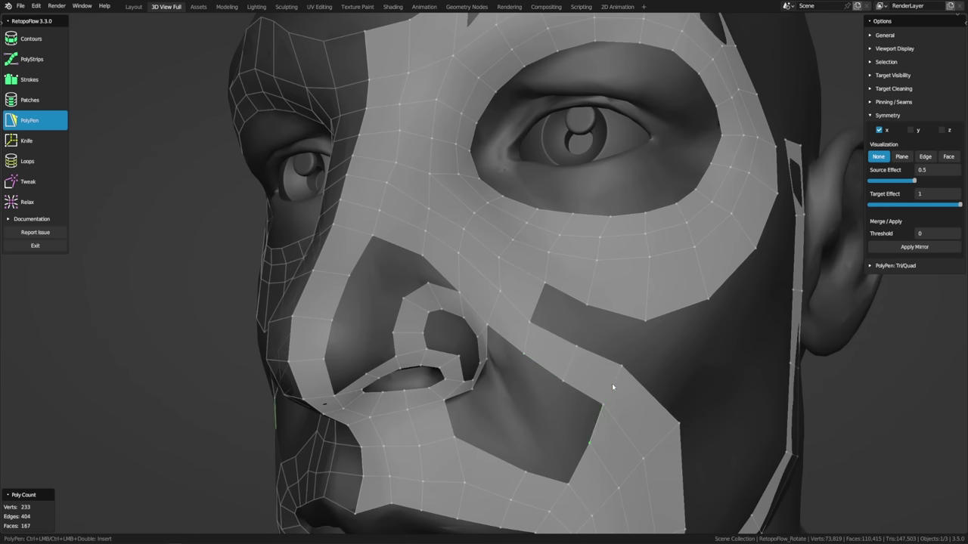
{"action": "left_click", "coordinate": [553, 332], "text": "ctrl"}
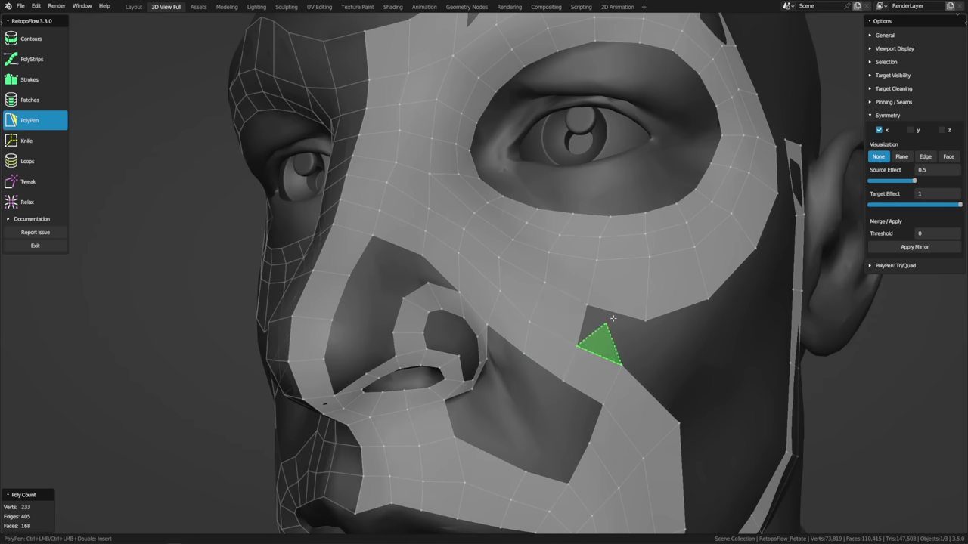
{"action": "left_click", "coordinate": [605, 344], "text": "ctrl"}
Step: Delete the three nostril wing faces along the crease where the strip meets the cheek
{"action": "middle_click_drag", "start_coordinate": [745, 376], "coordinate": [666, 366]}
{"action": "scroll", "coordinate": [665, 365], "scroll_direction": "up", "scroll_amount": 2}
{"action": "left_click", "coordinate": [363, 325]}
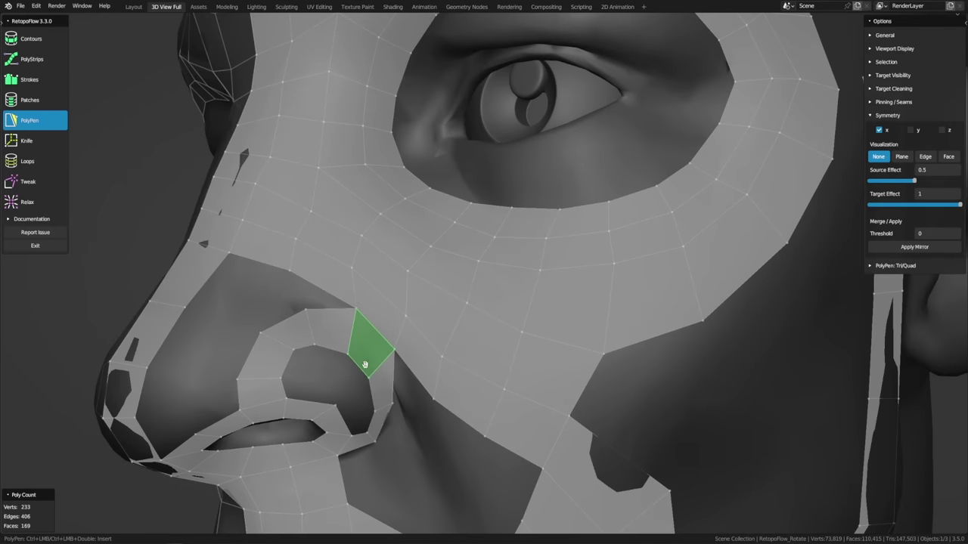
{"action": "mouse_move", "coordinate": [384, 346]}
{"action": "middle_mouse_down"}
{"action": "mouse_move", "coordinate": [395, 344]}
{"action": "mouse_move", "coordinate": [364, 345]}
{"action": "middle_mouse_up"}
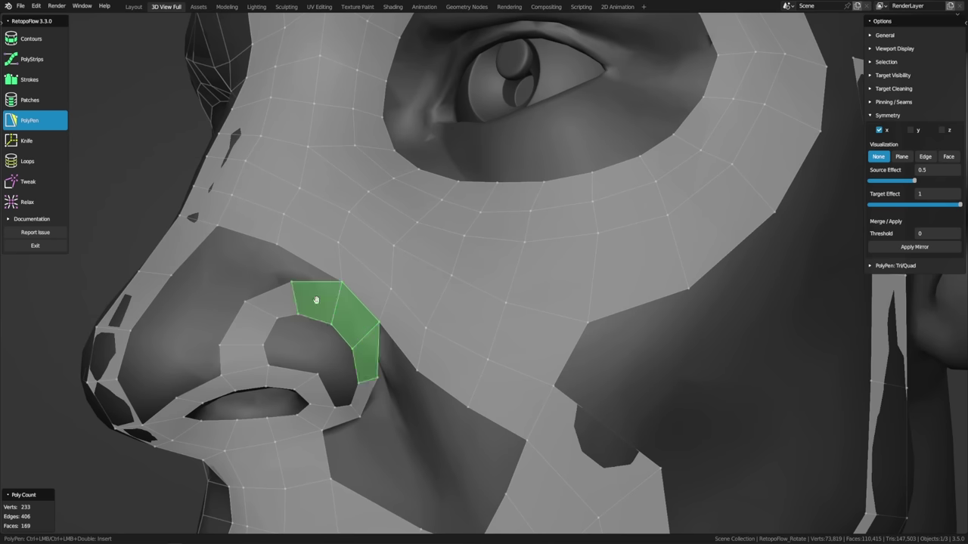
{"action": "key", "text": "x"}
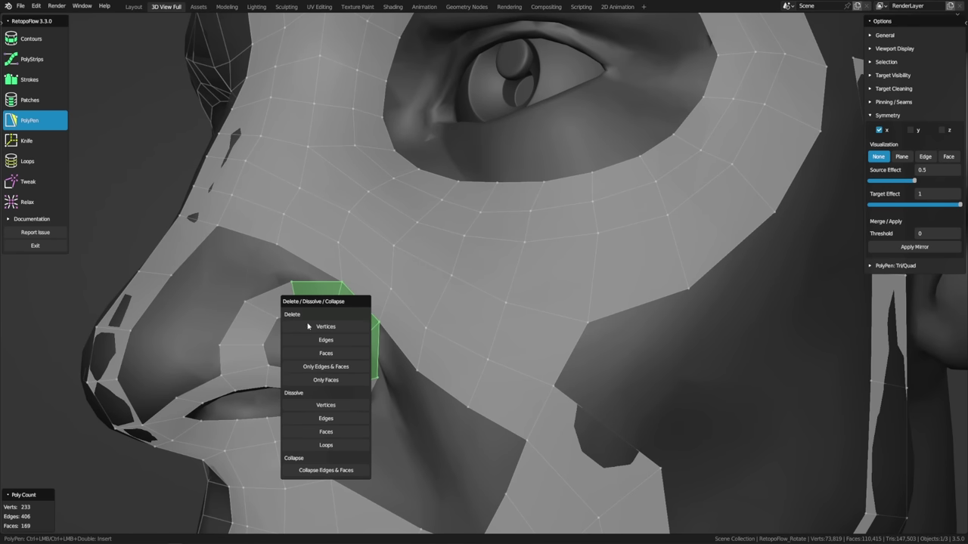
{"action": "left_click", "coordinate": [320, 354]}
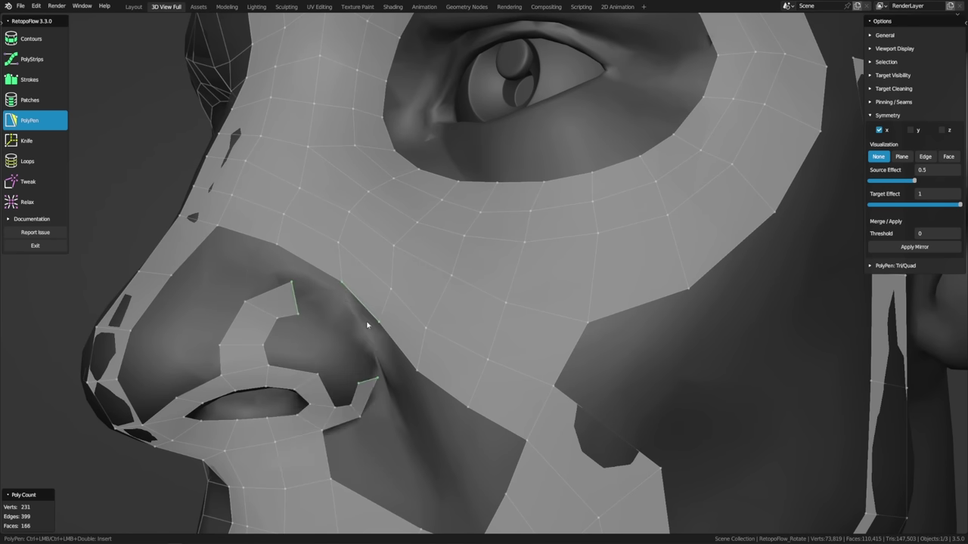
Step: Tweak the cheek boundary along the nostril crease, and rebuild the three missing wing faces with PolyPen
{"action": "key", "text": "8"}
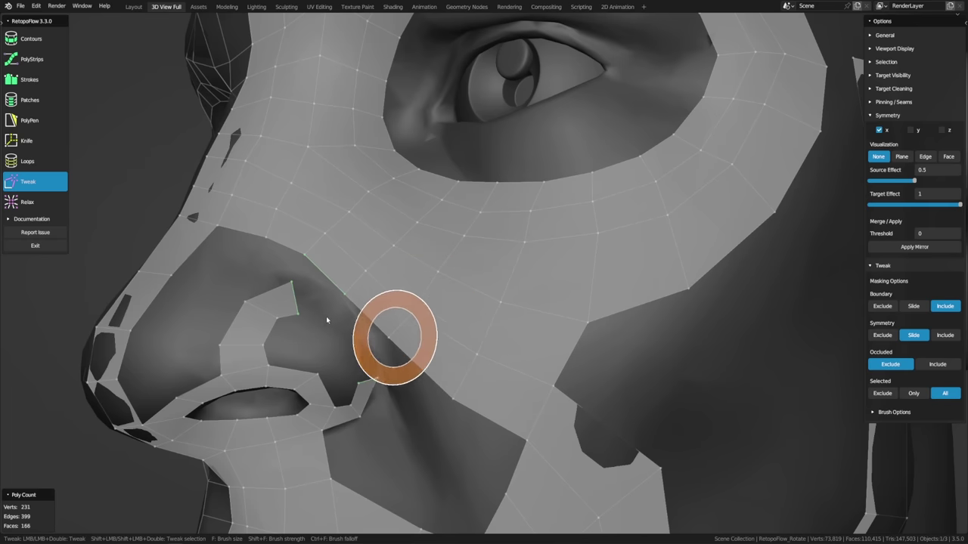
{"action": "key", "text": "5"}
{"action": "middle_click_drag", "start_coordinate": [313, 287], "coordinate": [344, 354]}
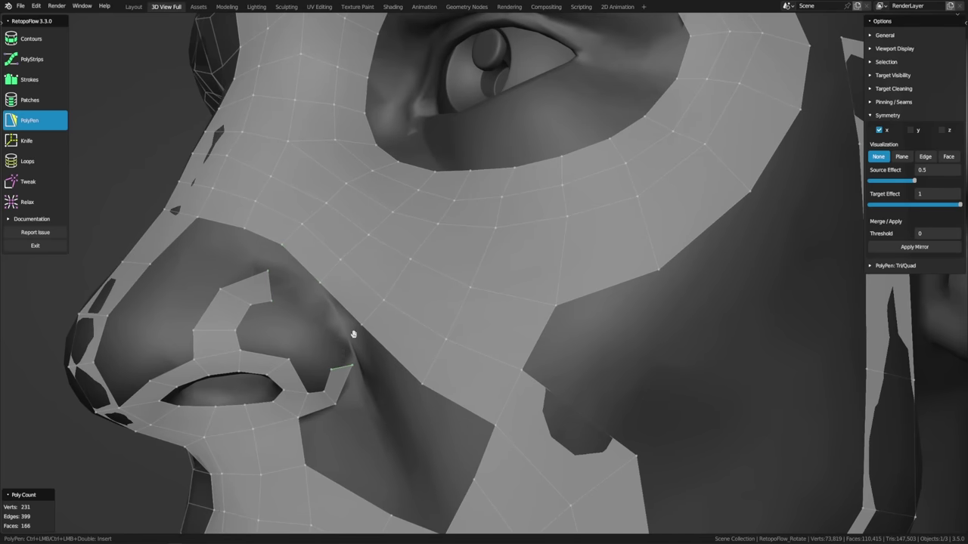
{"action": "left_click", "coordinate": [325, 331]}
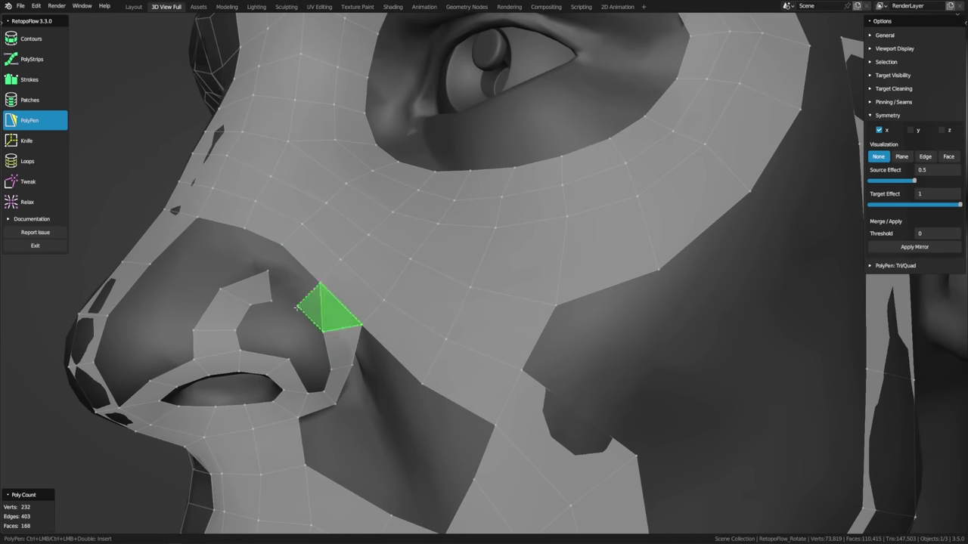
{"action": "left_click", "coordinate": [268, 271], "text": "ctrl"}
{"action": "left_click", "coordinate": [271, 301], "text": "ctrl"}
{"action": "key", "text": "alt+a"}
Step: Merge the nostril wing's top vertex into the nose-side boundary, and tweak the surrounding vertices to smooth the join
{"action": "middle_click_drag", "start_coordinate": [400, 315], "coordinate": [409, 319]}
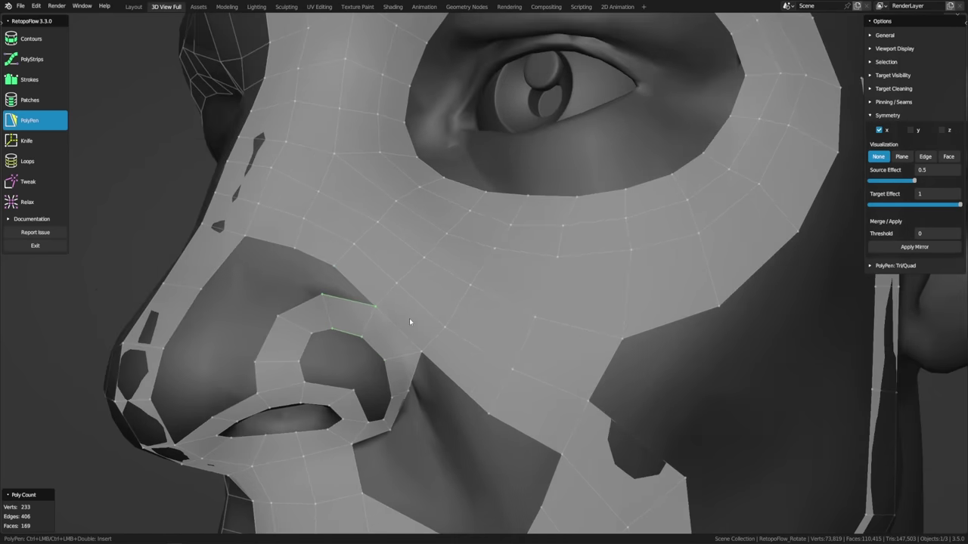
{"action": "key", "text": "c"}
{"action": "mouse_move", "coordinate": [323, 292]}
{"action": "left_mouse_down"}
{"action": "mouse_move", "coordinate": [325, 282]}
{"action": "mouse_move", "coordinate": [328, 290]}
{"action": "left_mouse_up"}
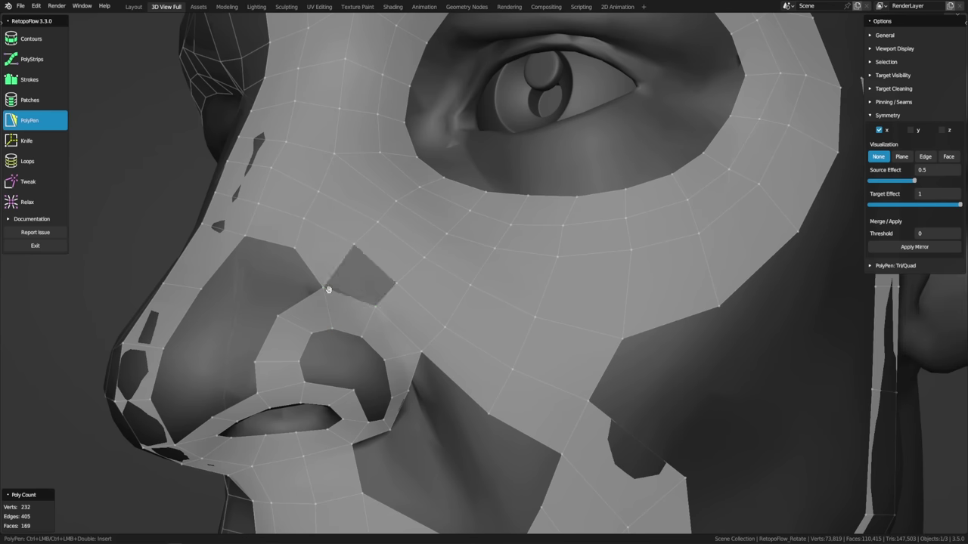
{"action": "key", "text": "c"}
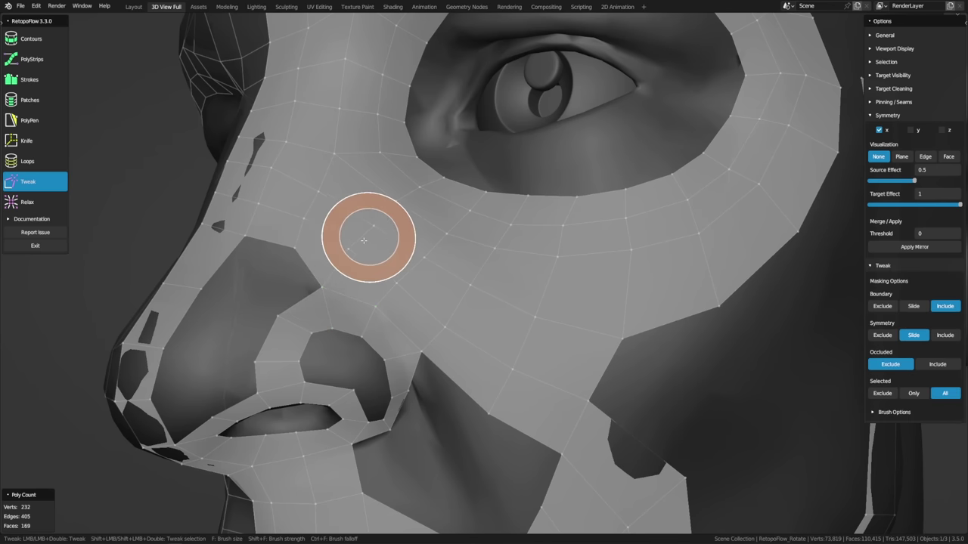
{"action": "mouse_move", "coordinate": [449, 330]}
{"action": "middle_mouse_down"}
{"action": "mouse_move", "coordinate": [497, 320]}
{"action": "mouse_move", "coordinate": [368, 249]}
{"action": "middle_mouse_up"}
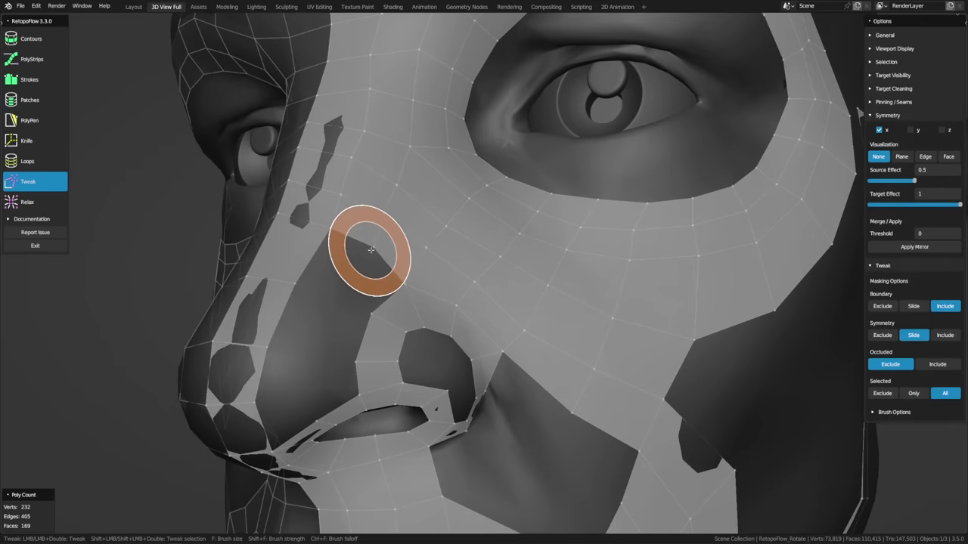
{"action": "key", "text": "5"}
{"action": "middle_click_drag", "start_coordinate": [491, 333], "coordinate": [457, 318]}
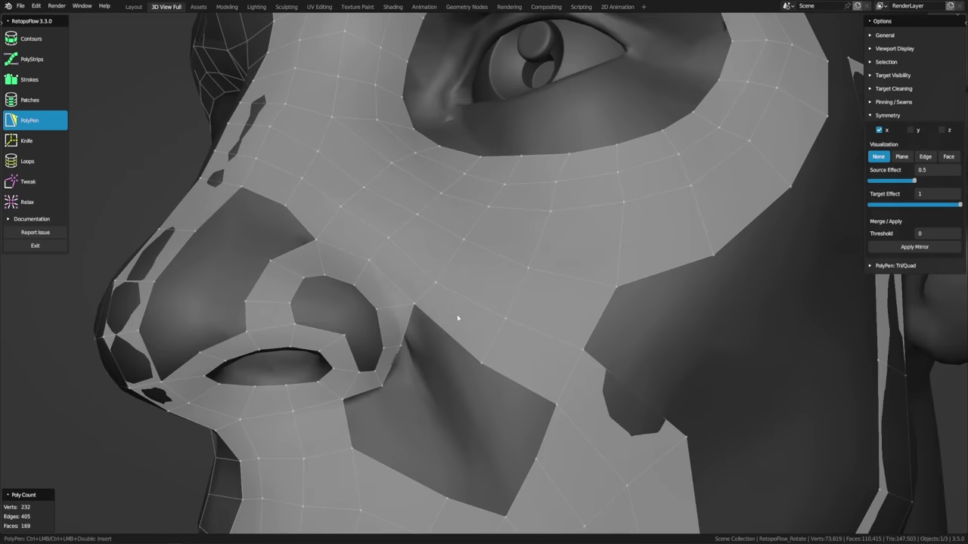
Step: Tweak the vertices at the nostril crease and along the cheek-to-mouth boundary so the edges follow the smile fold evenly
{"action": "key", "text": "8"}
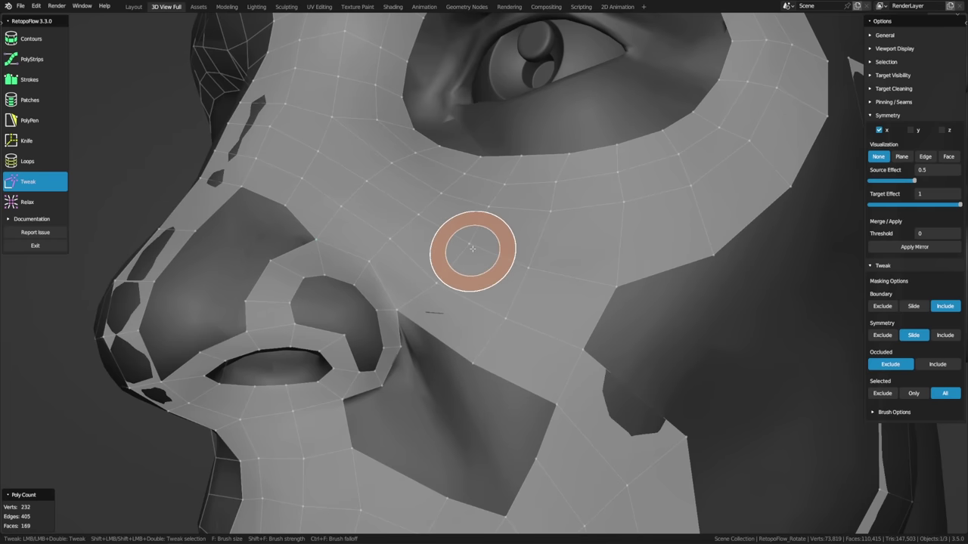
{"action": "key", "text": "5"}
{"action": "middle_click_drag", "start_coordinate": [610, 429], "coordinate": [456, 195]}
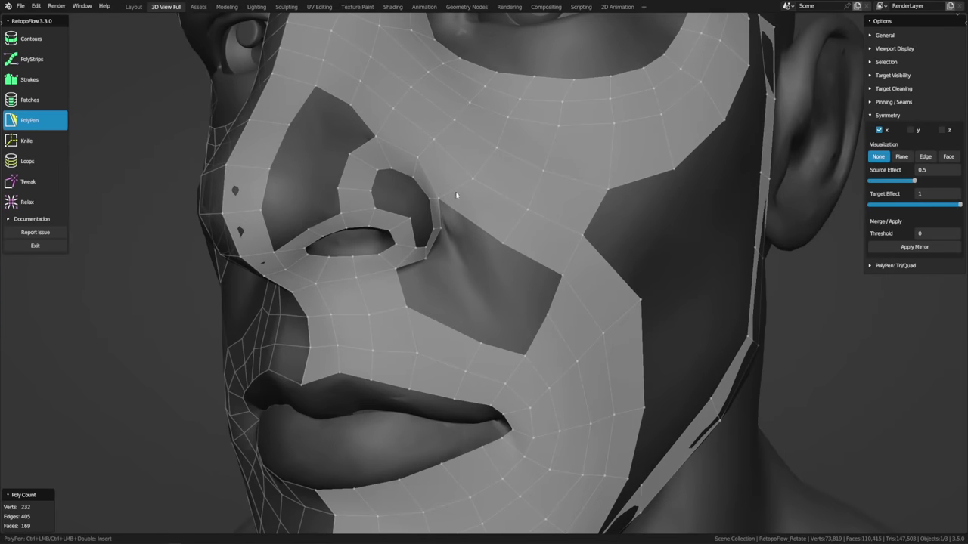
{"action": "mouse_move", "coordinate": [541, 345]}
{"action": "middle_mouse_down"}
{"action": "mouse_move", "coordinate": [540, 274]}
{"action": "mouse_move", "coordinate": [491, 255]}
{"action": "middle_mouse_up"}
{"action": "key", "text": "8"}
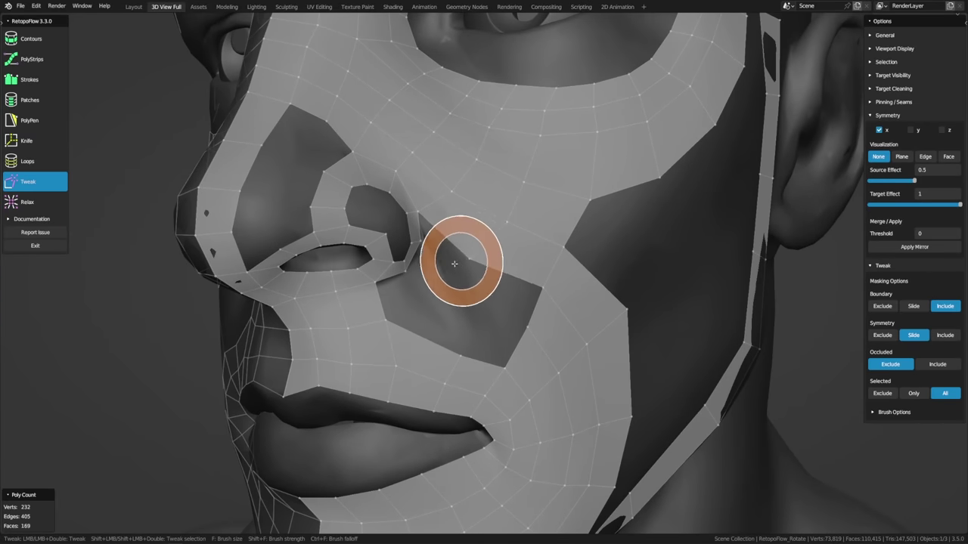
{"action": "left_click_drag", "start_coordinate": [454, 196], "coordinate": [450, 197]}
{"action": "left_click_drag", "start_coordinate": [470, 267], "coordinate": [463, 267]}
{"action": "left_click_drag", "start_coordinate": [554, 291], "coordinate": [522, 344]}
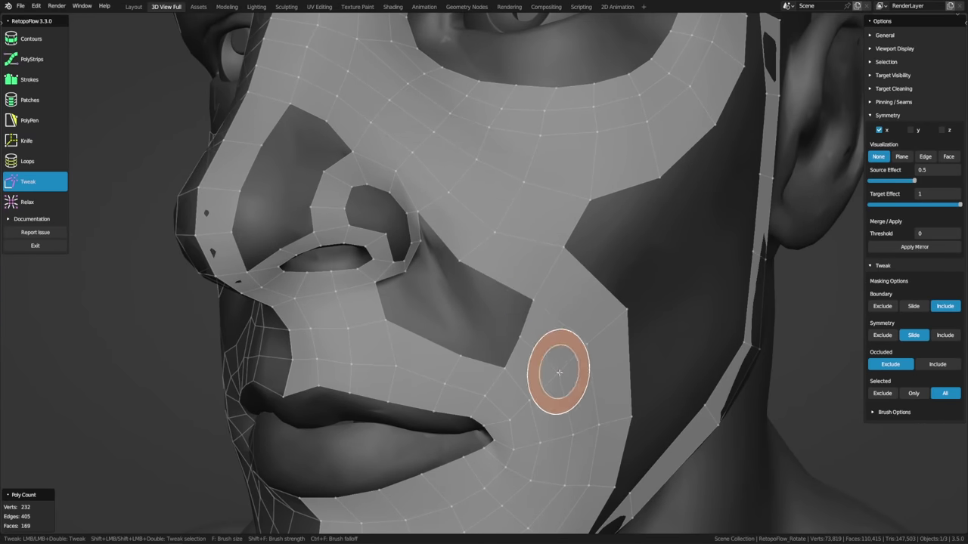
{"action": "left_click_drag", "start_coordinate": [560, 370], "coordinate": [556, 373]}
{"action": "left_click_drag", "start_coordinate": [535, 298], "coordinate": [532, 306]}
{"action": "middle_click_drag", "start_coordinate": [599, 210], "coordinate": [577, 225]}
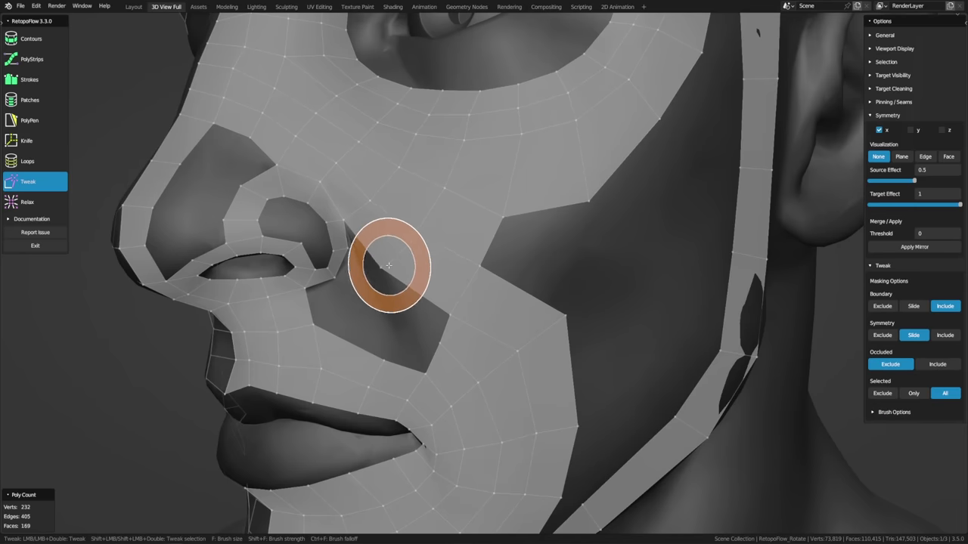
Step: Add two PolyPen faces at the outer end of the gap between the nostril crease and the mouth loops
{"action": "key", "text": "5"}
{"action": "scroll", "coordinate": [417, 262], "scroll_direction": "up", "scroll_amount": 2}
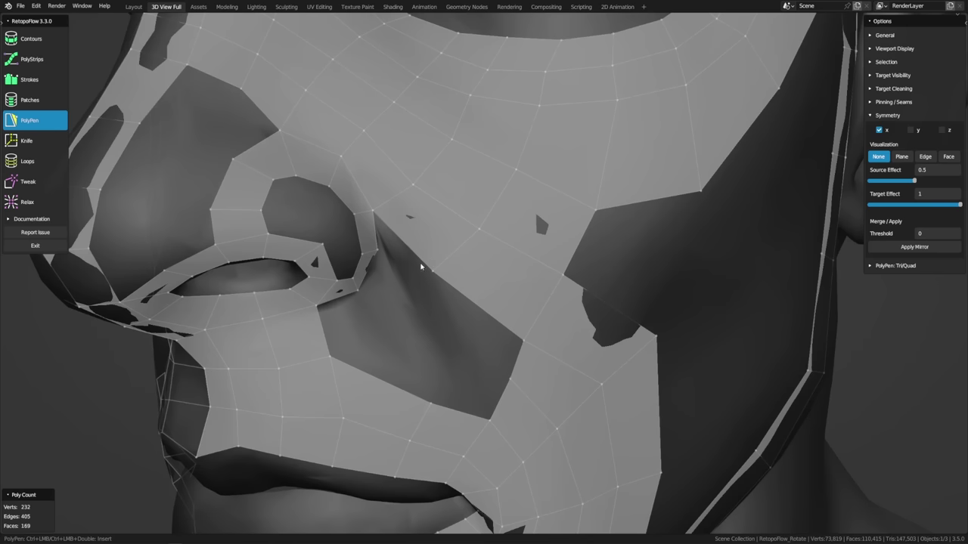
{"action": "middle_click_drag", "start_coordinate": [390, 257], "coordinate": [529, 297]}
{"action": "key", "text": "8"}
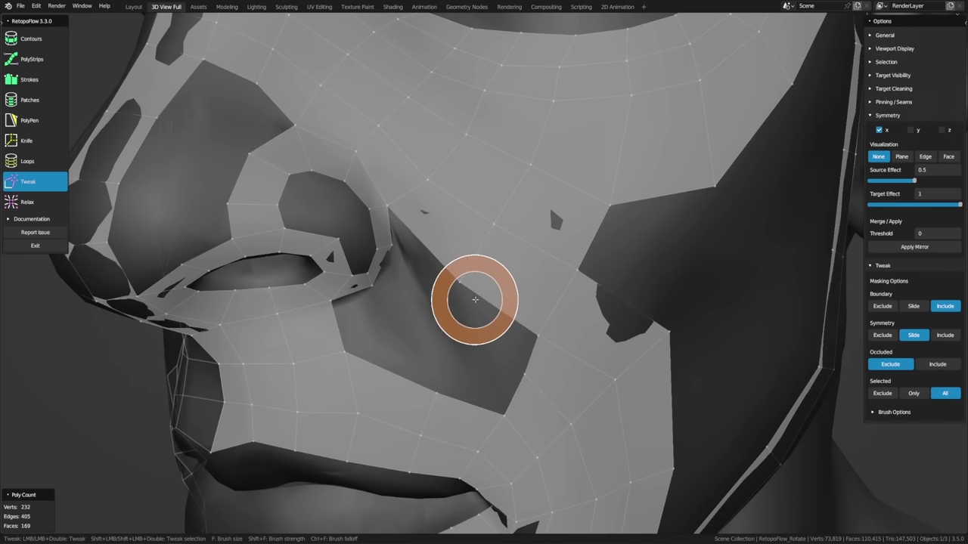
{"action": "key", "text": "5"}
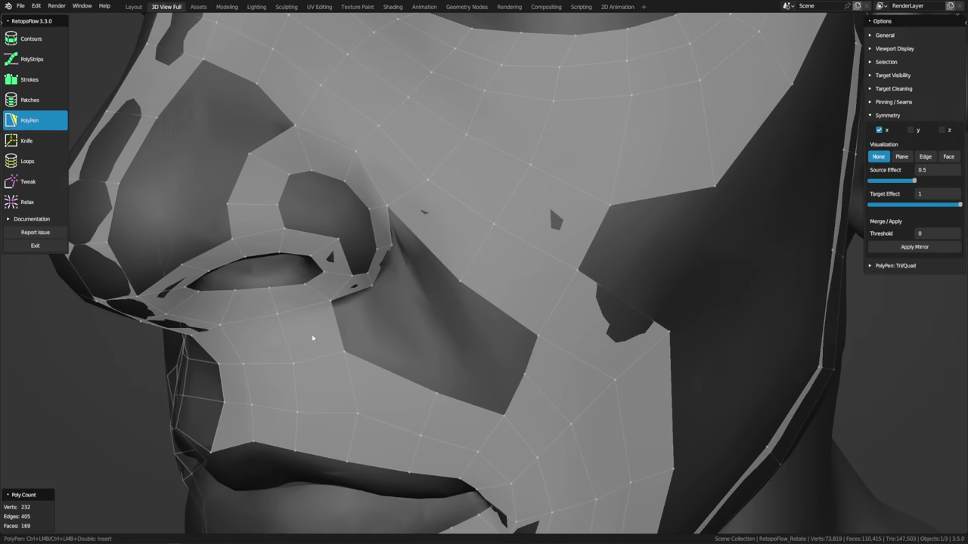
{"action": "left_click", "coordinate": [454, 344], "text": "ctrl"}
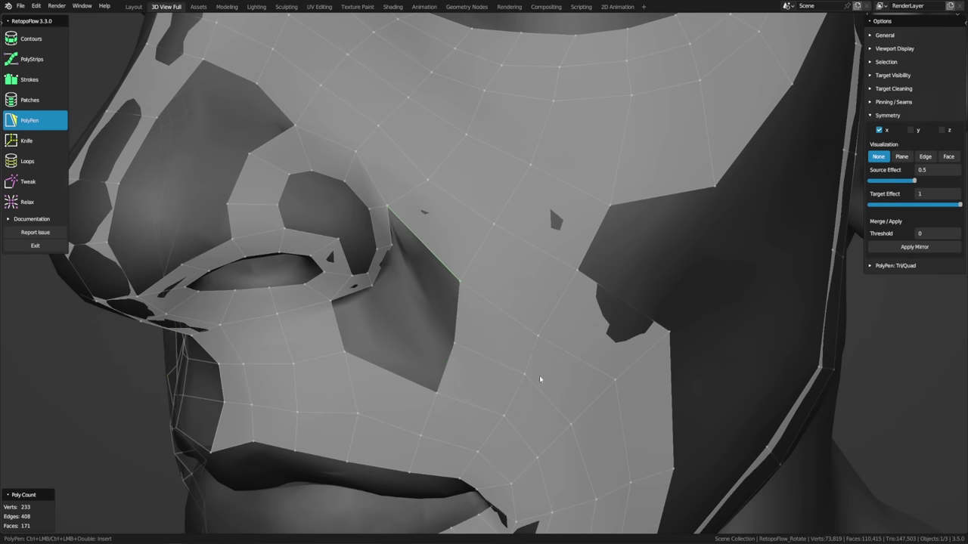
Step: Tweak two cheek vertices beside the smile fold, and add a PolyPen face at the upper end of the gap below the nostril wing
{"action": "key", "text": "8"}
{"action": "left_click_drag", "start_coordinate": [521, 384], "coordinate": [518, 391]}
{"action": "left_click_drag", "start_coordinate": [546, 338], "coordinate": [543, 346]}
{"action": "key", "text": "5"}
{"action": "left_click", "coordinate": [420, 283], "text": "ctrl"}
Step: Tweak the outer boundary vertex above the mouth, and close the remaining gap between the nostril crease and mouth loops with two PolyPen faces
{"action": "key", "text": "8"}
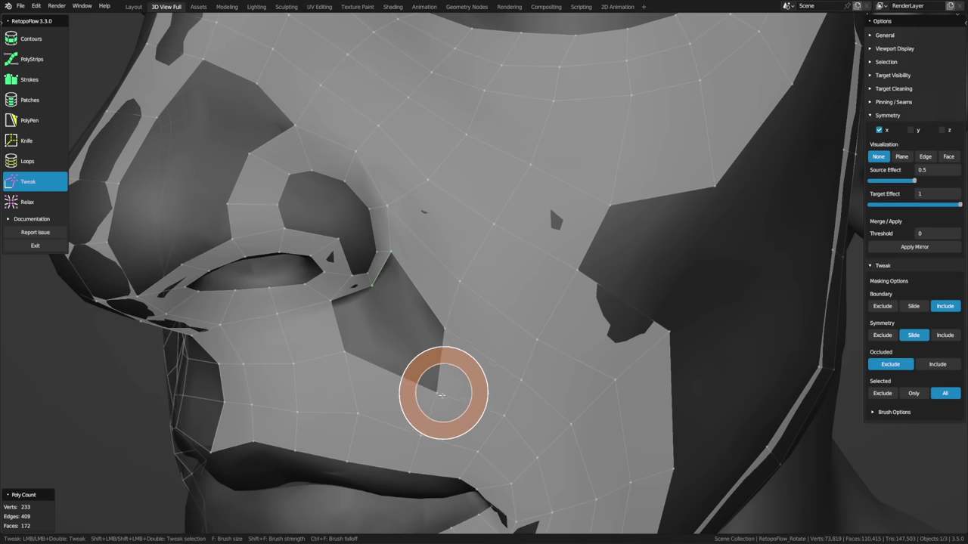
{"action": "left_click_drag", "start_coordinate": [442, 393], "coordinate": [425, 384]}
{"action": "key", "text": "5"}
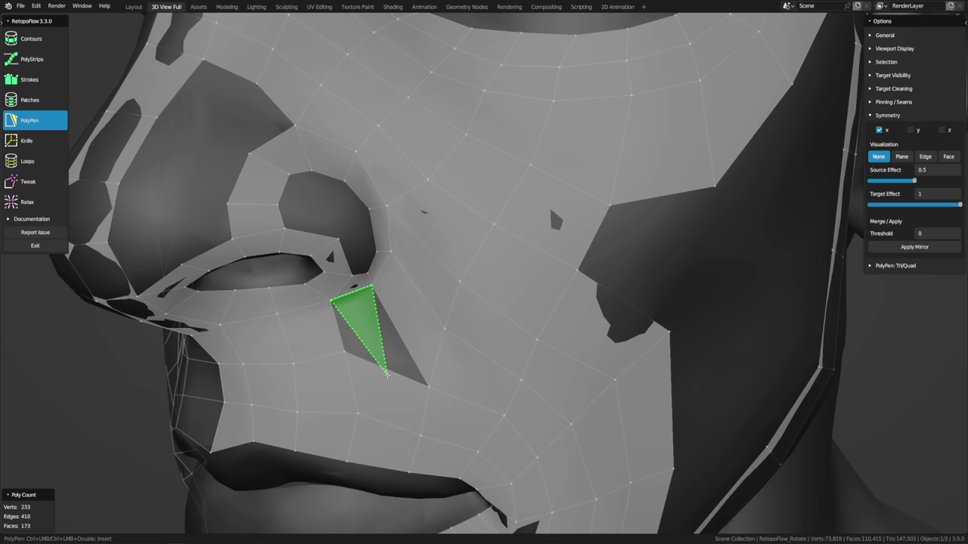
{"action": "left_click", "coordinate": [386, 366], "text": "ctrl"}
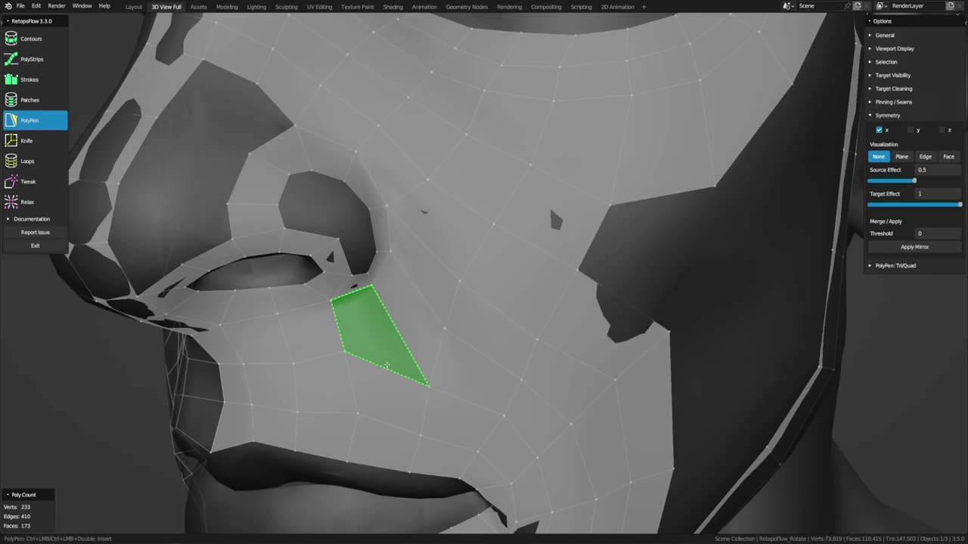
{"action": "left_click", "coordinate": [386, 366], "text": "ctrl"}
Step: Fill the hole on the nostril wing with a 3x2 rectangular patch, toggling boundary vertices as corners until the grid fits
{"action": "mouse_move", "coordinate": [474, 307]}
{"action": "middle_mouse_down"}
{"action": "mouse_move", "coordinate": [468, 297]}
{"action": "mouse_move", "coordinate": [480, 312]}
{"action": "middle_mouse_up"}
{"action": "scroll", "coordinate": [477, 302], "scroll_direction": "down", "scroll_amount": 3}
{"action": "key", "text": "8"}
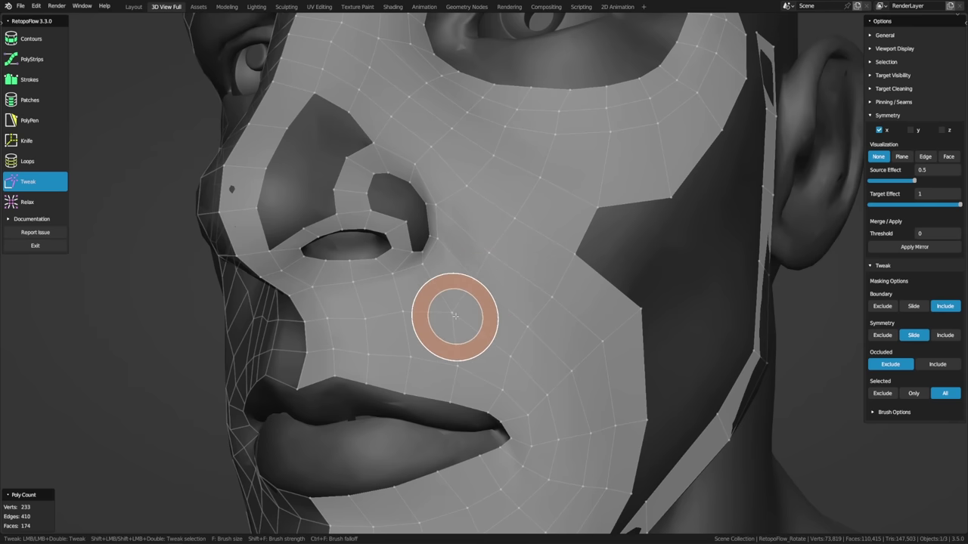
{"action": "key", "text": "5"}
{"action": "middle_click_drag", "start_coordinate": [476, 344], "coordinate": [477, 315]}
{"action": "scroll", "coordinate": [501, 326], "scroll_direction": "up", "scroll_amount": 2}
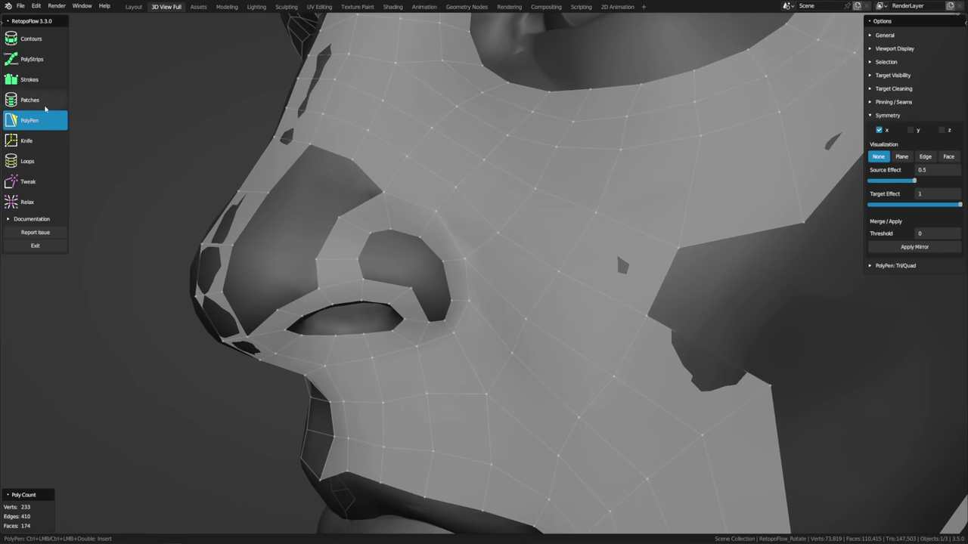
{"action": "left_click", "coordinate": [44, 104]}
{"action": "double_click", "coordinate": [404, 237]}
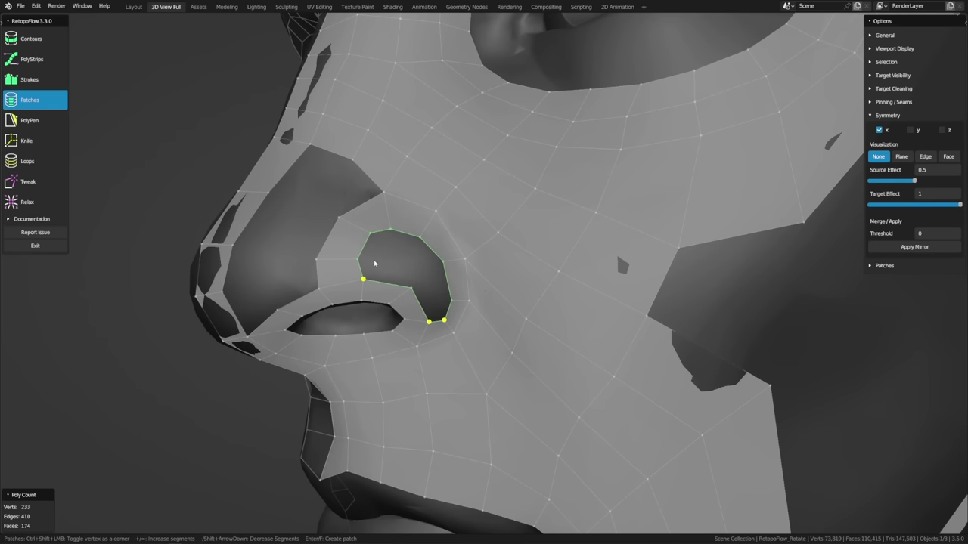
{"action": "left_click", "coordinate": [363, 277], "text": "ctrl+shift"}
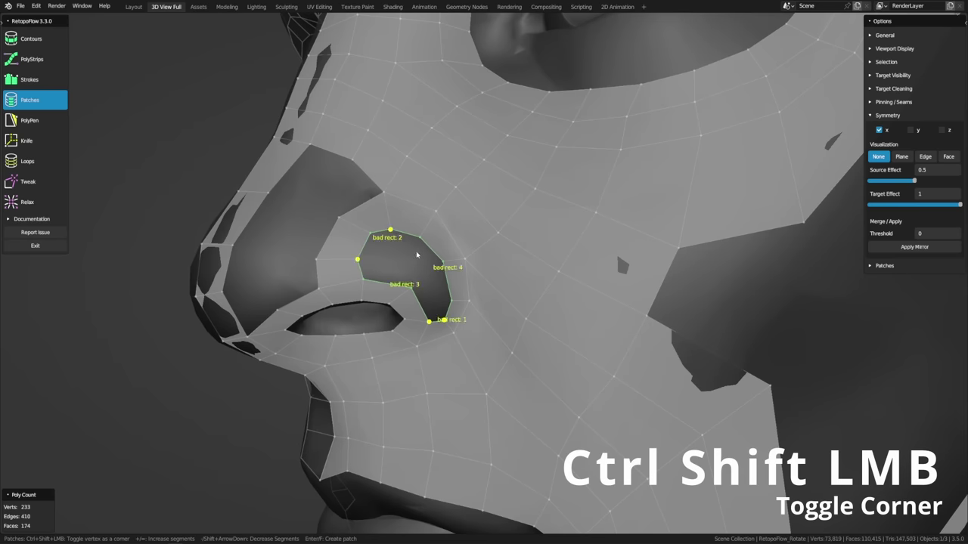
{"action": "left_click", "coordinate": [451, 304], "text": "ctrl+shift"}
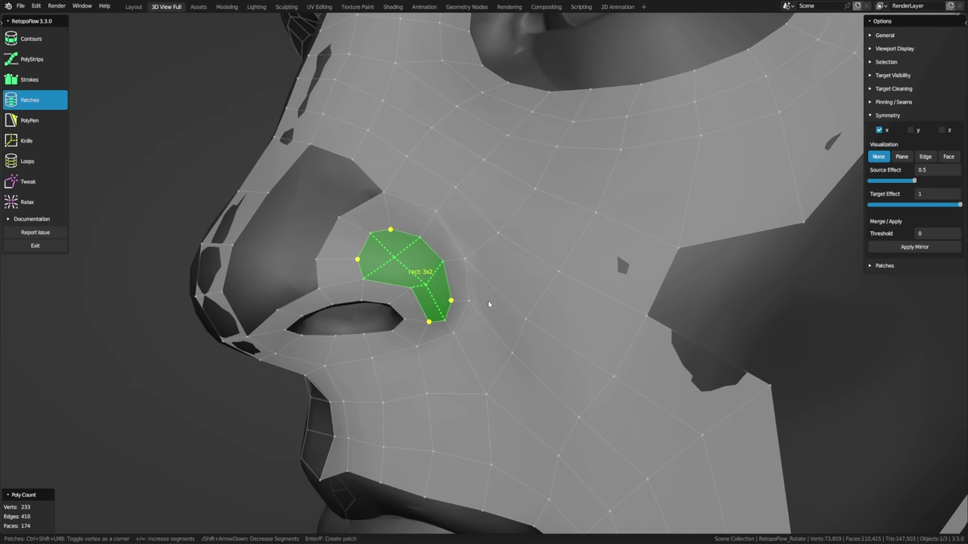
{"action": "key", "text": "f"}
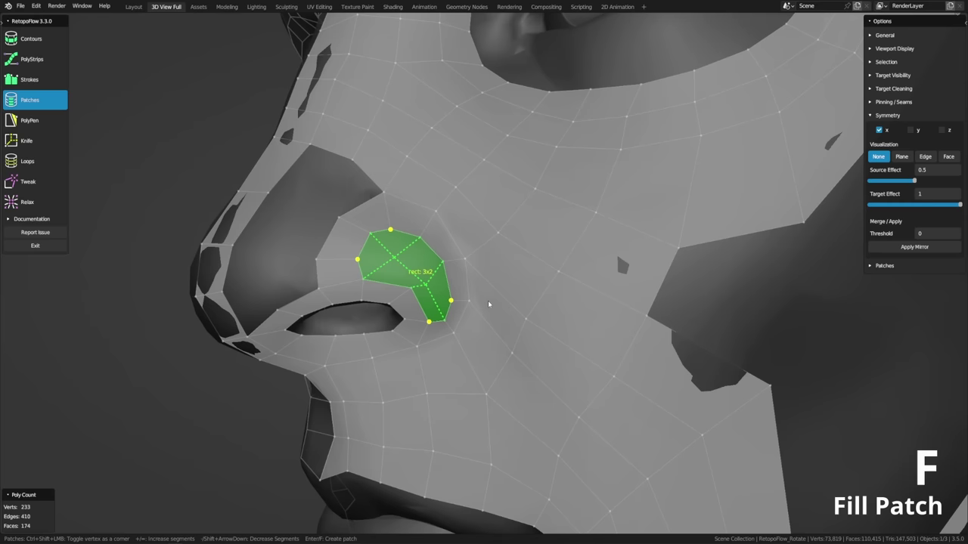
{"action": "middle_click_drag", "start_coordinate": [499, 302], "coordinate": [500, 306]}
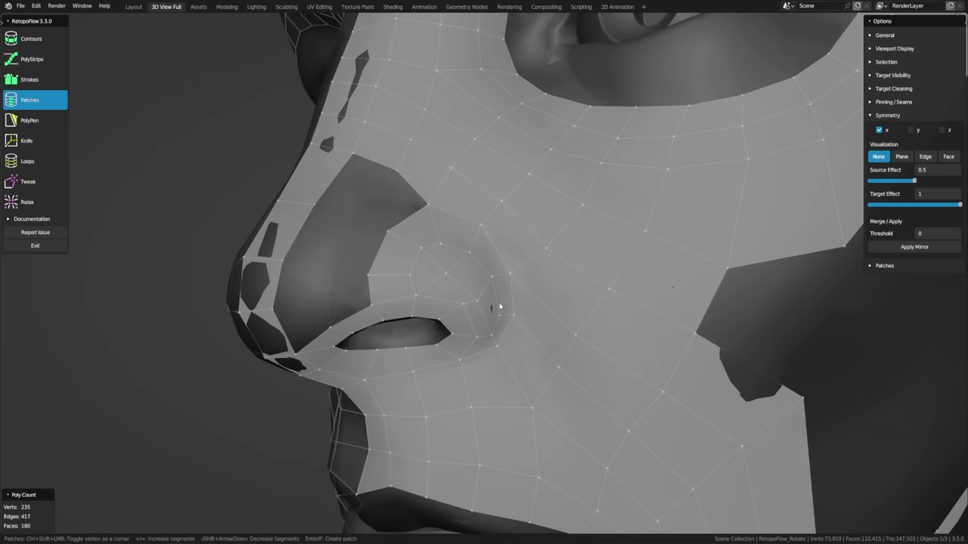
{"action": "left_click", "coordinate": [359, 256], "text": "shift"}
{"action": "left_click", "coordinate": [303, 227], "text": "shift"}
{"action": "middle_click_drag", "start_coordinate": [476, 227], "coordinate": [473, 212]}
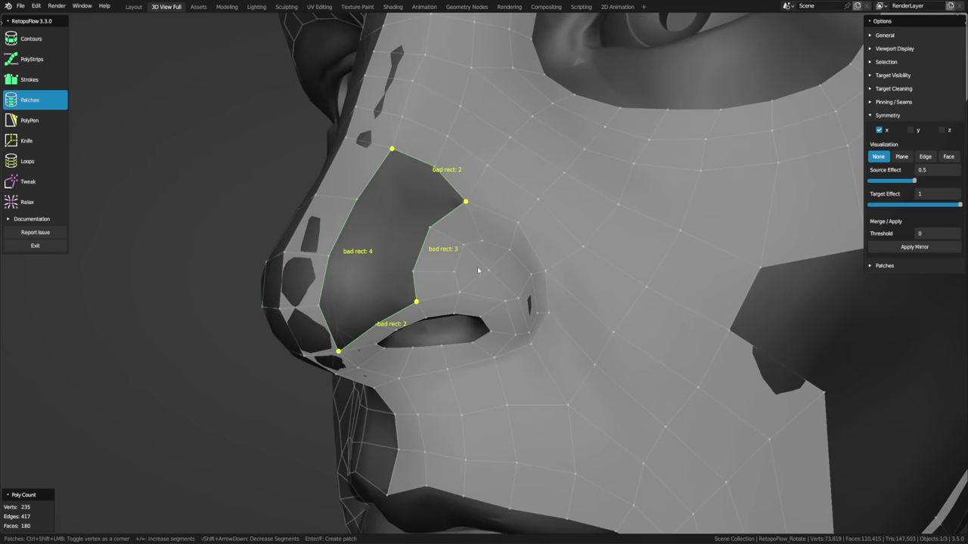
Step: Add five PolyPen faces around the front of the nostril wing, running from the nose side down to the nose tip
{"action": "left_click", "coordinate": [53, 121]}
{"action": "left_click", "coordinate": [428, 222], "text": "ctrl"}
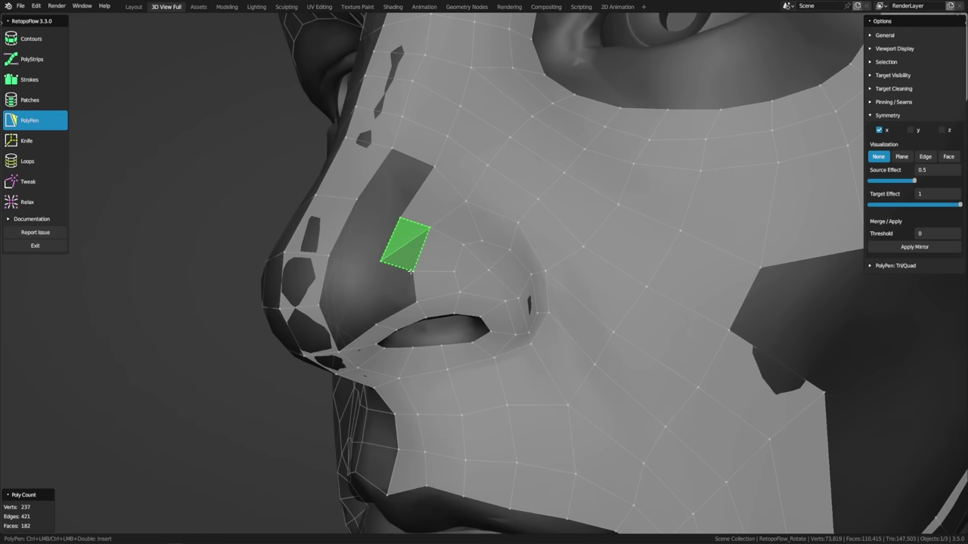
{"action": "left_click", "coordinate": [410, 271]}
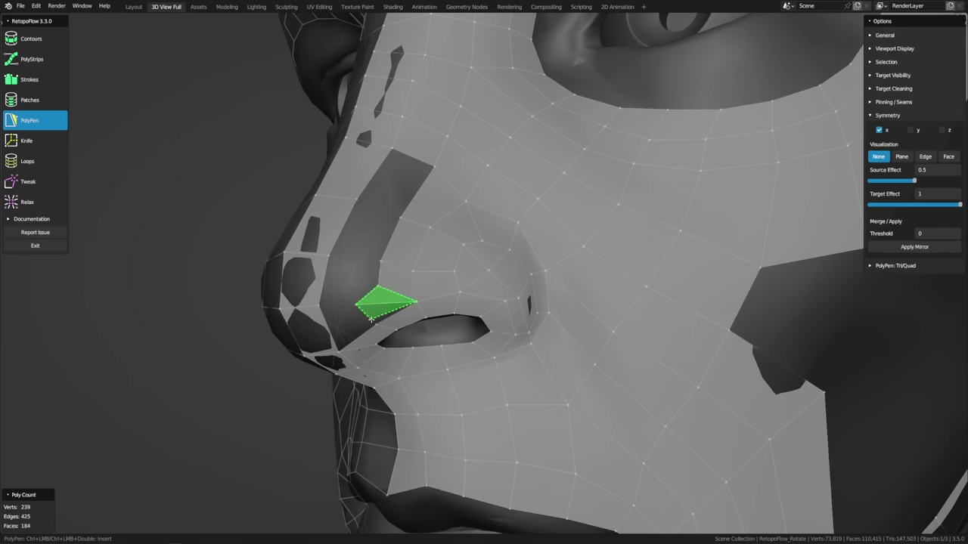
{"action": "left_click", "coordinate": [329, 322], "text": "ctrl"}
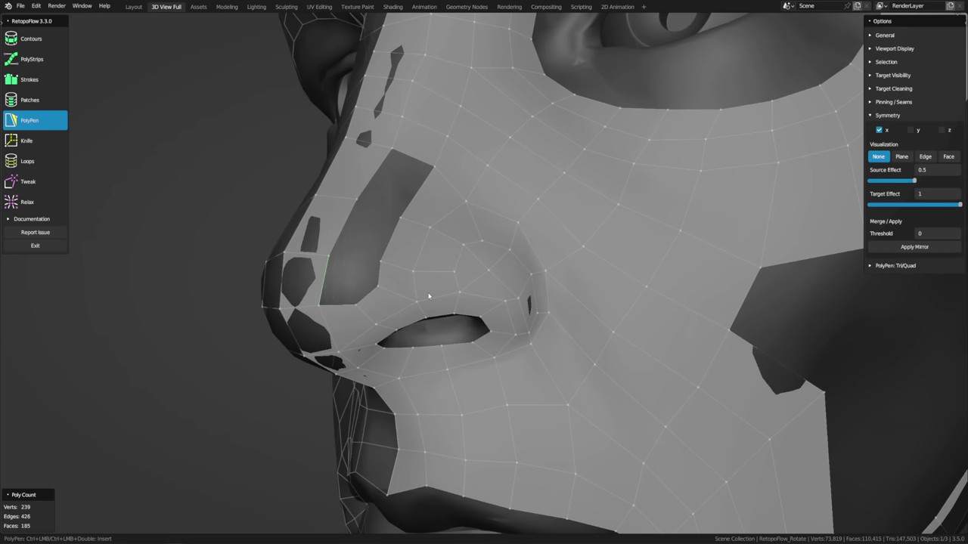
Step: Tweak the vertices around the nose tip, along the bridge and on the side gap's boundary to even out their spacing
{"action": "key", "text": "8"}
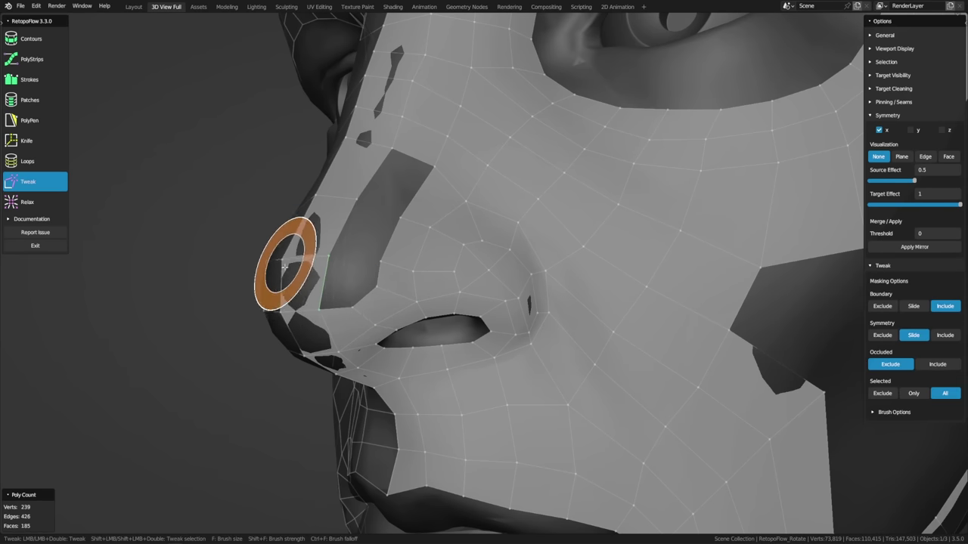
{"action": "mouse_move", "coordinate": [329, 257]}
{"action": "left_mouse_down"}
{"action": "mouse_move", "coordinate": [378, 285]}
{"action": "mouse_move", "coordinate": [390, 242]}
{"action": "mouse_move", "coordinate": [389, 281]}
{"action": "mouse_move", "coordinate": [317, 310]}
{"action": "mouse_move", "coordinate": [309, 297]}
{"action": "left_mouse_up"}
{"action": "left_click_drag", "start_coordinate": [385, 266], "coordinate": [401, 208]}
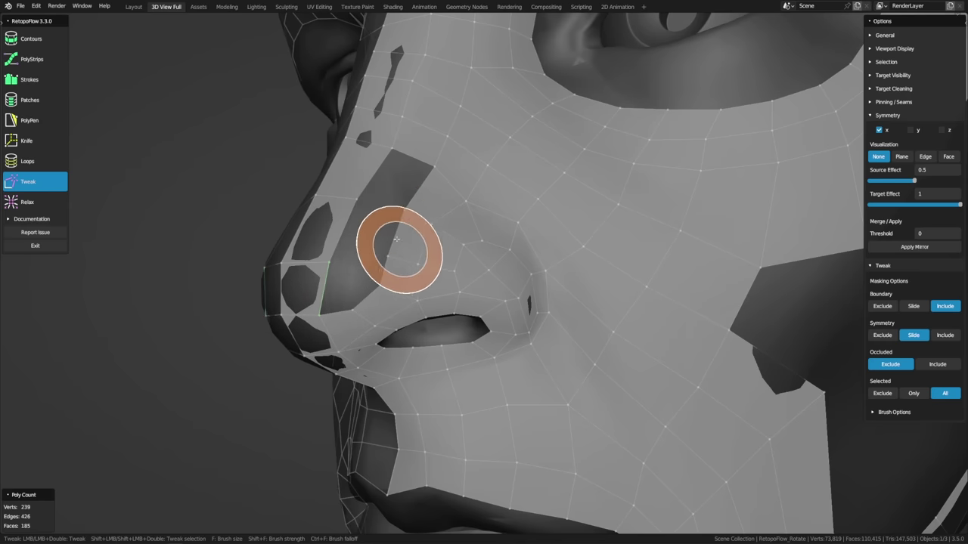
{"action": "key", "text": "5"}
{"action": "middle_click_drag", "start_coordinate": [392, 218], "coordinate": [402, 235]}
{"action": "key", "text": "8"}
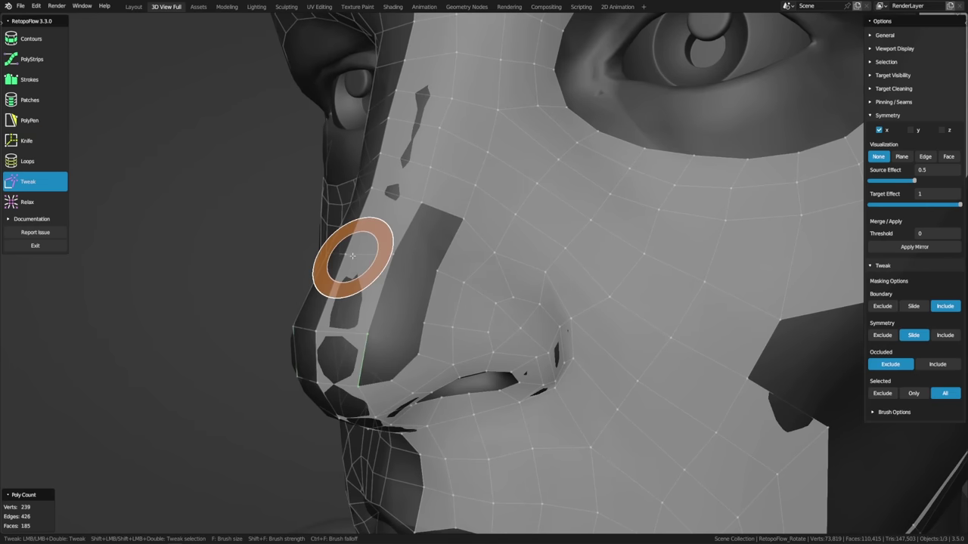
{"action": "left_click_drag", "start_coordinate": [352, 241], "coordinate": [362, 245]}
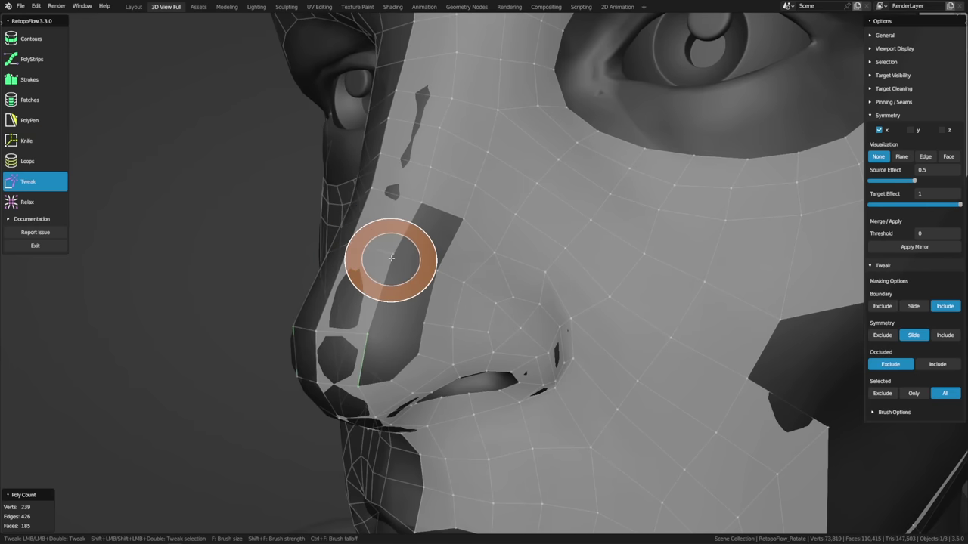
{"action": "mouse_move", "coordinate": [370, 335]}
{"action": "left_mouse_down"}
{"action": "mouse_move", "coordinate": [365, 355]}
{"action": "mouse_move", "coordinate": [320, 355]}
{"action": "left_mouse_up"}
Step: Insert an edge loop across the nose bridge strip just above the tip
{"action": "key", "text": "7"}
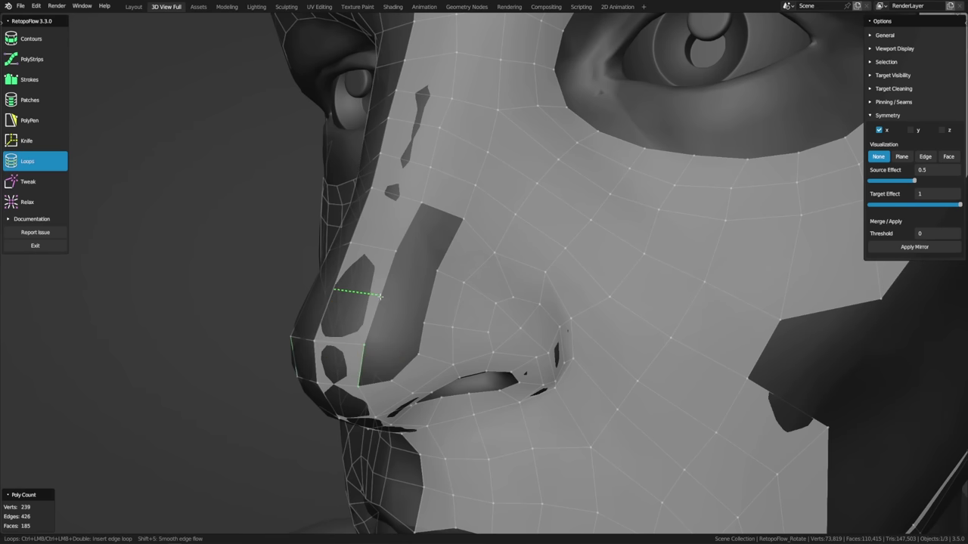
{"action": "left_click", "coordinate": [380, 296], "text": "ctrl"}
{"action": "key", "text": "5"}
{"action": "key", "text": "8"}
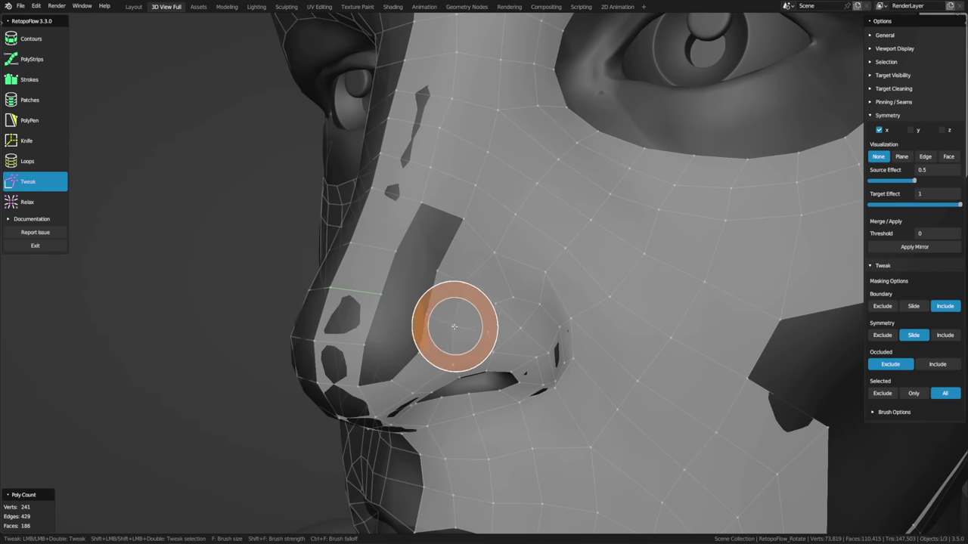
Step: Fill the long gap on the side of the nose with a 4x1 patch between the bridge strip and the nostril wing
{"action": "key", "text": "5"}
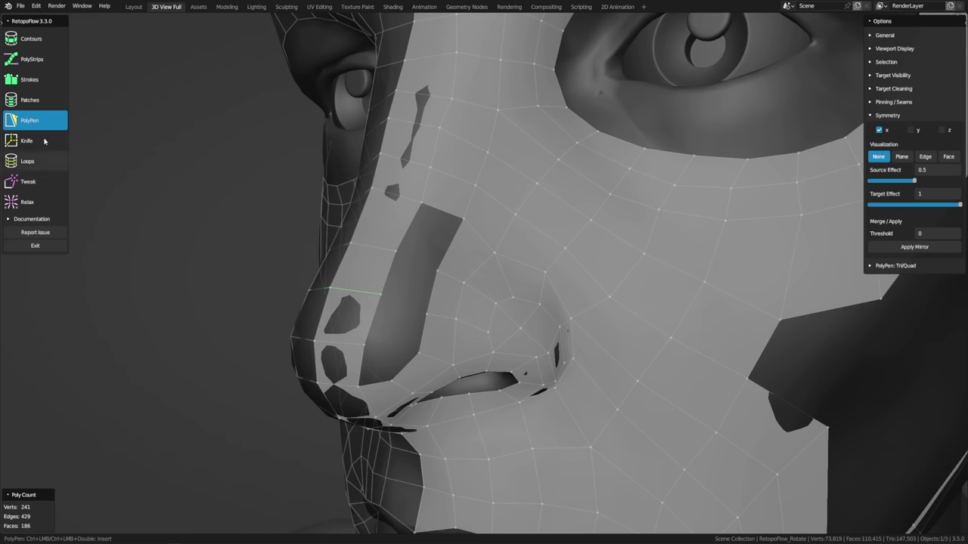
{"action": "left_click", "coordinate": [43, 105]}
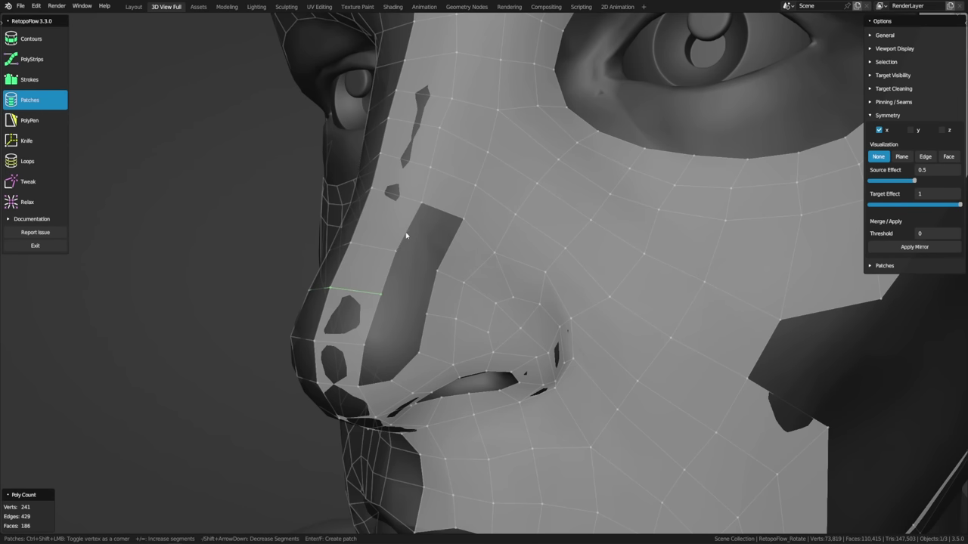
{"action": "left_click", "coordinate": [453, 246], "text": "ctrl+shift"}
{"action": "left_click", "coordinate": [438, 214], "text": "shift"}
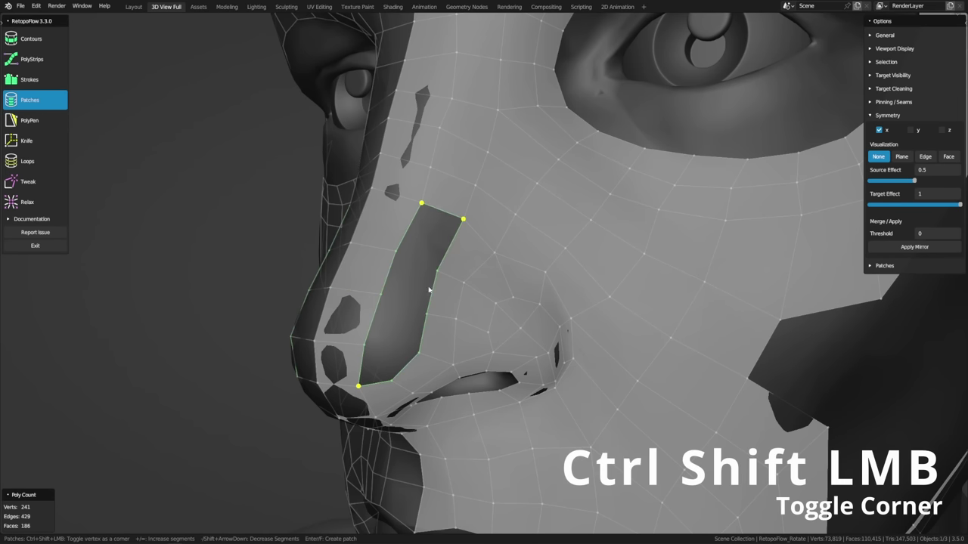
{"action": "left_click", "coordinate": [380, 385], "text": "ctrl+shift"}
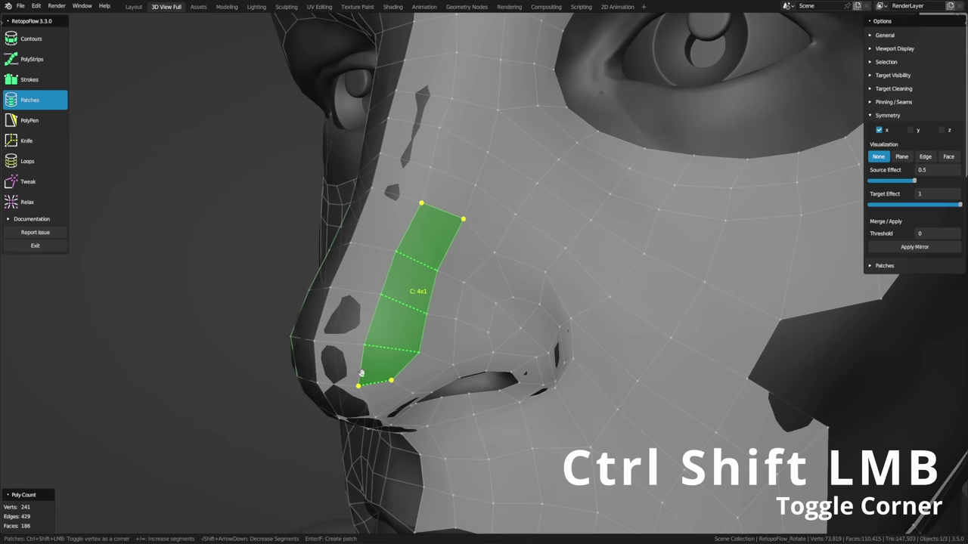
{"action": "key", "text": "f"}
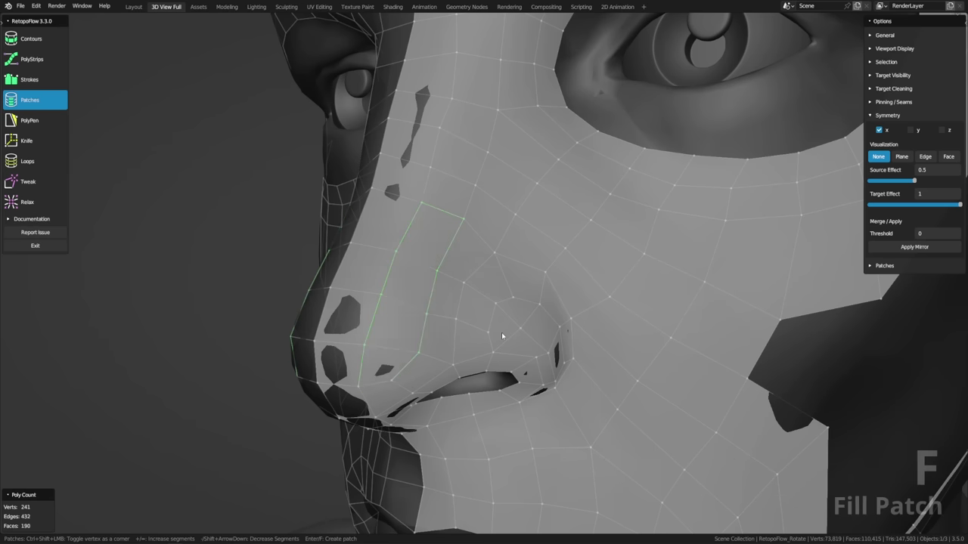
Step: Activate the Relax brush and adjust its strength for smoothing the nose topology
{"action": "middle_click_drag", "start_coordinate": [565, 340], "coordinate": [537, 295]}
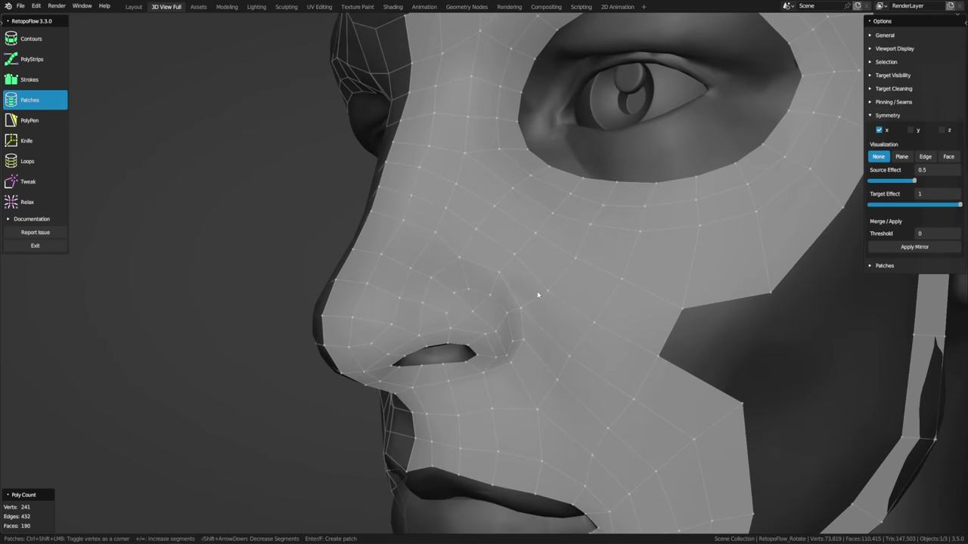
{"action": "left_click", "coordinate": [34, 201]}
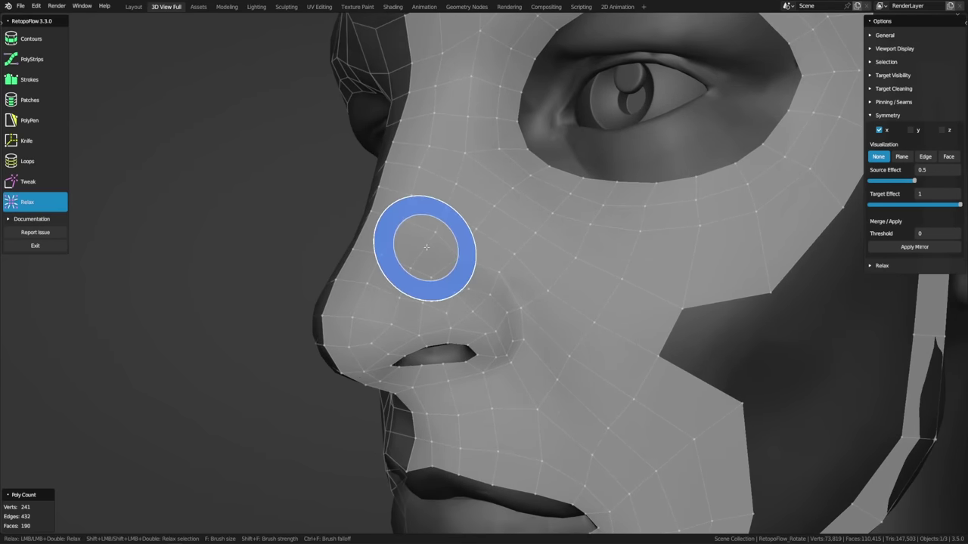
{"action": "key", "text": "shift+f"}
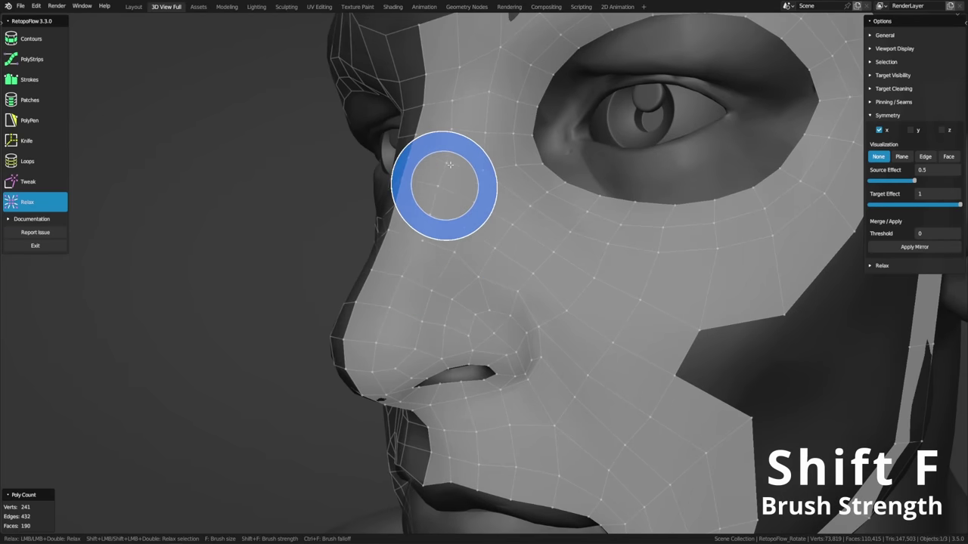
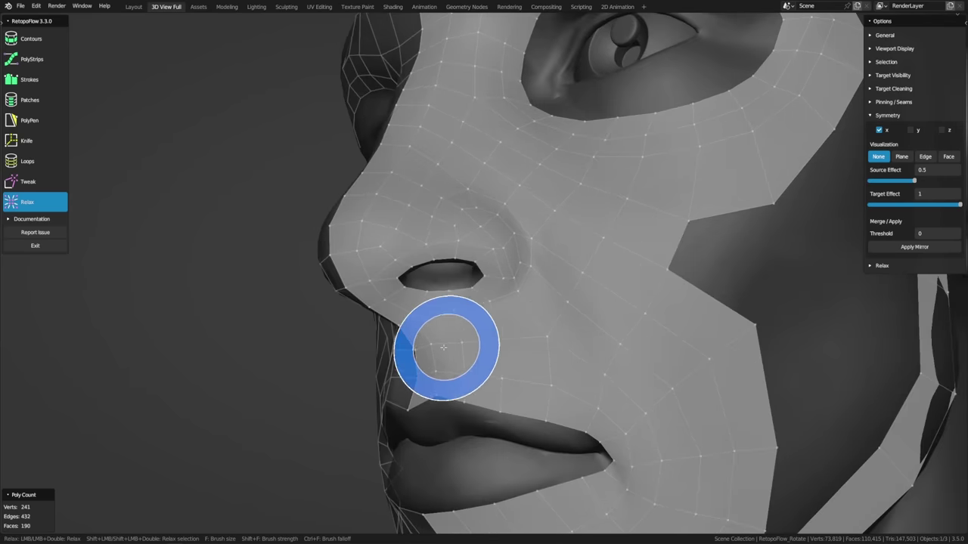
Step: Extend the nostril rim inward with a closed 10-segment loop drawn inside the opening using Strokes
{"action": "mouse_move", "coordinate": [557, 349]}
{"action": "middle_mouse_down"}
{"action": "mouse_move", "coordinate": [670, 346]}
{"action": "mouse_move", "coordinate": [670, 320]}
{"action": "mouse_move", "coordinate": [460, 223]}
{"action": "middle_mouse_up"}
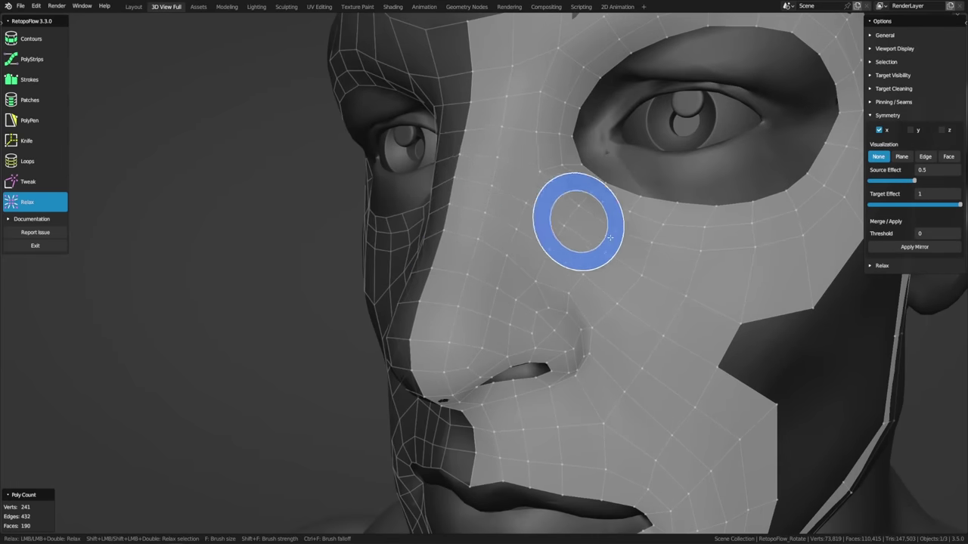
{"action": "mouse_move", "coordinate": [729, 343]}
{"action": "middle_mouse_down"}
{"action": "mouse_move", "coordinate": [676, 329]}
{"action": "mouse_move", "coordinate": [637, 261]}
{"action": "mouse_move", "coordinate": [631, 267]}
{"action": "mouse_move", "coordinate": [639, 267]}
{"action": "middle_mouse_up"}
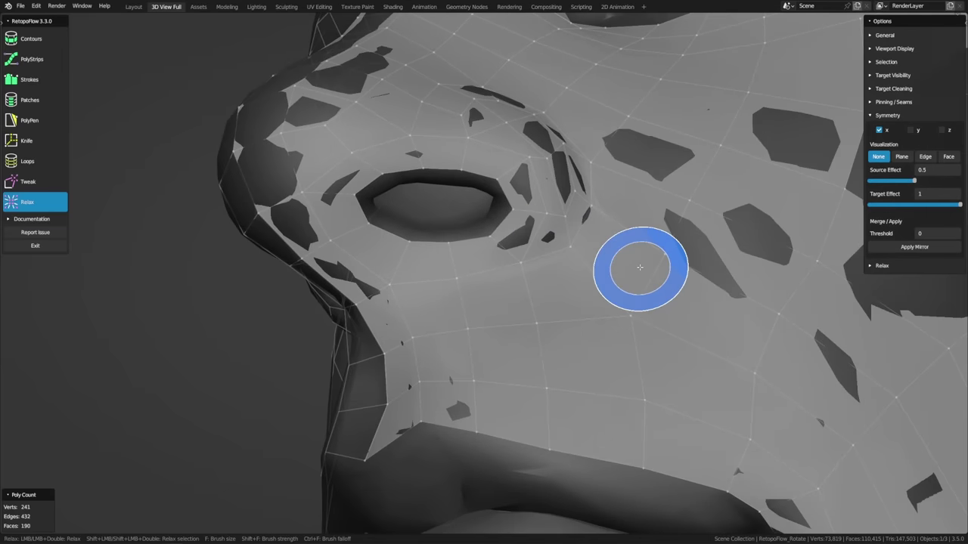
{"action": "left_click", "coordinate": [30, 80]}
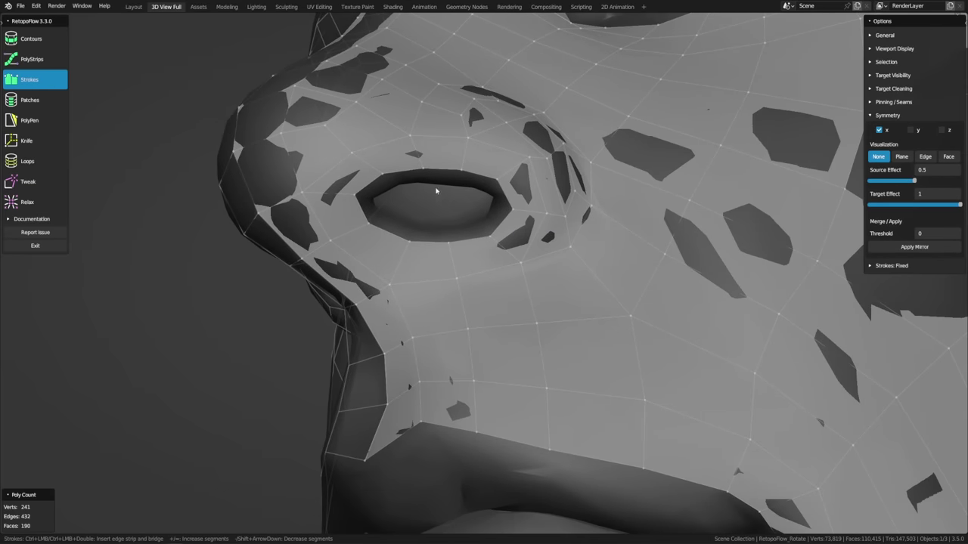
{"action": "middle_click_drag", "start_coordinate": [498, 227], "coordinate": [505, 283]}
{"action": "middle_click_drag", "start_coordinate": [465, 222], "coordinate": [456, 216]}
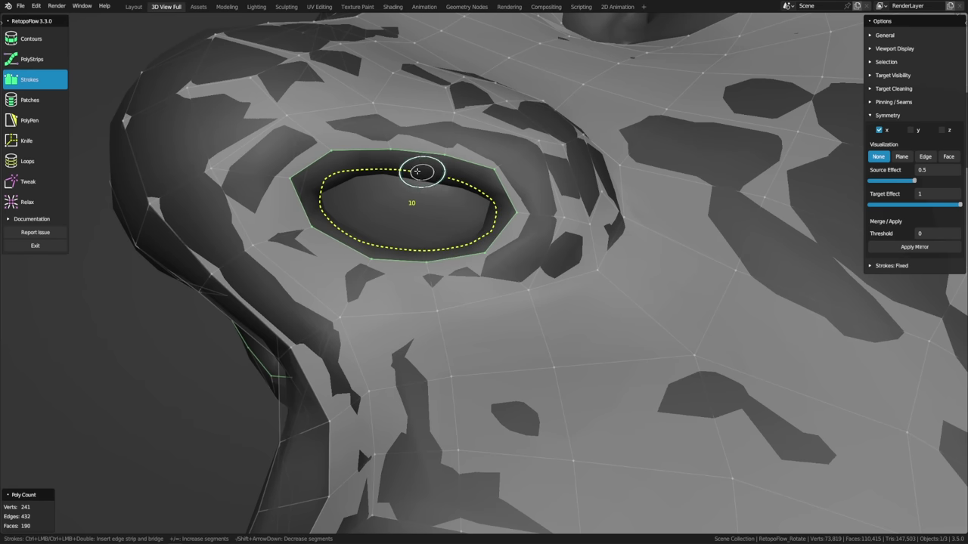
{"action": "left_click_drag", "start_coordinate": [406, 170], "coordinate": [408, 171]}
{"action": "middle_click_drag", "start_coordinate": [472, 205], "coordinate": [362, 276]}
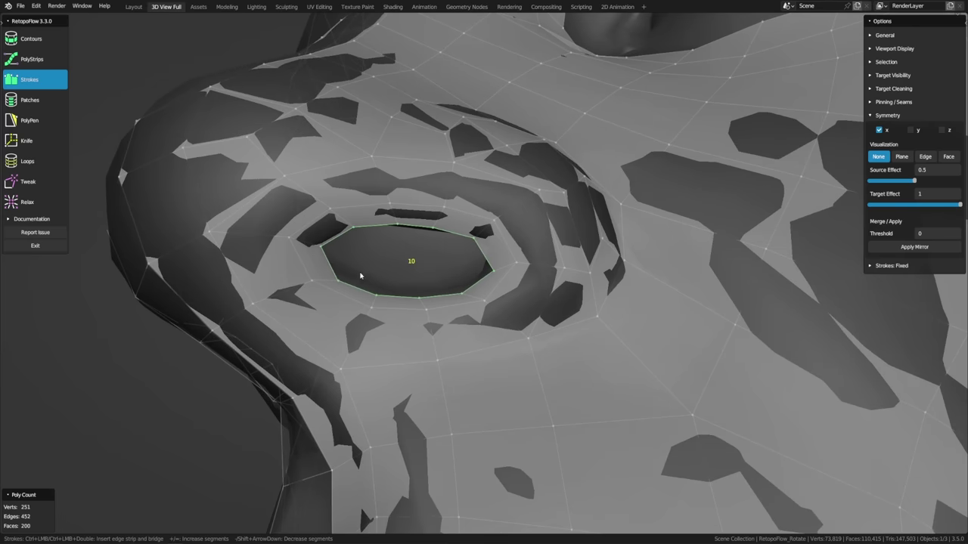
Step: Adjust the vertices around the new nostril loop with Tweak to even out its shape
{"action": "key", "text": "8"}
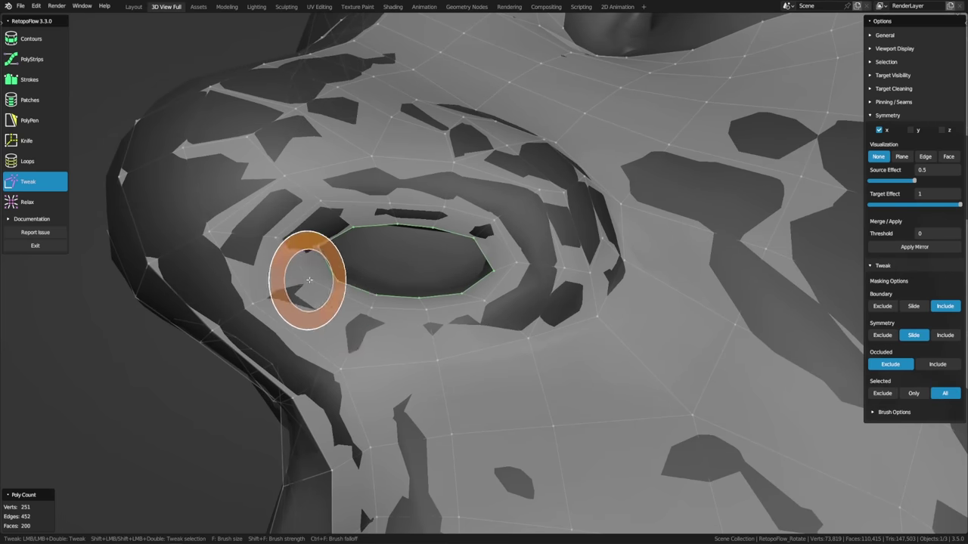
{"action": "left_click_drag", "start_coordinate": [521, 271], "coordinate": [534, 267]}
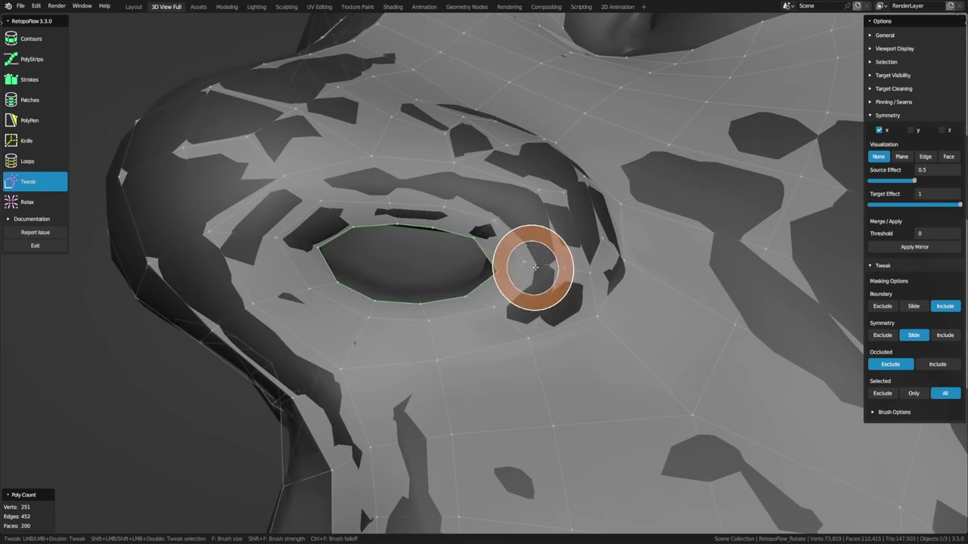
{"action": "left_click_drag", "start_coordinate": [494, 220], "coordinate": [504, 210]}
{"action": "mouse_move", "coordinate": [444, 205]}
{"action": "left_mouse_down"}
{"action": "mouse_move", "coordinate": [443, 194]}
{"action": "mouse_move", "coordinate": [384, 189]}
{"action": "mouse_move", "coordinate": [384, 222]}
{"action": "mouse_move", "coordinate": [326, 219]}
{"action": "mouse_move", "coordinate": [311, 246]}
{"action": "mouse_move", "coordinate": [326, 290]}
{"action": "left_mouse_up"}
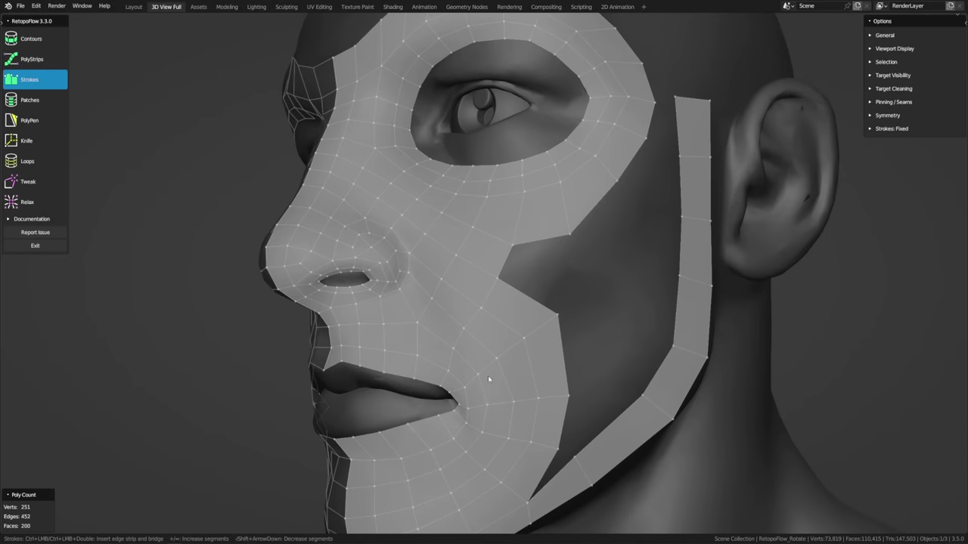
Step: Fill the notch in the cheek border between the eye ring and mouth ring with a PolyPen quad
{"action": "middle_click_drag", "start_coordinate": [595, 313], "coordinate": [560, 308]}
{"action": "key", "text": "8"}
{"action": "mouse_move", "coordinate": [534, 244]}
{"action": "left_mouse_down"}
{"action": "mouse_move", "coordinate": [525, 257]}
{"action": "mouse_move", "coordinate": [474, 267]}
{"action": "left_mouse_up"}
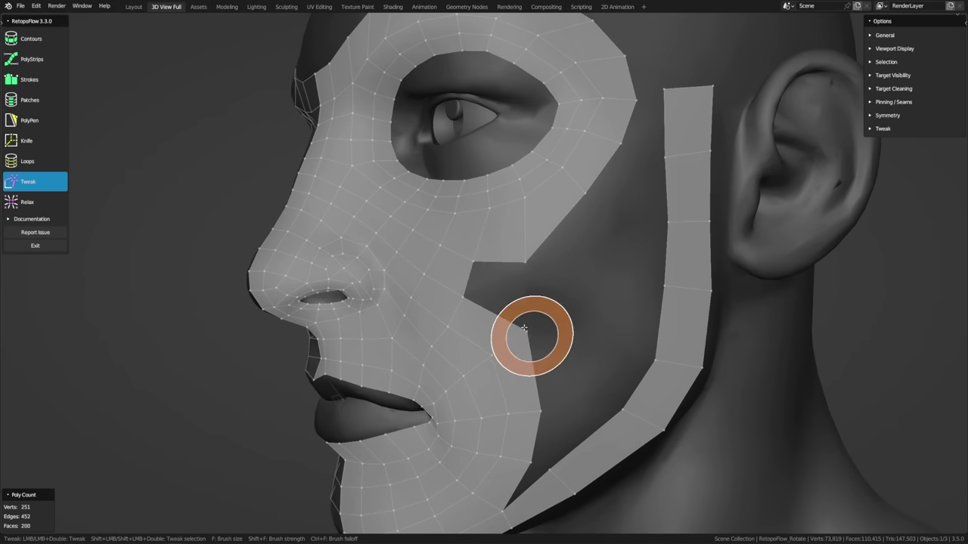
{"action": "key", "text": "3"}
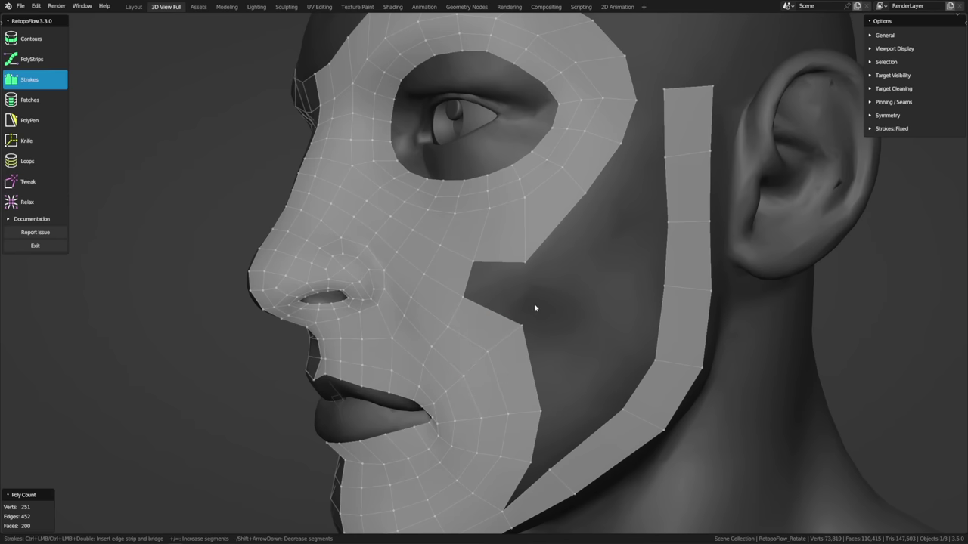
{"action": "key", "text": "5"}
{"action": "left_click", "coordinate": [502, 262], "text": "ctrl"}
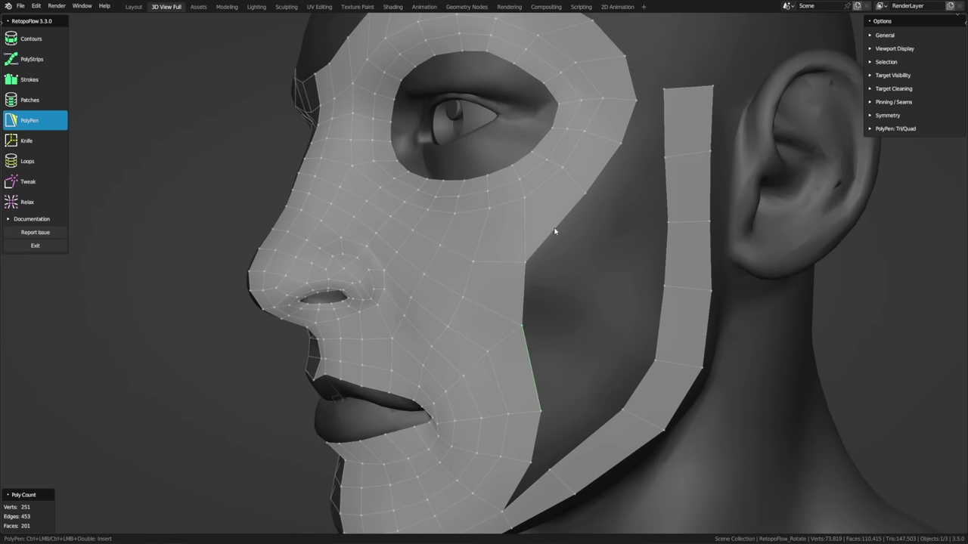
Step: Tweak the border below the outer eye corner and extend it onto the cheek with one PolyPen quad
{"action": "key", "text": "8"}
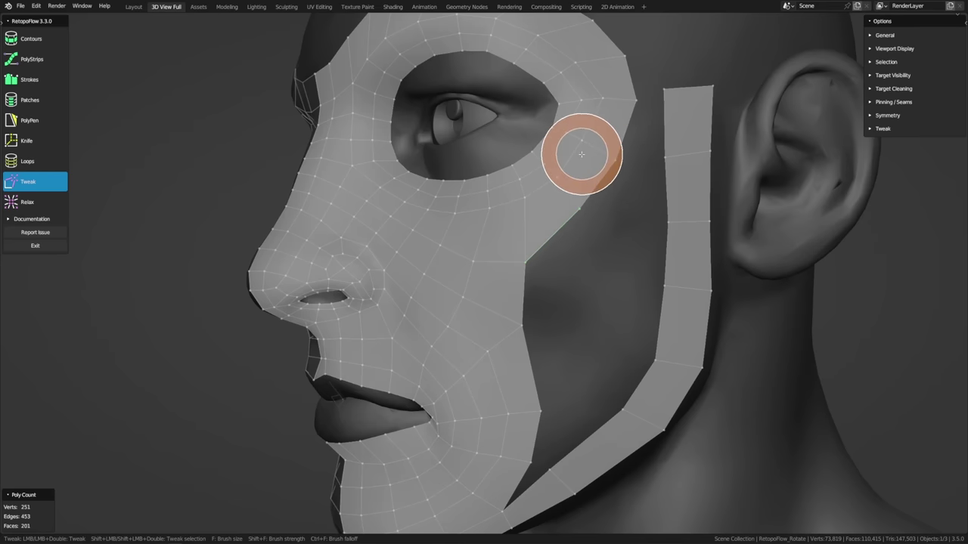
{"action": "key", "text": "5"}
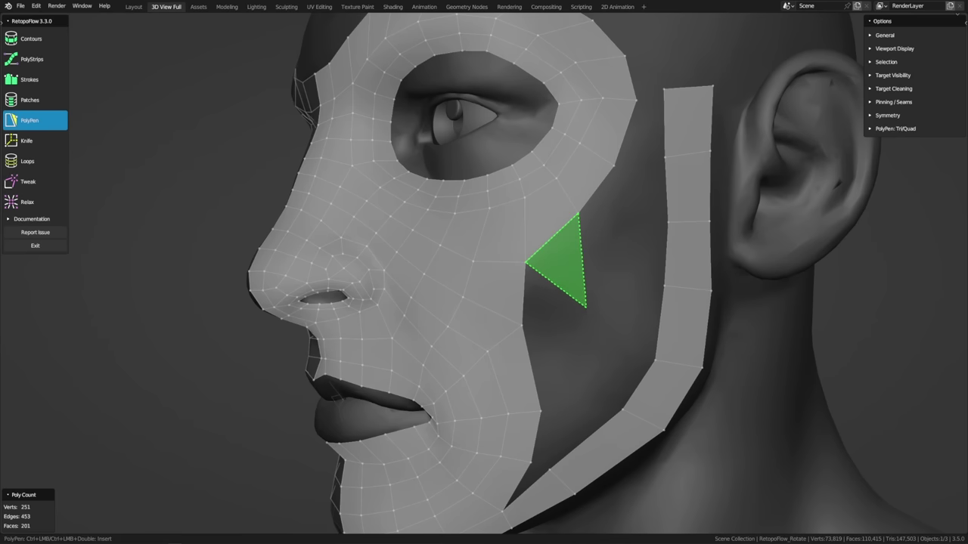
{"action": "left_click", "coordinate": [617, 268], "text": "ctrl"}
{"action": "left_click", "coordinate": [613, 263], "text": "ctrl"}
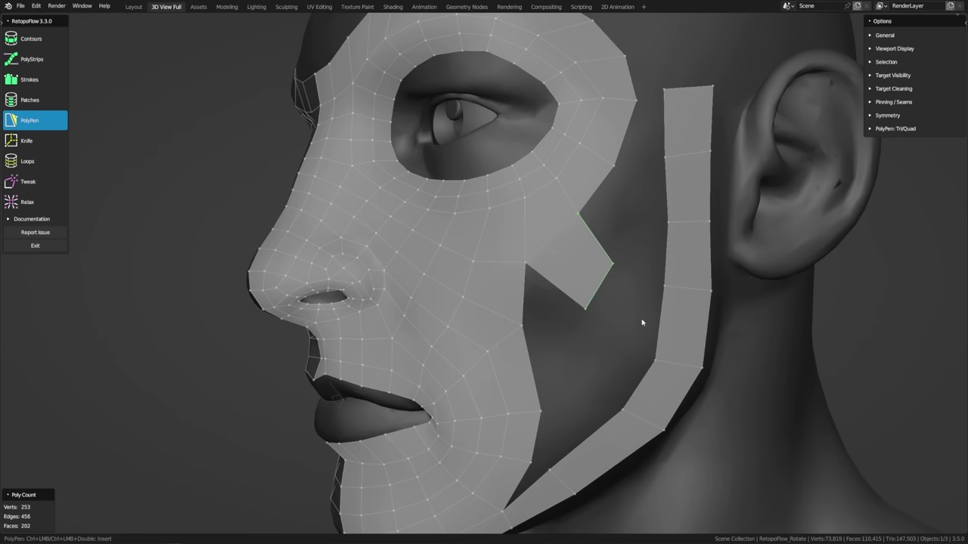
Step: Tweak the open cheek border beside the mouth, pulling its vertices in toward the mouth ring
{"action": "middle_click_drag", "start_coordinate": [590, 368], "coordinate": [543, 391]}
{"action": "key", "text": "8"}
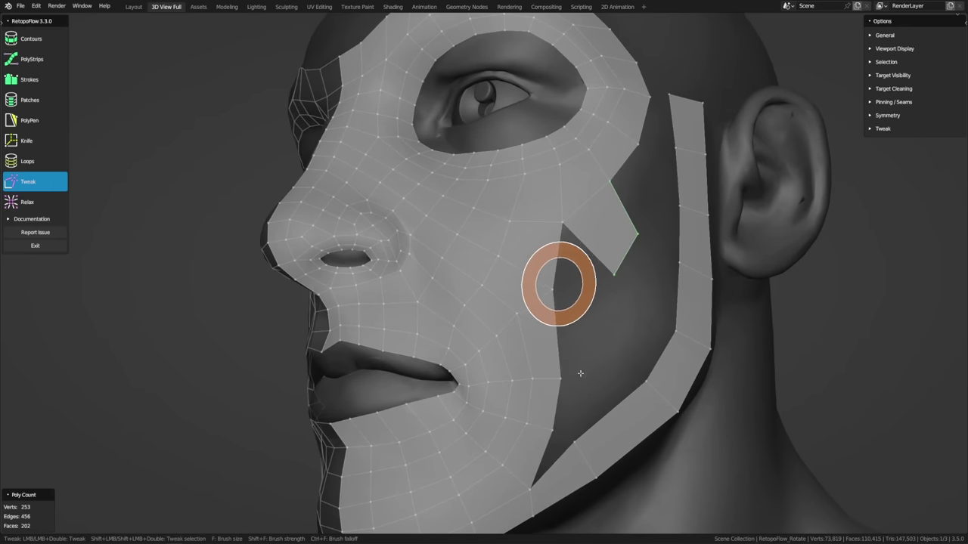
{"action": "key", "text": "5"}
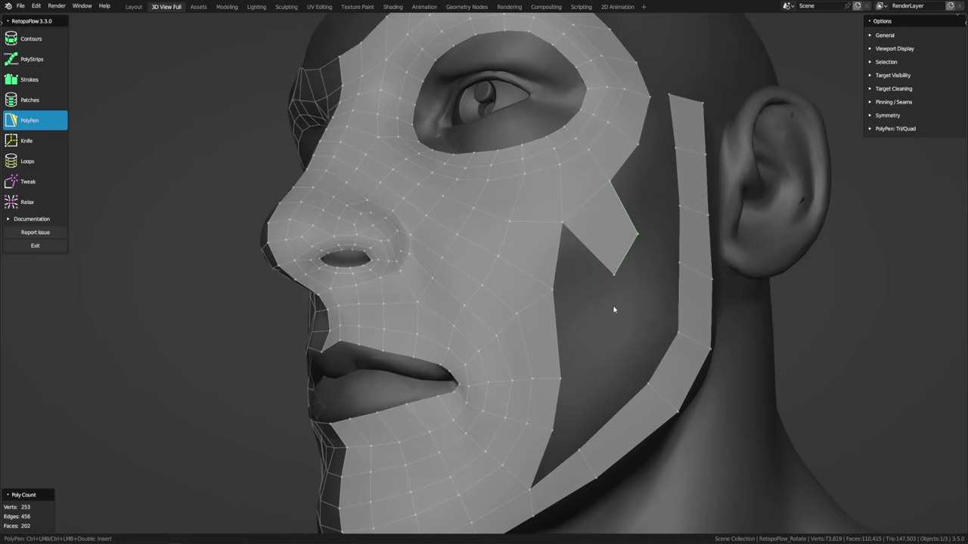
{"action": "key", "text": "8"}
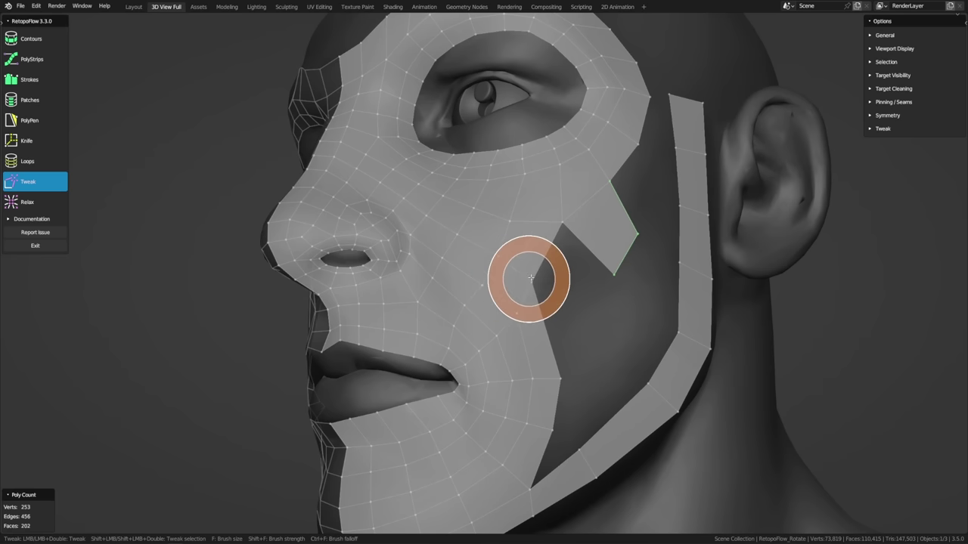
{"action": "key", "text": "5"}
{"action": "key", "text": "8"}
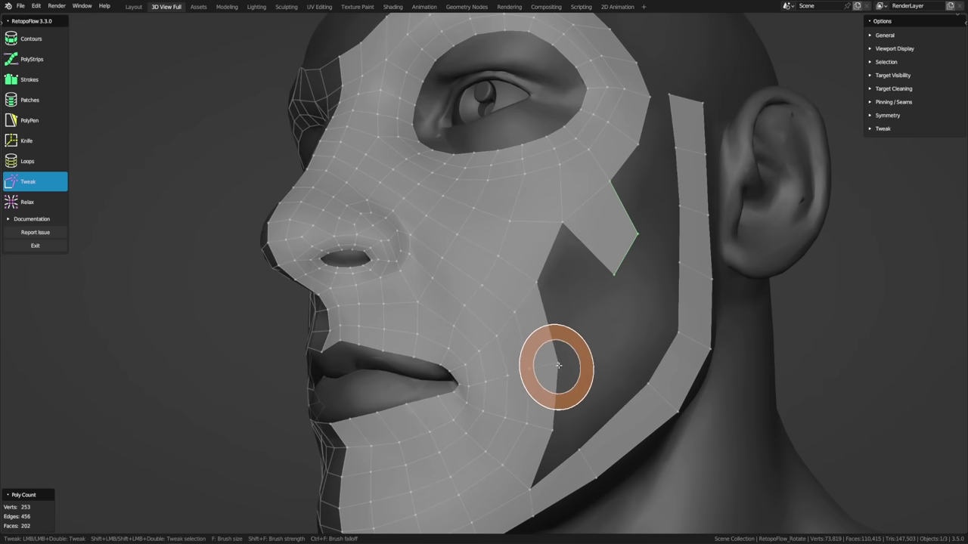
Step: Tweak the outer border of the eye ring and narrow the upper part of the strip in front of the ear
{"action": "left_click_drag", "start_coordinate": [650, 242], "coordinate": [624, 226]}
{"action": "middle_click_drag", "start_coordinate": [623, 226], "coordinate": [585, 283]}
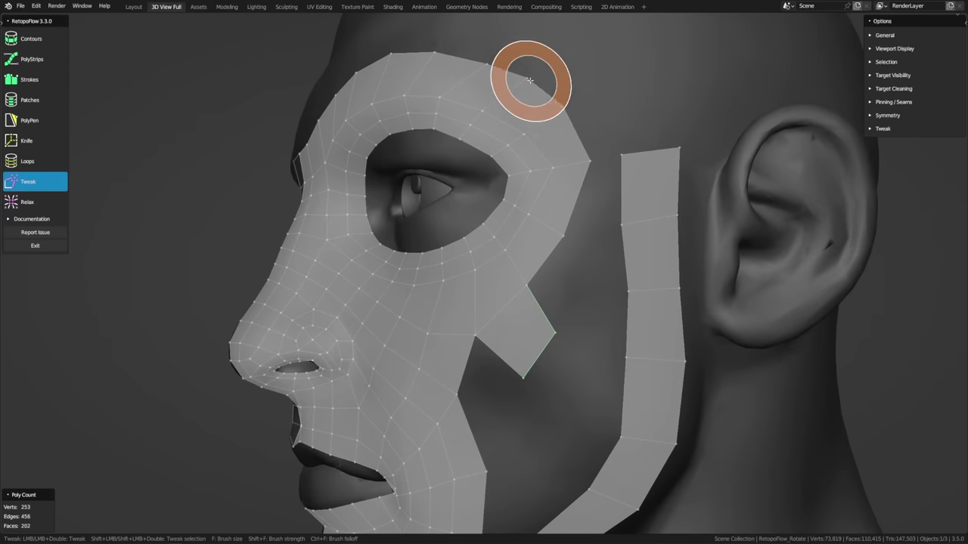
{"action": "left_click_drag", "start_coordinate": [623, 229], "coordinate": [643, 229]}
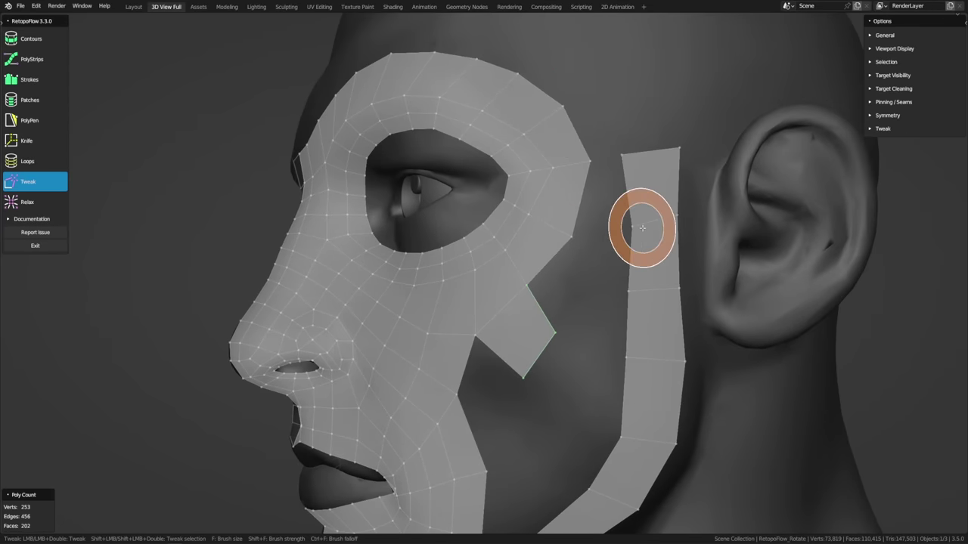
{"action": "left_click_drag", "start_coordinate": [622, 156], "coordinate": [686, 159]}
{"action": "left_click_drag", "start_coordinate": [538, 223], "coordinate": [545, 224]}
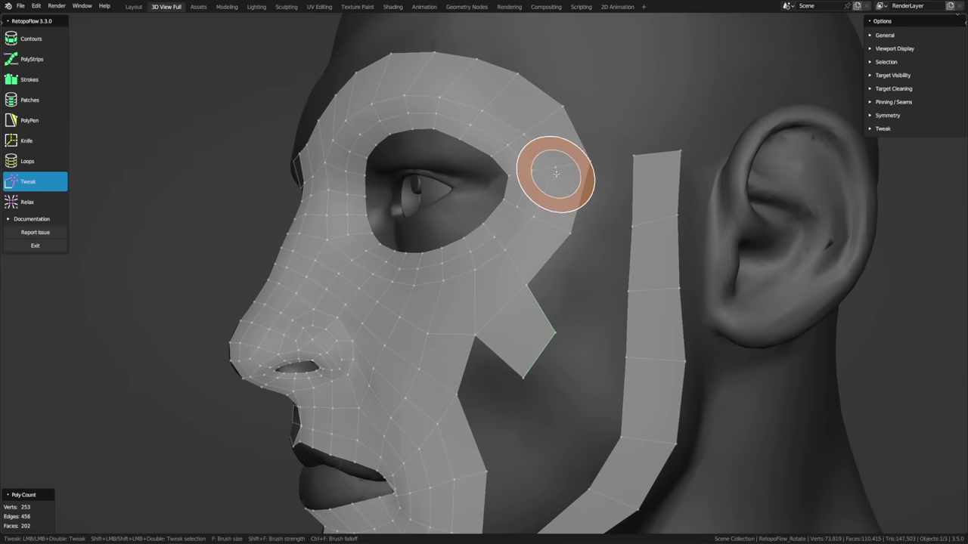
{"action": "left_click", "coordinate": [40, 120]}
{"action": "left_click", "coordinate": [34, 182]}
{"action": "left_click_drag", "start_coordinate": [582, 154], "coordinate": [580, 151]}
Step: Bridge the eye ring to the strip in front of the ear with a PolyPen quad, and add two quads above at the temple
{"action": "left_click", "coordinate": [40, 119]}
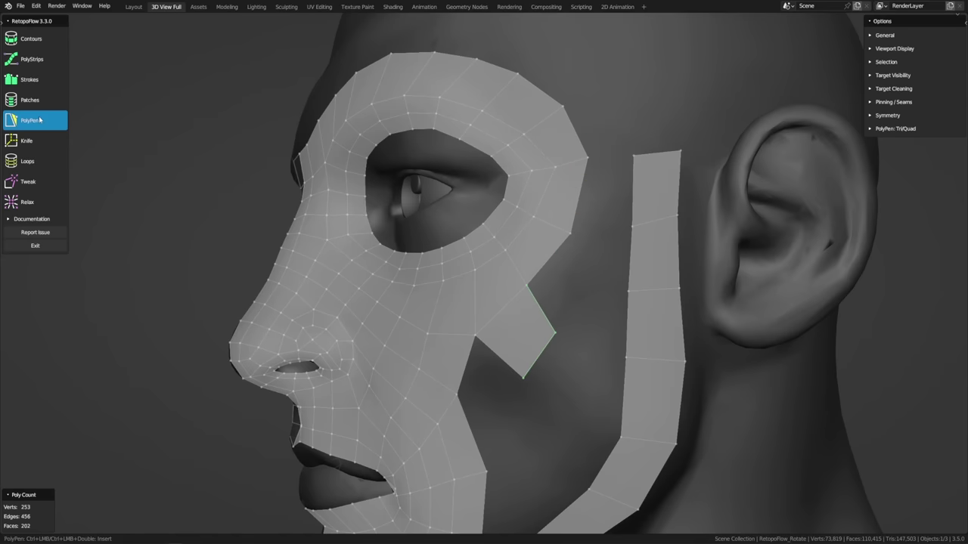
{"action": "left_click", "coordinate": [579, 196]}
{"action": "left_click", "coordinate": [634, 190], "text": "ctrl"}
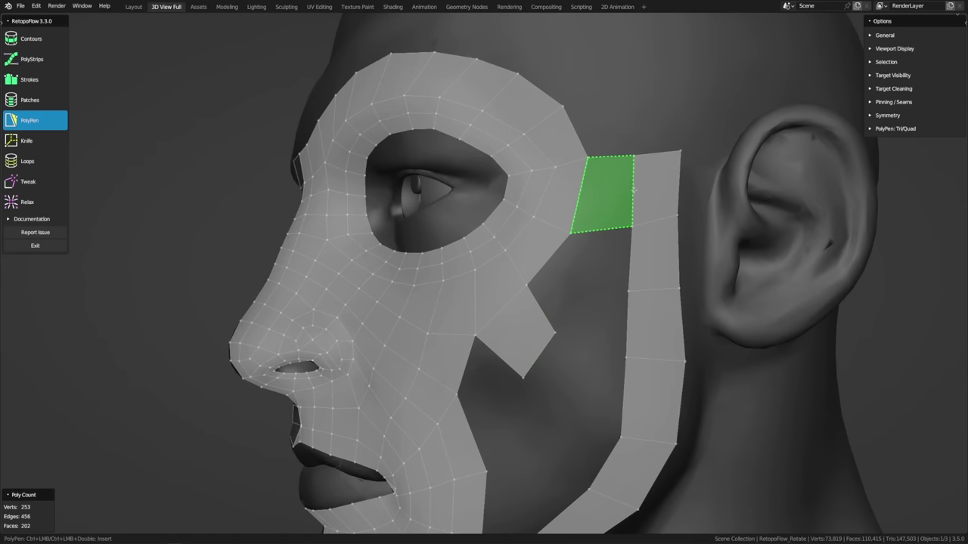
{"action": "left_click", "coordinate": [633, 191]}
{"action": "middle_click_drag", "start_coordinate": [629, 295], "coordinate": [616, 286], "text": "shift"}
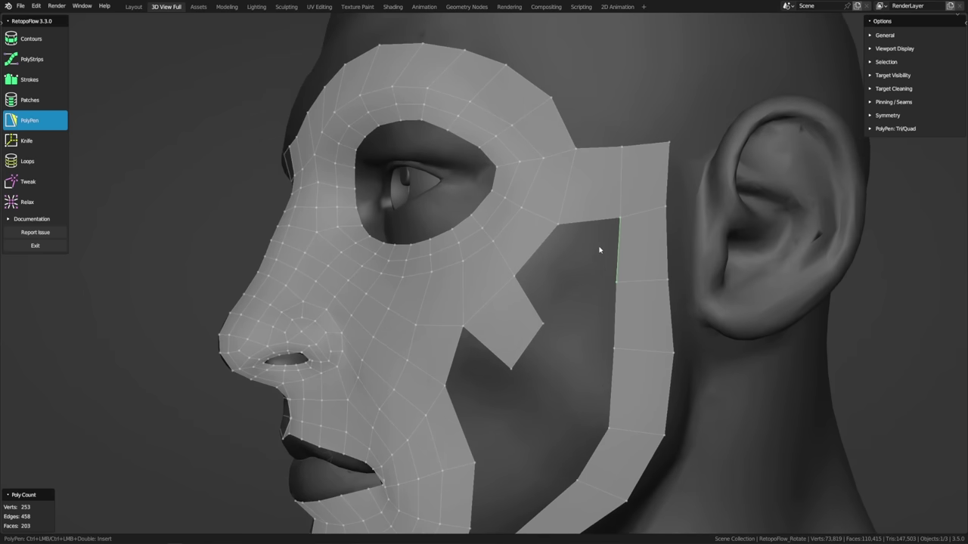
{"action": "left_click", "coordinate": [614, 92], "text": "ctrl"}
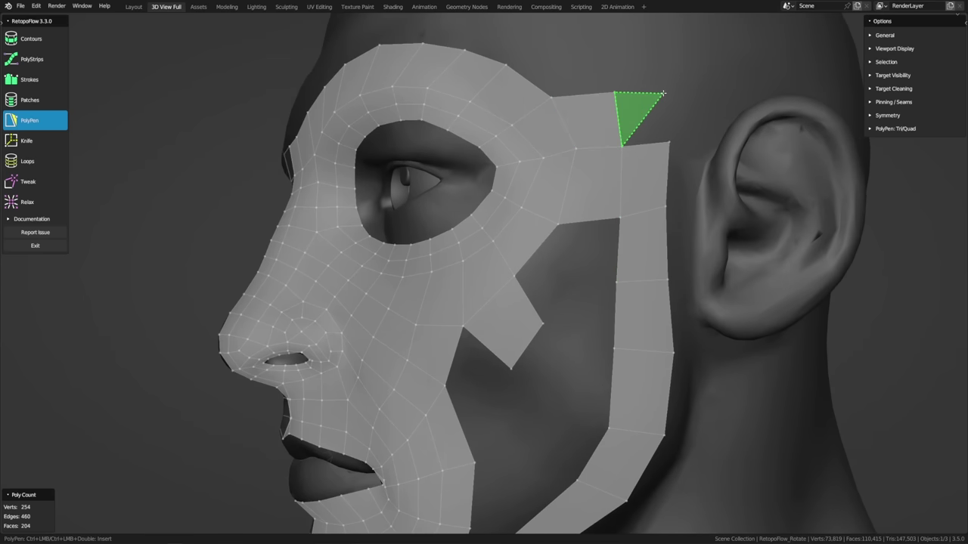
Step: Adjust the bridge's lower front corner and add three PolyPen quads down the front edge of the ear strip
{"action": "key", "text": "c"}
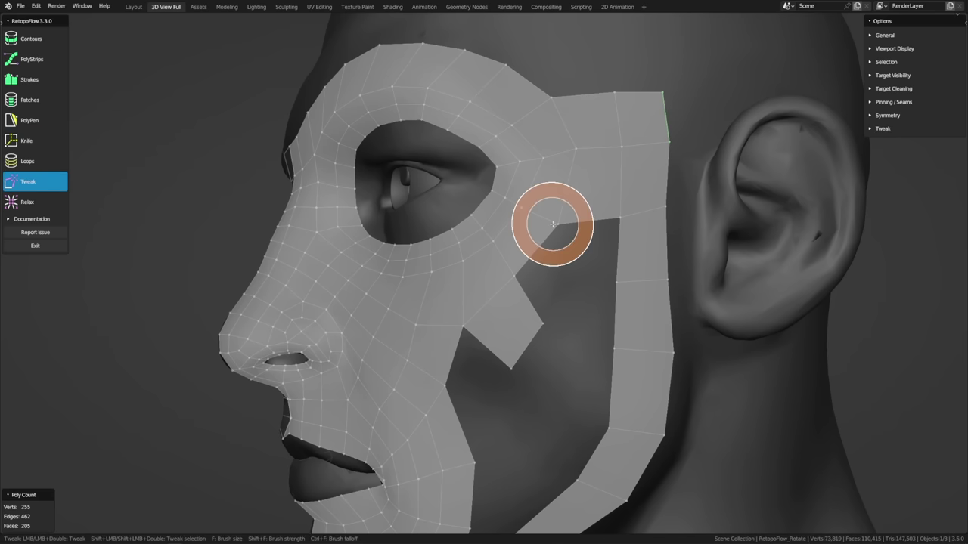
{"action": "left_click_drag", "start_coordinate": [553, 224], "coordinate": [556, 218]}
{"action": "left_click", "coordinate": [567, 291], "text": "ctrl"}
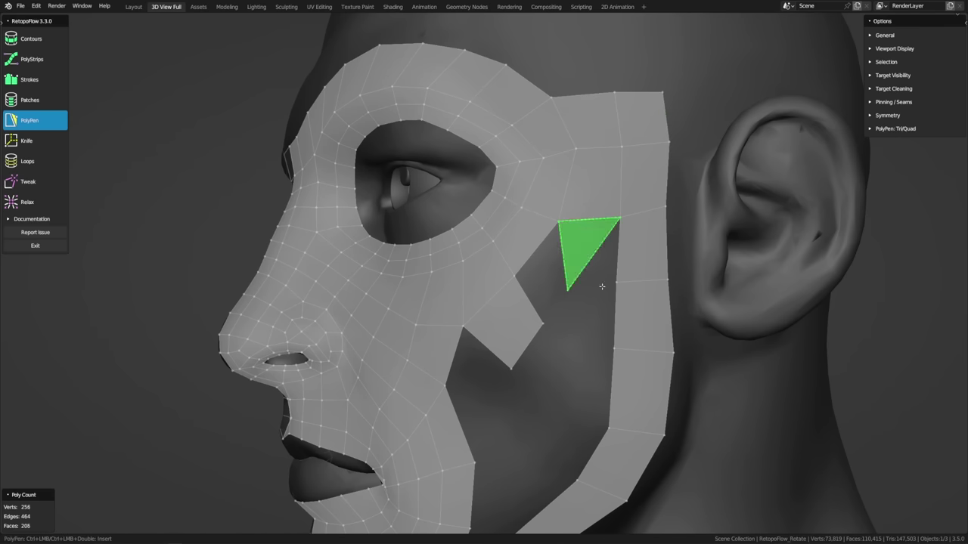
{"action": "left_click", "coordinate": [615, 282], "text": "ctrl"}
{"action": "middle_click_drag", "start_coordinate": [594, 361], "coordinate": [587, 257], "text": "shift"}
{"action": "left_click", "coordinate": [567, 243], "text": "ctrl"}
{"action": "left_click", "coordinate": [606, 246], "text": "ctrl"}
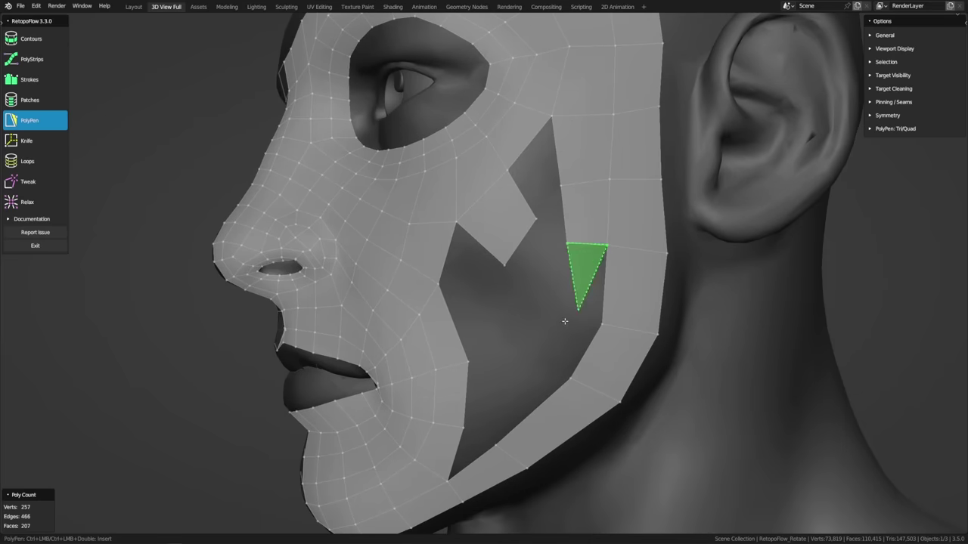
{"action": "left_click", "coordinate": [563, 324], "text": "ctrl"}
{"action": "left_click", "coordinate": [605, 327], "text": "ctrl"}
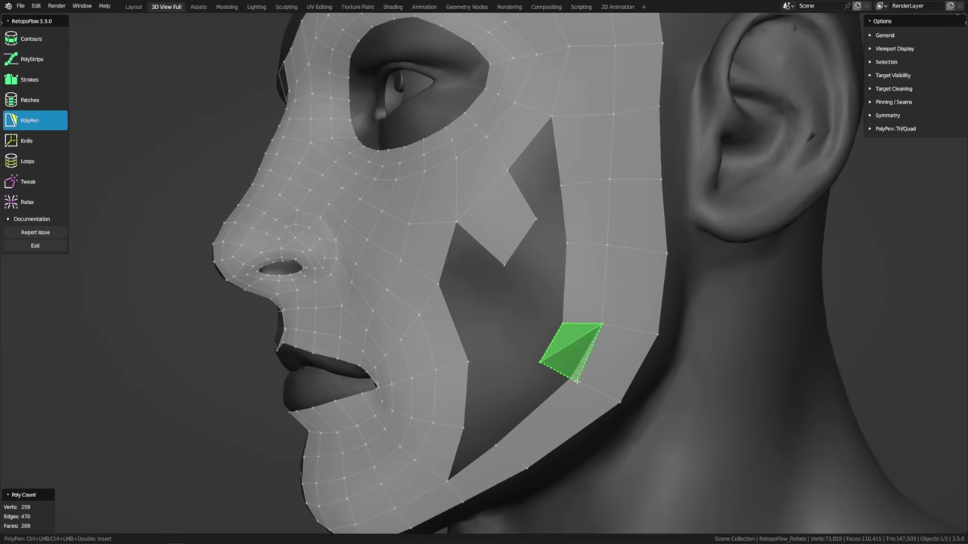
Step: Continue the quads along the inner edge of the jaw strip and join them to the mouth ring near the chin
{"action": "left_click", "coordinate": [541, 362], "text": "ctrl"}
{"action": "left_click", "coordinate": [494, 447], "text": "ctrl"}
{"action": "middle_click_drag", "start_coordinate": [513, 356], "coordinate": [505, 396]}
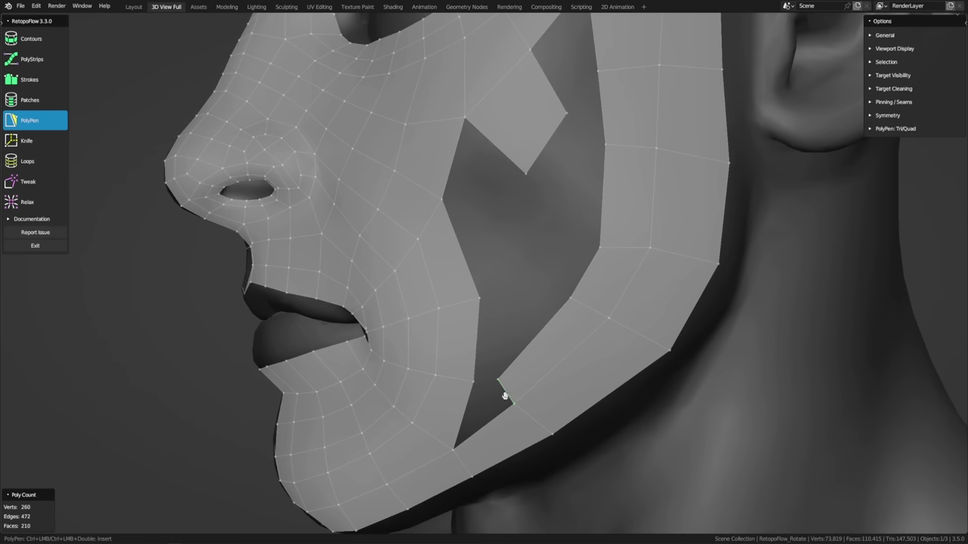
{"action": "left_click", "coordinate": [463, 415], "text": "ctrl"}
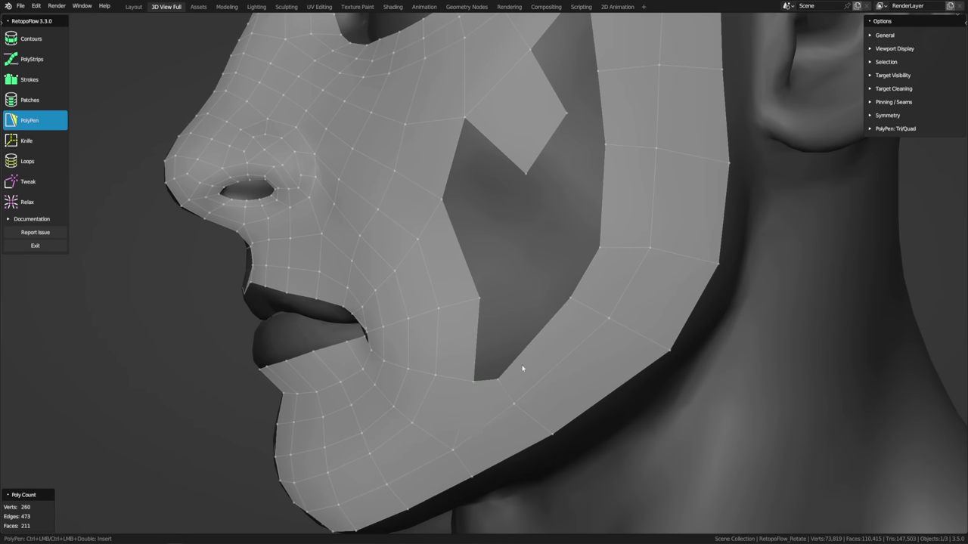
Step: Tweak the vertices around the lower end of the cheek hole and along the new jaw quads for even spacing
{"action": "key", "text": "8"}
{"action": "left_click_drag", "start_coordinate": [507, 373], "coordinate": [498, 370]}
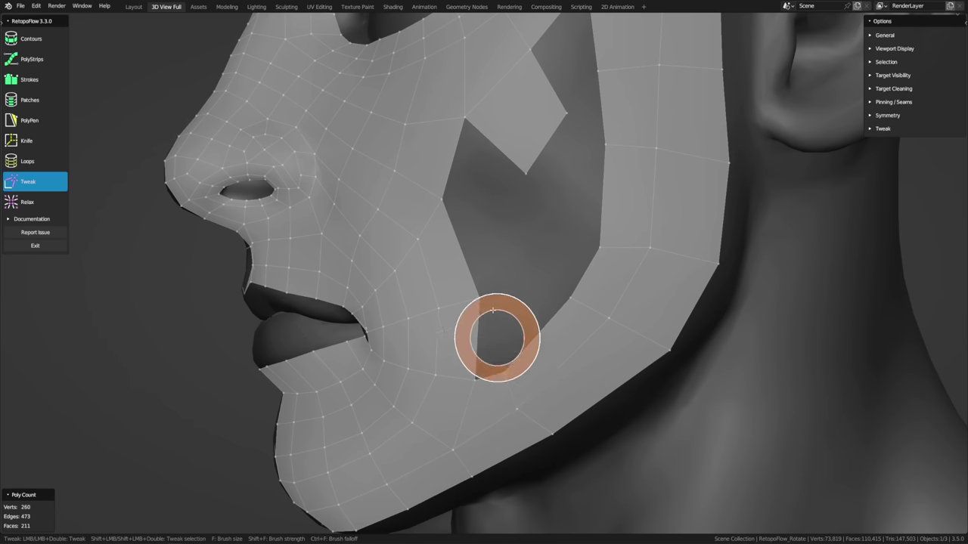
{"action": "left_click_drag", "start_coordinate": [485, 303], "coordinate": [482, 307]}
{"action": "left_click_drag", "start_coordinate": [481, 398], "coordinate": [468, 412]}
{"action": "left_click_drag", "start_coordinate": [494, 374], "coordinate": [514, 371]}
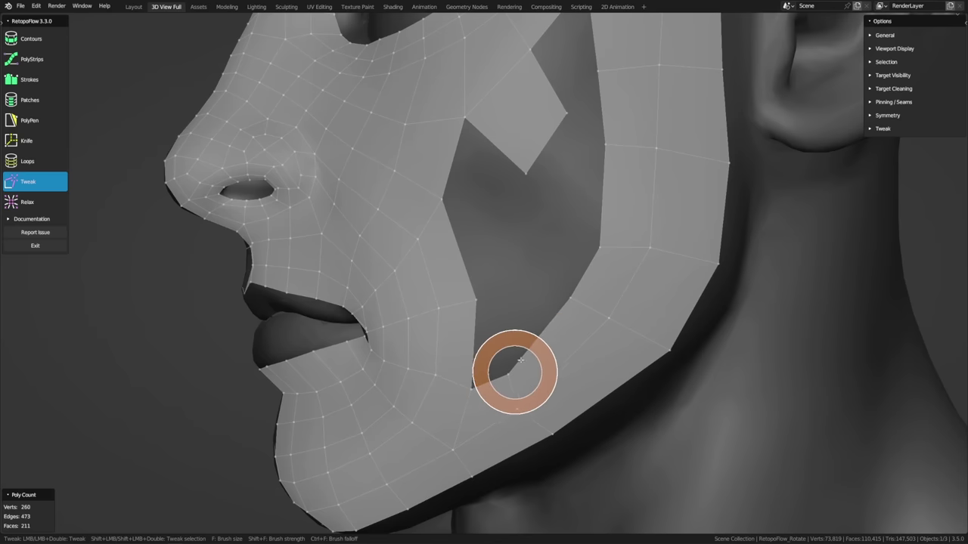
{"action": "mouse_move", "coordinate": [570, 294]}
{"action": "left_mouse_down"}
{"action": "mouse_move", "coordinate": [574, 302]}
{"action": "mouse_move", "coordinate": [571, 292]}
{"action": "left_mouse_up"}
{"action": "left_click_drag", "start_coordinate": [597, 252], "coordinate": [593, 252]}
Step: Tweak the two free corners of the cheek quad below the eye, pulling them in toward the nose
{"action": "key", "text": "5"}
{"action": "middle_click_drag", "start_coordinate": [605, 261], "coordinate": [704, 264]}
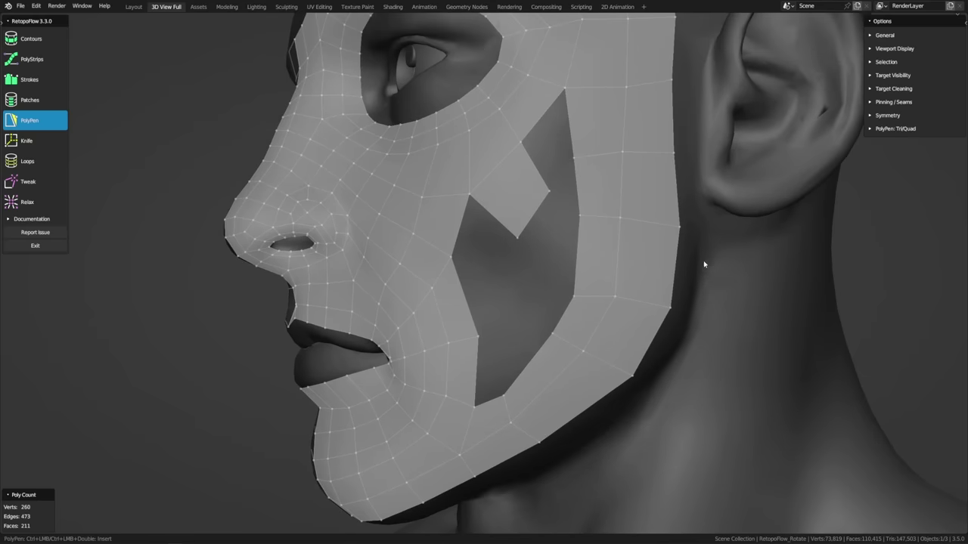
{"action": "key", "text": "8"}
{"action": "left_click_drag", "start_coordinate": [525, 238], "coordinate": [512, 226]}
{"action": "left_click_drag", "start_coordinate": [551, 202], "coordinate": [540, 197]}
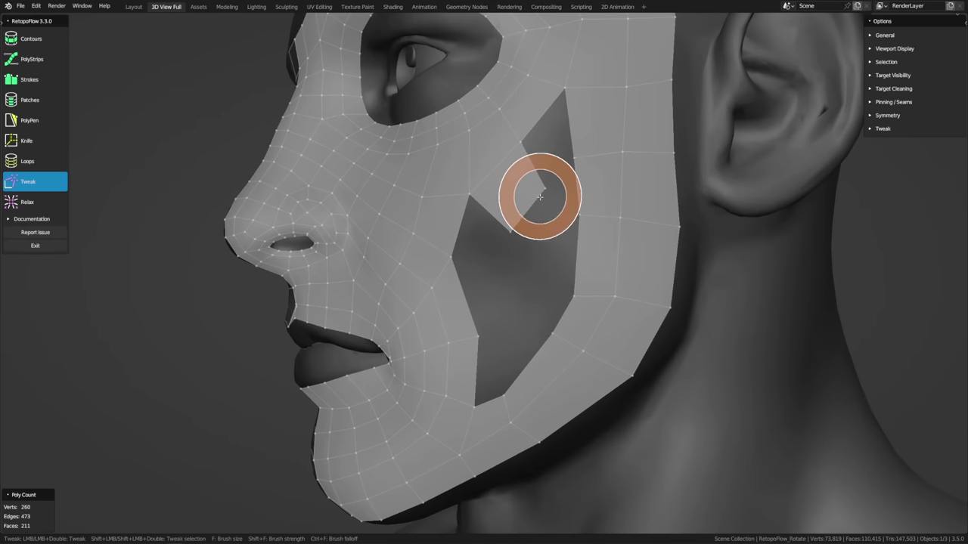
Step: Fill the narrow upper end of the cheek hole with a PolyPen quad and tweak the surrounding vertices for even spacing
{"action": "key", "text": "5"}
{"action": "left_click", "coordinate": [571, 157], "text": "ctrl"}
{"action": "key", "text": "8"}
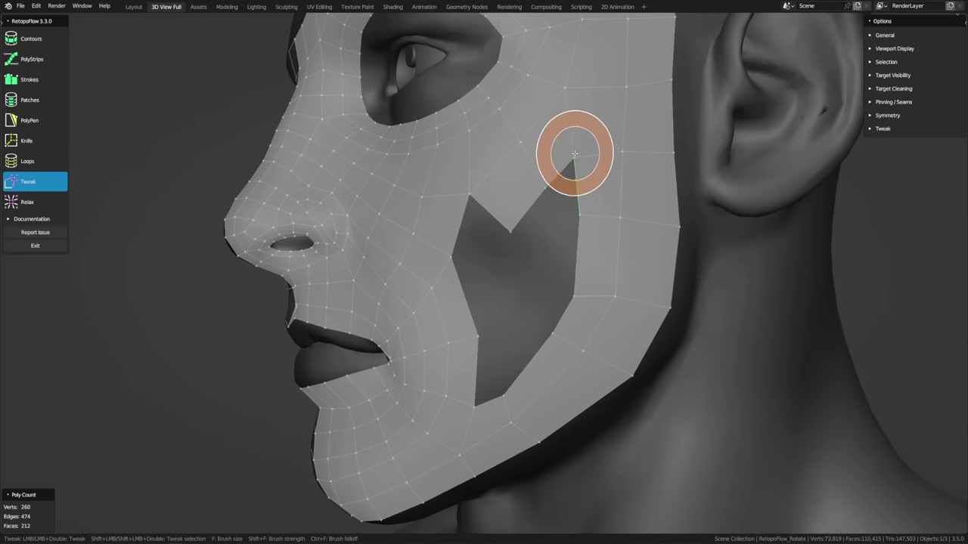
{"action": "left_click_drag", "start_coordinate": [620, 152], "coordinate": [677, 153]}
{"action": "left_click_drag", "start_coordinate": [679, 84], "coordinate": [687, 86]}
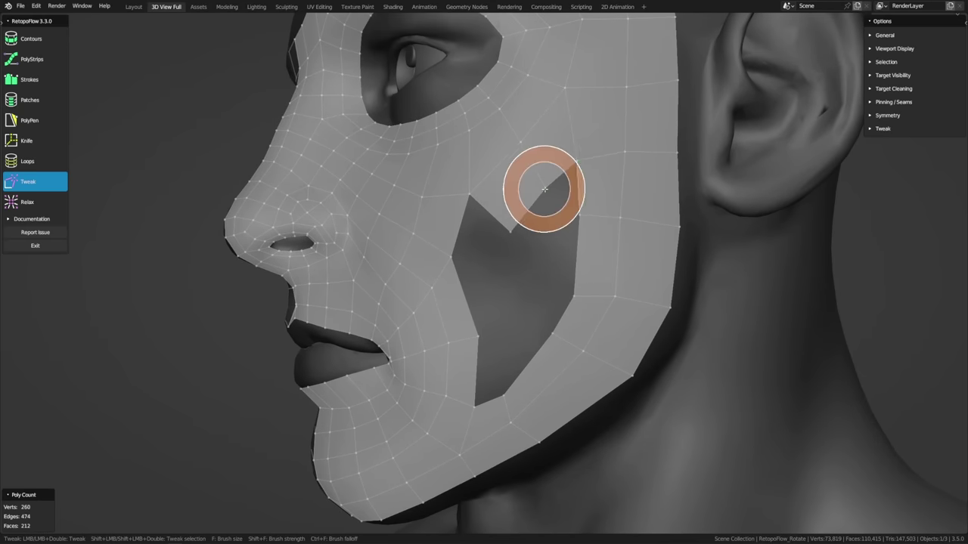
{"action": "left_click_drag", "start_coordinate": [543, 190], "coordinate": [533, 194]}
Step: Fill the notch on the cheek hole's front edge with a PolyPen quad and tweak its lower corner upward
{"action": "key", "text": "5"}
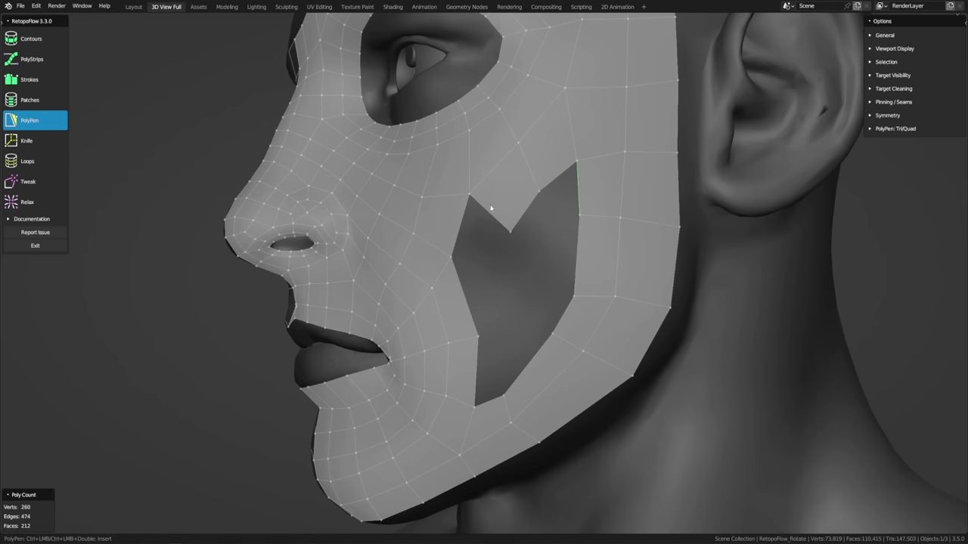
{"action": "left_click", "coordinate": [484, 259], "text": "ctrl"}
{"action": "middle_click_drag", "start_coordinate": [538, 319], "coordinate": [537, 320]}
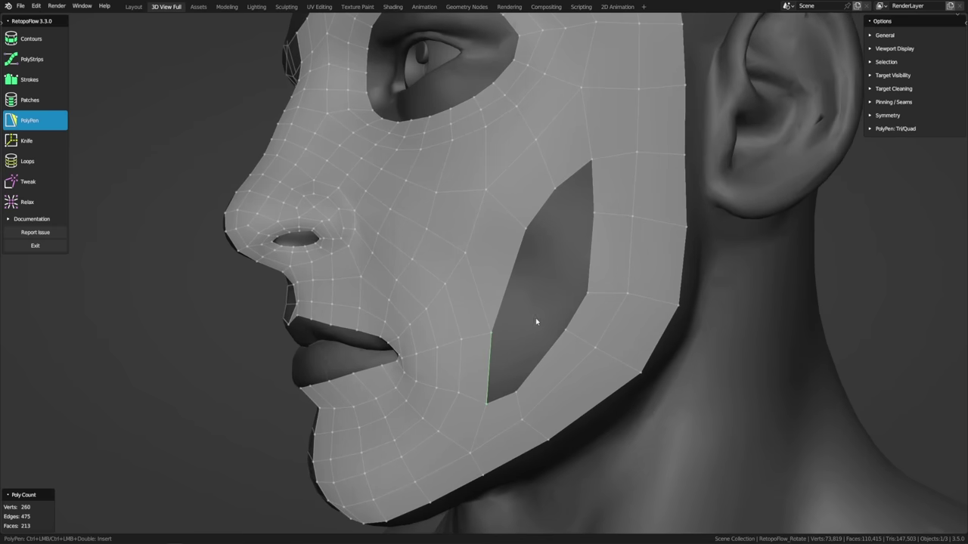
{"action": "key", "text": "8"}
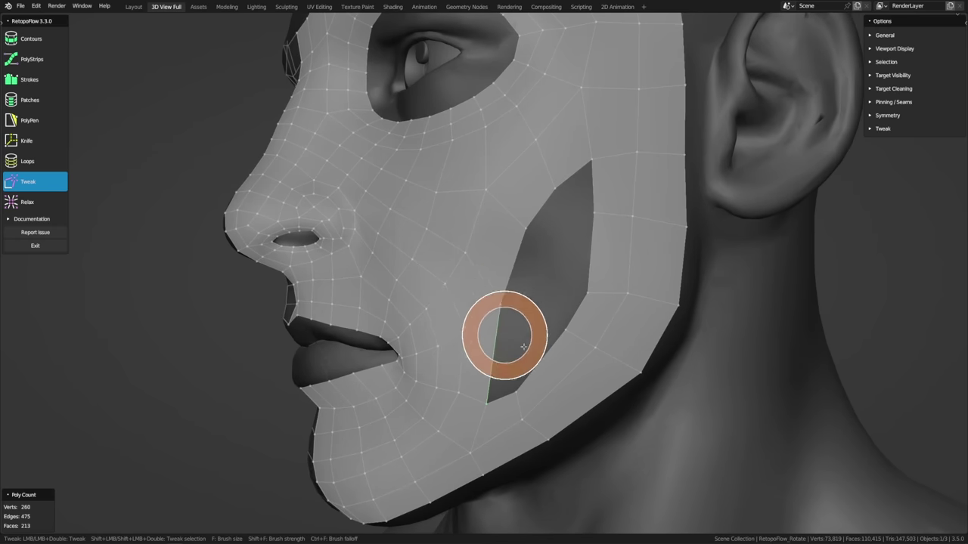
{"action": "key", "text": "5"}
{"action": "mouse_move", "coordinate": [508, 329]}
{"action": "middle_mouse_down"}
{"action": "mouse_move", "coordinate": [556, 346]}
{"action": "mouse_move", "coordinate": [536, 344]}
{"action": "middle_mouse_up"}
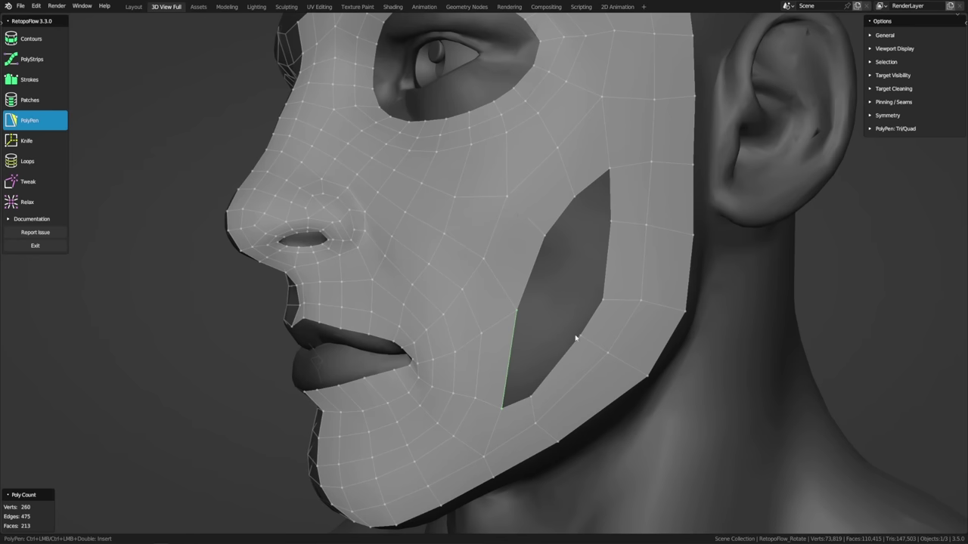
Step: Tweak the vertices around the jaw corner, sliding the lower ones along the jawline toward the chin
{"action": "middle_click_drag", "start_coordinate": [600, 345], "coordinate": [559, 348]}
{"action": "key", "text": "8"}
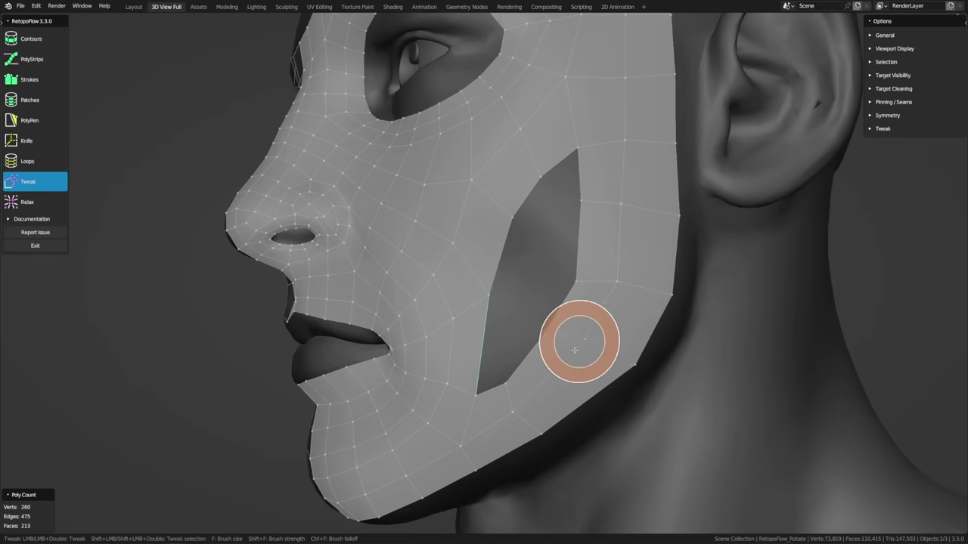
{"action": "left_click_drag", "start_coordinate": [625, 365], "coordinate": [579, 410]}
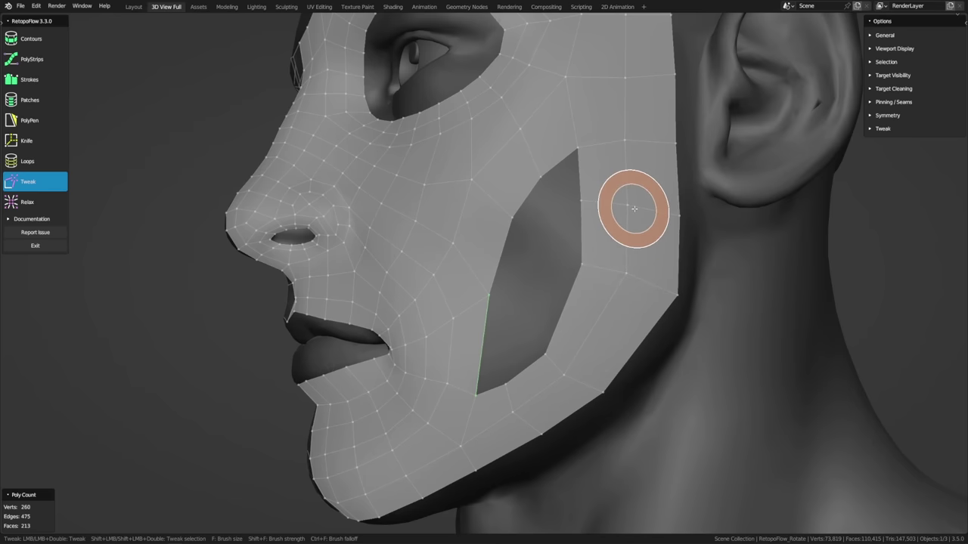
Step: Insert an edge loop across the long quads at the jaw corner and smooth its edge flow
{"action": "key", "text": "5"}
{"action": "key", "text": "ctrl+r"}
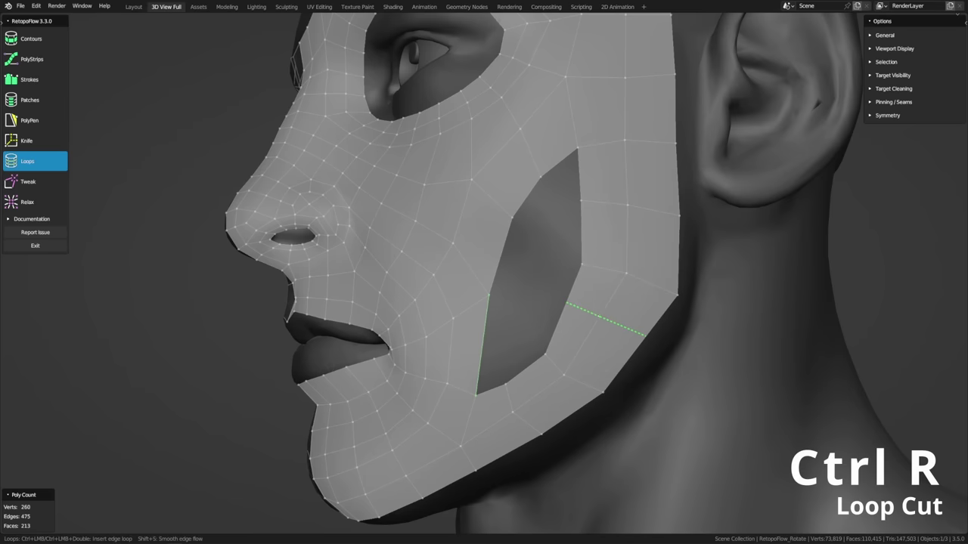
{"action": "left_click", "coordinate": [643, 334]}
{"action": "middle_click_drag", "start_coordinate": [708, 335], "coordinate": [692, 338]}
{"action": "key", "text": "shift+s"}
{"action": "key", "text": "shift+s"}
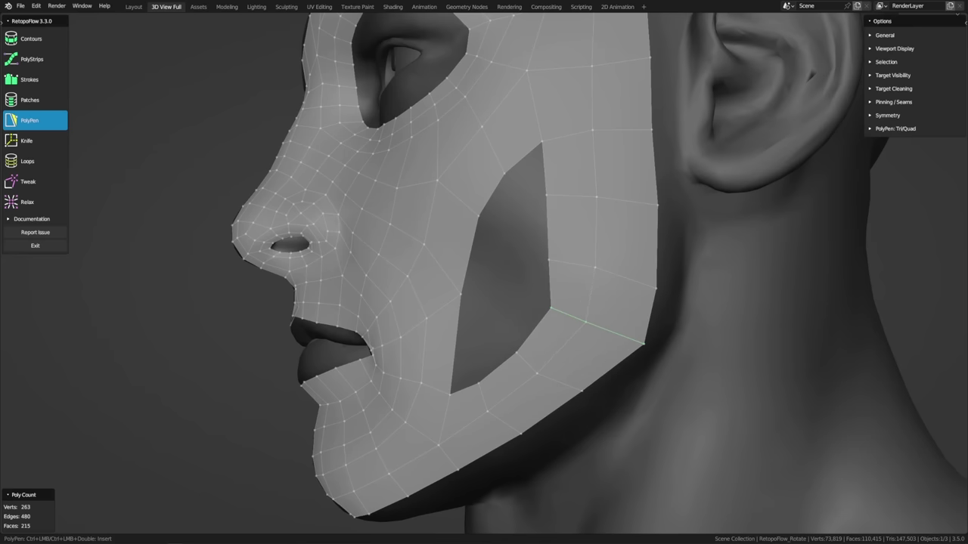
Step: Shift the vertices of the strip below the ear back toward the ear to even out the quads
{"action": "double_click", "coordinate": [594, 195]}
{"action": "left_click_drag", "start_coordinate": [629, 215], "coordinate": [640, 217]}
{"action": "left_click", "coordinate": [572, 128]}
{"action": "left_click", "coordinate": [607, 131]}
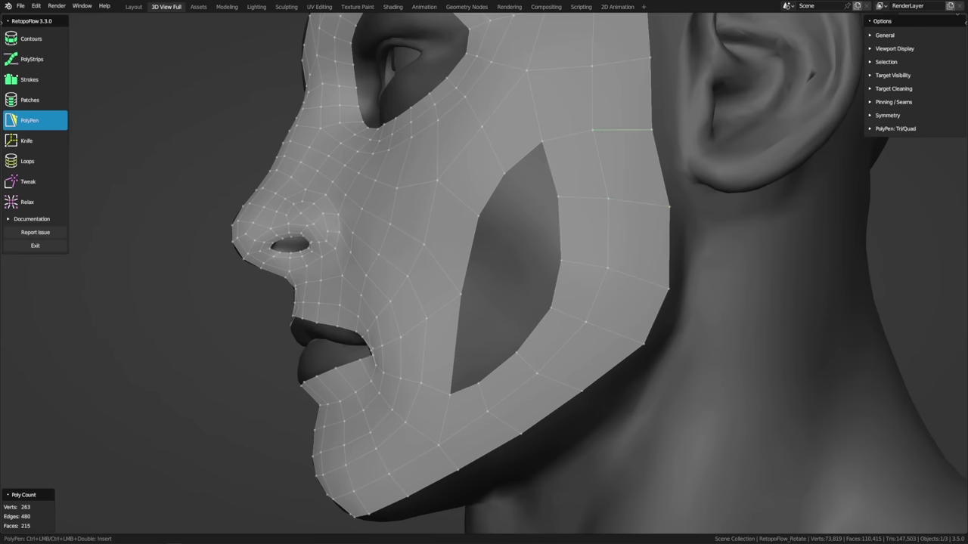
{"action": "left_click_drag", "start_coordinate": [608, 132], "coordinate": [615, 132]}
{"action": "key", "text": "c"}
{"action": "left_click_drag", "start_coordinate": [554, 142], "coordinate": [566, 140]}
{"action": "left_click_drag", "start_coordinate": [556, 200], "coordinate": [564, 199]}
{"action": "middle_click_drag", "start_coordinate": [631, 266], "coordinate": [644, 273]}
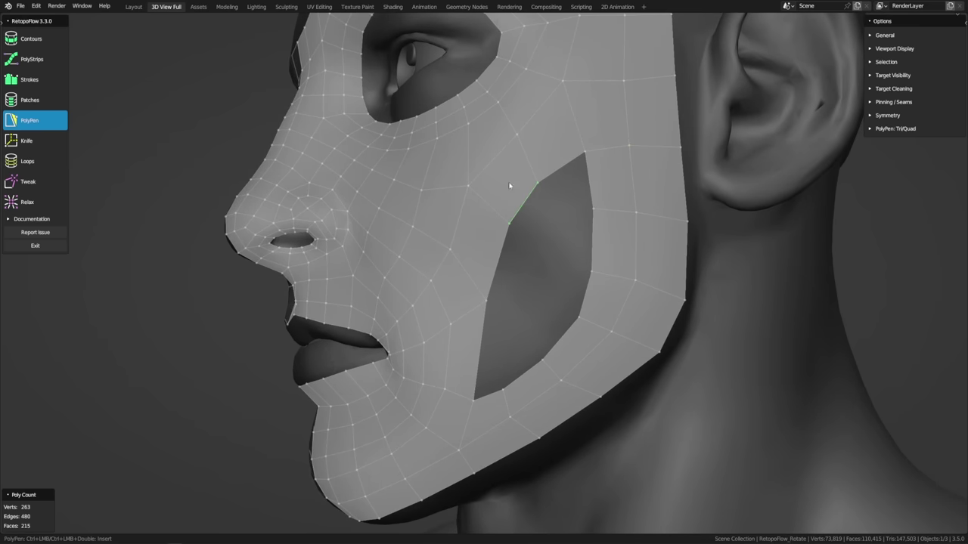
Step: Add three PolyPen quads across the upper part of the cheek hole, joining its front edge to the ear strip
{"action": "left_click", "coordinate": [538, 261], "text": "ctrl"}
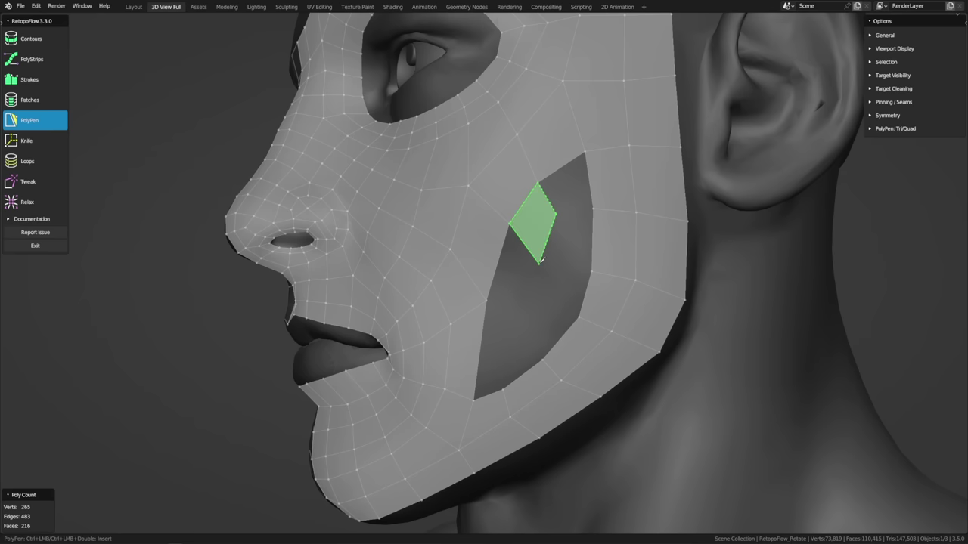
{"action": "left_click", "coordinate": [570, 239], "text": "ctrl"}
{"action": "left_click", "coordinate": [566, 182], "text": "ctrl"}
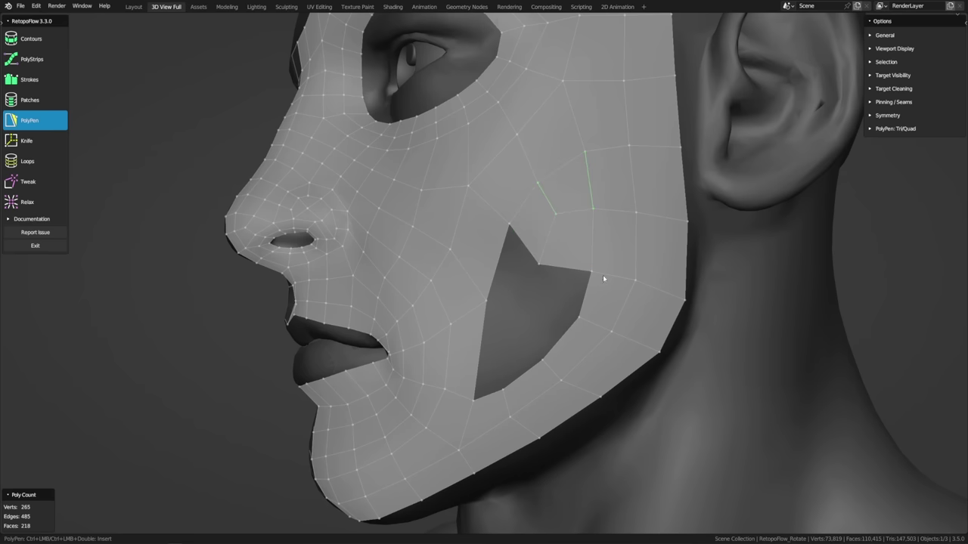
Step: Add two more PolyPen quads below the new cheek row and tweak their shared lower corner upward
{"action": "middle_click_drag", "start_coordinate": [552, 318], "coordinate": [550, 303], "text": "shift"}
{"action": "scroll", "coordinate": [550, 303], "scroll_direction": "up", "scroll_amount": 1}
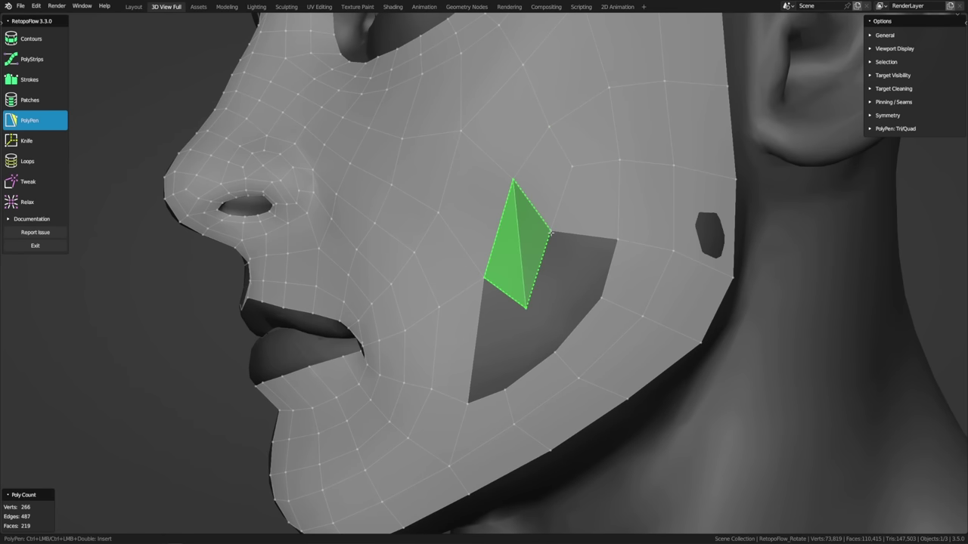
{"action": "left_click", "coordinate": [527, 307], "text": "ctrl"}
{"action": "left_click", "coordinate": [608, 271], "text": "ctrl"}
{"action": "key", "text": "shift+8"}
{"action": "left_click_drag", "start_coordinate": [523, 305], "coordinate": [528, 292]}
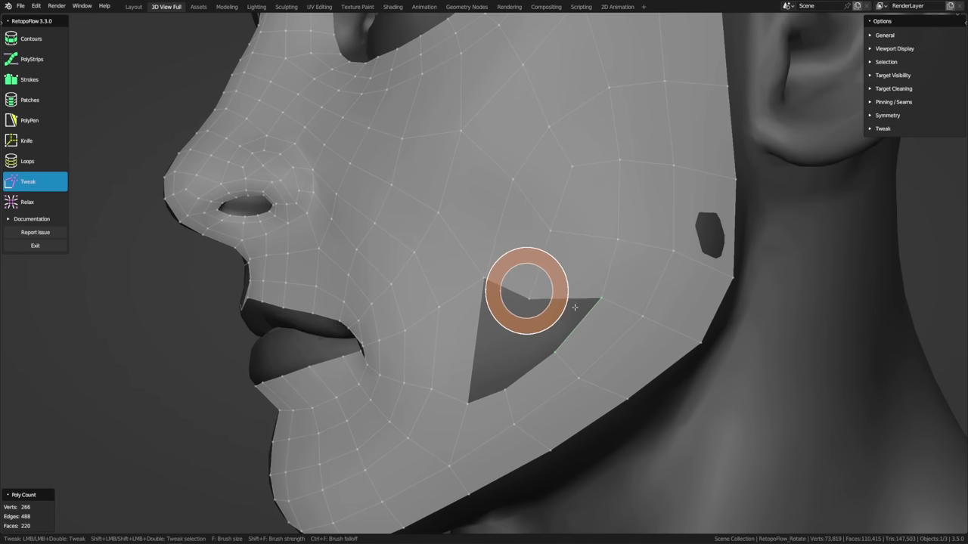
Step: Raise the front and upper corner vertices of the remaining cheek hole to even out its outline
{"action": "key", "text": "t"}
{"action": "left_click_drag", "start_coordinate": [467, 406], "coordinate": [467, 392]}
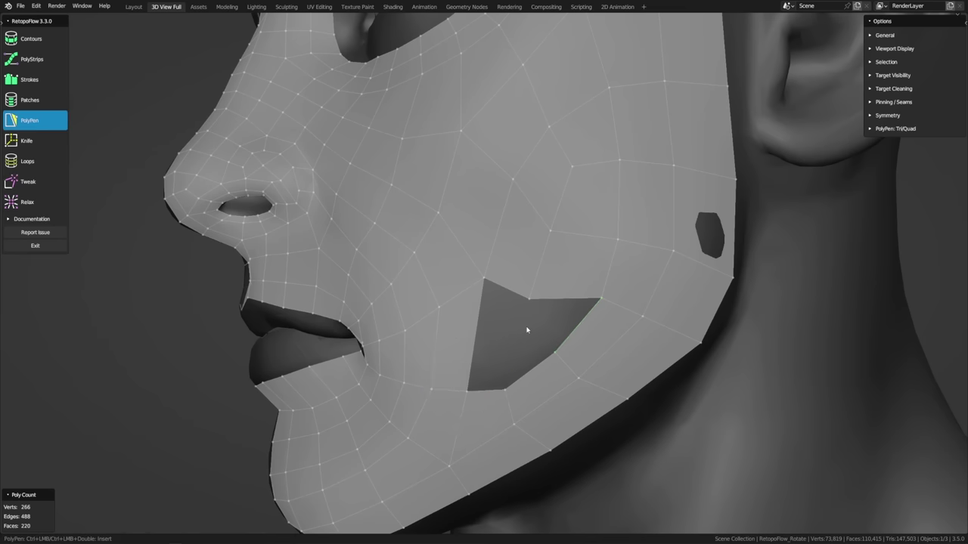
{"action": "key", "text": "t"}
{"action": "left_click_drag", "start_coordinate": [485, 281], "coordinate": [484, 263]}
{"action": "left_click_drag", "start_coordinate": [543, 305], "coordinate": [524, 280]}
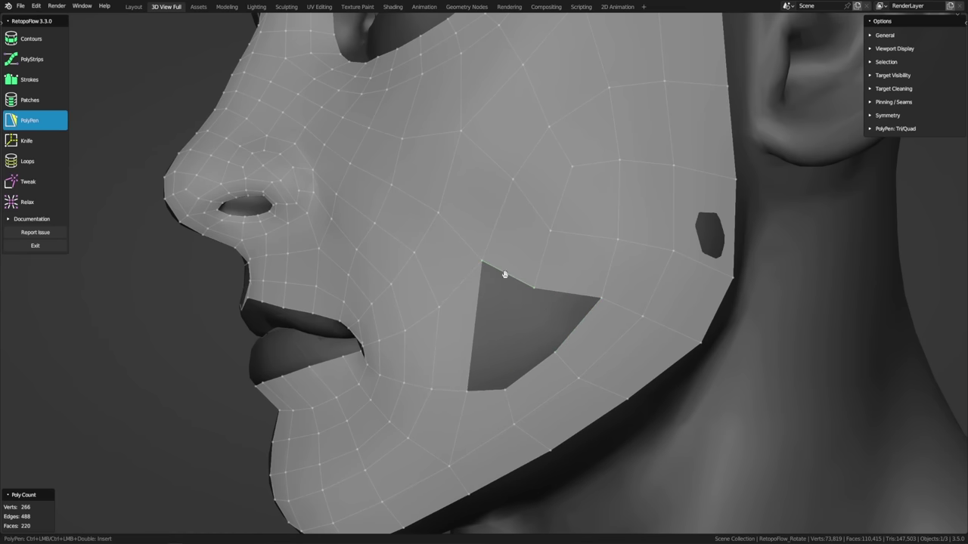
Step: Add a PolyPen quad along the front edge of the remaining hole and tweak its lower vertices upward
{"action": "left_click", "coordinate": [514, 350]}
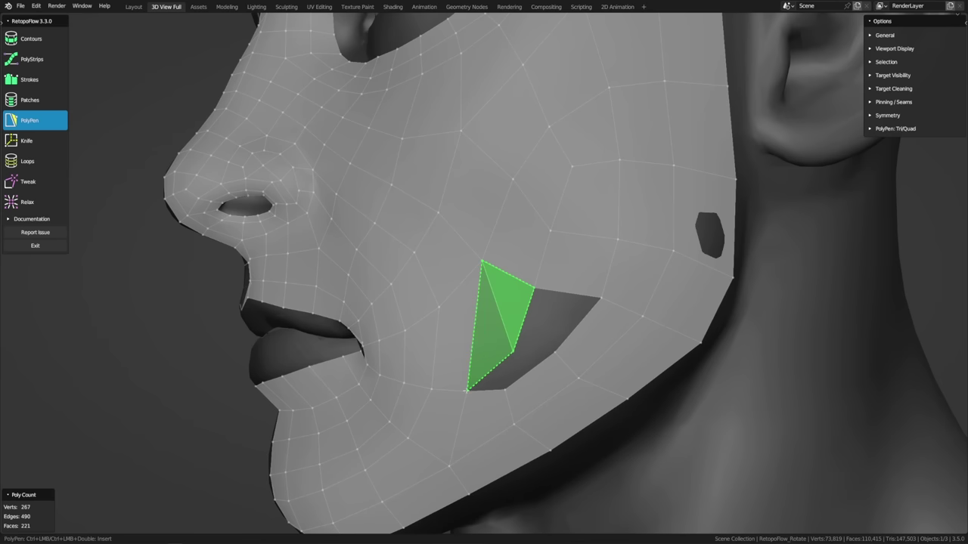
{"action": "key", "text": "t"}
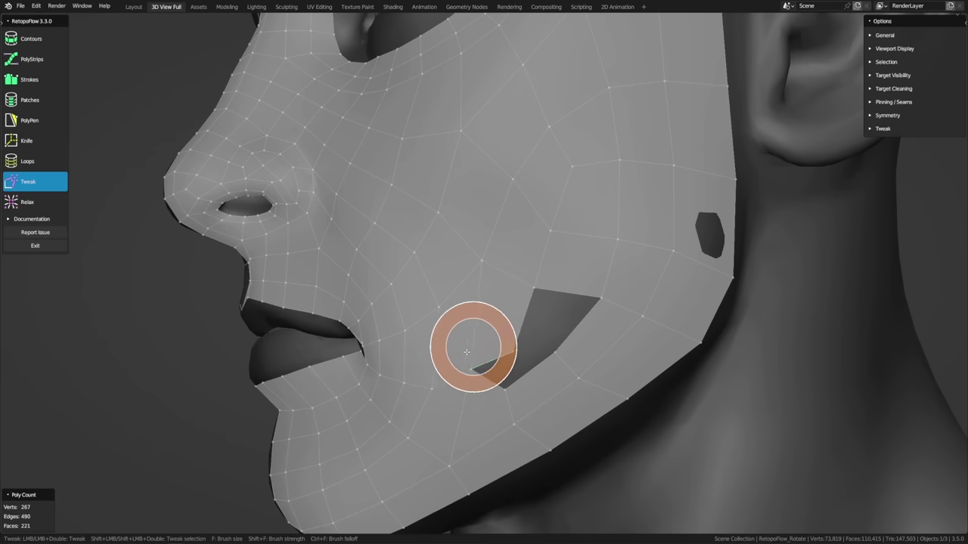
{"action": "left_click_drag", "start_coordinate": [446, 362], "coordinate": [449, 322]}
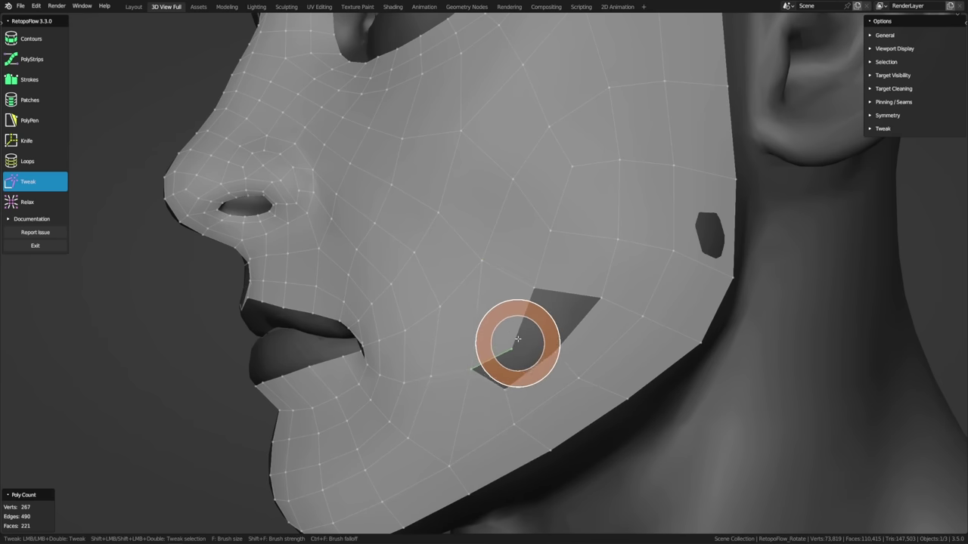
{"action": "left_click_drag", "start_coordinate": [518, 344], "coordinate": [518, 325]}
{"action": "mouse_move", "coordinate": [467, 389]}
{"action": "left_mouse_down"}
{"action": "mouse_move", "coordinate": [475, 361]}
{"action": "mouse_move", "coordinate": [518, 331]}
{"action": "left_mouse_up"}
{"action": "key", "text": "t"}
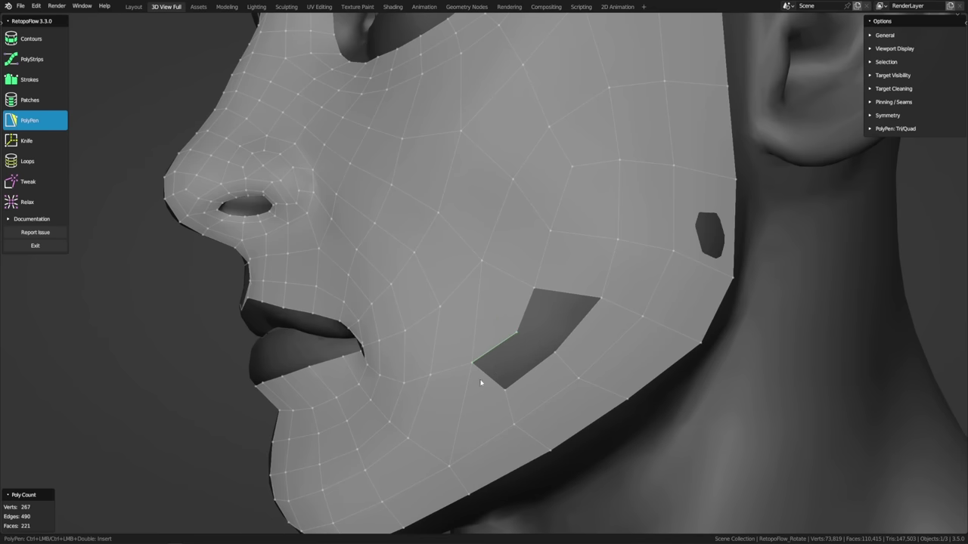
Step: Close the cheek hole with two PolyPen quads and tweak the jaw-corner vertex along the jawline toward the chin
{"action": "left_click", "coordinate": [531, 368], "text": "ctrl"}
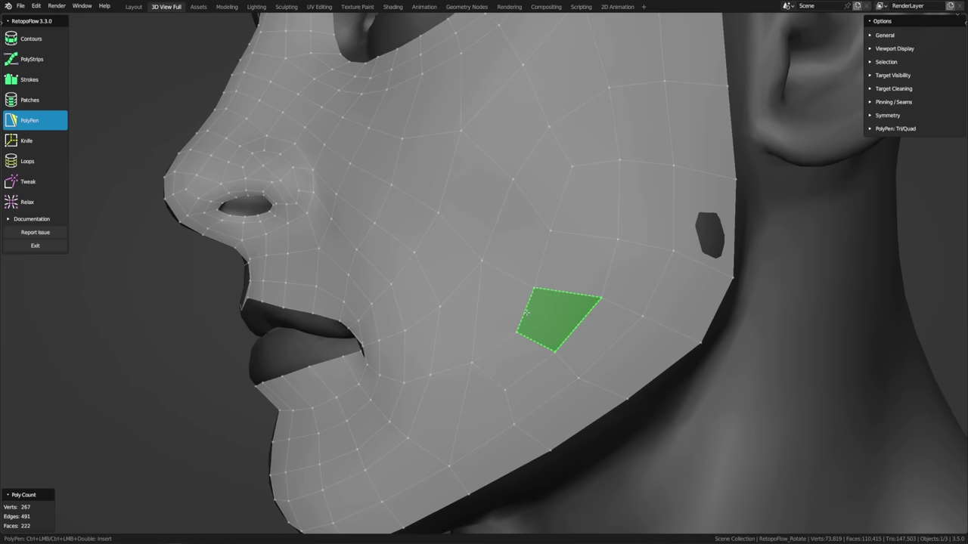
{"action": "left_click", "coordinate": [572, 294], "text": "ctrl"}
{"action": "key", "text": "t"}
{"action": "middle_click_drag", "start_coordinate": [613, 309], "coordinate": [524, 222]}
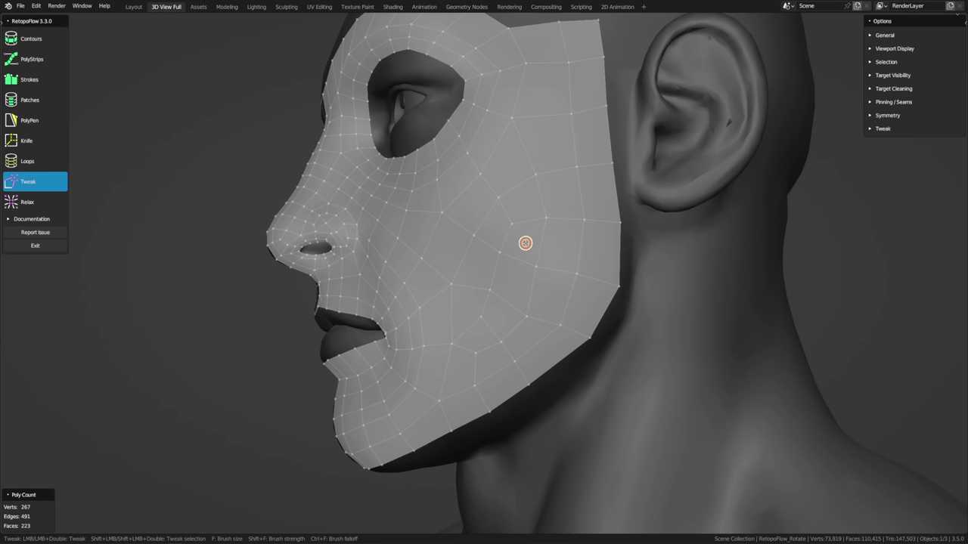
{"action": "mouse_move", "coordinate": [590, 336]}
{"action": "left_mouse_down"}
{"action": "mouse_move", "coordinate": [545, 358]}
{"action": "mouse_move", "coordinate": [557, 366]}
{"action": "left_mouse_up"}
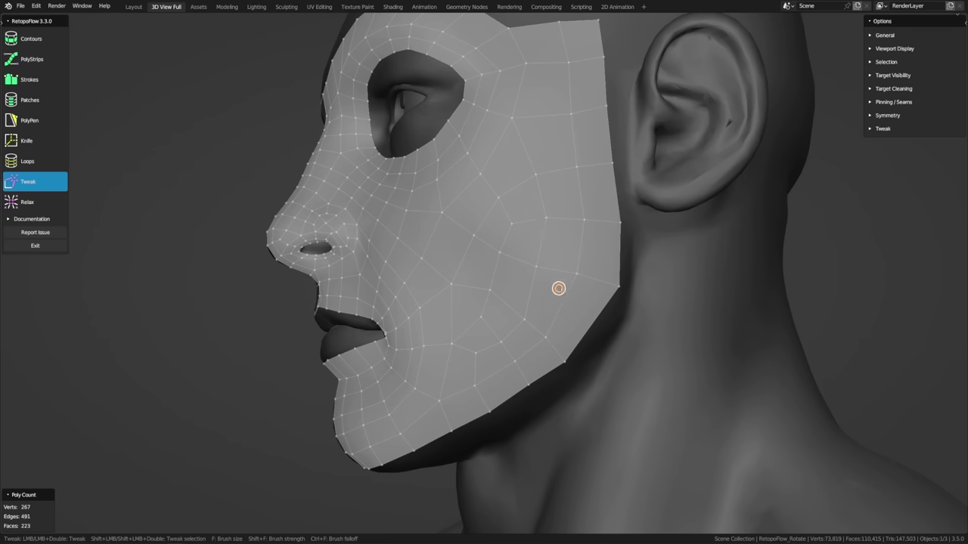
Step: Delete the vertex in the middle of the upper cheek where the uneven quads meet
{"action": "key", "text": "5"}
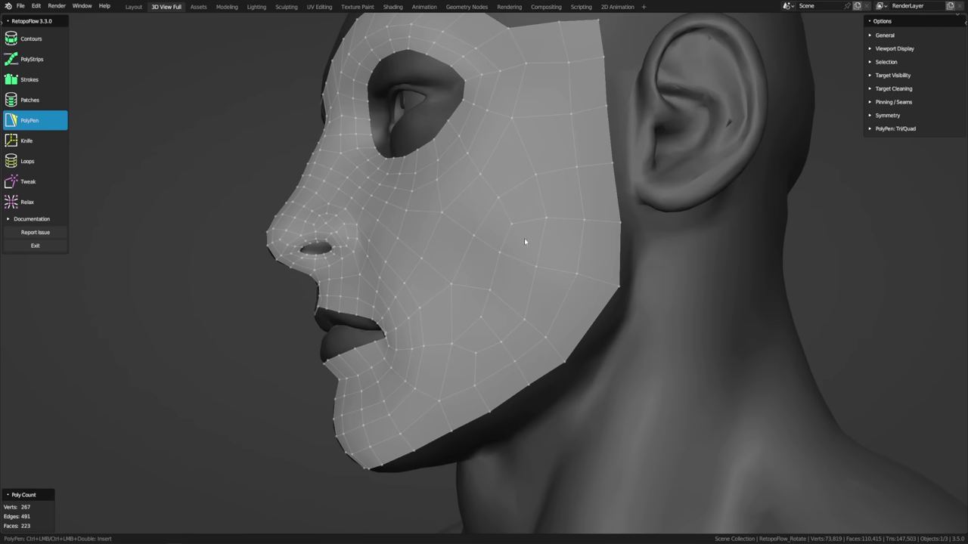
{"action": "key", "text": "x"}
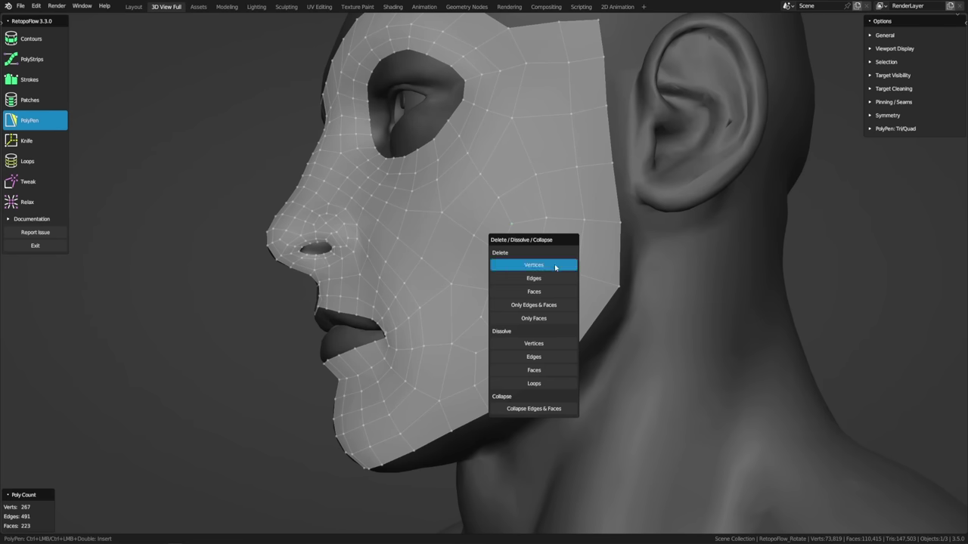
{"action": "left_click", "coordinate": [555, 266]}
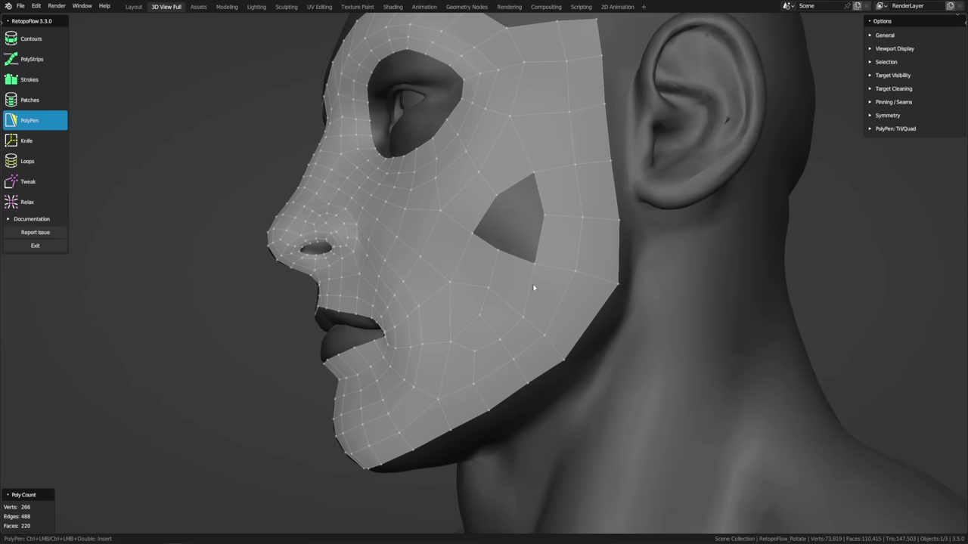
Step: Tweak the rear and lower corners of the new cheek opening and slide the adjacent jaw vertices down the jawline
{"action": "key", "text": "8"}
{"action": "left_click_drag", "start_coordinate": [533, 264], "coordinate": [531, 280]}
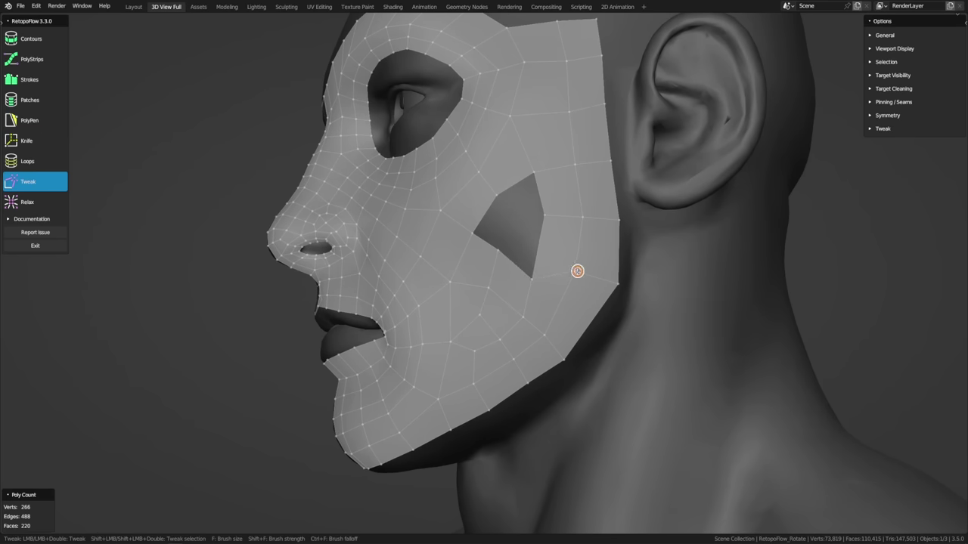
{"action": "mouse_move", "coordinate": [616, 284]}
{"action": "left_mouse_down"}
{"action": "mouse_move", "coordinate": [579, 341]}
{"action": "mouse_move", "coordinate": [598, 318]}
{"action": "mouse_move", "coordinate": [563, 309]}
{"action": "left_mouse_up"}
{"action": "left_click_drag", "start_coordinate": [543, 214], "coordinate": [549, 215]}
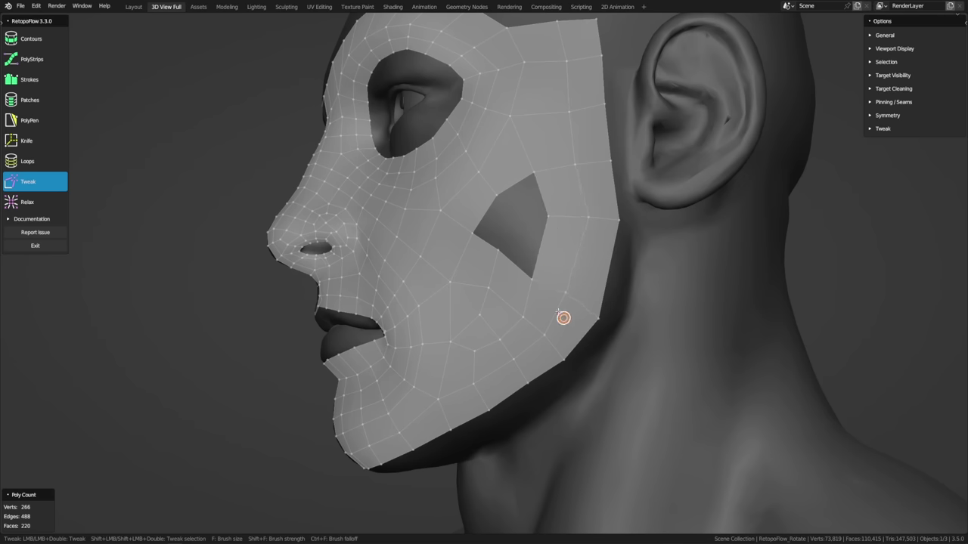
Step: Insert an edge loop across the jaw strip behind the cheek opening and tweak the nearby vertices for even spacing
{"action": "key", "text": "5"}
{"action": "key", "text": "7"}
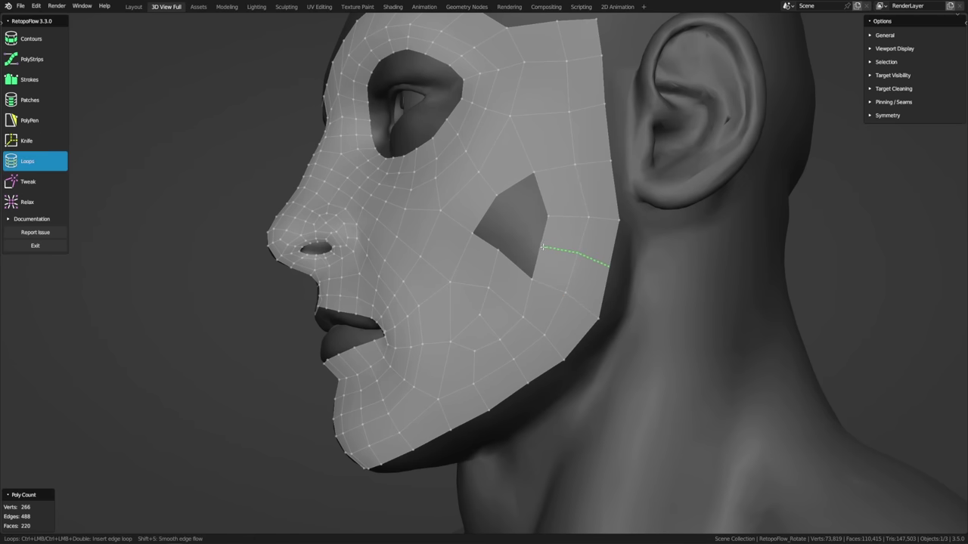
{"action": "left_click", "coordinate": [542, 247], "text": "ctrl"}
{"action": "key", "text": "5"}
{"action": "key", "text": "8"}
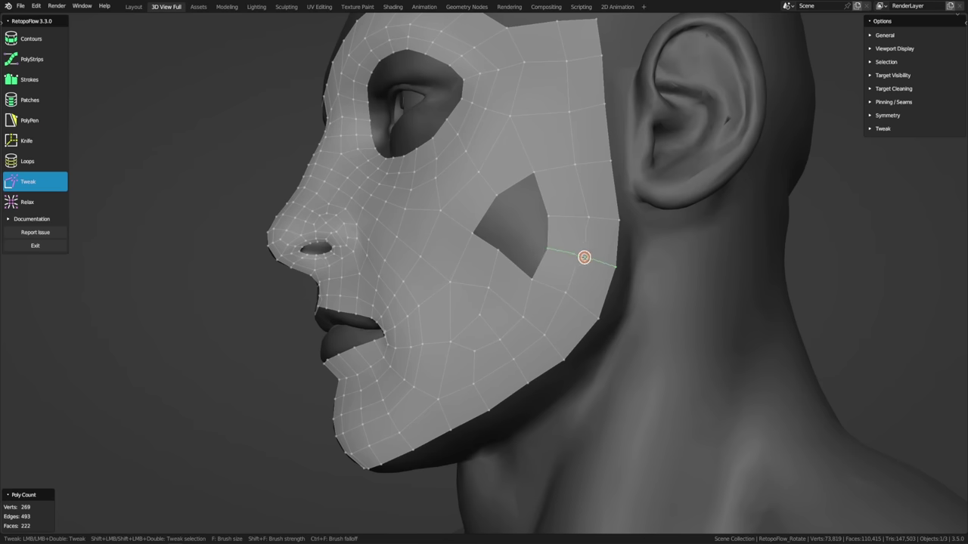
{"action": "left_click_drag", "start_coordinate": [615, 264], "coordinate": [616, 273]}
{"action": "left_click_drag", "start_coordinate": [536, 173], "coordinate": [539, 164]}
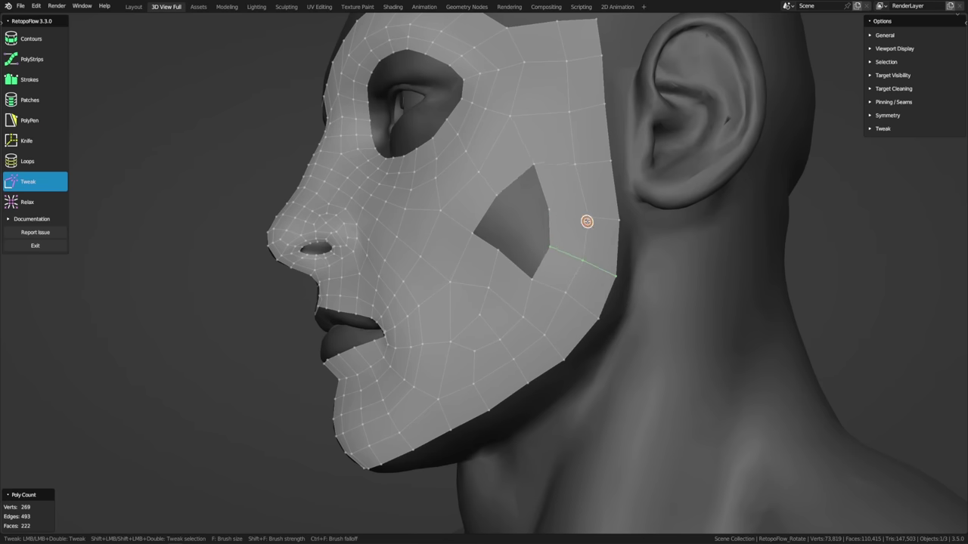
Step: Fill the front and lower parts of the cheek opening with two PolyPen quads
{"action": "key", "text": "5"}
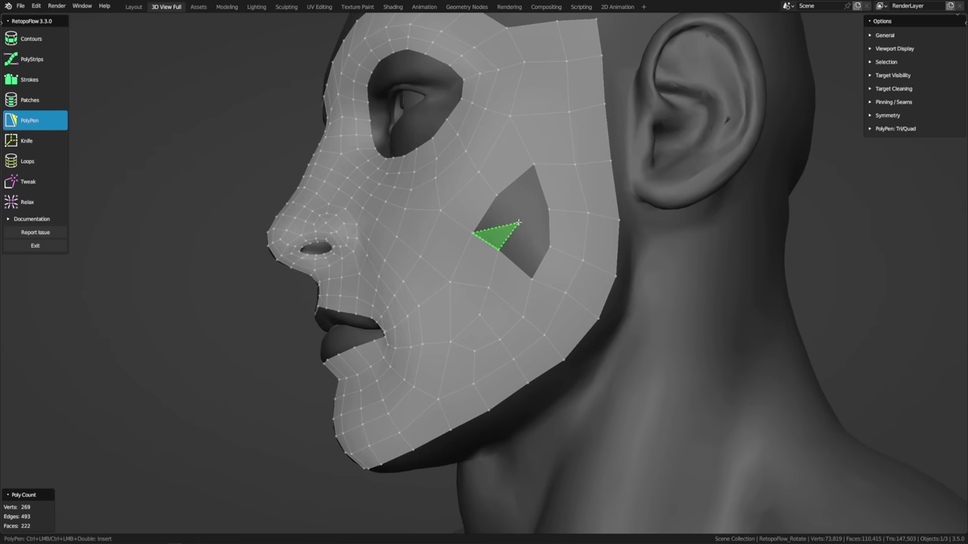
{"action": "left_click", "coordinate": [518, 223]}
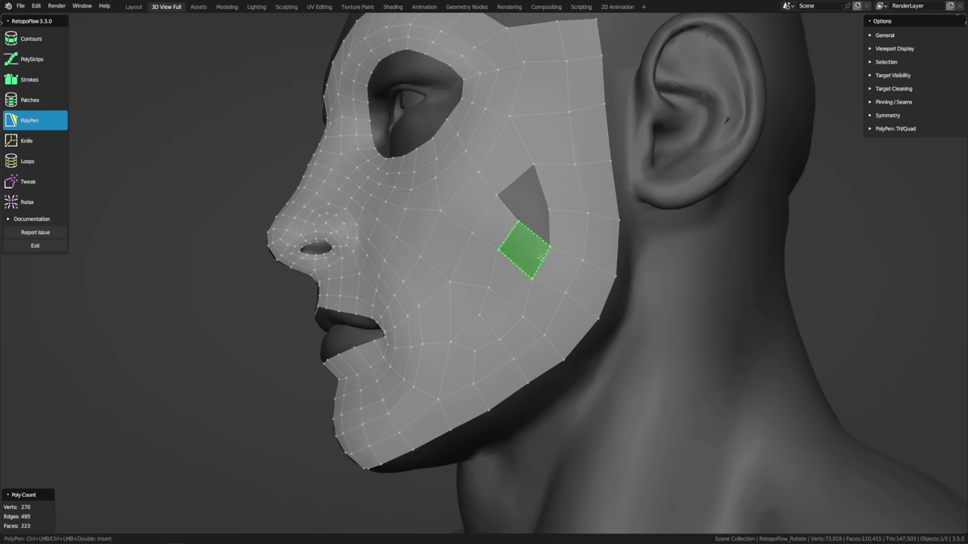
{"action": "left_click", "coordinate": [549, 245]}
Step: Tweak the rear and upper corners of the remaining cheek opening and slide the adjacent face-edge vertices down
{"action": "key", "text": "8"}
{"action": "key", "text": "5"}
{"action": "key", "text": "8"}
{"action": "left_click_drag", "start_coordinate": [555, 202], "coordinate": [566, 216]}
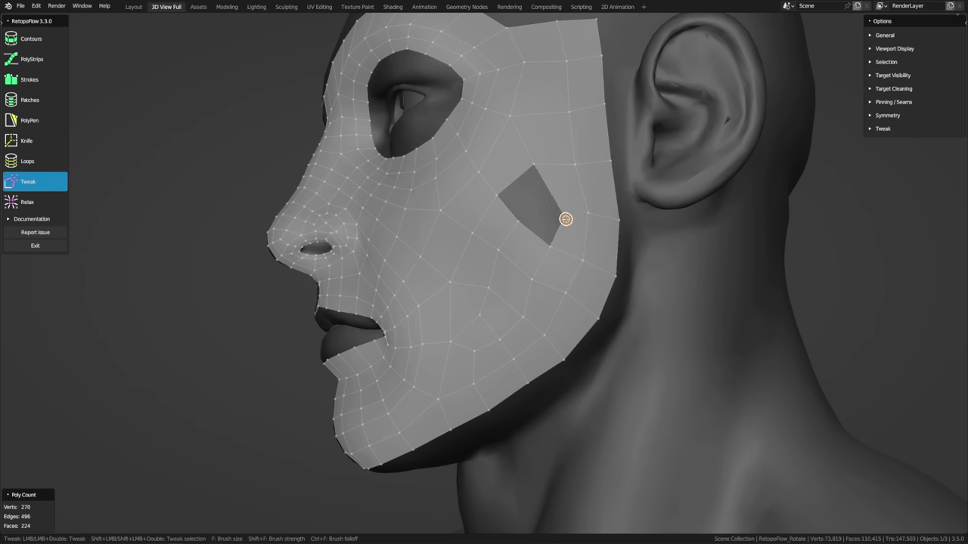
{"action": "key", "text": "5"}
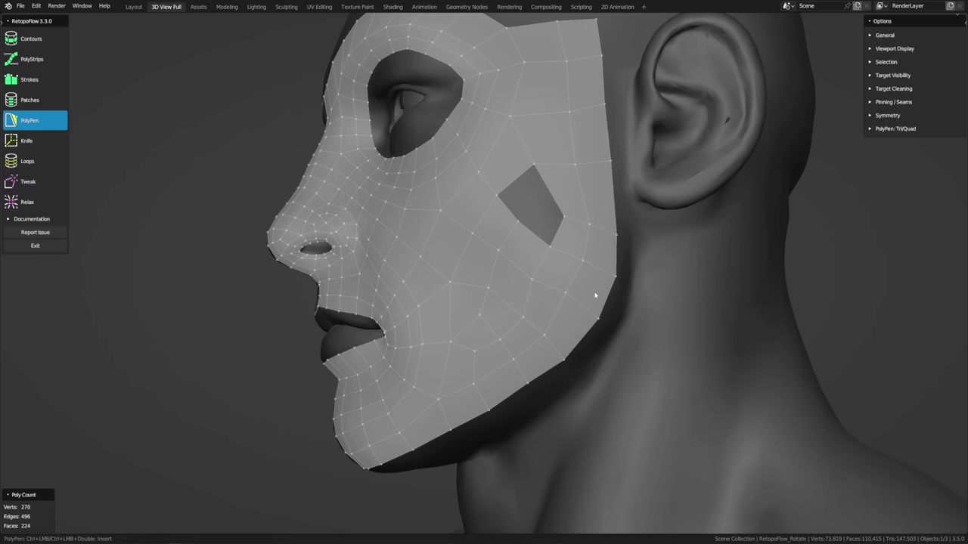
{"action": "key", "text": "8"}
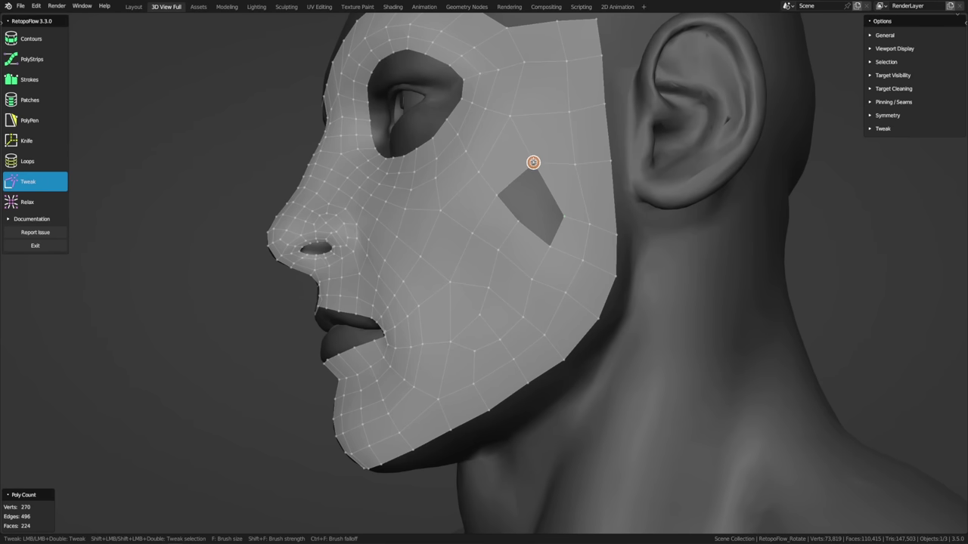
{"action": "key", "text": "5"}
Step: Insert an edge loop across the strip between the cheek opening and the ear-side border, and tweak its border vertex
{"action": "key", "text": "7"}
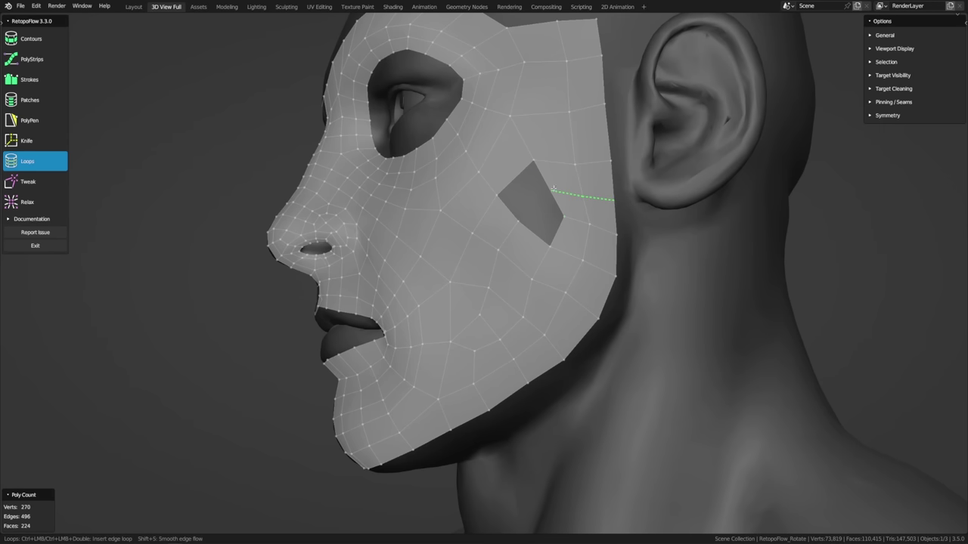
{"action": "left_click", "coordinate": [555, 187], "text": "ctrl"}
{"action": "key", "text": "5"}
{"action": "key", "text": "8"}
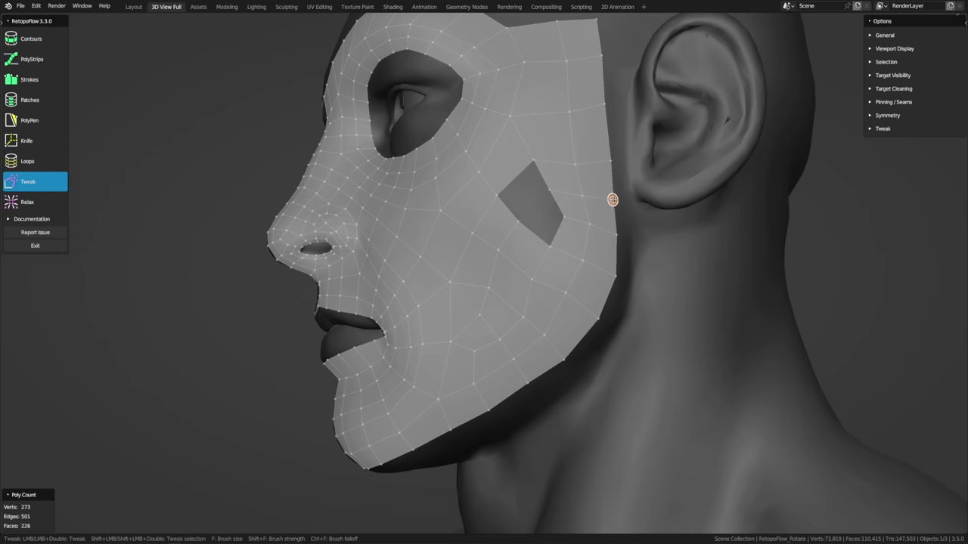
Step: Close the rest of the cheek opening with PolyPen faces
{"action": "key", "text": "5"}
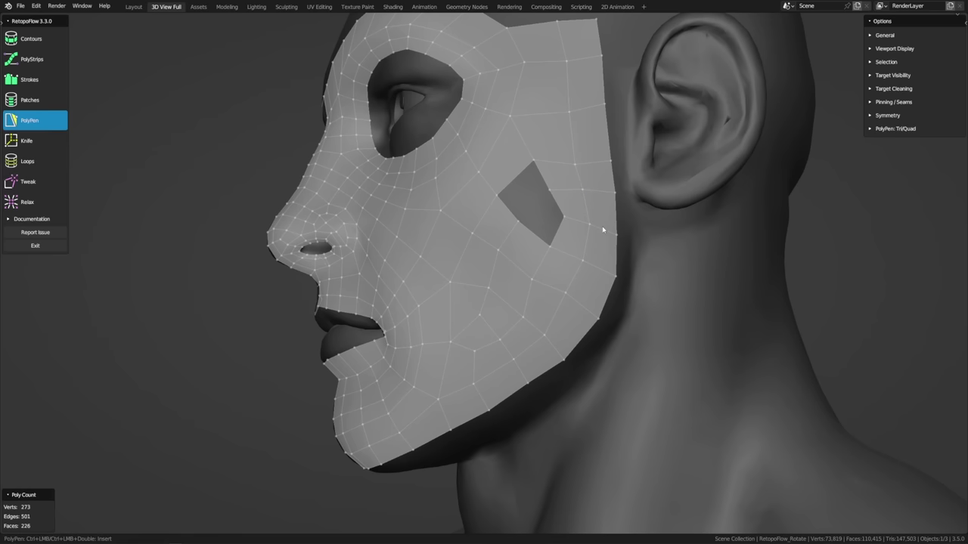
{"action": "left_click", "coordinate": [533, 223]}
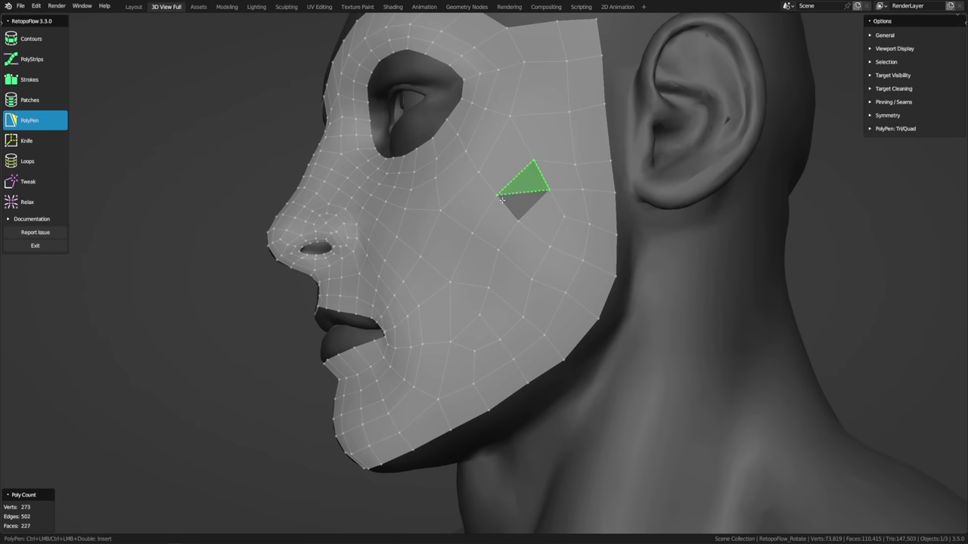
{"action": "left_click", "coordinate": [511, 206]}
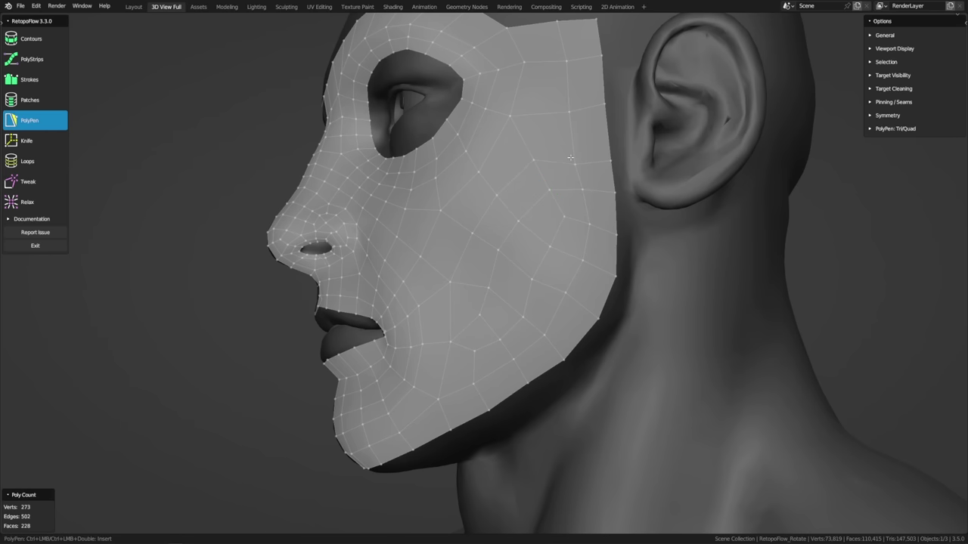
Step: Relax the vertices on the rear cheek in front of the ear
{"action": "key", "text": "8"}
{"action": "key", "text": "5"}
{"action": "key", "text": "9"}
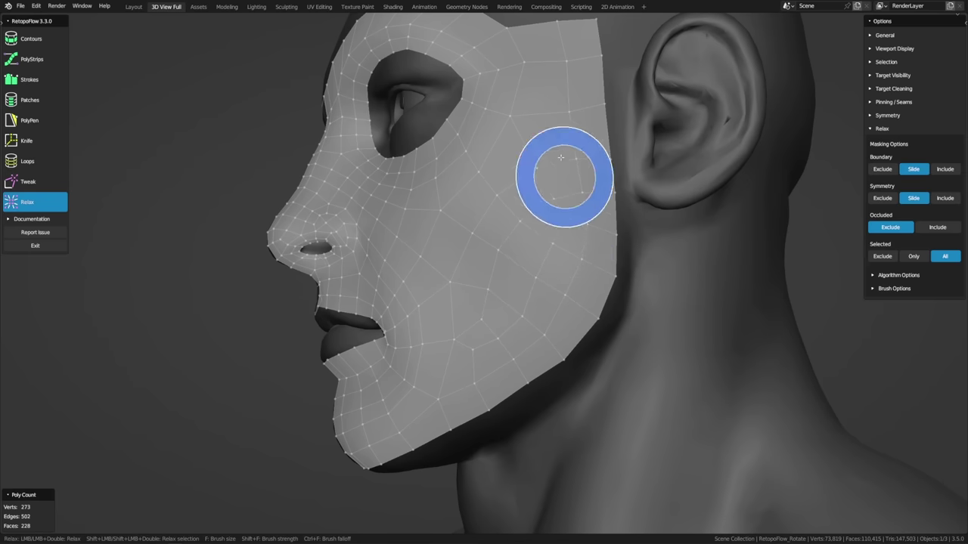
Step: Tweak the rear cheek and border vertices below the ear, moving the upper ones up for more even spacing
{"action": "left_click", "coordinate": [34, 182]}
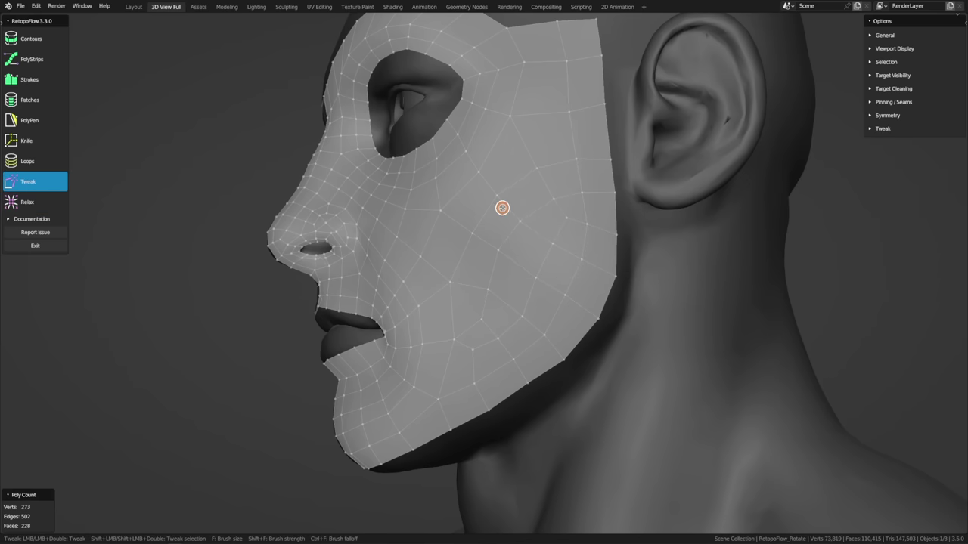
{"action": "key", "text": "shift+q"}
{"action": "left_click", "coordinate": [607, 212]}
{"action": "left_click_drag", "start_coordinate": [578, 162], "coordinate": [576, 143]}
{"action": "left_click_drag", "start_coordinate": [538, 168], "coordinate": [534, 160]}
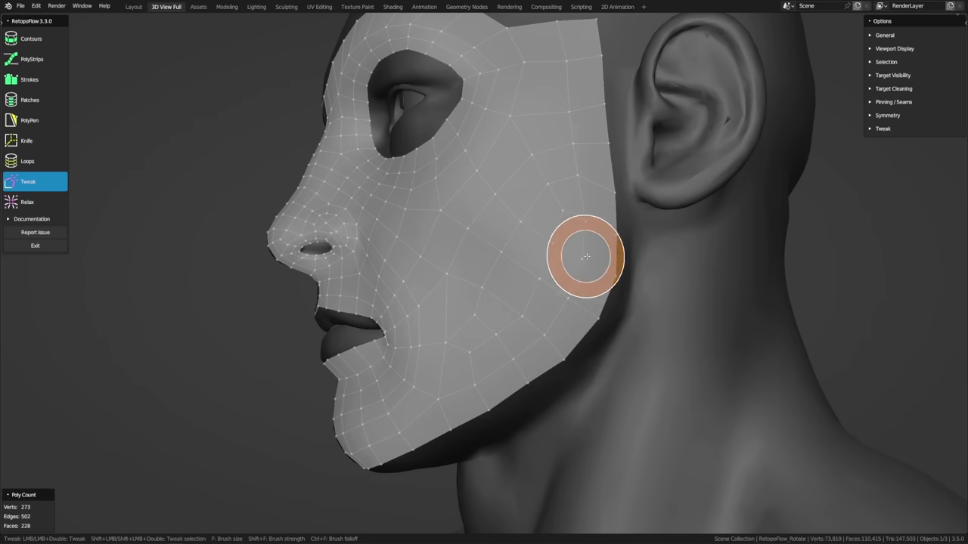
{"action": "mouse_move", "coordinate": [544, 147]}
{"action": "middle_mouse_down"}
{"action": "mouse_move", "coordinate": [532, 338]}
{"action": "mouse_move", "coordinate": [505, 340]}
{"action": "middle_mouse_up"}
Step: Tweak the lower cheek and jawline vertices between the mouth corner and the jaw for smoother flow
{"action": "scroll", "coordinate": [505, 341], "scroll_direction": "up", "scroll_amount": 1}
{"action": "key", "text": "shift+q"}
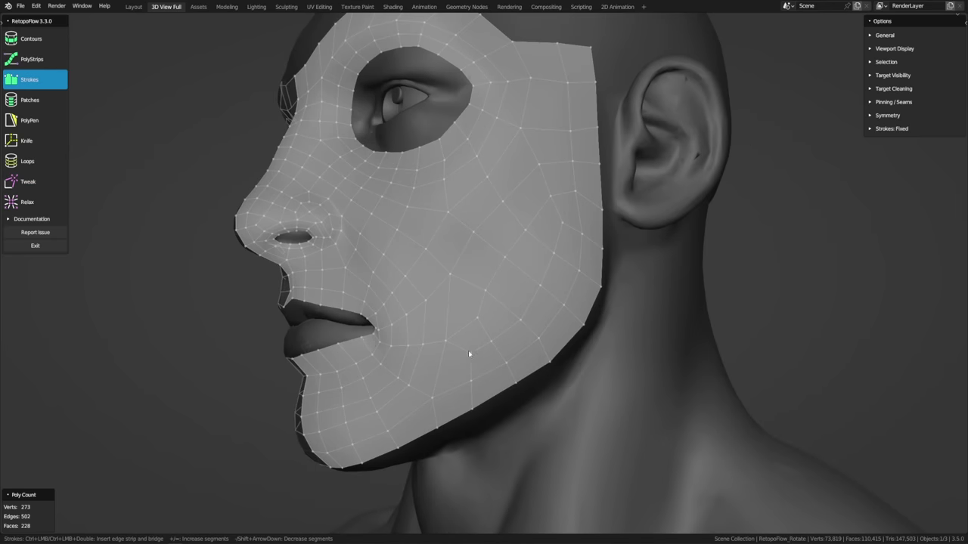
{"action": "key", "text": "t"}
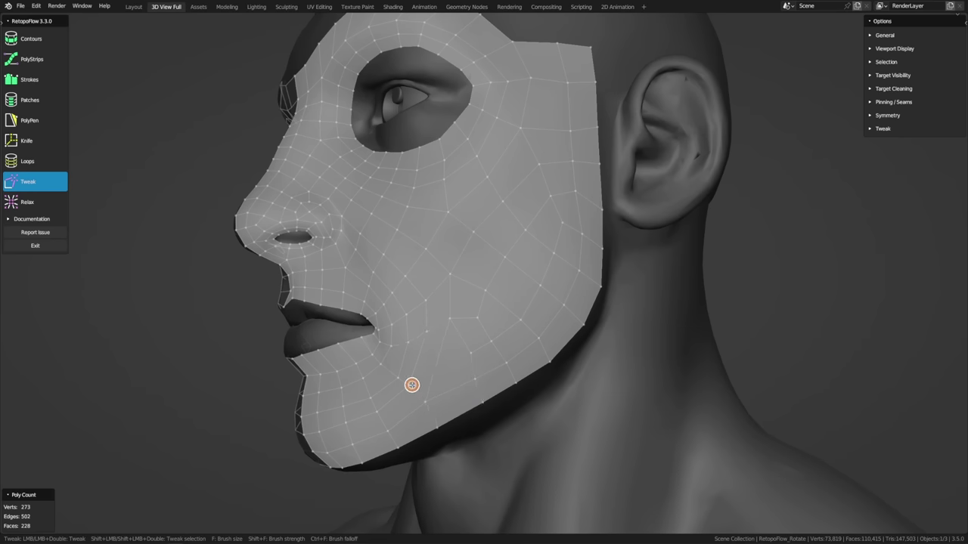
{"action": "key", "text": "3"}
{"action": "mouse_move", "coordinate": [400, 370]}
{"action": "middle_mouse_down"}
{"action": "mouse_move", "coordinate": [455, 347]}
{"action": "mouse_move", "coordinate": [414, 345]}
{"action": "middle_mouse_up"}
{"action": "key", "text": "t"}
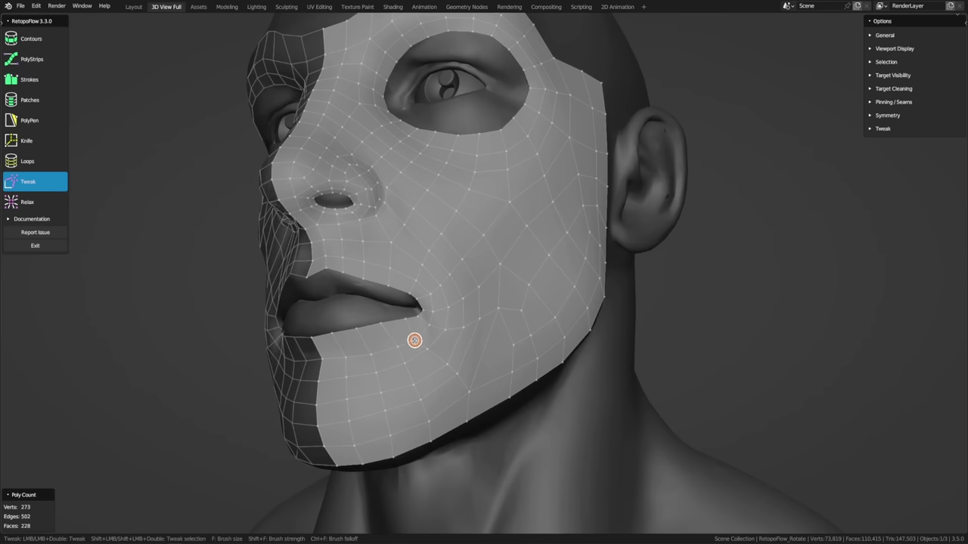
{"action": "key", "text": "3"}
{"action": "scroll", "coordinate": [425, 326], "scroll_direction": "up", "scroll_amount": 2}
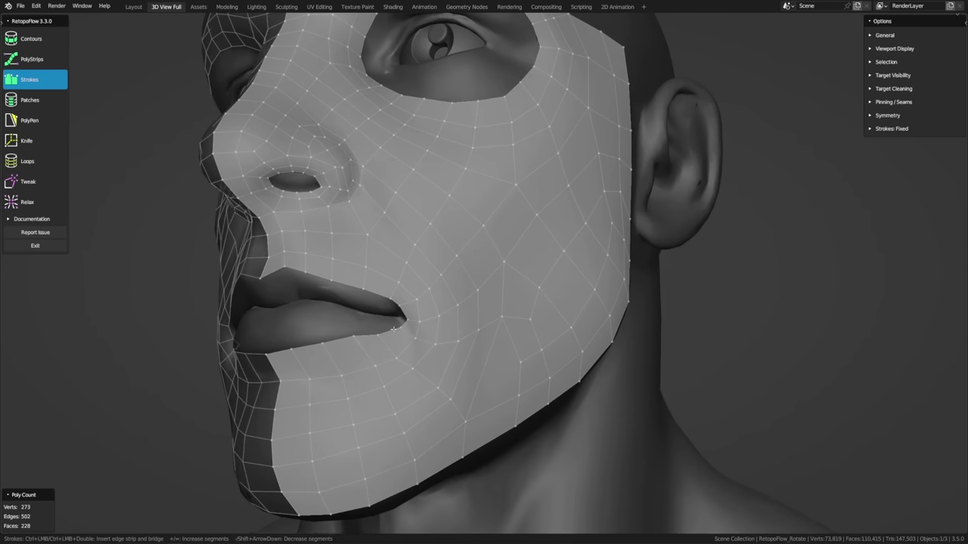
{"action": "key", "text": "t"}
{"action": "key", "text": "3"}
{"action": "mouse_move", "coordinate": [441, 347]}
{"action": "middle_mouse_down"}
{"action": "mouse_move", "coordinate": [443, 382]}
{"action": "mouse_move", "coordinate": [350, 352]}
{"action": "middle_mouse_up"}
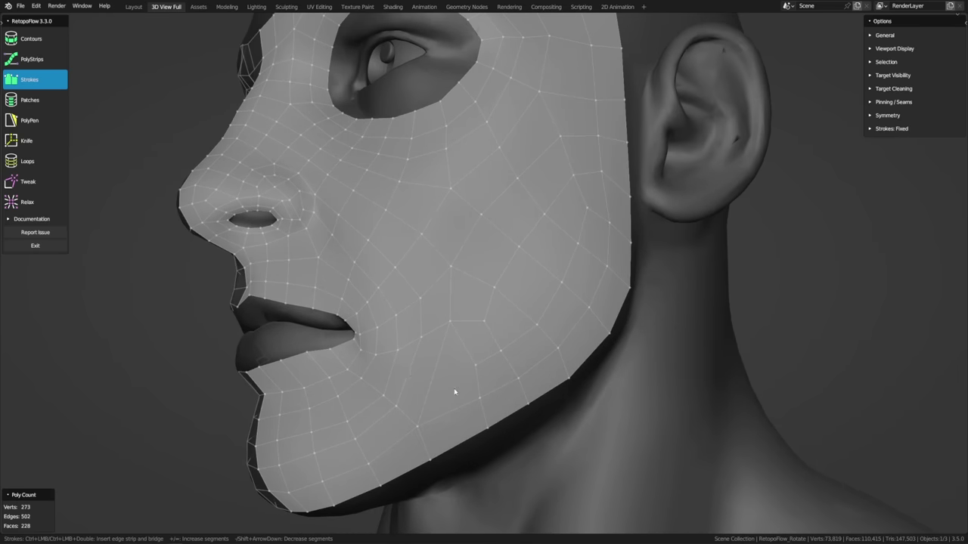
Step: Delete the long, uneven face on the lower cheek above the jawline
{"action": "left_click", "coordinate": [39, 123]}
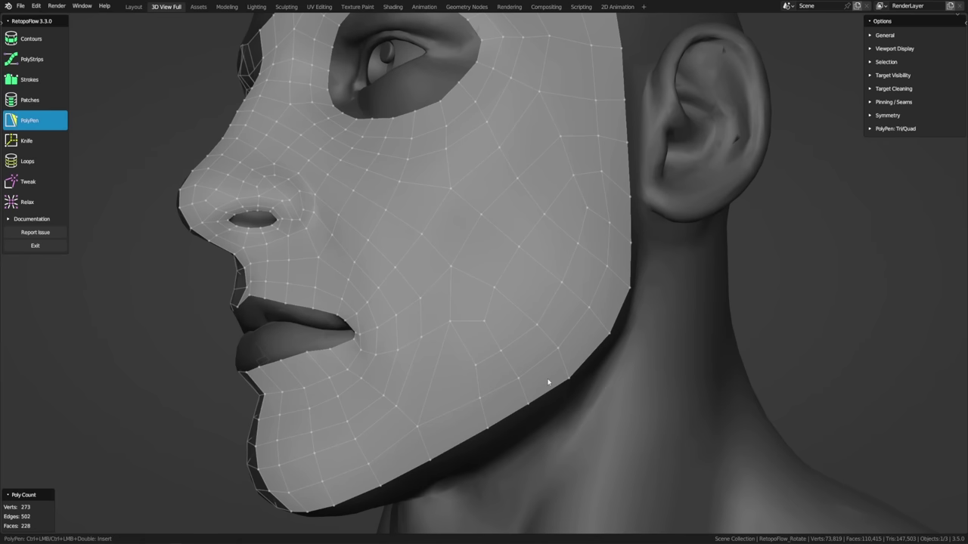
{"action": "left_click", "coordinate": [456, 381]}
{"action": "key", "text": "x"}
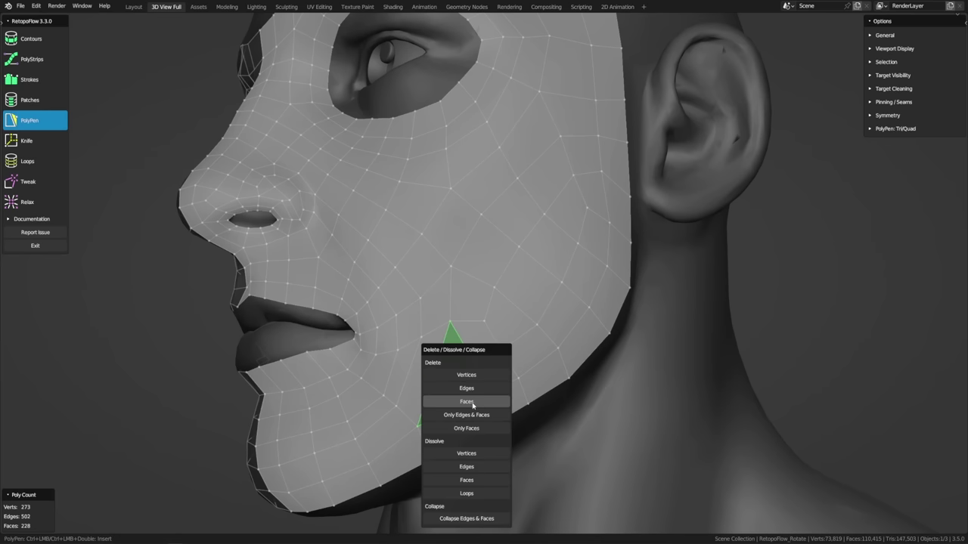
{"action": "left_click", "coordinate": [467, 401]}
Step: Insert an edge loop from the lower lip near the mouth corner to the front edge of the new opening
{"action": "key", "text": "7"}
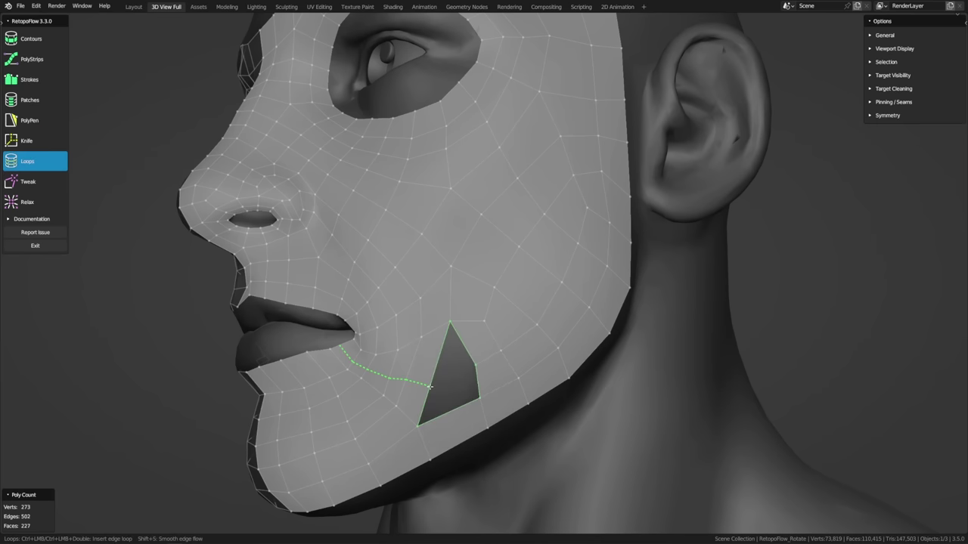
{"action": "left_click", "coordinate": [432, 386], "text": "ctrl"}
{"action": "key", "text": "5"}
{"action": "middle_click_drag", "start_coordinate": [432, 385], "coordinate": [459, 387]}
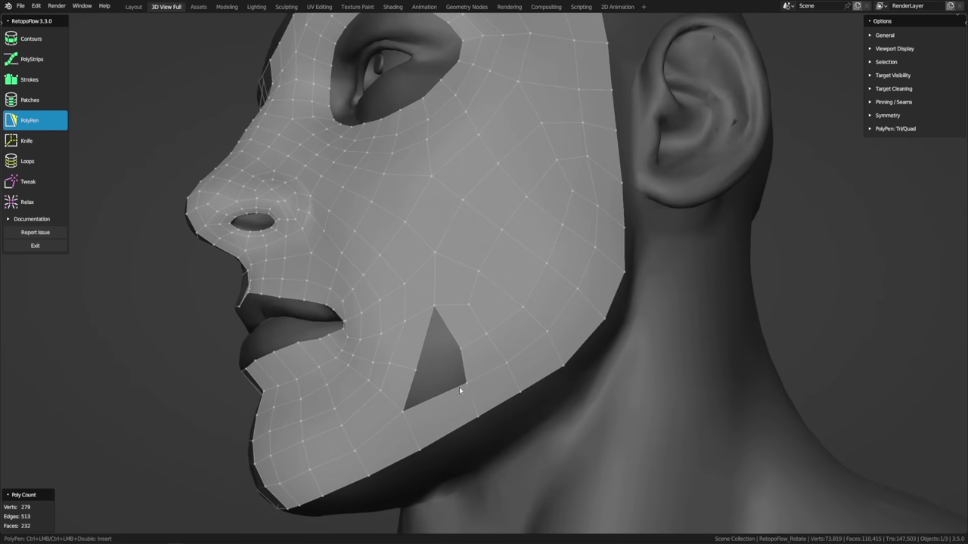
Step: Tweak the rear lower corner of the opening and insert an edge loop across the jaw strip beneath it
{"action": "key", "text": "8"}
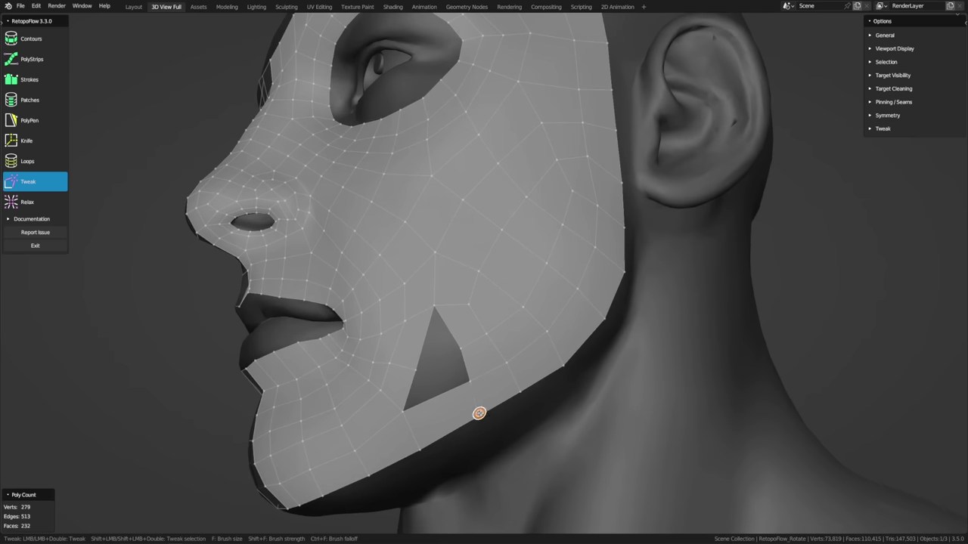
{"action": "key", "text": "7"}
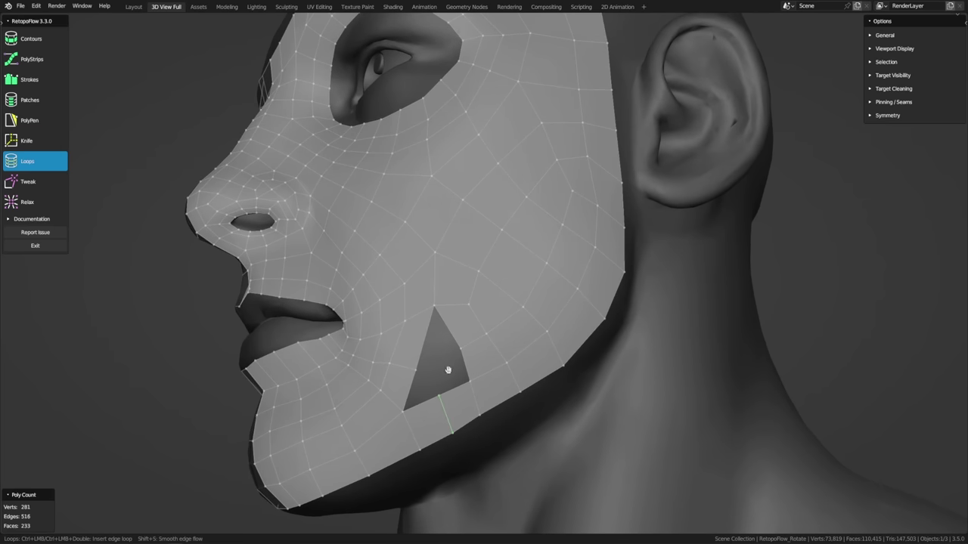
Step: Fill the lower part of the jaw opening with two PolyPen quads
{"action": "key", "text": "5"}
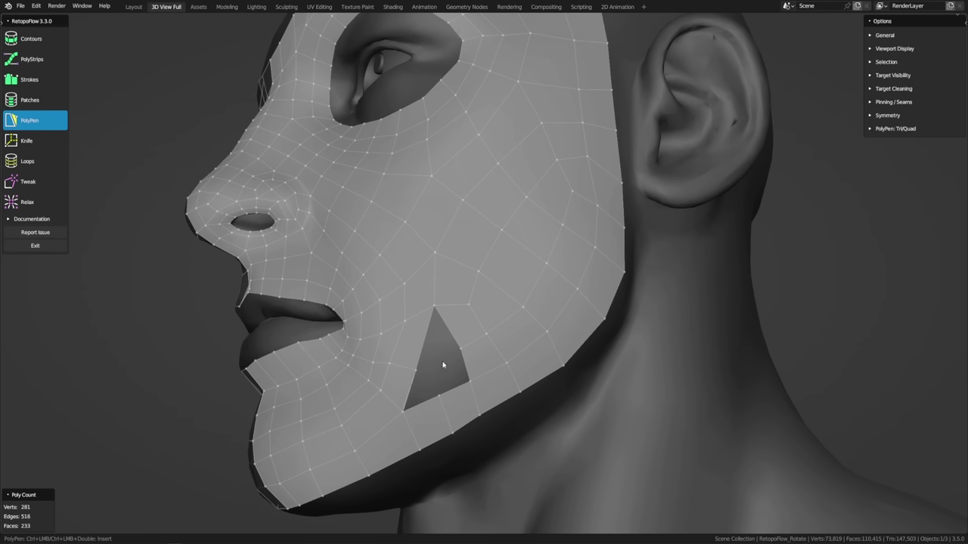
{"action": "left_click", "coordinate": [441, 390], "text": "ctrl"}
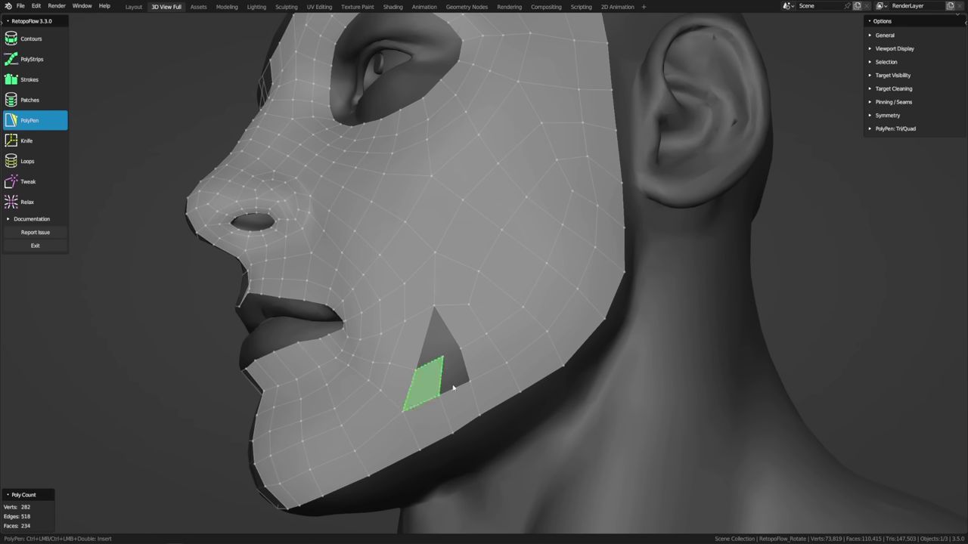
{"action": "left_click", "coordinate": [453, 373], "text": "ctrl"}
Step: Tweak the lower vertex of the remaining jaw opening downward and close the opening with a PolyPen quad
{"action": "key", "text": "8"}
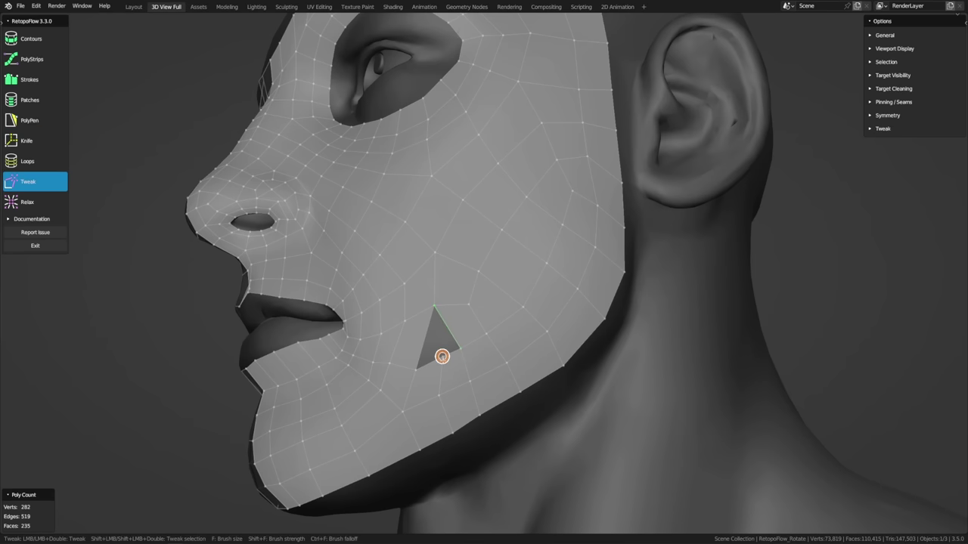
{"action": "key", "text": "5"}
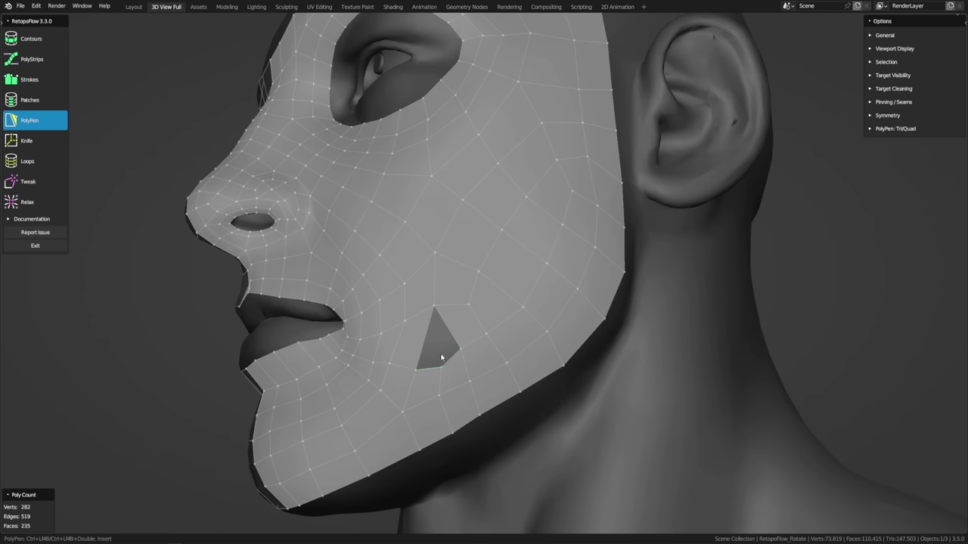
{"action": "left_click", "coordinate": [444, 344], "text": "ctrl"}
Step: Relax the newly filled faces on the lower cheek between the mouth corner and the jawline
{"action": "middle_click_drag", "start_coordinate": [531, 378], "coordinate": [428, 393]}
{"action": "key", "text": "8"}
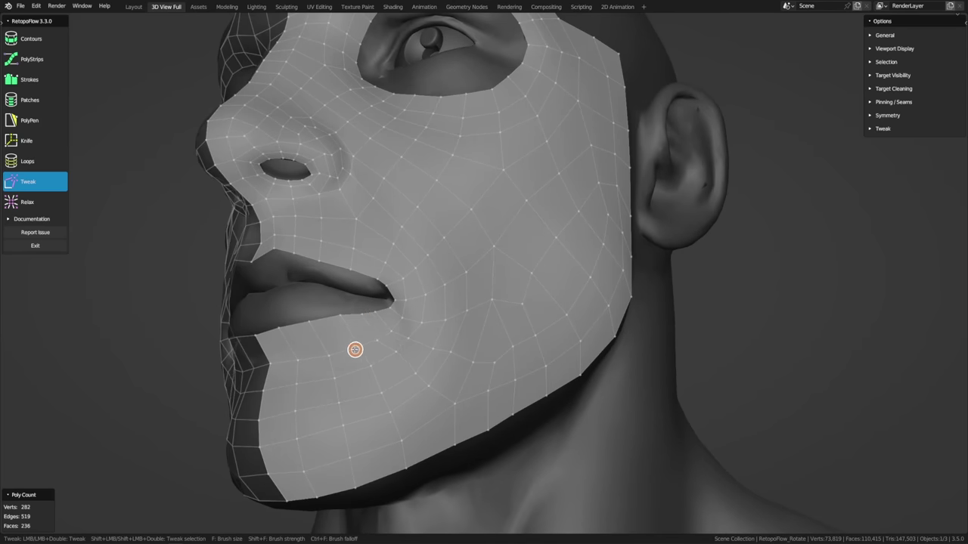
{"action": "middle_click_drag", "start_coordinate": [391, 358], "coordinate": [484, 384]}
{"action": "key", "text": "9"}
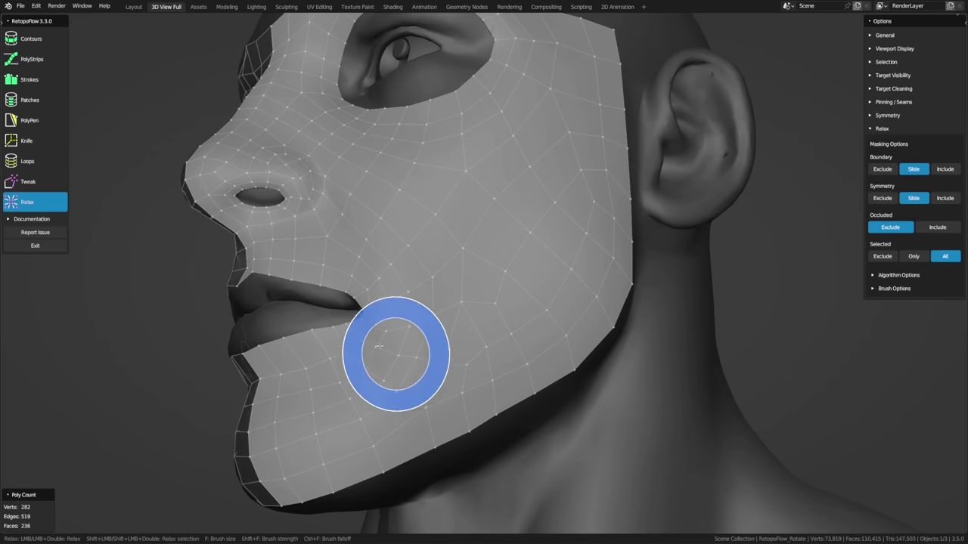
{"action": "left_click", "coordinate": [31, 120]}
{"action": "key", "text": "9"}
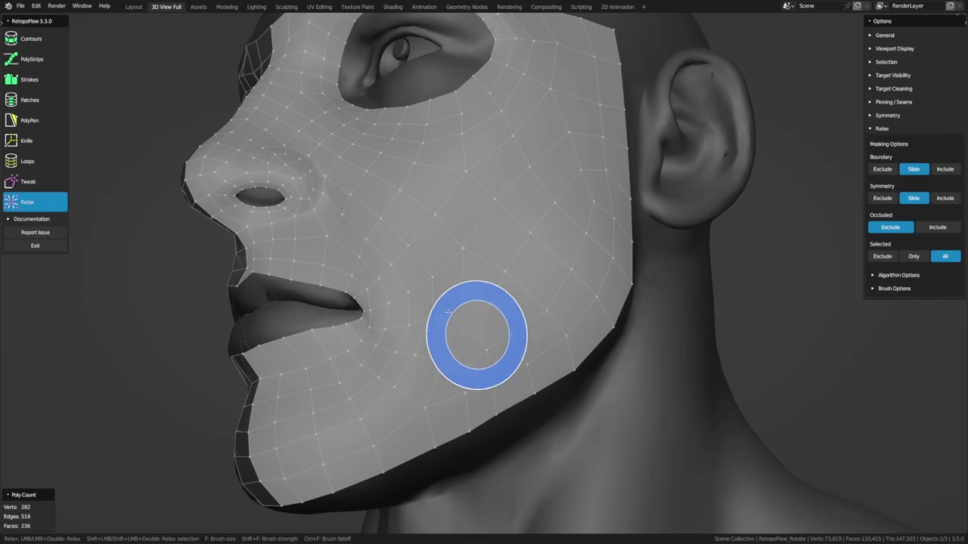
Step: Tweak the lower cheek and jawline vertices individually to even out the quads around the filled area
{"action": "key", "text": "5"}
{"action": "key", "text": "8"}
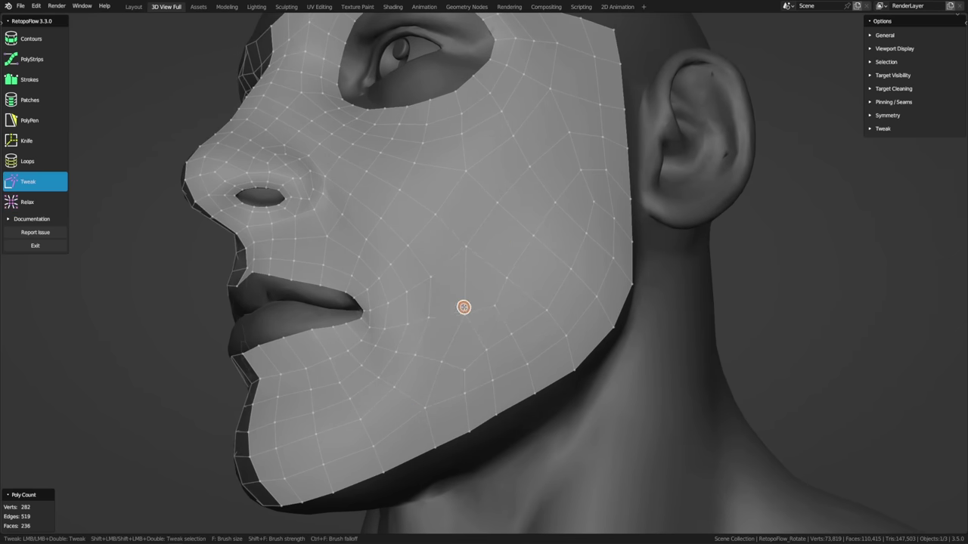
{"action": "middle_click_drag", "start_coordinate": [495, 346], "coordinate": [506, 336]}
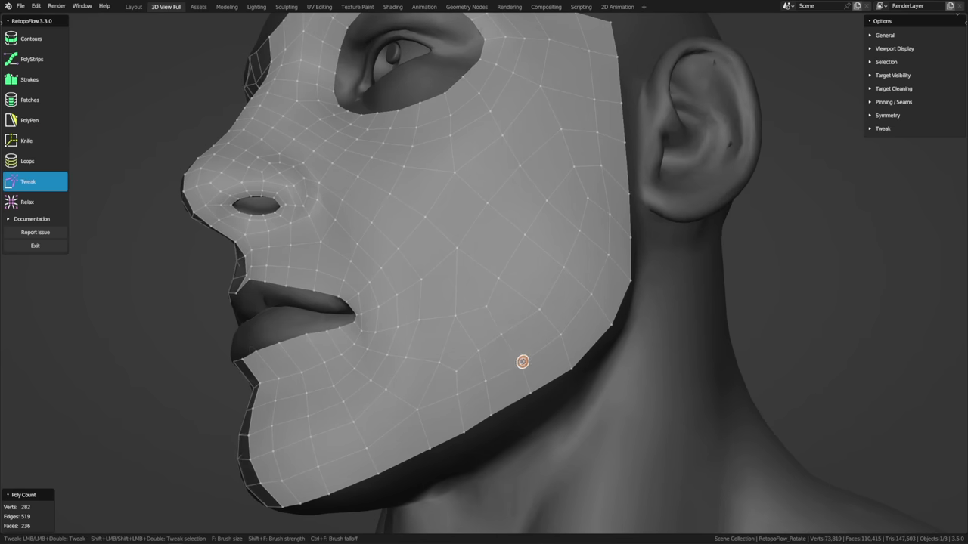
{"action": "key", "text": "5"}
{"action": "mouse_move", "coordinate": [456, 369]}
{"action": "middle_mouse_down"}
{"action": "mouse_move", "coordinate": [541, 308]}
{"action": "mouse_move", "coordinate": [466, 368]}
{"action": "middle_mouse_up"}
{"action": "key", "text": "8"}
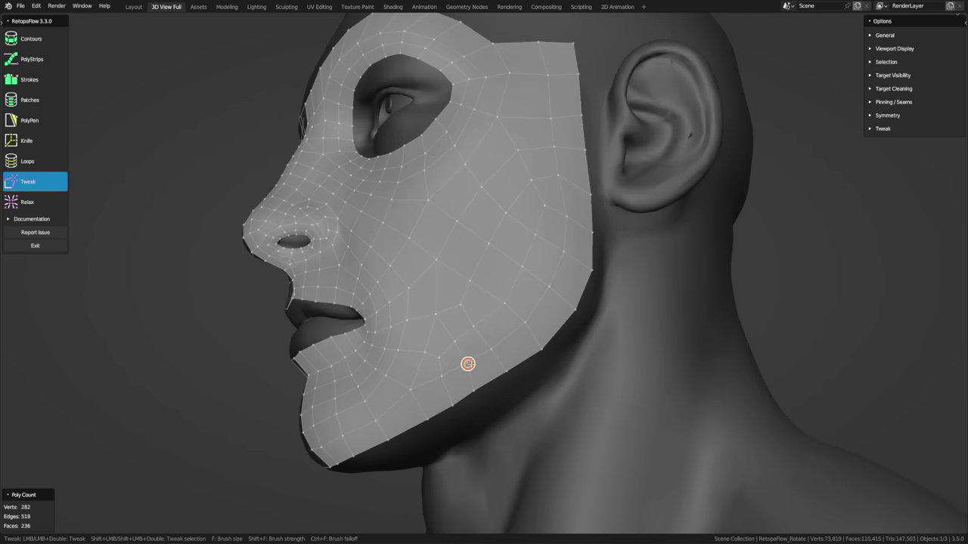
{"action": "key", "text": "5"}
{"action": "middle_click_drag", "start_coordinate": [417, 399], "coordinate": [417, 391]}
{"action": "key", "text": "8"}
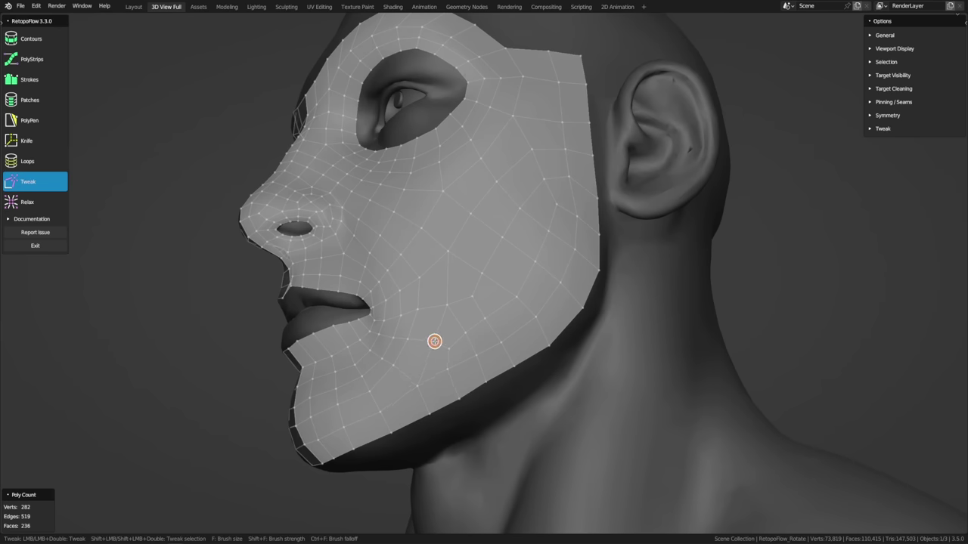
Step: Tweak the vertices along the jawline and jaw corner to even out the spacing of the lower cheek quads
{"action": "key", "text": "5"}
{"action": "middle_click_drag", "start_coordinate": [484, 378], "coordinate": [492, 340]}
{"action": "key", "text": "8"}
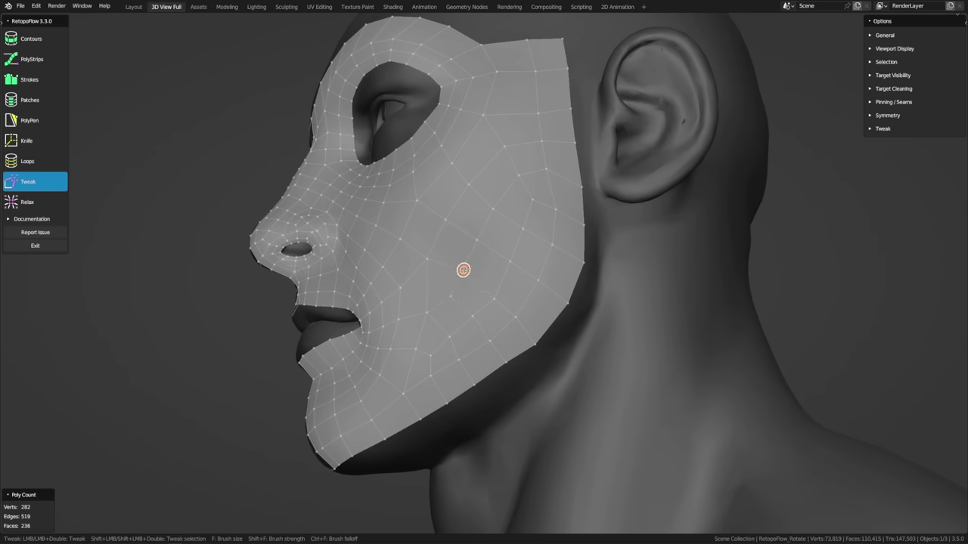
{"action": "key", "text": "c"}
{"action": "mouse_move", "coordinate": [455, 271]}
{"action": "middle_mouse_down"}
{"action": "mouse_move", "coordinate": [470, 292]}
{"action": "mouse_move", "coordinate": [458, 350]}
{"action": "middle_mouse_up"}
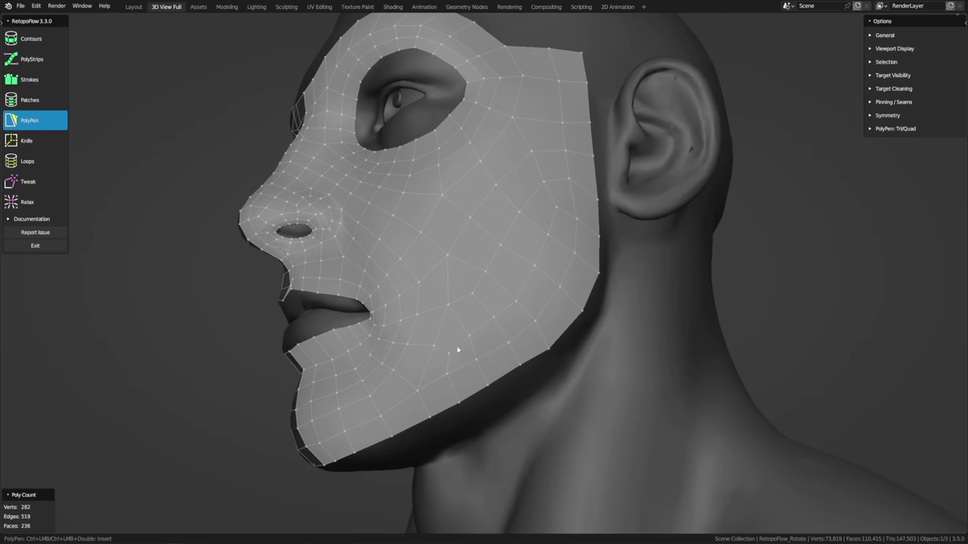
{"action": "key", "text": "c"}
{"action": "key", "text": "5"}
{"action": "middle_click_drag", "start_coordinate": [585, 317], "coordinate": [462, 384]}
{"action": "key", "text": "8"}
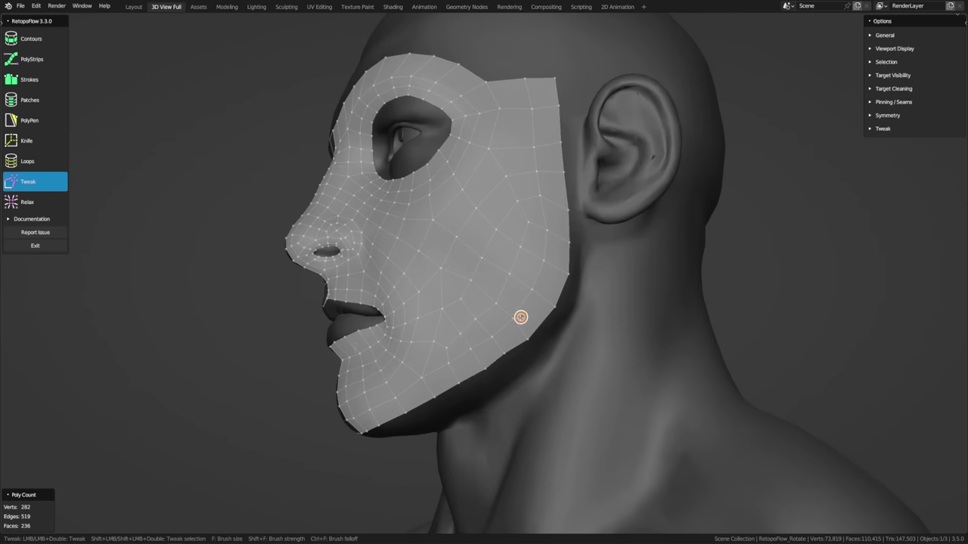
{"action": "mouse_move", "coordinate": [529, 339]}
{"action": "left_mouse_down"}
{"action": "mouse_move", "coordinate": [537, 331]}
{"action": "mouse_move", "coordinate": [500, 333]}
{"action": "left_mouse_up"}
{"action": "left_click_drag", "start_coordinate": [505, 352], "coordinate": [517, 347]}
{"action": "middle_click_drag", "start_coordinate": [515, 348], "coordinate": [563, 267]}
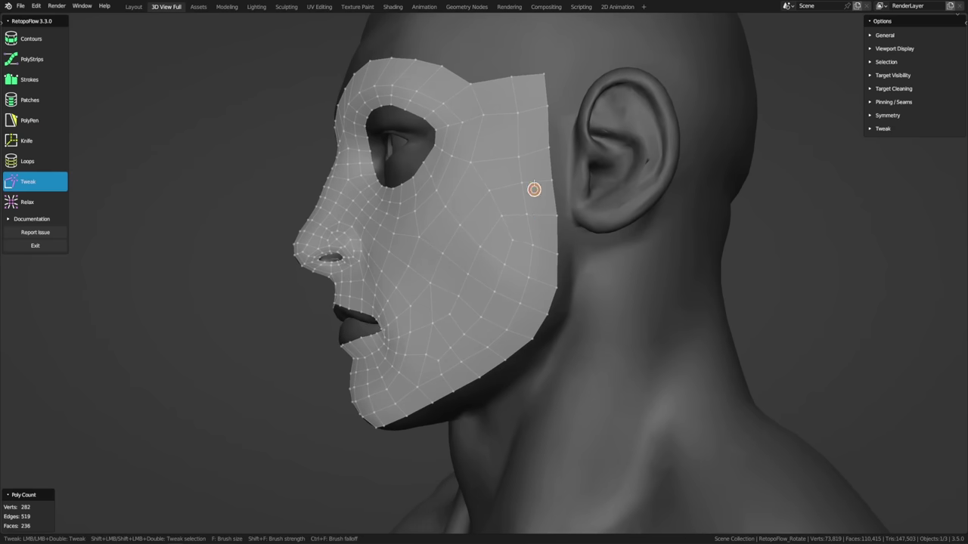
Step: Exit RetopoFlow to Object Mode and isolate the retopology mesh in local view
{"action": "key", "text": "5"}
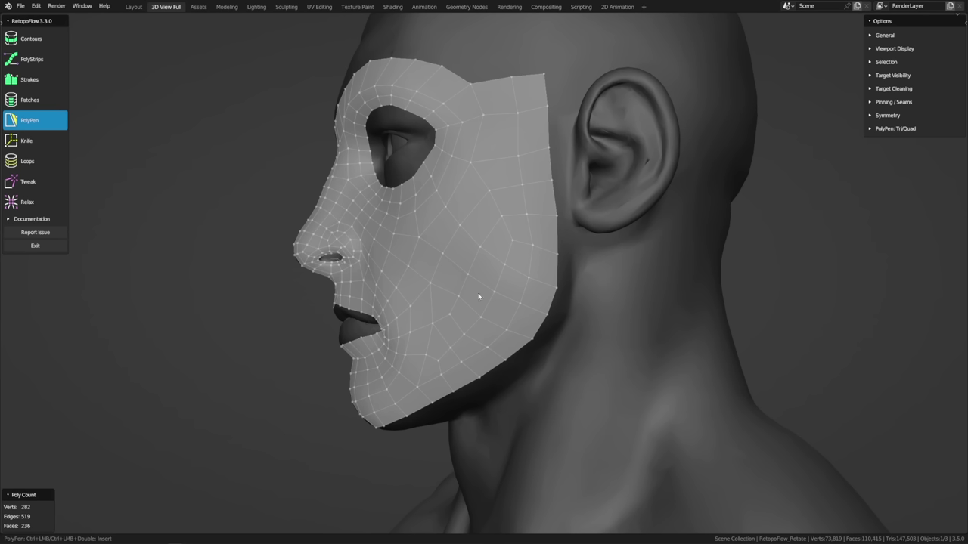
{"action": "left_click", "coordinate": [41, 249]}
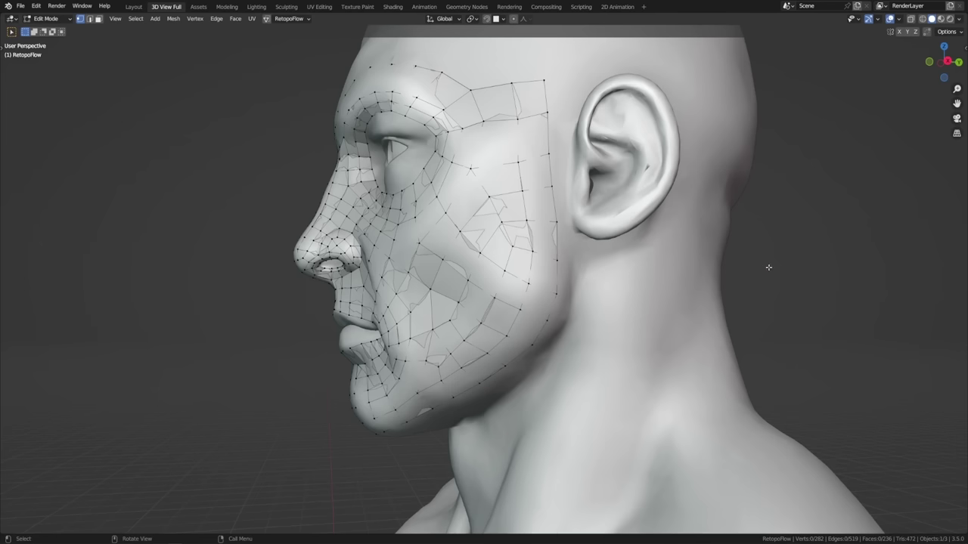
{"action": "key", "text": "Tab"}
{"action": "middle_click_drag", "start_coordinate": [621, 279], "coordinate": [697, 288]}
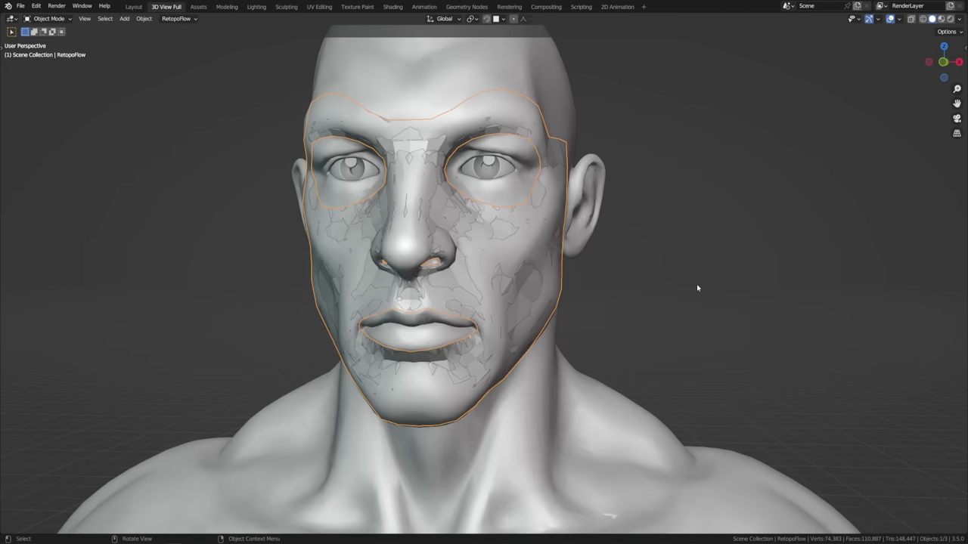
{"action": "key", "text": "KP_Divide"}
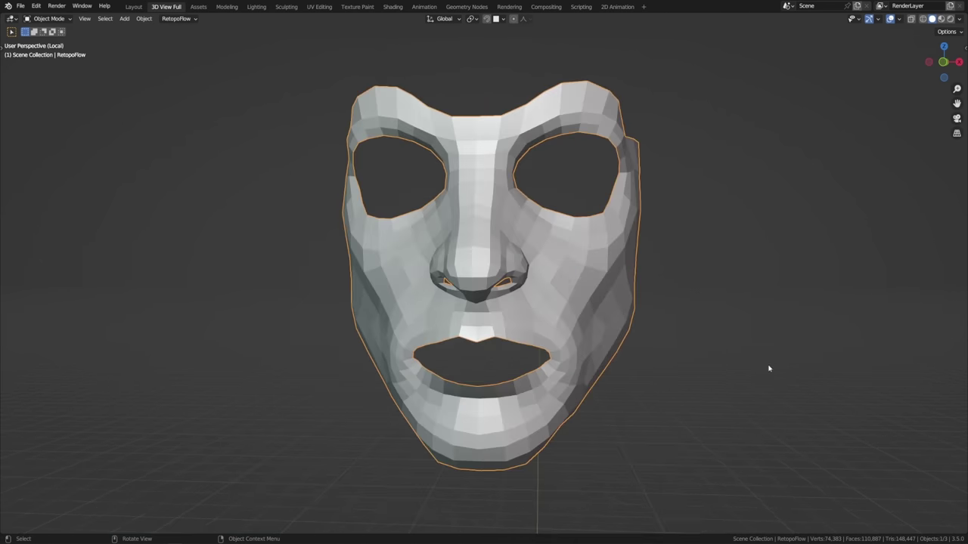
{"action": "mouse_move", "coordinate": [768, 368]}
{"action": "middle_mouse_down"}
{"action": "mouse_move", "coordinate": [690, 352]}
{"action": "mouse_move", "coordinate": [769, 363]}
{"action": "middle_mouse_up"}
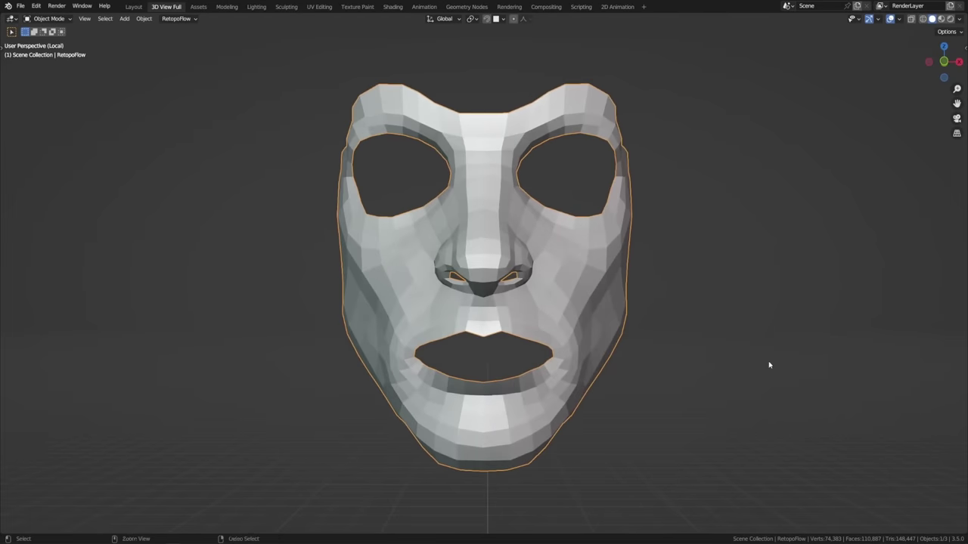
Step: Set the face mesh's subdivision level to 2 and shade it smooth
{"action": "key", "text": "ctrl+2"}
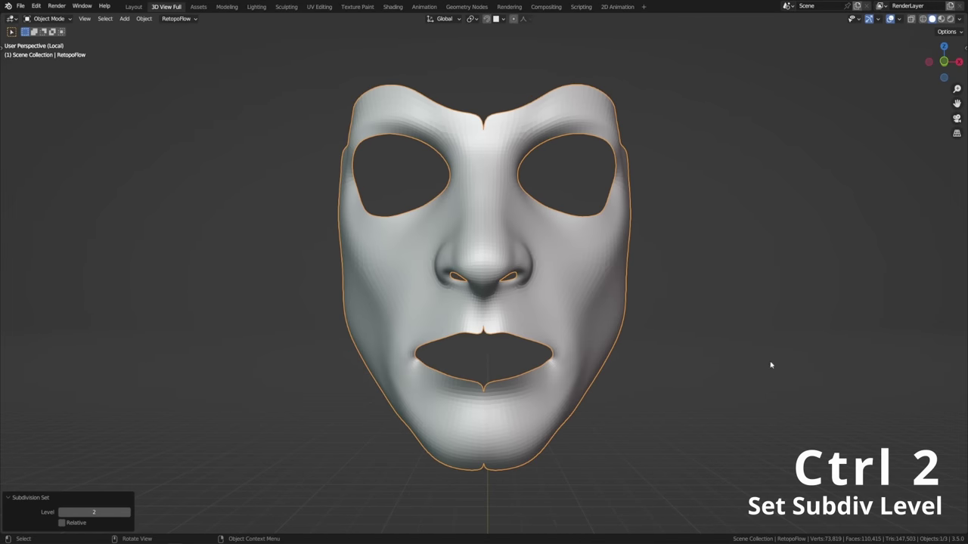
{"action": "middle_click_drag", "start_coordinate": [770, 366], "coordinate": [557, 367]}
{"action": "right_click", "coordinate": [732, 359]}
{"action": "left_click", "coordinate": [732, 356]}
Step: Enter Edit Mode on the face mesh and set the proportional editing falloff to Smooth
{"action": "key", "text": "Tab"}
{"action": "middle_click_drag", "start_coordinate": [726, 363], "coordinate": [690, 368]}
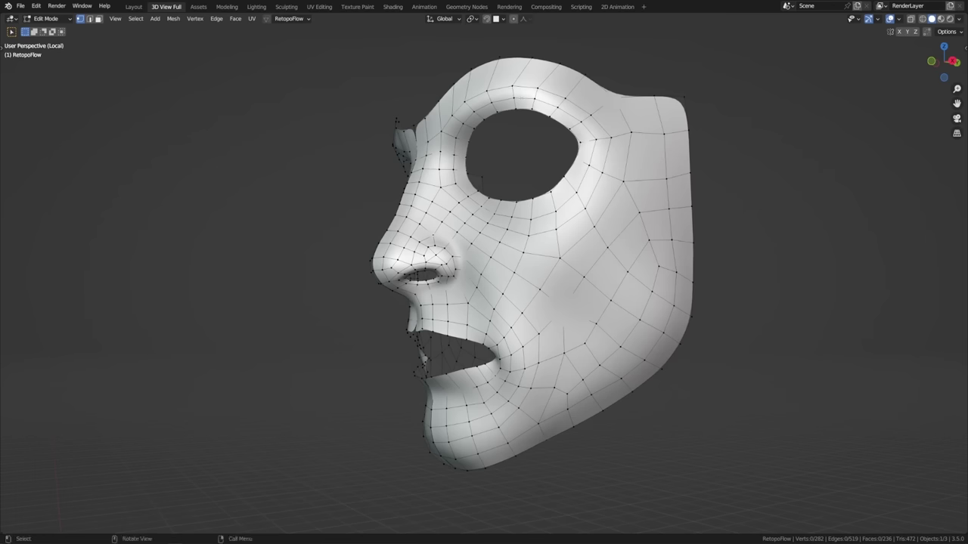
{"action": "left_click", "coordinate": [530, 19]}
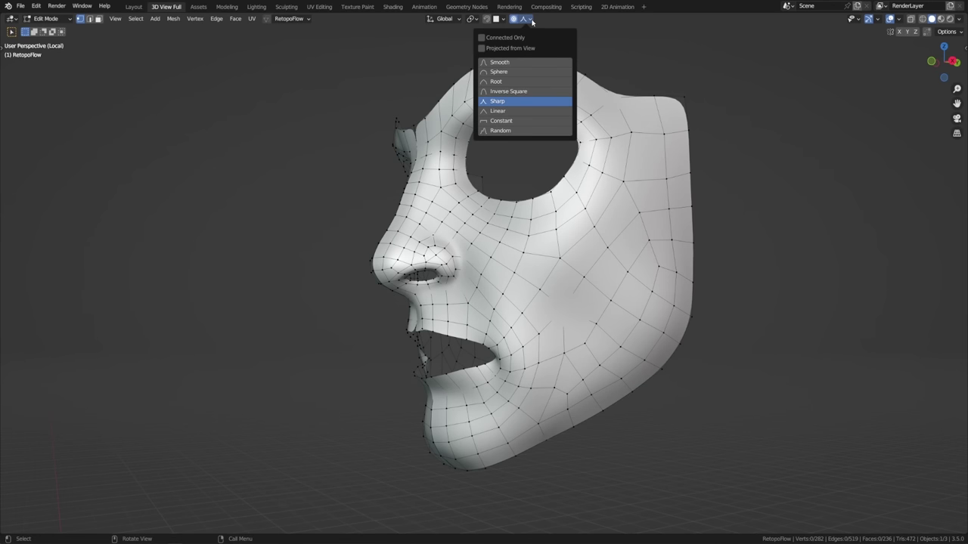
{"action": "left_click", "coordinate": [528, 64]}
Step: Try to move the vertex beside the mouth corner toward the cheek with proportional editing
{"action": "middle_click_drag", "start_coordinate": [532, 368], "coordinate": [523, 365]}
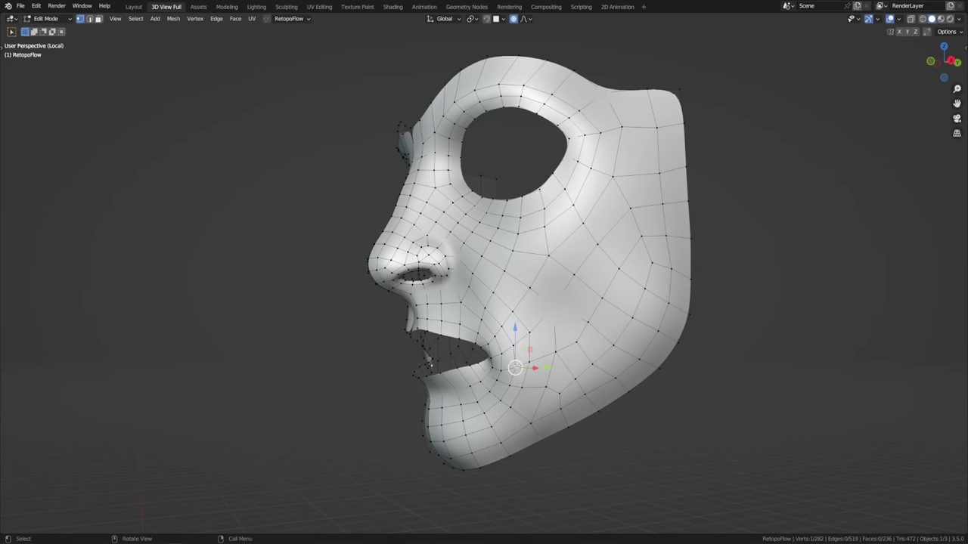
{"action": "key", "text": "g"}
{"action": "scroll", "coordinate": [522, 365], "scroll_direction": "up", "scroll_amount": 10}
{"action": "scroll", "coordinate": [522, 365], "scroll_direction": "up", "scroll_amount": 4}
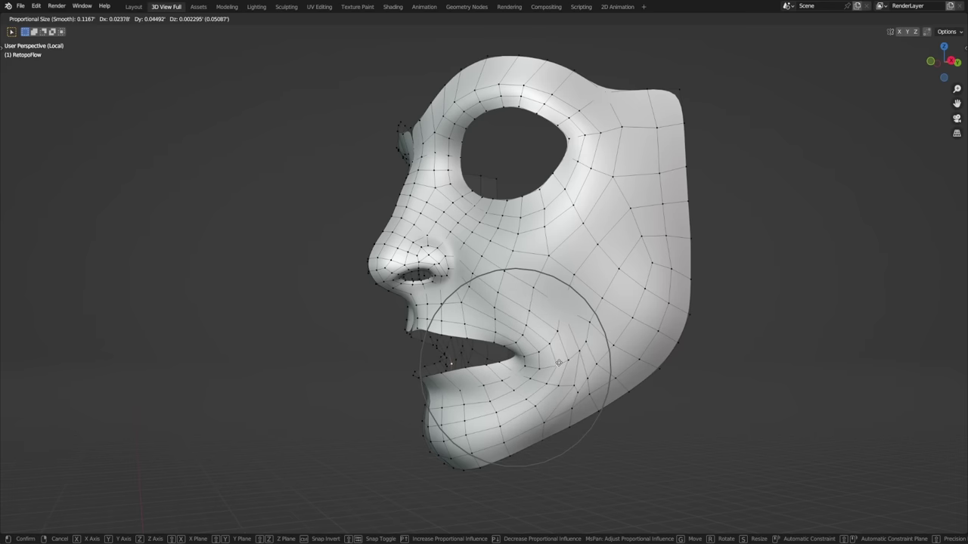
{"action": "scroll", "coordinate": [544, 364], "scroll_direction": "up", "scroll_amount": 1}
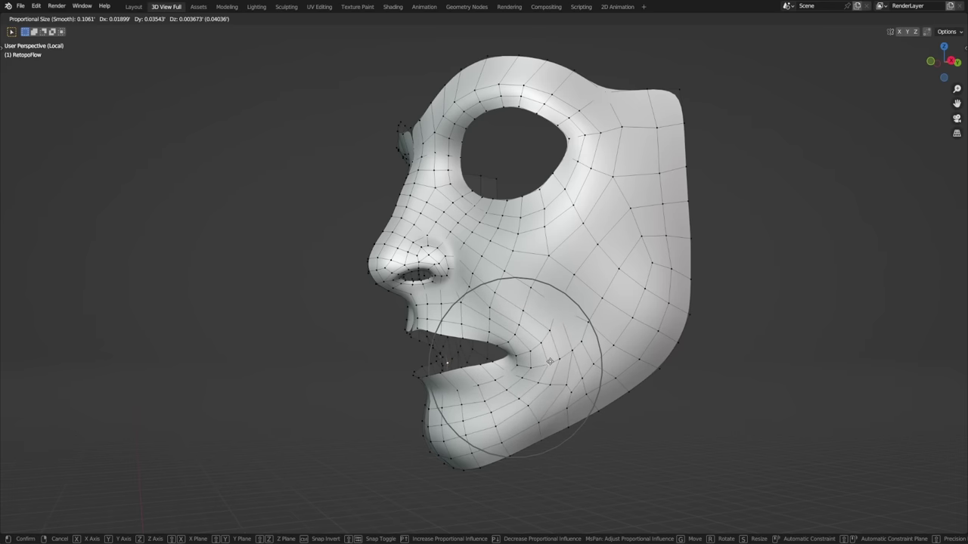
{"action": "right_click", "coordinate": [549, 362]}
Step: Try to pull the outer cheek vertex level with the upper lip outward with proportional editing
{"action": "left_click", "coordinate": [529, 330]}
{"action": "left_click", "coordinate": [631, 317]}
{"action": "middle_click_drag", "start_coordinate": [635, 326], "coordinate": [729, 363]}
{"action": "middle_click_drag", "start_coordinate": [680, 364], "coordinate": [593, 294], "text": "shift"}
{"action": "key", "text": "g"}
{"action": "scroll", "coordinate": [594, 294], "scroll_direction": "up", "scroll_amount": 10}
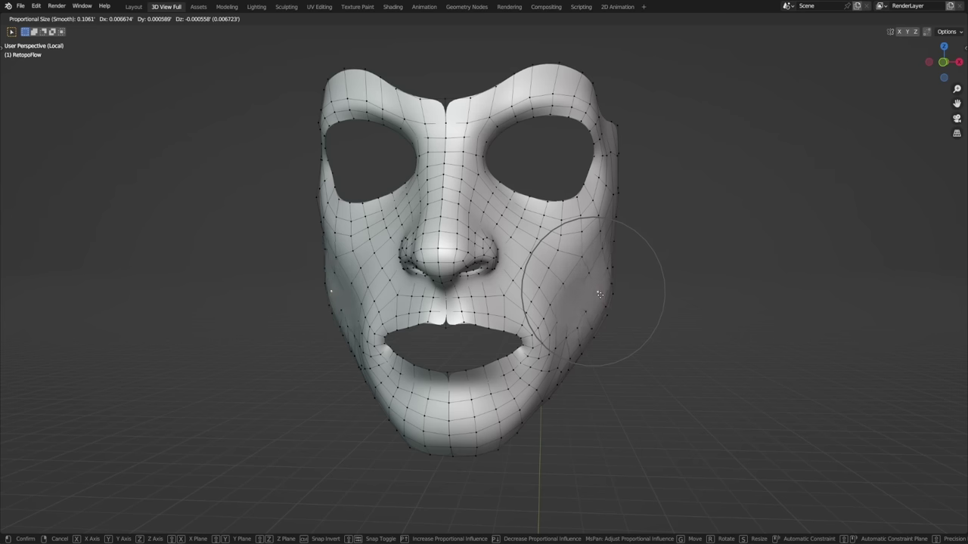
{"action": "left_click", "coordinate": [590, 302]}
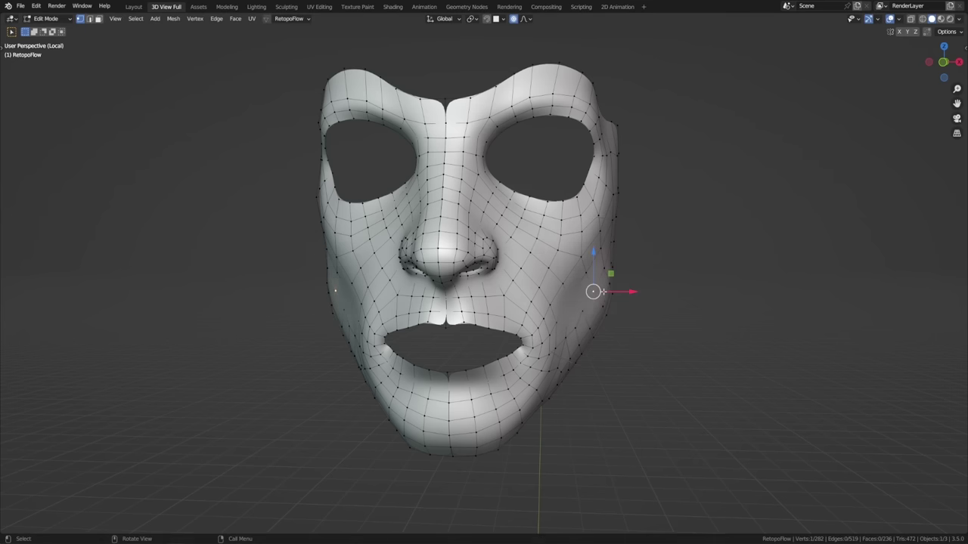
Step: Nudge the cheek vertex level with the nostril slightly backward using smooth proportional editing
{"action": "middle_click_drag", "start_coordinate": [590, 303], "coordinate": [534, 307]}
{"action": "middle_click_drag", "start_coordinate": [520, 258], "coordinate": [499, 261]}
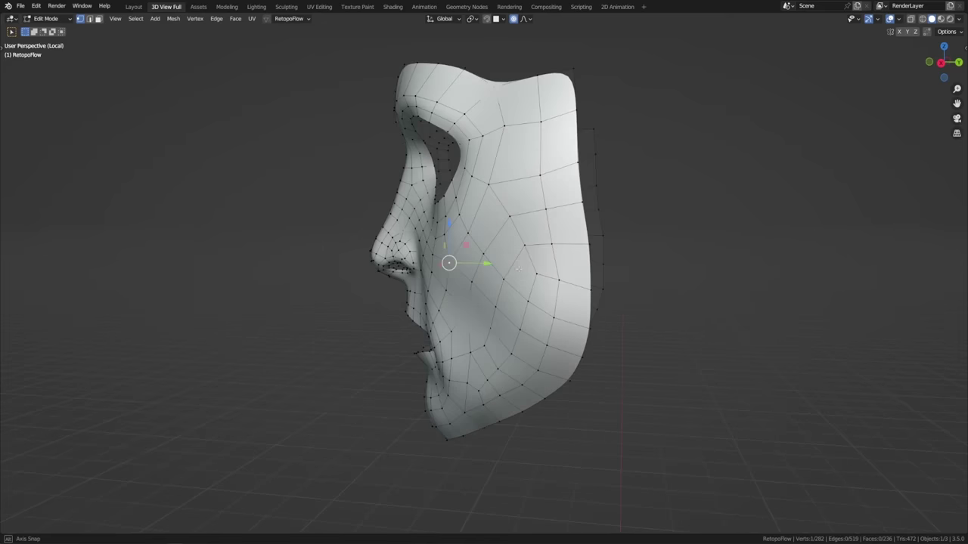
{"action": "key", "text": "g"}
{"action": "scroll", "coordinate": [504, 277], "scroll_direction": "up", "scroll_amount": 8}
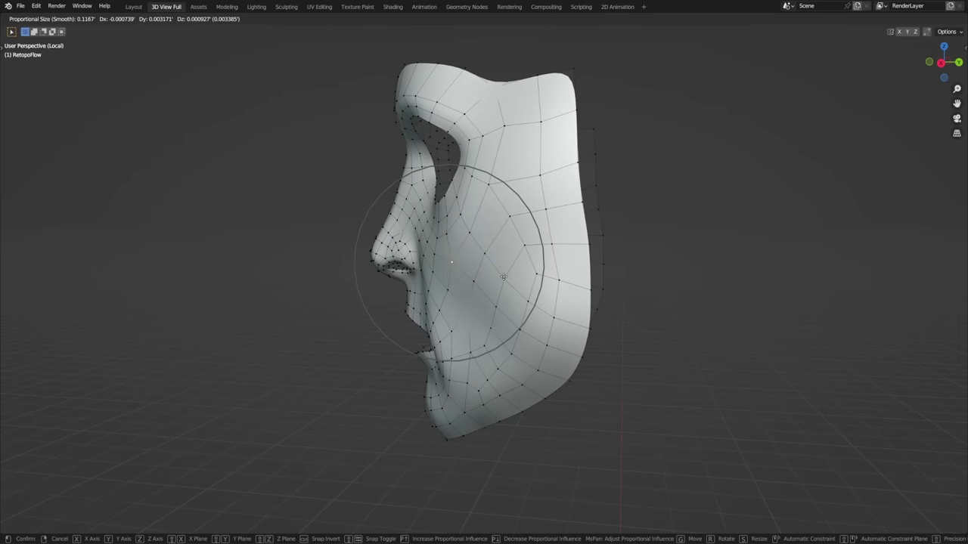
{"action": "left_click", "coordinate": [505, 278]}
{"action": "middle_click_drag", "start_coordinate": [506, 278], "coordinate": [678, 328]}
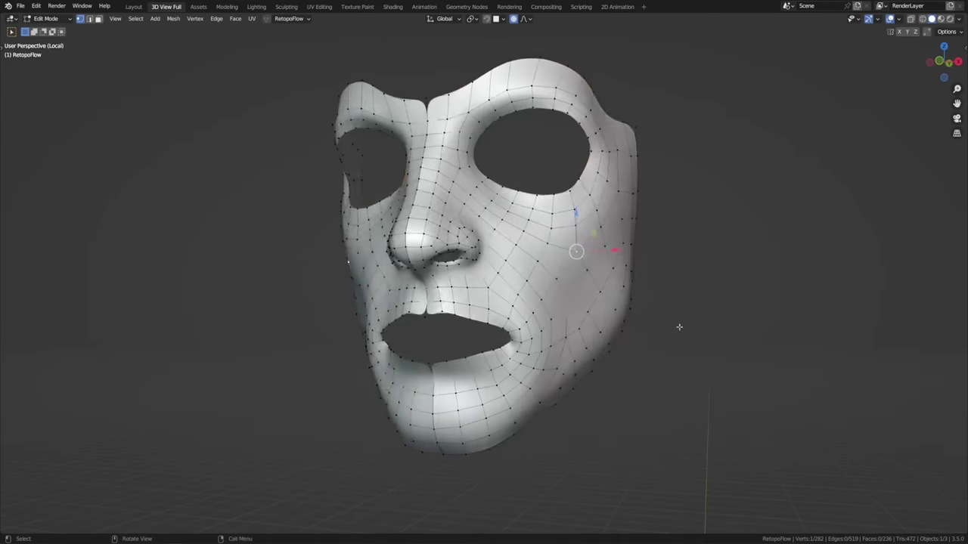
Step: Preview the smoothed face mesh in Object Mode, return to Edit Mode and leave local view to show the full head
{"action": "key", "text": "Tab"}
{"action": "middle_click_drag", "start_coordinate": [605, 324], "coordinate": [626, 327]}
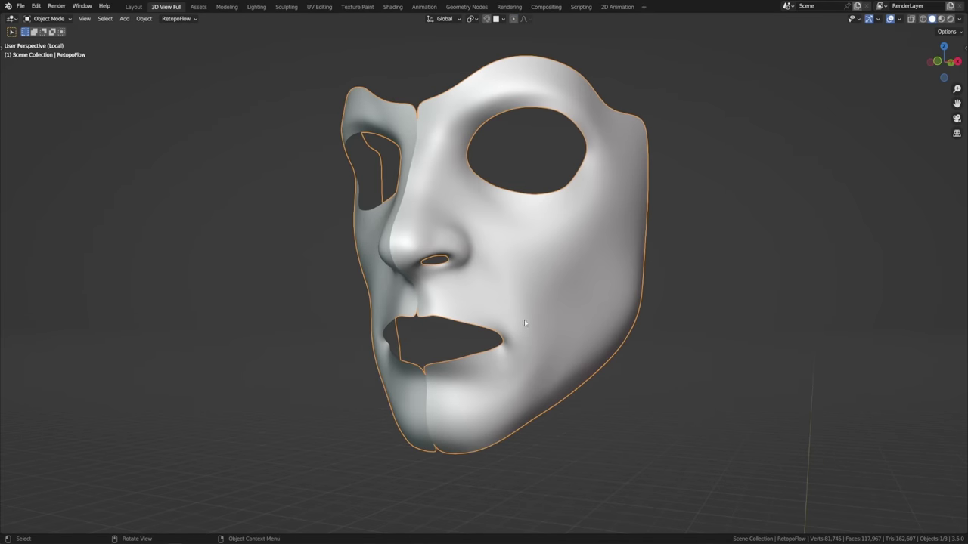
{"action": "key", "text": "Tab"}
{"action": "key", "text": "KP_Divide"}
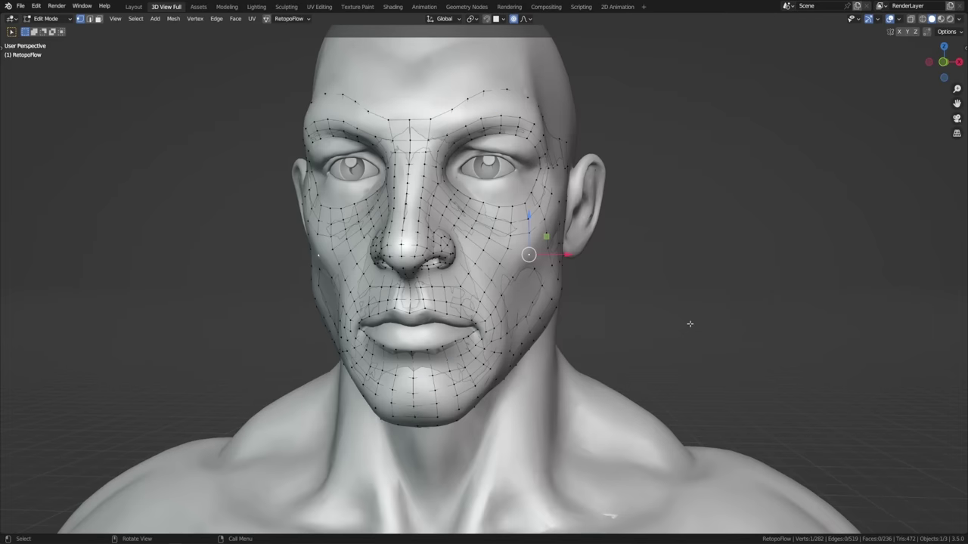
{"action": "middle_click_drag", "start_coordinate": [680, 325], "coordinate": [707, 326]}
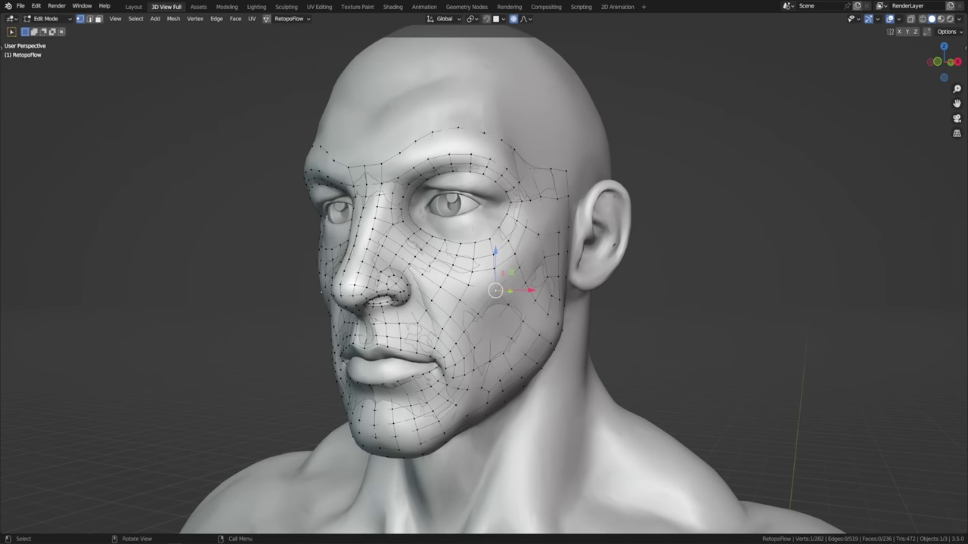
Step: Restart RetopoFlow with PolyPen on the face mesh and close the target symmetry warning
{"action": "left_click", "coordinate": [268, 20]}
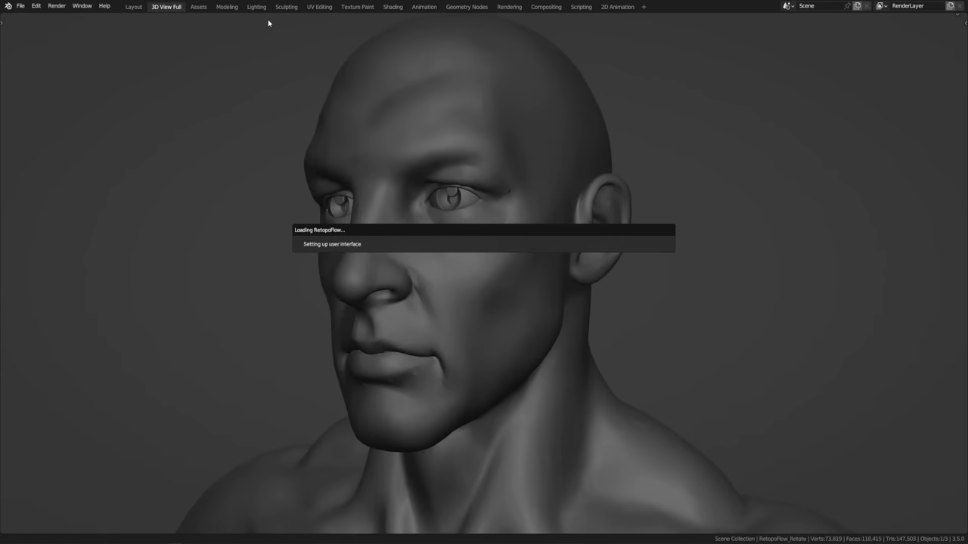
{"action": "left_click_drag", "start_coordinate": [266, 30], "coordinate": [273, 89]}
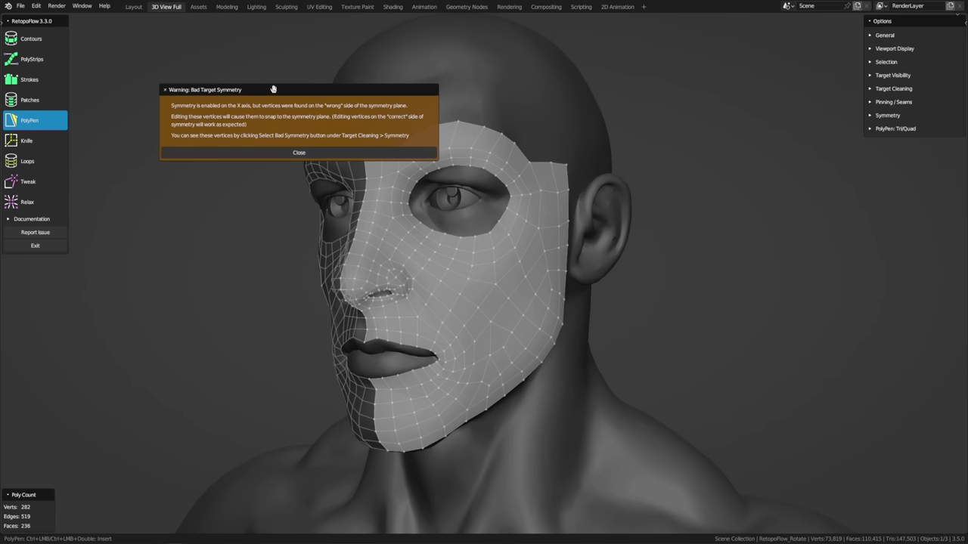
{"action": "left_click", "coordinate": [313, 153]}
Step: Tweak the boundary vertices above the eyebrow to space them evenly toward the temple
{"action": "middle_click_drag", "start_coordinate": [504, 274], "coordinate": [499, 216]}
{"action": "scroll", "coordinate": [495, 212], "scroll_direction": "up", "scroll_amount": 3}
{"action": "middle_click_drag", "start_coordinate": [457, 113], "coordinate": [425, 201], "text": "shift"}
{"action": "key", "text": "8"}
{"action": "left_click_drag", "start_coordinate": [425, 202], "coordinate": [393, 210]}
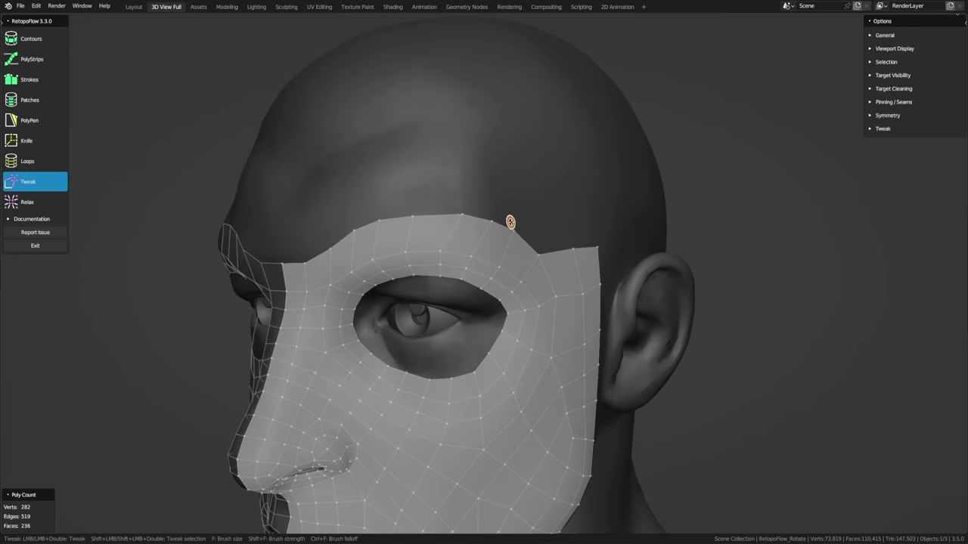
{"action": "middle_click_drag", "start_coordinate": [510, 219], "coordinate": [401, 225]}
{"action": "mouse_move", "coordinate": [399, 226]}
{"action": "left_mouse_down"}
{"action": "mouse_move", "coordinate": [395, 233]}
{"action": "mouse_move", "coordinate": [429, 234]}
{"action": "left_mouse_up"}
{"action": "left_click_drag", "start_coordinate": [474, 238], "coordinate": [471, 250]}
{"action": "middle_click_drag", "start_coordinate": [458, 226], "coordinate": [471, 230]}
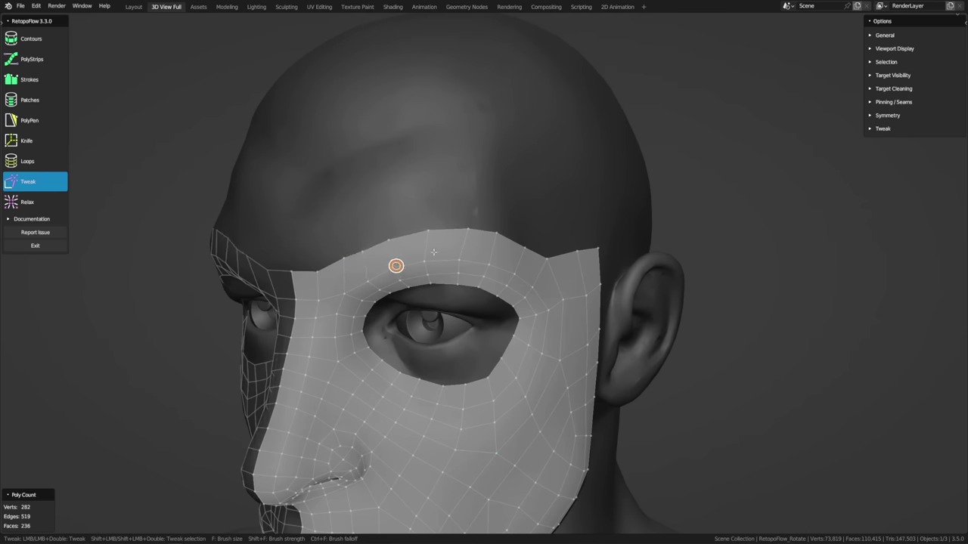
Step: Extend the mesh's upper boundary with a Strokes edge strip across the forehead from the temple to the center line
{"action": "key", "text": "5"}
{"action": "middle_click_drag", "start_coordinate": [396, 265], "coordinate": [520, 203]}
{"action": "left_click", "coordinate": [29, 79]}
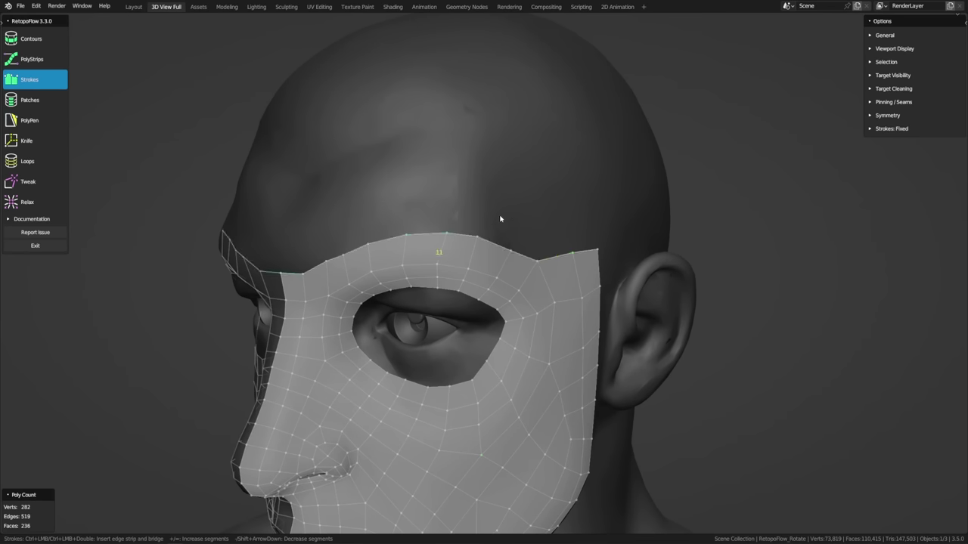
{"action": "mouse_move", "coordinate": [514, 218]}
{"action": "middle_mouse_down"}
{"action": "mouse_move", "coordinate": [512, 233]}
{"action": "mouse_move", "coordinate": [504, 231]}
{"action": "middle_mouse_up"}
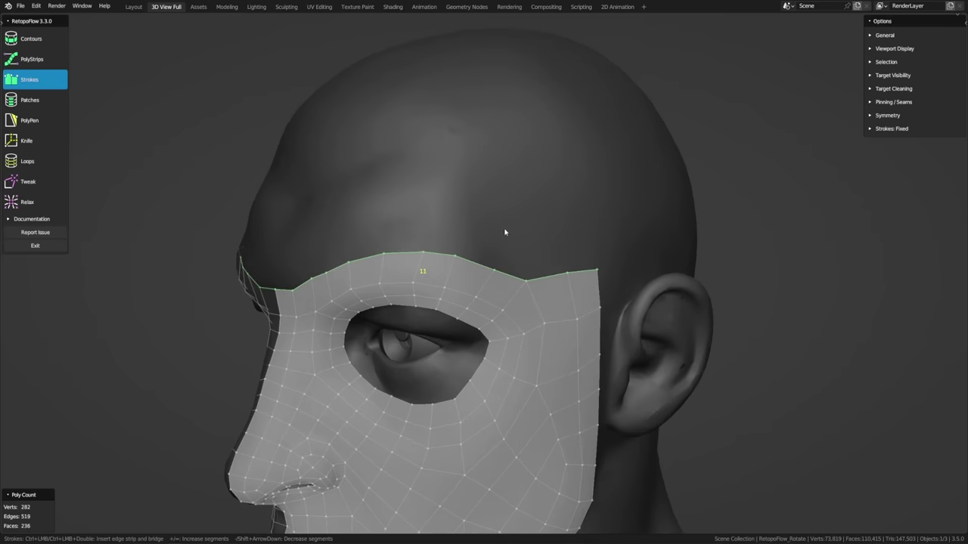
{"action": "mouse_move", "coordinate": [599, 230]}
{"action": "left_mouse_down"}
{"action": "mouse_move", "coordinate": [401, 218]}
{"action": "mouse_move", "coordinate": [283, 242]}
{"action": "mouse_move", "coordinate": [248, 230]}
{"action": "left_mouse_up"}
{"action": "middle_click_drag", "start_coordinate": [482, 217], "coordinate": [525, 229]}
Step: Tweak the new strip's vertices near the center line downward to follow the curve of the brow
{"action": "key", "text": "8"}
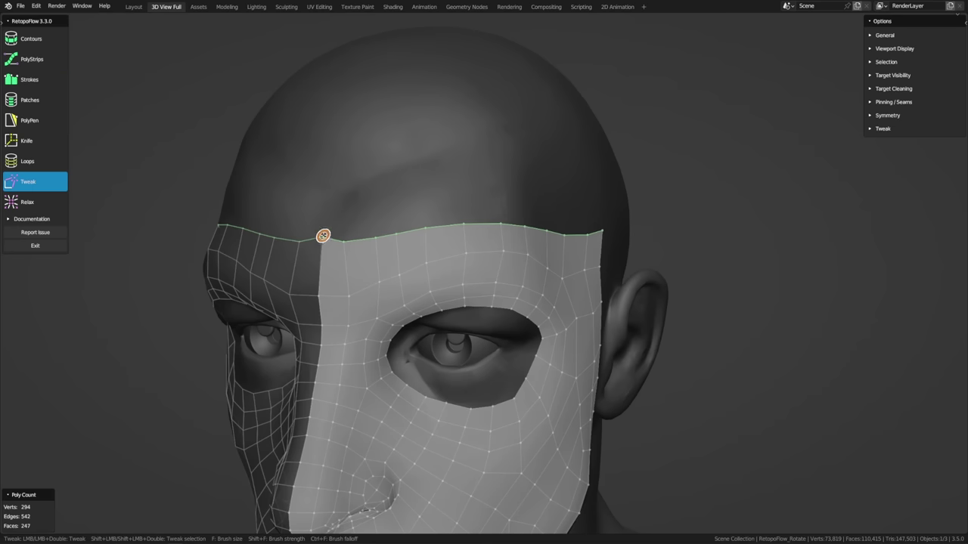
{"action": "left_click_drag", "start_coordinate": [342, 268], "coordinate": [375, 257]}
{"action": "left_click_drag", "start_coordinate": [397, 233], "coordinate": [399, 240]}
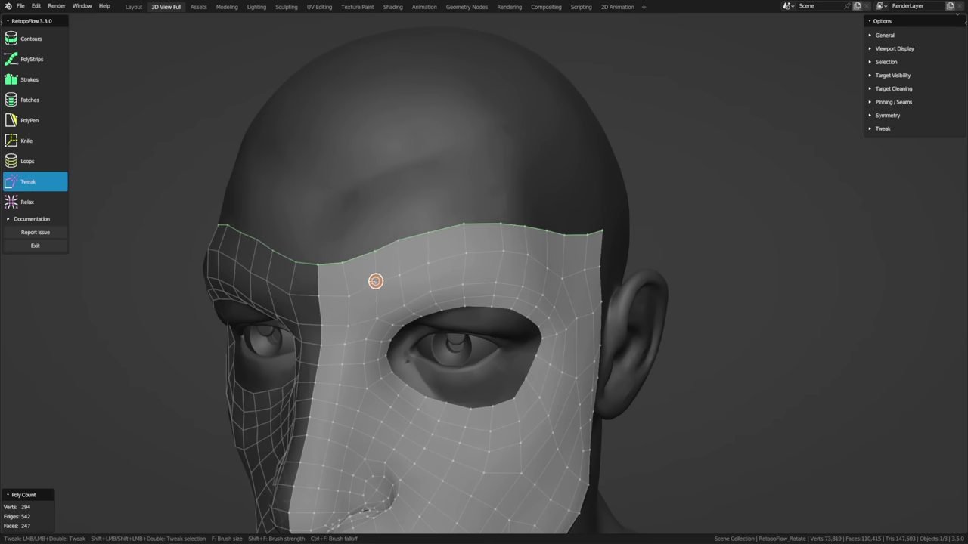
Step: Add a PolyPen quad on the forehead above the inner brow, beside the center line
{"action": "key", "text": "3"}
{"action": "mouse_move", "coordinate": [376, 251]}
{"action": "middle_mouse_down"}
{"action": "mouse_move", "coordinate": [397, 234]}
{"action": "mouse_move", "coordinate": [424, 259]}
{"action": "middle_mouse_up"}
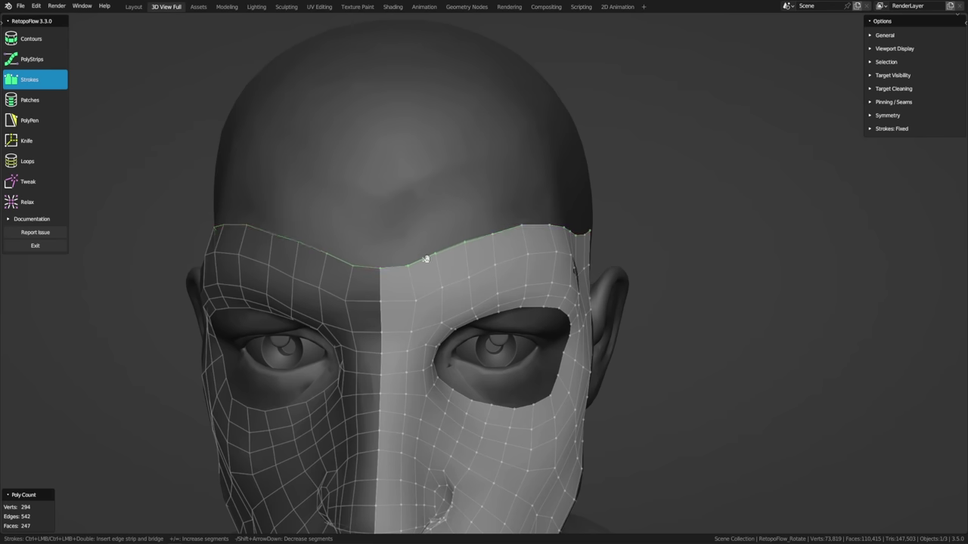
{"action": "left_click", "coordinate": [45, 120]}
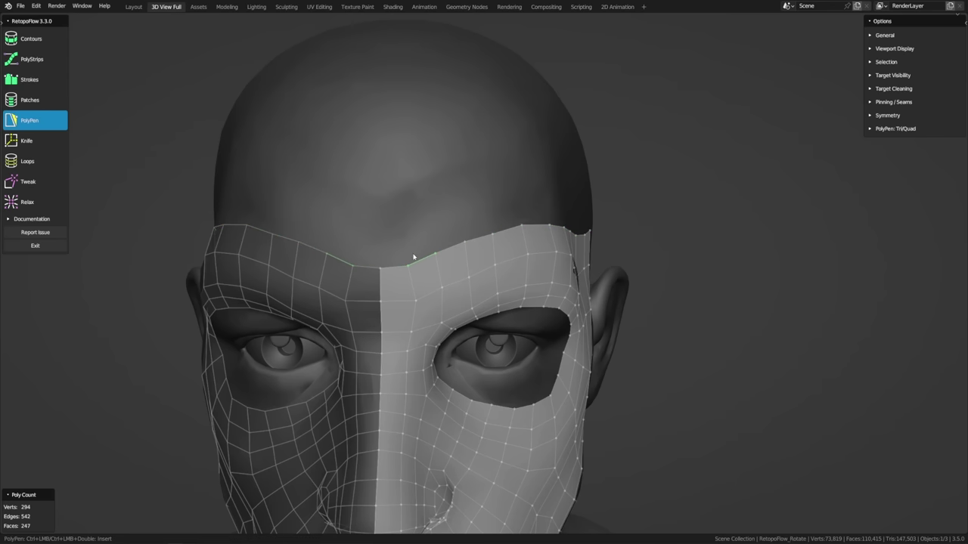
{"action": "scroll", "coordinate": [404, 254], "scroll_direction": "up", "scroll_amount": 1}
{"action": "mouse_move", "coordinate": [413, 257]}
{"action": "middle_mouse_down"}
{"action": "mouse_move", "coordinate": [403, 255]}
{"action": "mouse_move", "coordinate": [405, 231]}
{"action": "mouse_move", "coordinate": [412, 245]}
{"action": "middle_mouse_up"}
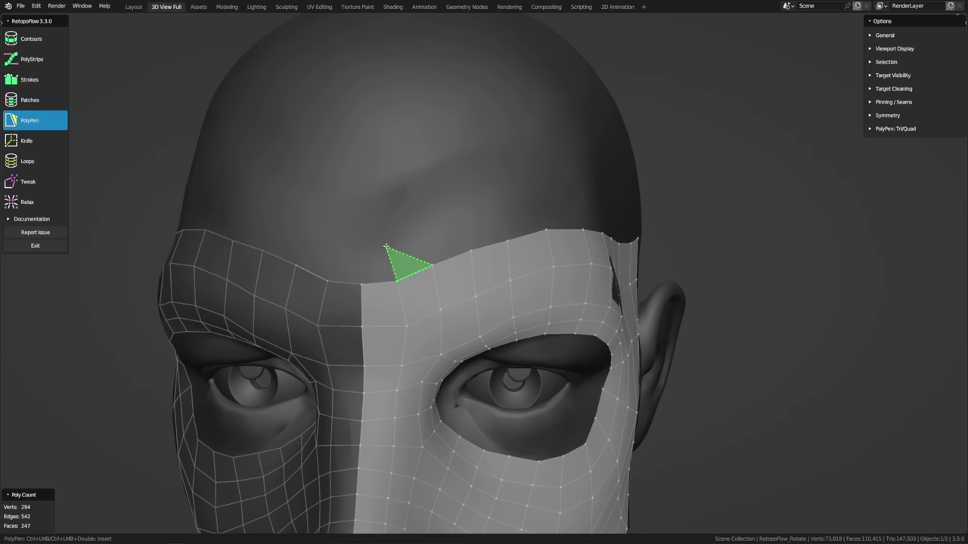
{"action": "left_click", "coordinate": [409, 209], "text": "ctrl"}
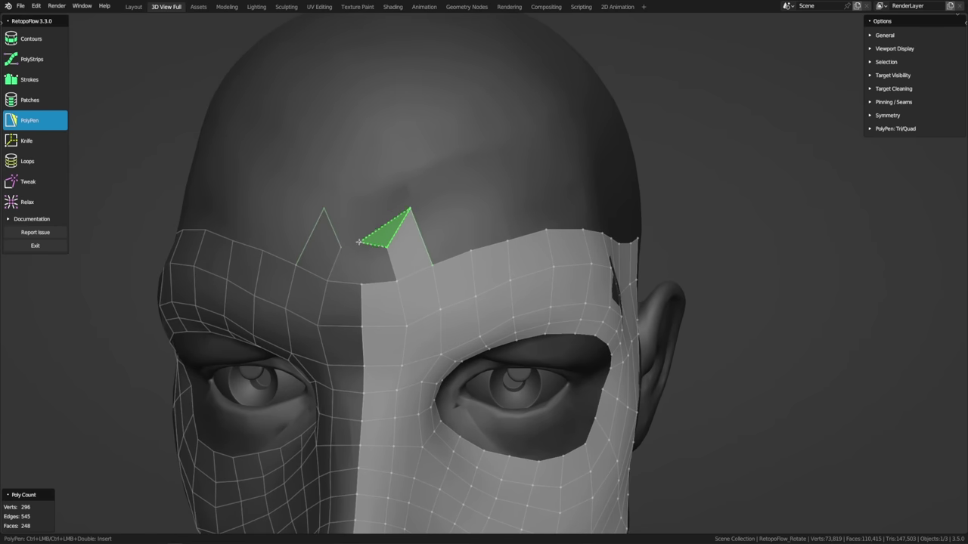
Step: Close the forehead center above the brow with PolyPen quads along the center line, tweaking their corner vertices into even spacing
{"action": "left_click", "coordinate": [369, 195], "text": "ctrl"}
{"action": "key", "text": "8"}
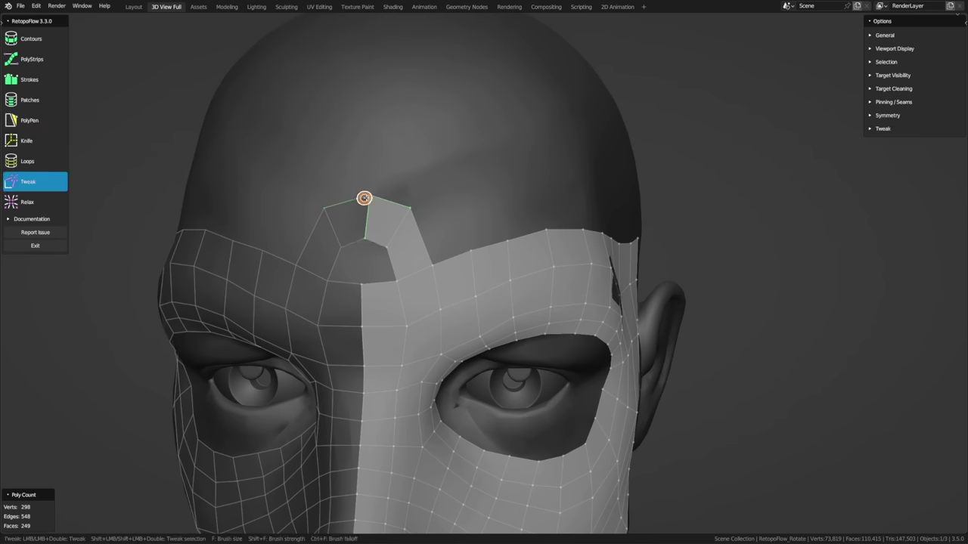
{"action": "left_click_drag", "start_coordinate": [413, 208], "coordinate": [415, 210]}
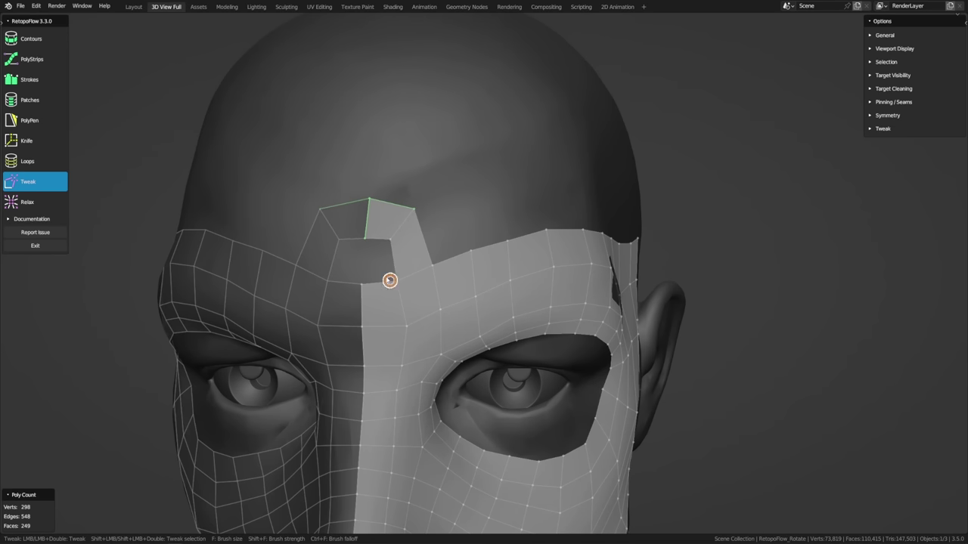
{"action": "key", "text": "5"}
{"action": "left_click", "coordinate": [379, 279]}
{"action": "left_click", "coordinate": [380, 242], "text": "ctrl"}
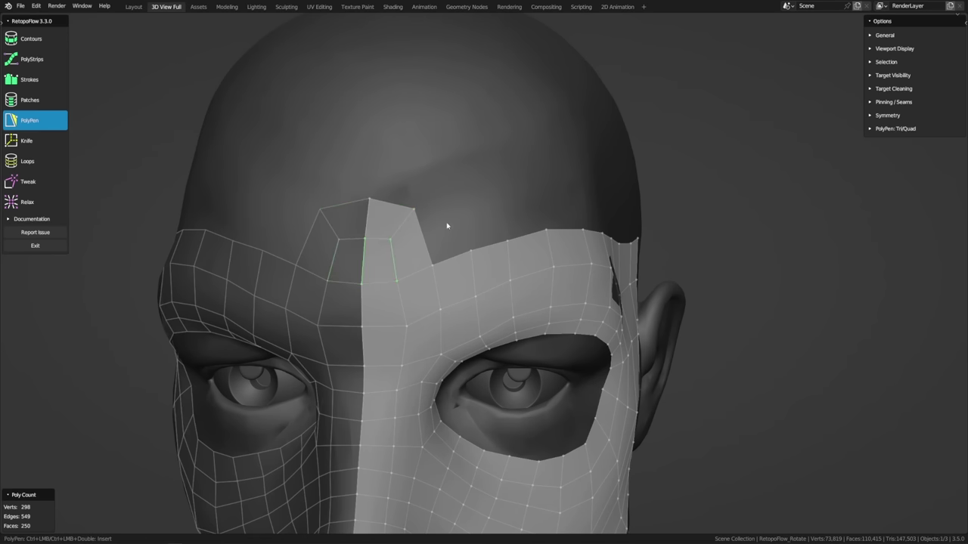
Step: Tweak the vertices beside the new center quads and along the forehead boundary to even out the mesh toward the temple
{"action": "key", "text": "KP_1"}
{"action": "key", "text": "8"}
{"action": "left_click_drag", "start_coordinate": [451, 208], "coordinate": [406, 210]}
{"action": "middle_click_drag", "start_coordinate": [473, 237], "coordinate": [430, 246]}
{"action": "key", "text": "5"}
{"action": "key", "text": "8"}
{"action": "left_click_drag", "start_coordinate": [361, 325], "coordinate": [350, 324]}
{"action": "key", "text": "5"}
{"action": "scroll", "coordinate": [431, 205], "scroll_direction": "down", "scroll_amount": 1}
{"action": "middle_click_drag", "start_coordinate": [439, 206], "coordinate": [396, 216]}
{"action": "scroll", "coordinate": [396, 216], "scroll_direction": "up", "scroll_amount": 1}
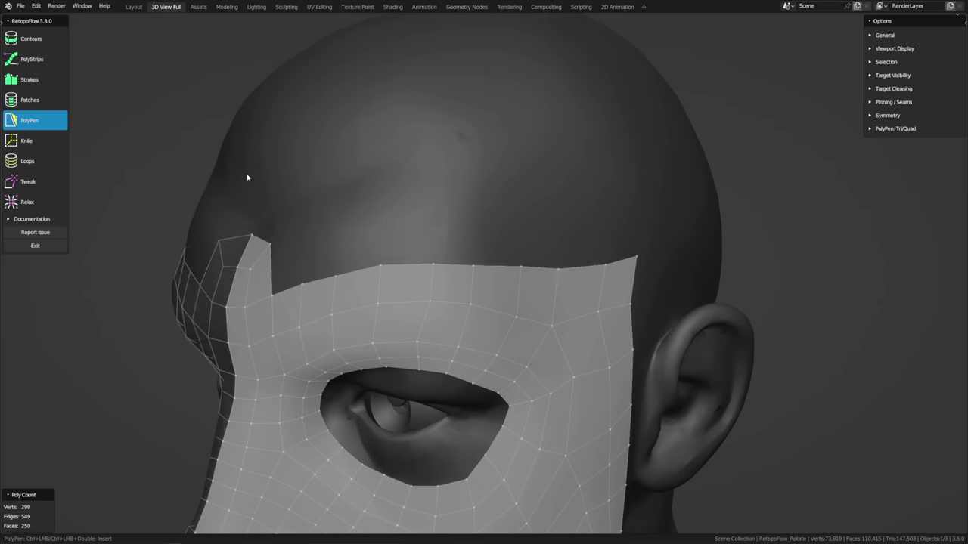
Step: Extend the forehead boundary with a nine-segment Strokes strip from the center quads to the temple, then tweak its temple vertices into line
{"action": "left_click", "coordinate": [45, 78]}
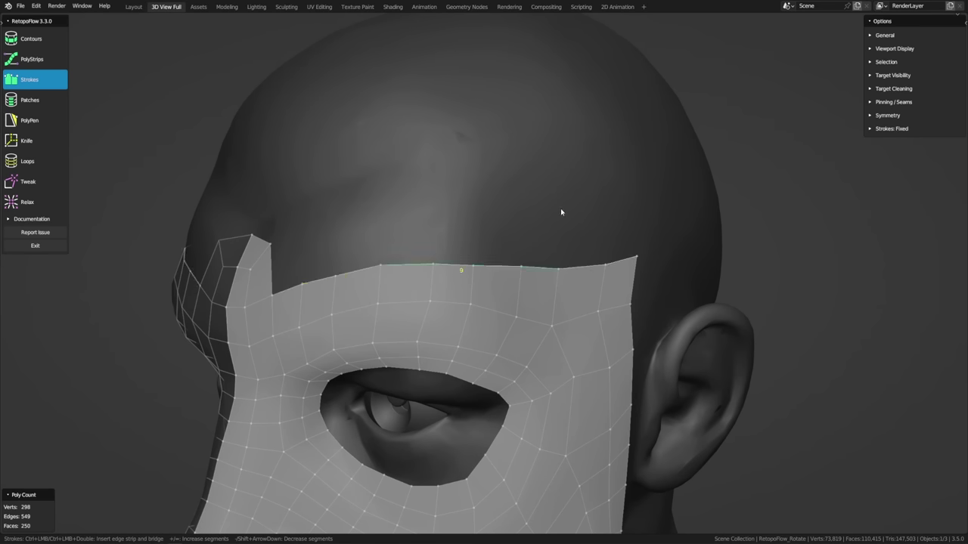
{"action": "middle_click_drag", "start_coordinate": [561, 212], "coordinate": [539, 235]}
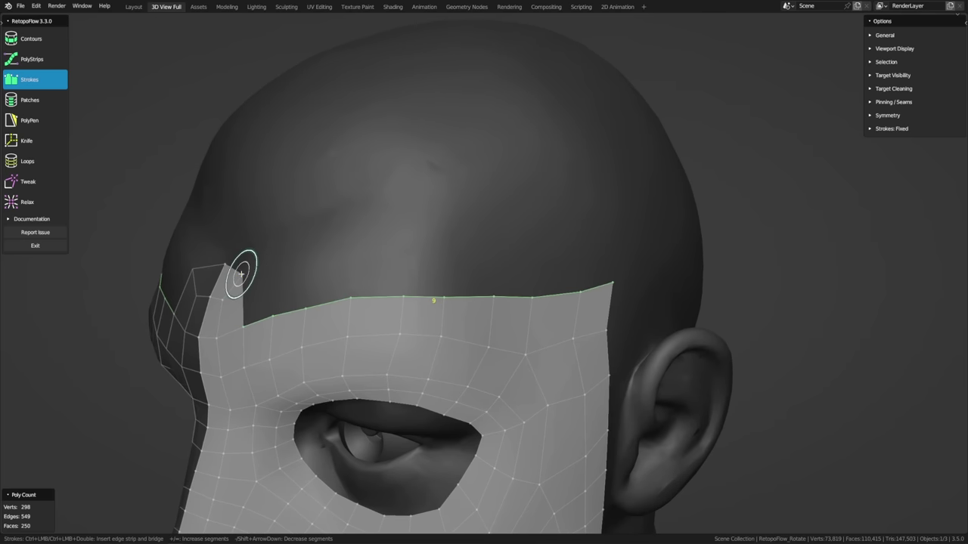
{"action": "left_click_drag", "start_coordinate": [246, 272], "coordinate": [623, 247]}
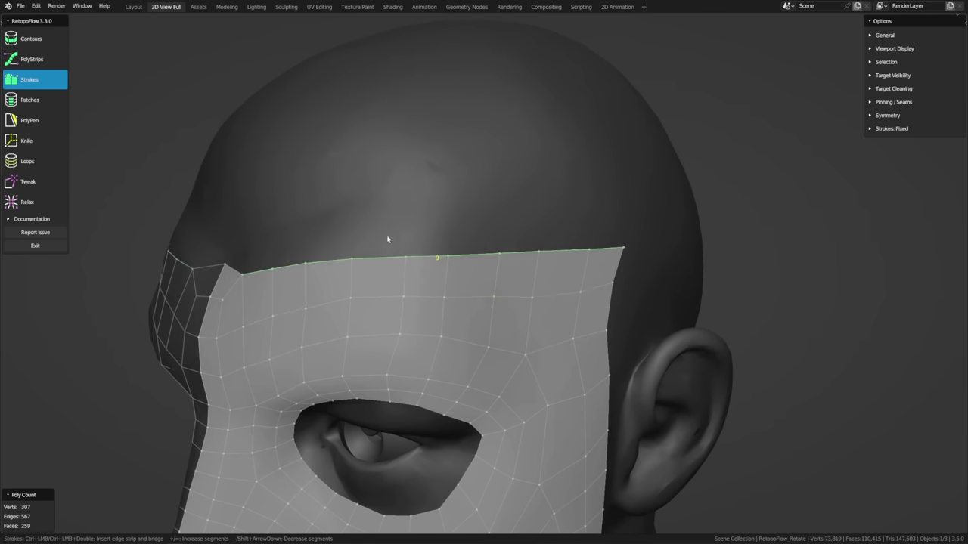
{"action": "mouse_move", "coordinate": [389, 240]}
{"action": "middle_mouse_down"}
{"action": "mouse_move", "coordinate": [415, 240]}
{"action": "mouse_move", "coordinate": [356, 238]}
{"action": "middle_mouse_up"}
{"action": "key", "text": "8"}
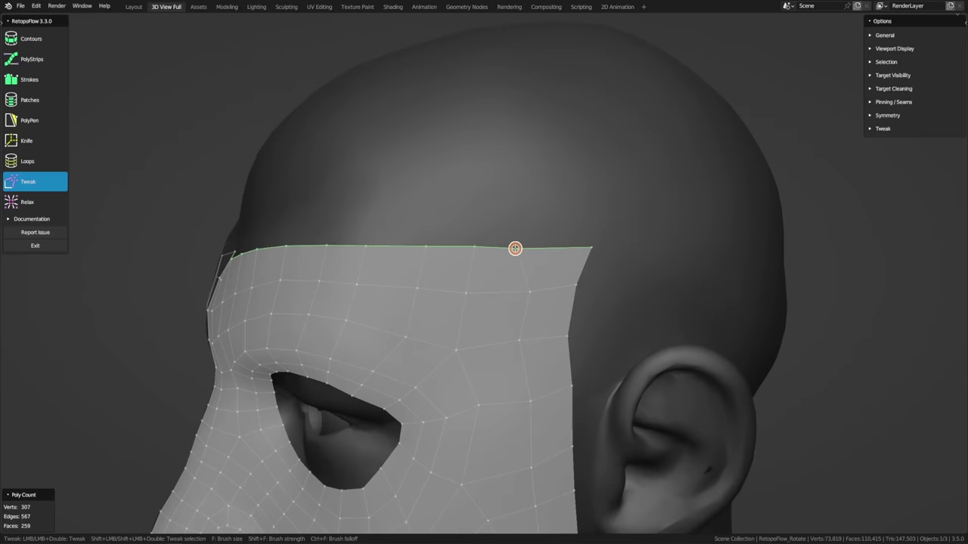
{"action": "left_click_drag", "start_coordinate": [474, 248], "coordinate": [415, 248]}
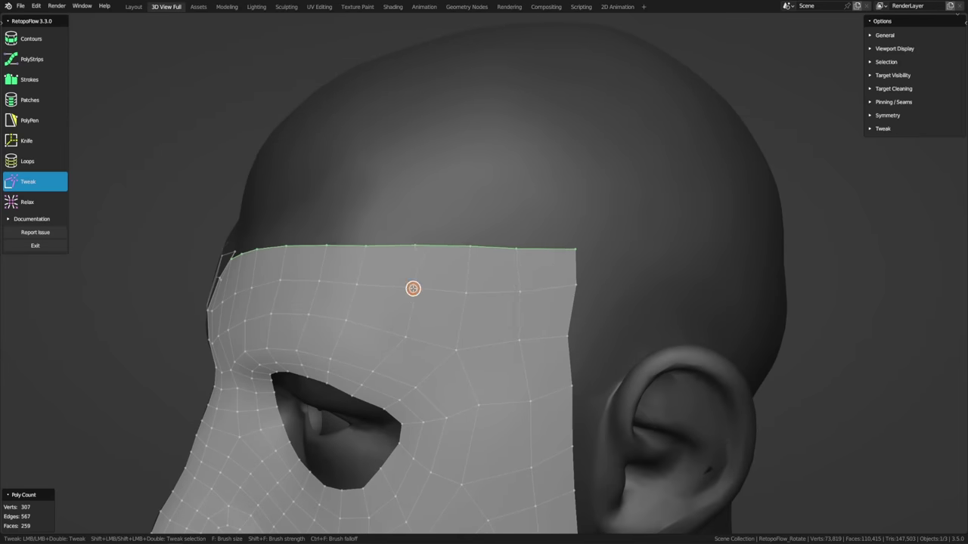
Step: Extend the forehead upward with a ten-segment Strokes strip drawn from the center line across to the temple
{"action": "key", "text": "3"}
{"action": "mouse_move", "coordinate": [406, 287]}
{"action": "middle_mouse_down"}
{"action": "mouse_move", "coordinate": [451, 233]}
{"action": "mouse_move", "coordinate": [478, 239]}
{"action": "middle_mouse_up"}
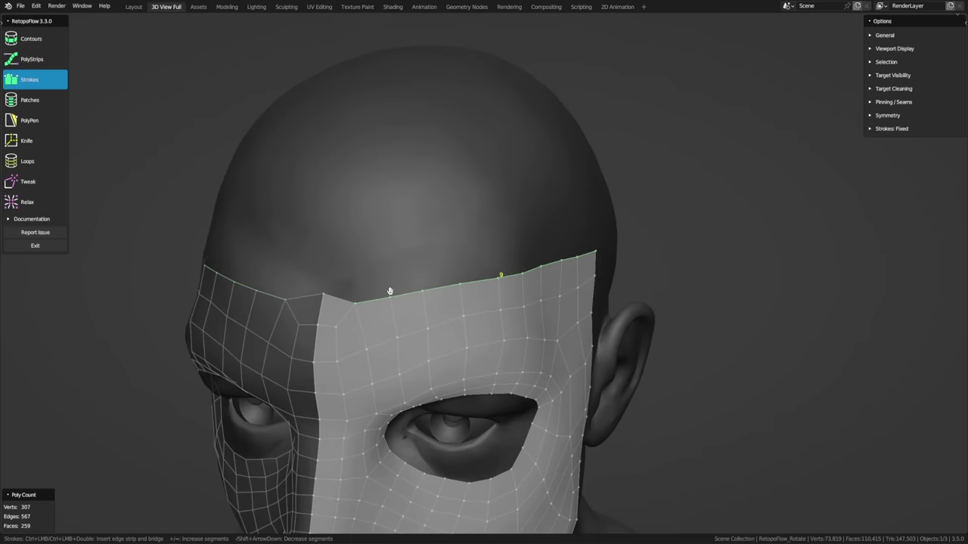
{"action": "mouse_move", "coordinate": [418, 256]}
{"action": "middle_mouse_down"}
{"action": "mouse_move", "coordinate": [414, 228]}
{"action": "mouse_move", "coordinate": [427, 252]}
{"action": "middle_mouse_up"}
{"action": "mouse_move", "coordinate": [274, 265]}
{"action": "left_mouse_down", "text": "ctrl"}
{"action": "mouse_move", "coordinate": [392, 279]}
{"action": "mouse_move", "coordinate": [624, 257]}
{"action": "mouse_move", "coordinate": [631, 268]}
{"action": "left_mouse_up", "text": "ctrl"}
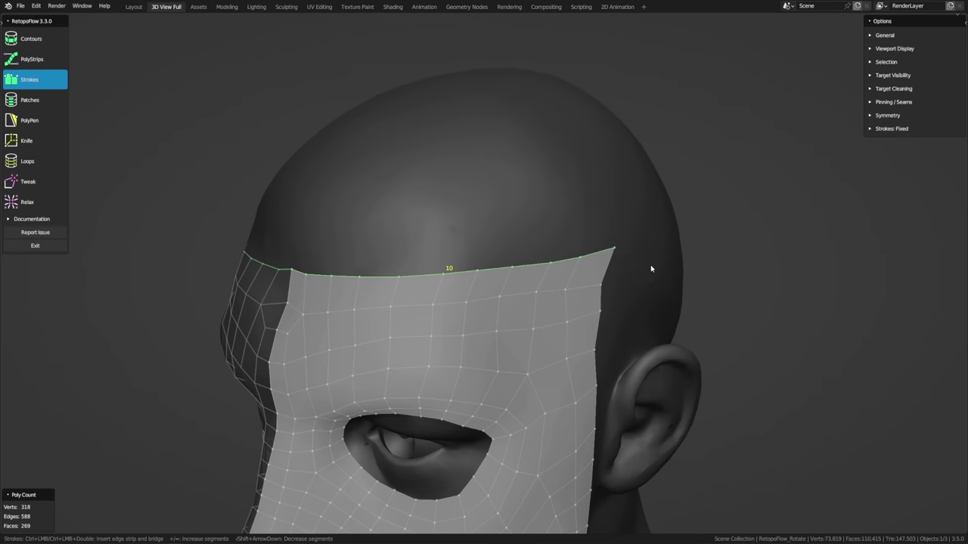
Step: Tweak the top strip's vertices from the center line to the temple into an even, smooth edge
{"action": "middle_click_drag", "start_coordinate": [653, 270], "coordinate": [678, 264]}
{"action": "key", "text": "8"}
{"action": "mouse_move", "coordinate": [346, 292]}
{"action": "left_mouse_down"}
{"action": "mouse_move", "coordinate": [421, 283]}
{"action": "mouse_move", "coordinate": [348, 286]}
{"action": "left_mouse_up"}
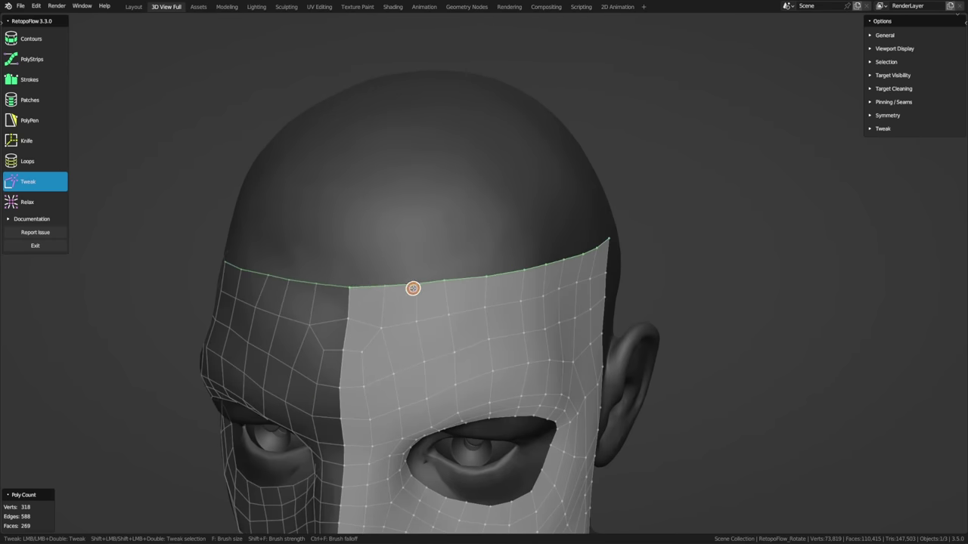
{"action": "middle_click_drag", "start_coordinate": [467, 311], "coordinate": [395, 303]}
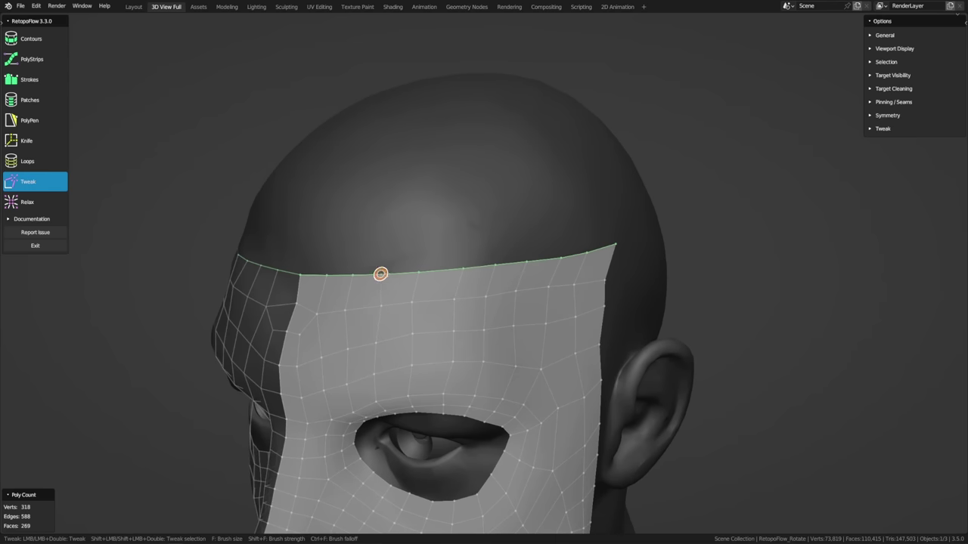
{"action": "middle_click_drag", "start_coordinate": [429, 331], "coordinate": [579, 244]}
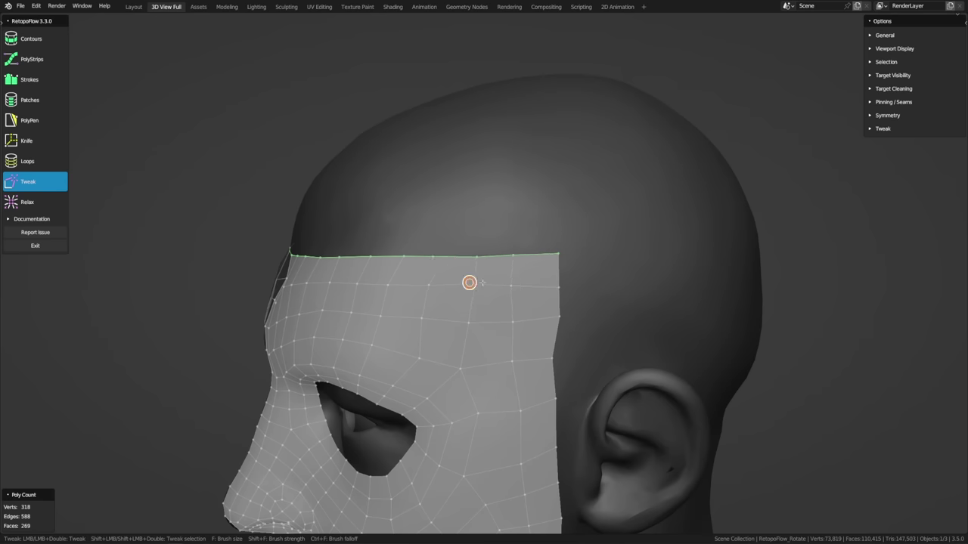
Step: Smooth the forehead and temple quads with Quick Relax
{"action": "key", "text": "3"}
{"action": "middle_click_drag", "start_coordinate": [597, 303], "coordinate": [617, 312]}
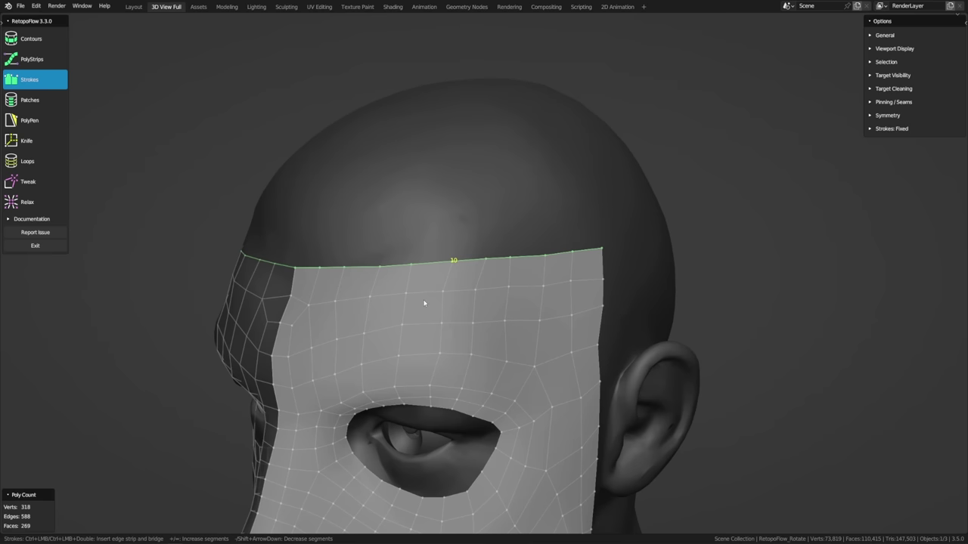
{"action": "key", "text": "z"}
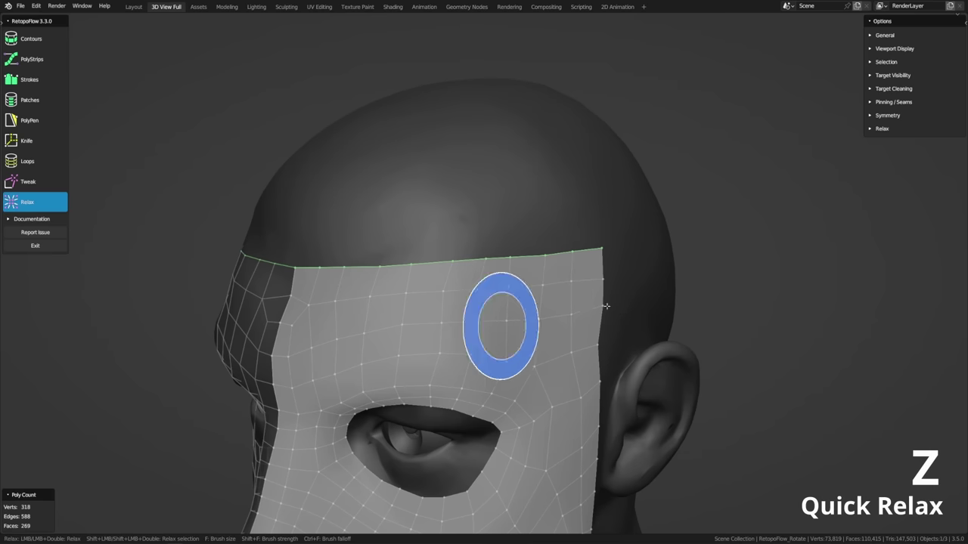
{"action": "middle_click_drag", "start_coordinate": [674, 307], "coordinate": [582, 266]}
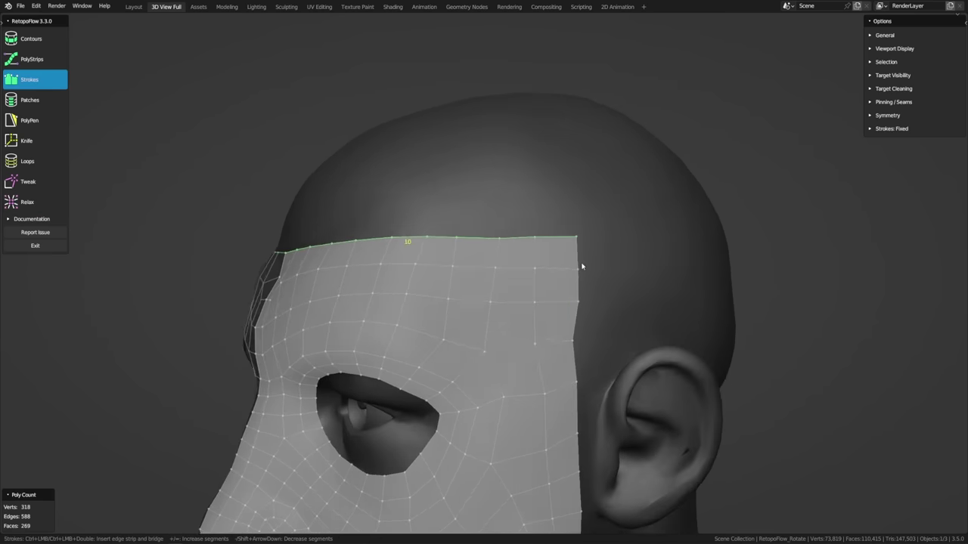
{"action": "key", "text": "z"}
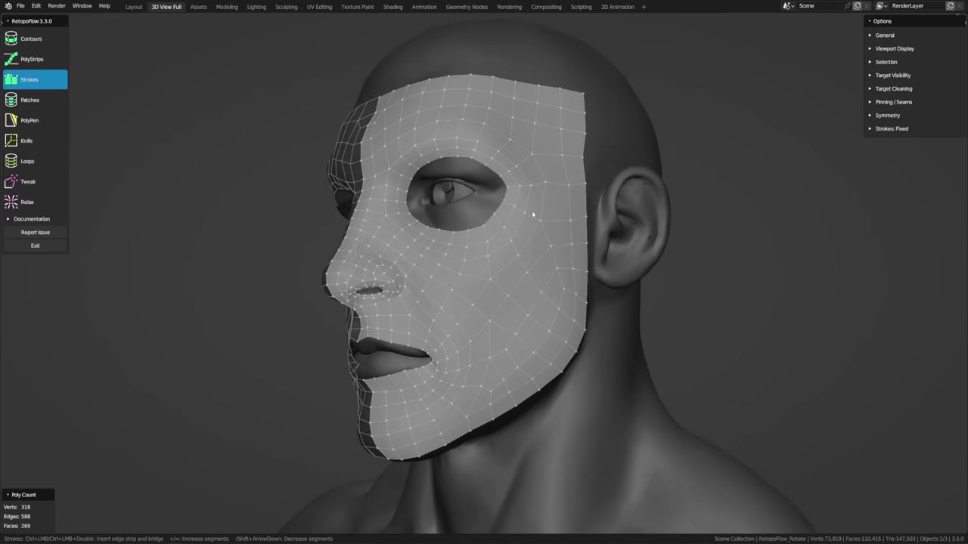
Step: Bridge the eye opening to the eyelid rim with a closed 20-segment Strokes loop, increasing the bridge to three rings of quads
{"action": "scroll", "coordinate": [532, 215], "scroll_direction": "up", "scroll_amount": 6}
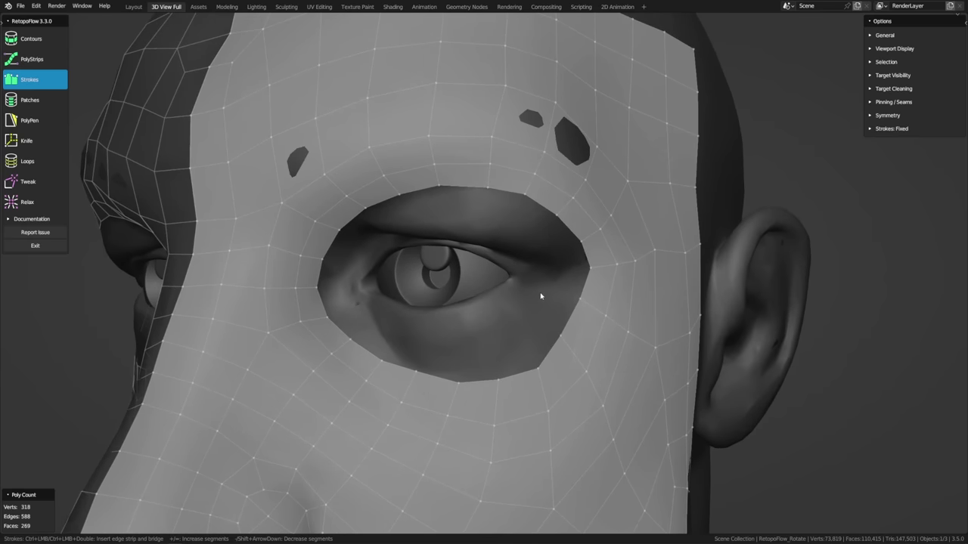
{"action": "double_click", "coordinate": [567, 317]}
{"action": "mouse_move", "coordinate": [520, 262]}
{"action": "middle_mouse_down"}
{"action": "mouse_move", "coordinate": [520, 283]}
{"action": "mouse_move", "coordinate": [521, 266]}
{"action": "middle_mouse_up"}
{"action": "scroll", "coordinate": [521, 266], "scroll_direction": "up", "scroll_amount": 2}
{"action": "middle_click_drag", "start_coordinate": [527, 228], "coordinate": [530, 239], "text": "shift"}
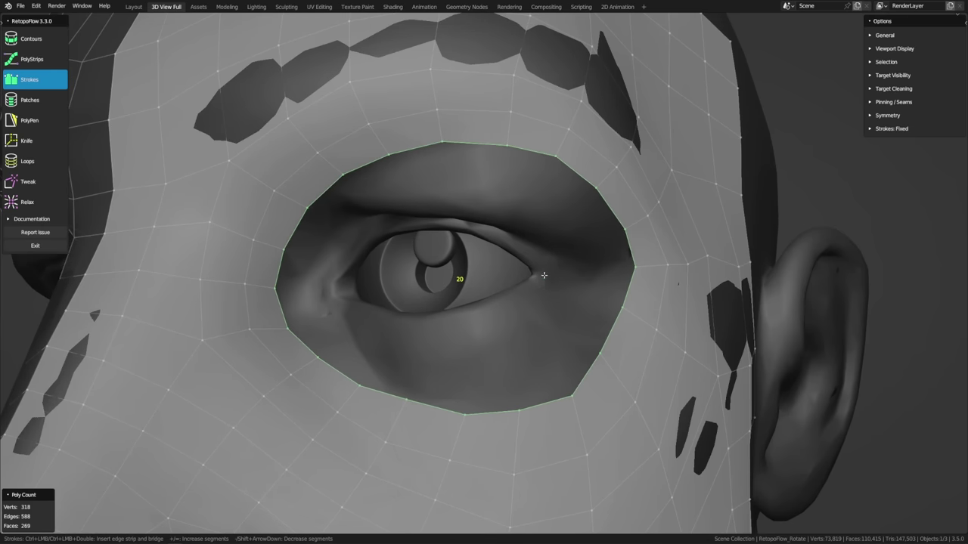
{"action": "mouse_move", "coordinate": [538, 266]}
{"action": "left_mouse_down"}
{"action": "mouse_move", "coordinate": [476, 228]}
{"action": "mouse_move", "coordinate": [432, 227]}
{"action": "mouse_move", "coordinate": [384, 235]}
{"action": "mouse_move", "coordinate": [335, 281]}
{"action": "mouse_move", "coordinate": [345, 307]}
{"action": "mouse_move", "coordinate": [445, 317]}
{"action": "mouse_move", "coordinate": [518, 292]}
{"action": "mouse_move", "coordinate": [542, 266]}
{"action": "left_mouse_up"}
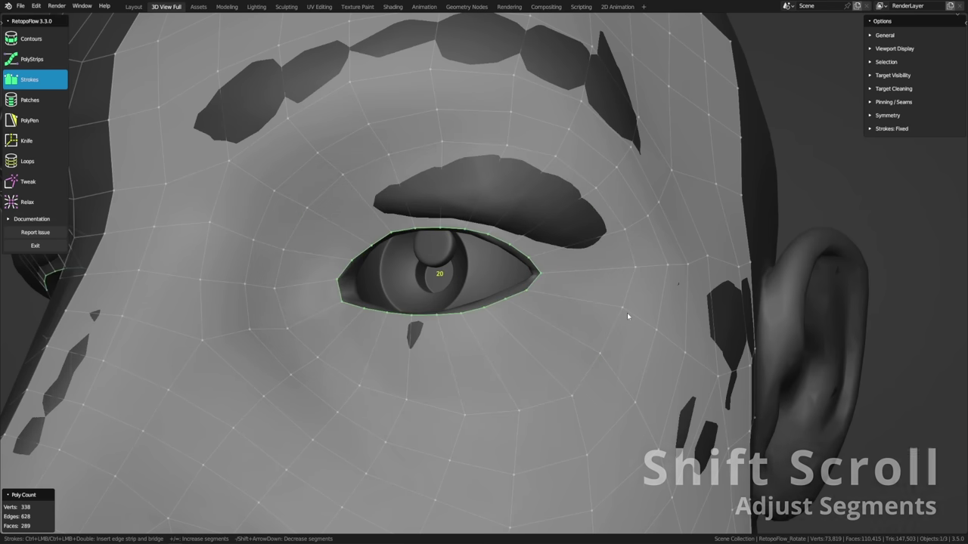
{"action": "scroll", "coordinate": [627, 316], "scroll_direction": "up", "scroll_amount": 2, "text": "shift"}
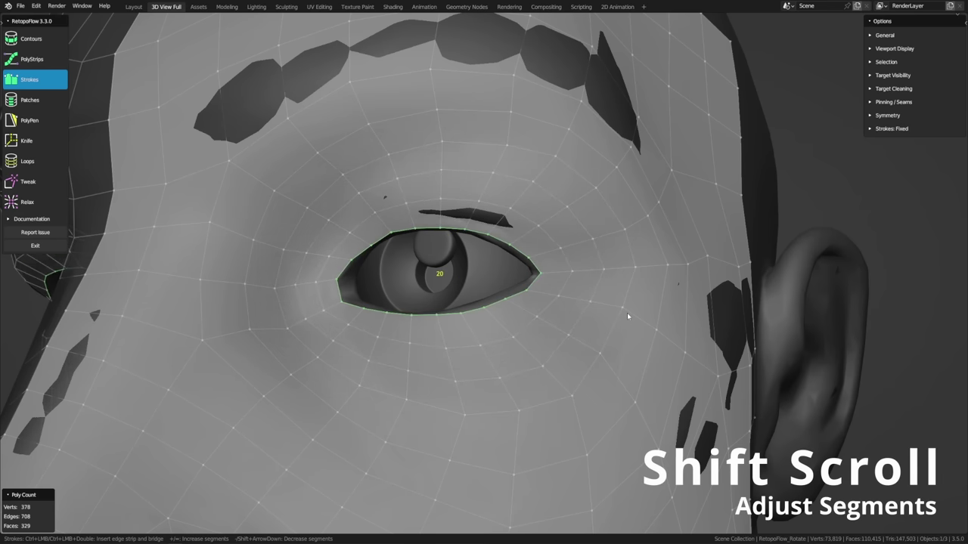
Step: Tweak the new eyelid rings' vertices above the eye and around its inner corner to follow the sculpted lid
{"action": "middle_click_drag", "start_coordinate": [588, 307], "coordinate": [592, 303]}
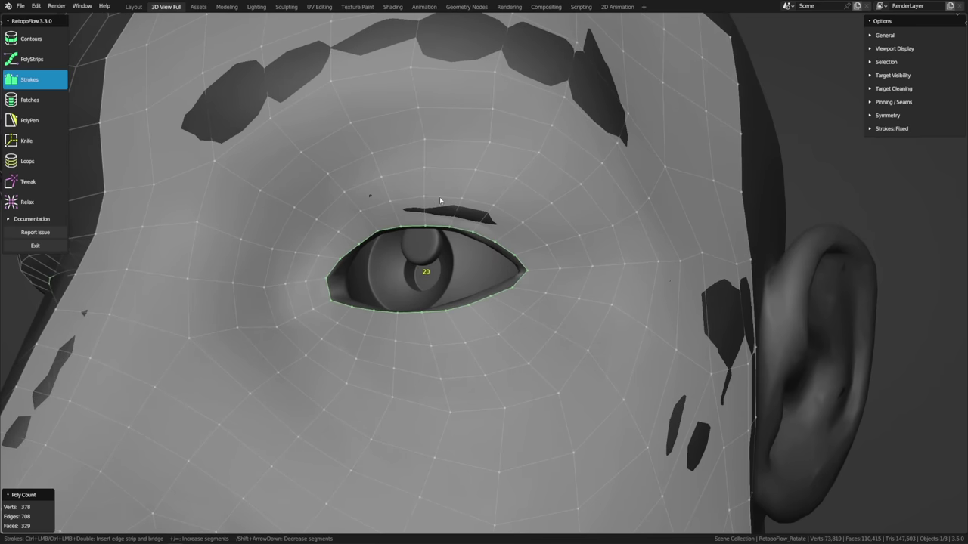
{"action": "key", "text": "8"}
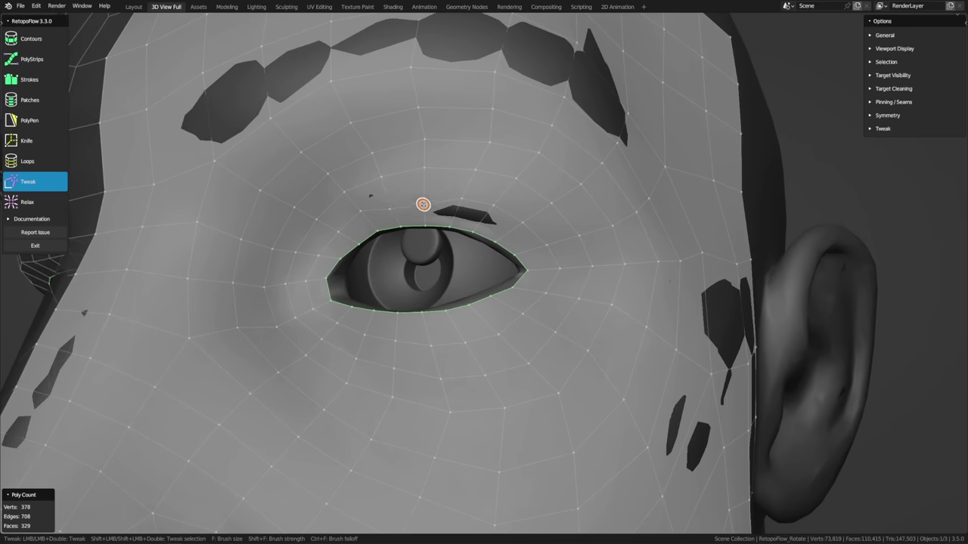
{"action": "left_click_drag", "start_coordinate": [423, 204], "coordinate": [488, 216]}
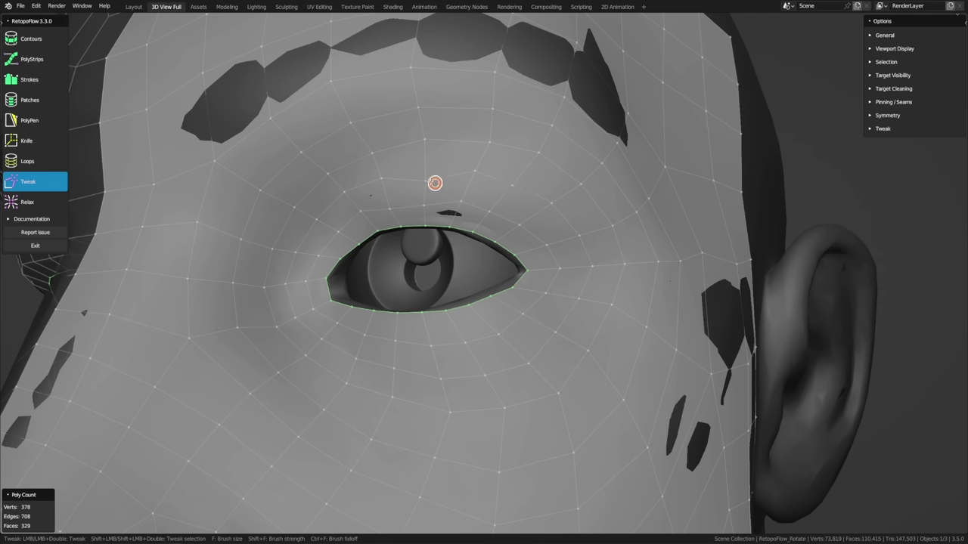
{"action": "mouse_move", "coordinate": [341, 198]}
{"action": "left_mouse_down"}
{"action": "mouse_move", "coordinate": [356, 217]}
{"action": "mouse_move", "coordinate": [460, 208]}
{"action": "mouse_move", "coordinate": [468, 233]}
{"action": "mouse_move", "coordinate": [518, 238]}
{"action": "left_mouse_up"}
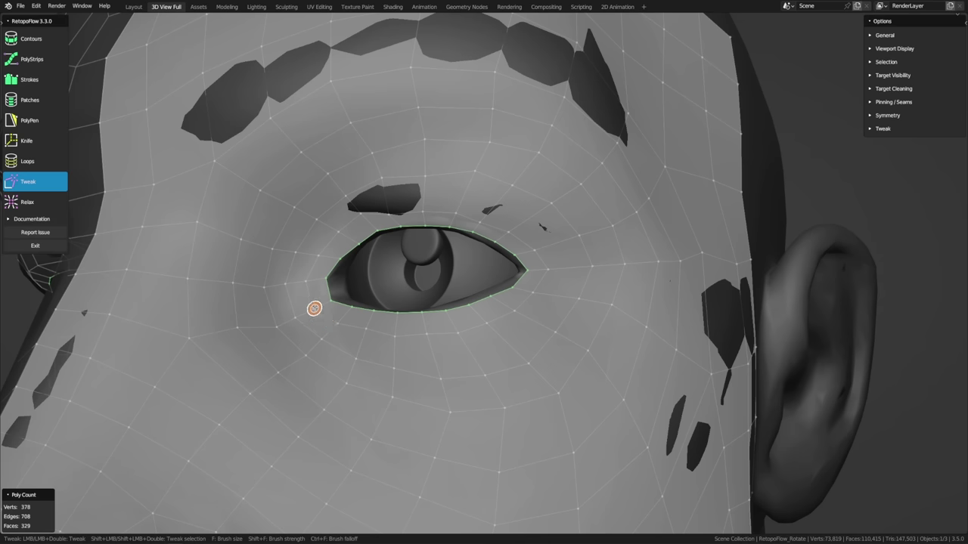
{"action": "left_click_drag", "start_coordinate": [314, 308], "coordinate": [324, 299]}
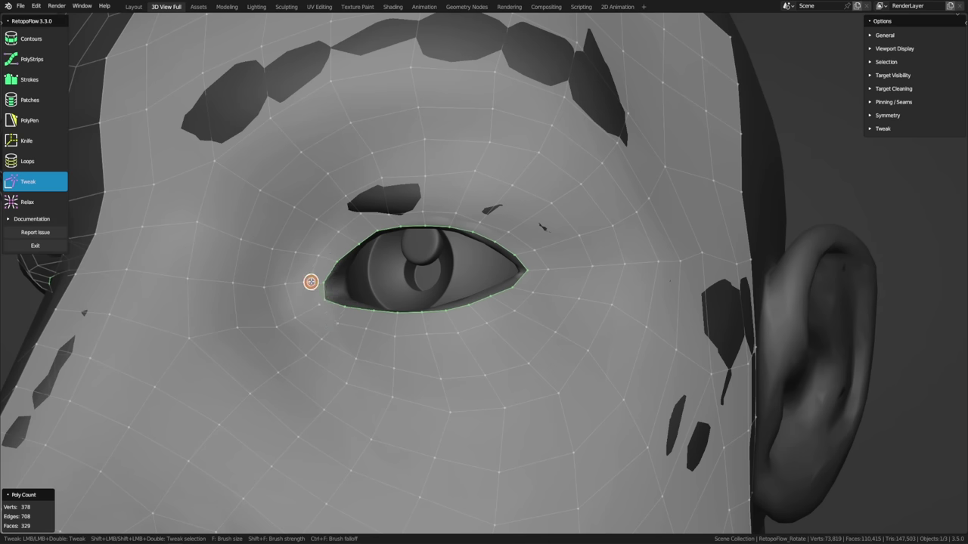
{"action": "mouse_move", "coordinate": [424, 179]}
{"action": "left_mouse_down"}
{"action": "mouse_move", "coordinate": [422, 167]}
{"action": "mouse_move", "coordinate": [372, 174]}
{"action": "mouse_move", "coordinate": [339, 191]}
{"action": "left_mouse_up"}
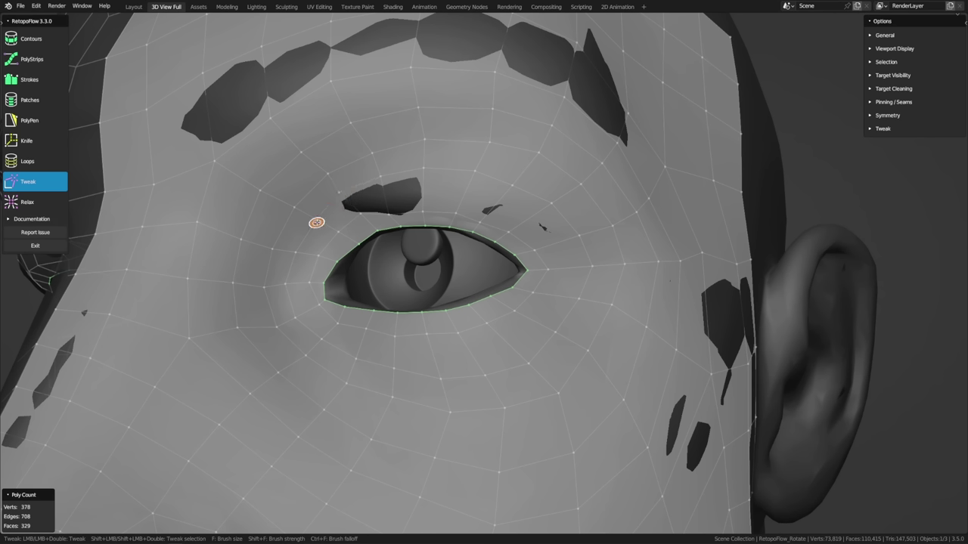
{"action": "mouse_move", "coordinate": [475, 173]}
{"action": "left_mouse_down"}
{"action": "mouse_move", "coordinate": [454, 222]}
{"action": "mouse_move", "coordinate": [428, 210]}
{"action": "mouse_move", "coordinate": [365, 216]}
{"action": "mouse_move", "coordinate": [342, 238]}
{"action": "left_mouse_up"}
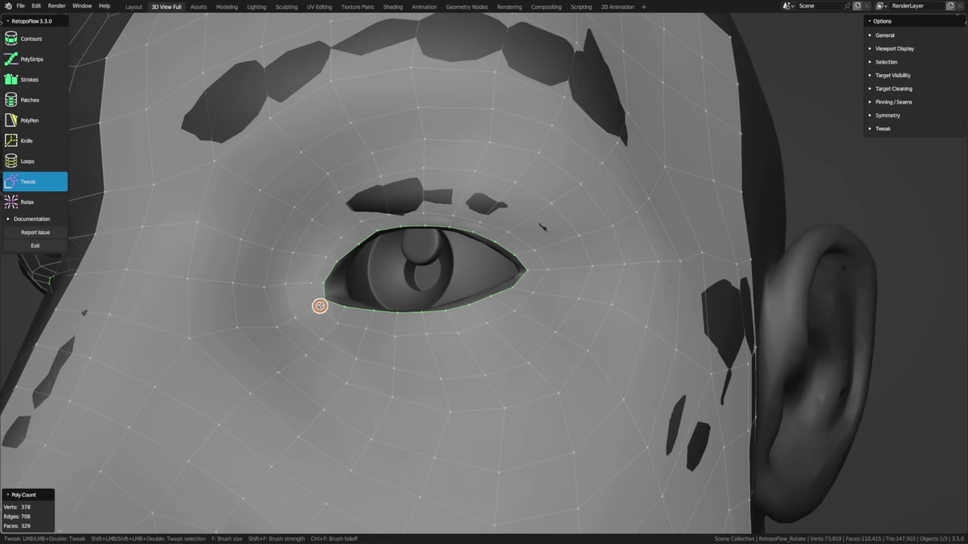
Step: Insert an edge loop between the eyelid rings around the eye and tweak the surrounding vertices to fit the lids
{"action": "key", "text": "ctrl+r"}
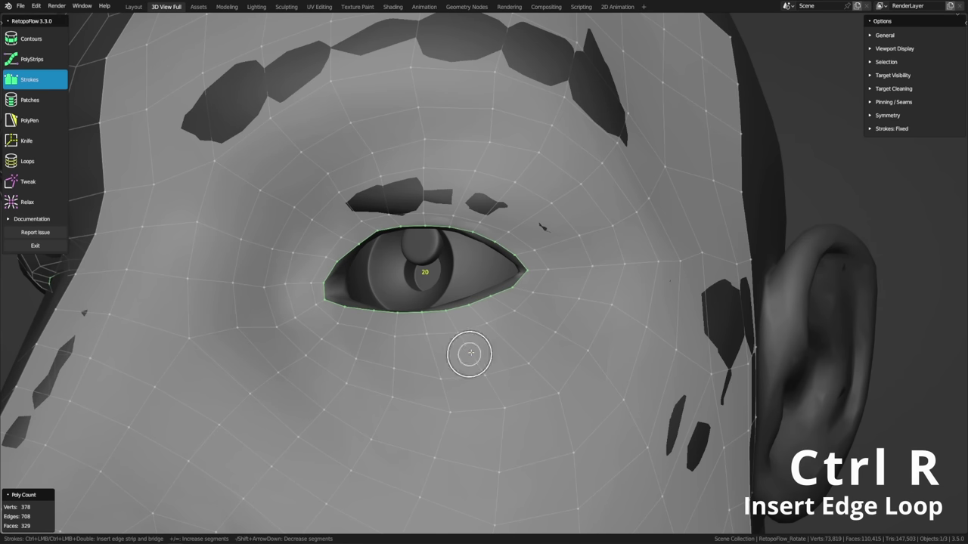
{"action": "left_click", "coordinate": [475, 353]}
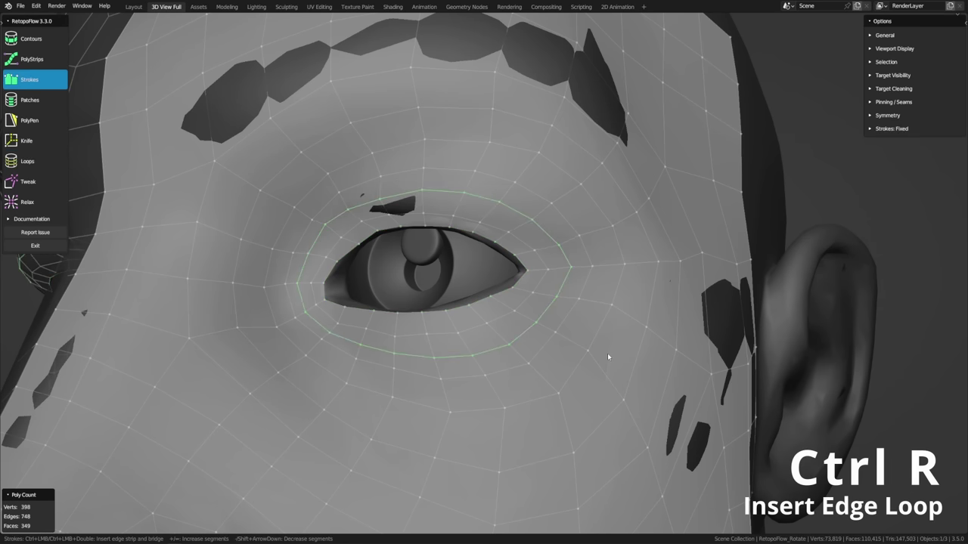
{"action": "middle_click_drag", "start_coordinate": [424, 192], "coordinate": [475, 198]}
{"action": "key", "text": "8"}
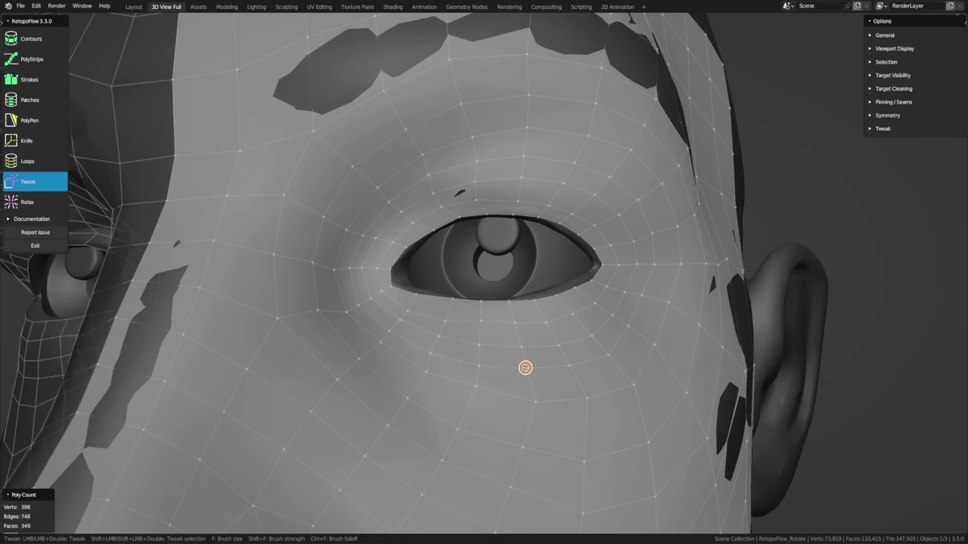
{"action": "middle_click_drag", "start_coordinate": [608, 353], "coordinate": [557, 336]}
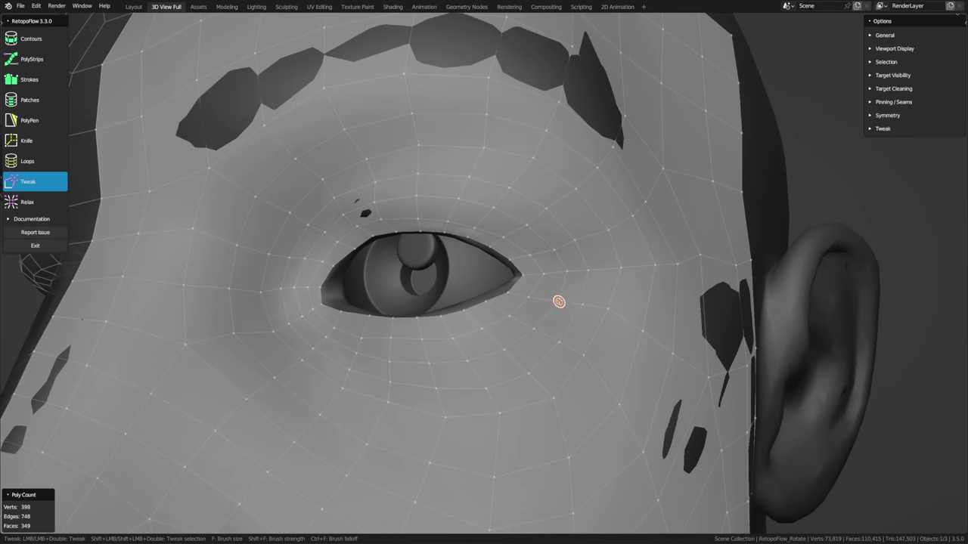
Step: Bridge the lower lip from its outer mesh edge to the mouth line with a six-segment Strokes strip in two rows of quads
{"action": "key", "text": "3"}
{"action": "scroll", "coordinate": [575, 287], "scroll_direction": "down", "scroll_amount": 5}
{"action": "mouse_move", "coordinate": [514, 335]}
{"action": "middle_mouse_down"}
{"action": "mouse_move", "coordinate": [553, 337]}
{"action": "mouse_move", "coordinate": [492, 352]}
{"action": "mouse_move", "coordinate": [501, 260]}
{"action": "middle_mouse_up"}
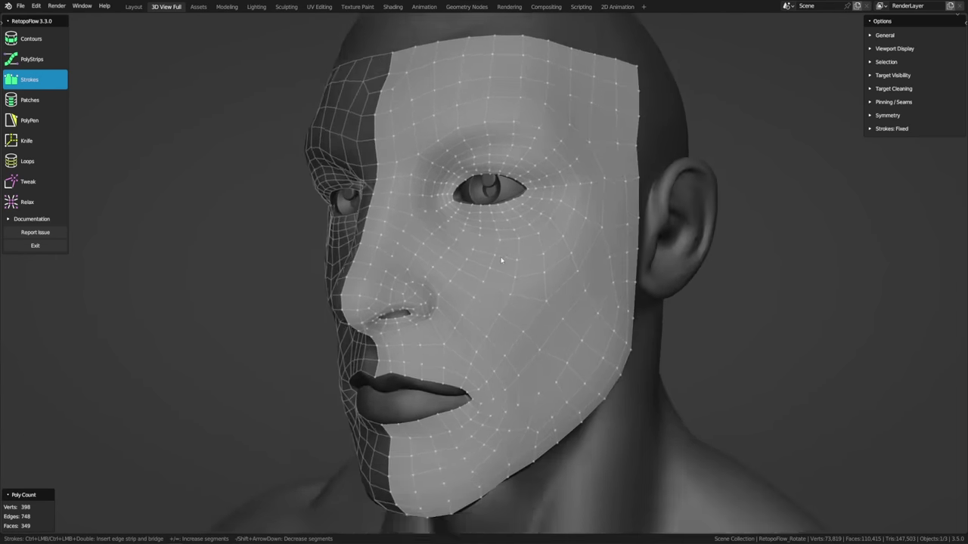
{"action": "scroll", "coordinate": [501, 260], "scroll_direction": "up", "scroll_amount": 5}
{"action": "middle_click_drag", "start_coordinate": [453, 362], "coordinate": [496, 155], "text": "shift"}
{"action": "middle_click_drag", "start_coordinate": [499, 211], "coordinate": [491, 258]}
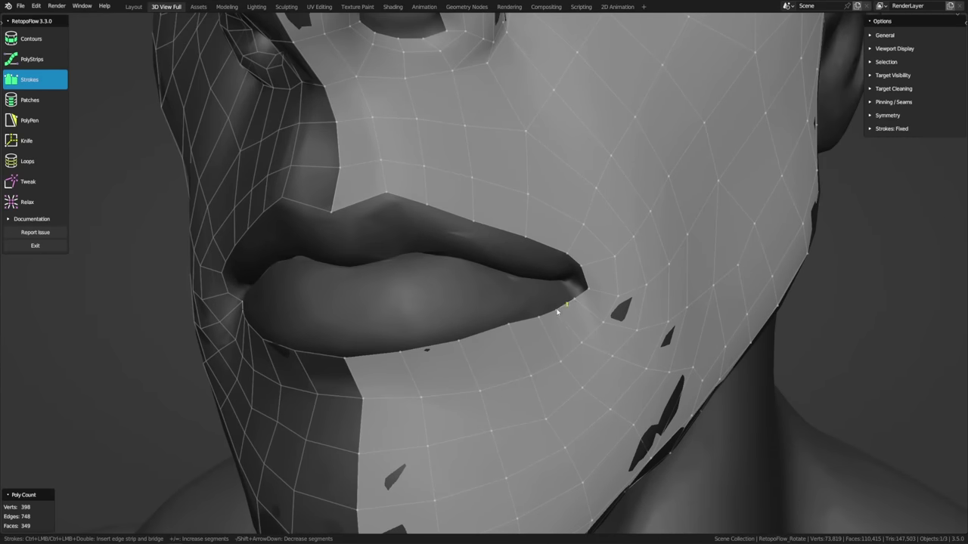
{"action": "middle_click_drag", "start_coordinate": [384, 317], "coordinate": [529, 318]}
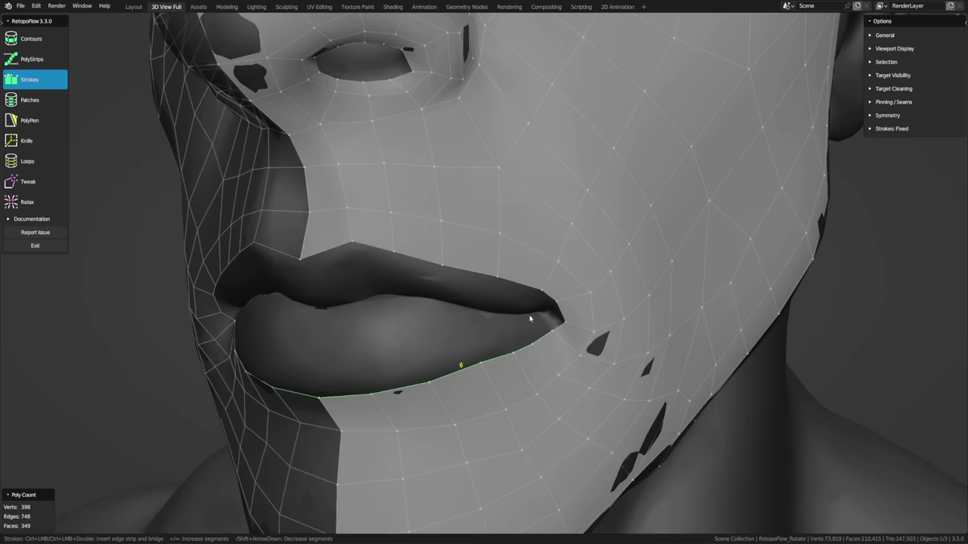
{"action": "left_click_drag", "start_coordinate": [533, 315], "coordinate": [242, 308]}
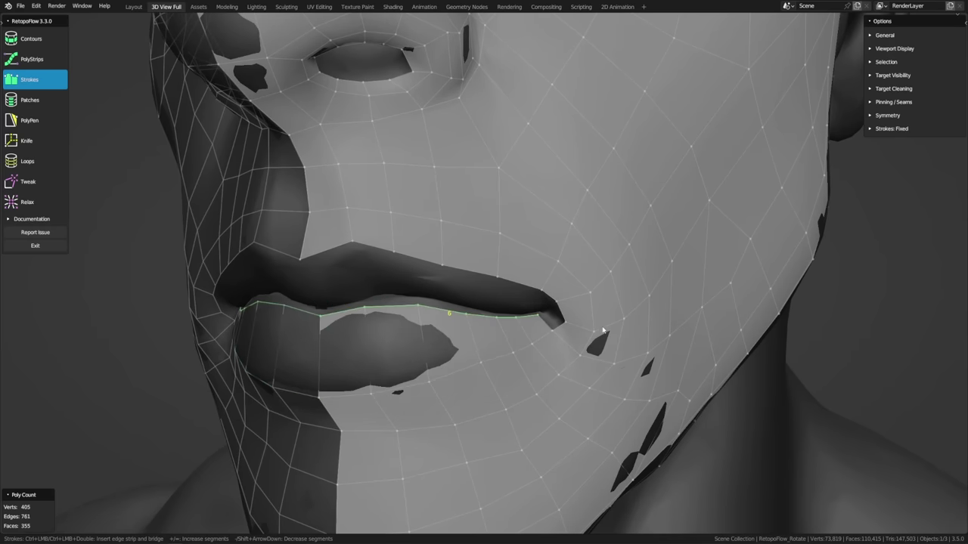
{"action": "middle_click_drag", "start_coordinate": [666, 314], "coordinate": [458, 340]}
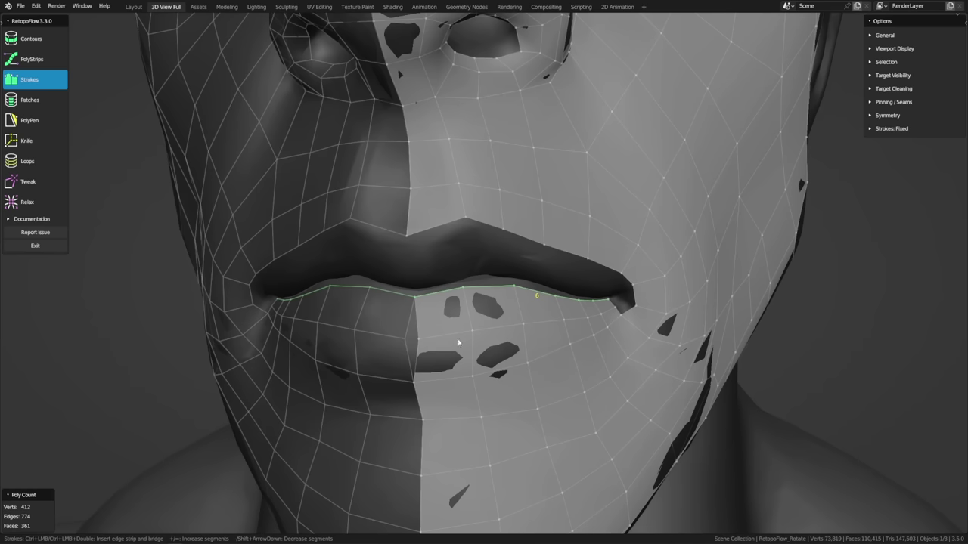
{"action": "key", "text": "8"}
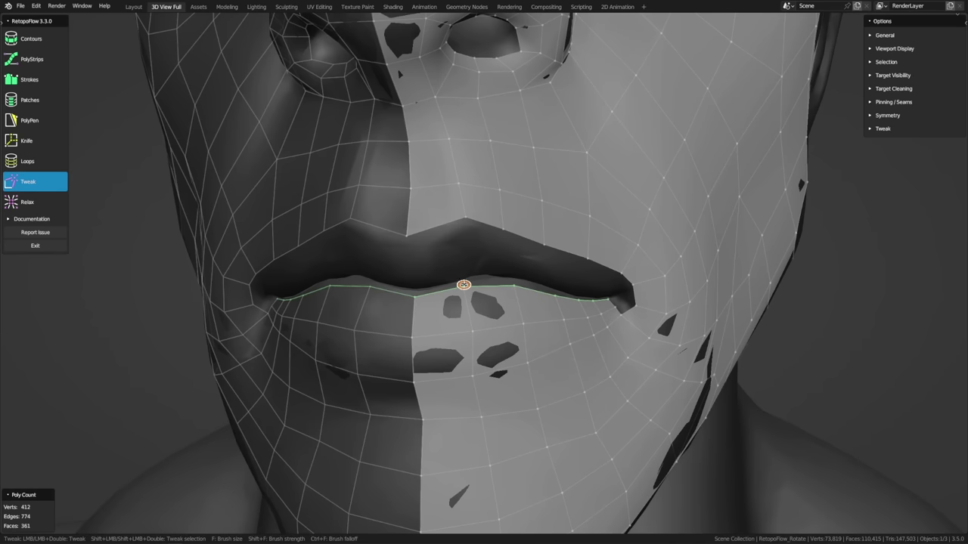
{"action": "key", "text": "3"}
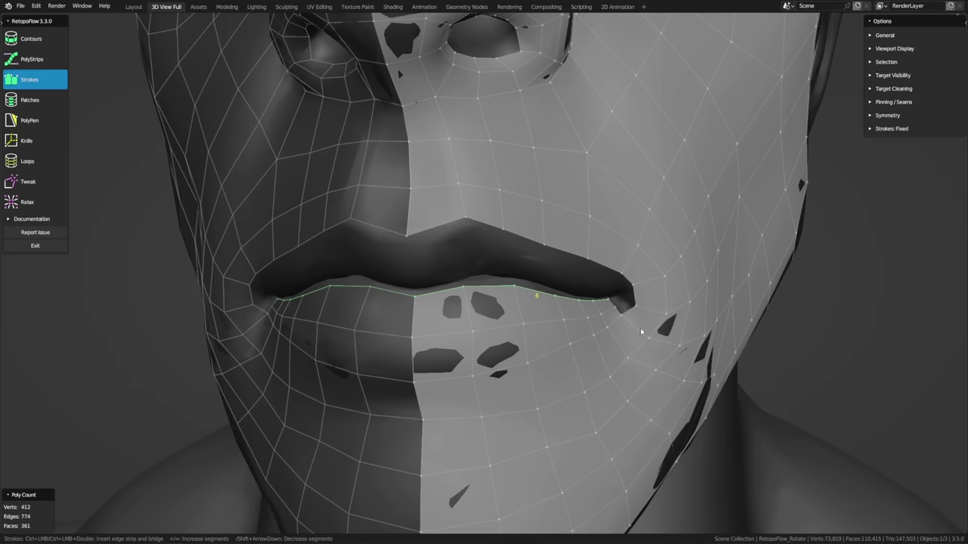
{"action": "middle_click_drag", "start_coordinate": [637, 331], "coordinate": [621, 331]}
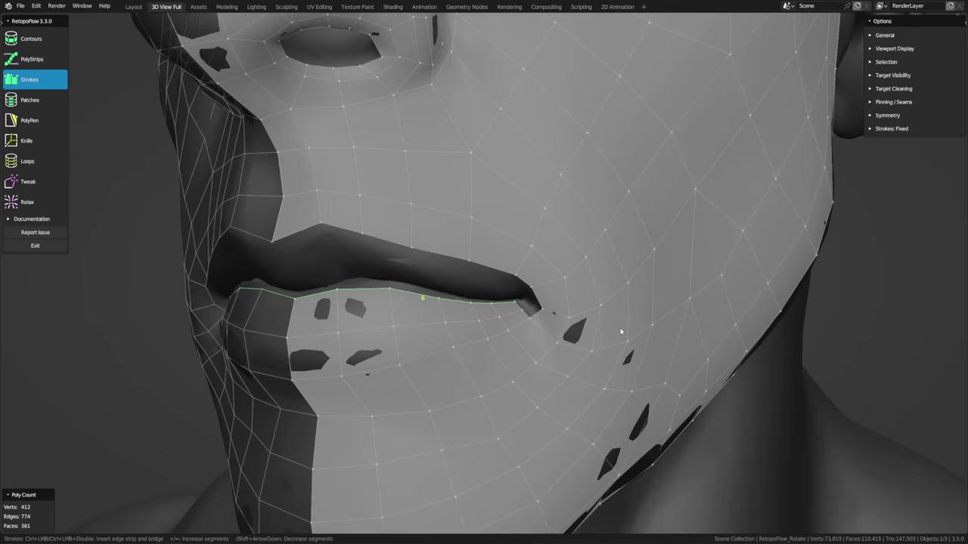
Step: Insert an extra edge loop along the lower lip and slide the loops to space the rows evenly
{"action": "left_click", "coordinate": [38, 160]}
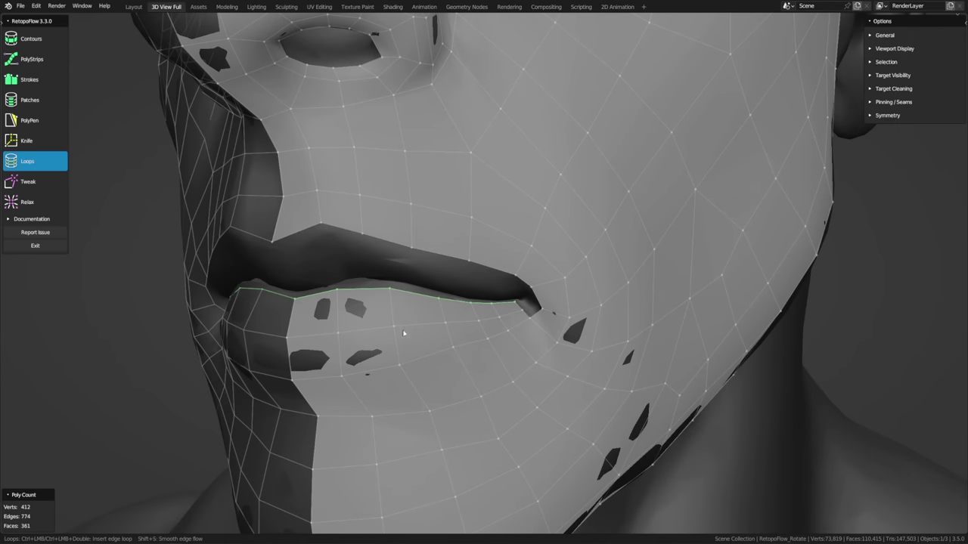
{"action": "double_click", "coordinate": [367, 329]}
{"action": "left_click_drag", "start_coordinate": [367, 328], "coordinate": [396, 337]}
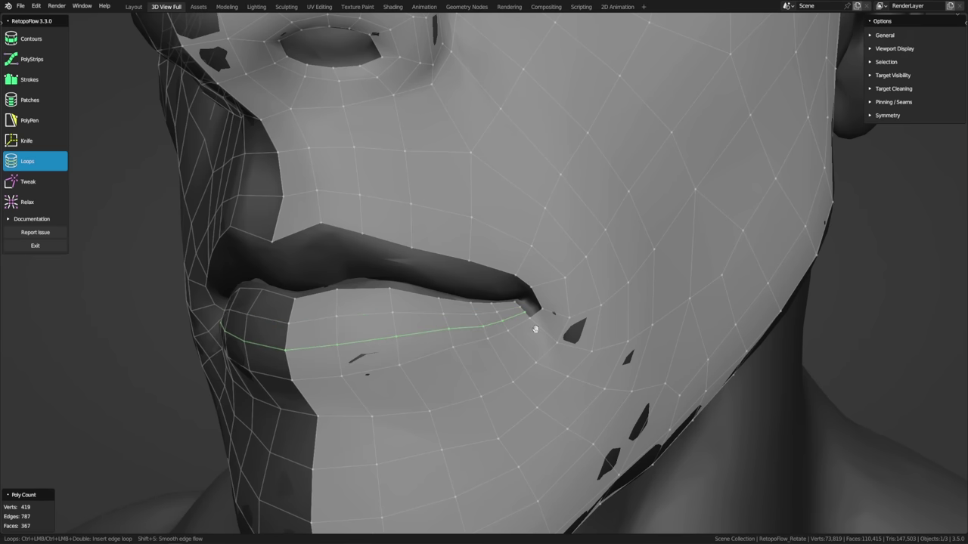
{"action": "middle_click_drag", "start_coordinate": [541, 326], "coordinate": [497, 368]}
Step: Bridge the upper lip from its outer mesh edge to the mouth line with a six-segment Strokes strip, increasing it to three rows of quads
{"action": "key", "text": "3"}
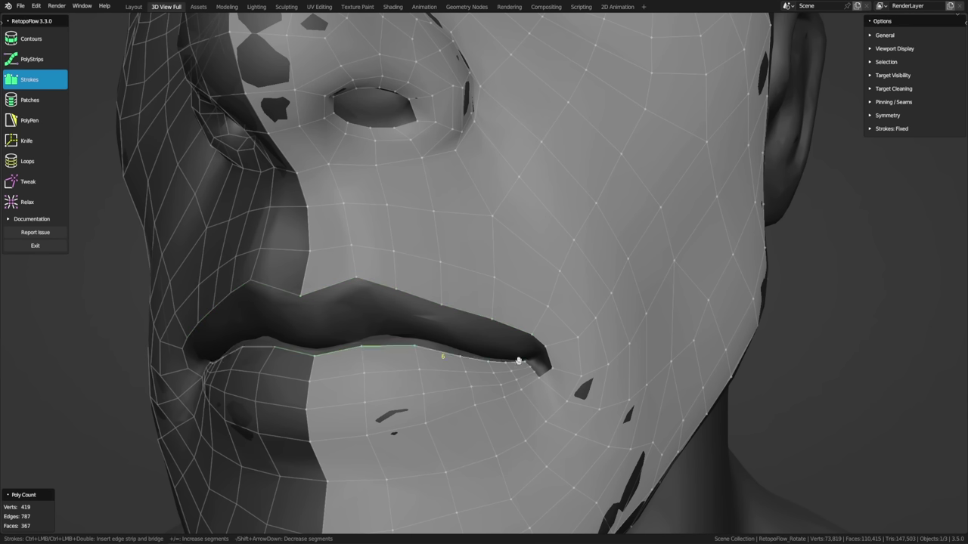
{"action": "middle_click_drag", "start_coordinate": [546, 325], "coordinate": [493, 291]}
{"action": "key", "text": "t"}
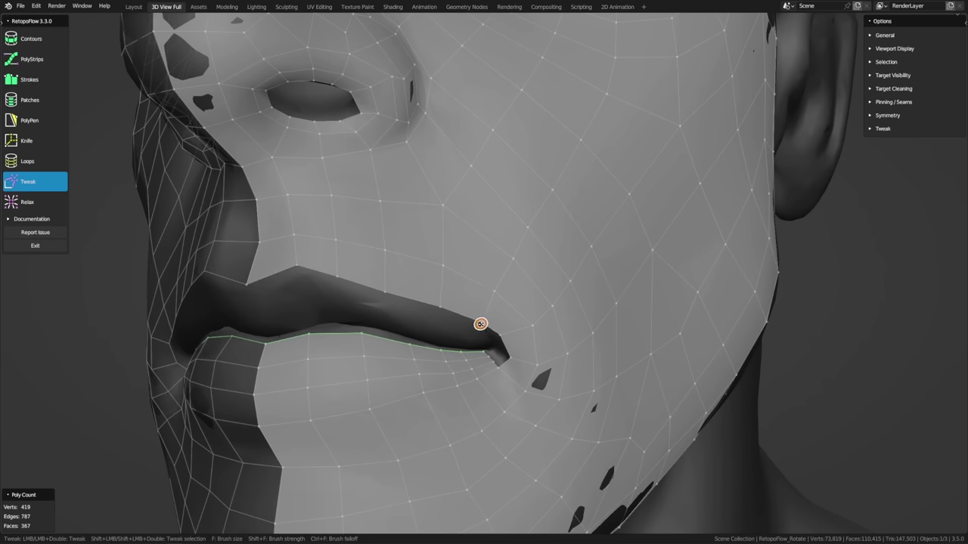
{"action": "key", "text": "3"}
{"action": "left_click_drag", "start_coordinate": [464, 318], "coordinate": [334, 285]}
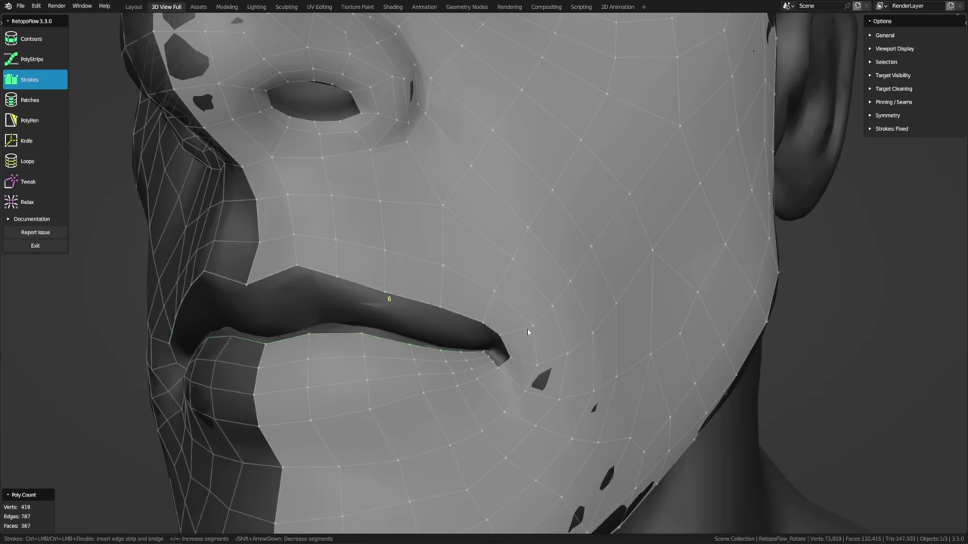
{"action": "key", "text": "ctrl+z"}
{"action": "key", "text": "8"}
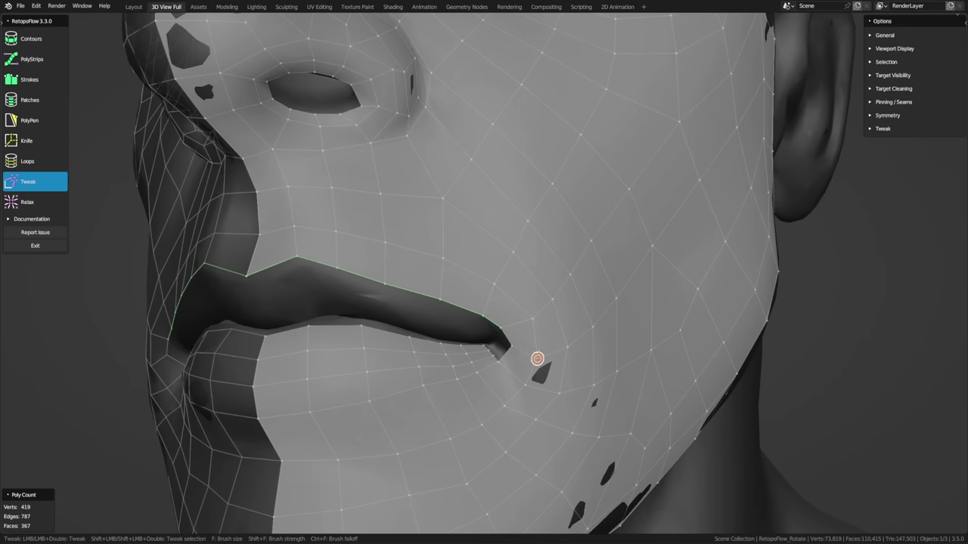
{"action": "key", "text": "3"}
{"action": "middle_click_drag", "start_coordinate": [495, 320], "coordinate": [508, 327]}
{"action": "mouse_move", "coordinate": [494, 340]}
{"action": "left_mouse_down", "text": "ctrl"}
{"action": "mouse_move", "coordinate": [389, 314]}
{"action": "mouse_move", "coordinate": [313, 309]}
{"action": "mouse_move", "coordinate": [246, 324]}
{"action": "left_mouse_up", "text": "ctrl"}
{"action": "key", "text": "equal"}
{"action": "key", "text": "equal"}
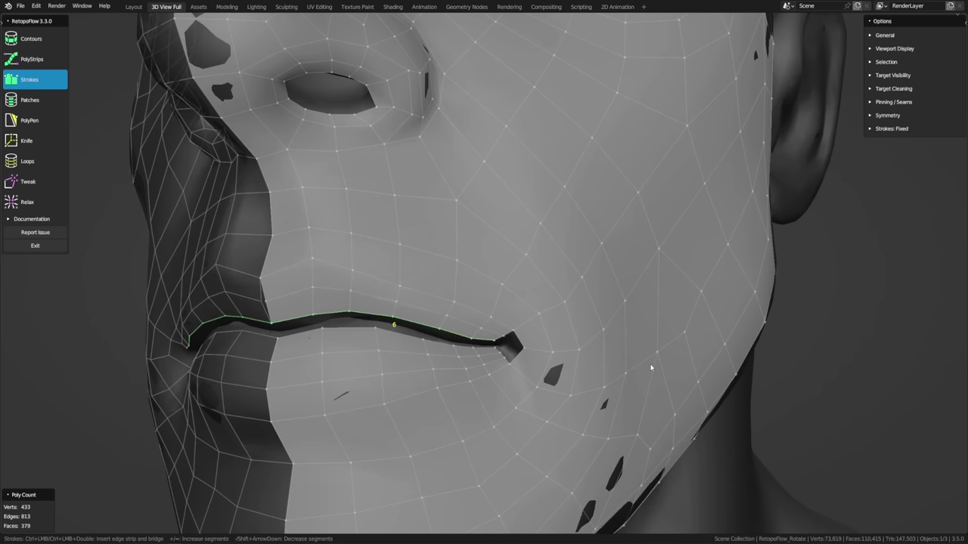
Step: Tweak the upper lip's vertices at the centreline and around the cupid's bow to follow the sculpted lip shape
{"action": "middle_click_drag", "start_coordinate": [539, 343], "coordinate": [555, 341]}
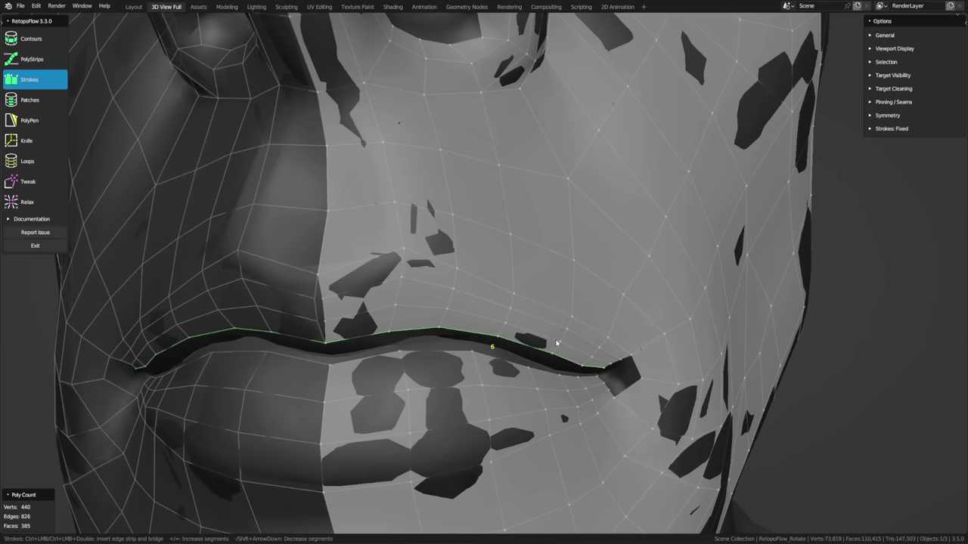
{"action": "key", "text": "8"}
{"action": "left_click_drag", "start_coordinate": [321, 322], "coordinate": [325, 322]}
{"action": "left_click_drag", "start_coordinate": [315, 299], "coordinate": [322, 297]}
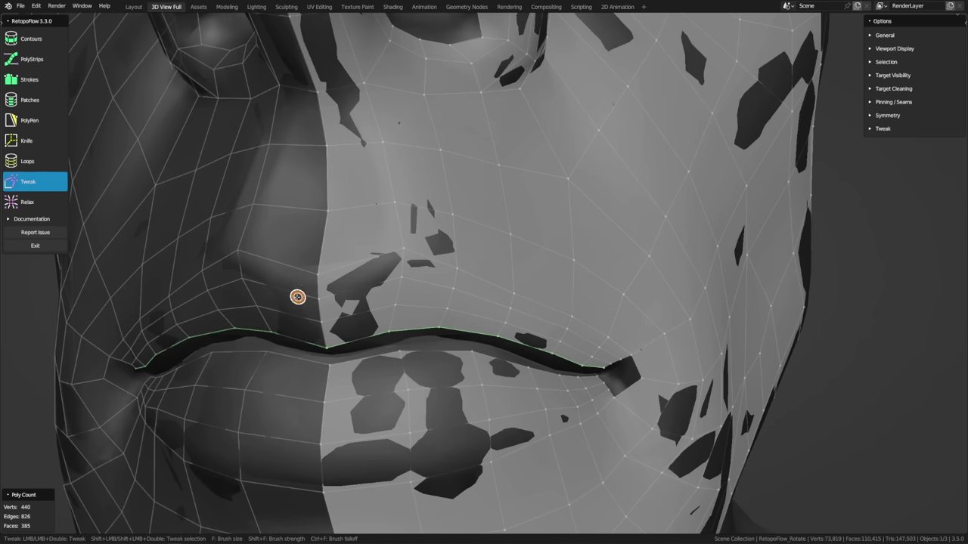
{"action": "left_click_drag", "start_coordinate": [395, 306], "coordinate": [391, 313]}
{"action": "left_click_drag", "start_coordinate": [401, 278], "coordinate": [395, 285]}
{"action": "left_click_drag", "start_coordinate": [450, 306], "coordinate": [451, 293]}
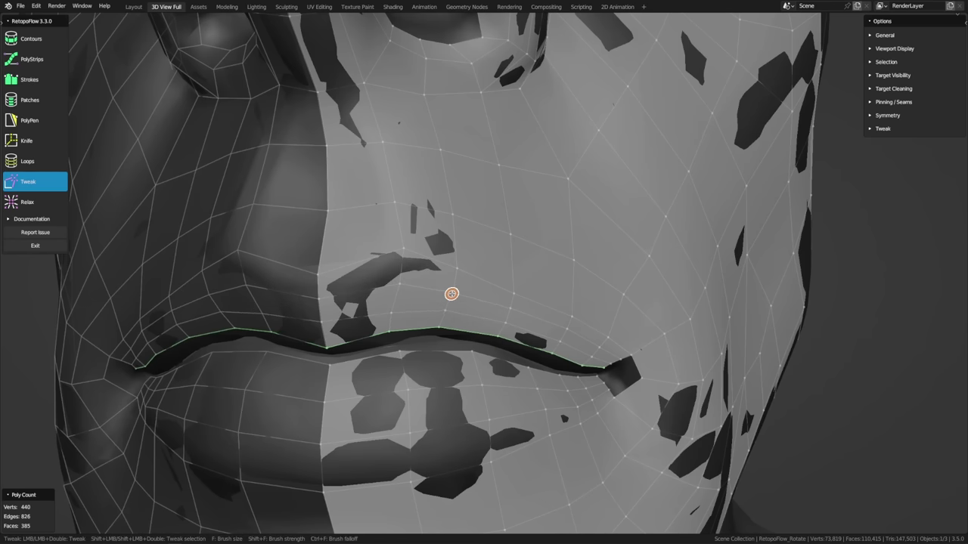
Step: Join the upper and lower lip edges at the mouth corner by inserting two faces with PolyPen
{"action": "key", "text": "3"}
{"action": "scroll", "coordinate": [544, 333], "scroll_direction": "down", "scroll_amount": 2}
{"action": "middle_click_drag", "start_coordinate": [575, 328], "coordinate": [533, 336]}
{"action": "scroll", "coordinate": [533, 336], "scroll_direction": "up", "scroll_amount": 3}
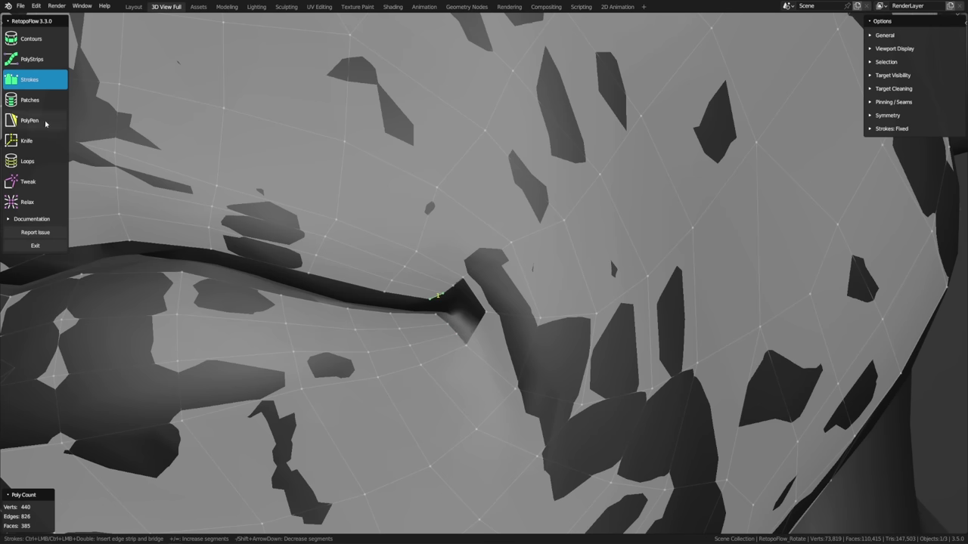
{"action": "key", "text": "5"}
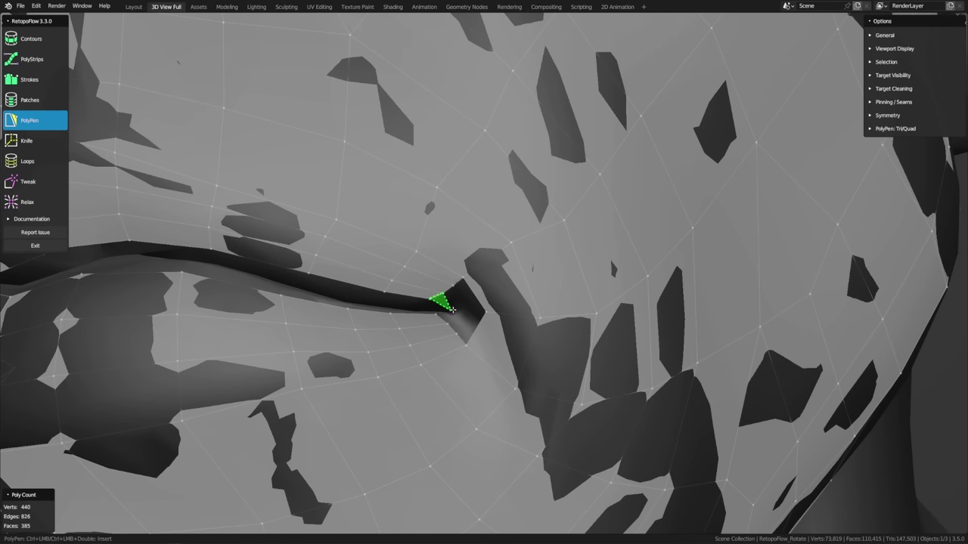
{"action": "left_click", "coordinate": [460, 311], "text": "ctrl"}
{"action": "left_click", "coordinate": [442, 318], "text": "ctrl"}
{"action": "key", "text": "8"}
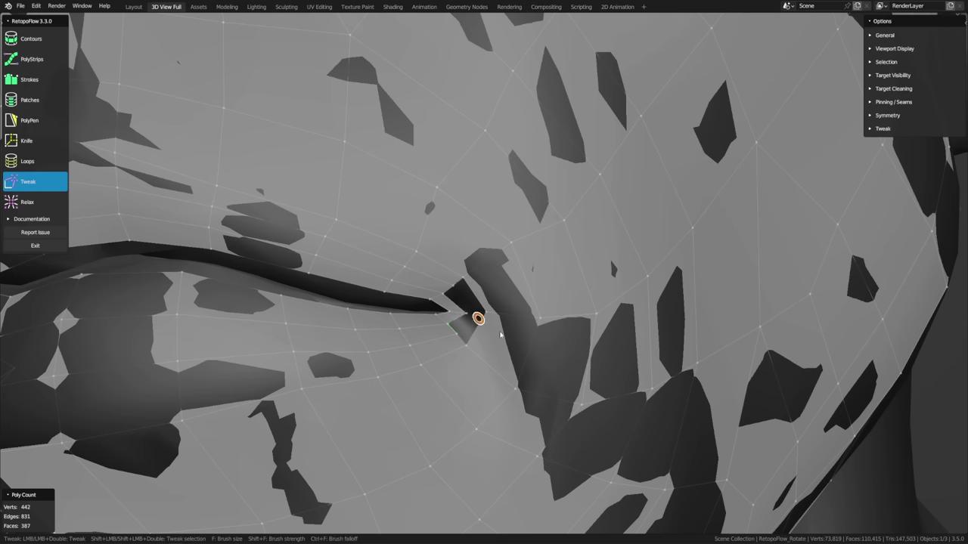
{"action": "key", "text": "5"}
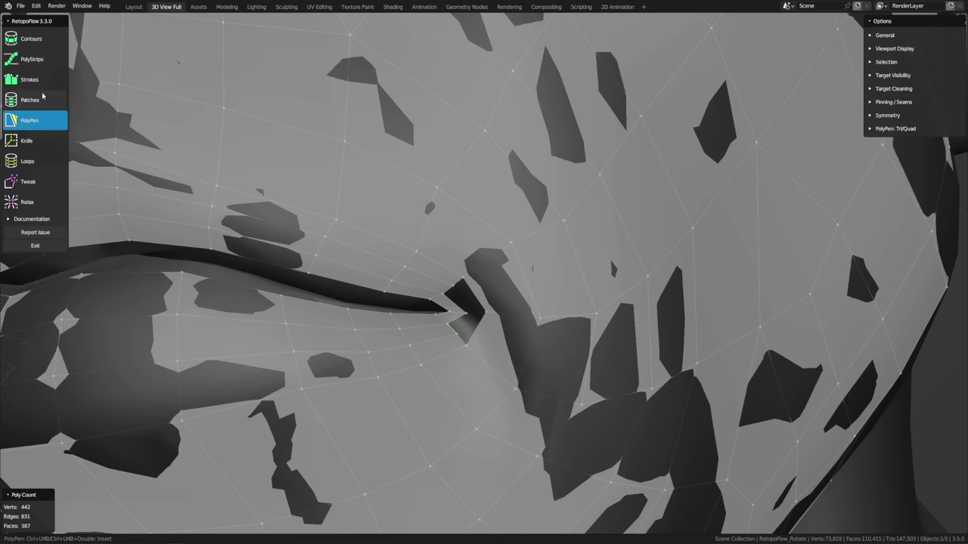
Step: Fill the remaining gap at the mouth corner with Patches, selecting its border edges and marking the outermost vertex as a corner
{"action": "left_click", "coordinate": [43, 101]}
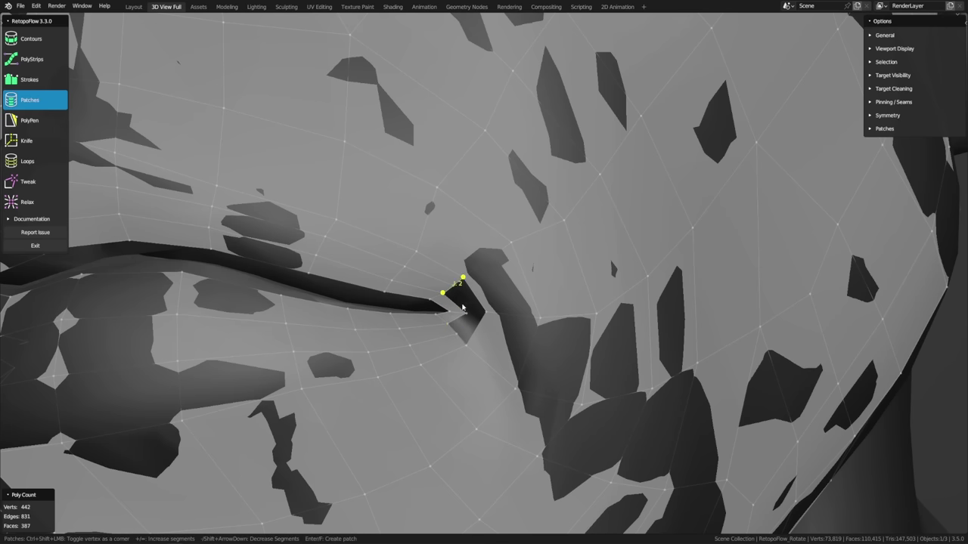
{"action": "left_click", "coordinate": [461, 339], "text": "shift"}
{"action": "left_click", "coordinate": [458, 318], "text": "shift"}
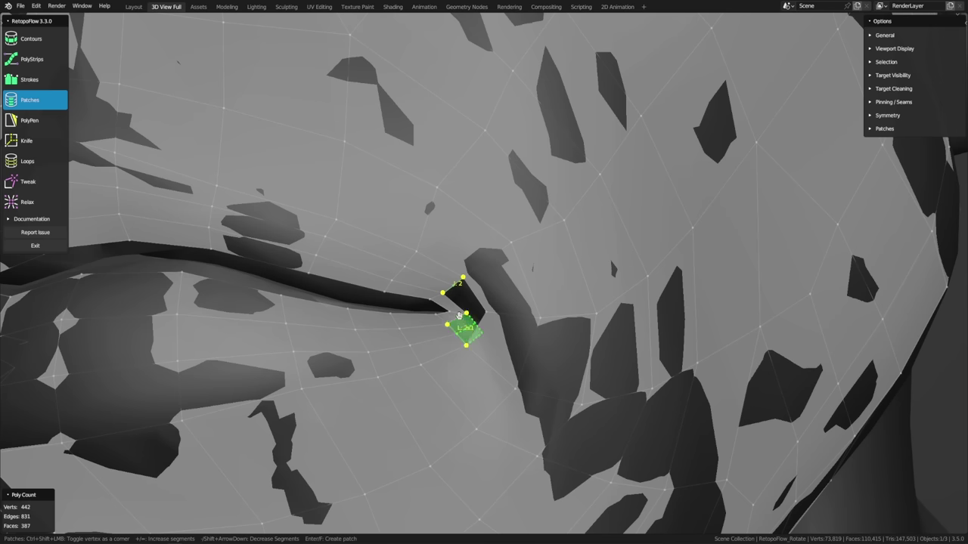
{"action": "left_click", "coordinate": [458, 305], "text": "shift"}
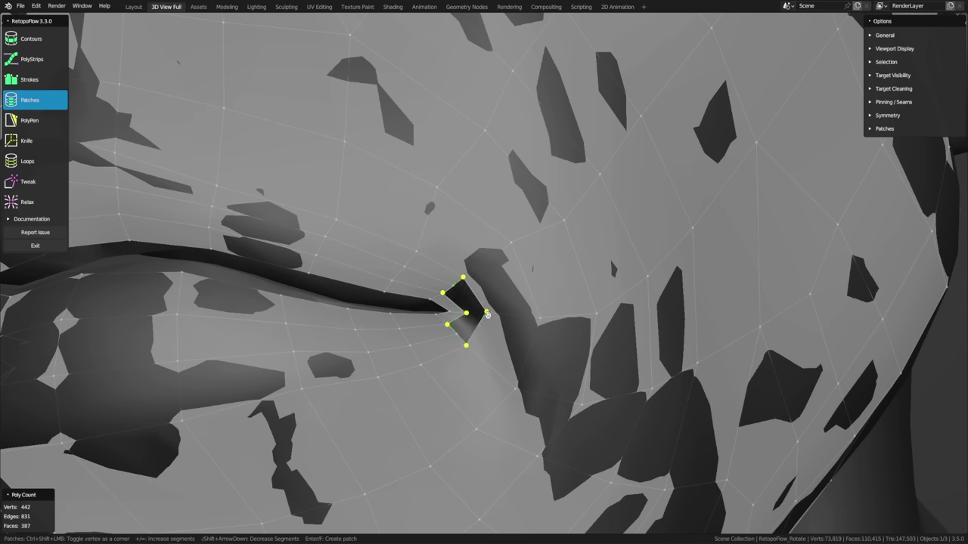
{"action": "left_click", "coordinate": [486, 313], "text": "ctrl+shift"}
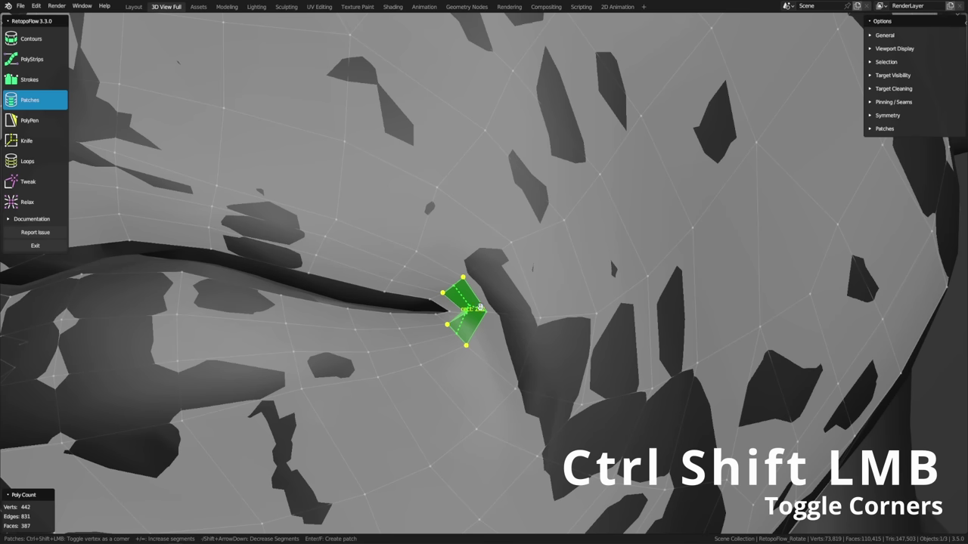
{"action": "key", "text": "Return"}
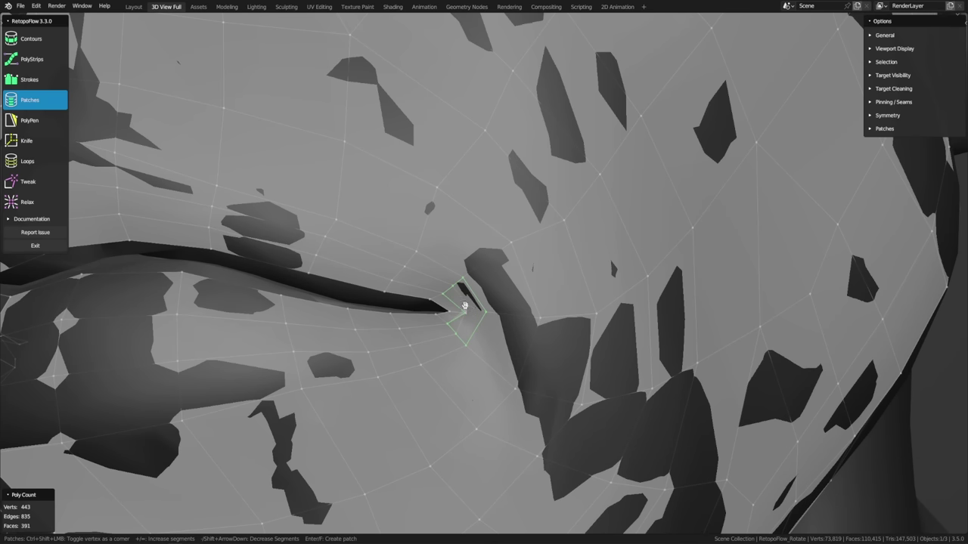
Step: Tweak the vertices around the filled mouth corner and the cheek beside it to fit the sculpted surface
{"action": "left_click", "coordinate": [34, 120]}
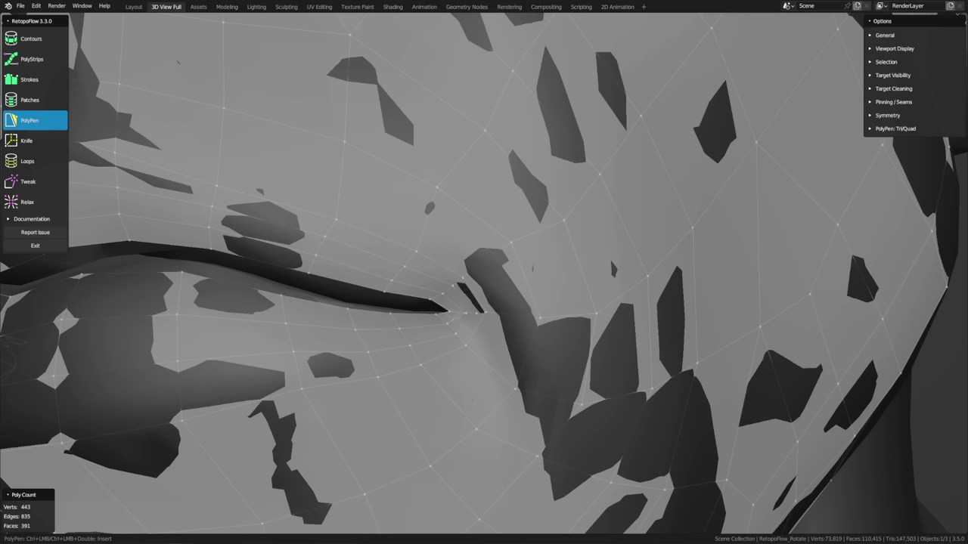
{"action": "key", "text": "8"}
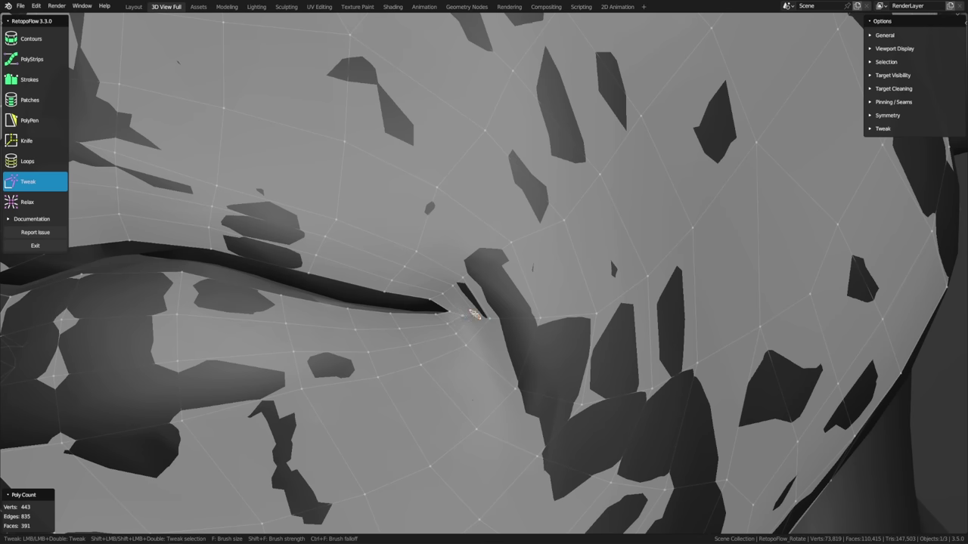
{"action": "left_click_drag", "start_coordinate": [490, 318], "coordinate": [533, 320]}
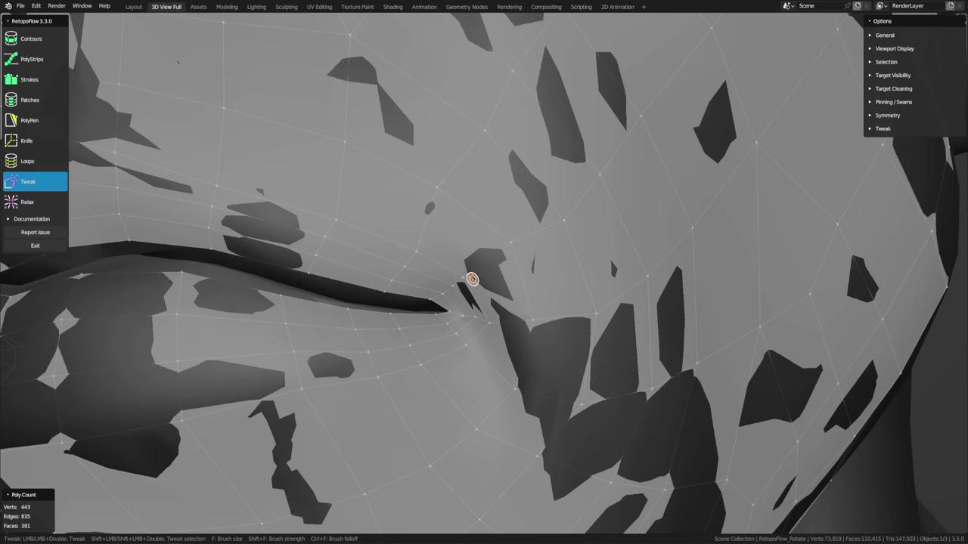
{"action": "left_click_drag", "start_coordinate": [464, 278], "coordinate": [444, 297]}
{"action": "left_click_drag", "start_coordinate": [511, 243], "coordinate": [514, 255]}
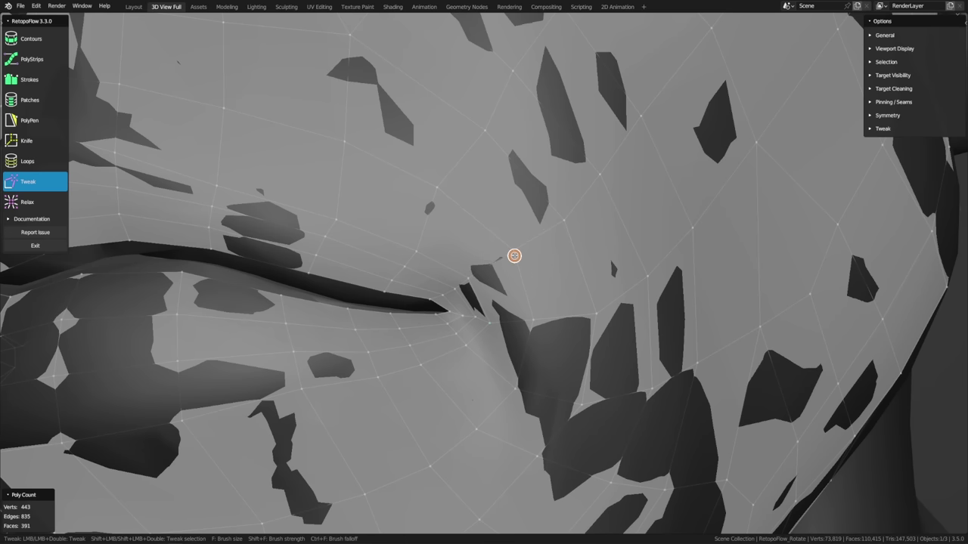
{"action": "left_click_drag", "start_coordinate": [437, 188], "coordinate": [456, 205]}
{"action": "key", "text": "5"}
{"action": "key", "text": "8"}
{"action": "left_click_drag", "start_coordinate": [475, 319], "coordinate": [473, 323]}
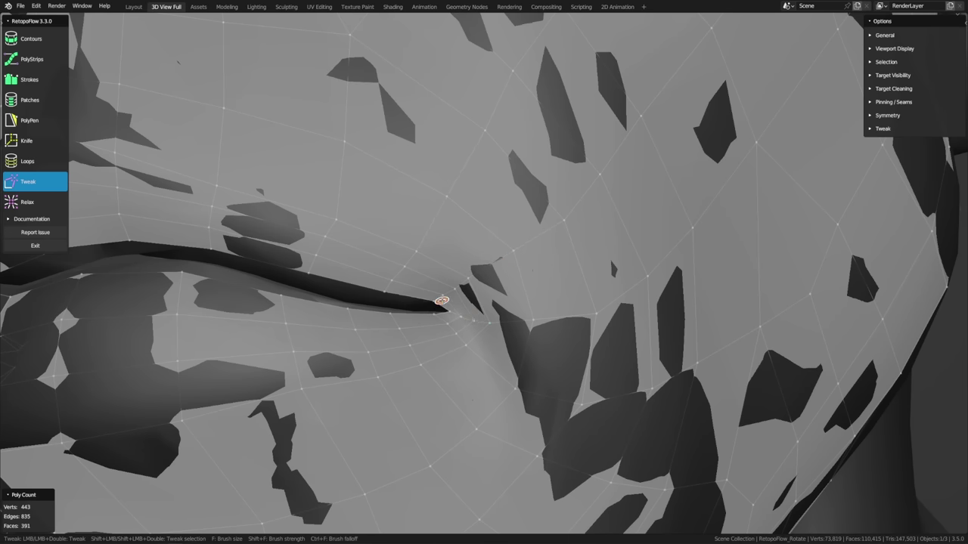
{"action": "key", "text": "5"}
{"action": "scroll", "coordinate": [522, 380], "scroll_direction": "down", "scroll_amount": 2}
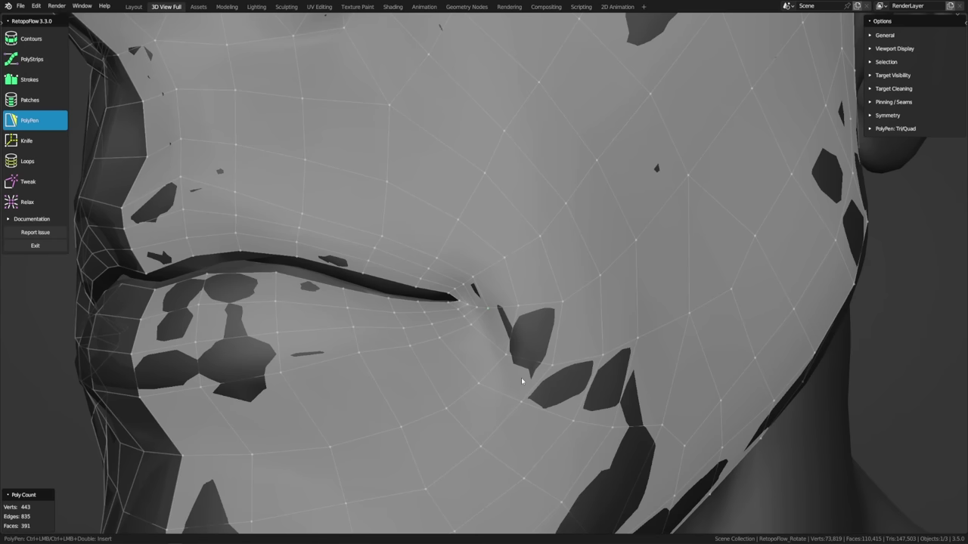
{"action": "scroll", "coordinate": [521, 378], "scroll_direction": "down", "scroll_amount": 4}
{"action": "middle_click_drag", "start_coordinate": [557, 252], "coordinate": [500, 399]}
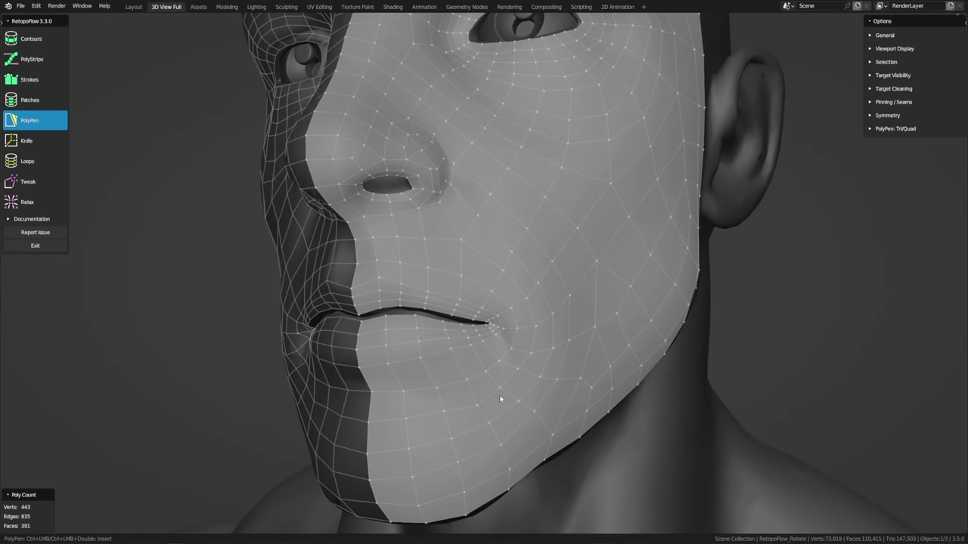
{"action": "key", "text": "8"}
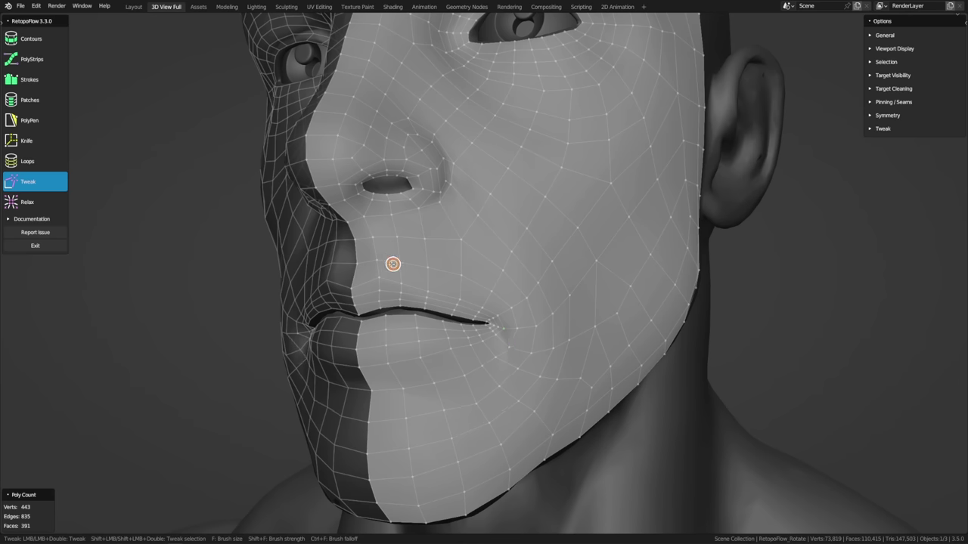
Step: Exit RetopoFlow, return to Object Mode and isolate the retopologized face mesh in local view
{"action": "key", "text": "5"}
{"action": "middle_click_drag", "start_coordinate": [657, 302], "coordinate": [601, 314]}
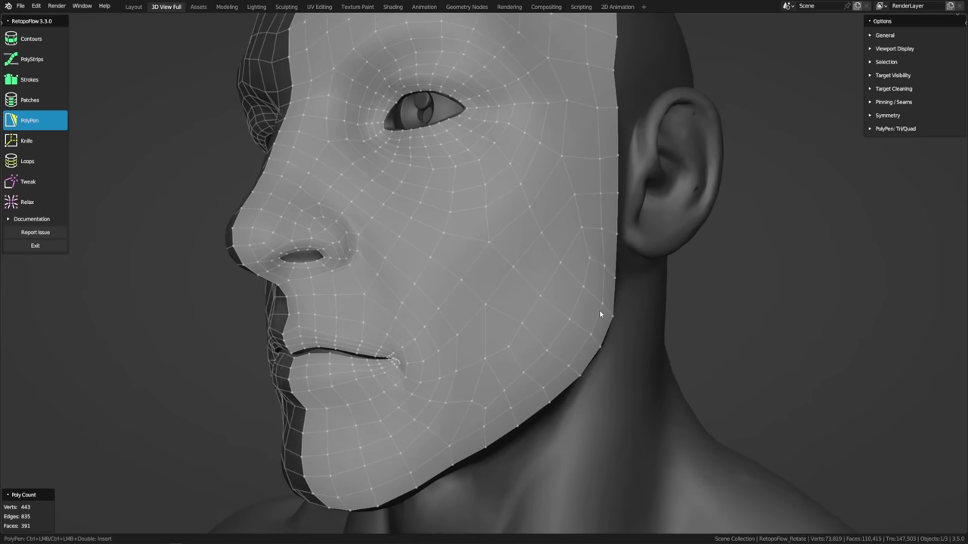
{"action": "left_click", "coordinate": [35, 246]}
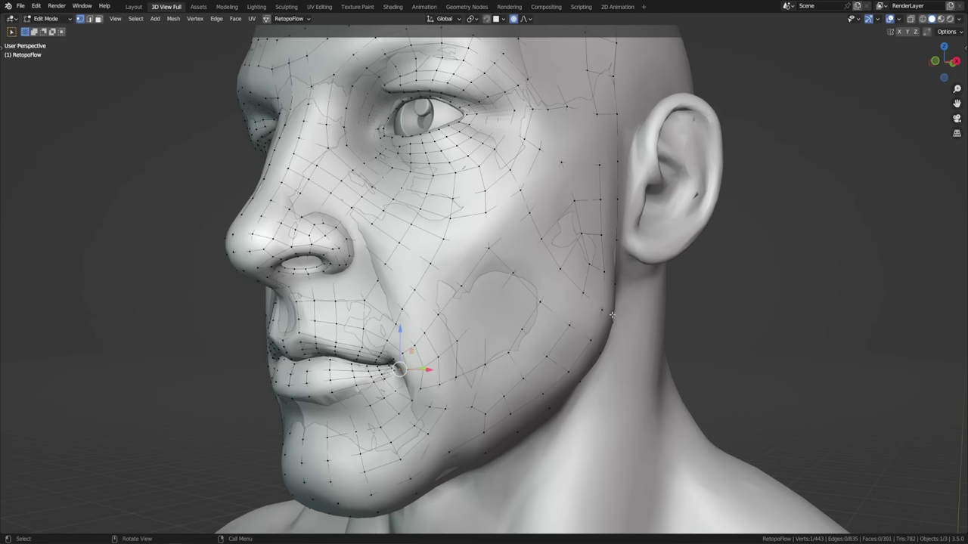
{"action": "key", "text": "Tab"}
{"action": "scroll", "coordinate": [522, 306], "scroll_direction": "down", "scroll_amount": 2}
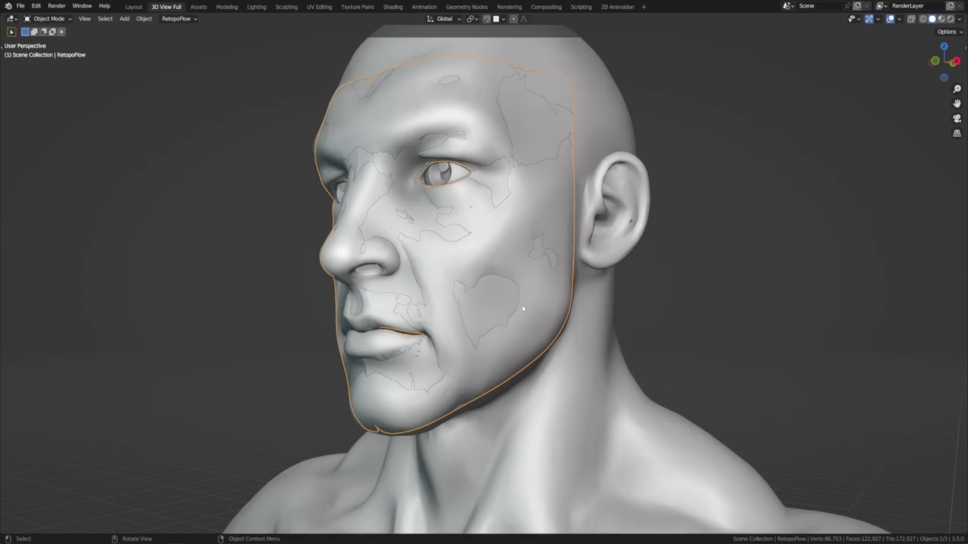
{"action": "middle_click_drag", "start_coordinate": [522, 305], "coordinate": [583, 316]}
{"action": "key", "text": "KP_Divide"}
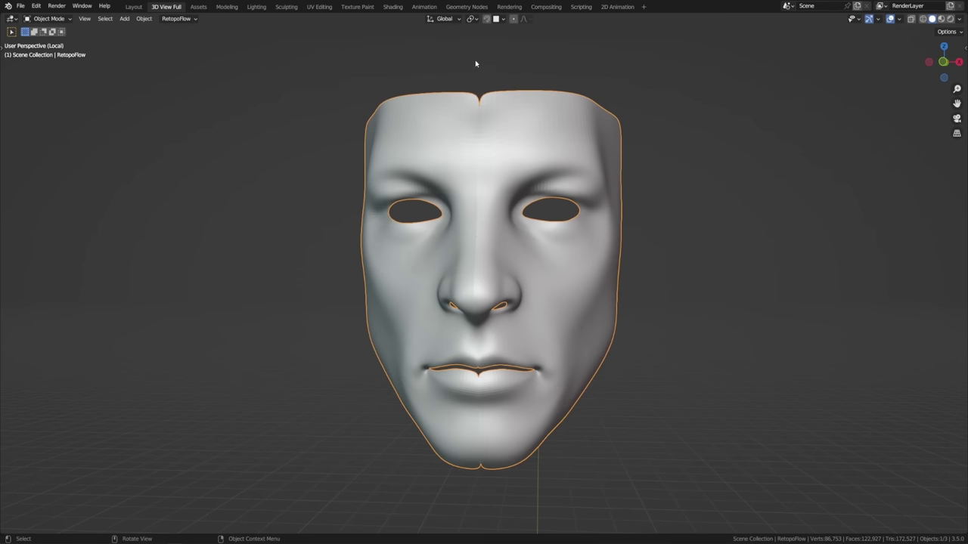
Step: Switch to the Layout workspace and enable Clipping on the face mesh's Mirror modifier
{"action": "left_click", "coordinate": [139, 7]}
{"action": "mouse_move", "coordinate": [590, 312]}
{"action": "middle_mouse_down"}
{"action": "mouse_move", "coordinate": [552, 304]}
{"action": "mouse_move", "coordinate": [608, 306]}
{"action": "middle_mouse_up"}
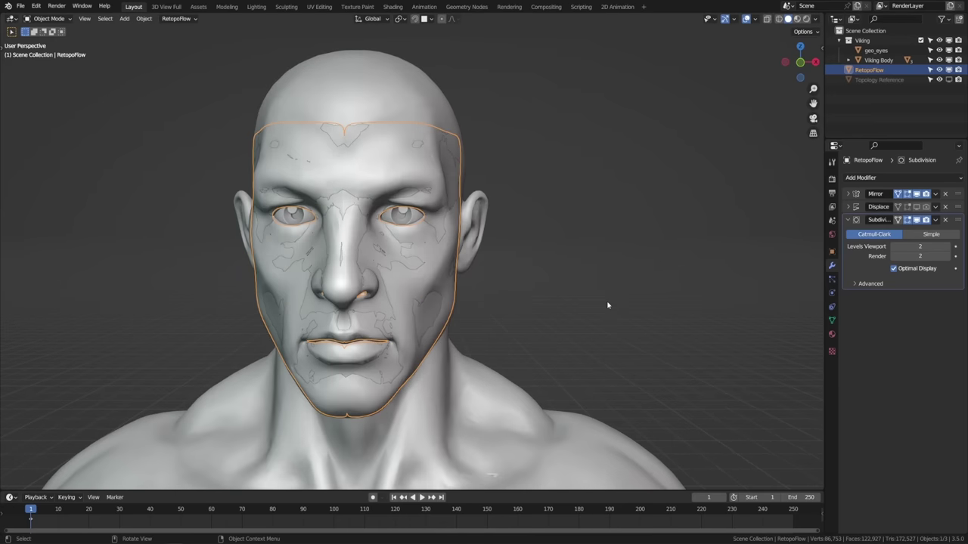
{"action": "left_click", "coordinate": [848, 195]}
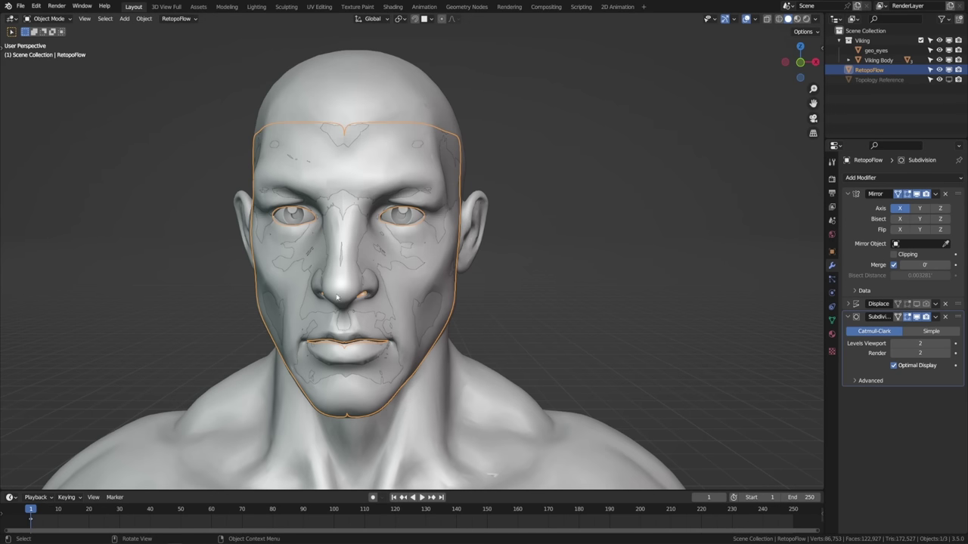
{"action": "left_click", "coordinate": [910, 255]}
Step: Select the face mesh's centreline edges from the forehead to the upper lip and move them along X onto the mirror plane
{"action": "key", "text": "Tab"}
{"action": "middle_click_drag", "start_coordinate": [628, 292], "coordinate": [651, 278], "text": "shift"}
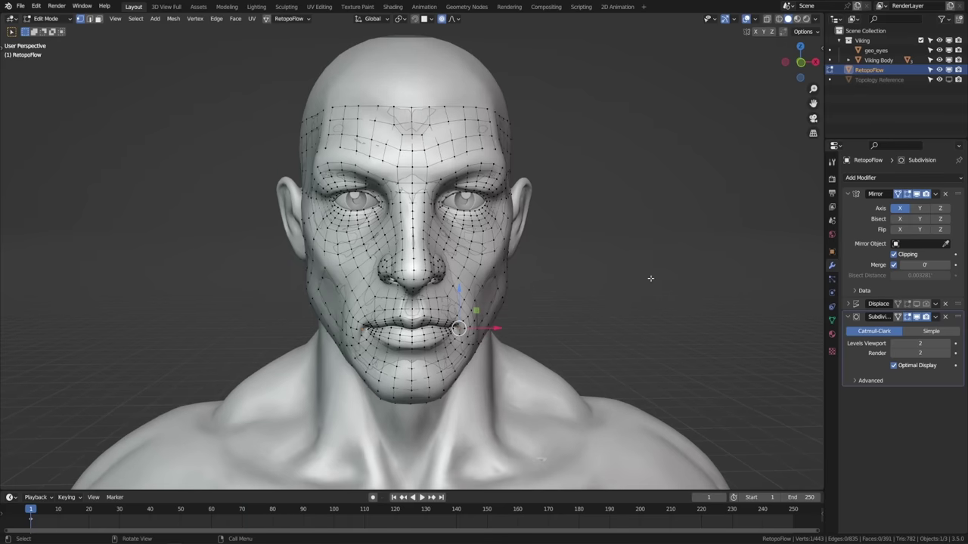
{"action": "left_click", "coordinate": [412, 147], "text": "alt"}
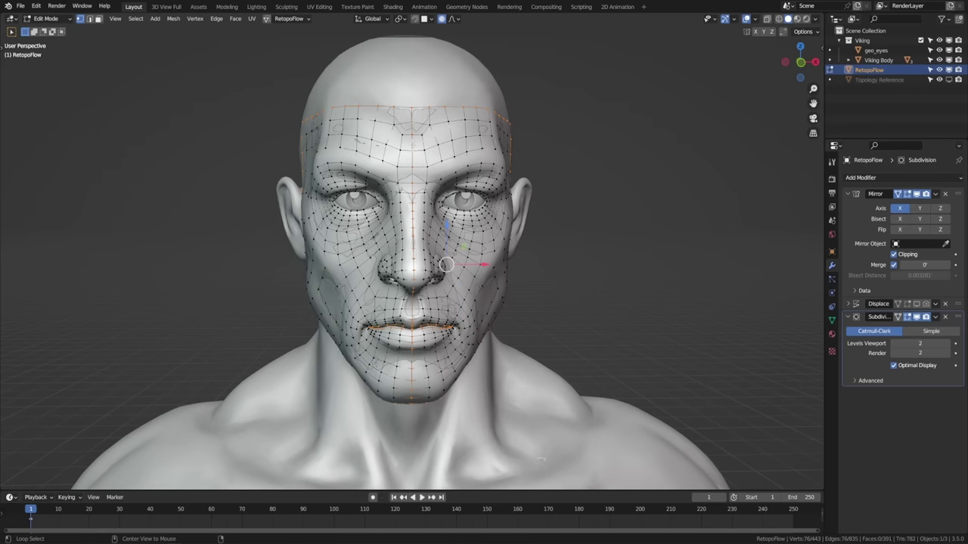
{"action": "left_click", "coordinate": [412, 147], "text": "alt"}
{"action": "left_click_drag", "start_coordinate": [451, 240], "coordinate": [451, 239]}
{"action": "key", "text": "ctrl+z"}
{"action": "left_click_drag", "start_coordinate": [452, 240], "coordinate": [409, 241]}
{"action": "key", "text": "g"}
{"action": "key", "text": "x"}
{"action": "key", "text": "Return"}
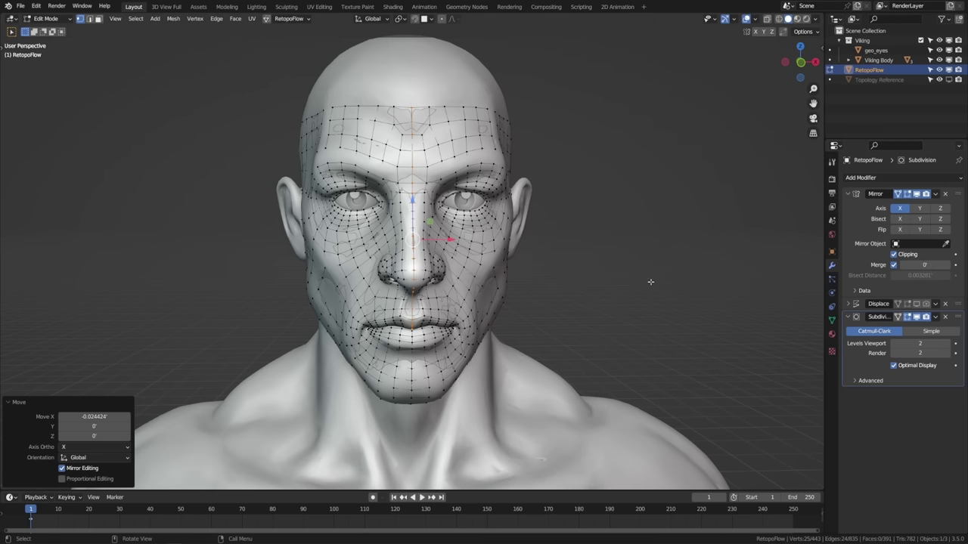
Step: Isolate the face mesh in local view and set the Mirror modifier's merge distance to 0.001'
{"action": "key", "text": "KP_Divide"}
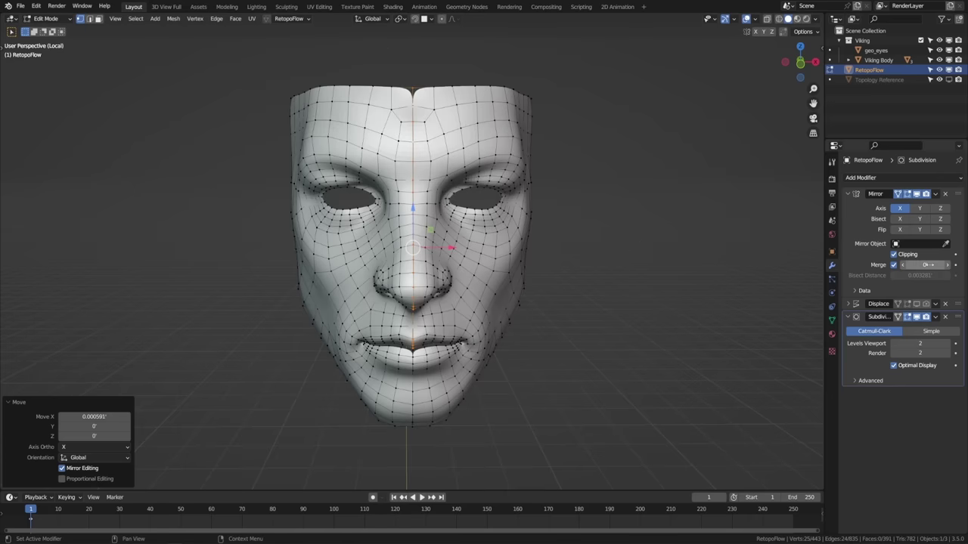
{"action": "left_click", "coordinate": [927, 264]}
{"action": "type", "text": ".001"}
{"action": "key", "text": "Return"}
{"action": "middle_click_drag", "start_coordinate": [650, 232], "coordinate": [679, 226]}
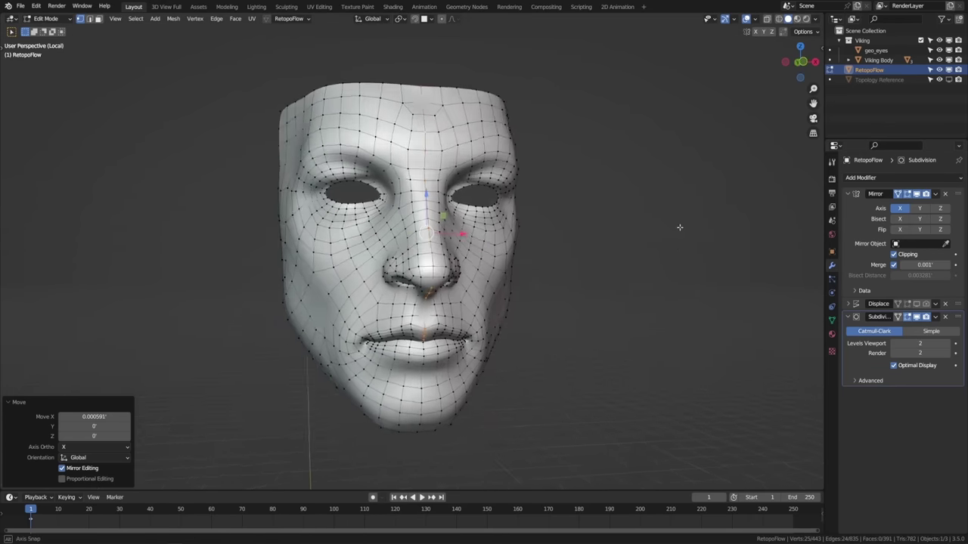
Step: Return to Object Mode and apply Shade Smooth to the face mesh
{"action": "key", "text": "Tab"}
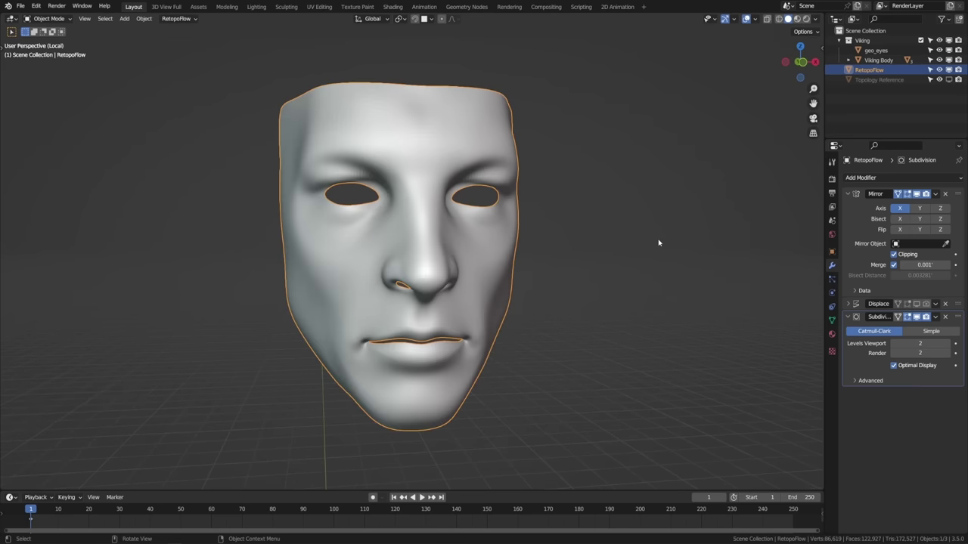
{"action": "right_click", "coordinate": [658, 243]}
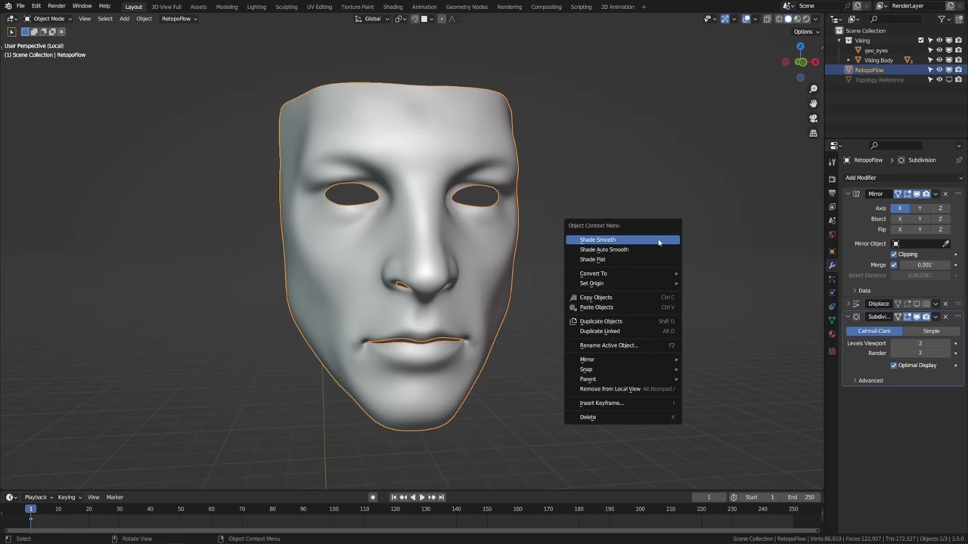
{"action": "left_click", "coordinate": [659, 243]}
{"action": "middle_click_drag", "start_coordinate": [693, 265], "coordinate": [635, 258]}
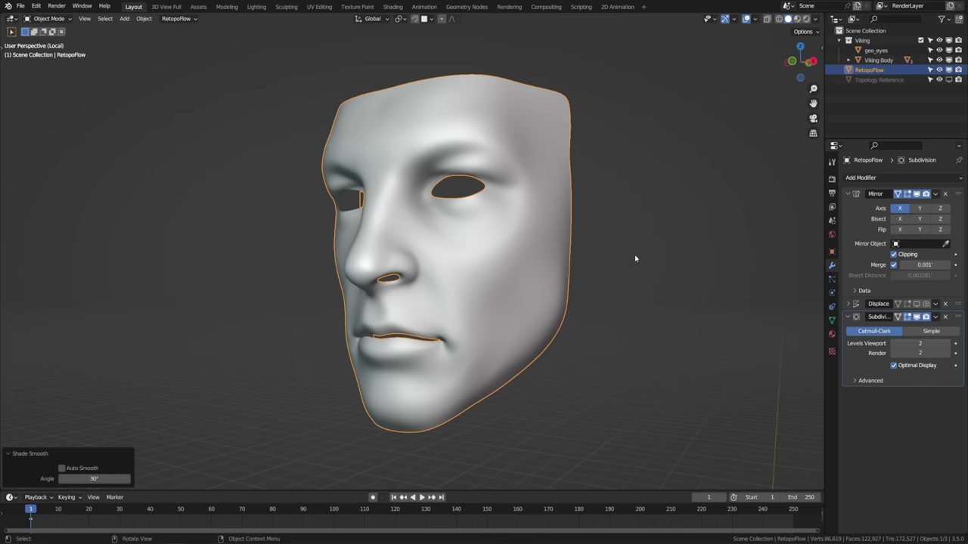
Step: Turn on the wireframe overlay in the viewport and deselect the face mesh to inspect its topology
{"action": "left_click", "coordinate": [760, 20]}
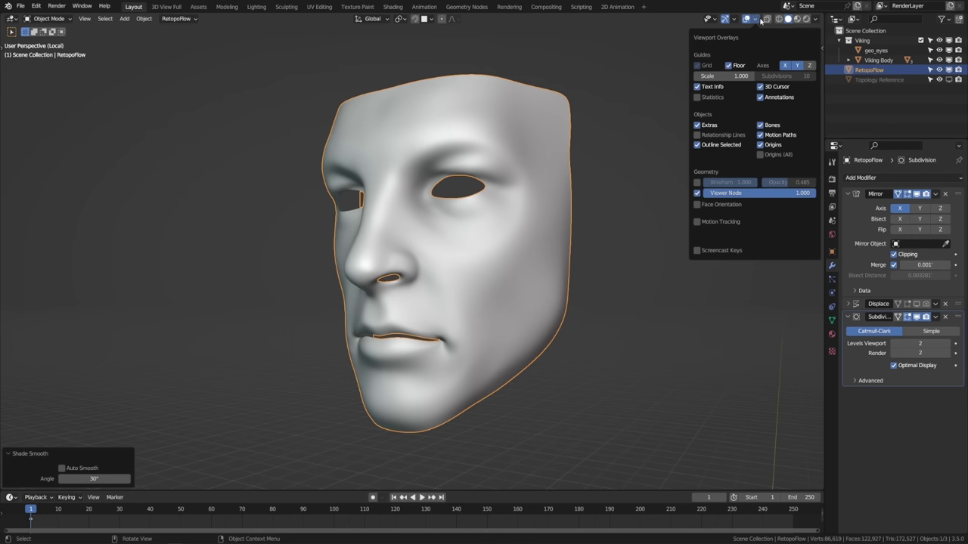
{"action": "left_click", "coordinate": [697, 183]}
{"action": "left_click", "coordinate": [633, 239]}
{"action": "mouse_move", "coordinate": [631, 267]}
{"action": "middle_mouse_down"}
{"action": "mouse_move", "coordinate": [743, 262]}
{"action": "mouse_move", "coordinate": [623, 268]}
{"action": "middle_mouse_up"}
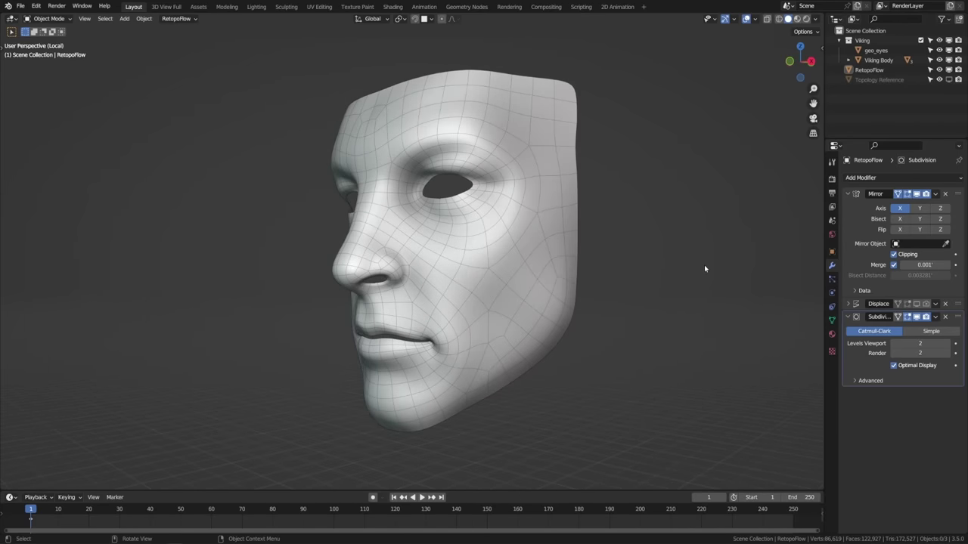
{"action": "mouse_move", "coordinate": [615, 267]}
{"action": "middle_mouse_down"}
{"action": "mouse_move", "coordinate": [743, 262]}
{"action": "mouse_move", "coordinate": [617, 267]}
{"action": "middle_mouse_up"}
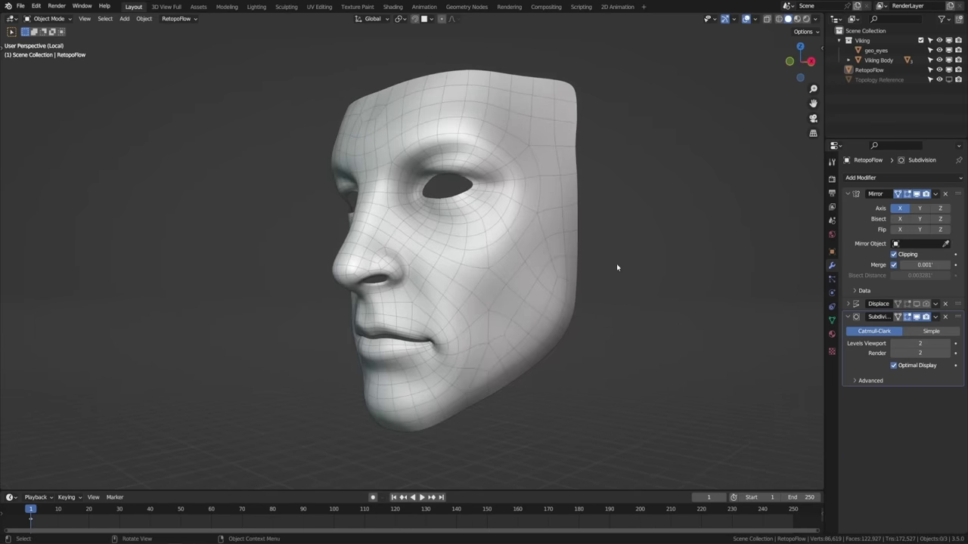